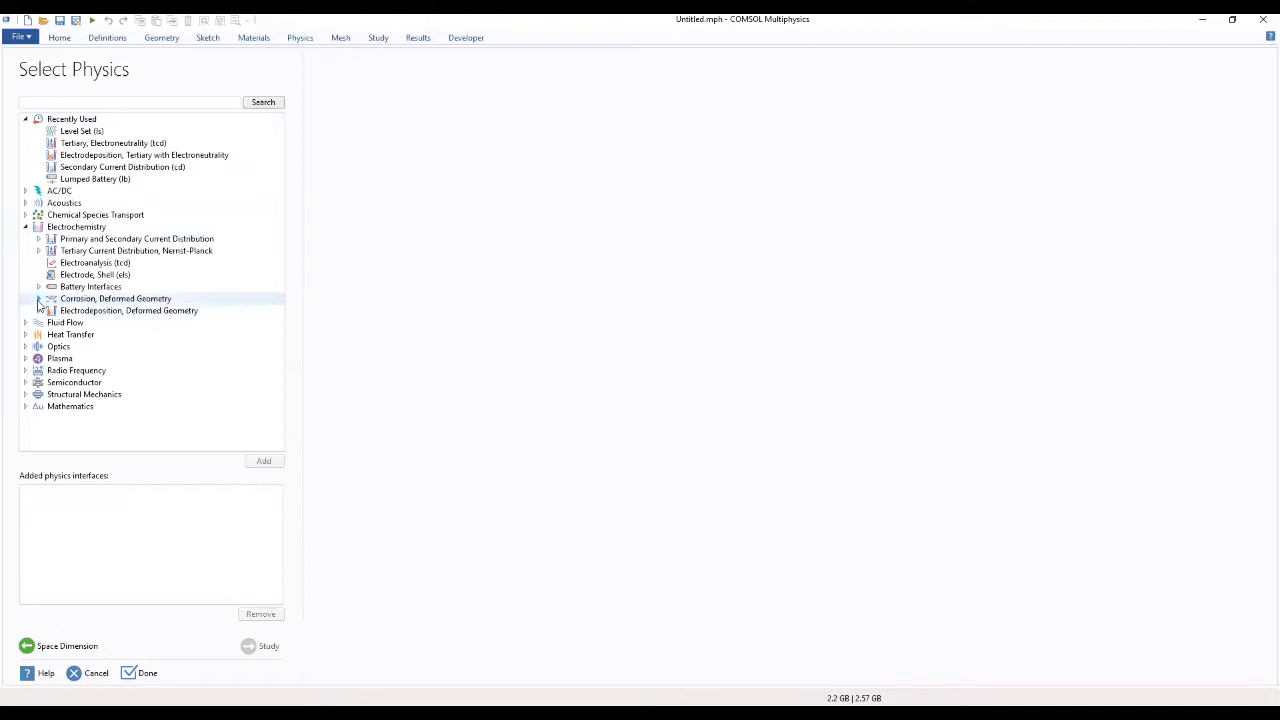
Add the Corrosion, Secondary interface from the Corrosion, Deformed Geometry branch to the model's physics
left_click(37, 299)
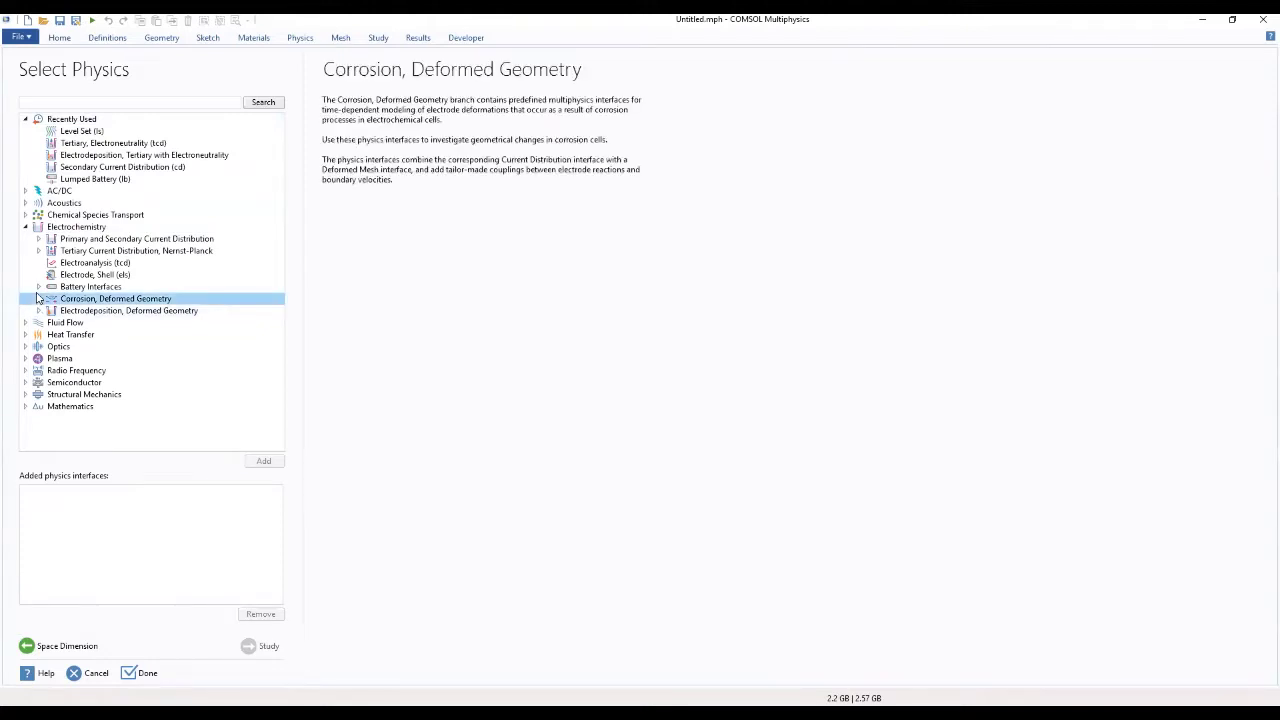
left_click(38, 298)
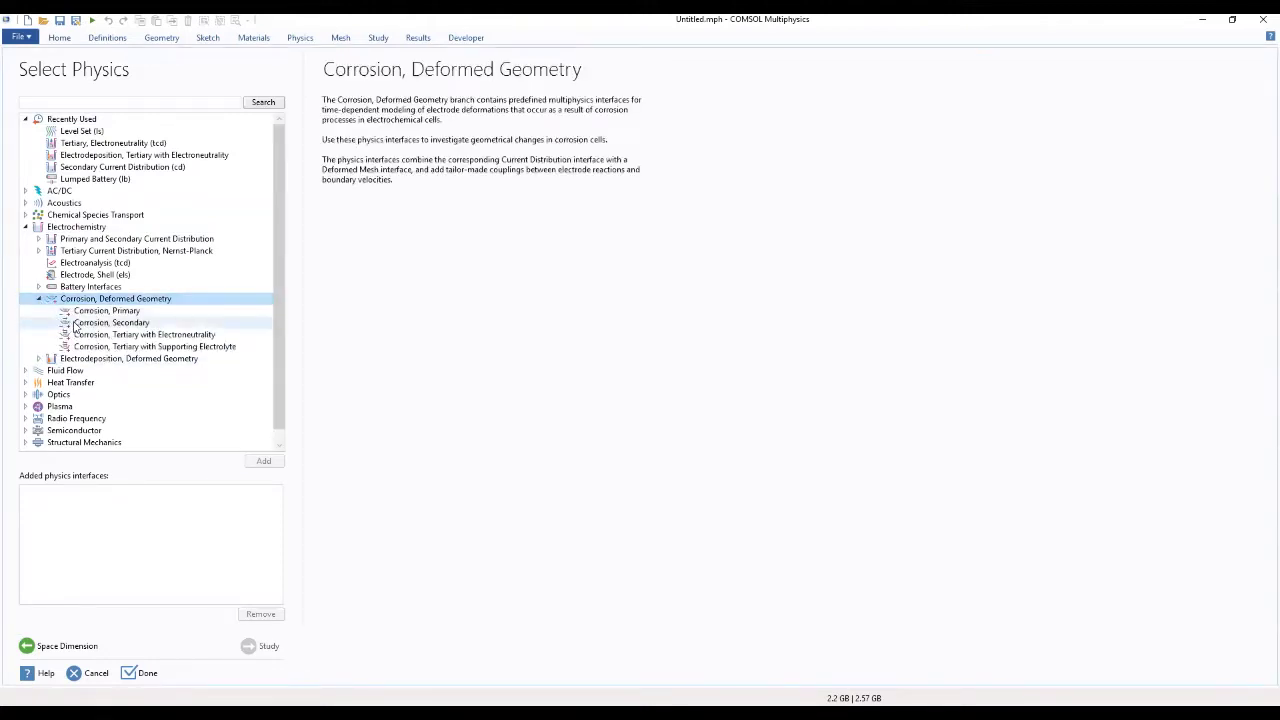
left_click(78, 324)
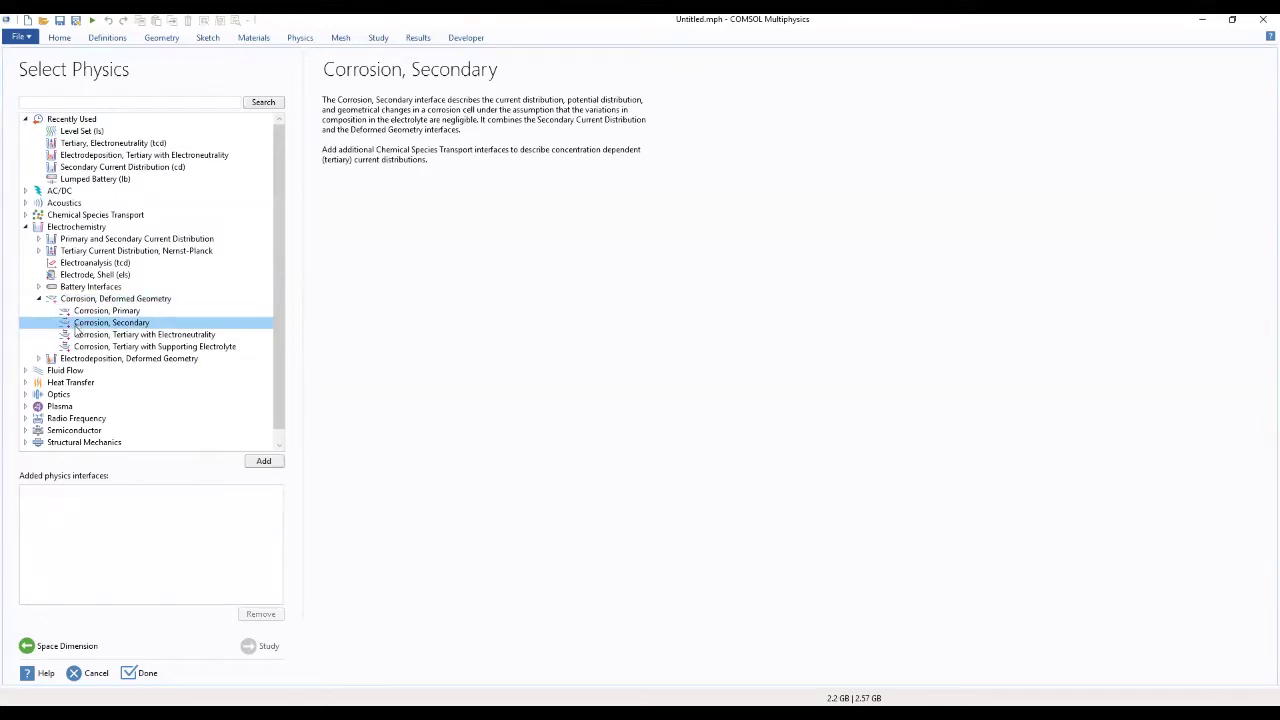
left_click(260, 463)
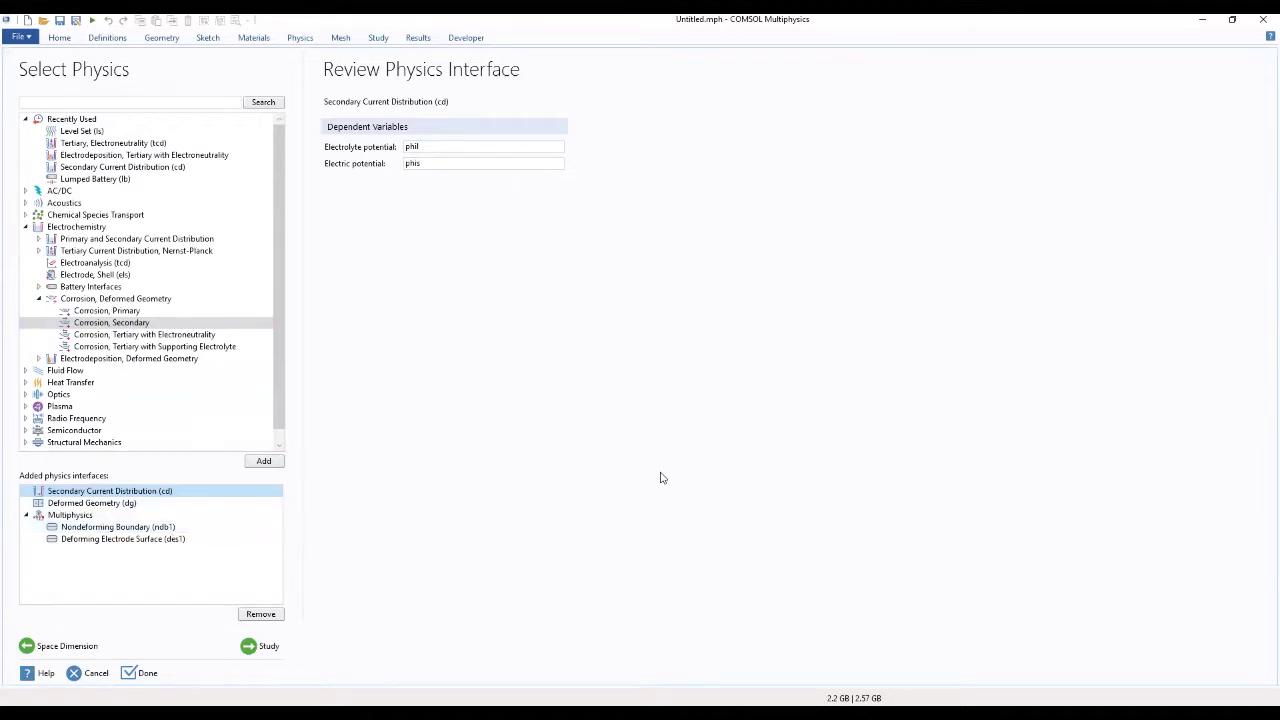
Choose the Time Dependent with Initialization study for Secondary Current Distribution and create the model without saving the previous file
left_click(276, 652)
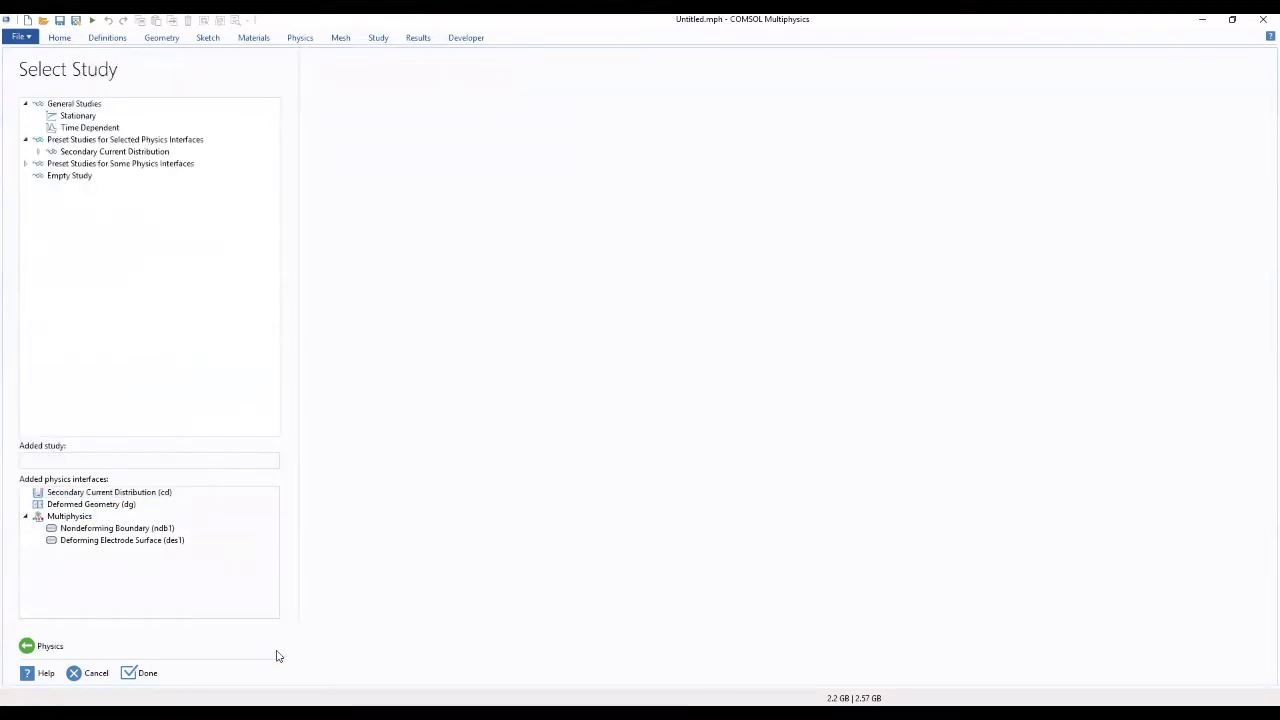
left_click(38, 152)
left_click(90, 225)
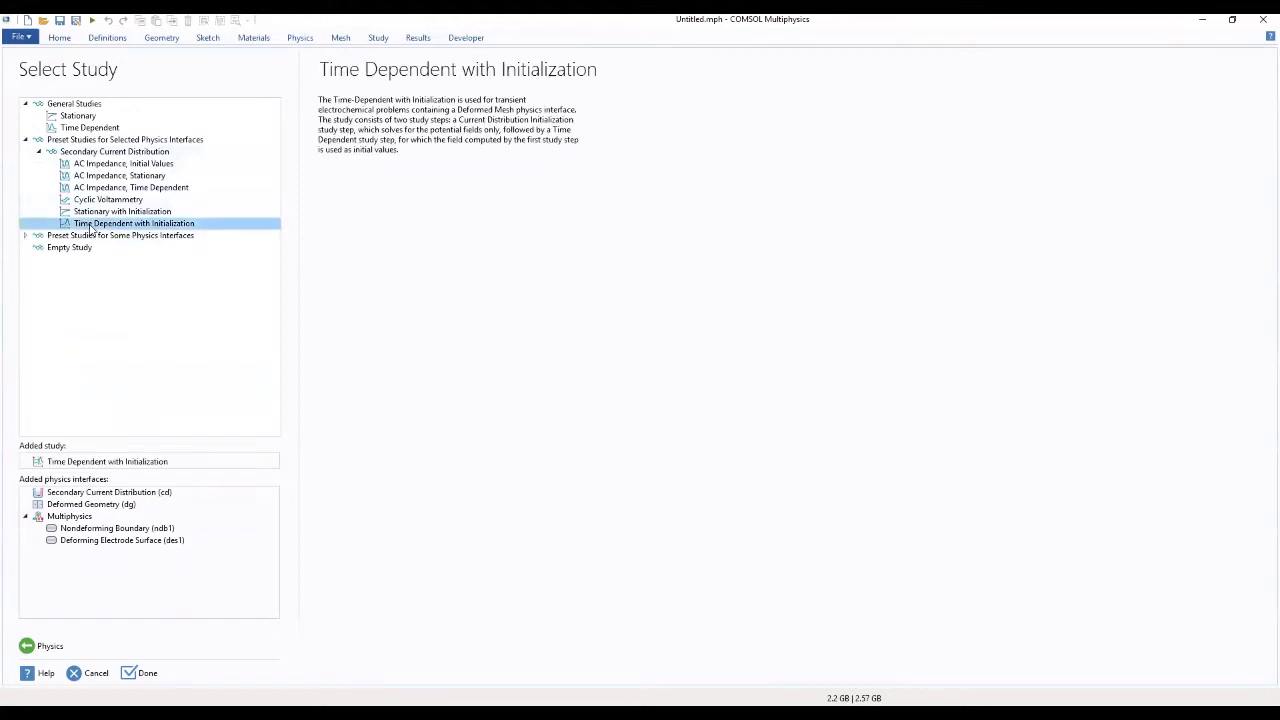
double_click(91, 228)
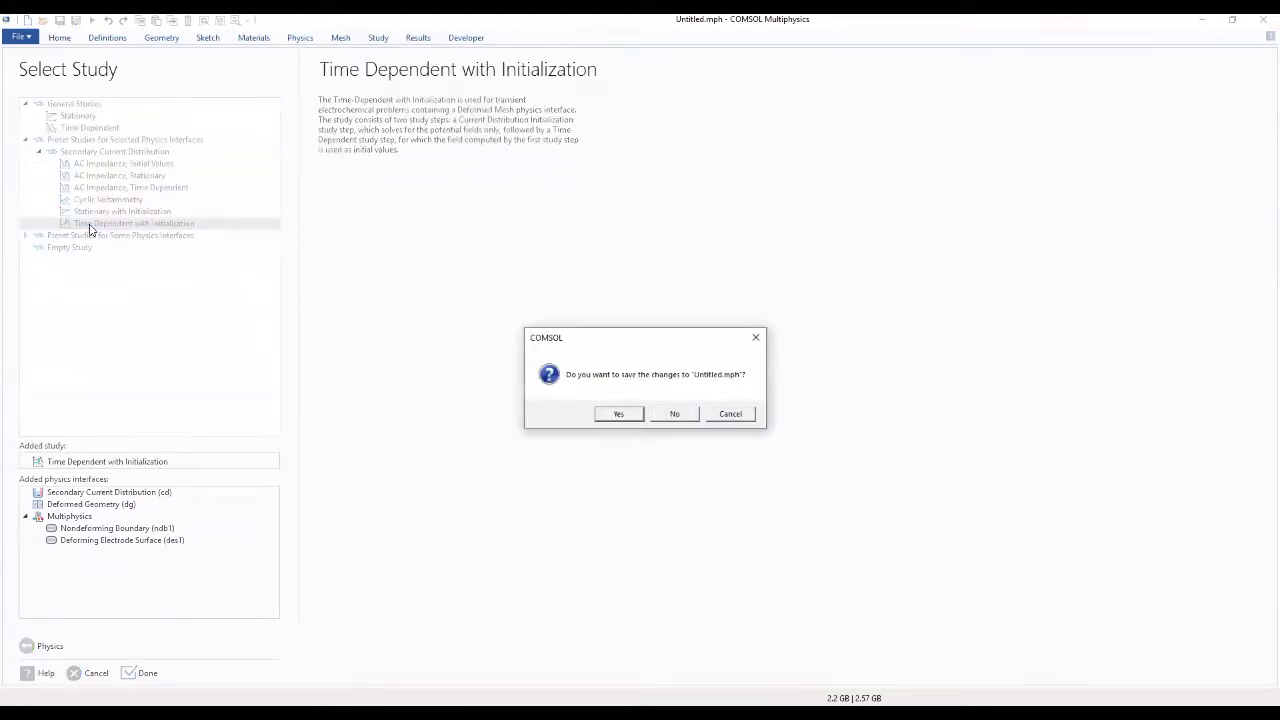
left_click(658, 414)
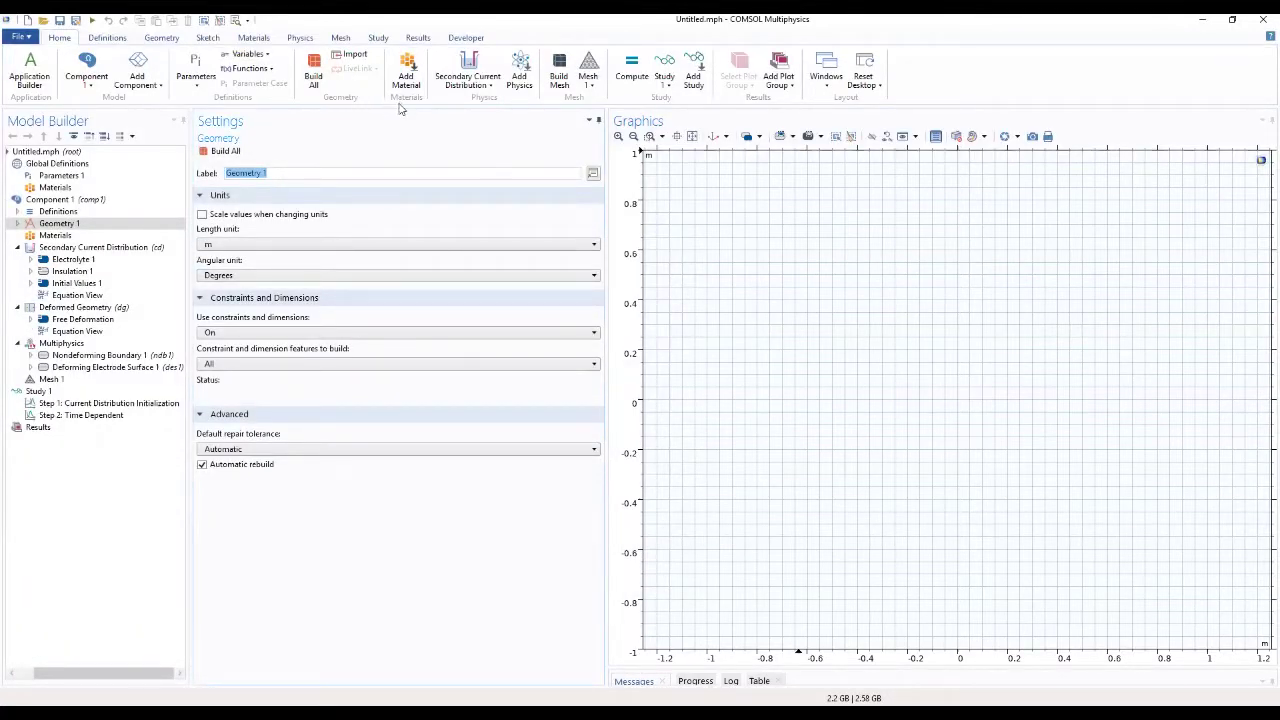
Add a rectangle to Geometry 1 with a width of 0.01 m and a height of 0.01 m
left_click(84, 226)
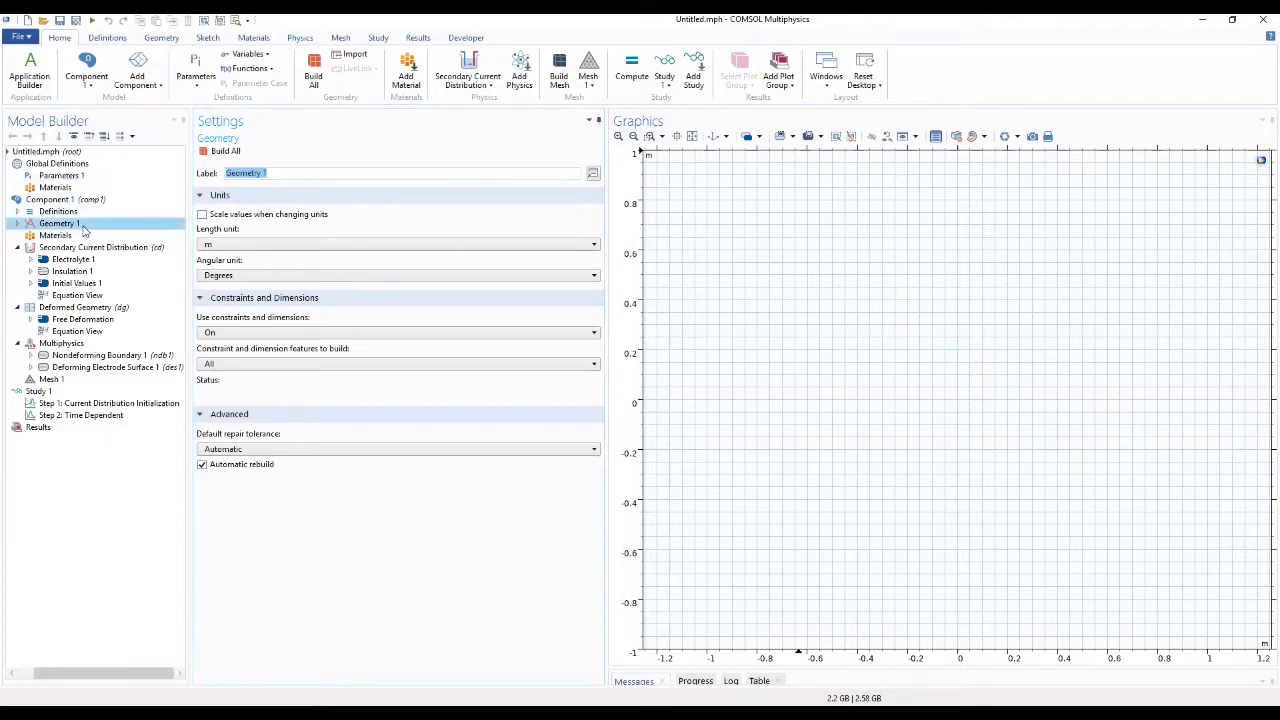
right_click(84, 226)
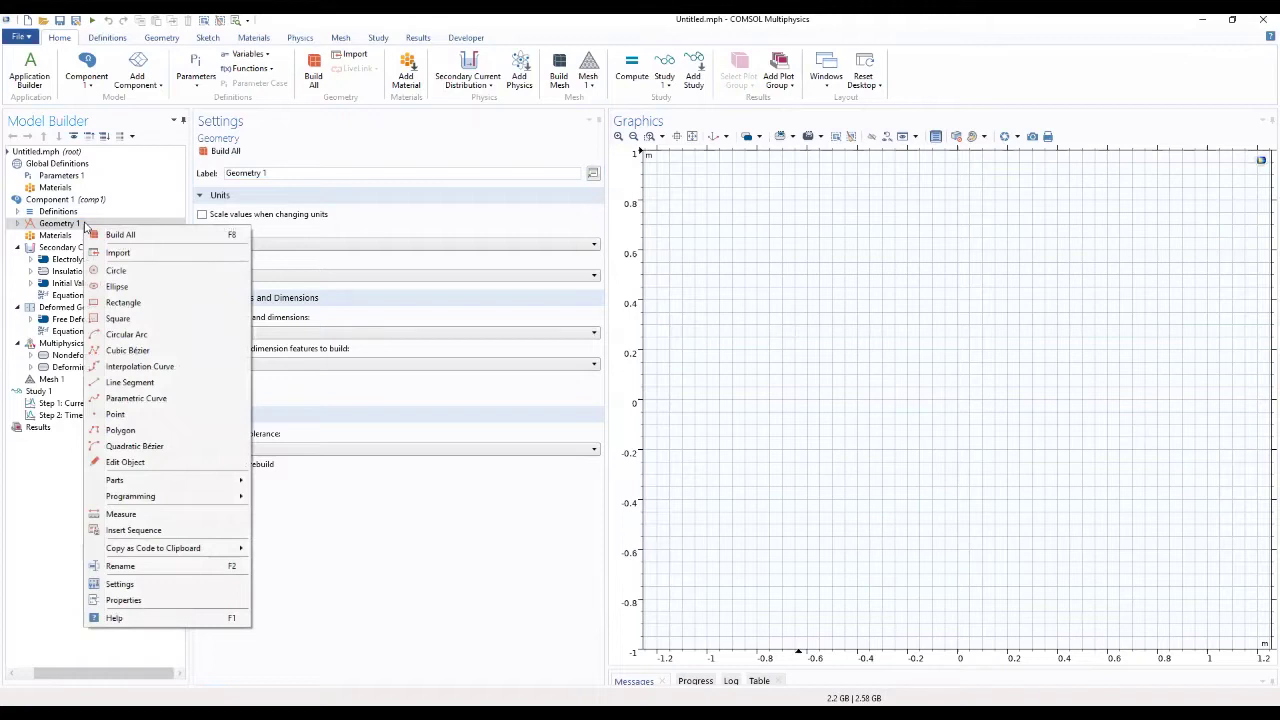
left_click(124, 302)
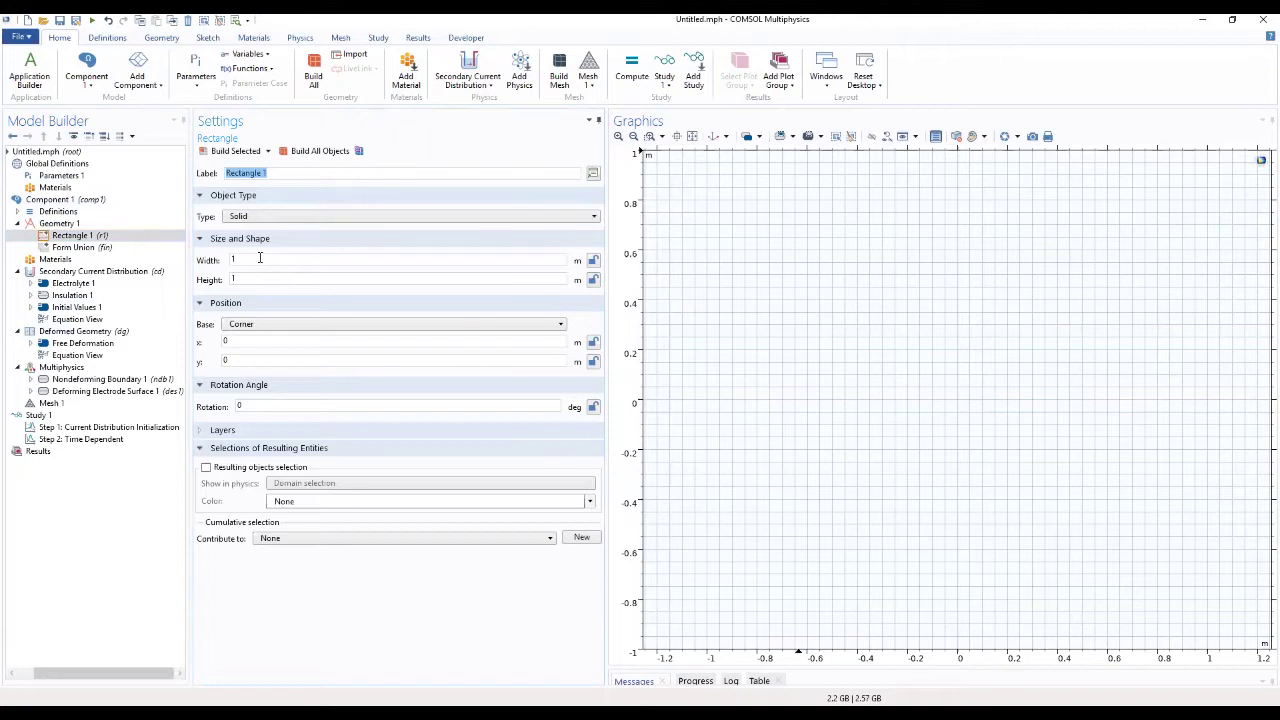
left_click(259, 257)
double_click(232, 260)
type("0.0")
double_click(233, 259)
left_click(240, 278)
key("BackSpace")
type("0.01")
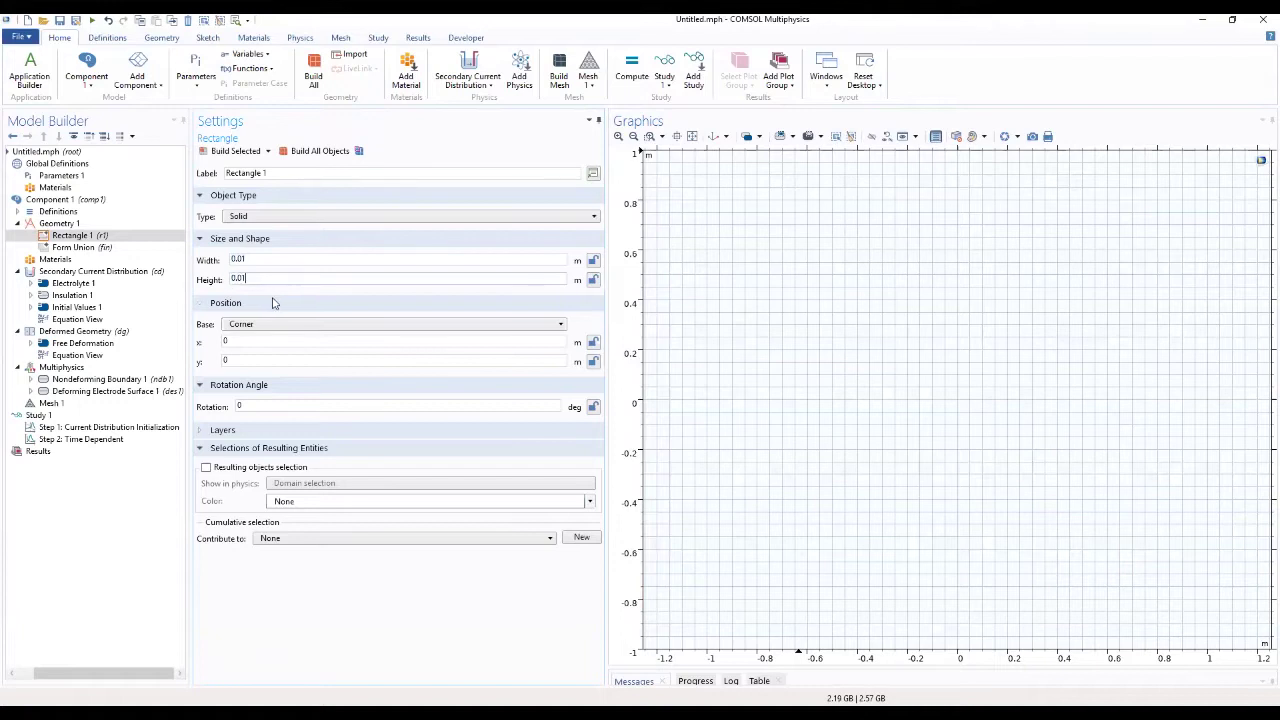
Set the first rectangle's x position to -0.01 m and build it
left_click(262, 340)
left_click_drag(231, 339, 209, 343)
type("-0.01")
left_click(214, 158)
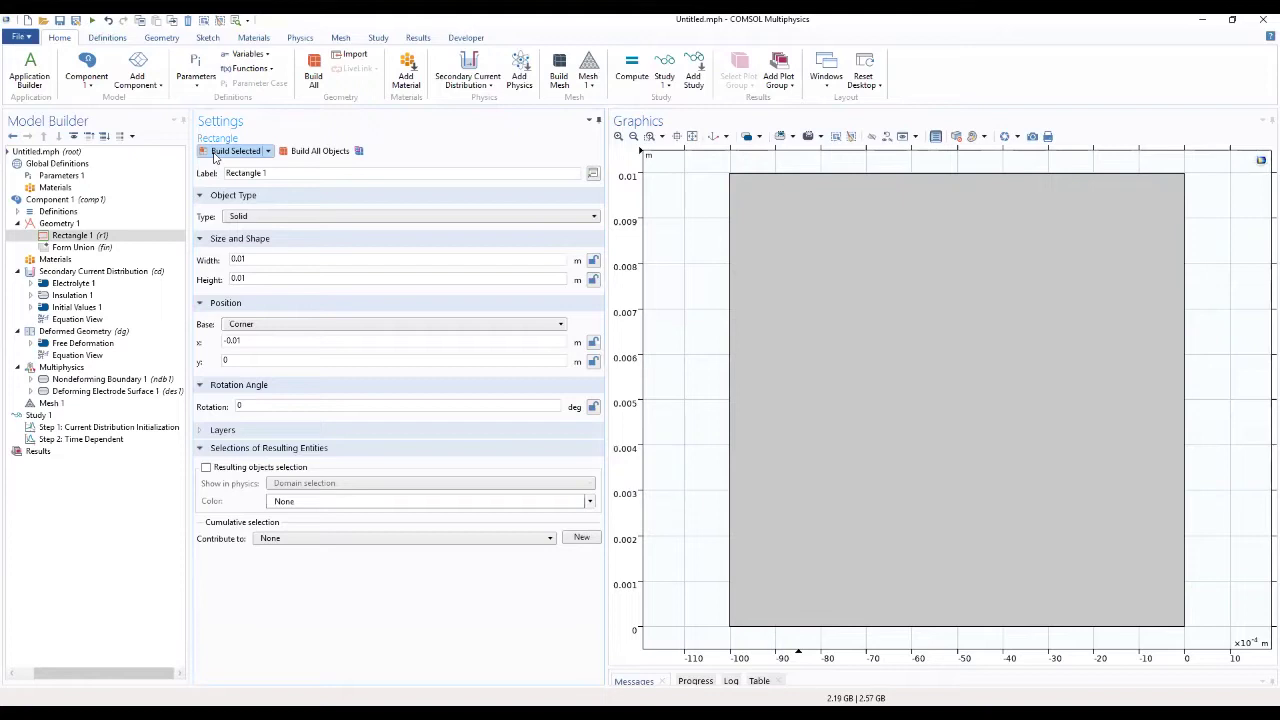
Add a second rectangle to Geometry 1 with width 0.01 m and height 0.01 + 1e-4 m
left_click(66, 224)
right_click(68, 224)
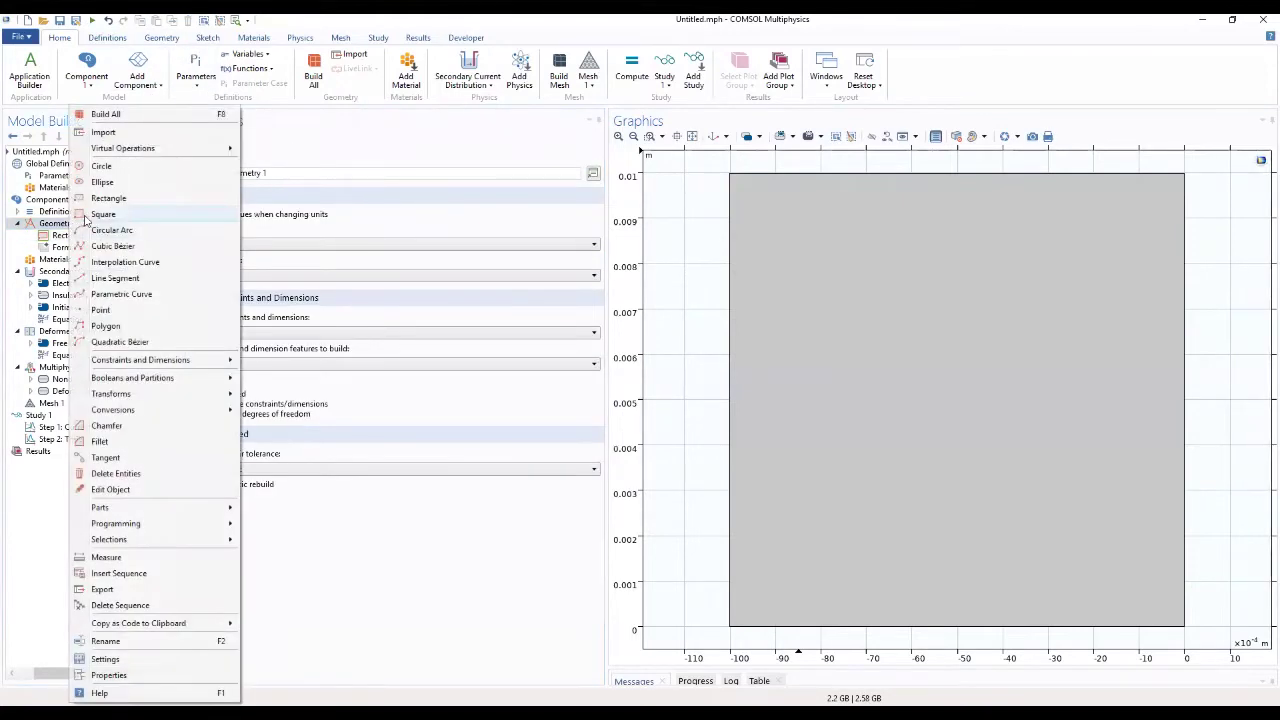
left_click(108, 199)
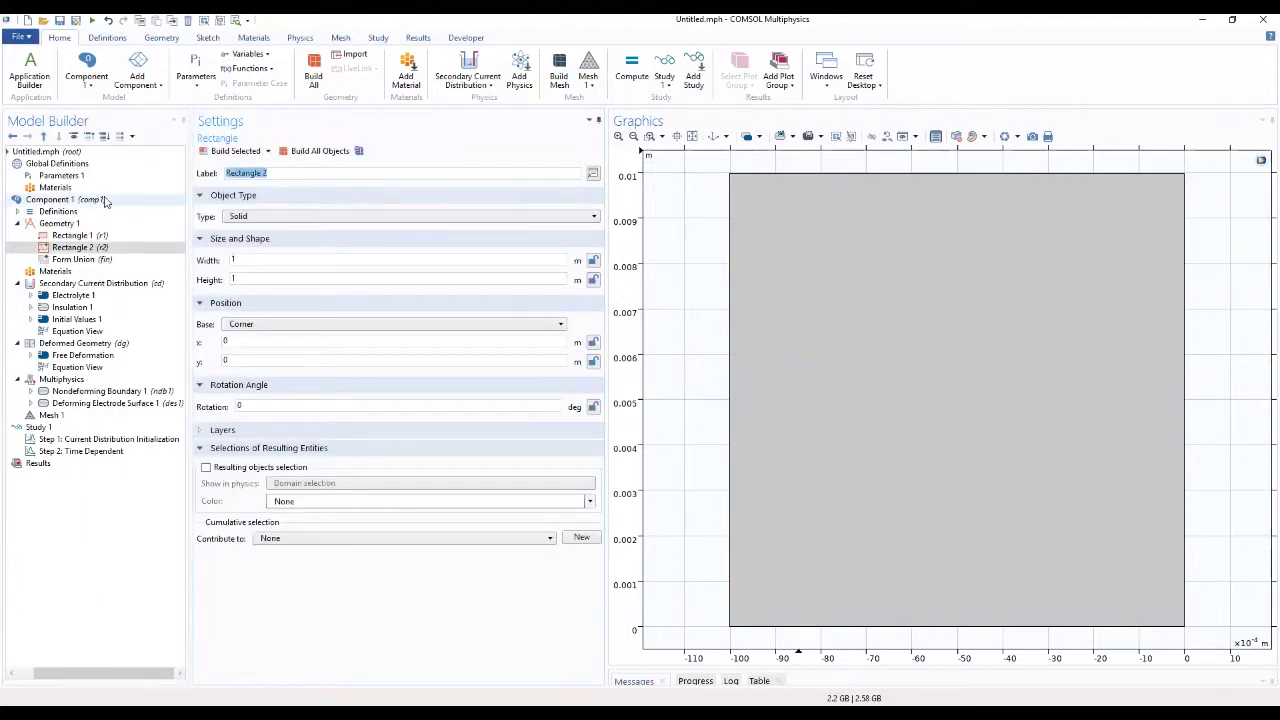
left_click(270, 259)
type("0.01")
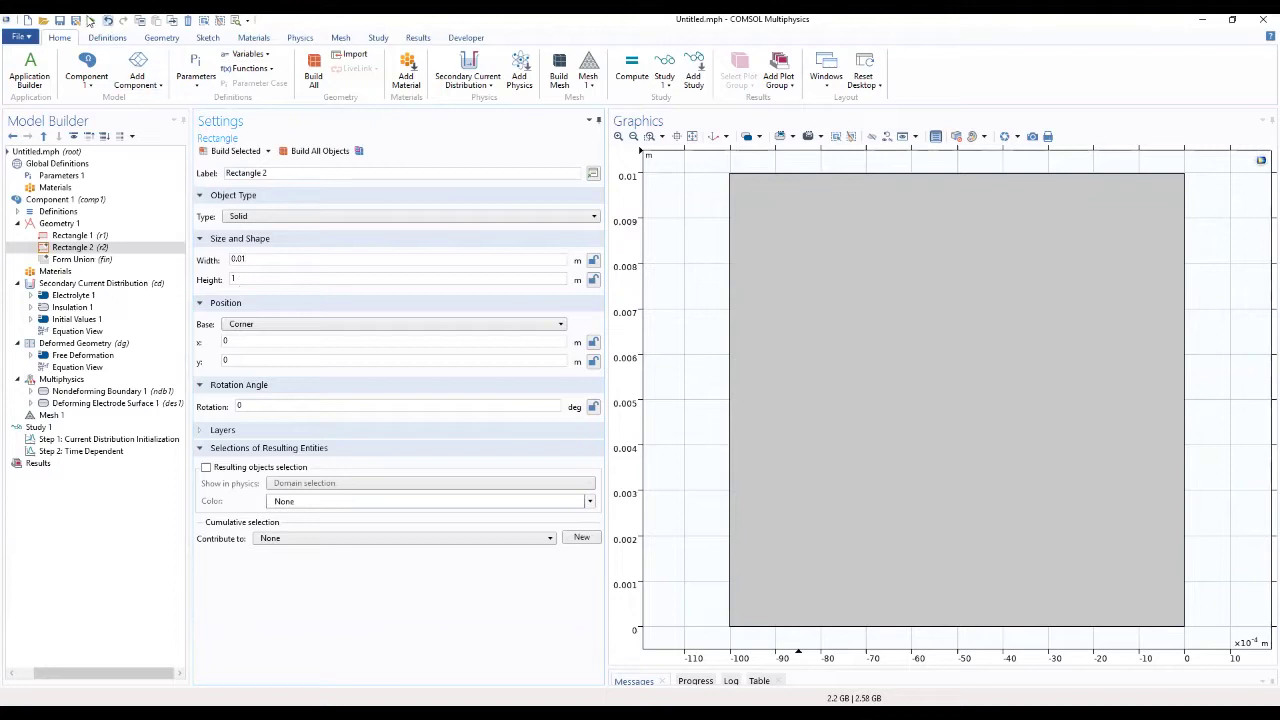
left_click(240, 278)
type("0.01 + 1e")
key("BackSpace")
key("BackSpace")
type("1e-4")
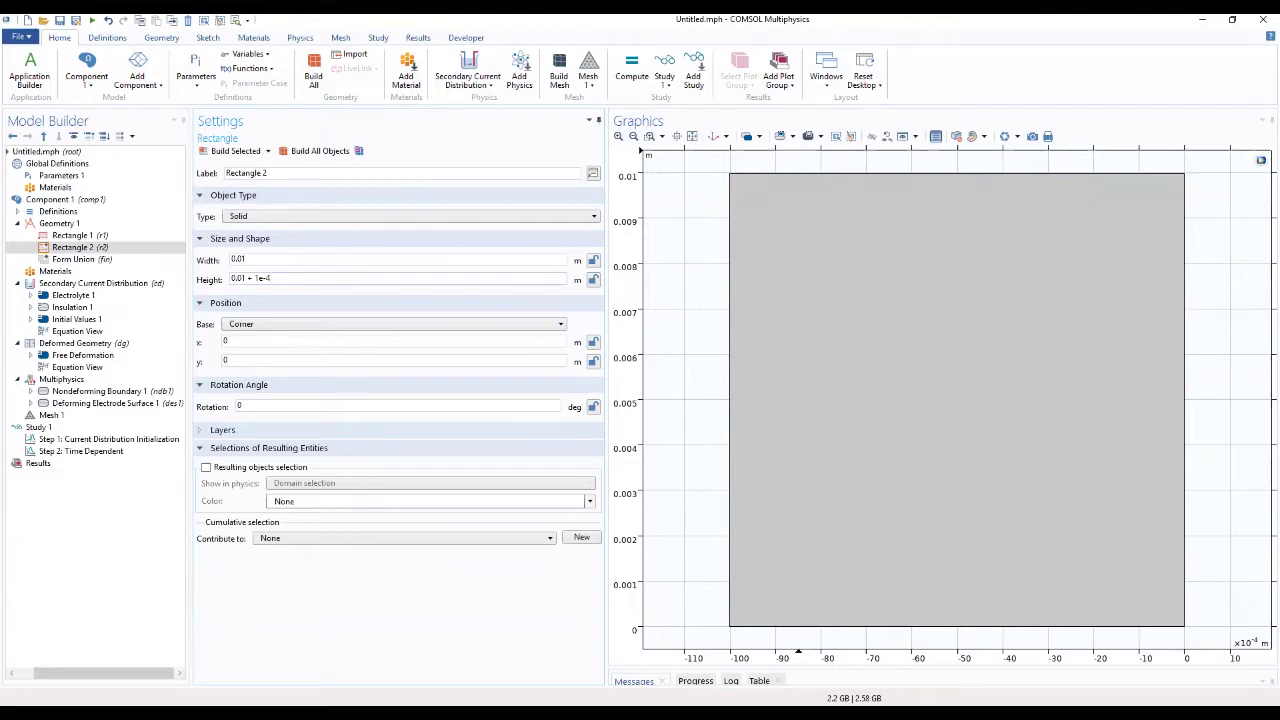
Set the second rectangle's y position to -1e-4 m, build it, and fit the whole geometry in view
left_click(215, 361)
type("-1e-4")
left_click(222, 151)
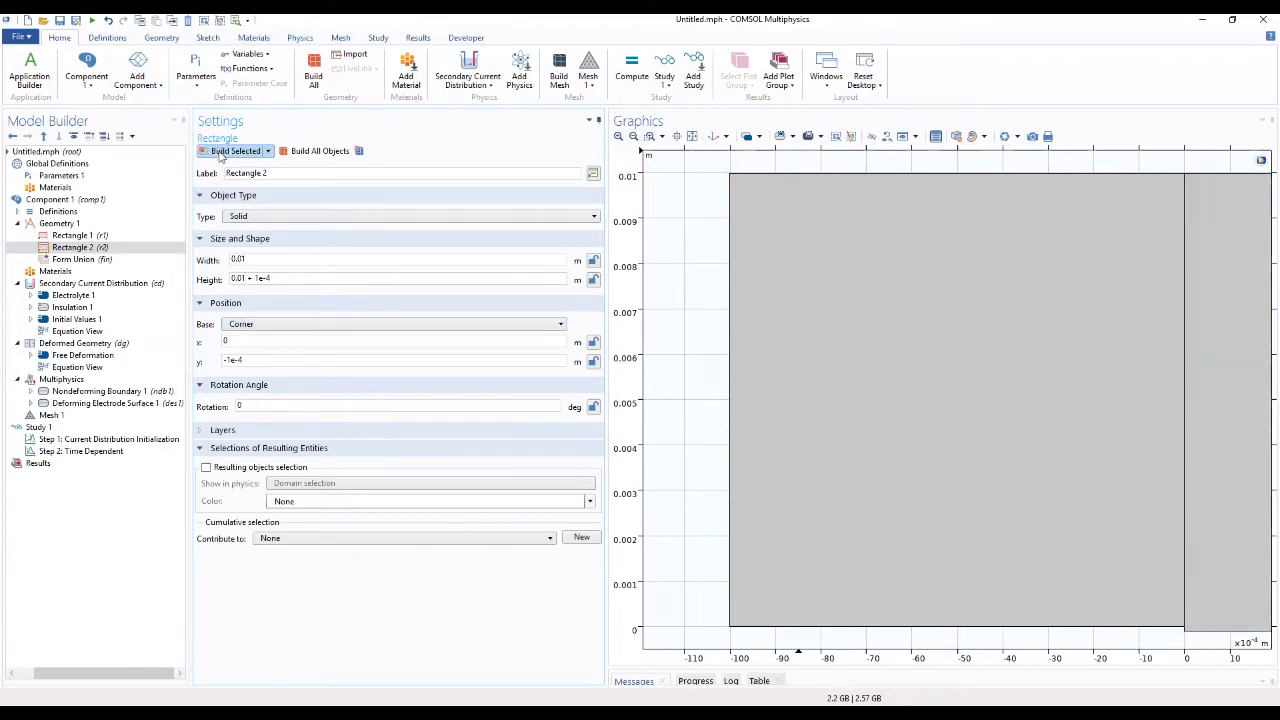
left_click(692, 137)
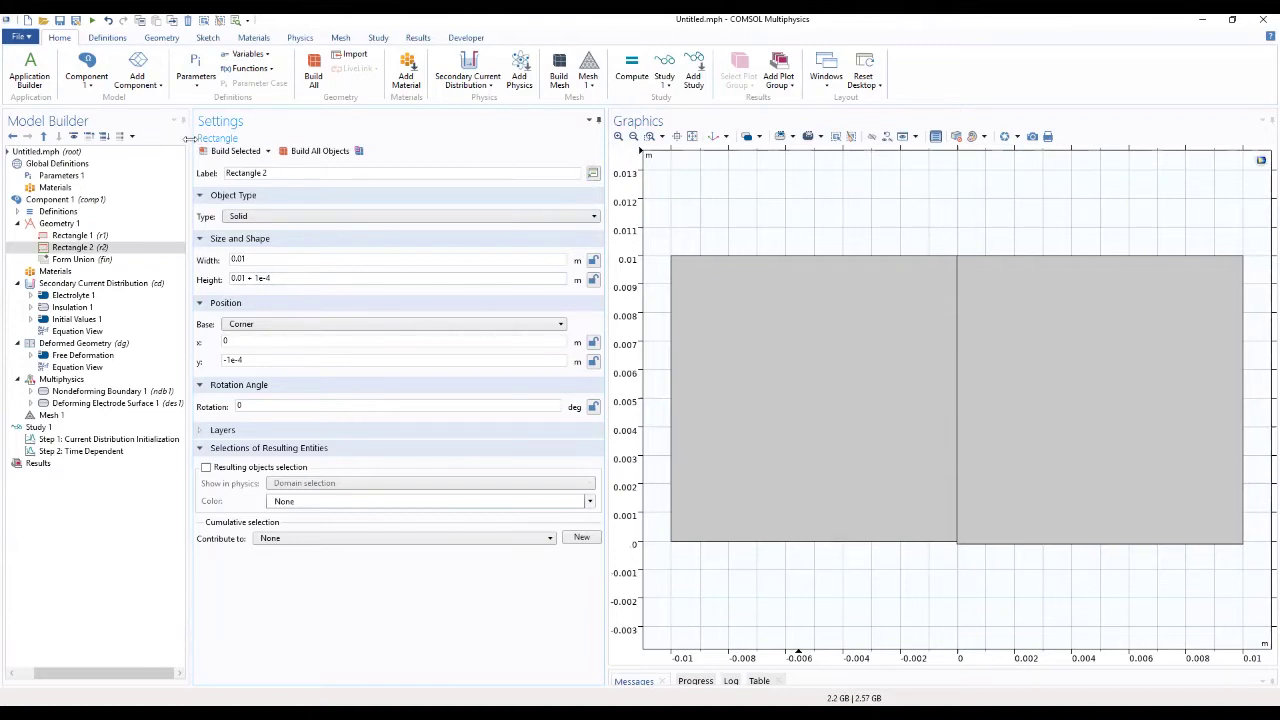
Unite both rectangles with a Union operation that does not keep interior boundaries, and build it
left_click(60, 226)
right_click(60, 226)
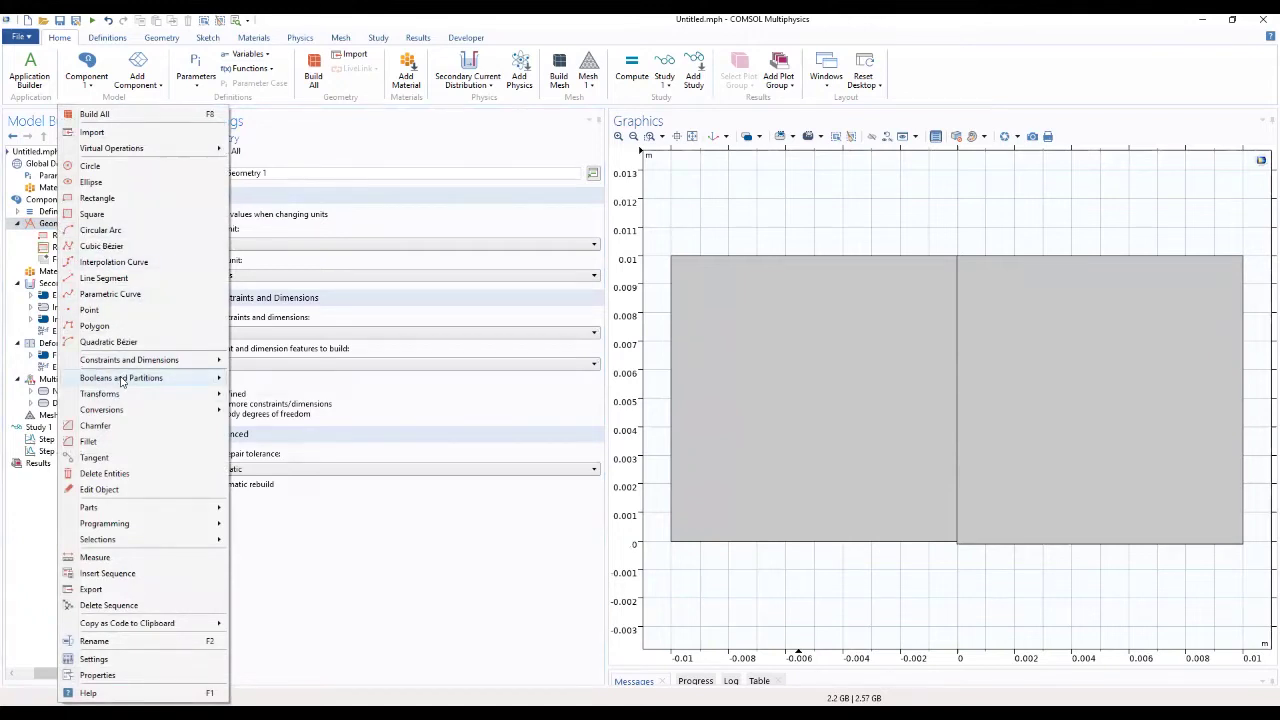
mouse_move(123, 380)
mouse_move(212, 362)
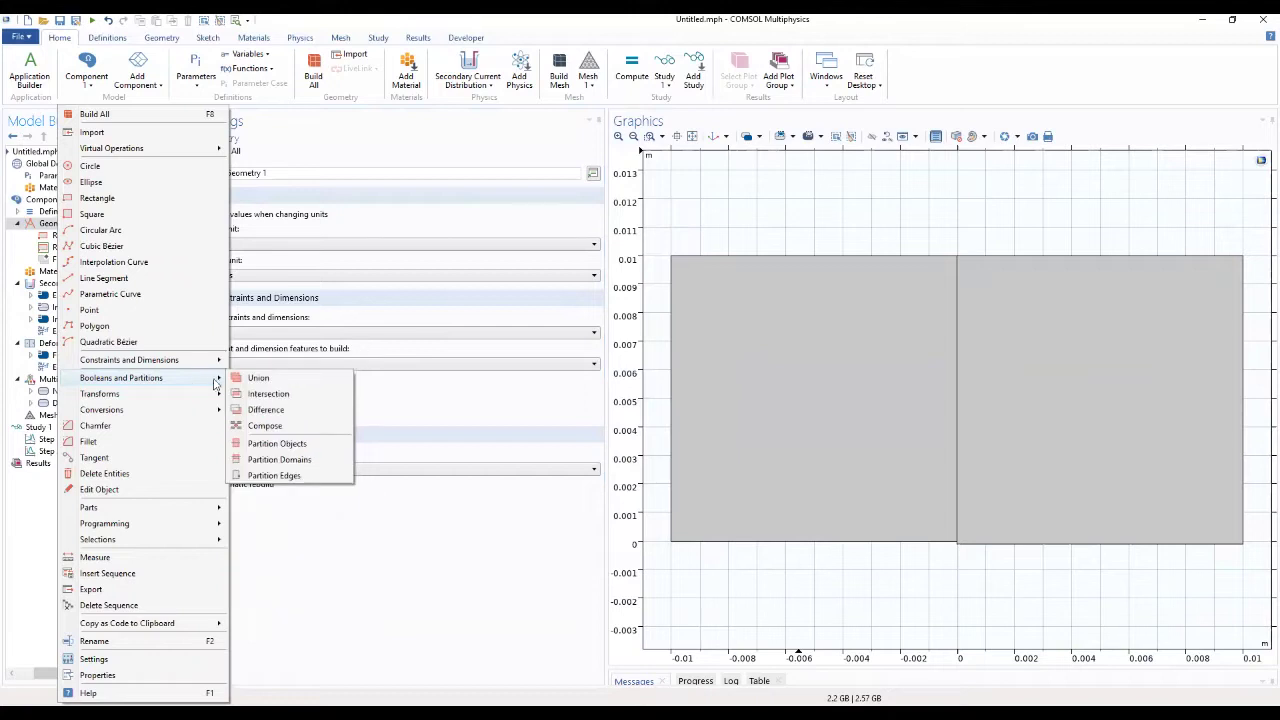
left_click(242, 379)
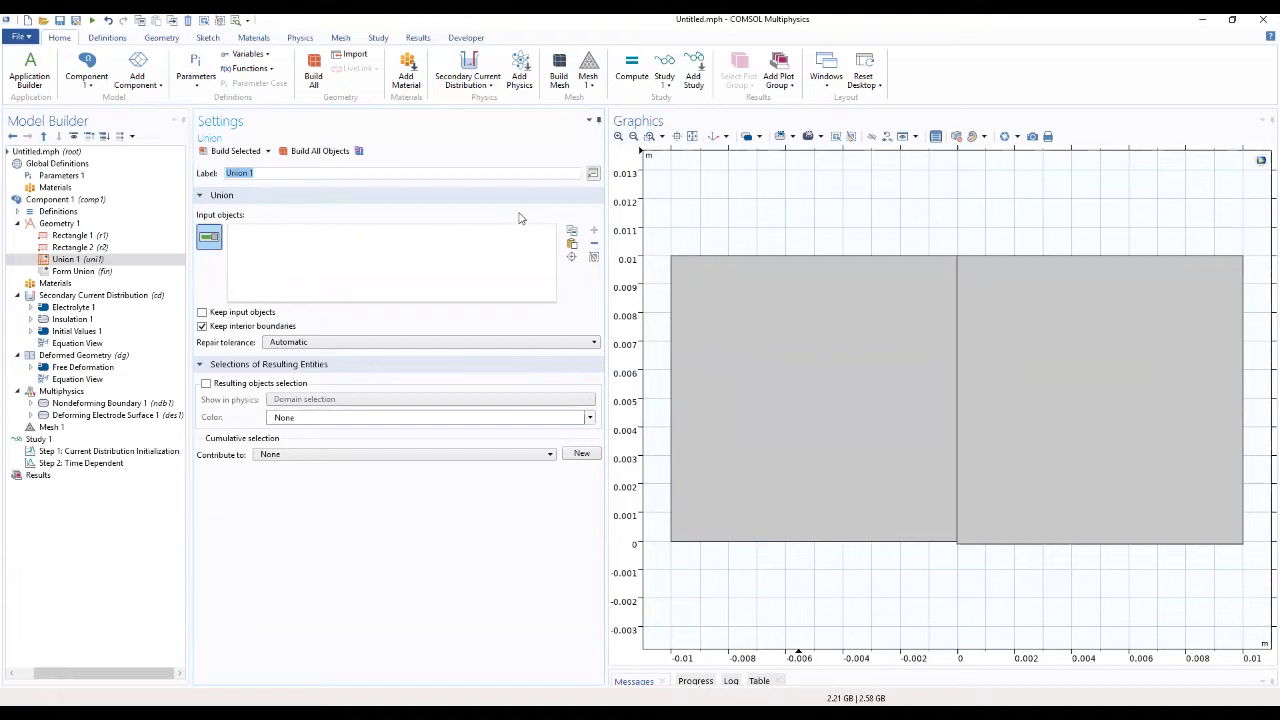
left_click(697, 277)
left_click(1052, 360)
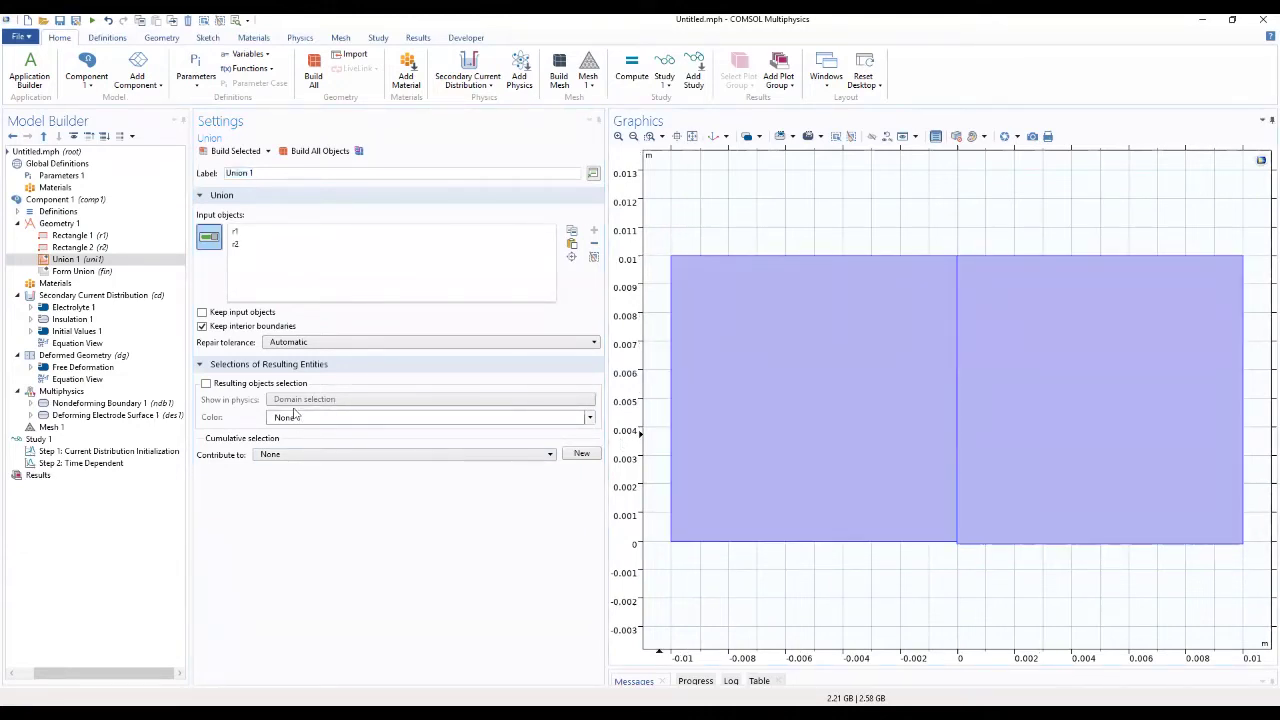
left_click(203, 327)
left_click(218, 157)
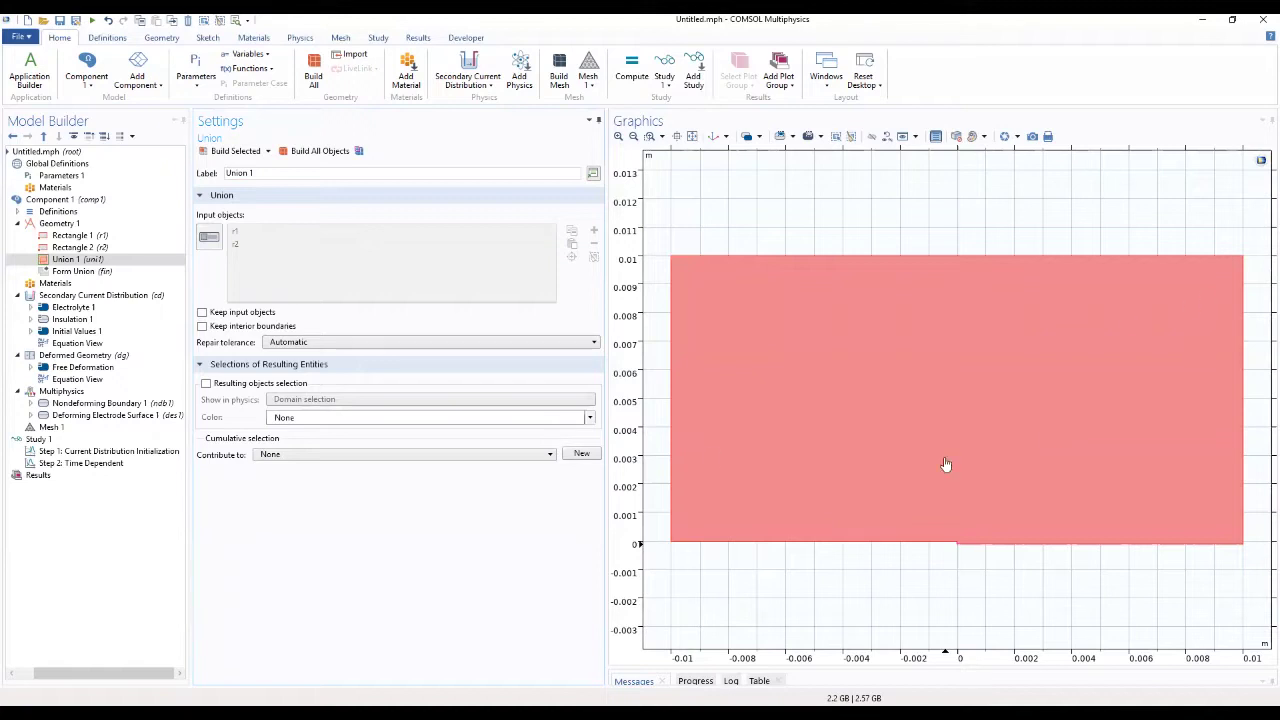
left_click(98, 260)
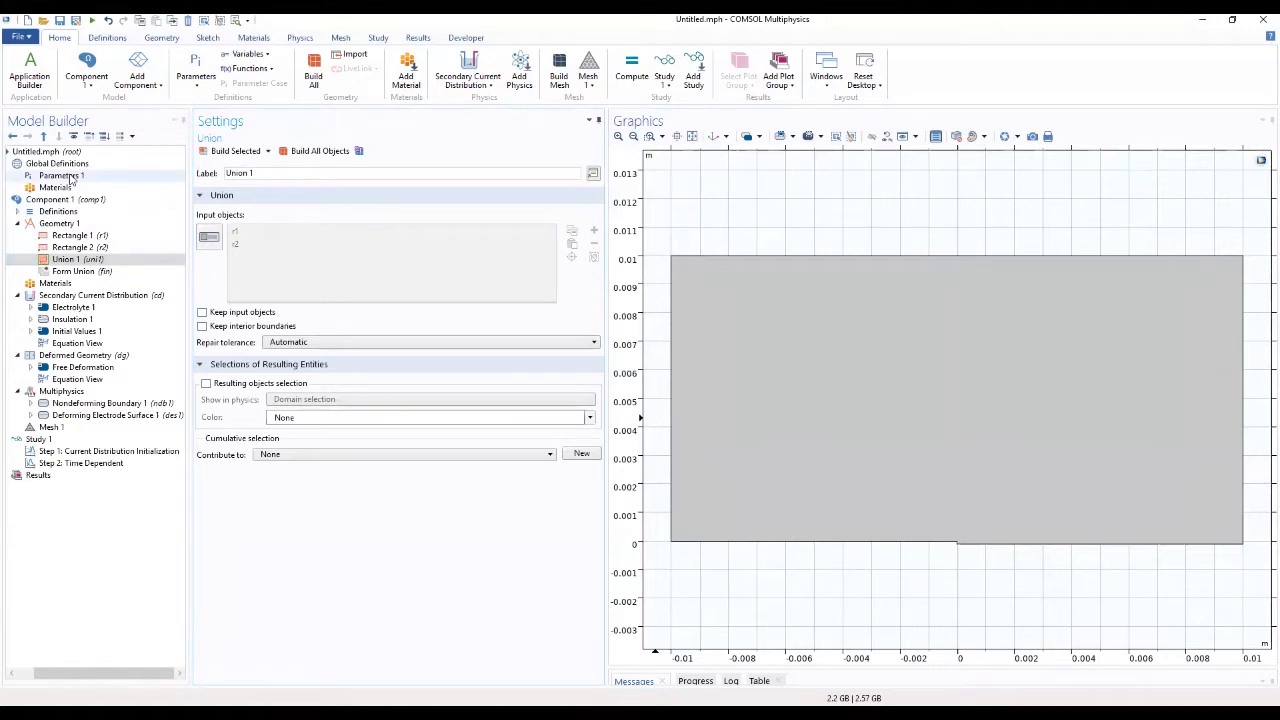
Start loading the global parameters from a file and look through the Electrodeposition_Module Tutorials folder for a suitable parameter file
left_click(71, 178)
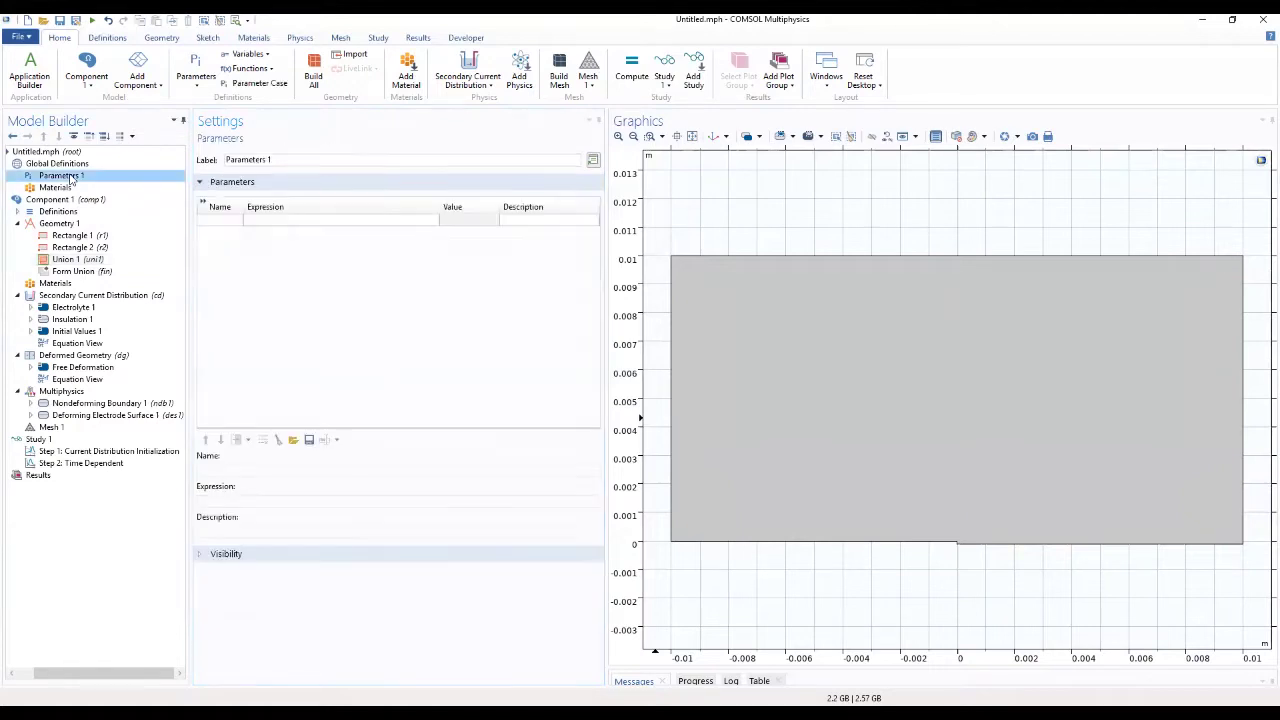
left_click(294, 441)
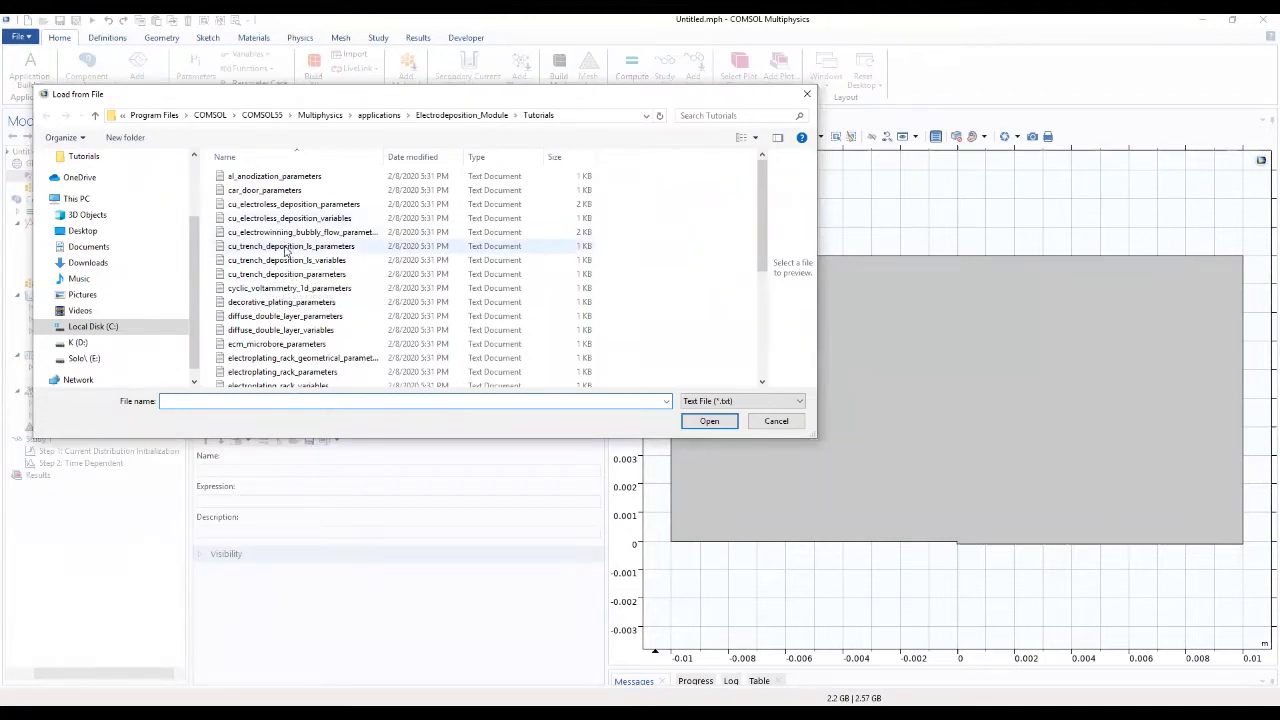
scroll(287, 250, "down", 4)
scroll(270, 316, "down", 1)
scroll(266, 310, "up", 3)
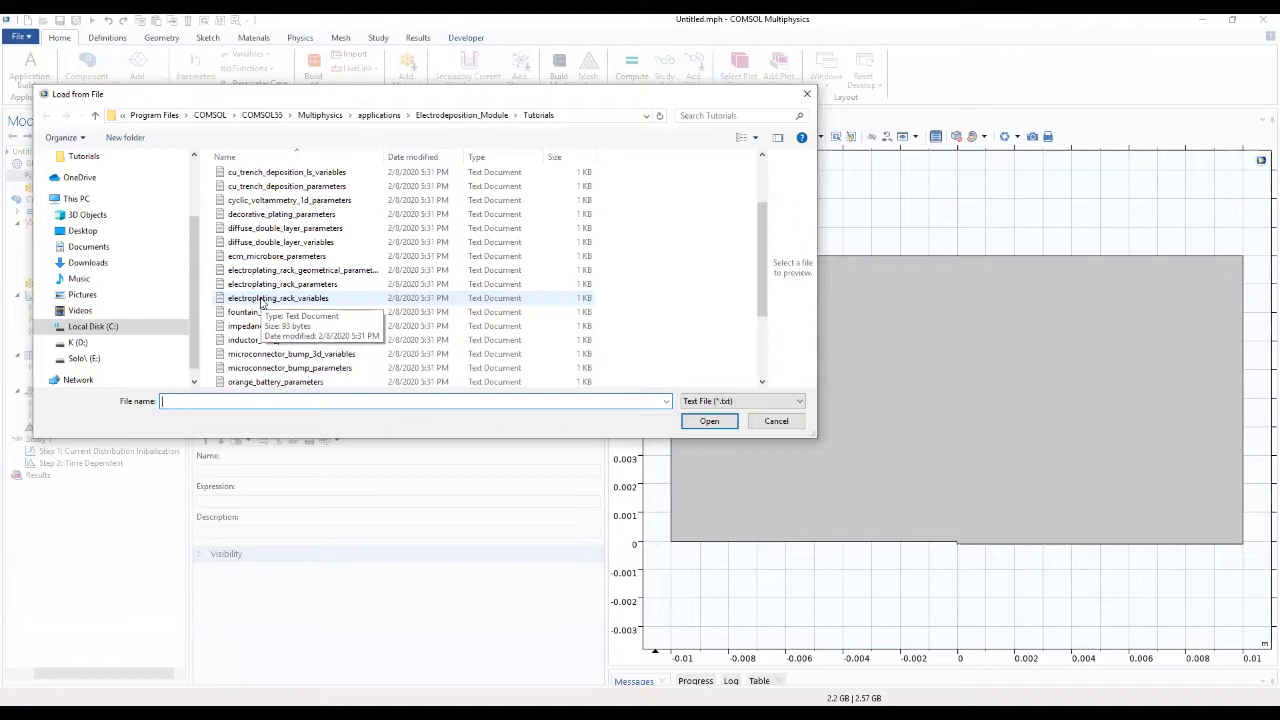
scroll(270, 295, "up", 3)
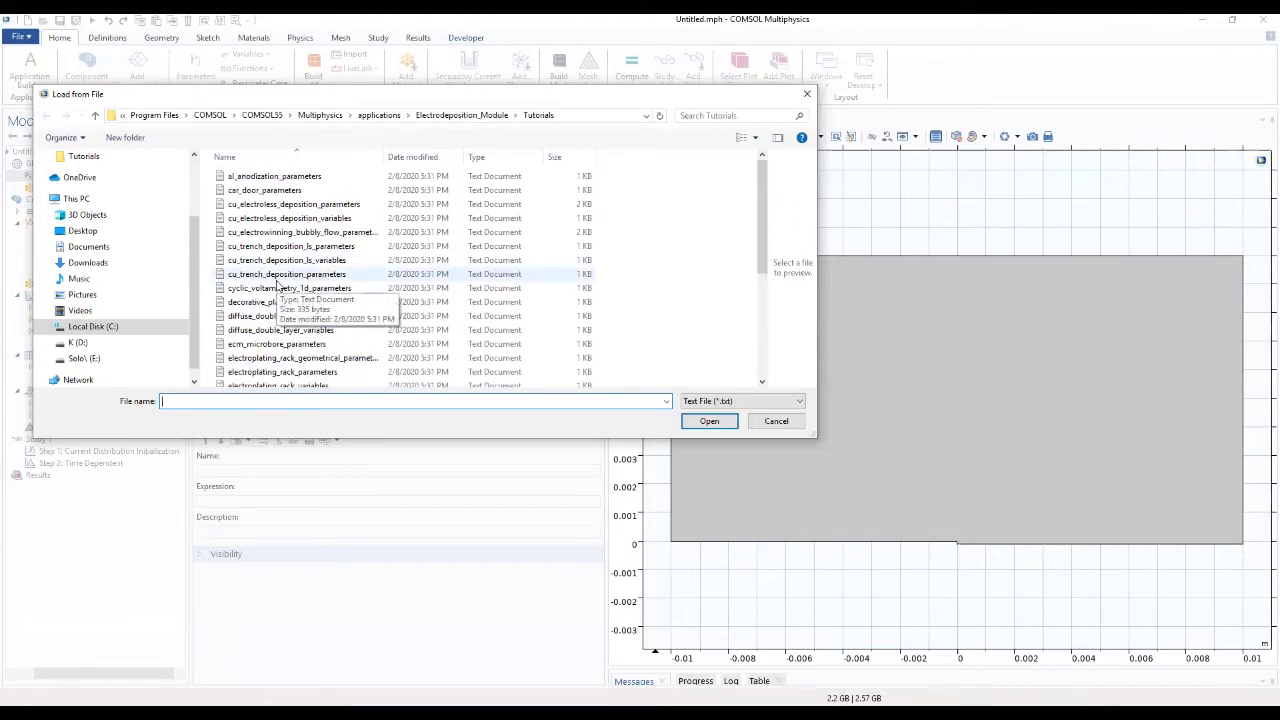
scroll(275, 289, "down", 5)
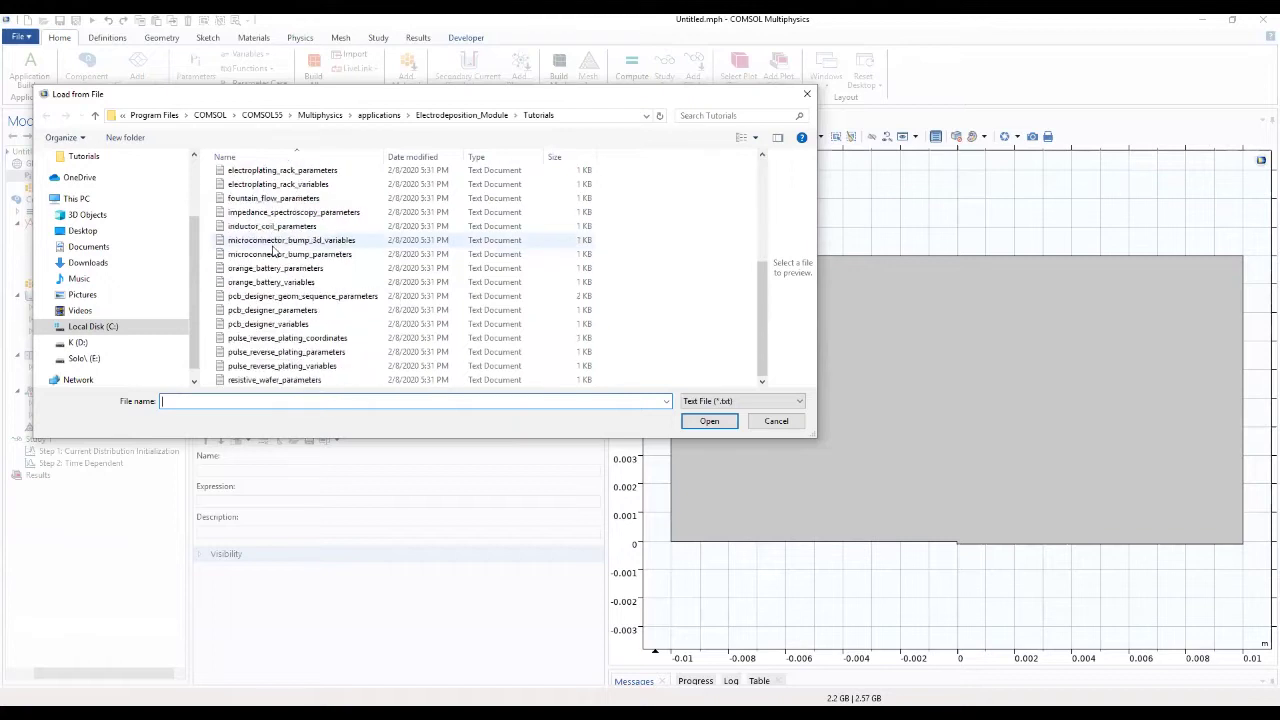
scroll(270, 292, "up", 5)
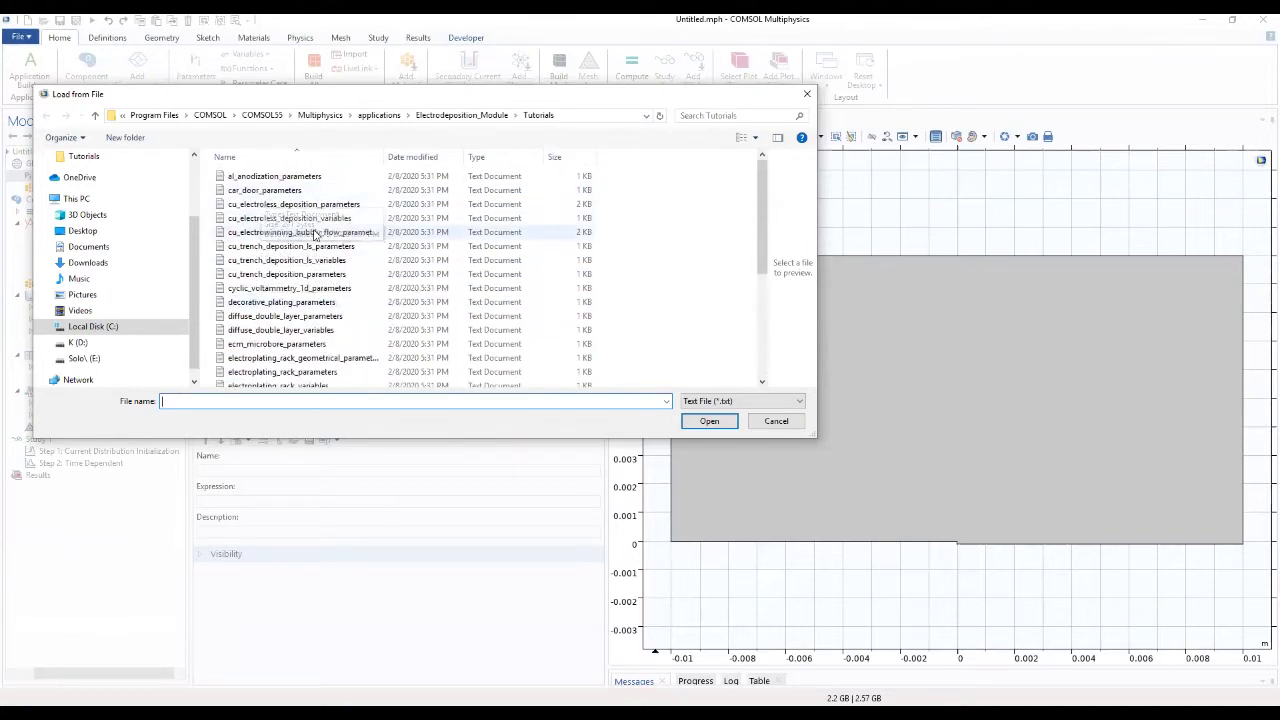
scroll(308, 268, "down", 4)
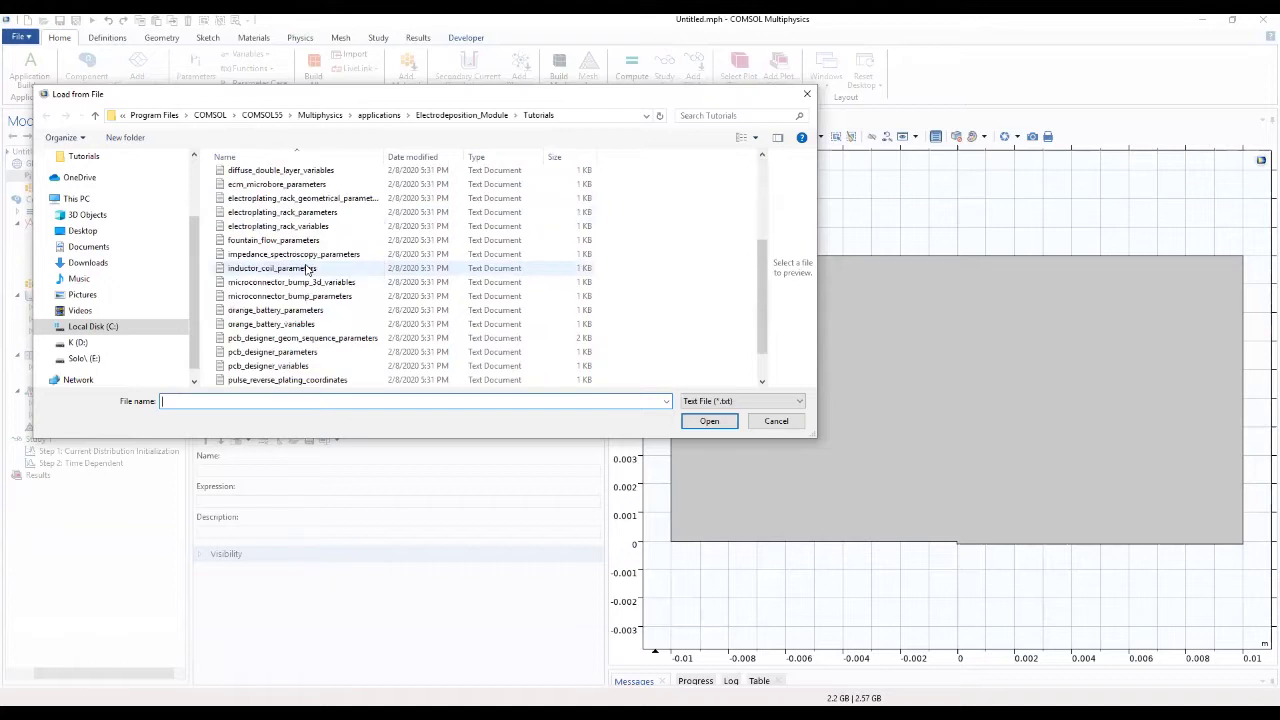
Search the Tutorials folder for "galvanic" text files
left_click(737, 114)
type("g")
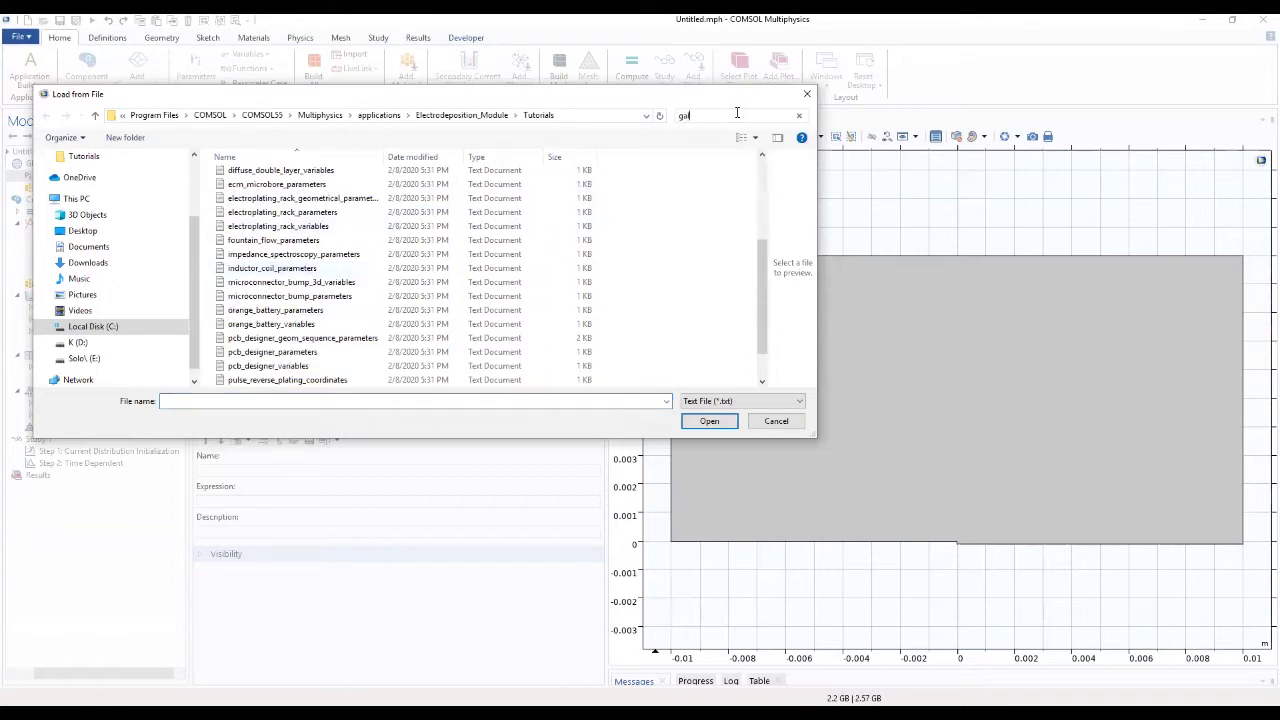
type("alvanc")
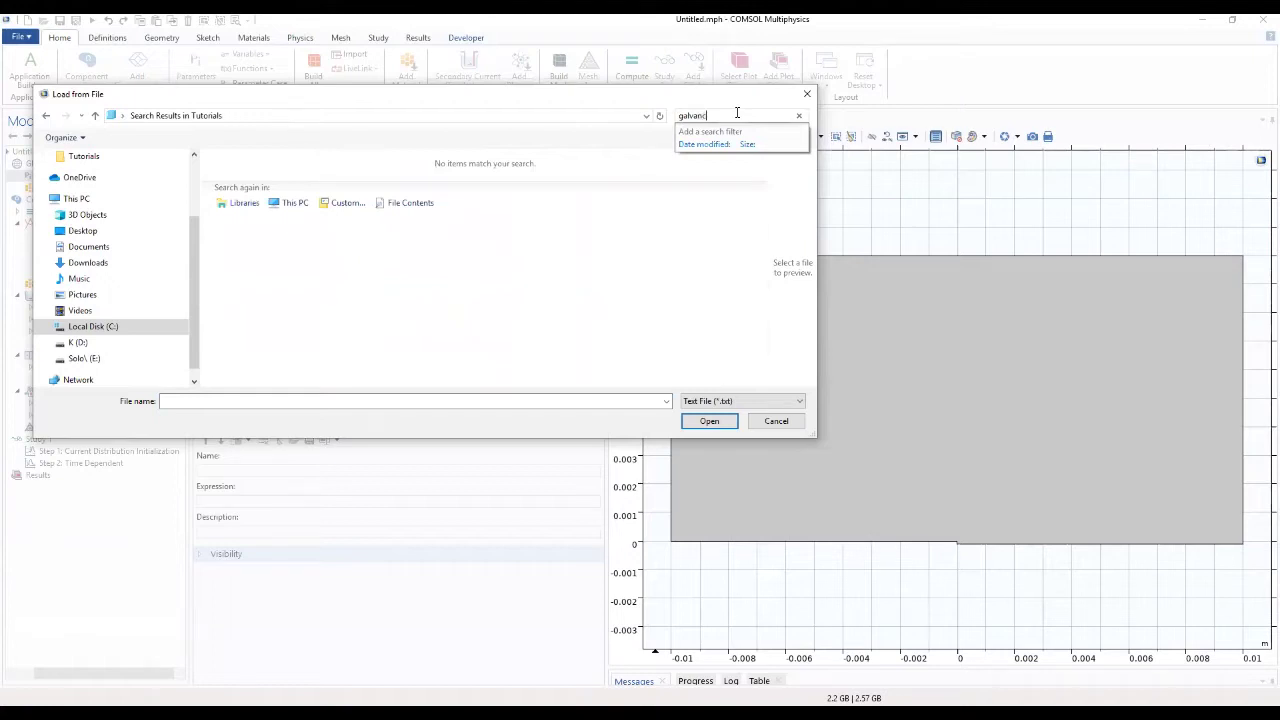
key("BackSpace")
type("ic")
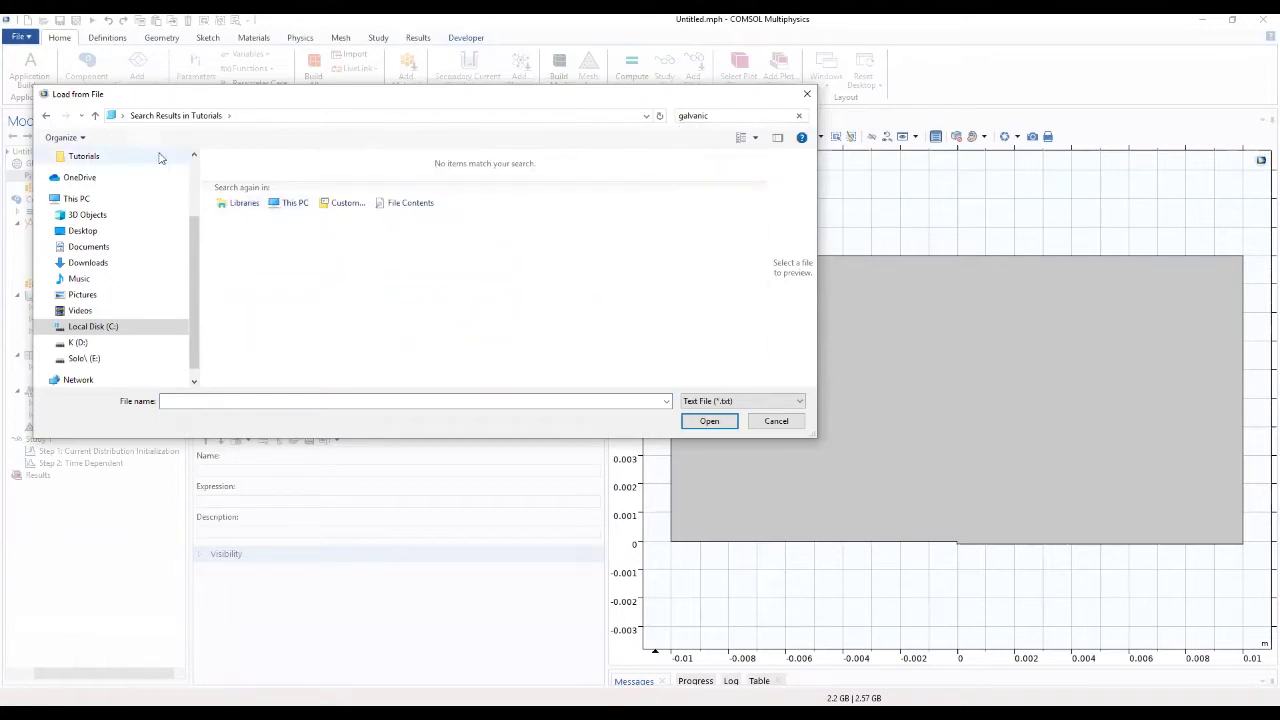
Search the COMSOL applications folder for "galvanic" and load the parameters from the galvanic_corrosion_with_deformation_parameters file
left_click(46, 116)
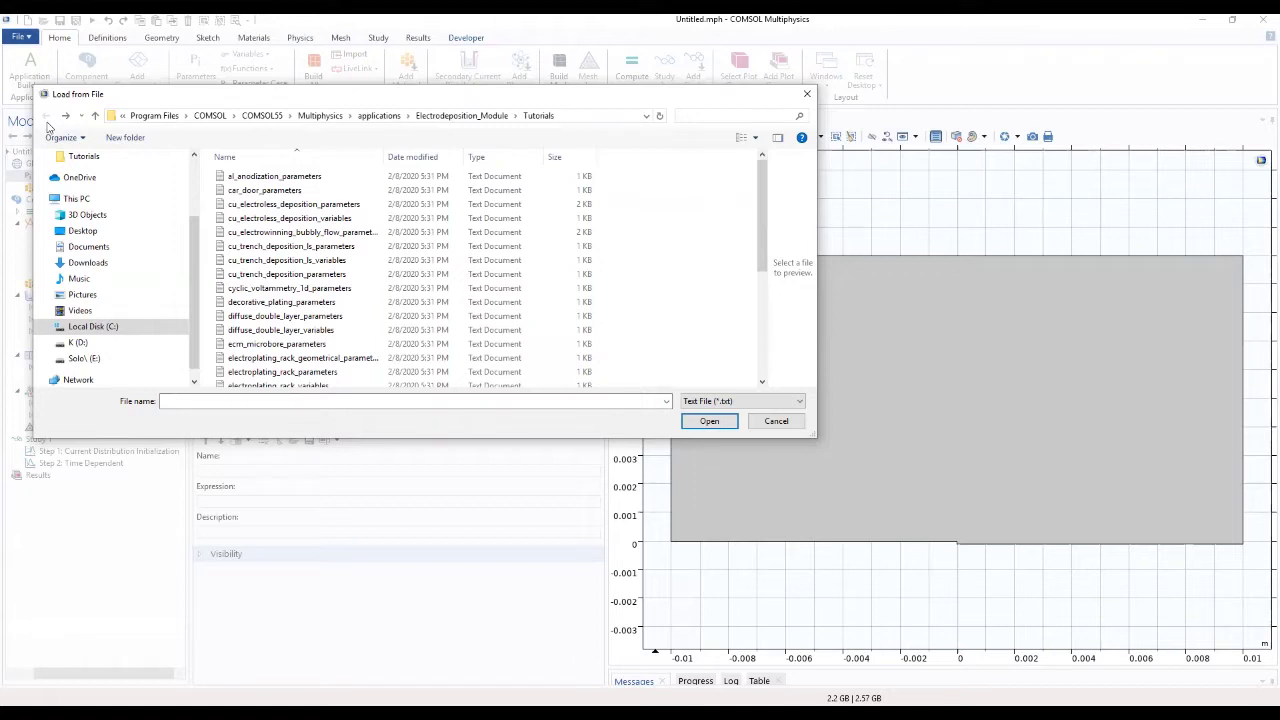
left_click(455, 120)
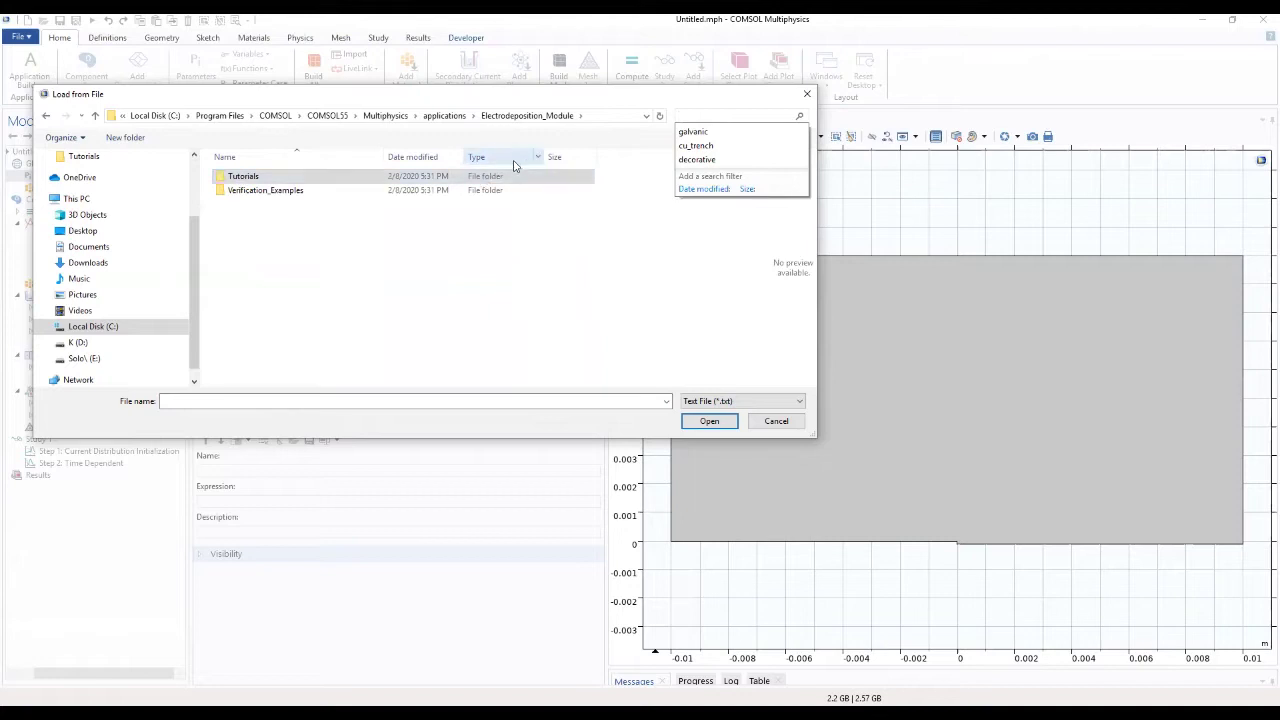
left_click(425, 117)
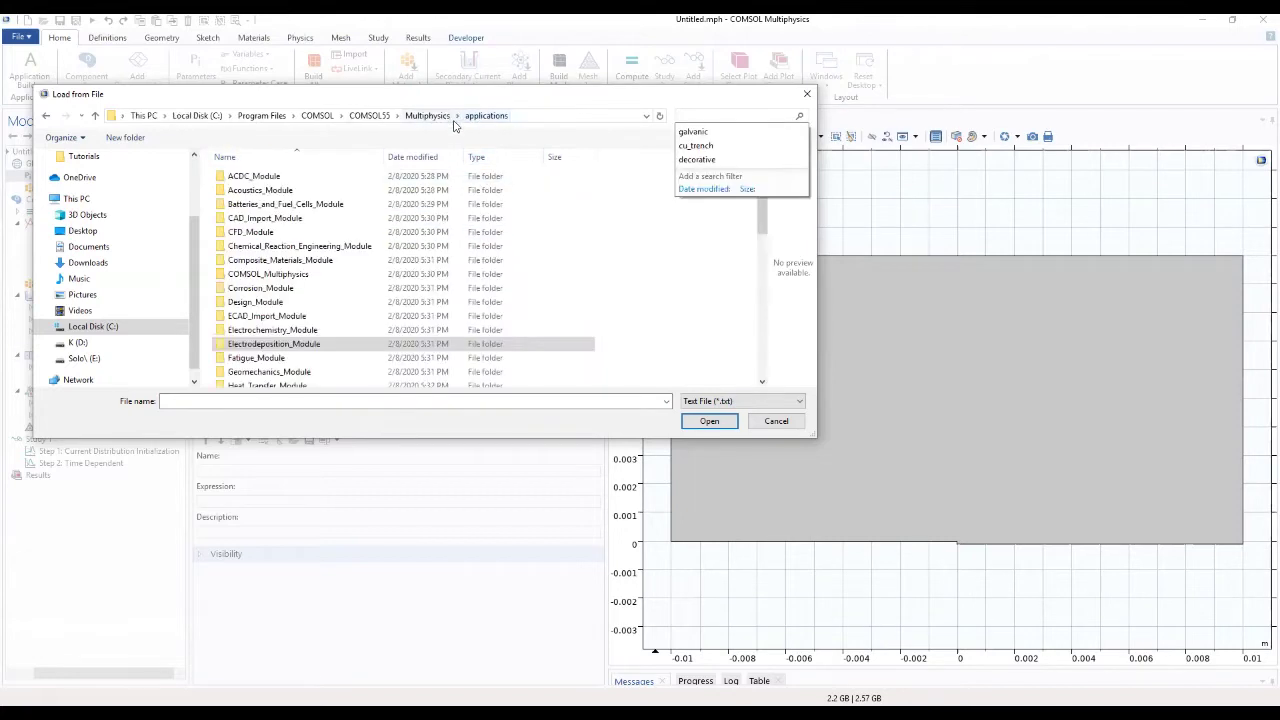
left_click(694, 132)
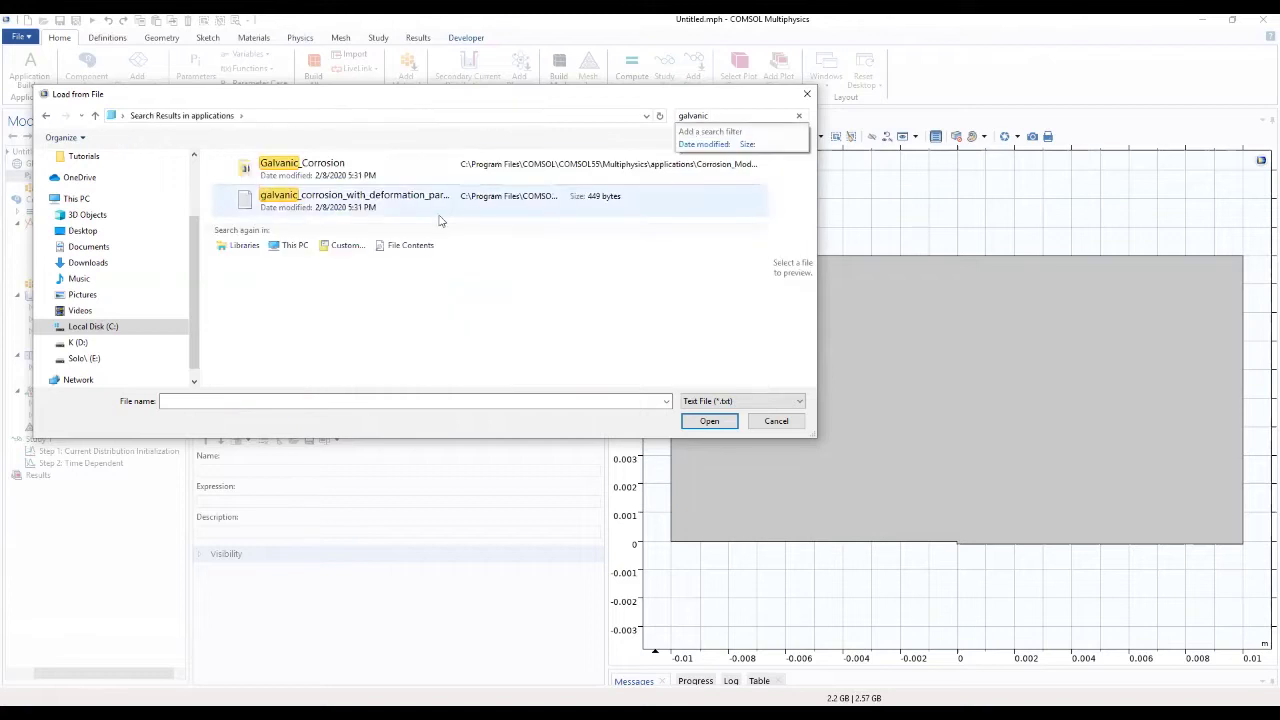
left_click(440, 205)
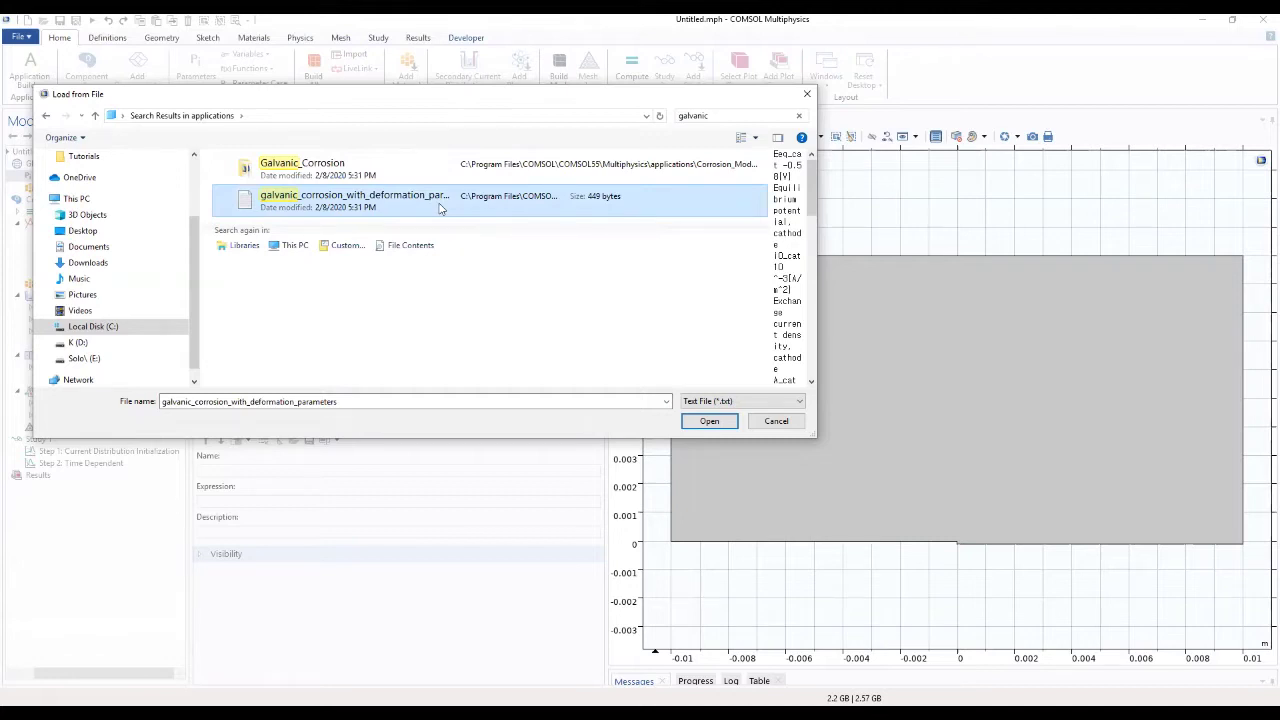
double_click(440, 205)
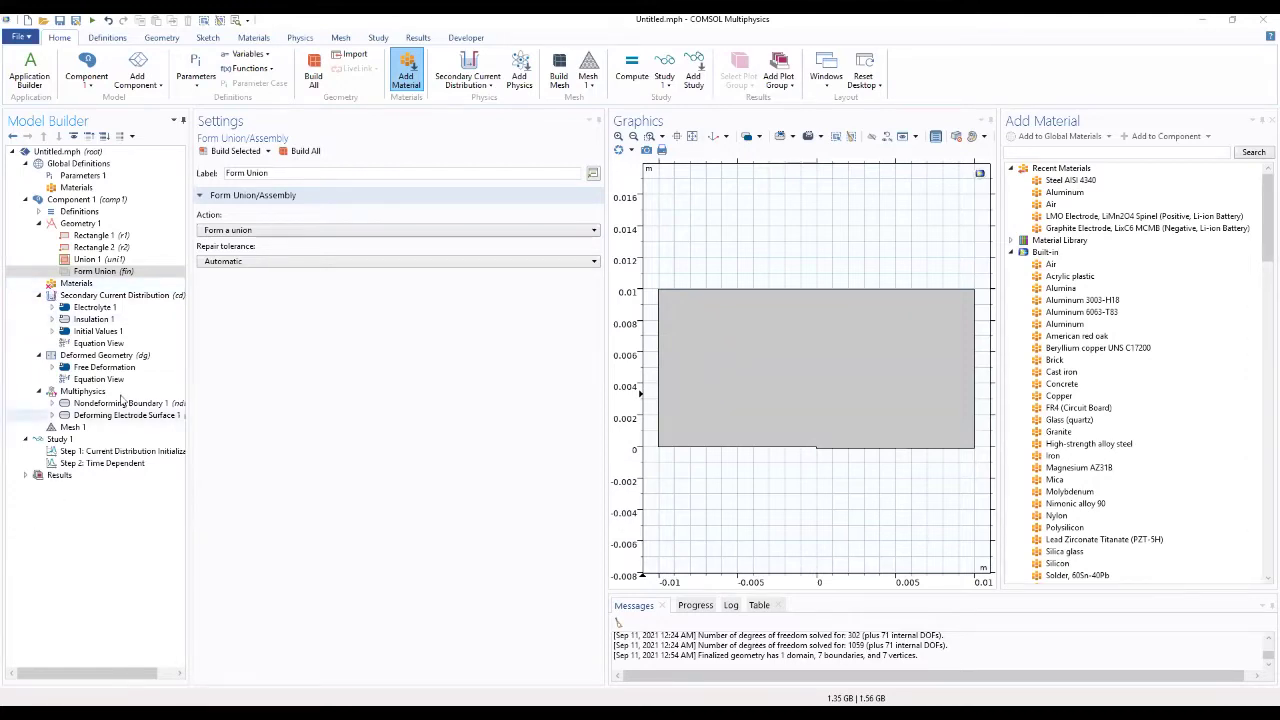
Add an Electrode Surface to Secondary Current Distribution on boundaries 2 and 4, the bottom-left edge and the short vertical step
left_click(94, 297)
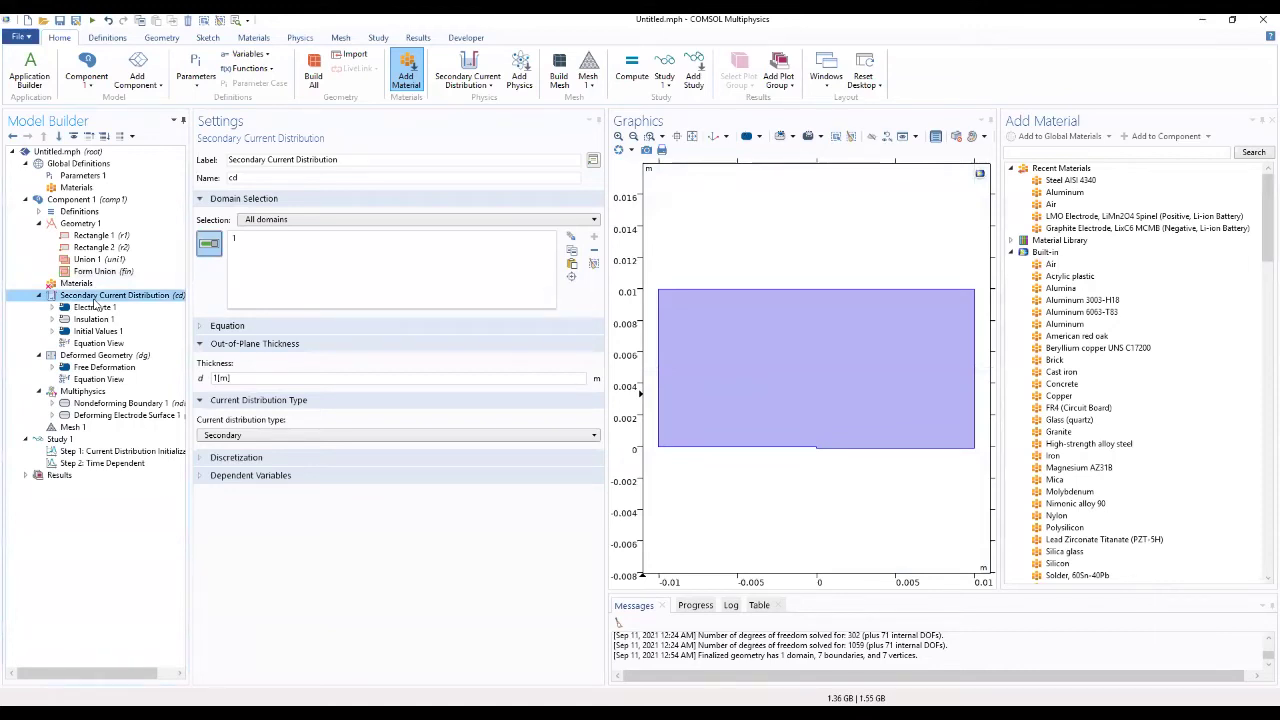
right_click(93, 299)
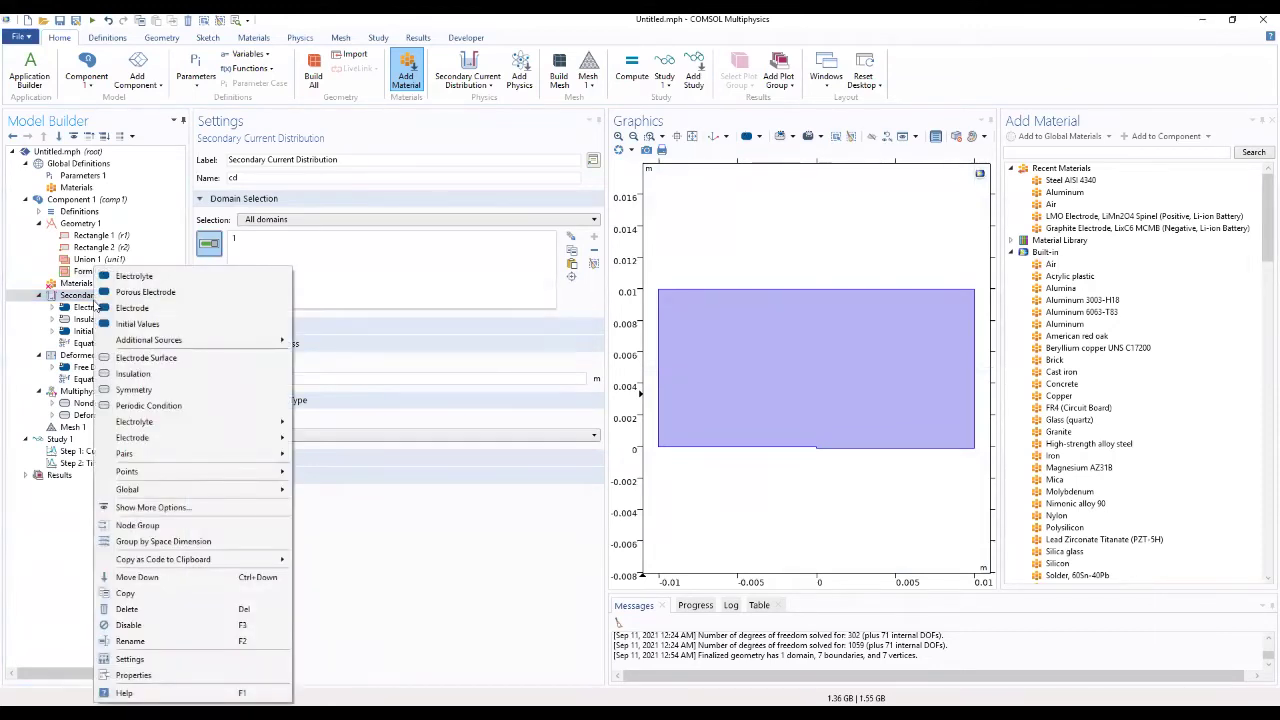
left_click(140, 358)
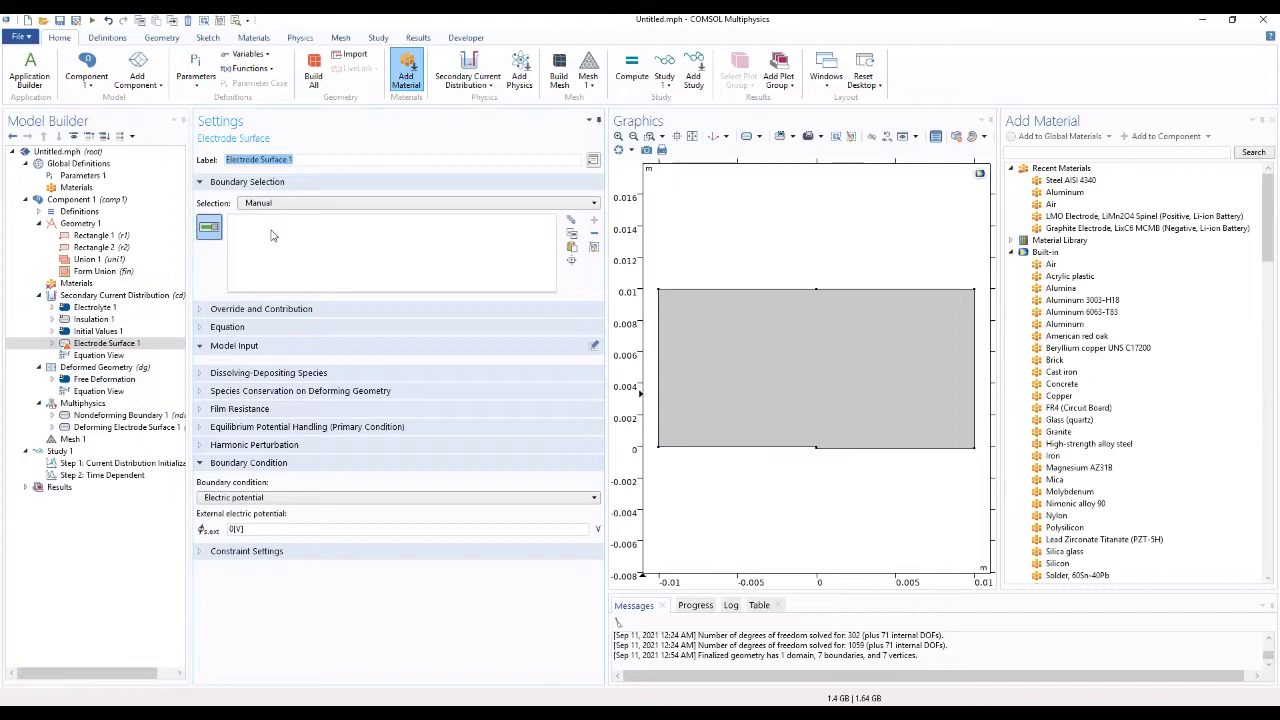
left_click(701, 455)
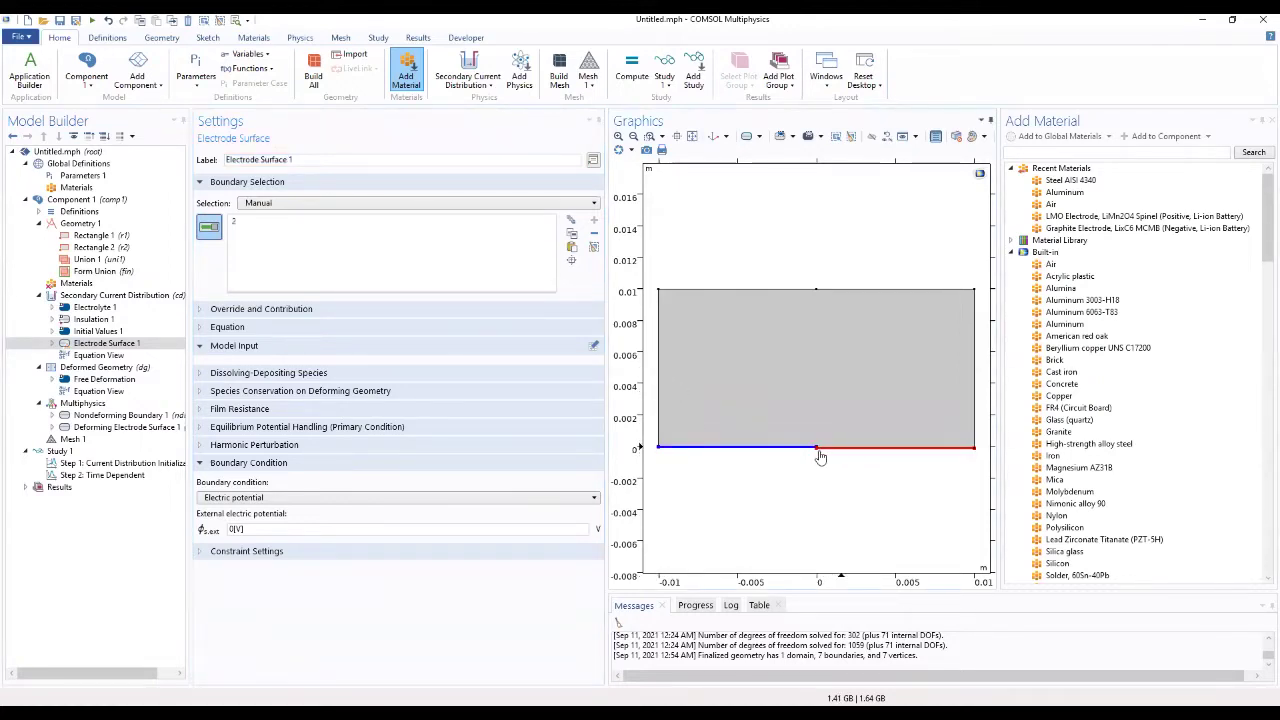
left_click(817, 452)
Examine the first electrode surface's settings, including film resistance, equilibrium potential handling, harmonic perturbation, constraints, equation and override details
left_click(214, 393)
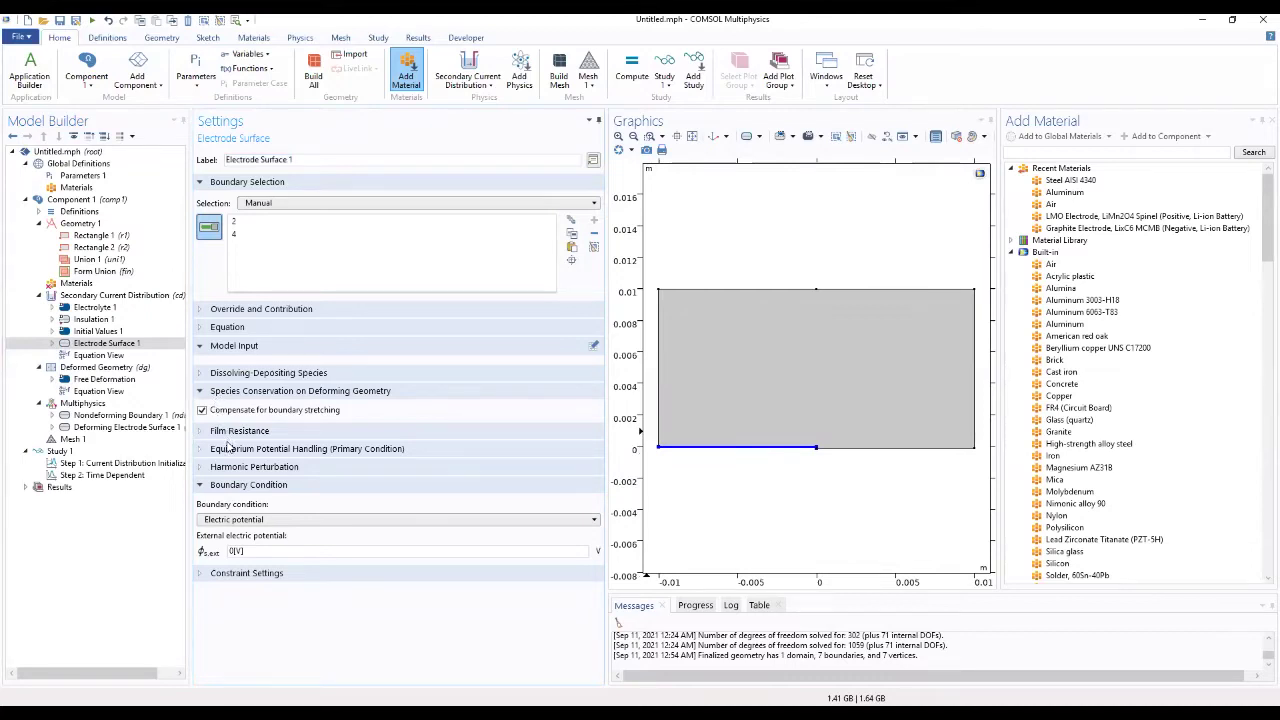
left_click(228, 434)
left_click(244, 487)
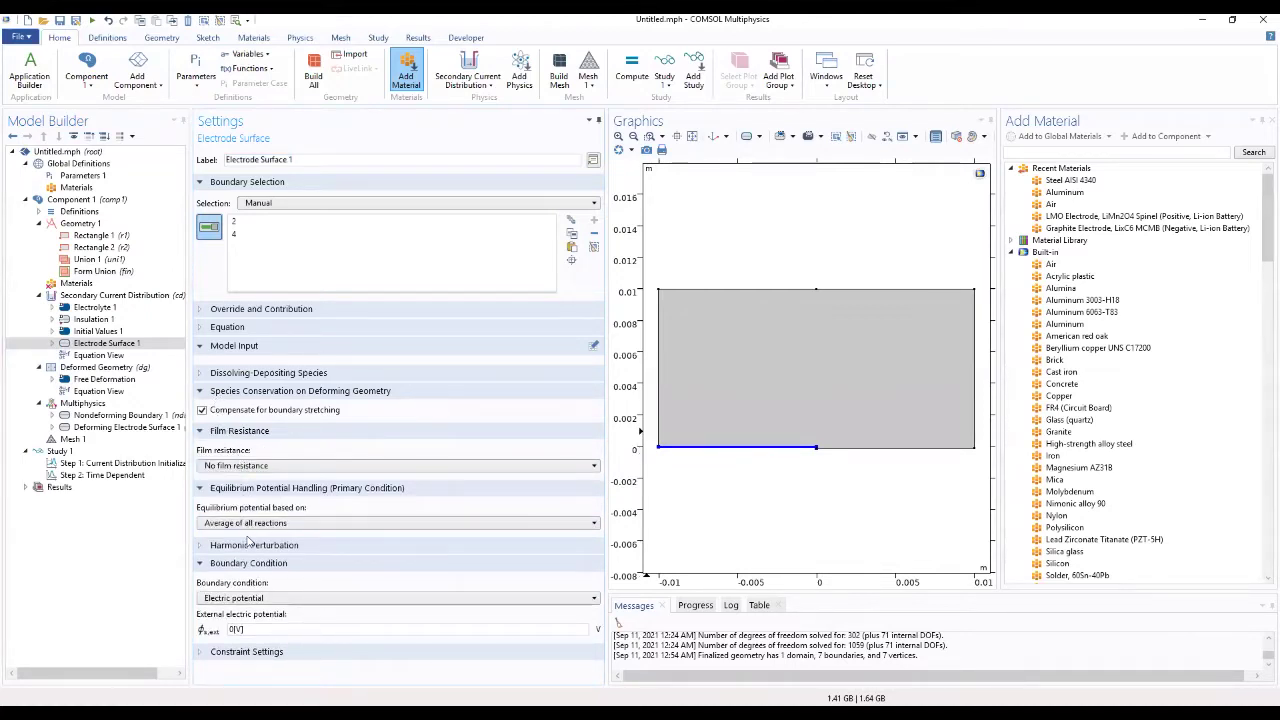
left_click(252, 547)
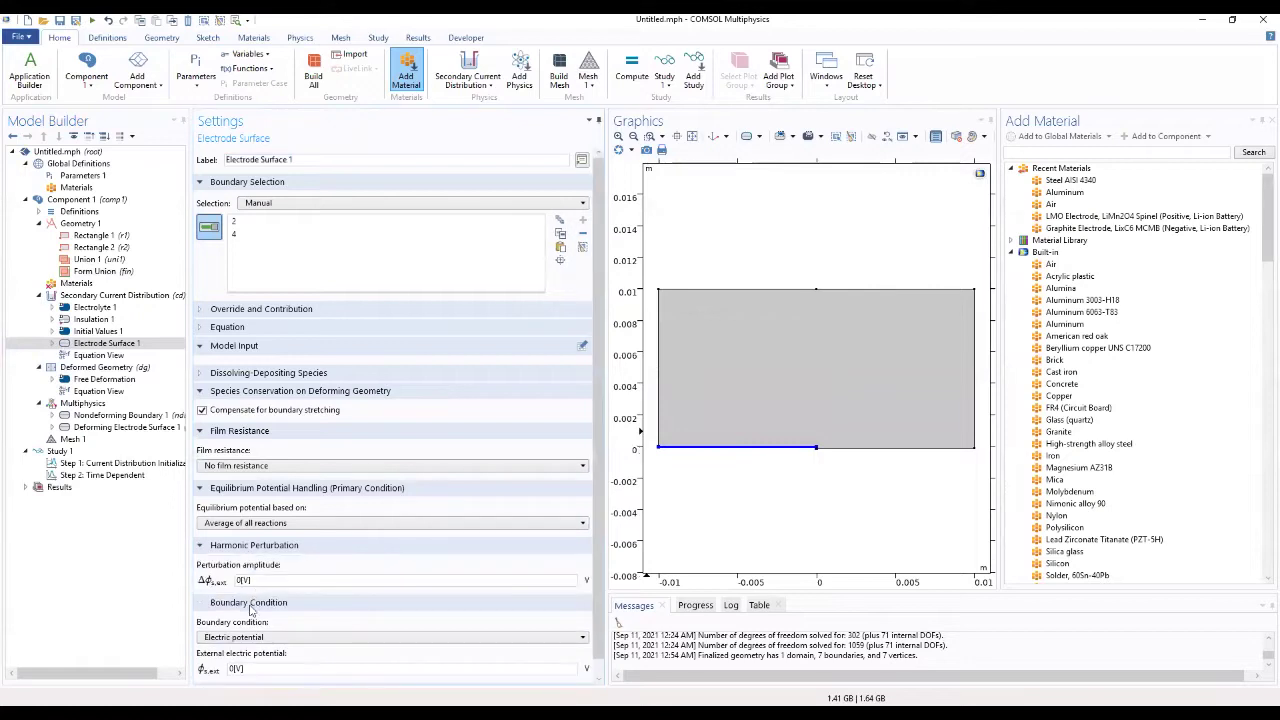
scroll(251, 616, "down", 1)
left_click(265, 675)
scroll(281, 636, "down", 2)
scroll(286, 631, "down", 1)
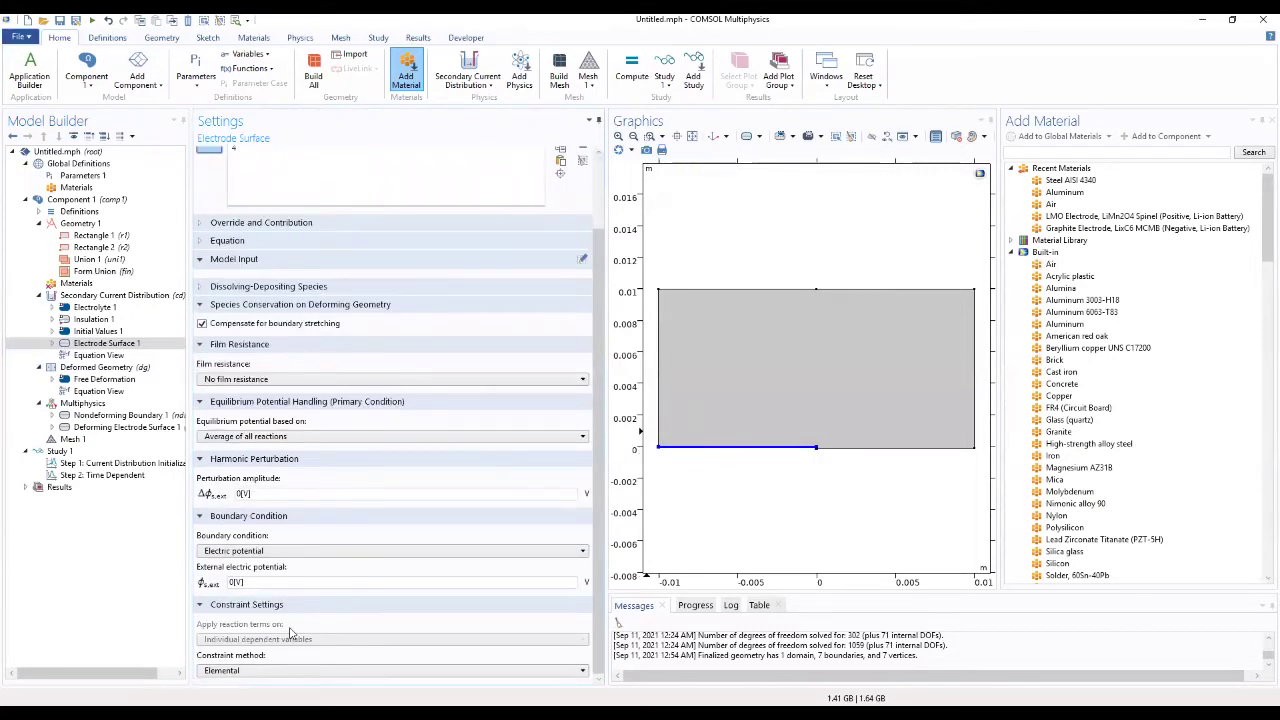
scroll(288, 628, "up", 3)
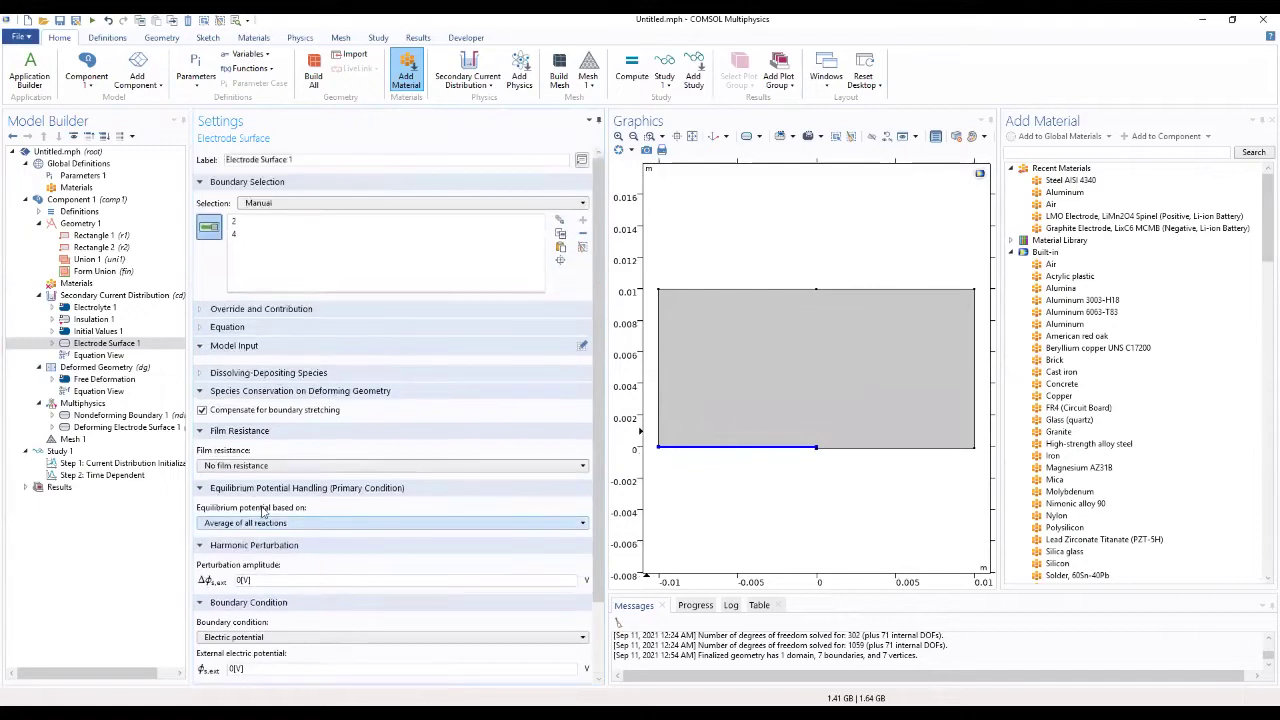
left_click(235, 320)
left_click(236, 310)
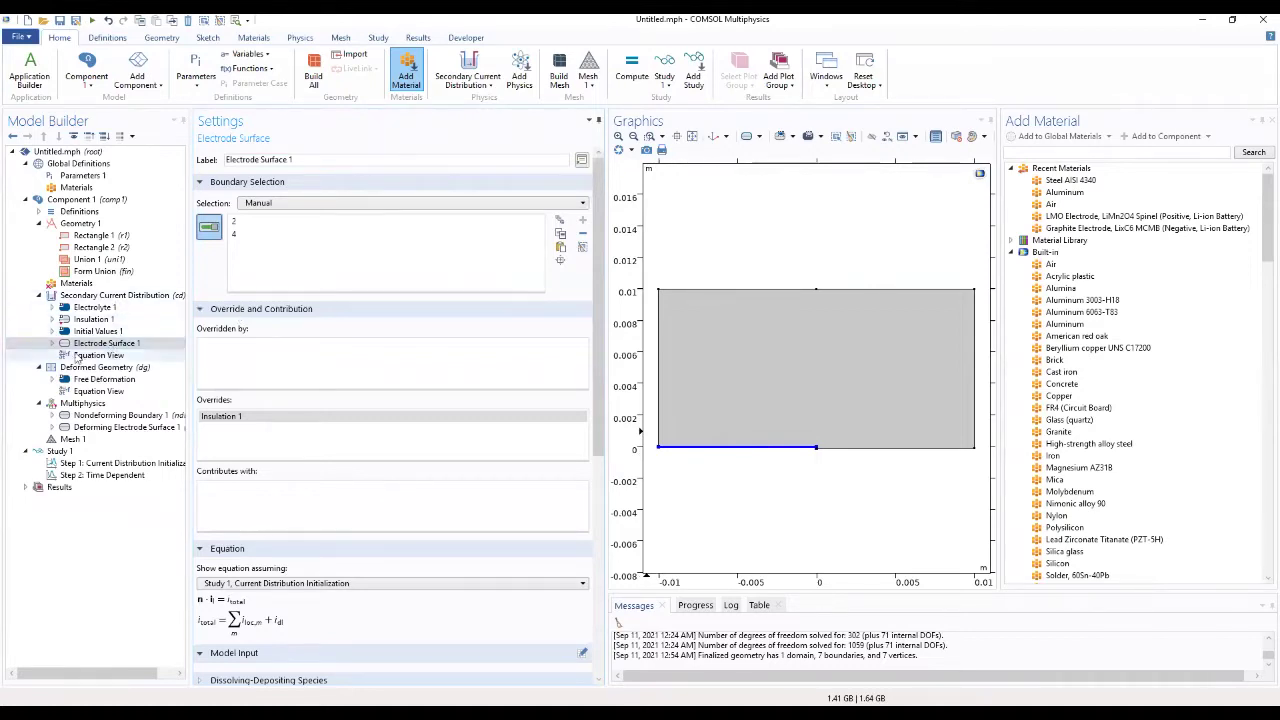
Set the equilibrium potential of the first electrode surface's Electrode Reaction to Eeq_cat
left_click(53, 343)
left_click(115, 355)
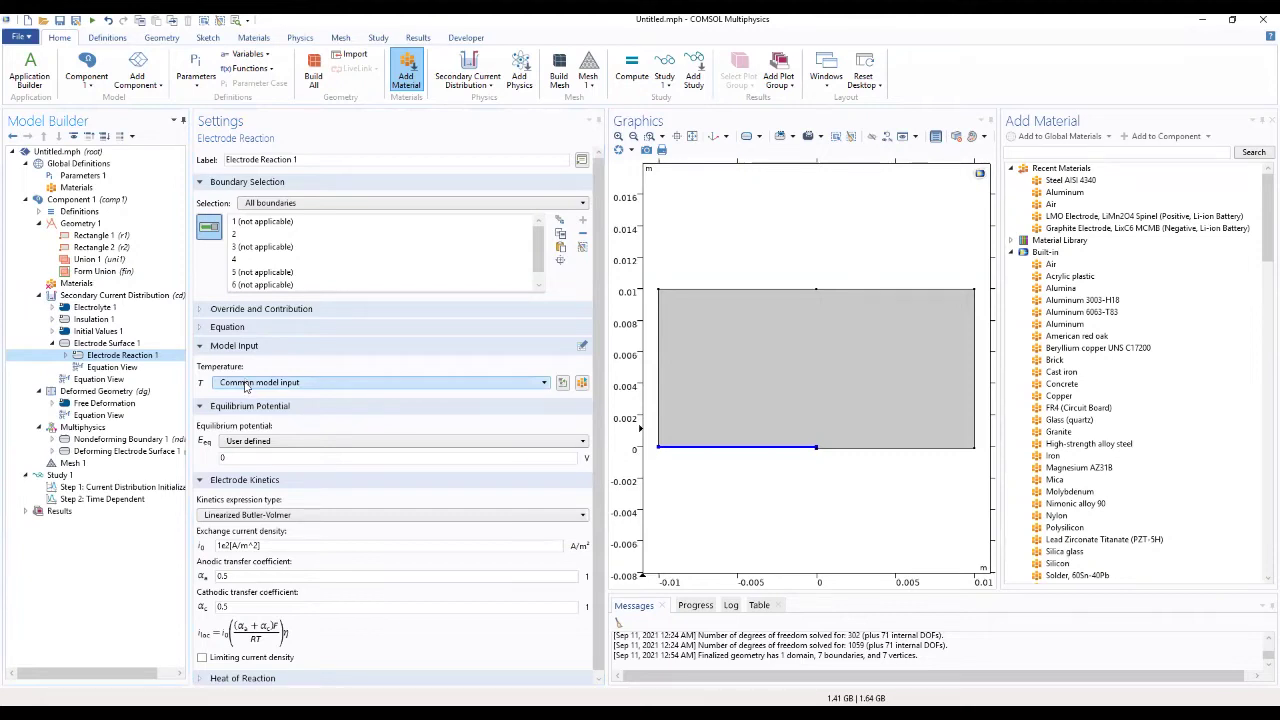
left_click(255, 457)
type("Eeq_cat")
key("BackSpace")
type("_ca")
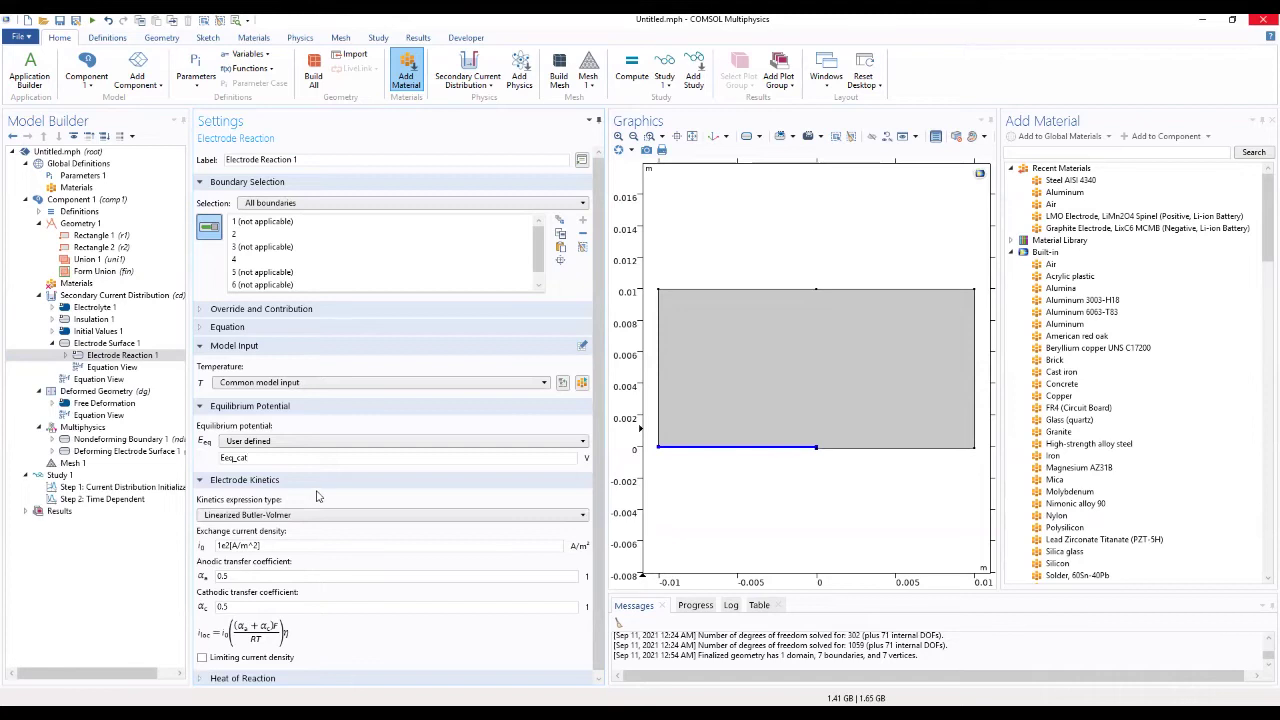
Give this reaction Cathodic Tafel equation kinetics with exchange current density i0_cat and cathodic Tafel slope A_cat
left_click(310, 515)
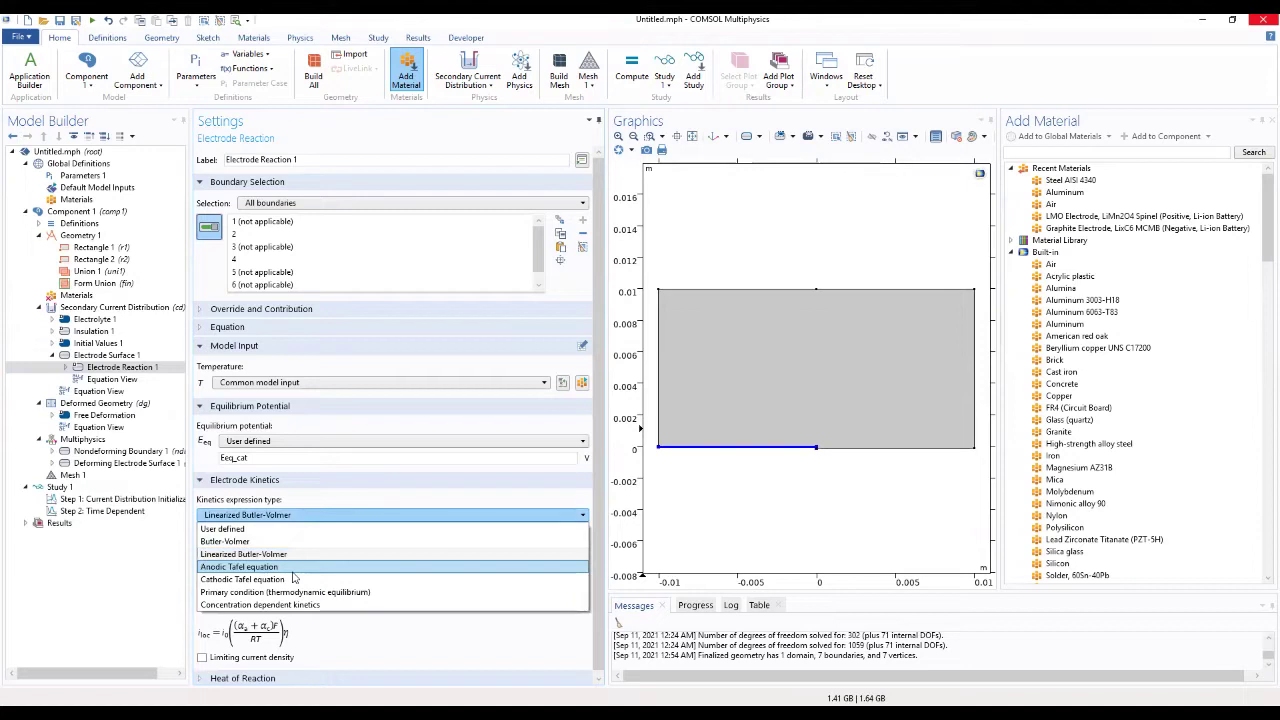
left_click(295, 579)
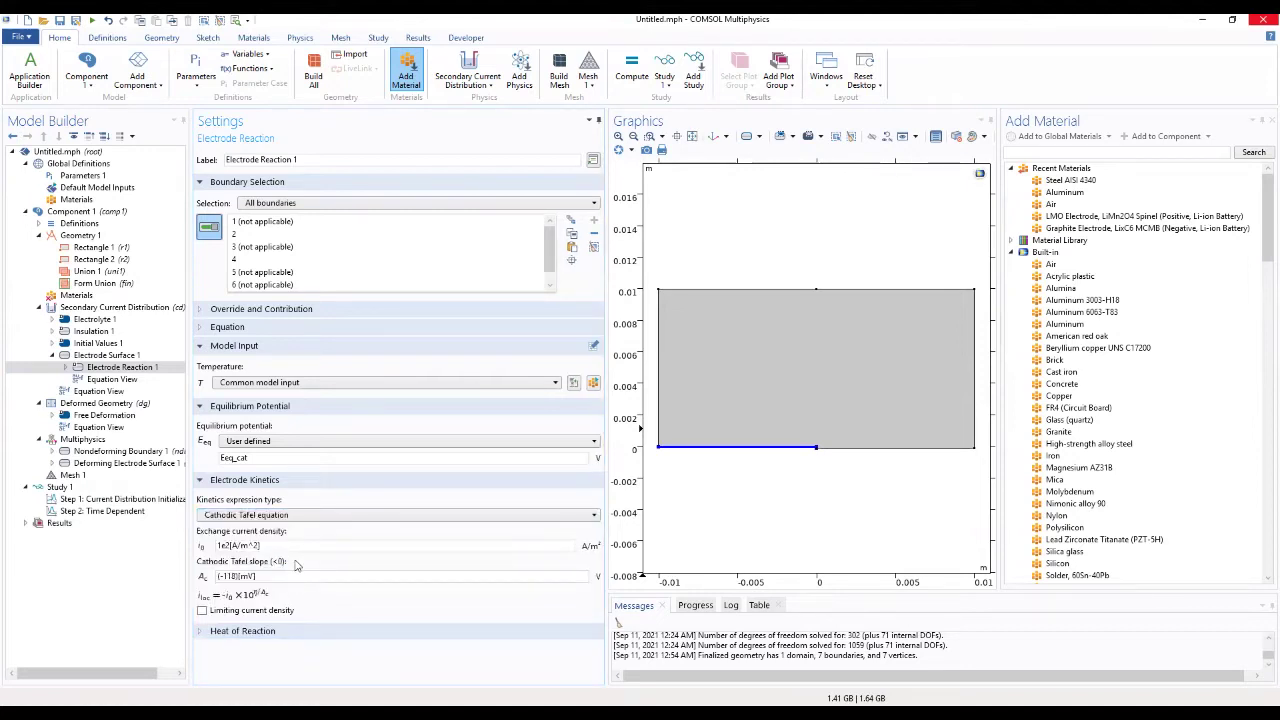
left_click_drag(298, 550, 111, 541)
type("(")
type("0_c")
type("a")
type("t")
key("Tab")
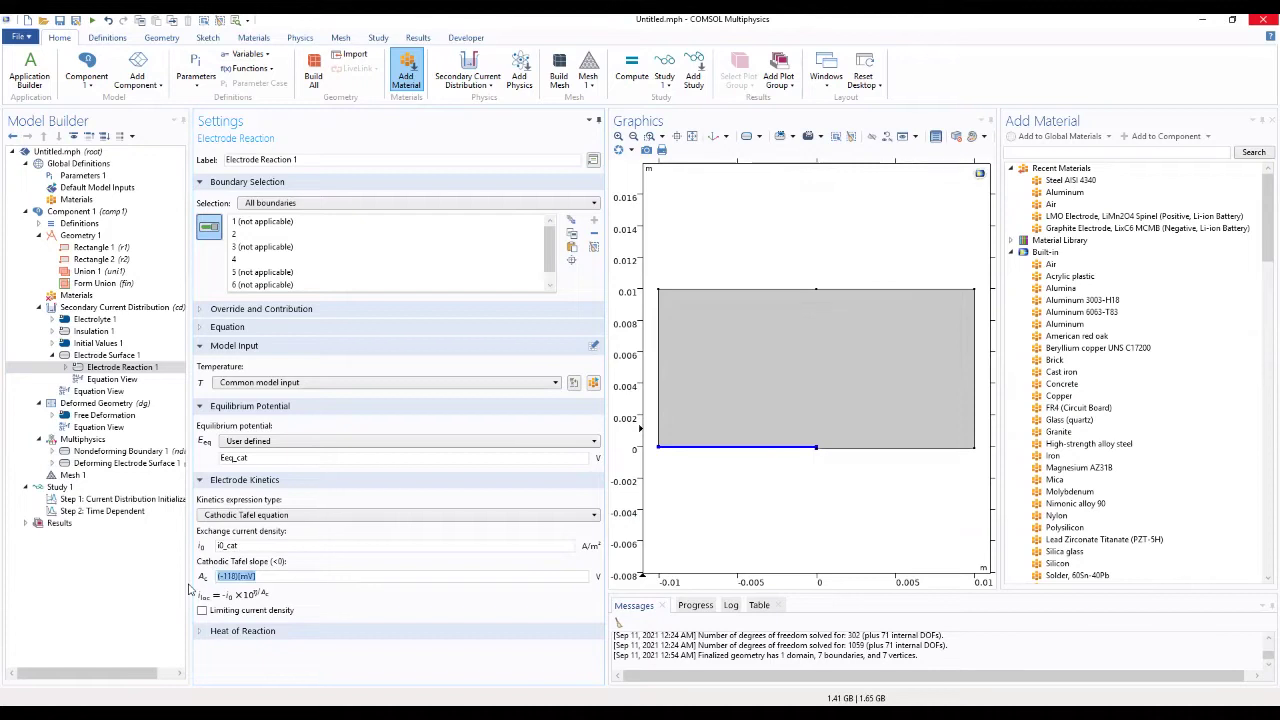
type("A_cat")
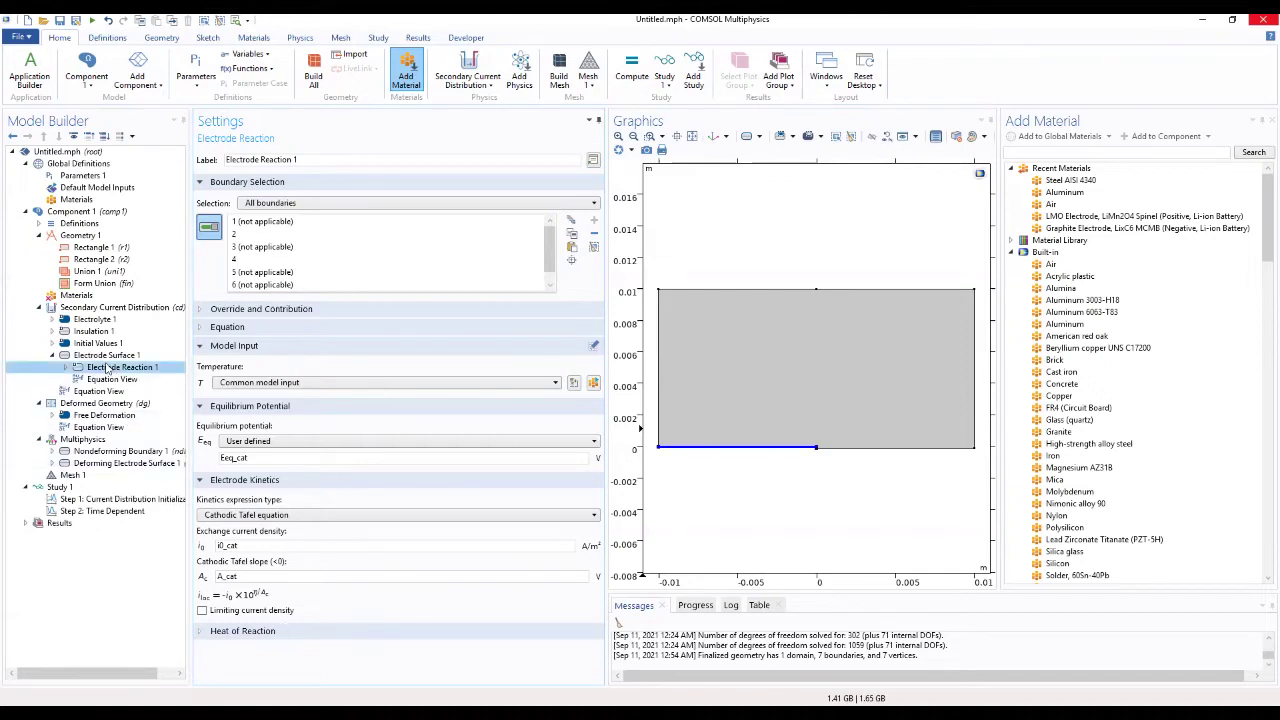
Add a second Electrode Surface to Secondary Current Distribution on boundary 5, the bottom-right edge
left_click(92, 308)
right_click(90, 310)
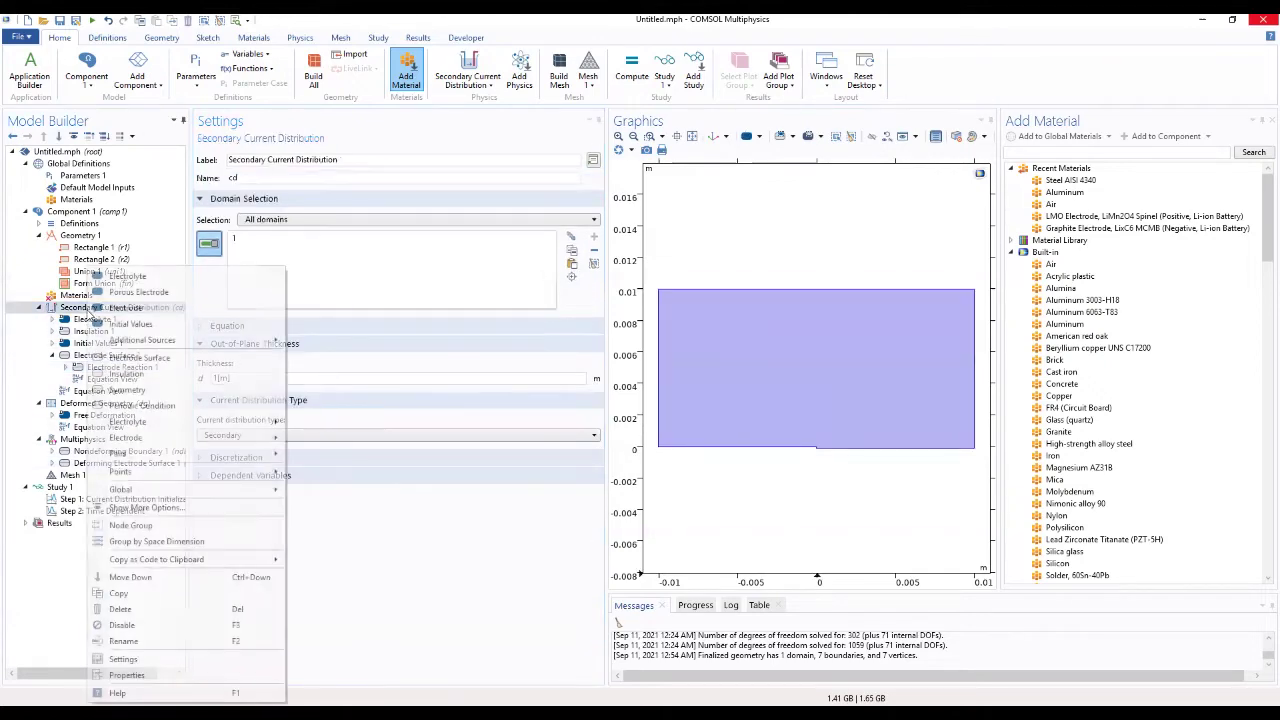
left_click(139, 357)
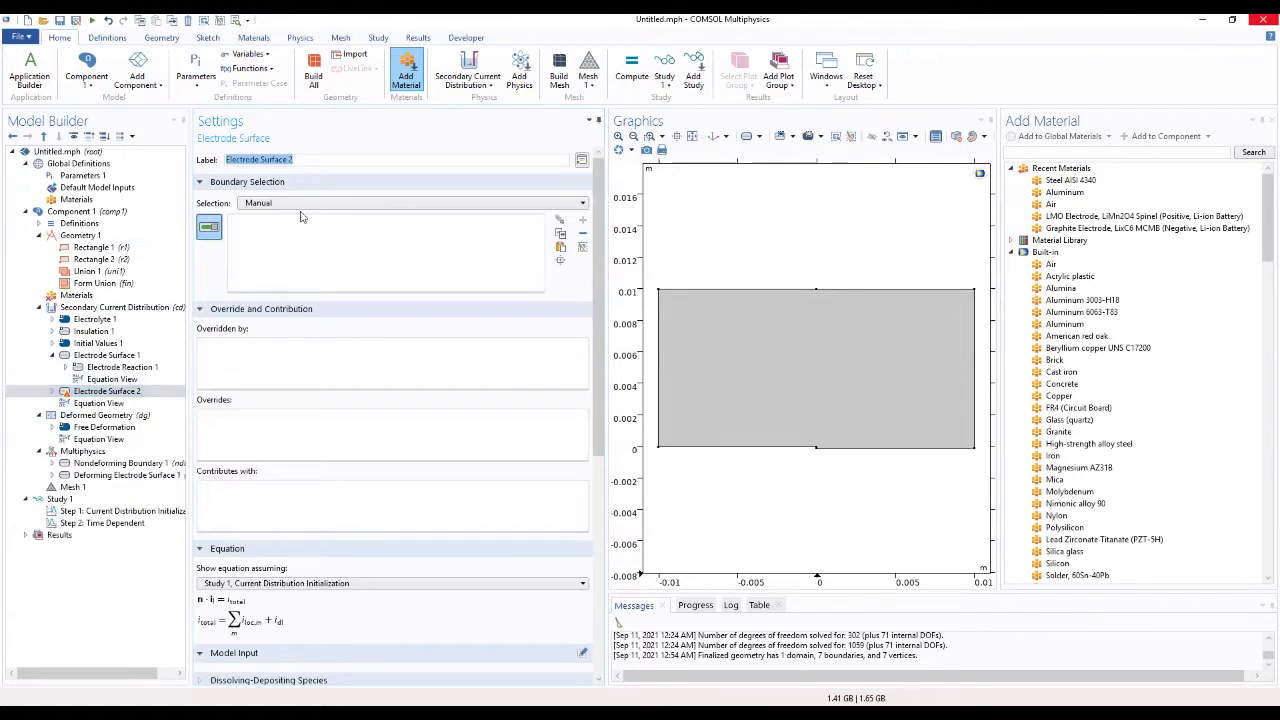
left_click(856, 455)
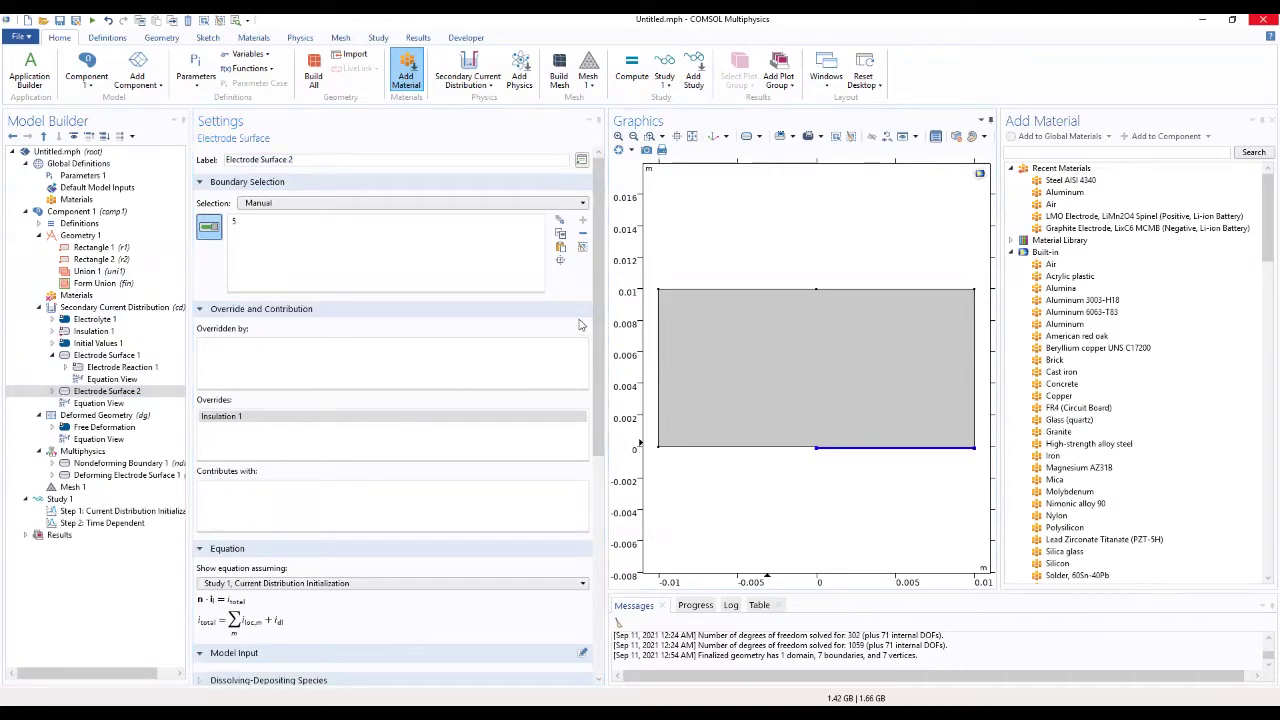
Add the dissolving-depositing species Mg to the second electrode surface, with density rho_Mg and molar mass M_Mg
left_click_drag(598, 321, 594, 462)
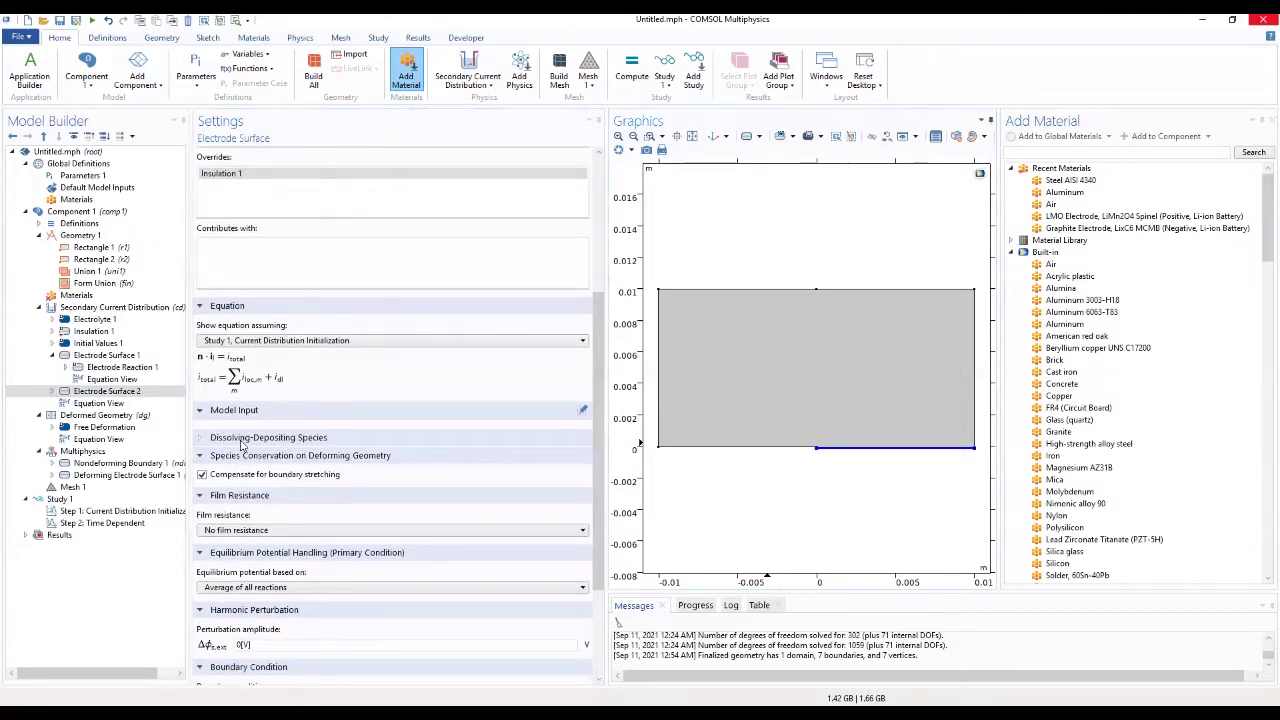
left_click(241, 444)
left_click(205, 562)
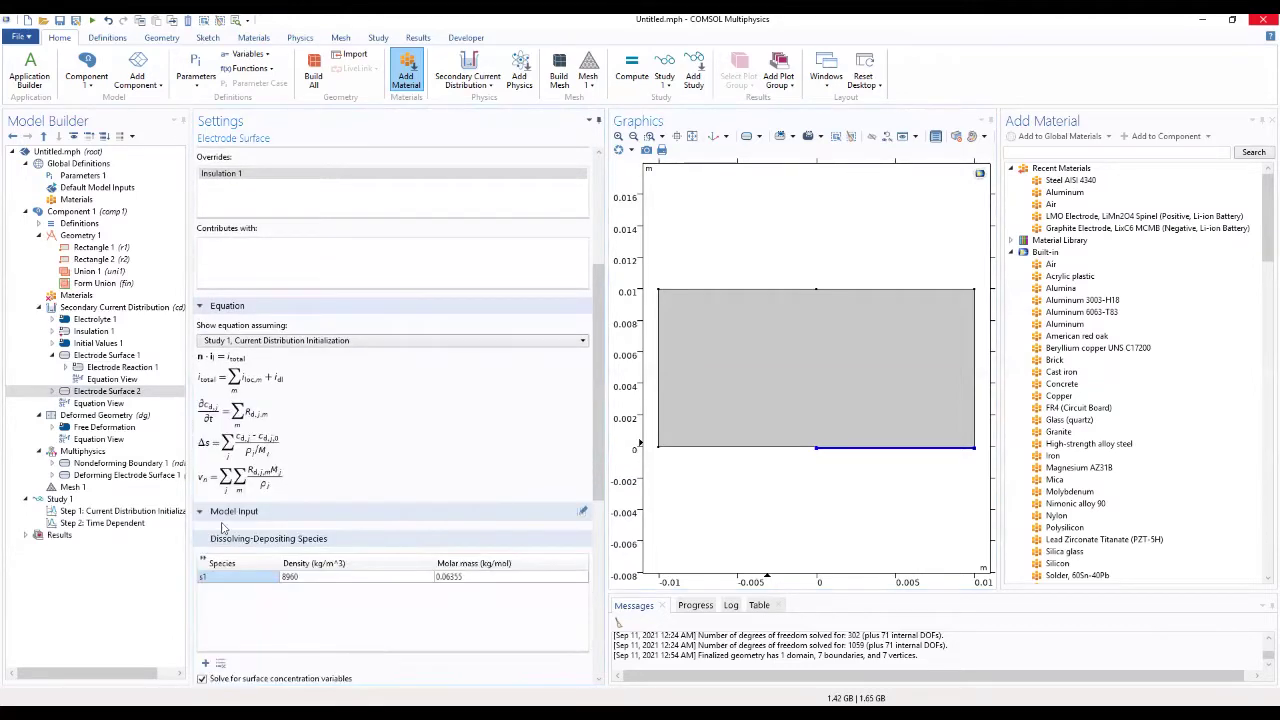
left_click(235, 577)
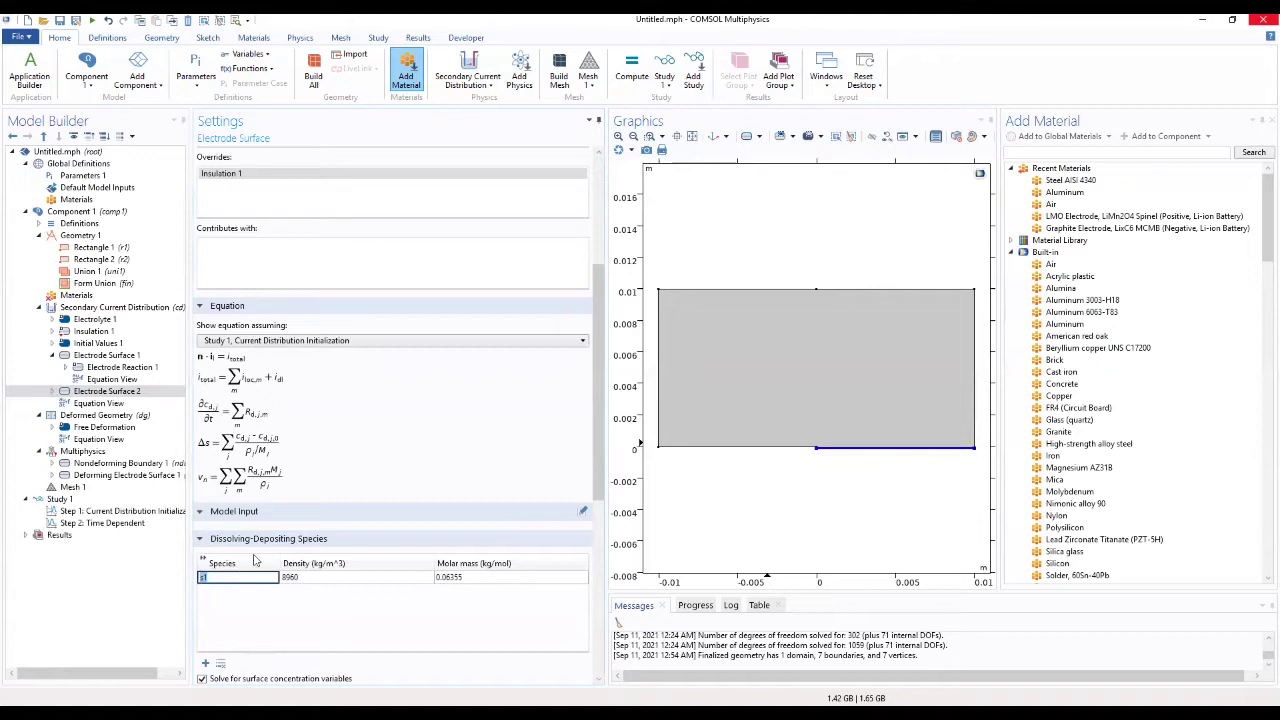
type("Mg")
left_click(297, 579)
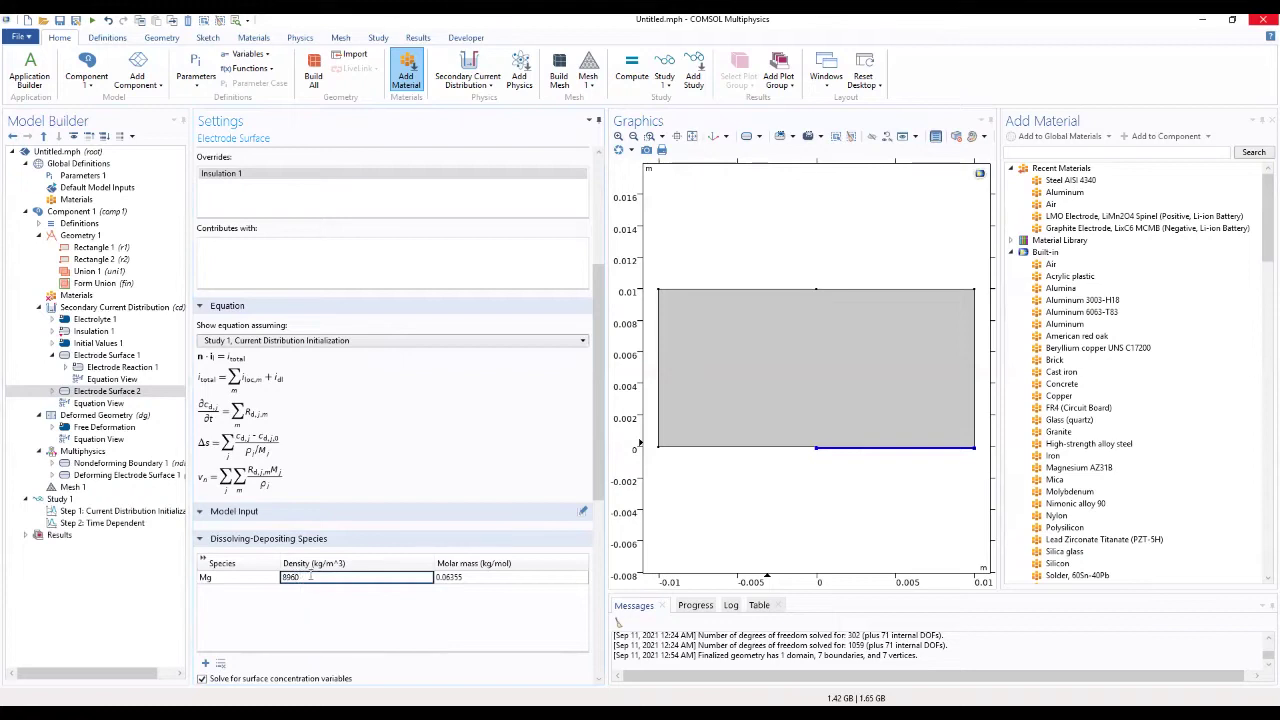
left_click_drag(311, 577, 262, 585)
type("rho_Mg")
left_click(480, 579)
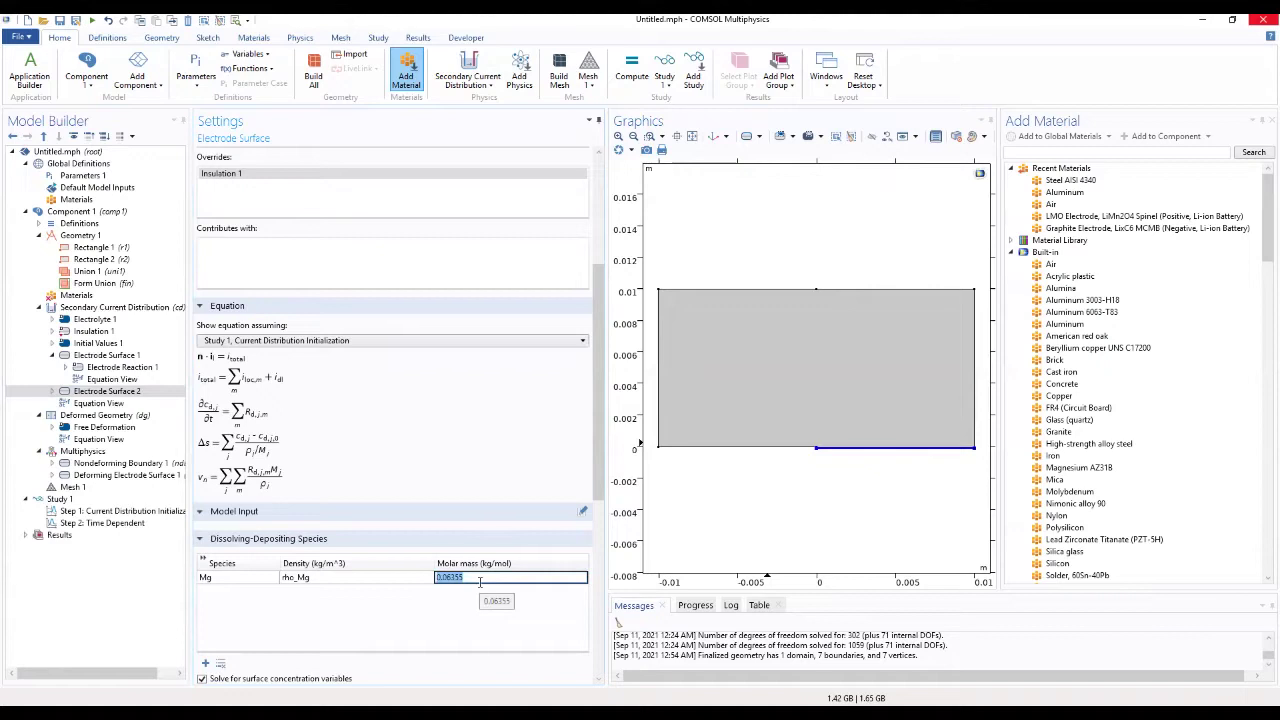
type("M")
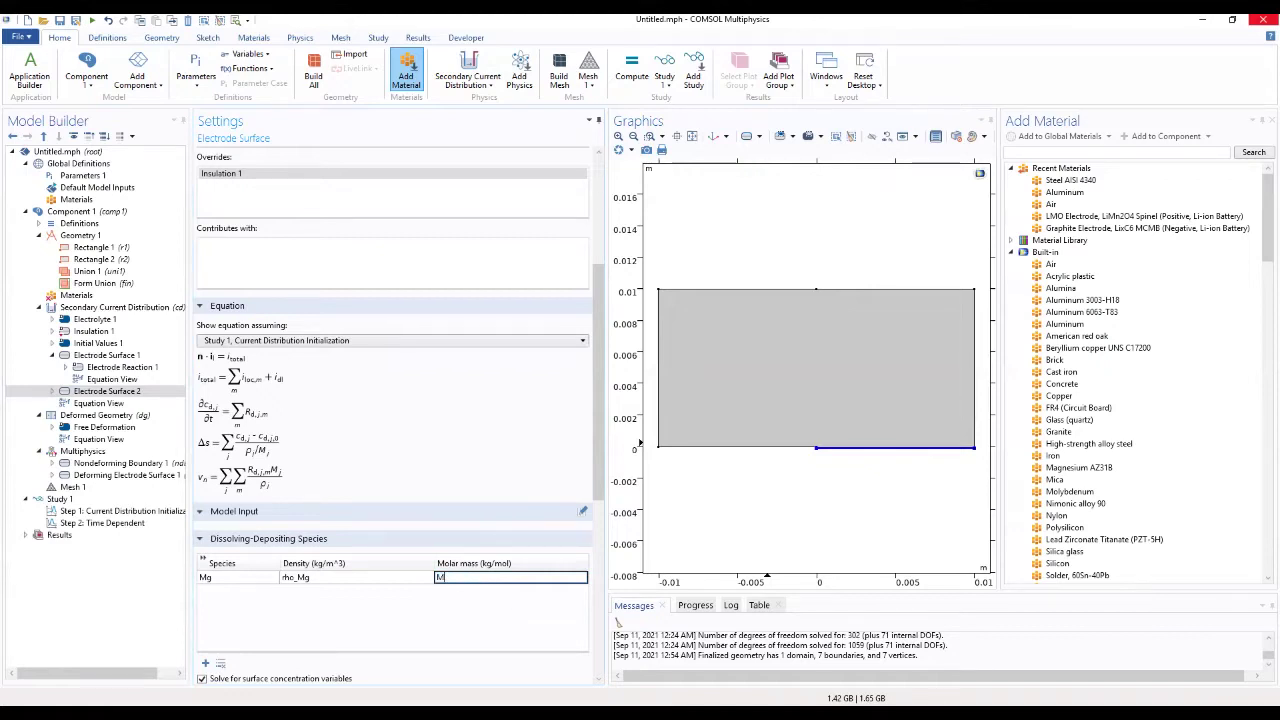
type("_Mg")
left_click(423, 640)
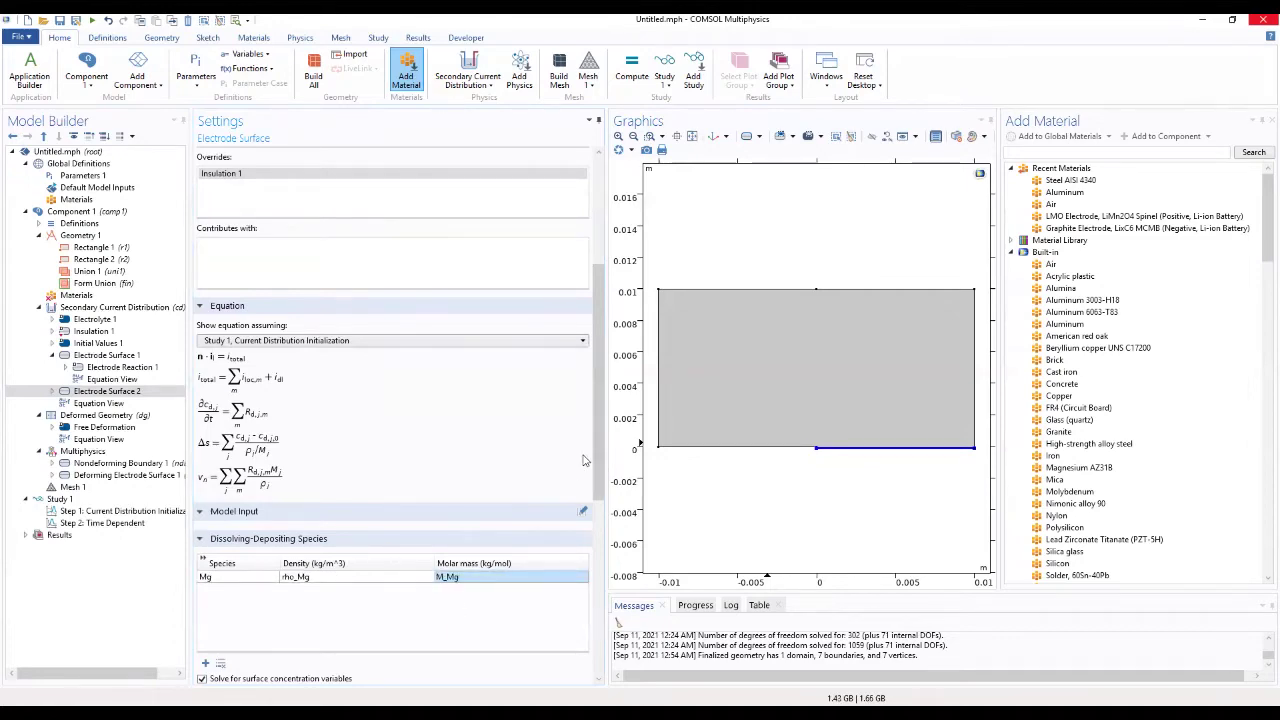
Set the second electrode surface's Electrode Reaction to 2 participating electrons and a stoichiometric coefficient of 1 for Mg
left_click_drag(598, 450, 586, 597)
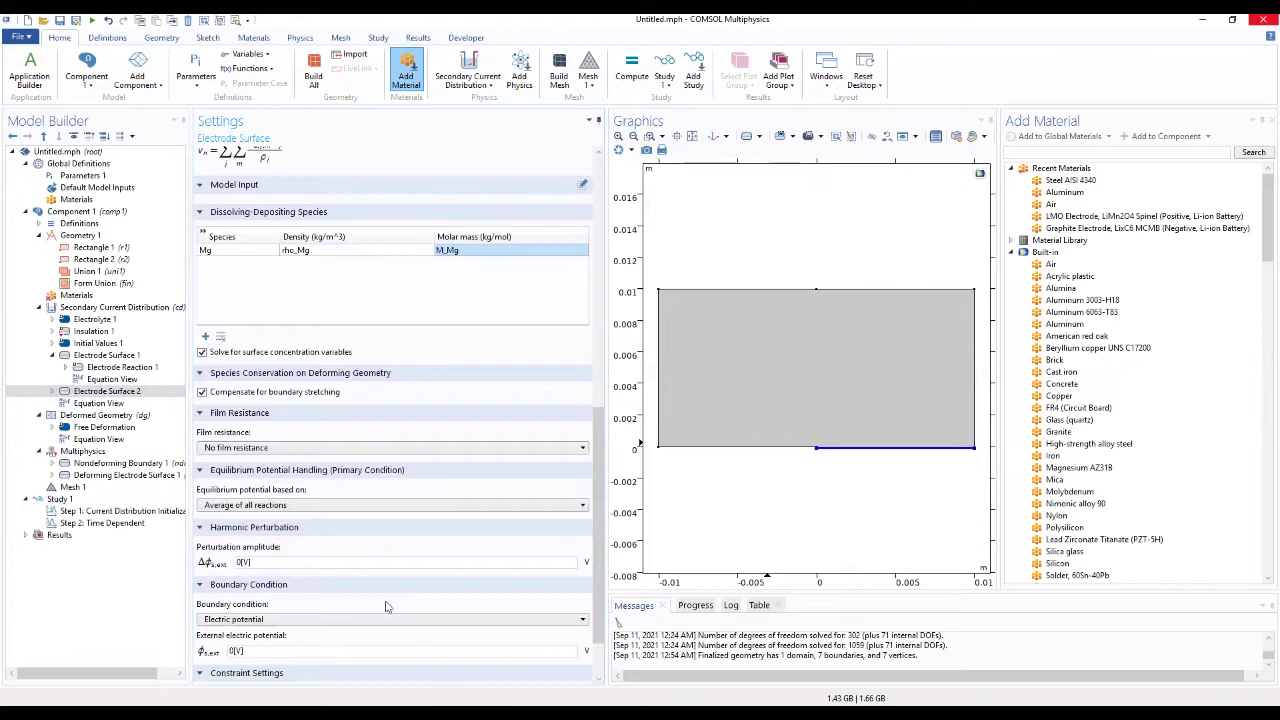
scroll(386, 602, "down", 2)
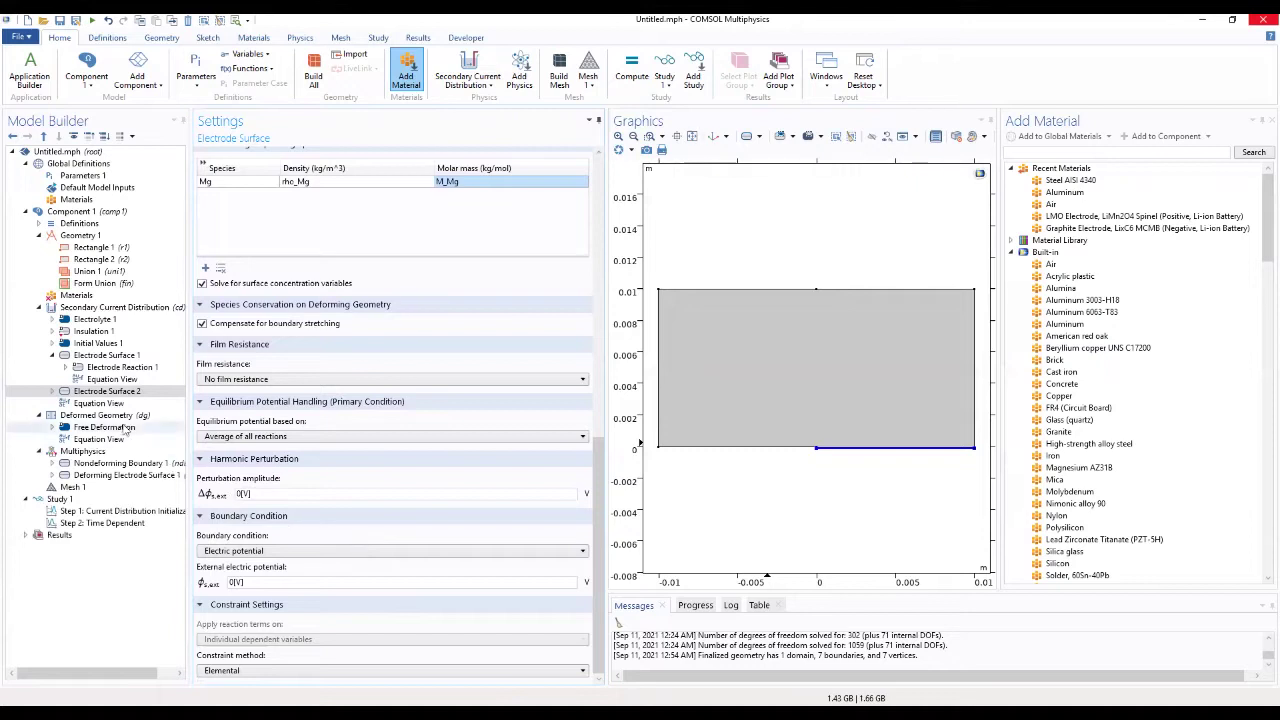
left_click(53, 391)
left_click(118, 403)
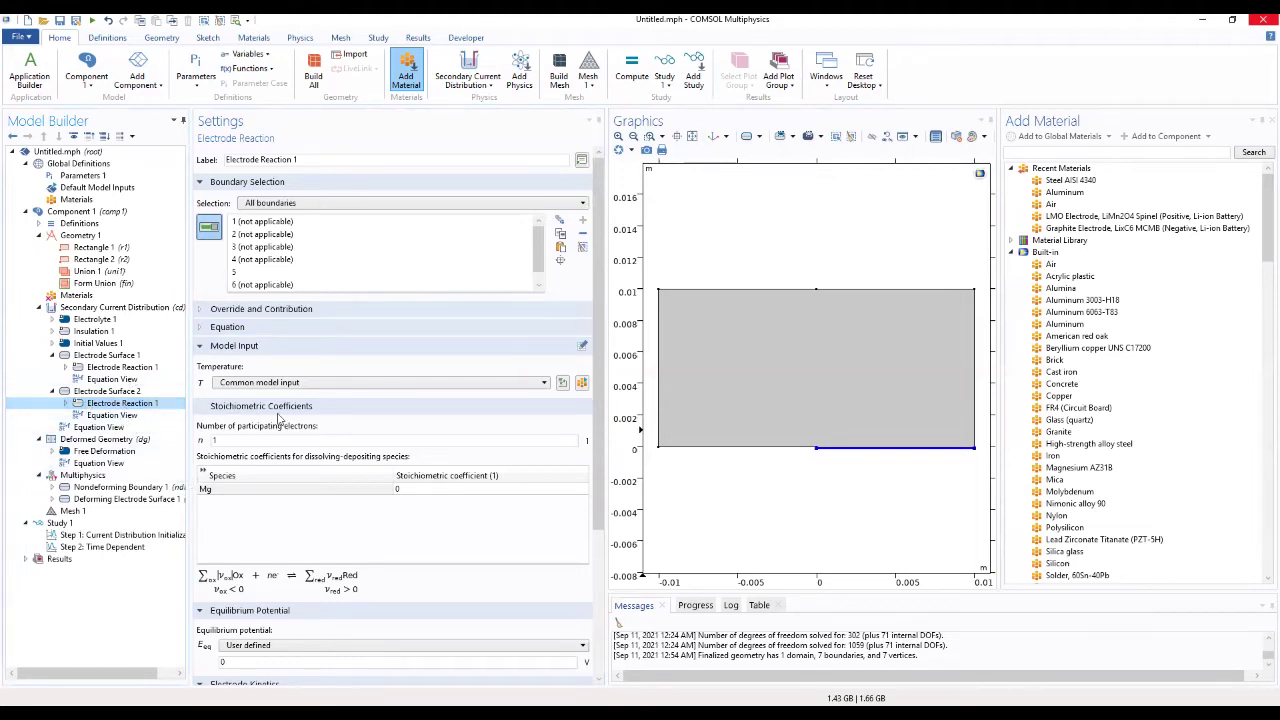
left_click_drag(218, 440, 184, 434)
type("2")
left_click(417, 488)
type("1")
left_click(410, 521)
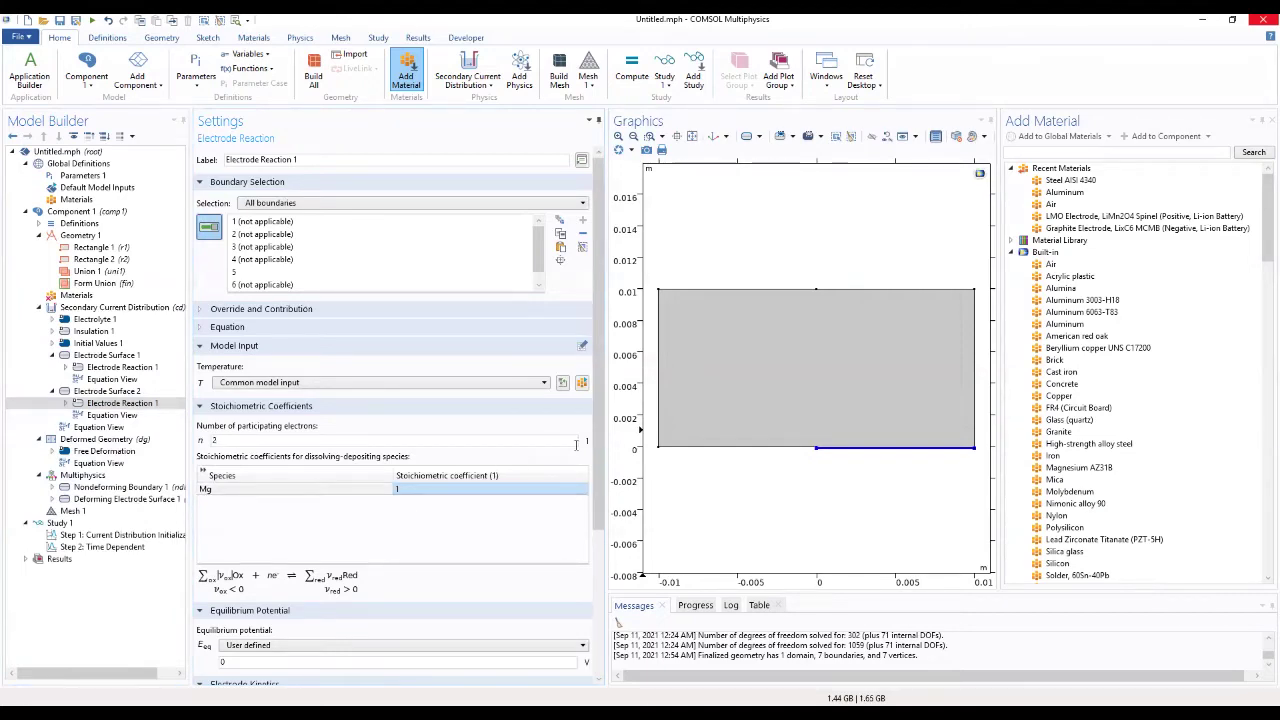
Set this reaction's equilibrium potential to Eeq_an and its kinetics expression type to Anodic Tafel equation
left_click_drag(598, 460, 614, 566)
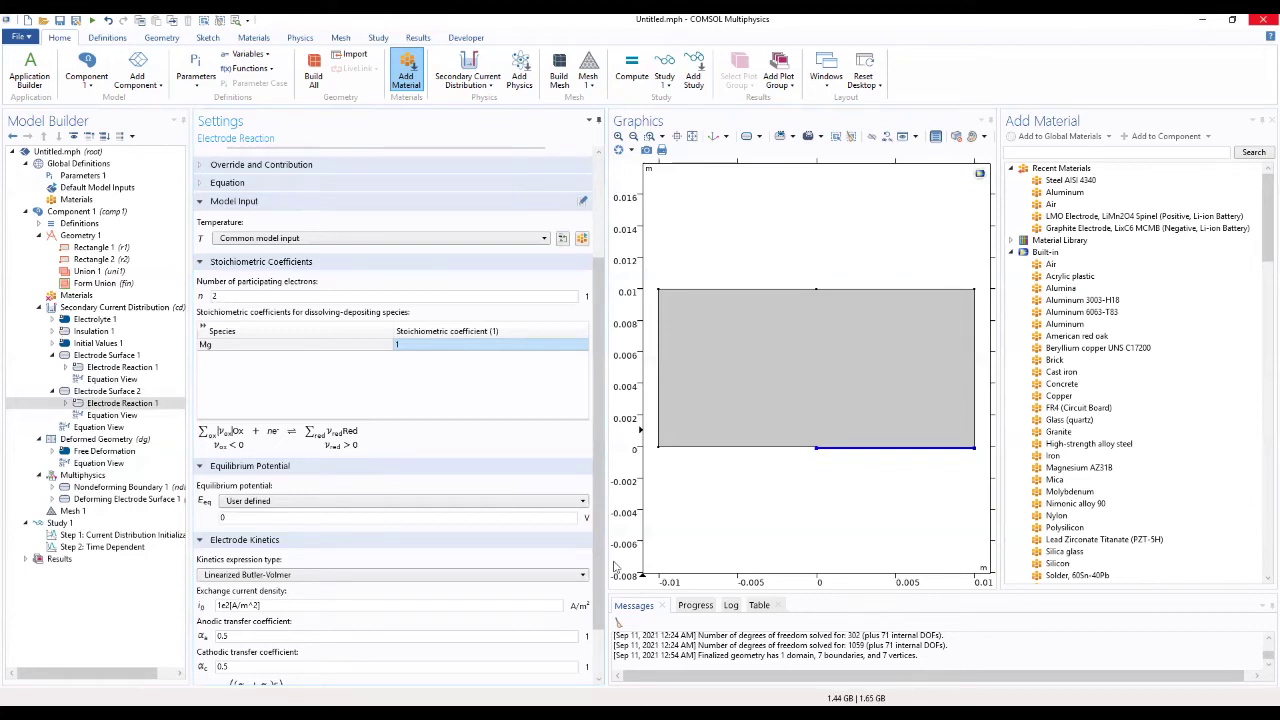
double_click(258, 516)
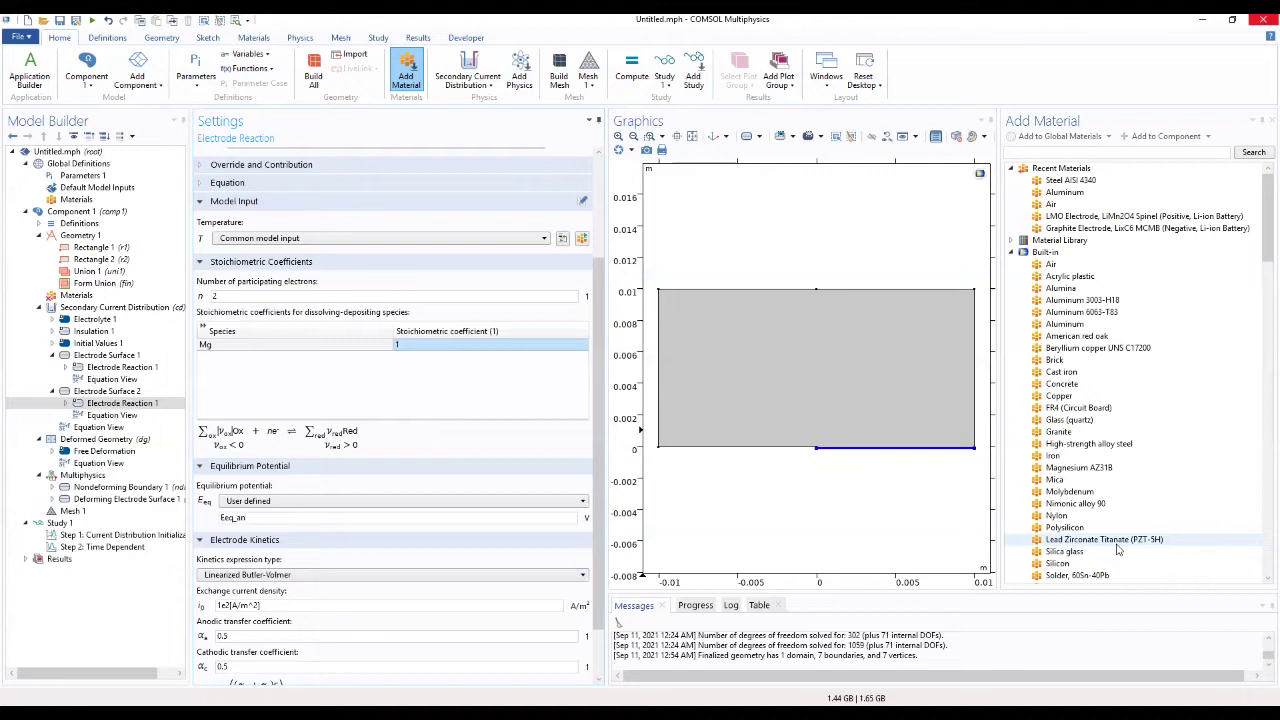
left_click(352, 576)
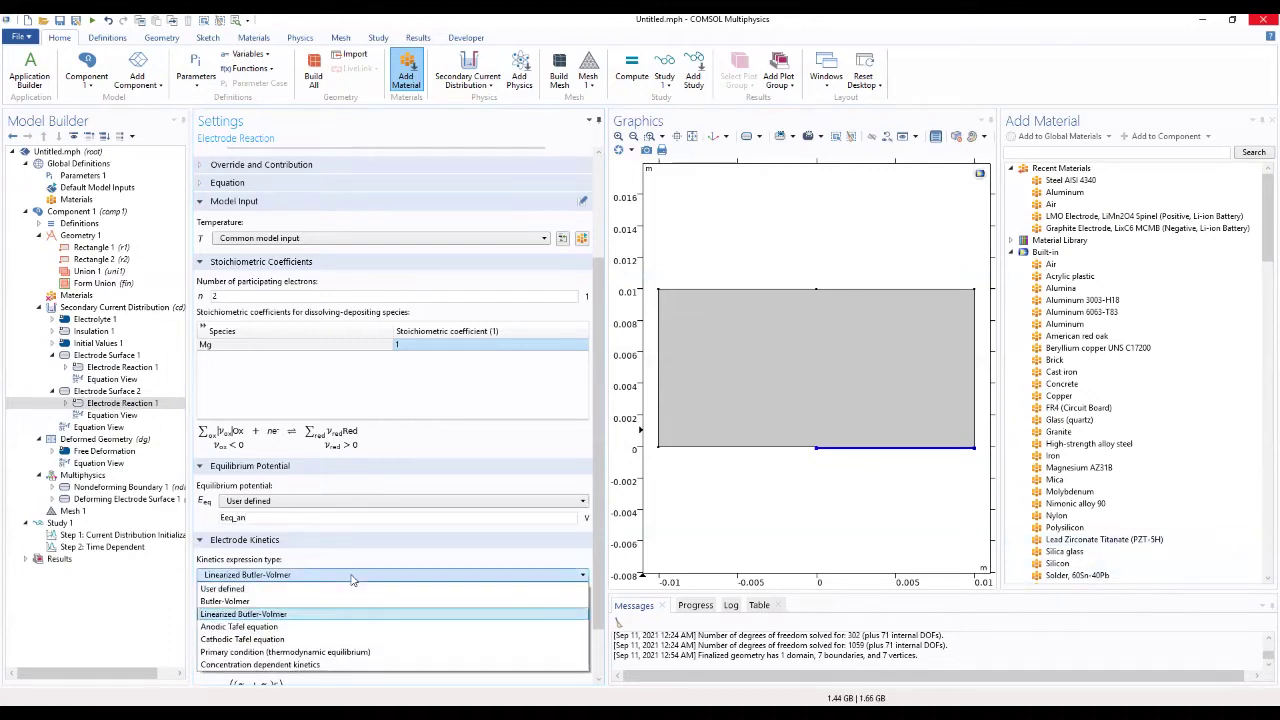
left_click(296, 639)
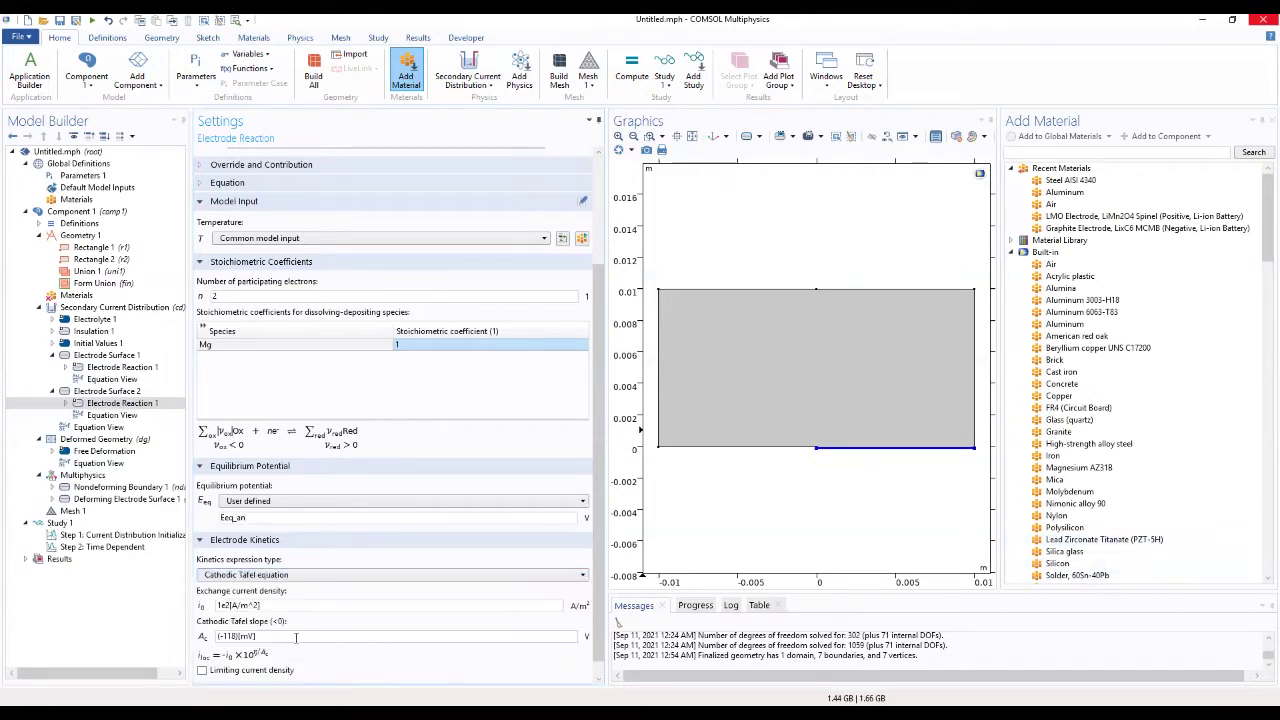
left_click(297, 576)
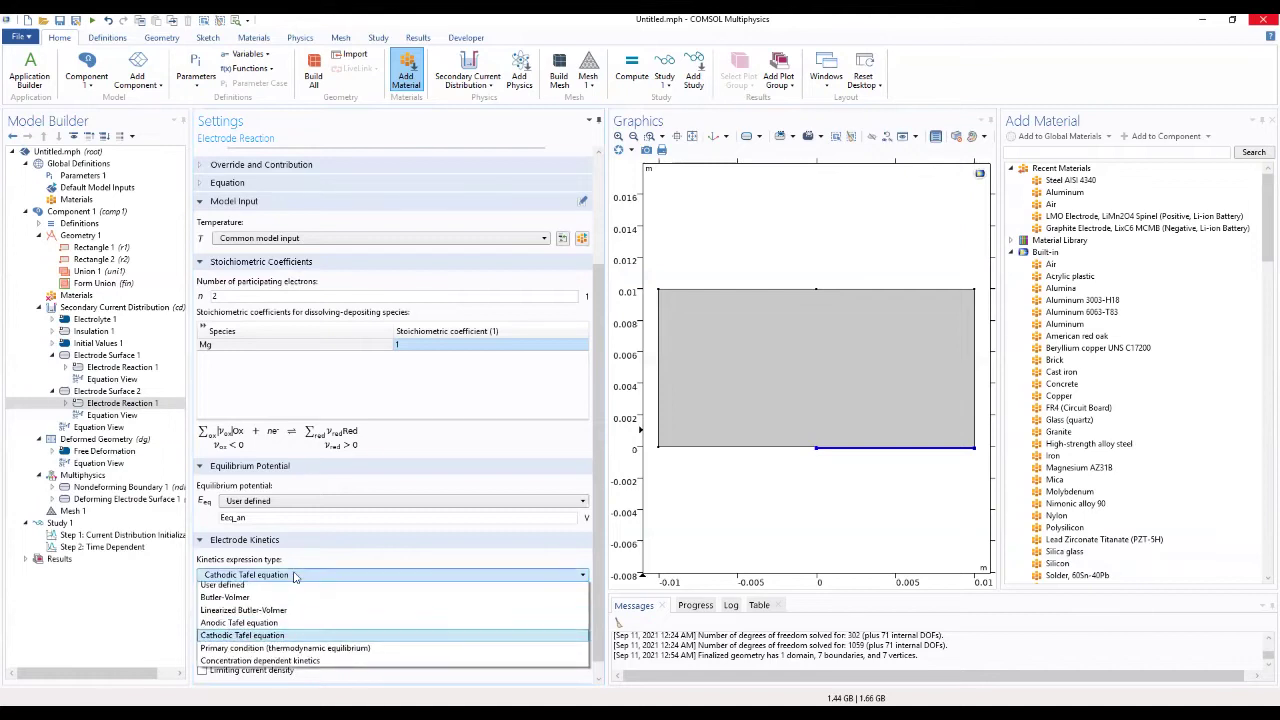
left_click(265, 628)
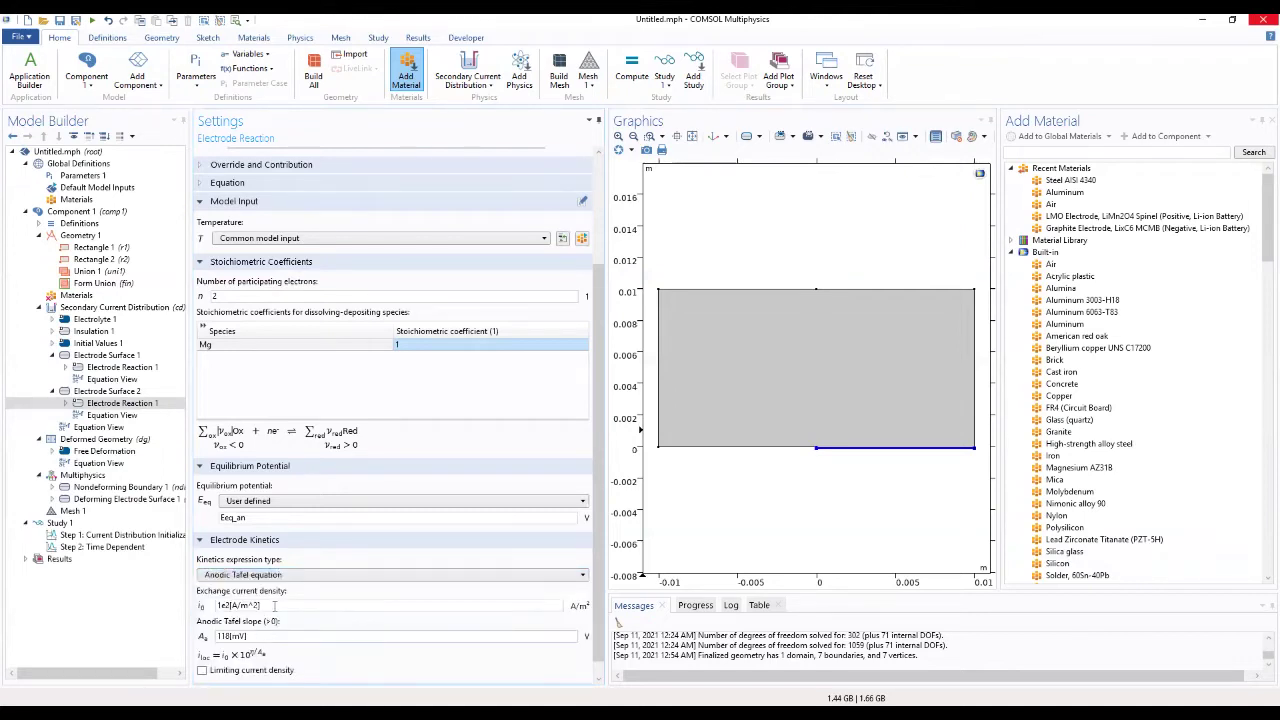
Set the anodic reaction's exchange current density to i0_an and its anodic Tafel slope to A_an
left_click_drag(274, 605, 190, 607)
type("i0_an")
key("Tab")
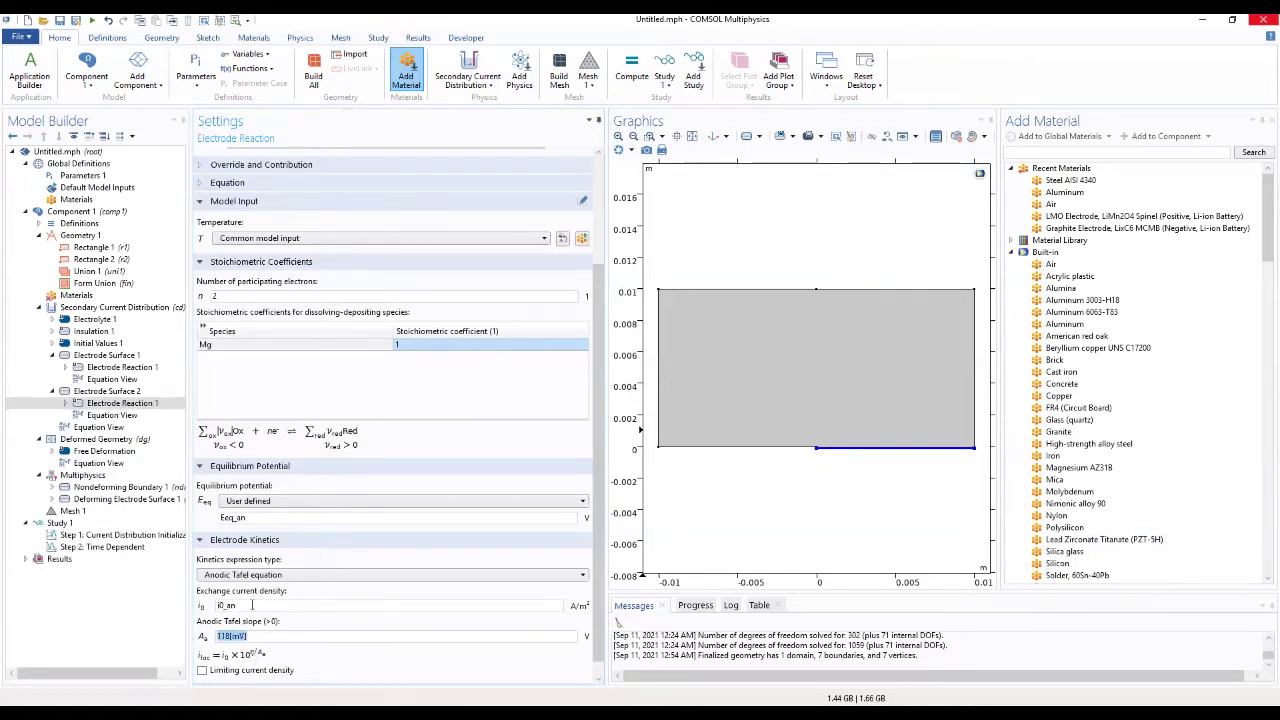
type("A_an")
Enable the limiting current density for the anodic reaction and set it to ilim_an
left_click(202, 670)
scroll(378, 648, "down", 1)
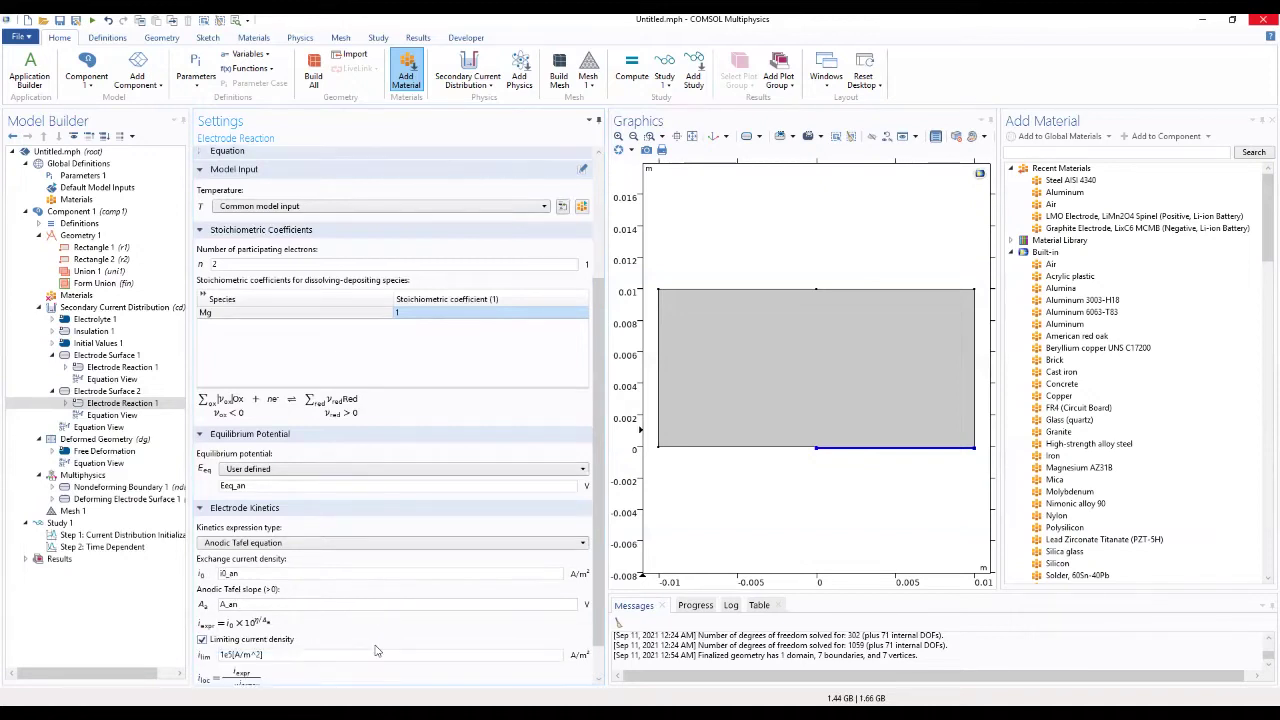
left_click_drag(265, 654, 197, 652)
type("ilim_an")
scroll(600, 590, "down", 2)
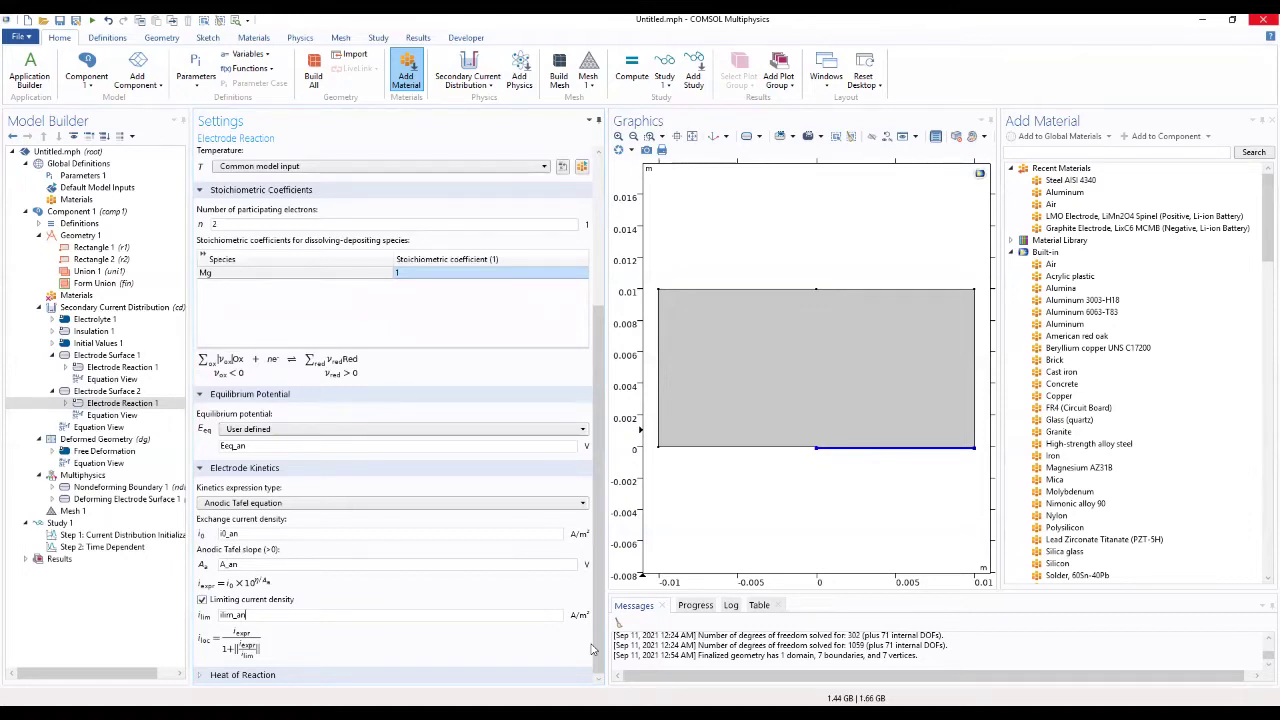
Review the Heat of Reaction settings of the second and first electrode surfaces' reactions
left_click(451, 676)
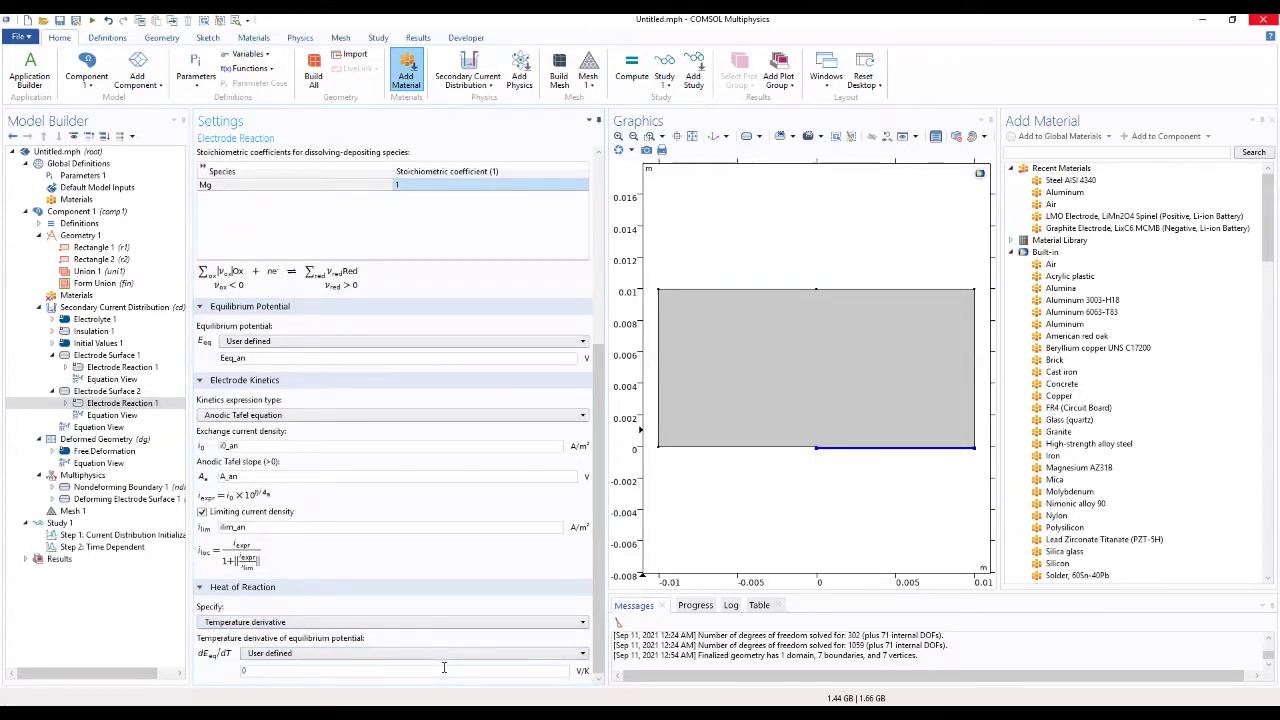
scroll(296, 402, "up", 6)
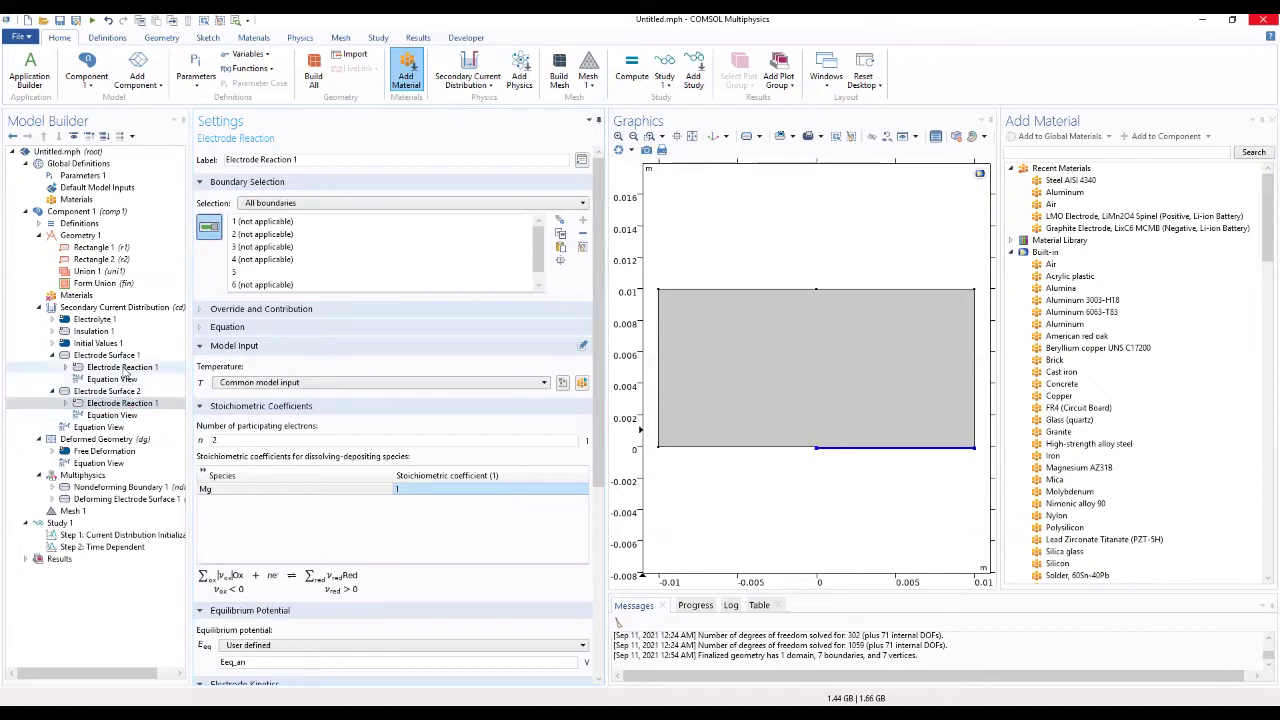
left_click(122, 368)
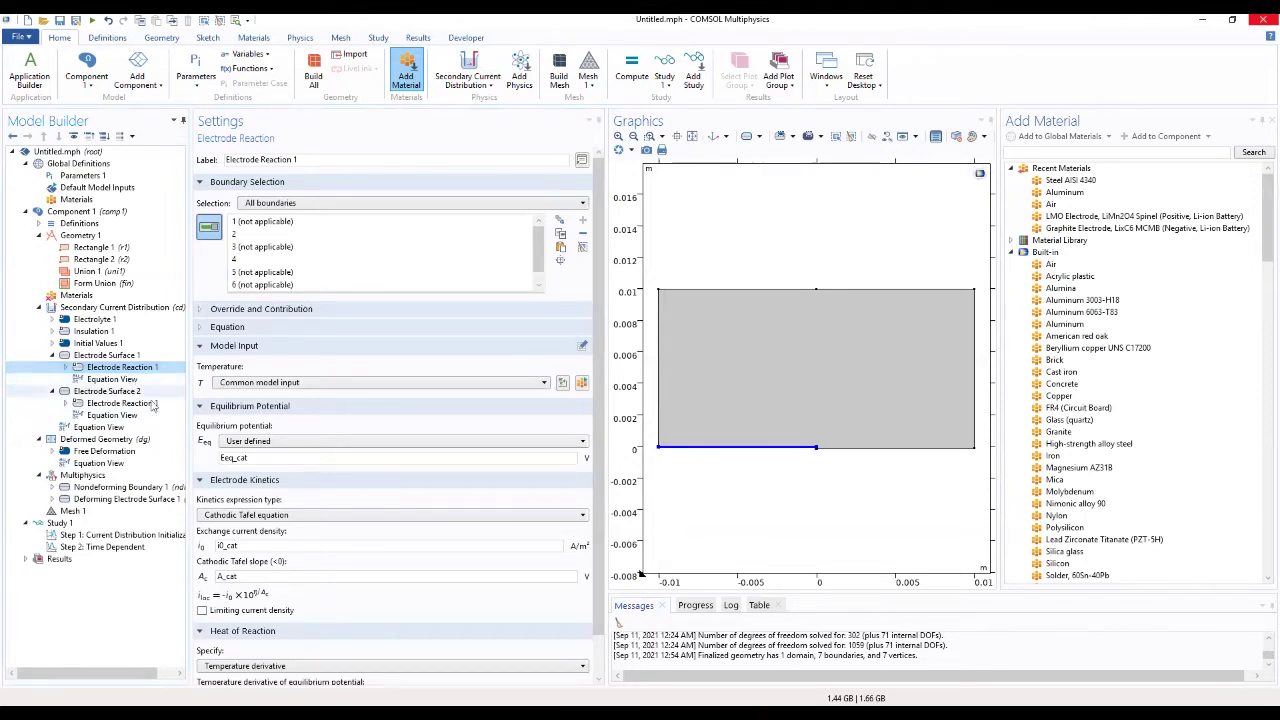
scroll(265, 439, "down", 1)
scroll(265, 439, "down", 1)
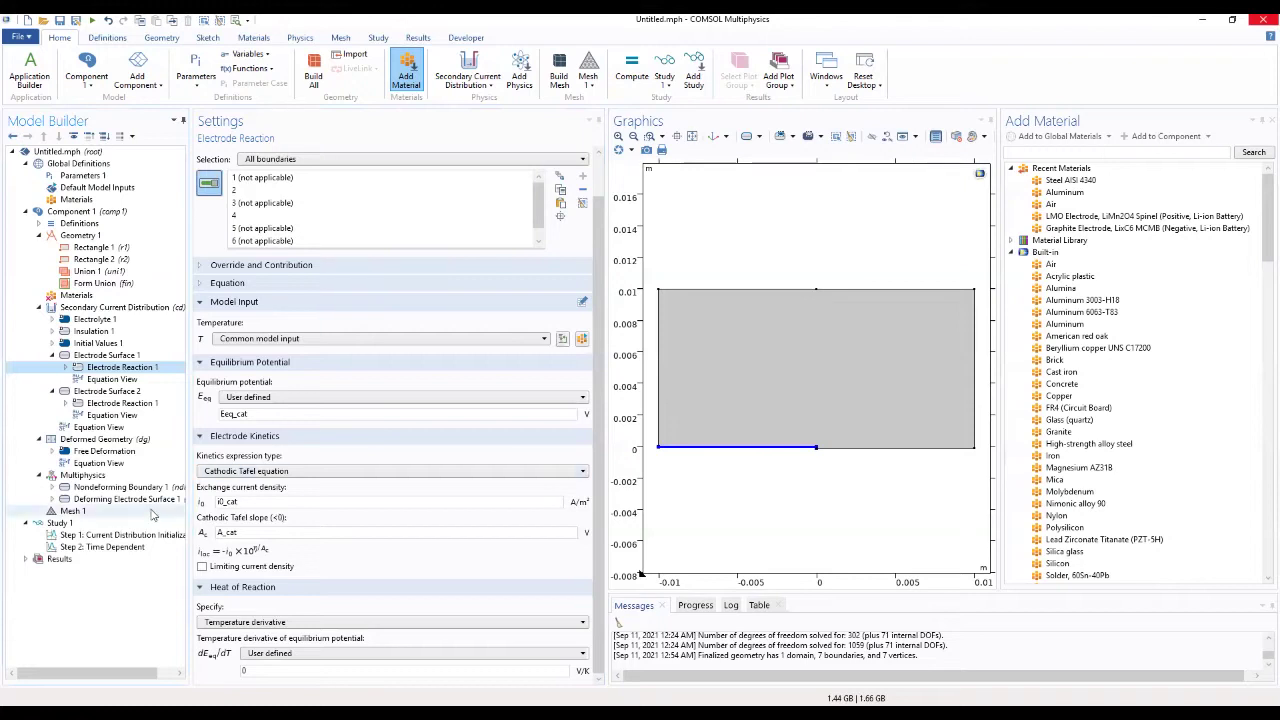
Set the conductivity of Electrolyte 1 to a user-defined isotropic value of sigma
left_click(136, 320)
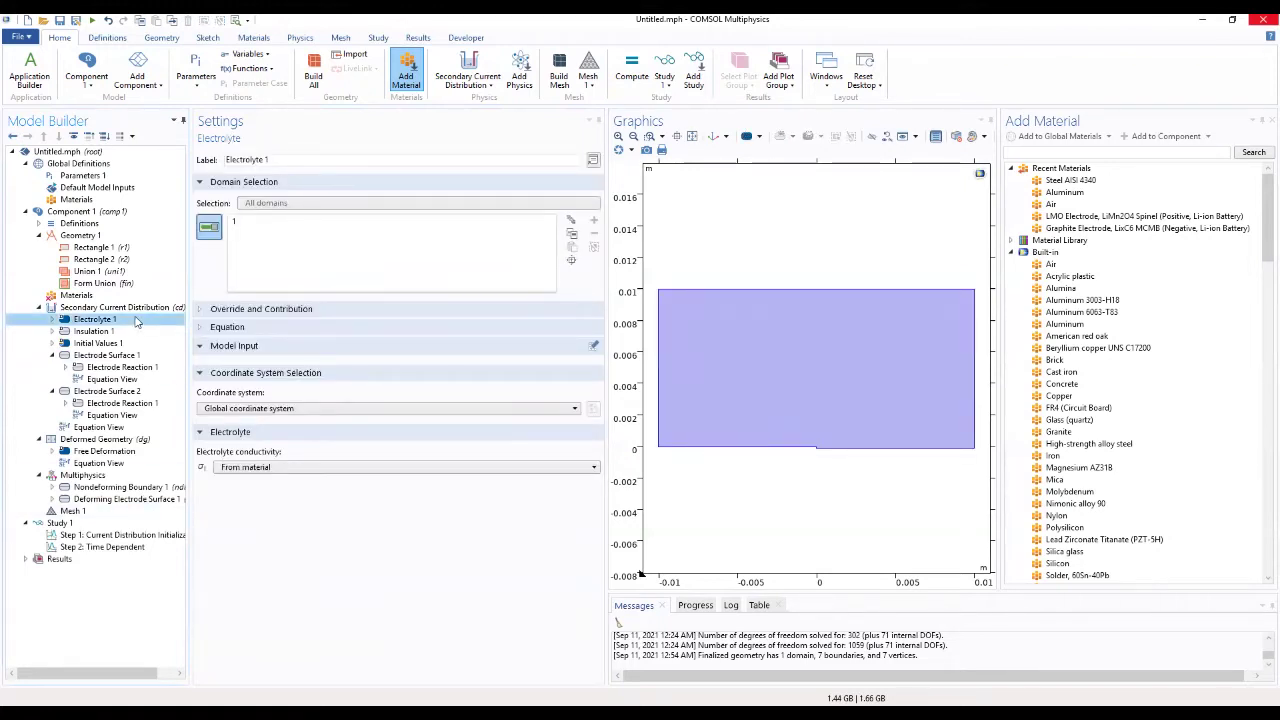
left_click(247, 468)
left_click(250, 508)
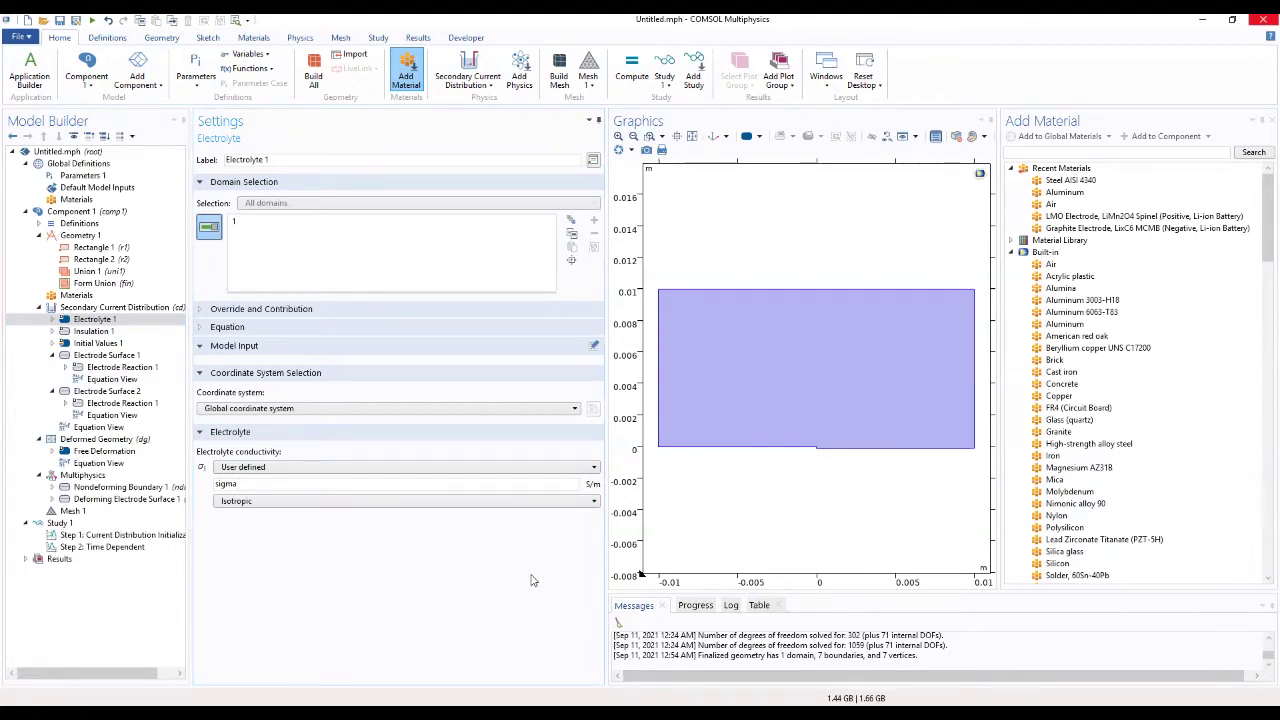
Examine the settings of Nondeforming Boundary 1, Free Deformation and the Deformed Geometry interface
left_click(118, 489)
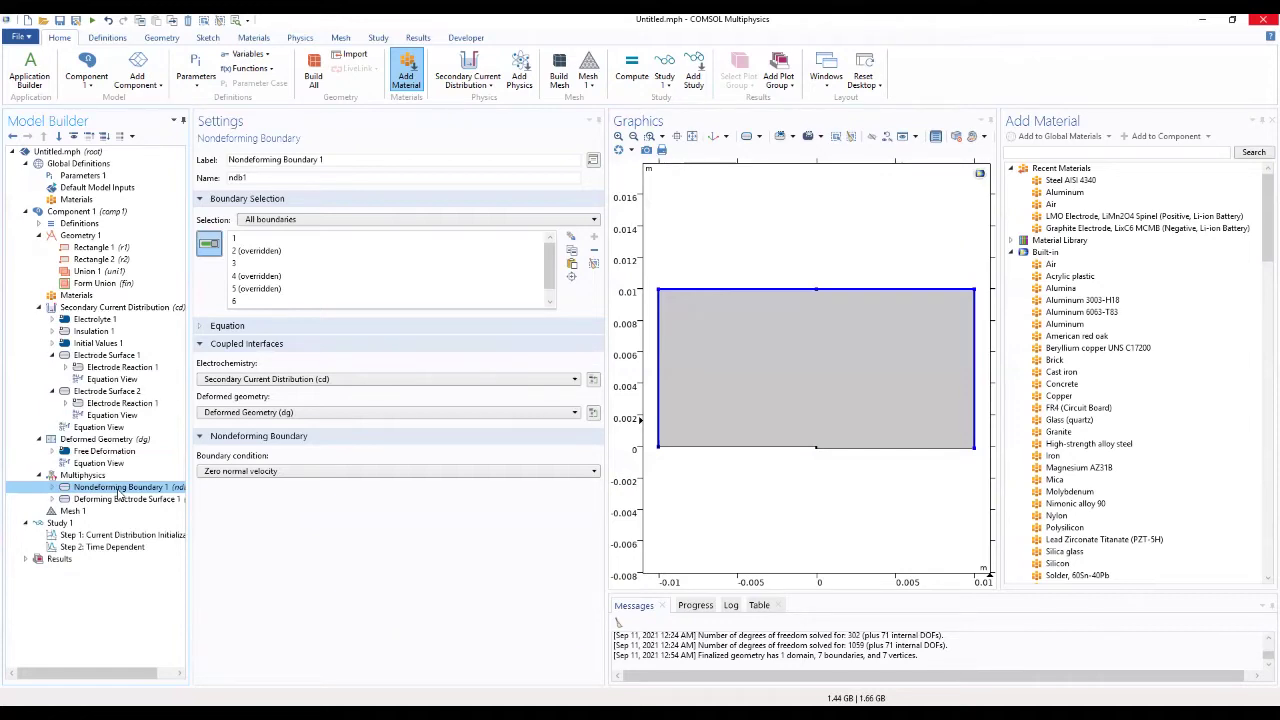
left_click(110, 452)
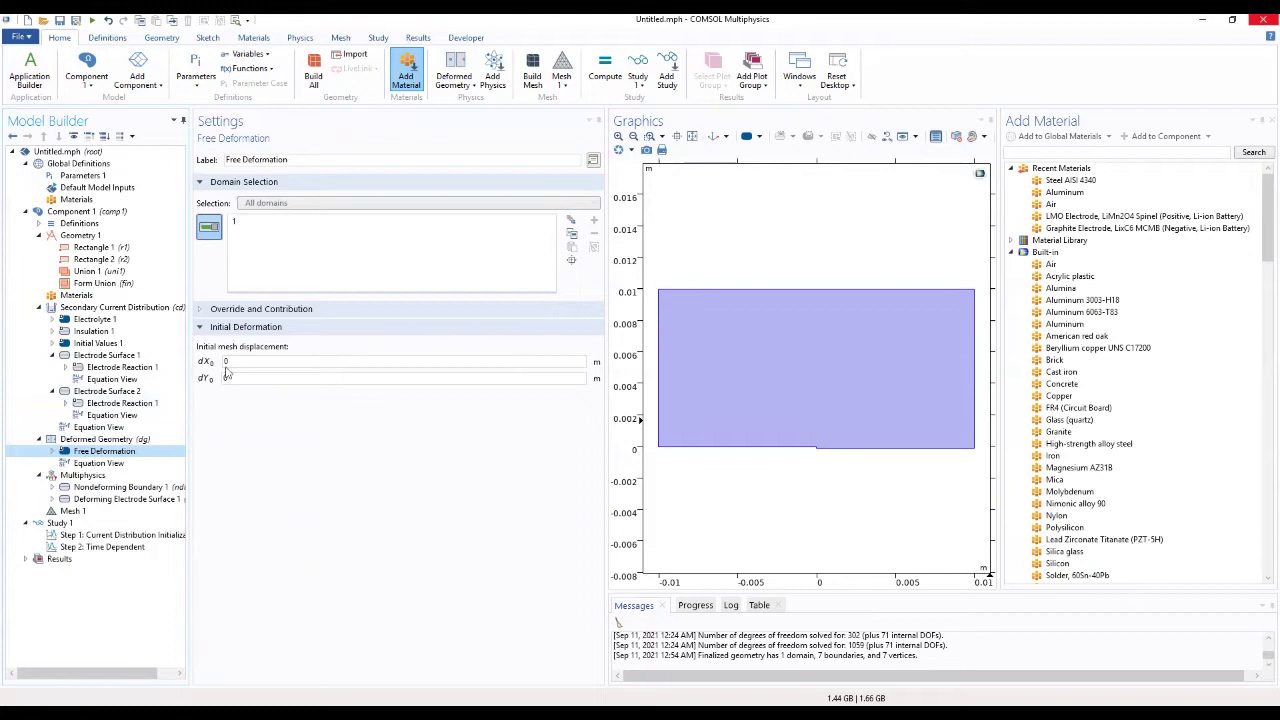
left_click(285, 312)
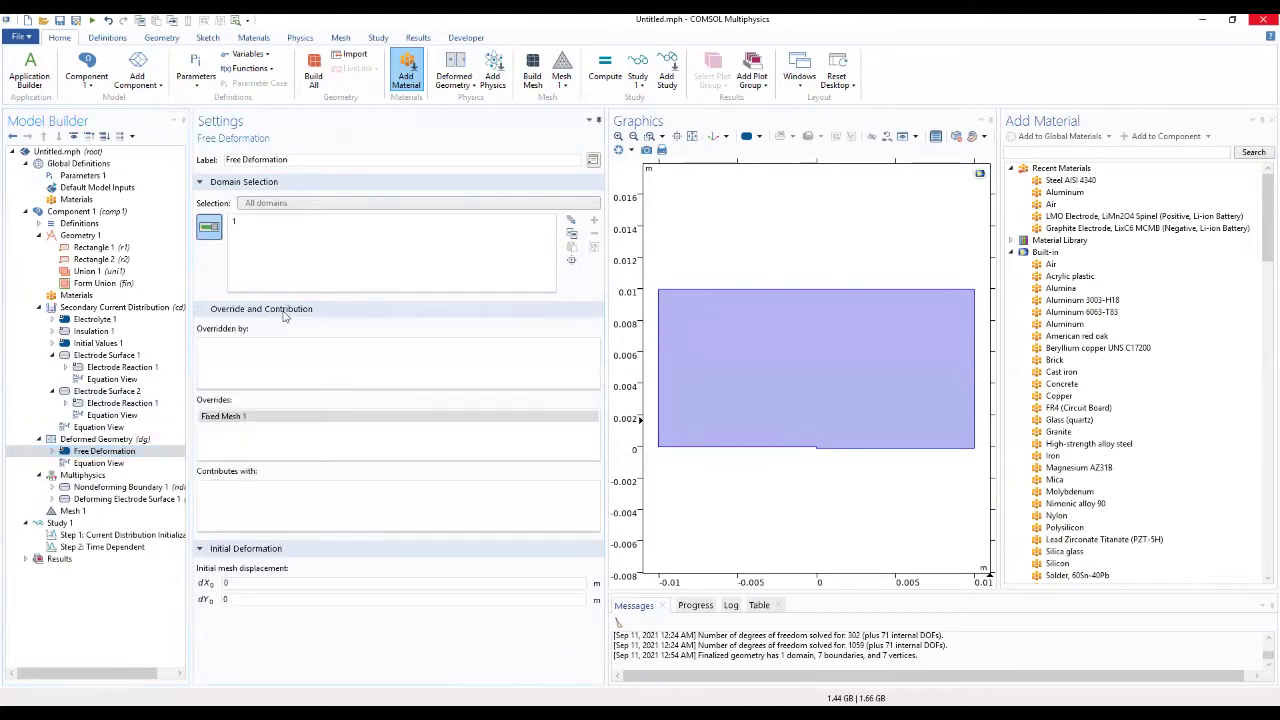
left_click(285, 314)
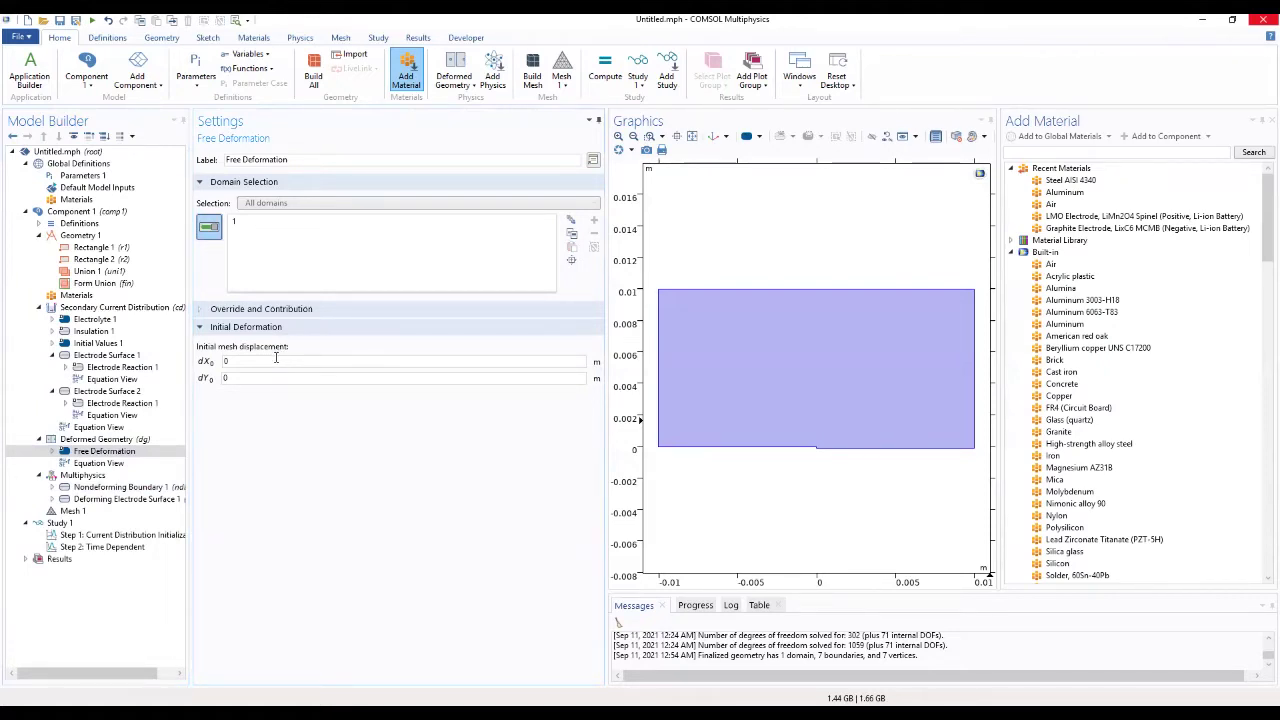
left_click(116, 440)
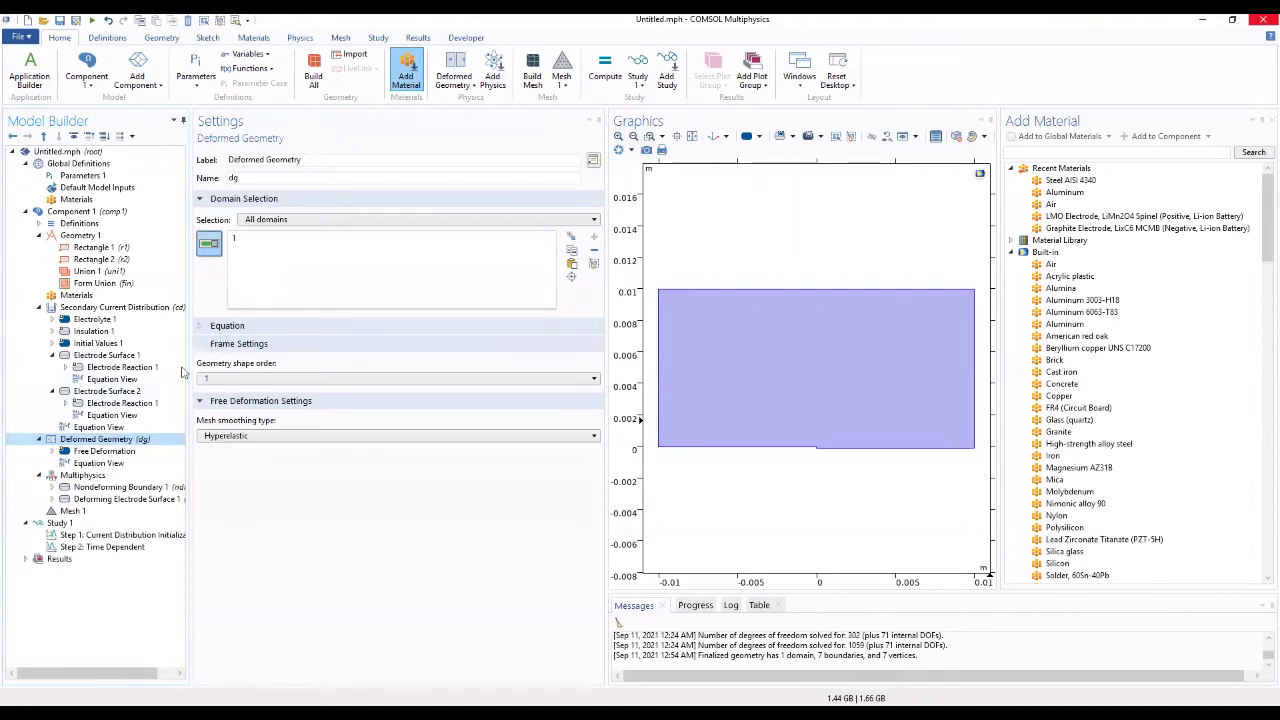
left_click(104, 452)
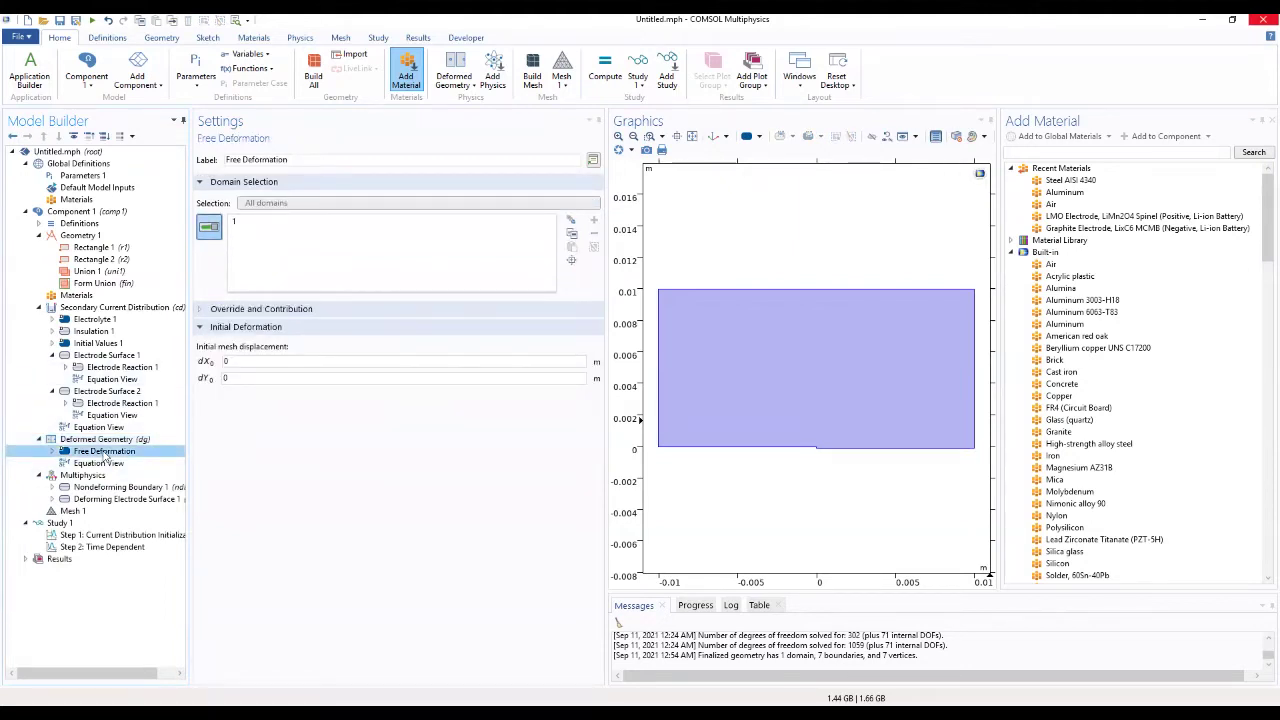
left_click(110, 487)
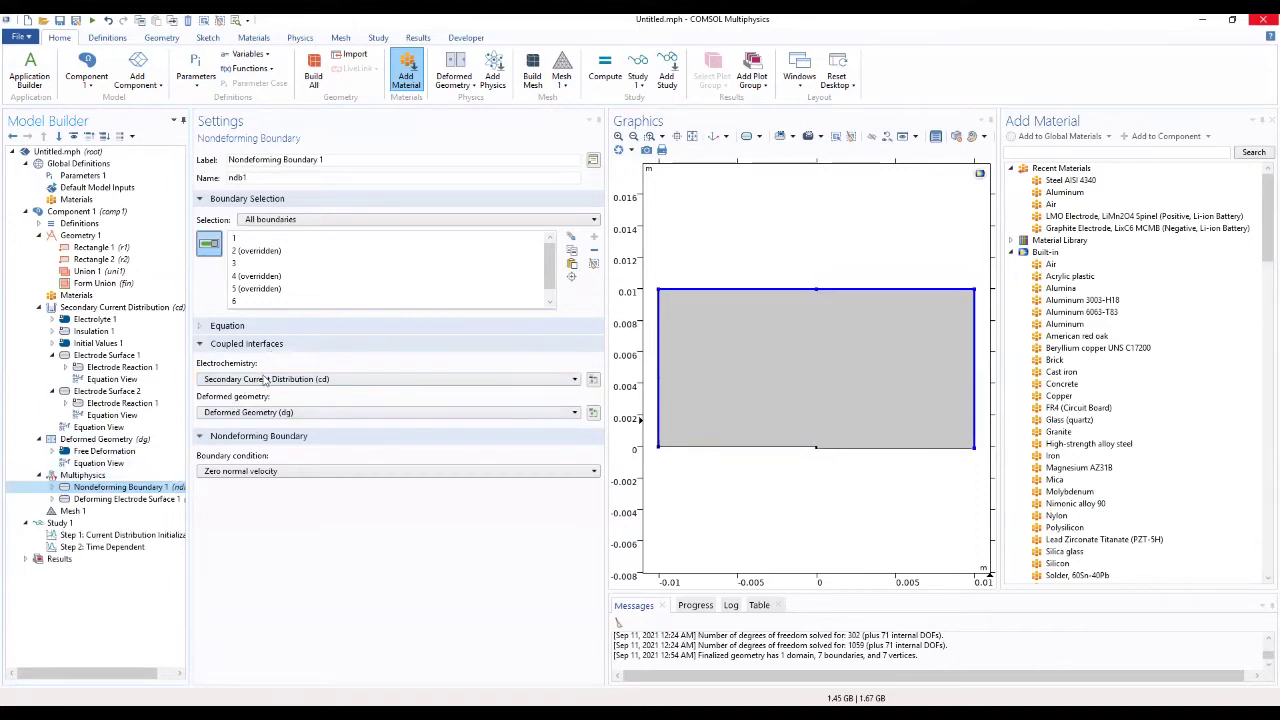
left_click_drag(190, 405, 233, 402)
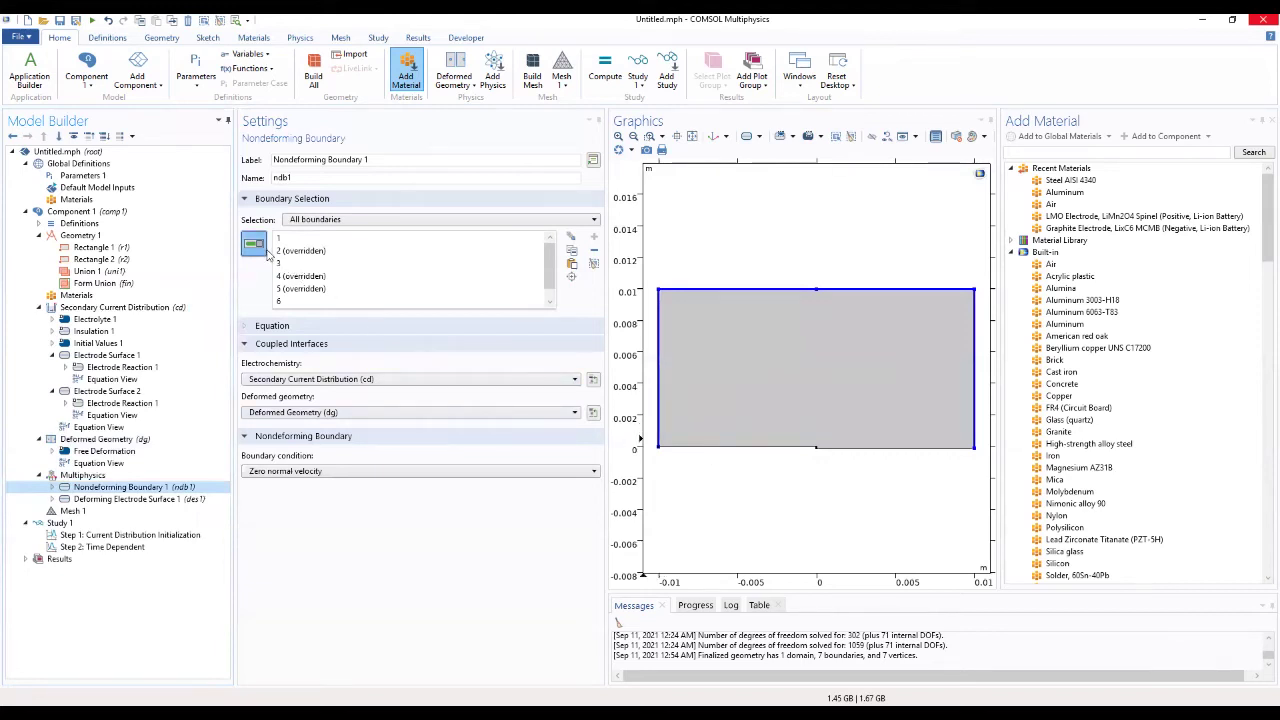
Remove boundary 2, the bottom-left cathode edge, from the selection of Deforming Electrode Surface 1
left_click(166, 502)
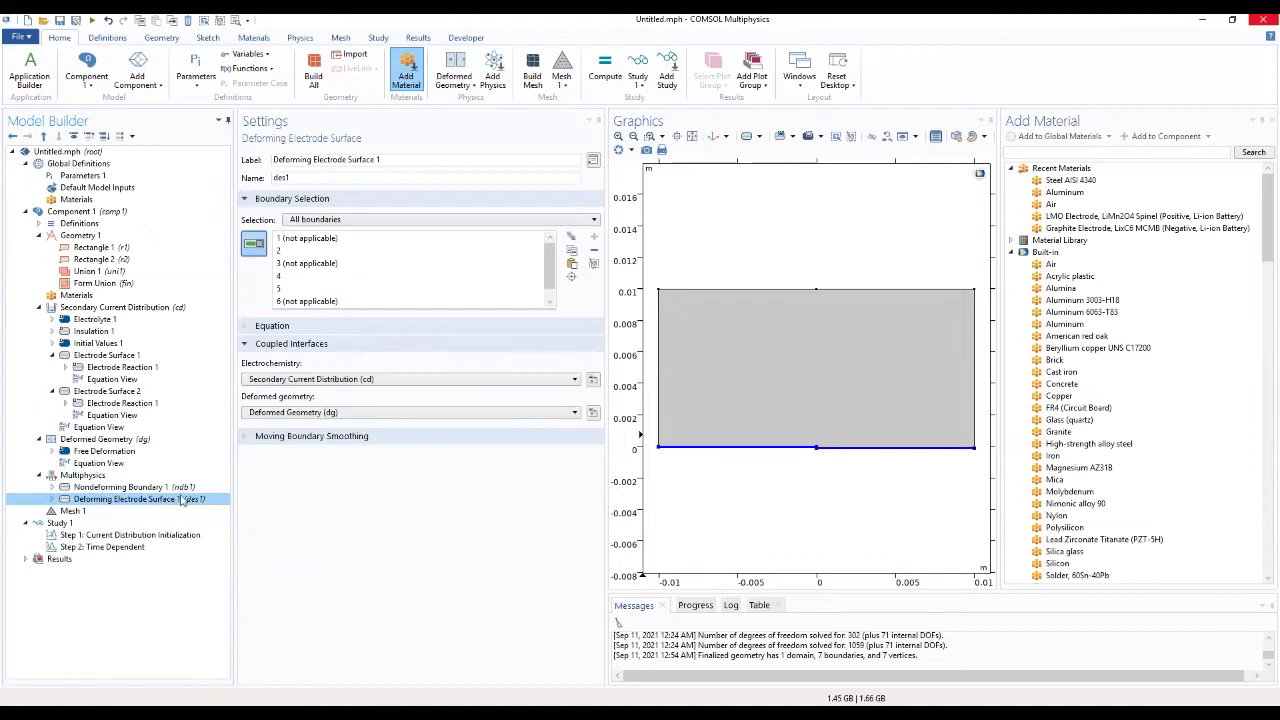
left_click(693, 452)
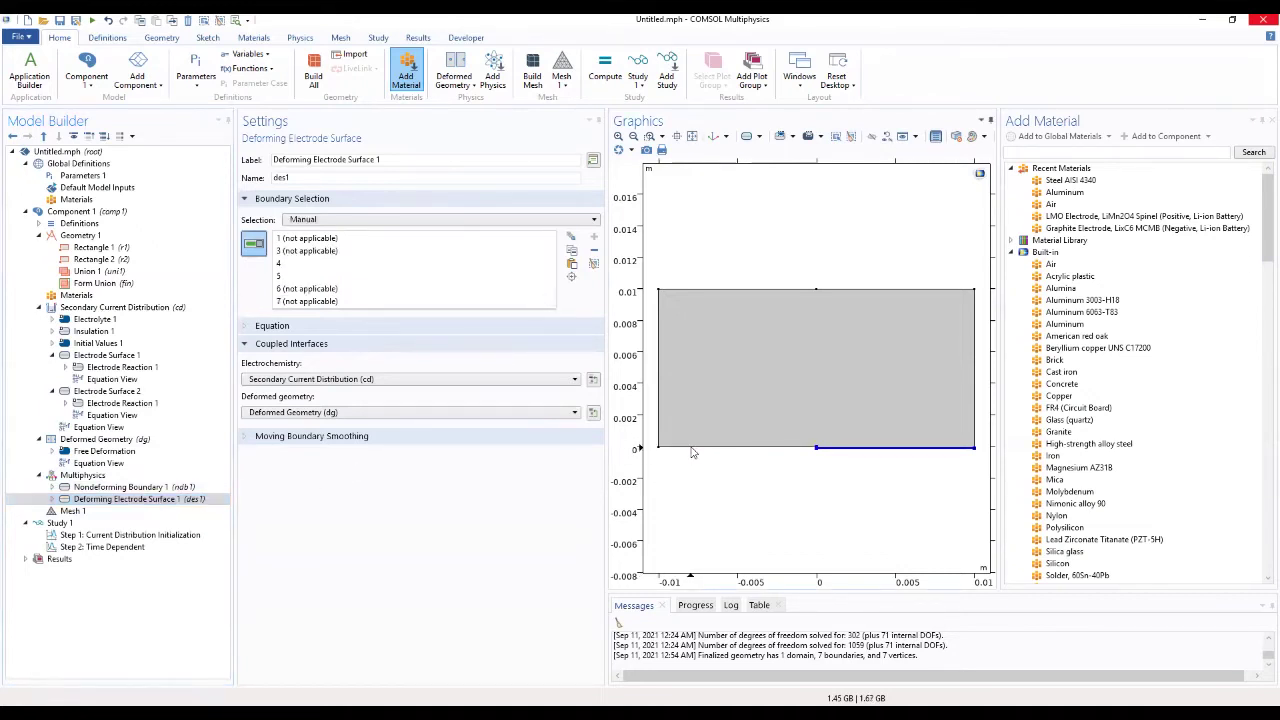
left_click(949, 449)
left_click(948, 452)
left_click(816, 449)
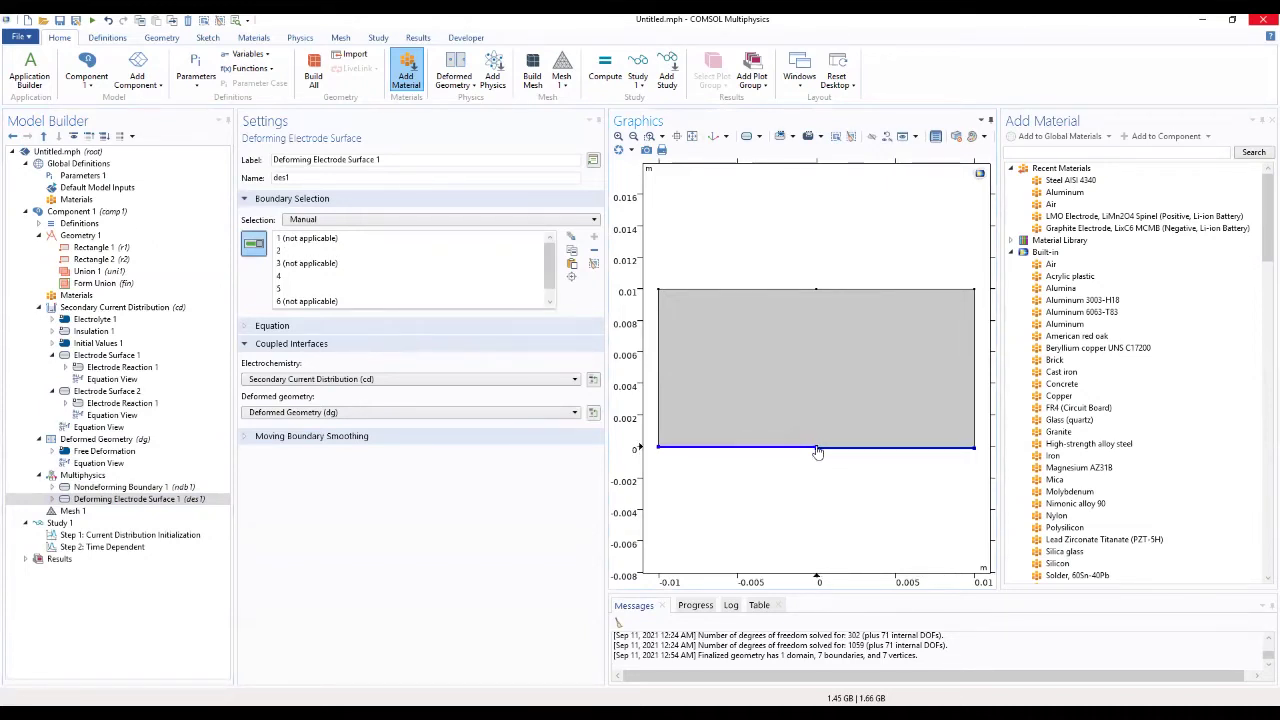
left_click(817, 450)
left_click(817, 451)
left_click(817, 452)
left_click(818, 453)
left_click(818, 453)
Remove the non-applicable boundaries 1, 3, 6 and 7 from the selection of Deforming Electrode Surface 1
left_click(498, 240)
left_click(444, 252)
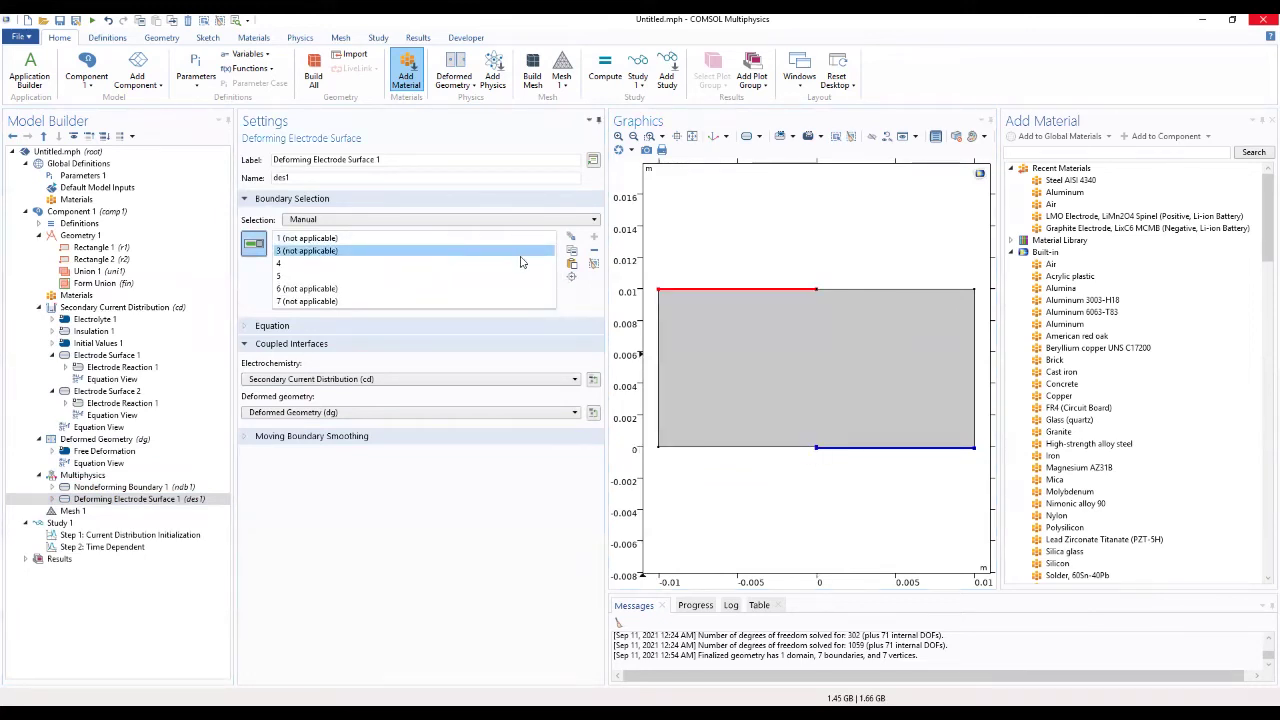
left_click(508, 240)
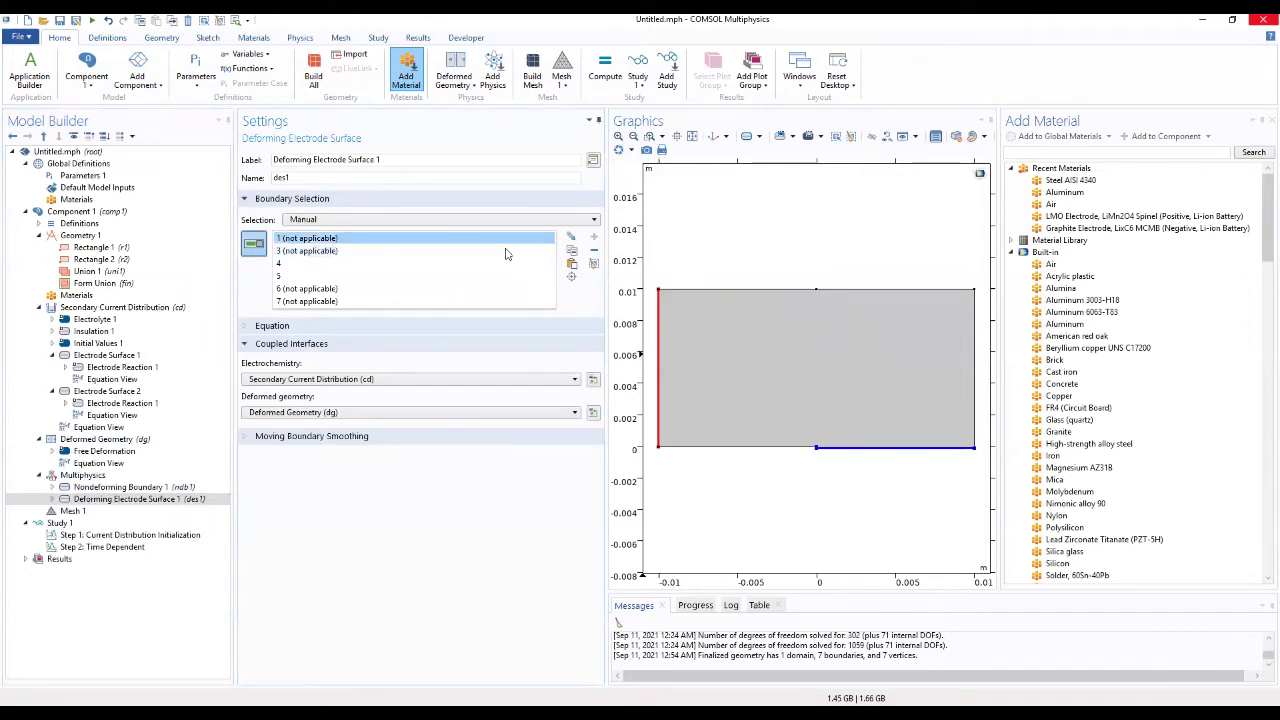
left_click(508, 251, "shift")
left_click(594, 250)
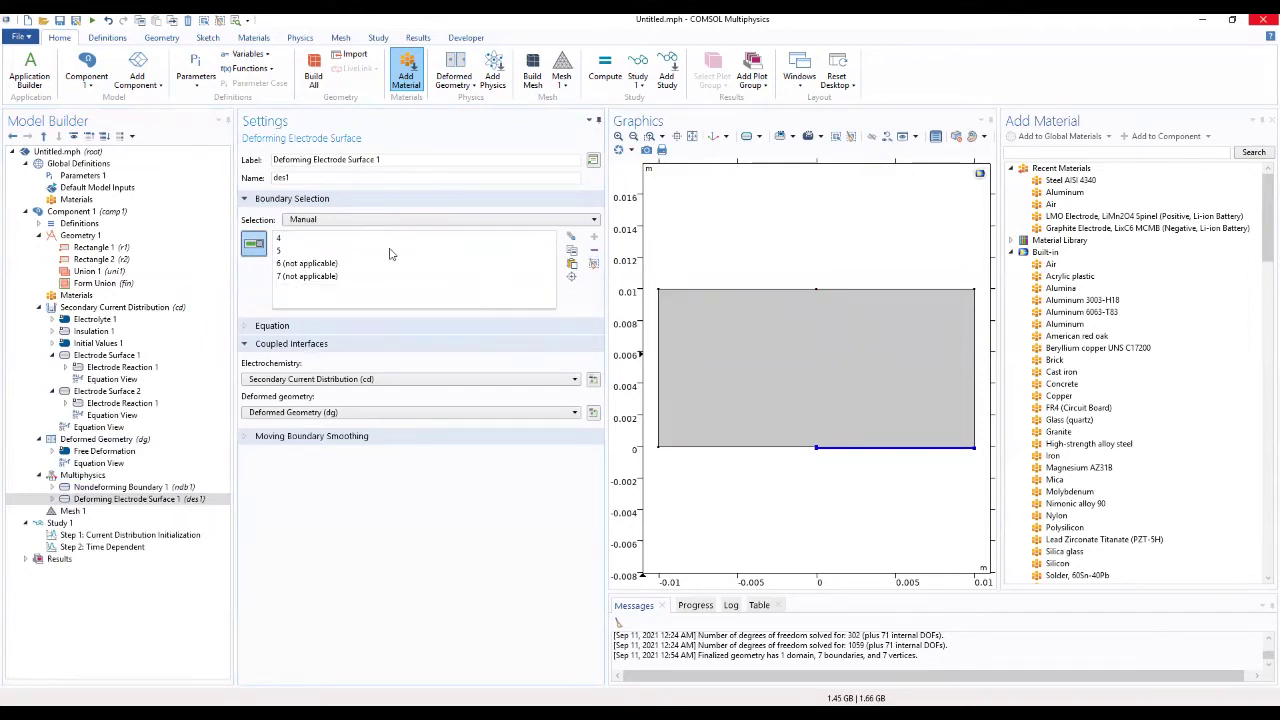
left_click(338, 264)
left_click(594, 250)
left_click(338, 264)
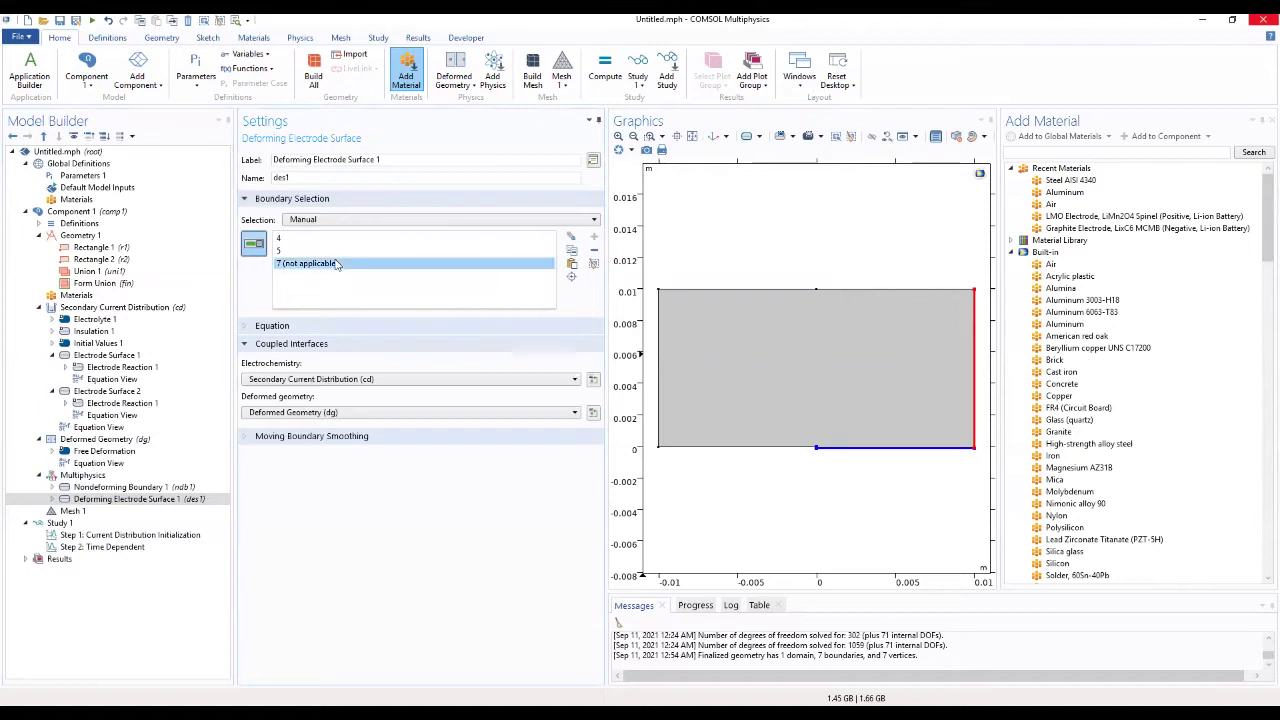
left_click(594, 250)
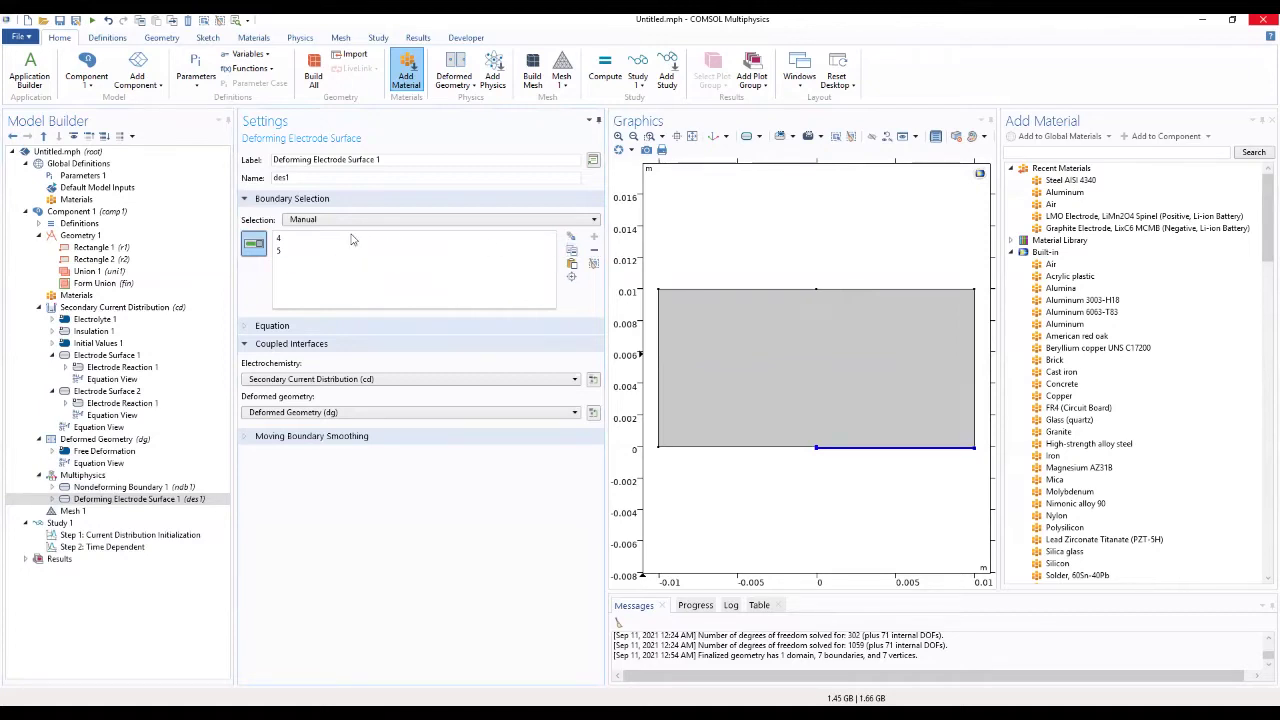
Remove boundary 4 from the selection of Deforming Electrode Surface 1 and check the boundary selection of Nondeforming Boundary 1
left_click(594, 250)
left_click(152, 487)
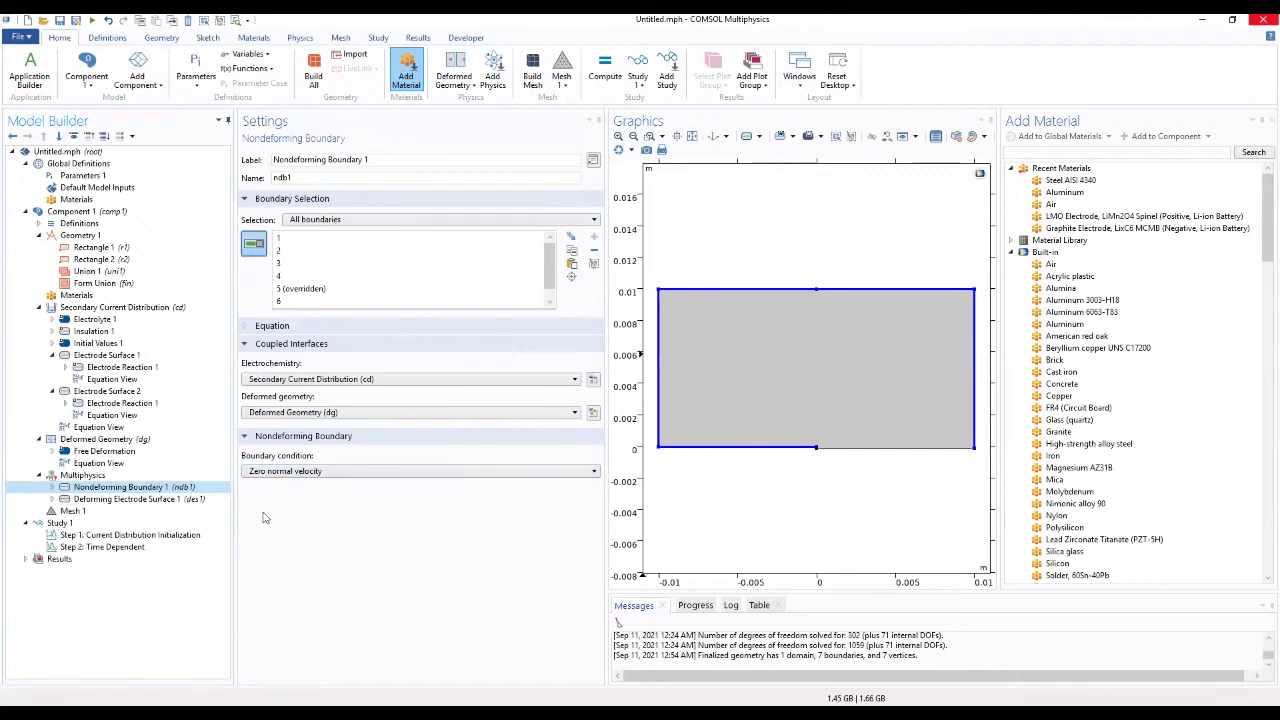
Review the settings of Mesh 1, Insulation 1, Initial Values 1 and Electrode Surface 1
left_click(66, 512)
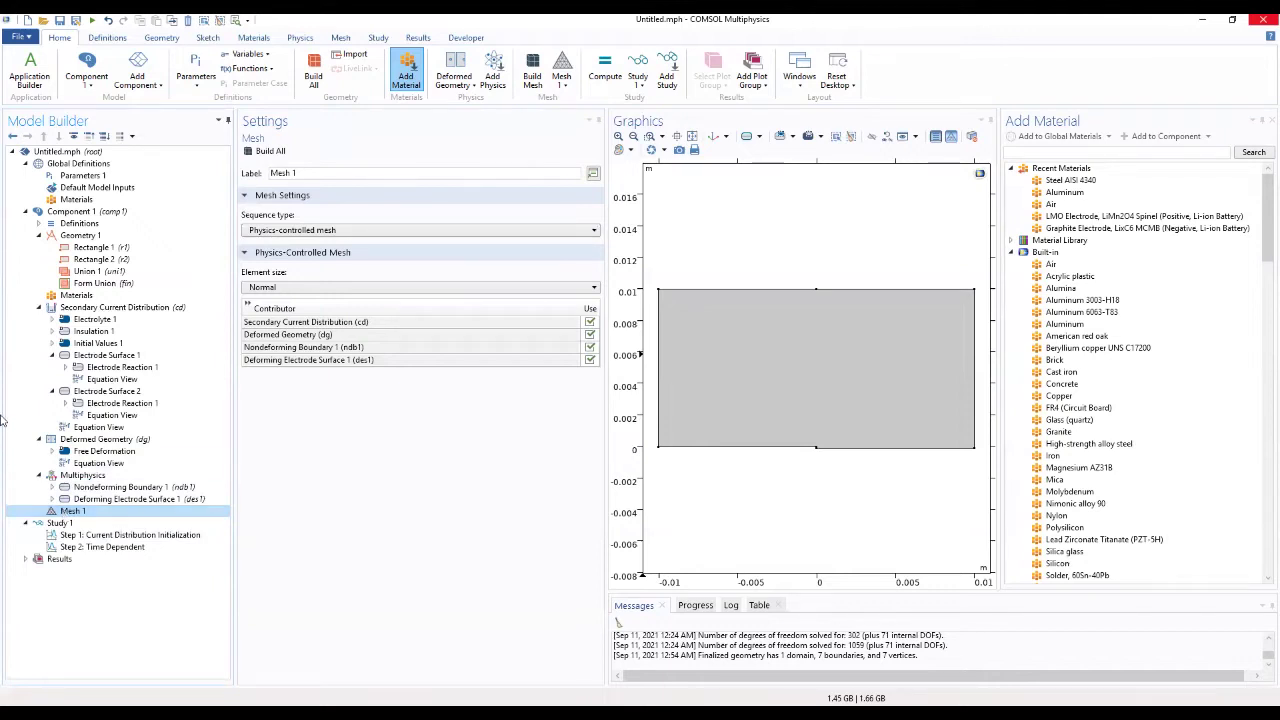
left_click(90, 333)
left_click(92, 343)
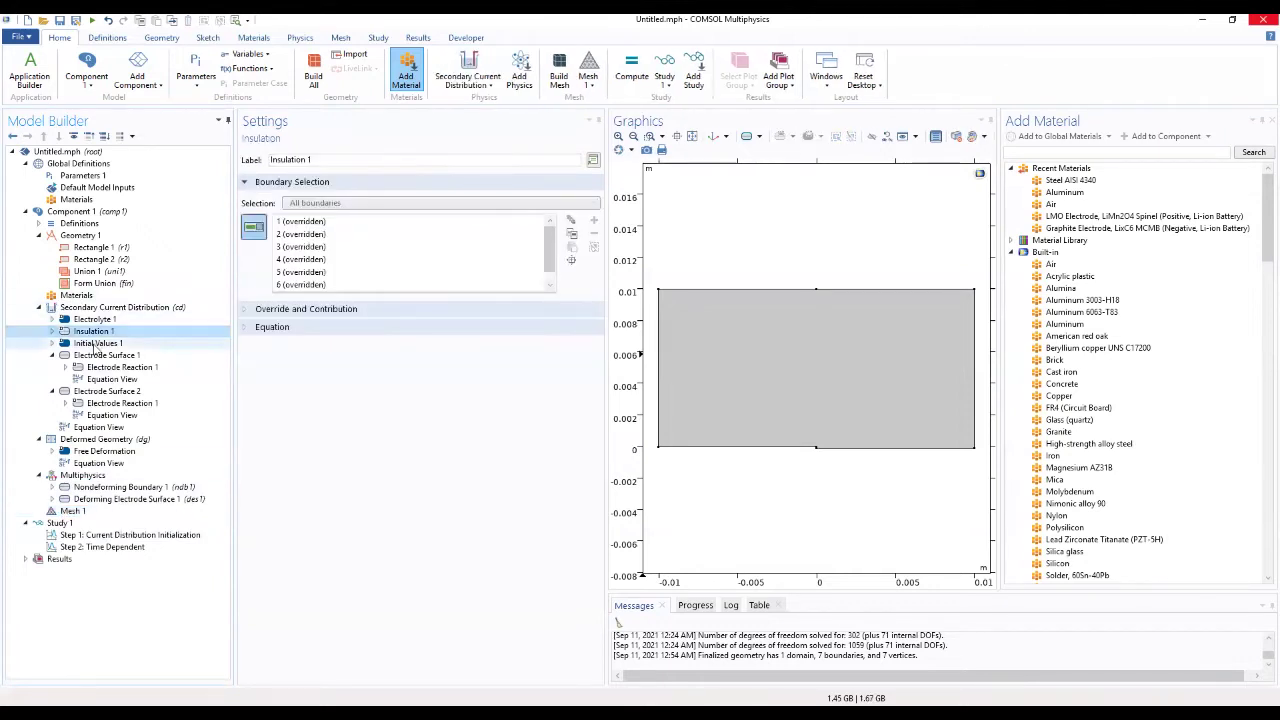
left_click(97, 358)
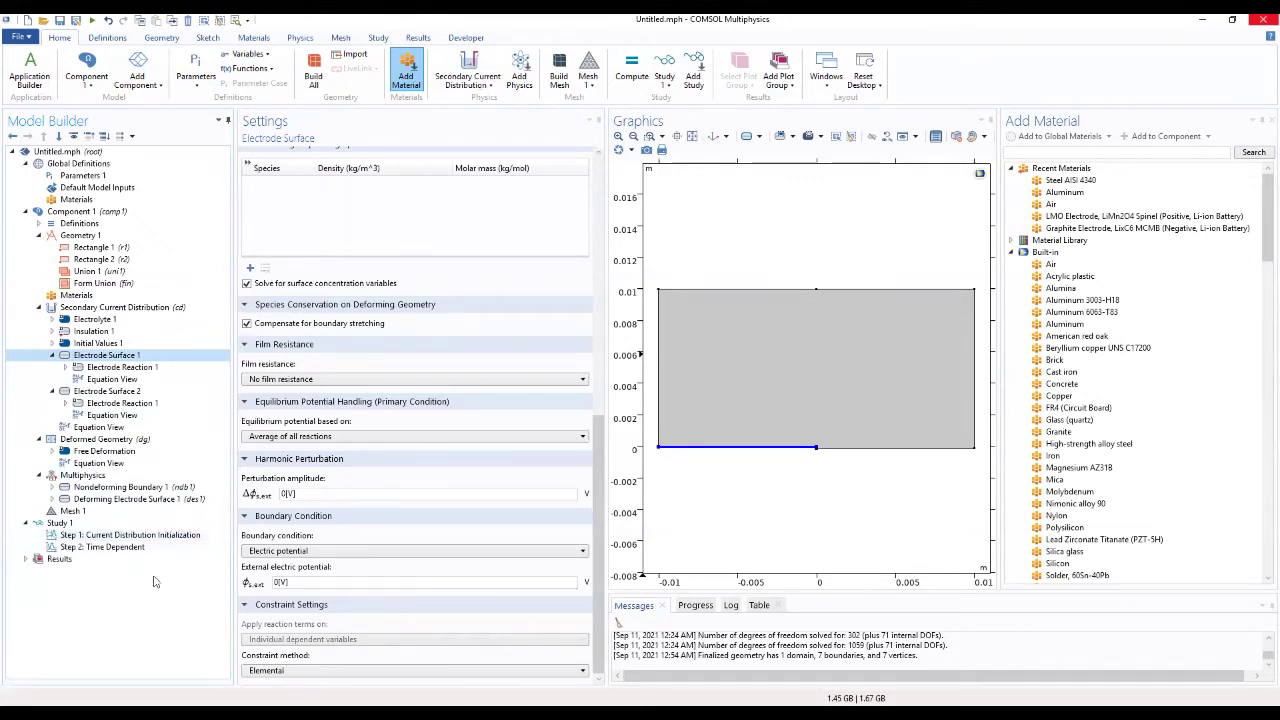
Set the output times of the Time Dependent study step to range(0, 12*3600, 3*24*3600) seconds
left_click(102, 547)
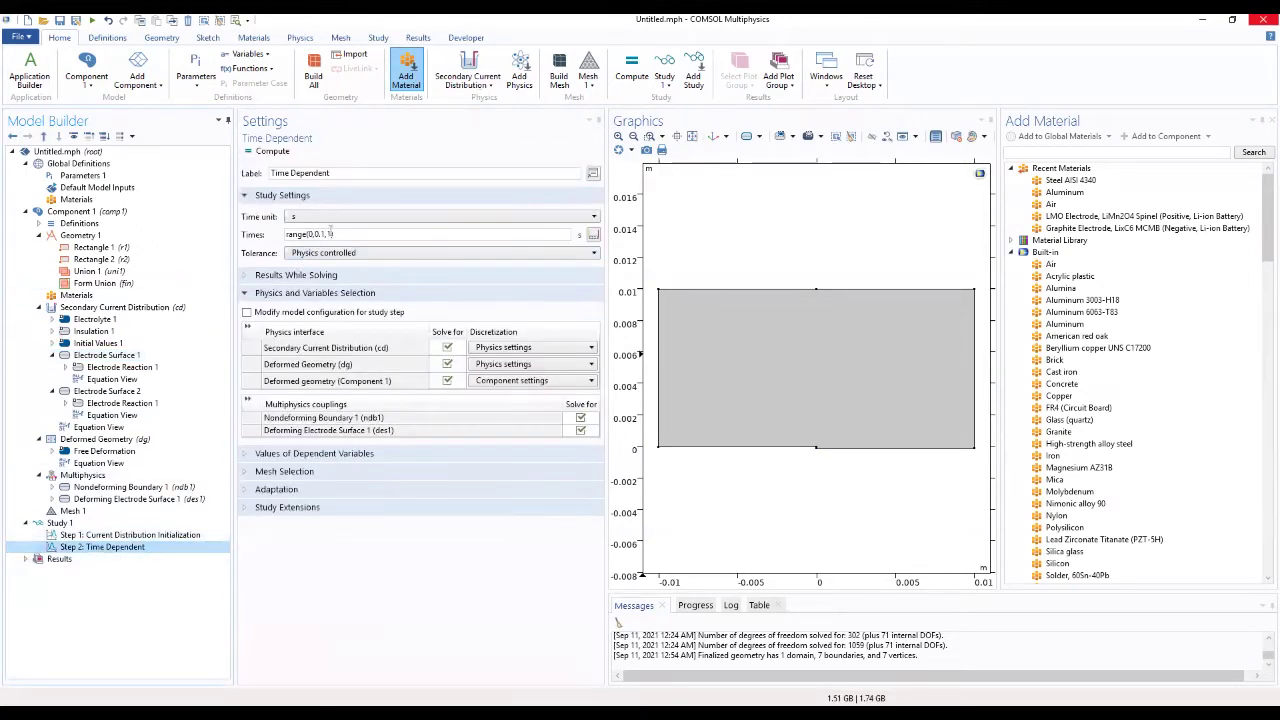
left_click(320, 233)
double_click(318, 233)
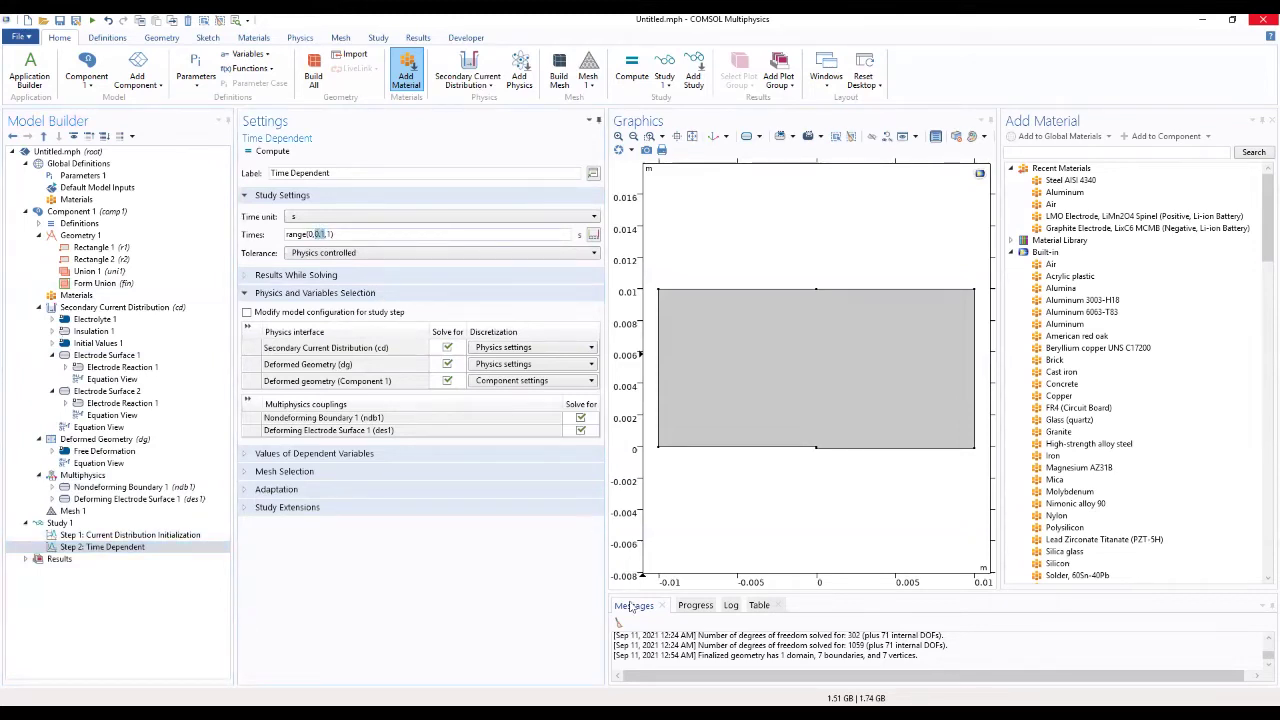
type("12")
type("0")
type("360")
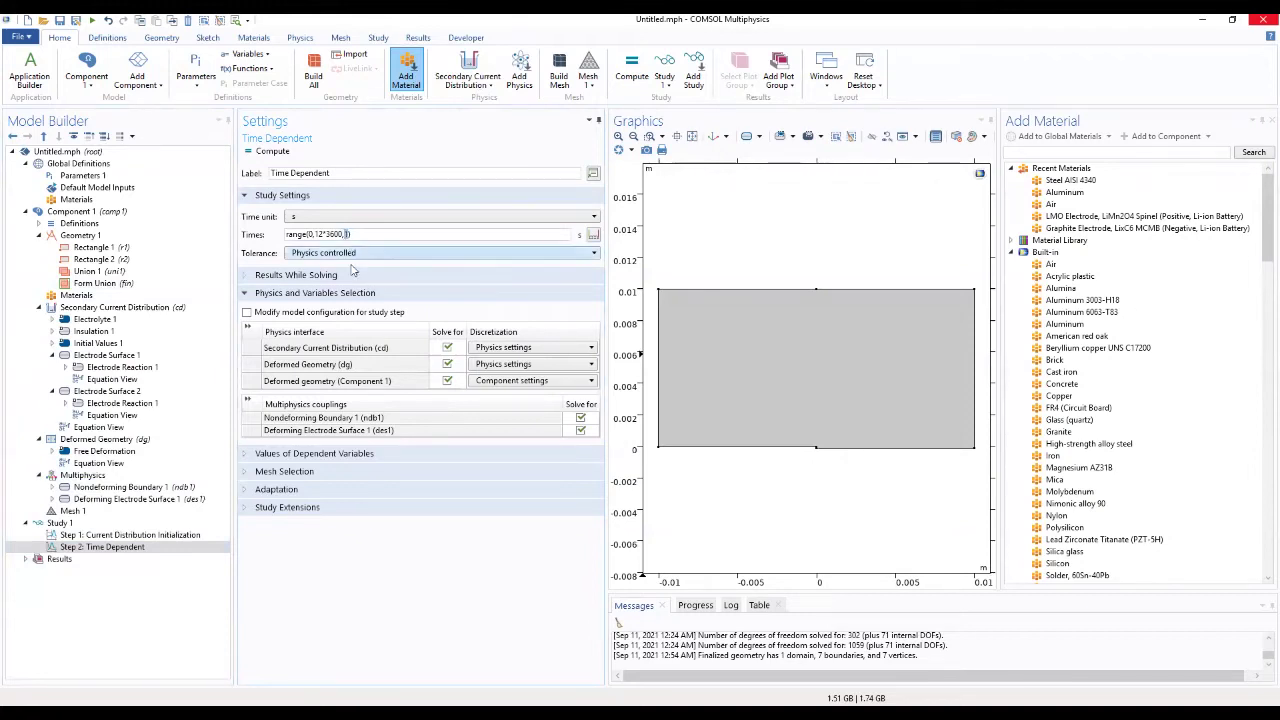
type("3*24")
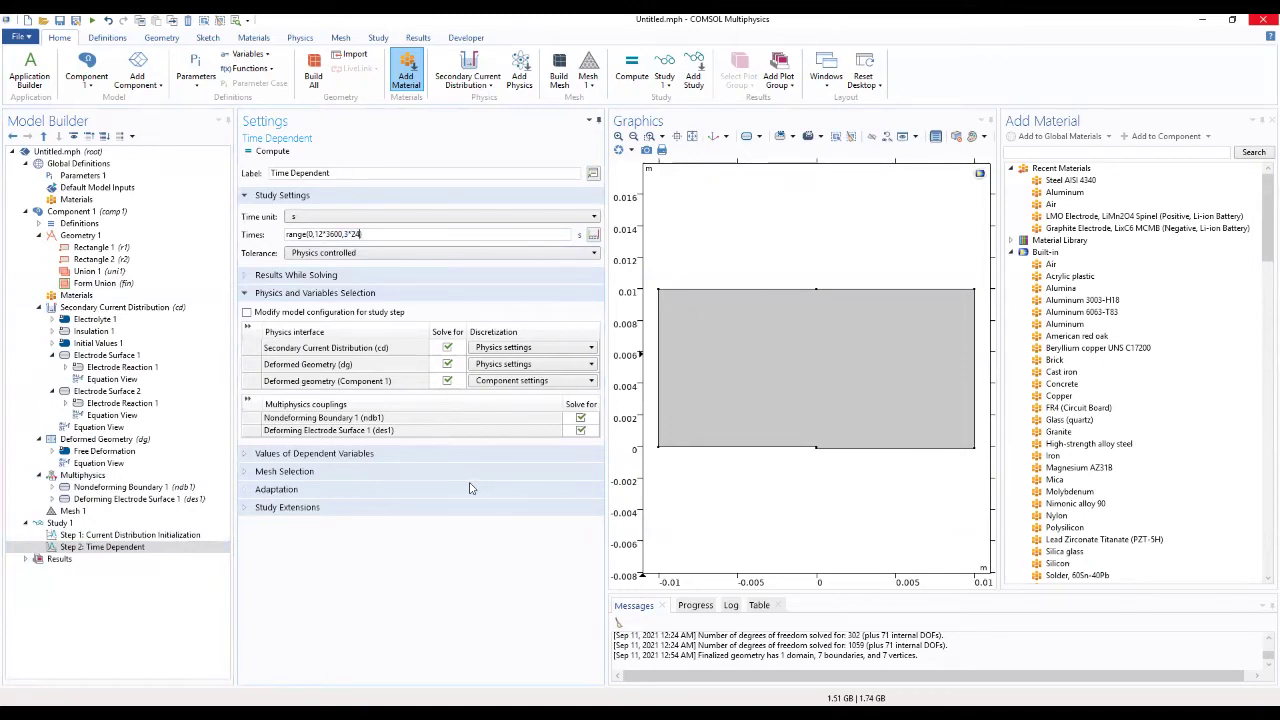
type("*3600")
left_click(346, 235)
Check the Current Distribution Initialization and Time Dependent steps and compute the study
left_click(110, 535)
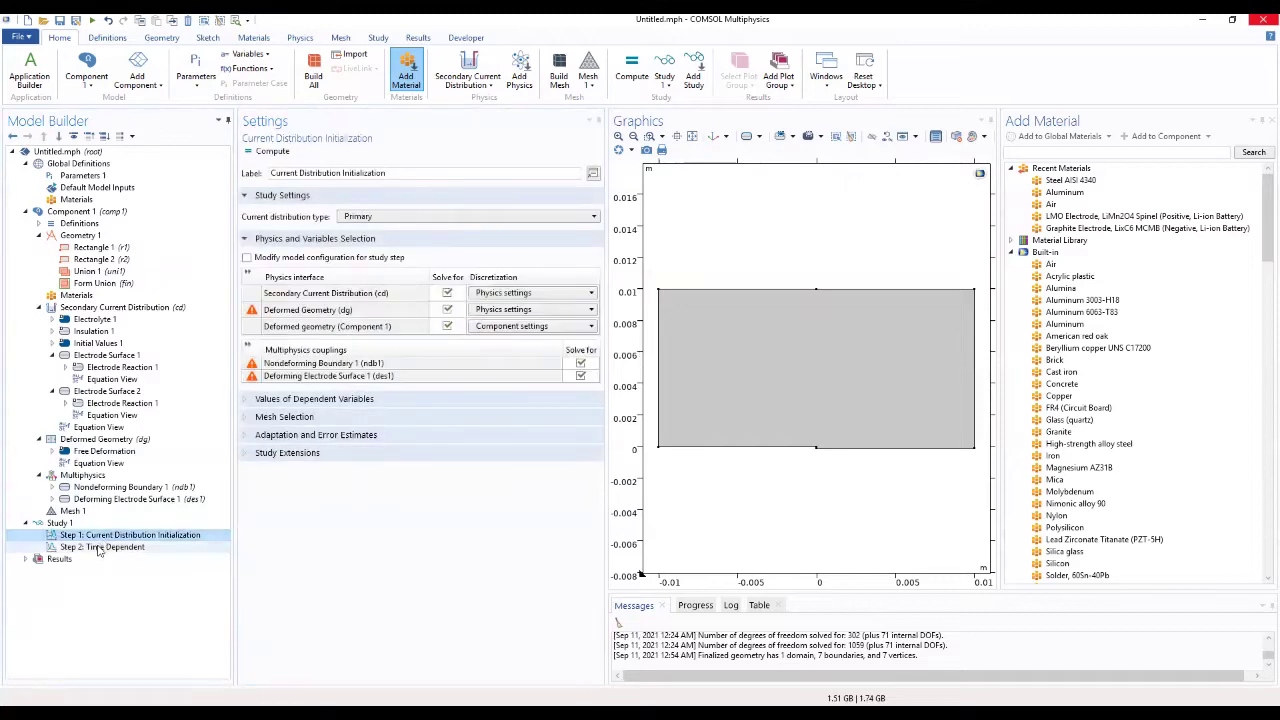
left_click(101, 547)
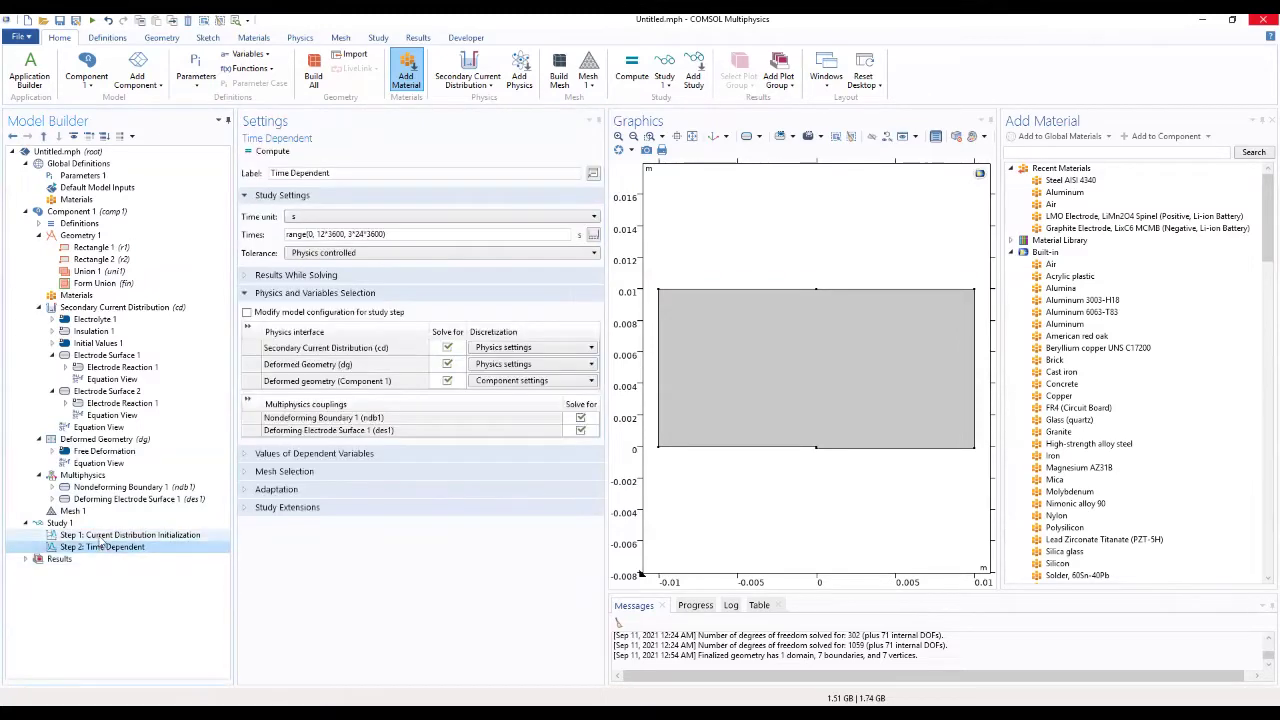
left_click(101, 536)
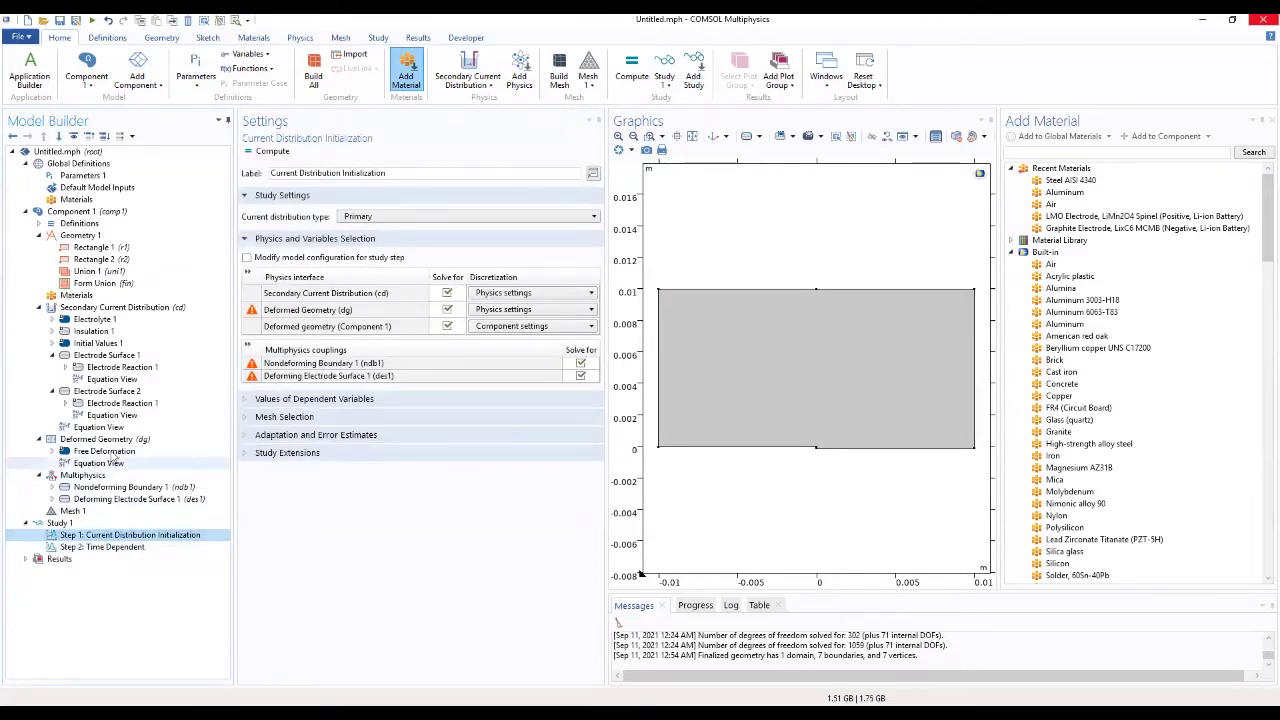
left_click(280, 153)
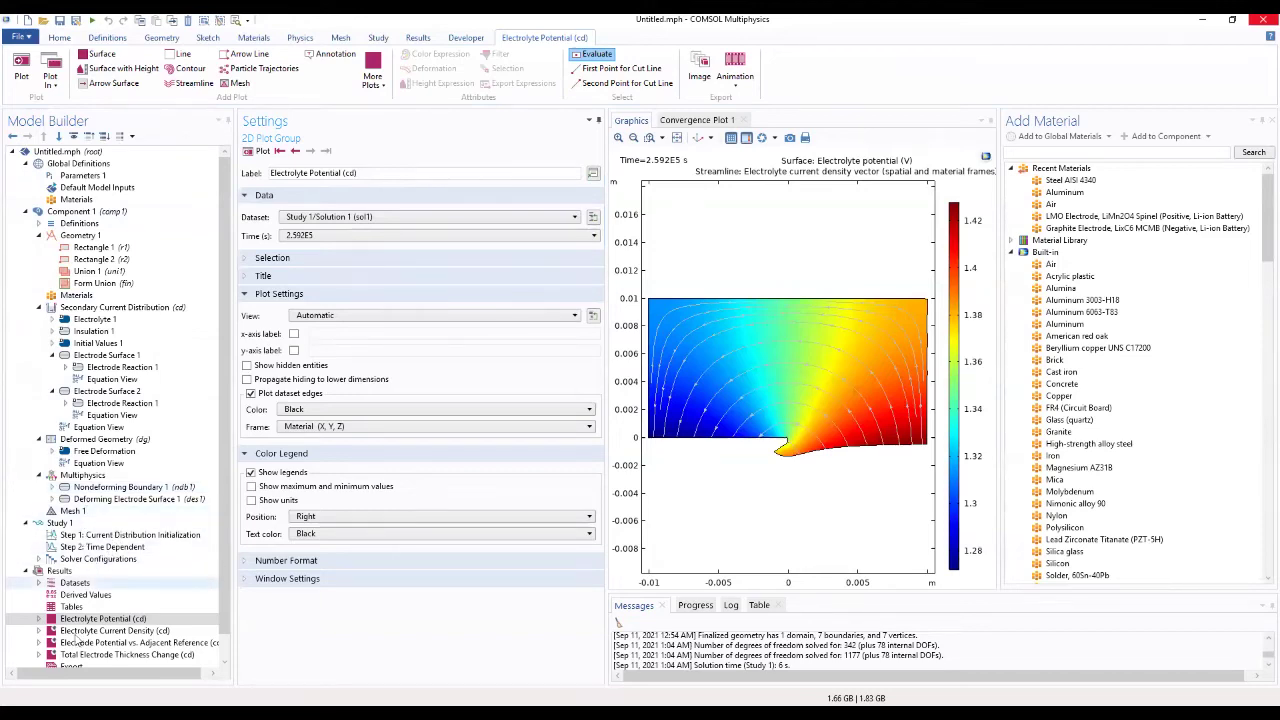
Add a 1D plot group to the results and insert a line graph in it
scroll(85, 560, "down", 1)
left_click(80, 548)
right_click(81, 551)
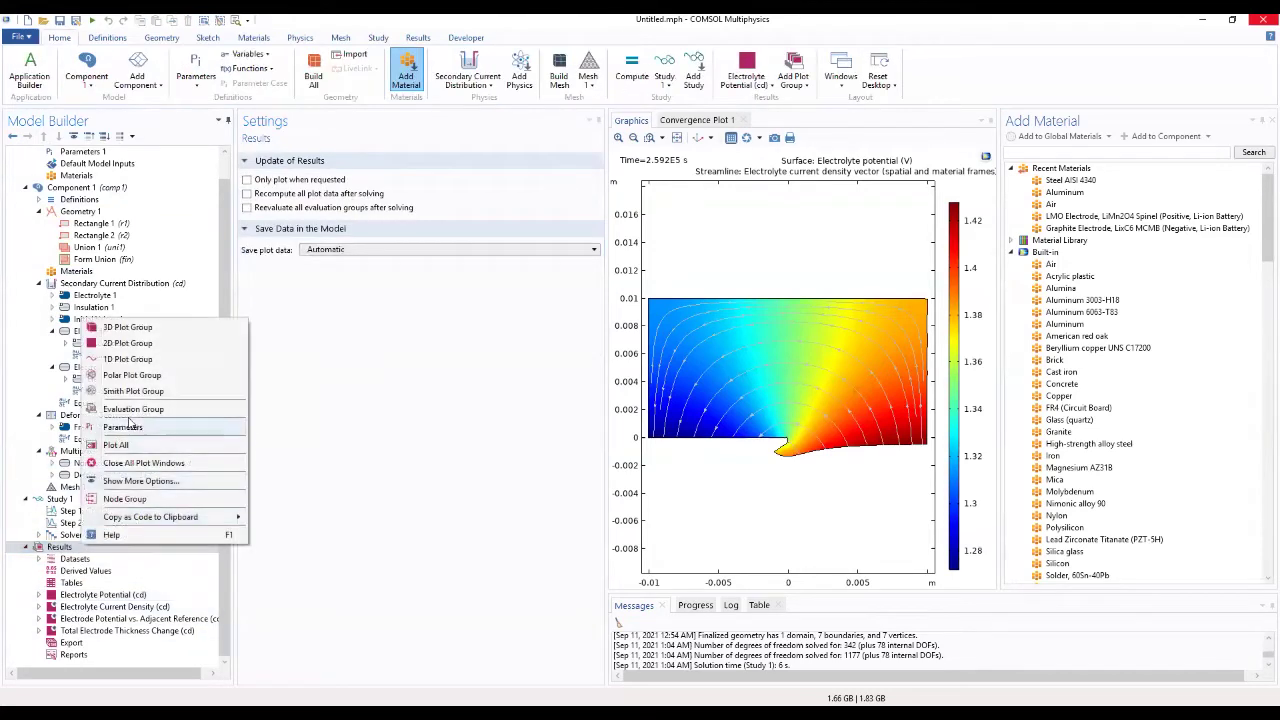
left_click(120, 362)
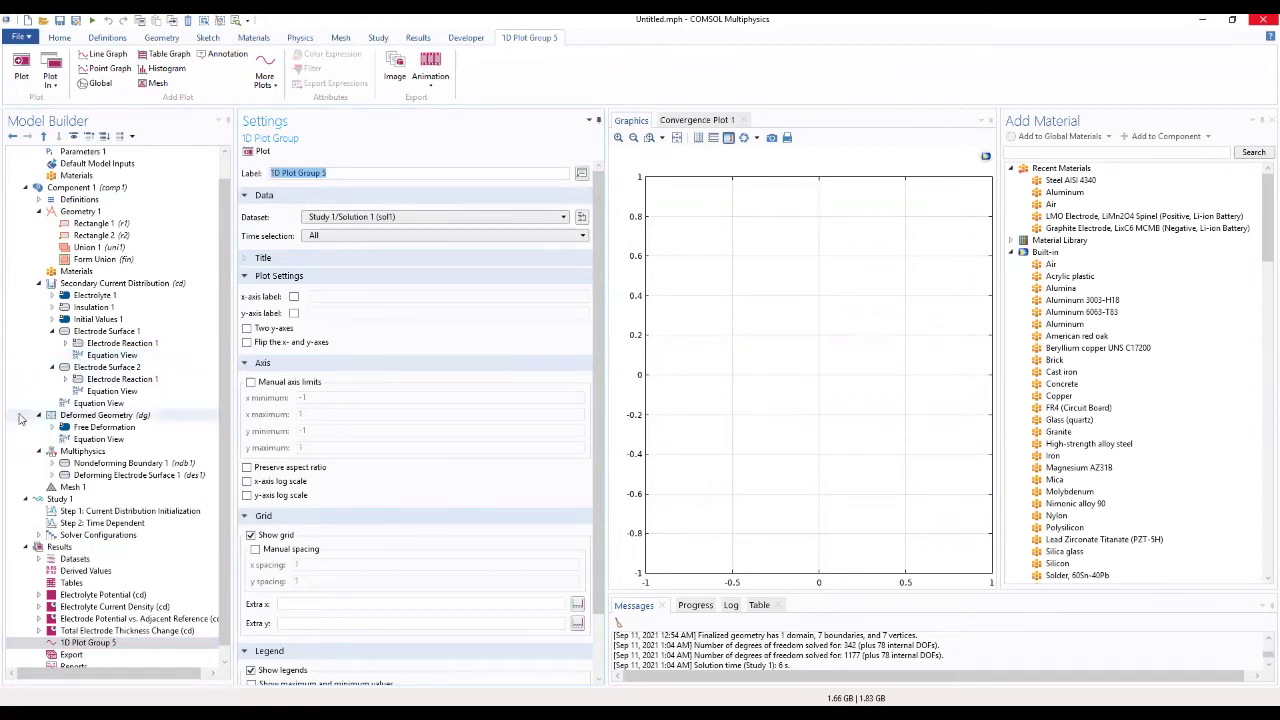
left_click(72, 644)
right_click(72, 645)
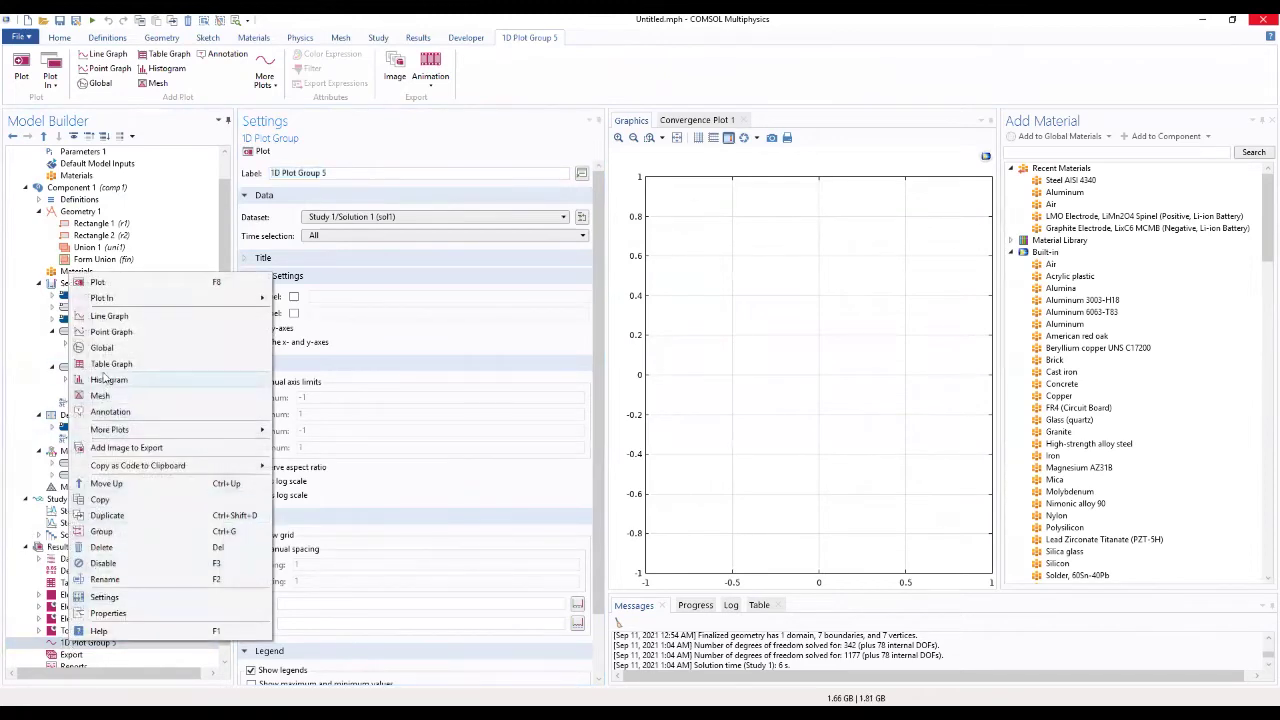
left_click(106, 318)
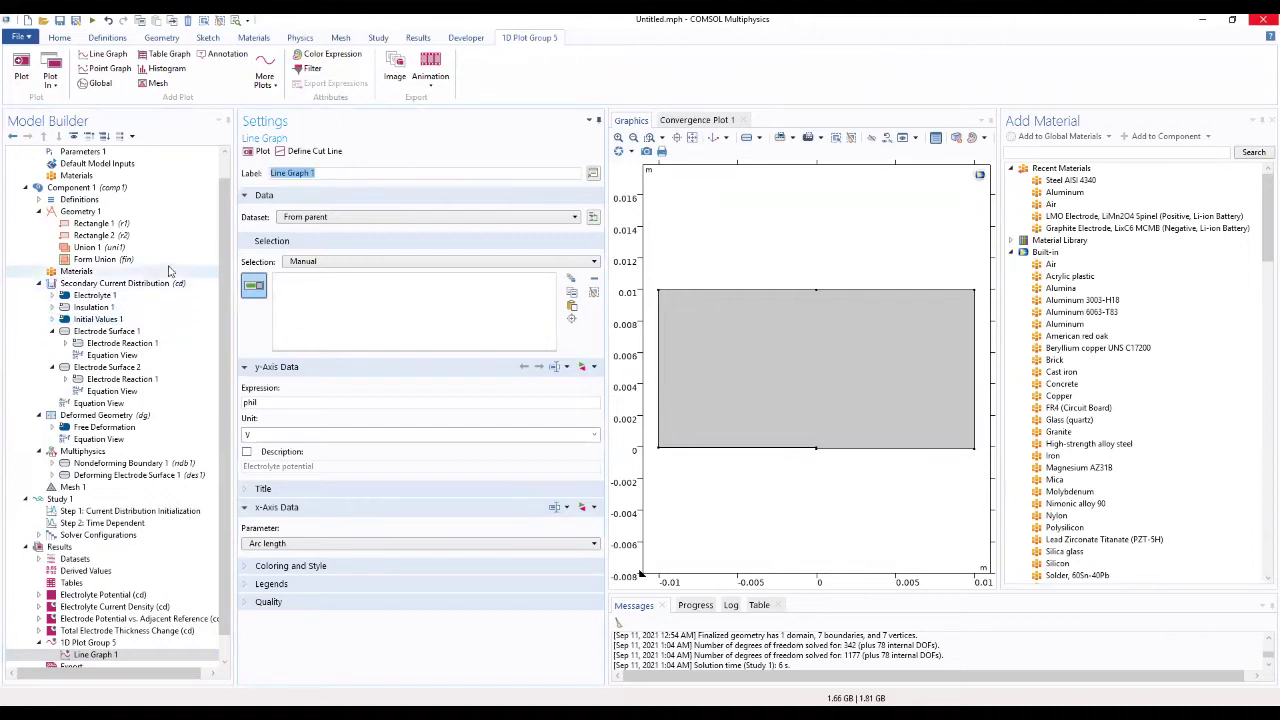
Set the line graph's dataset to Study 1/Solution Store 1 (sol2)
left_click(340, 216)
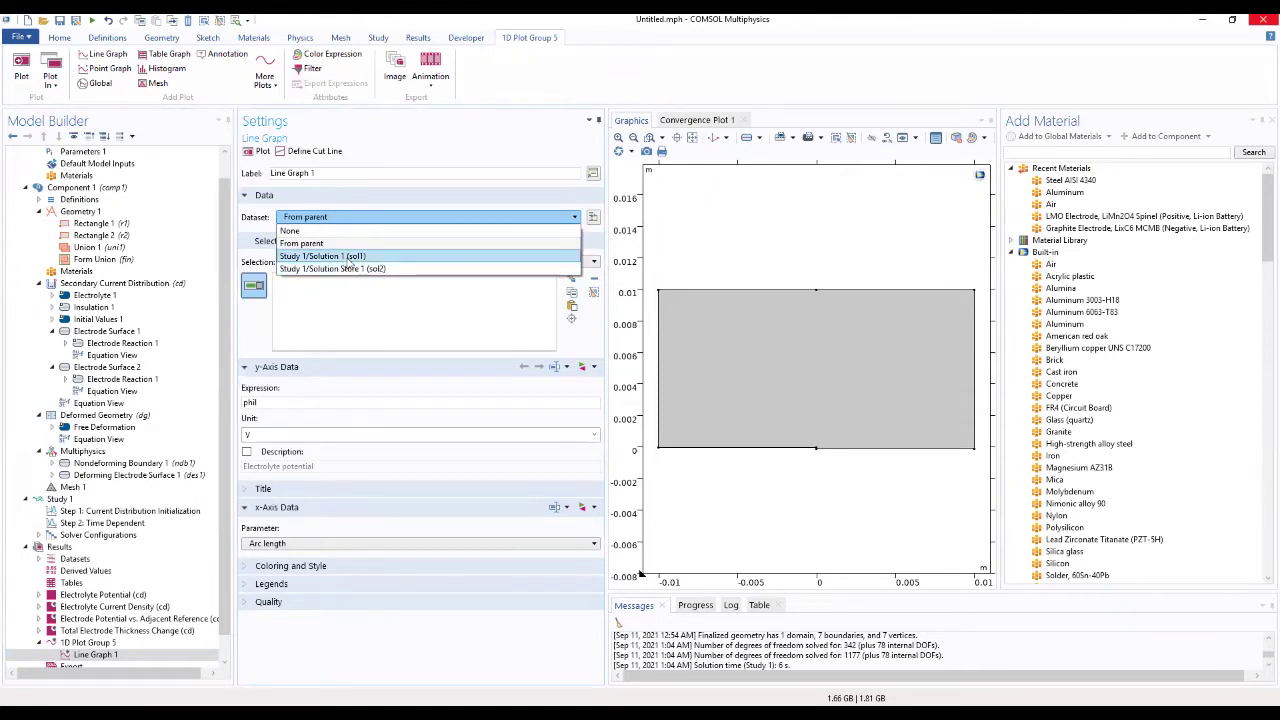
left_click(348, 268)
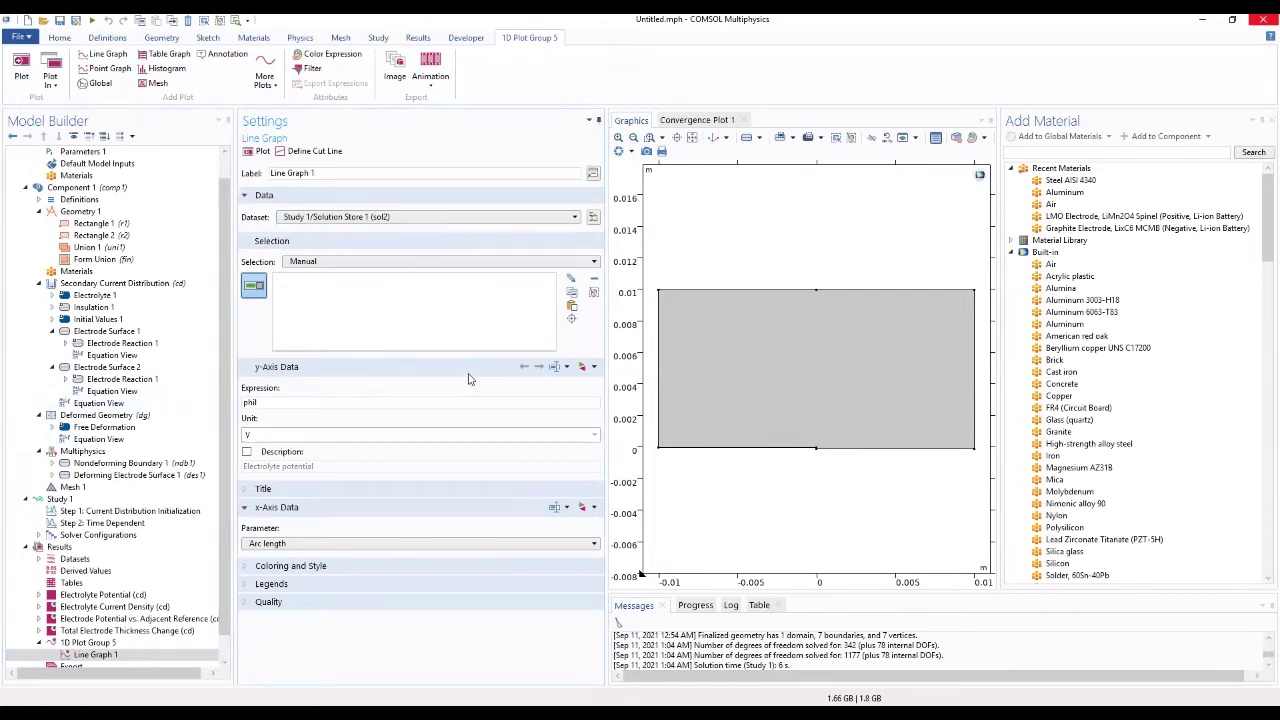
left_click(353, 218)
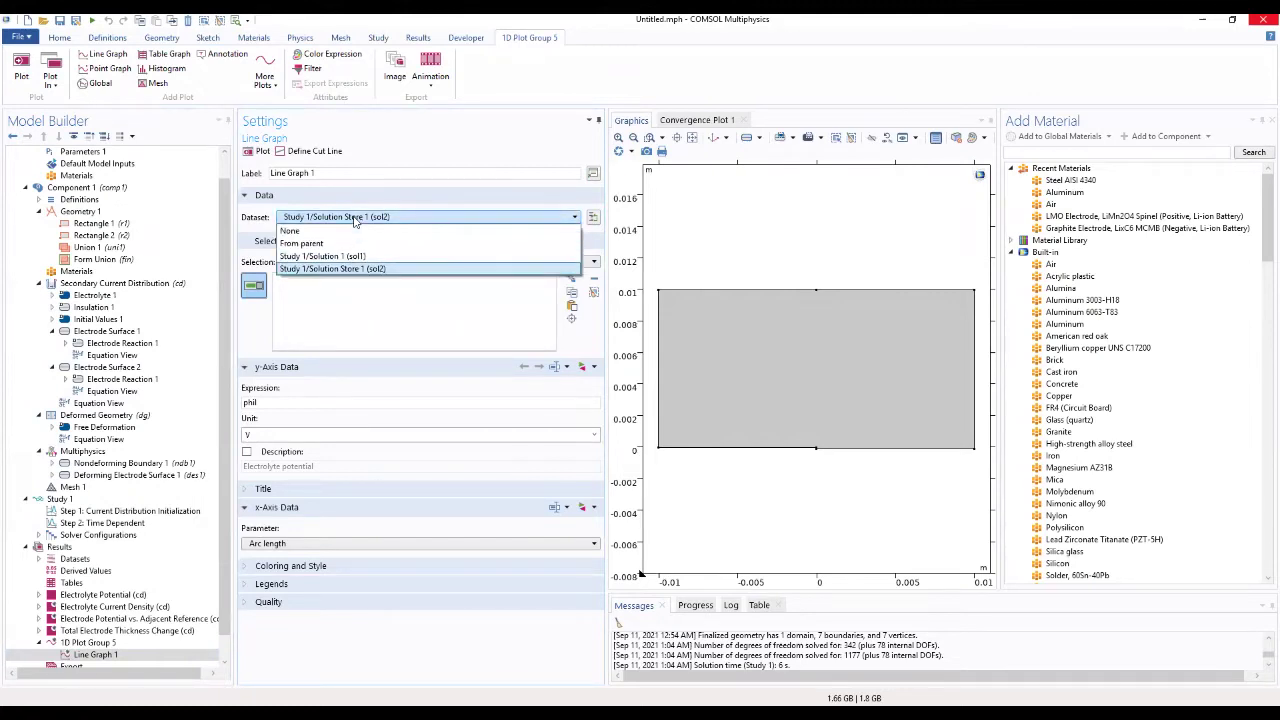
left_click(334, 270)
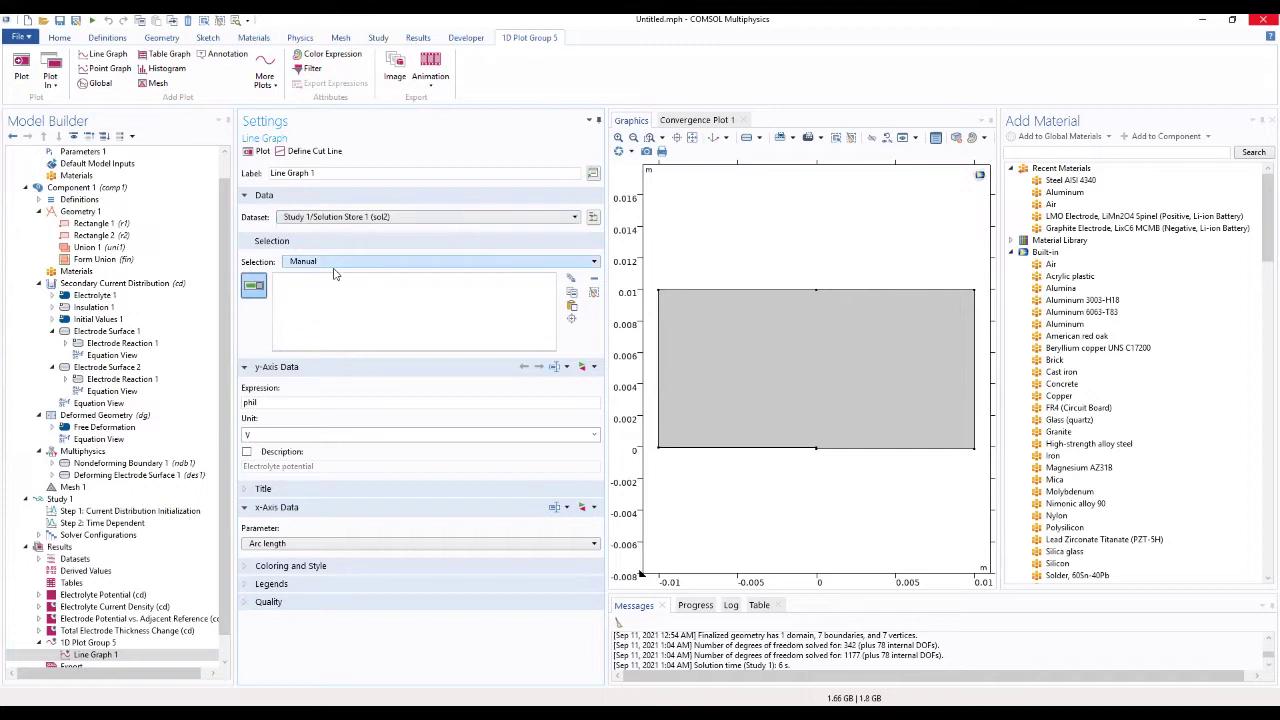
Examine the Solution 1 sequence under the solver configurations and the generated mesh of Mesh 1
left_click(38, 535)
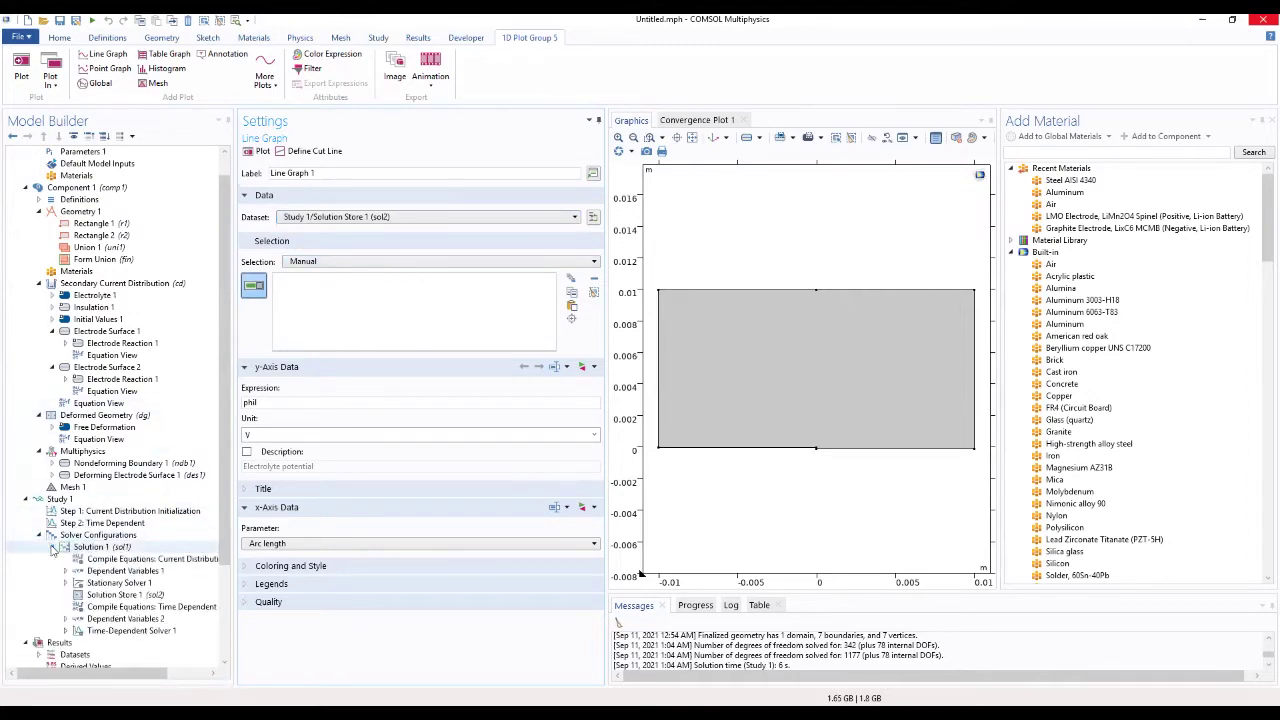
left_click(52, 547)
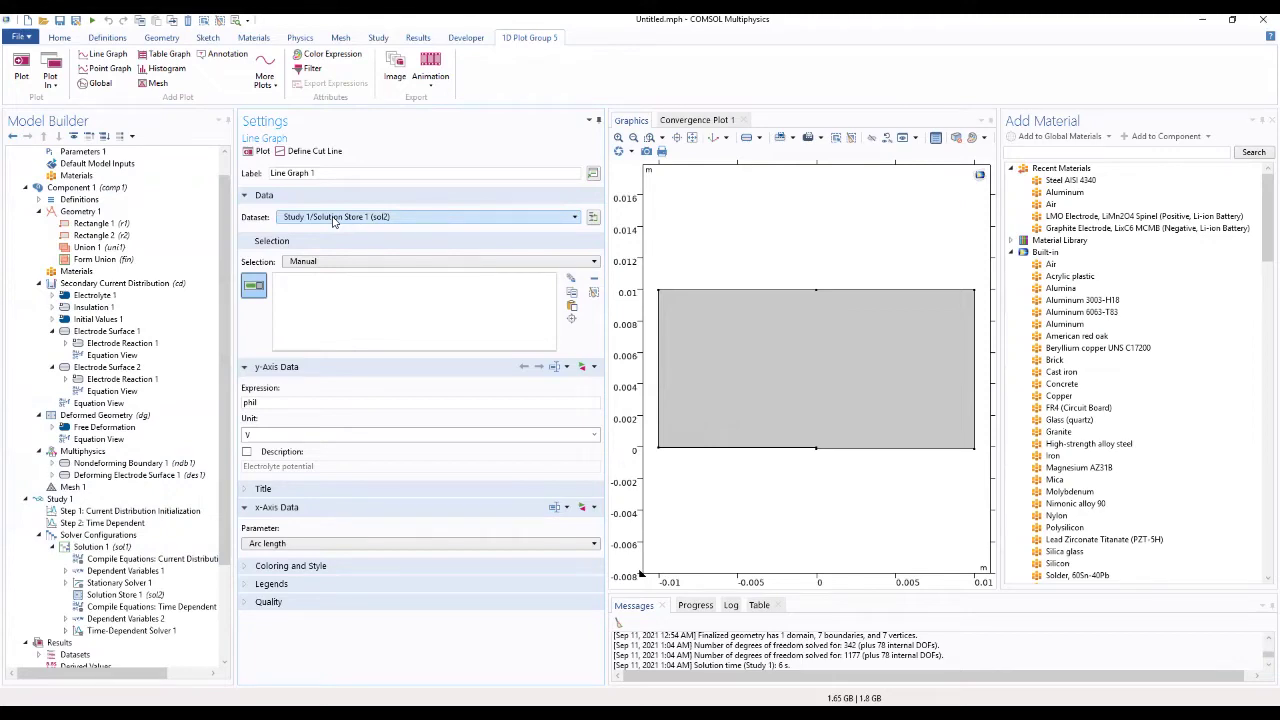
left_click(56, 488)
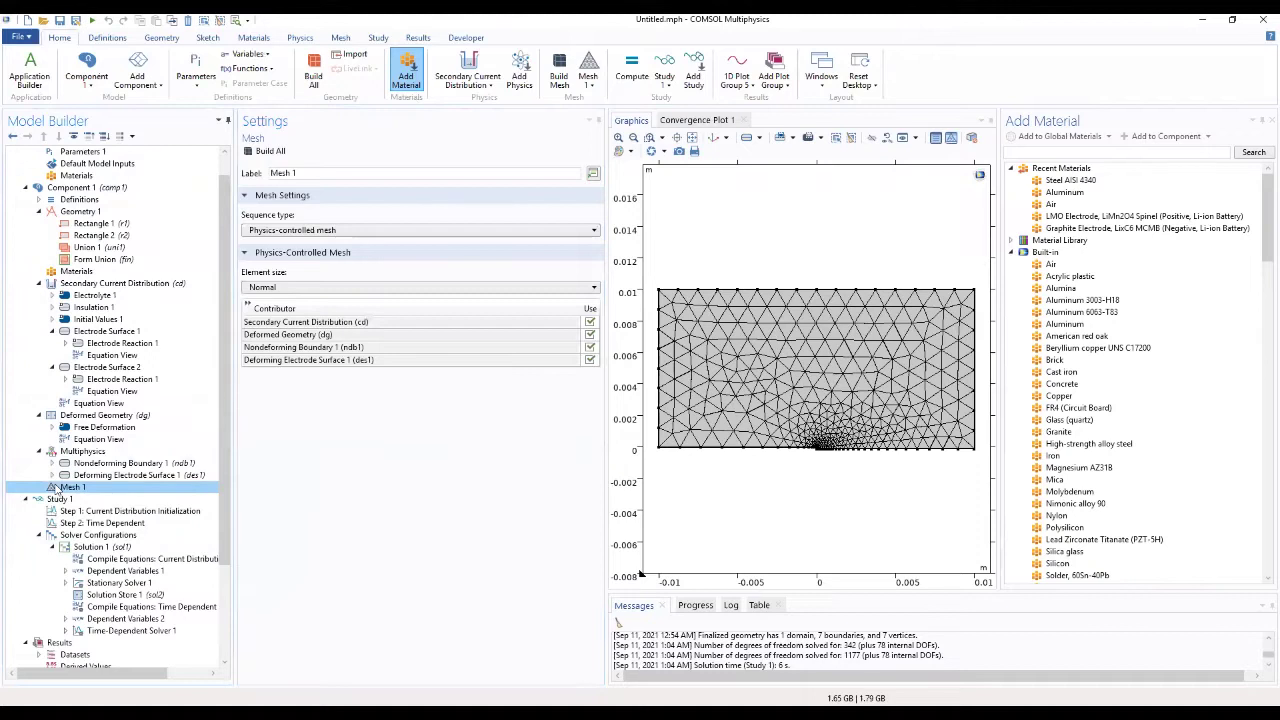
Delete the 1D plot group together with its line graph
scroll(75, 515, "down", 3)
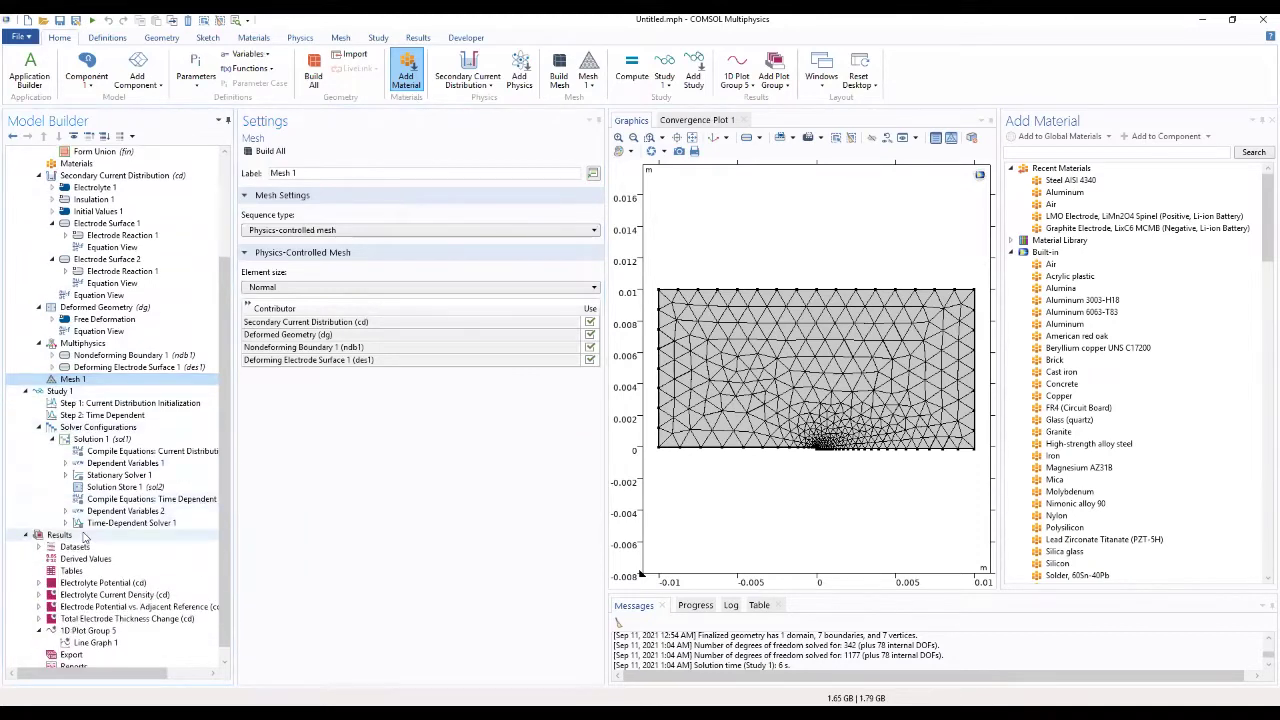
scroll(86, 528, "down", 1)
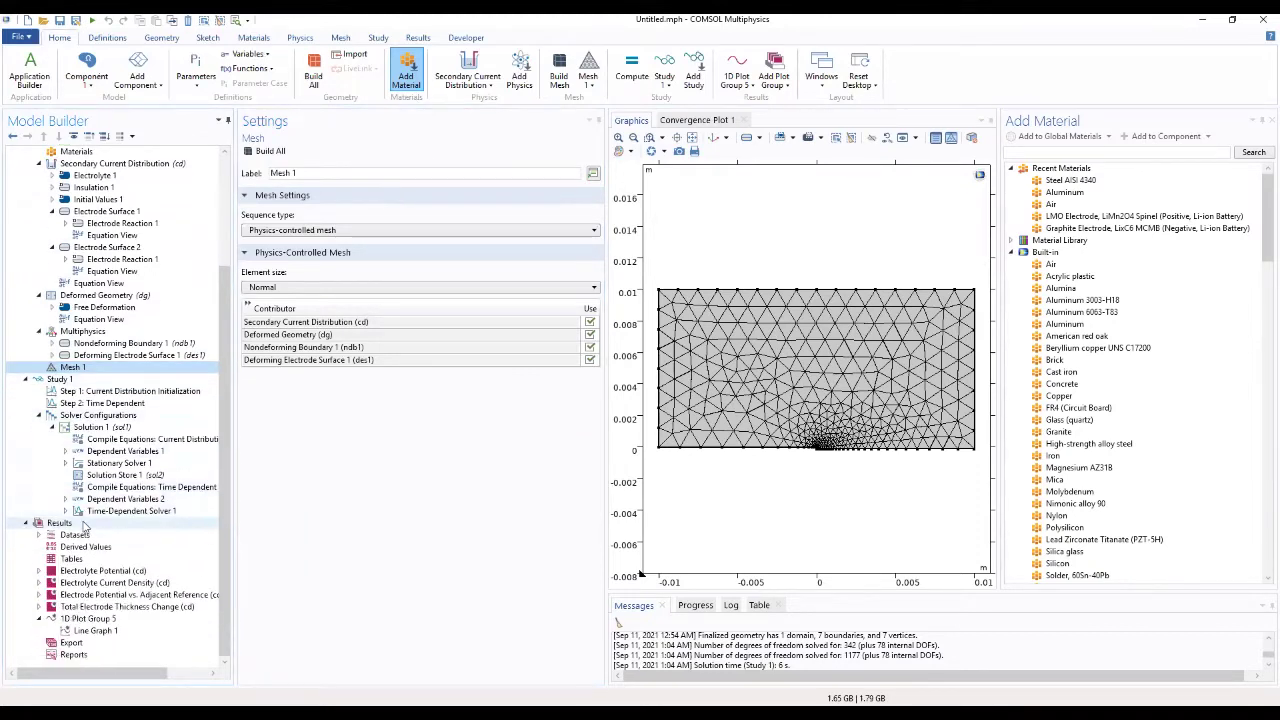
left_click(103, 630)
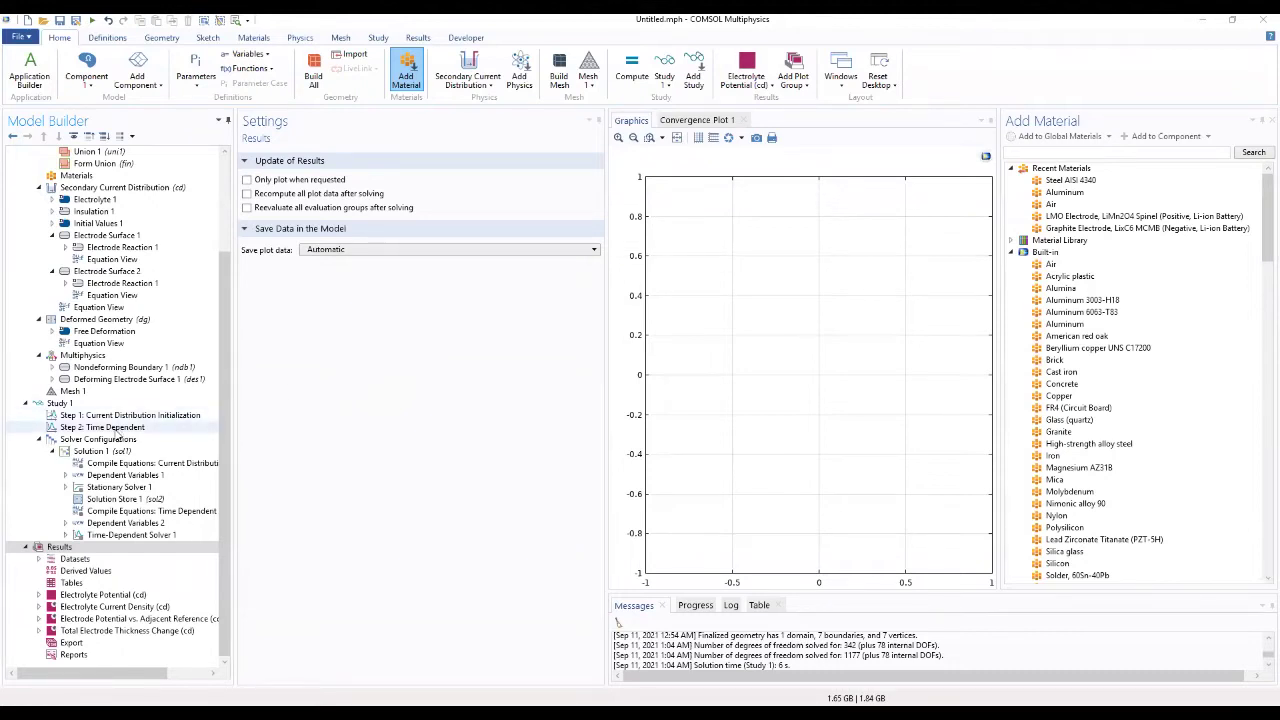
Enable automatic remeshing in Geometry 1 for the Time Dependent step, recompute the study and list the resulting meshes
left_click(117, 428)
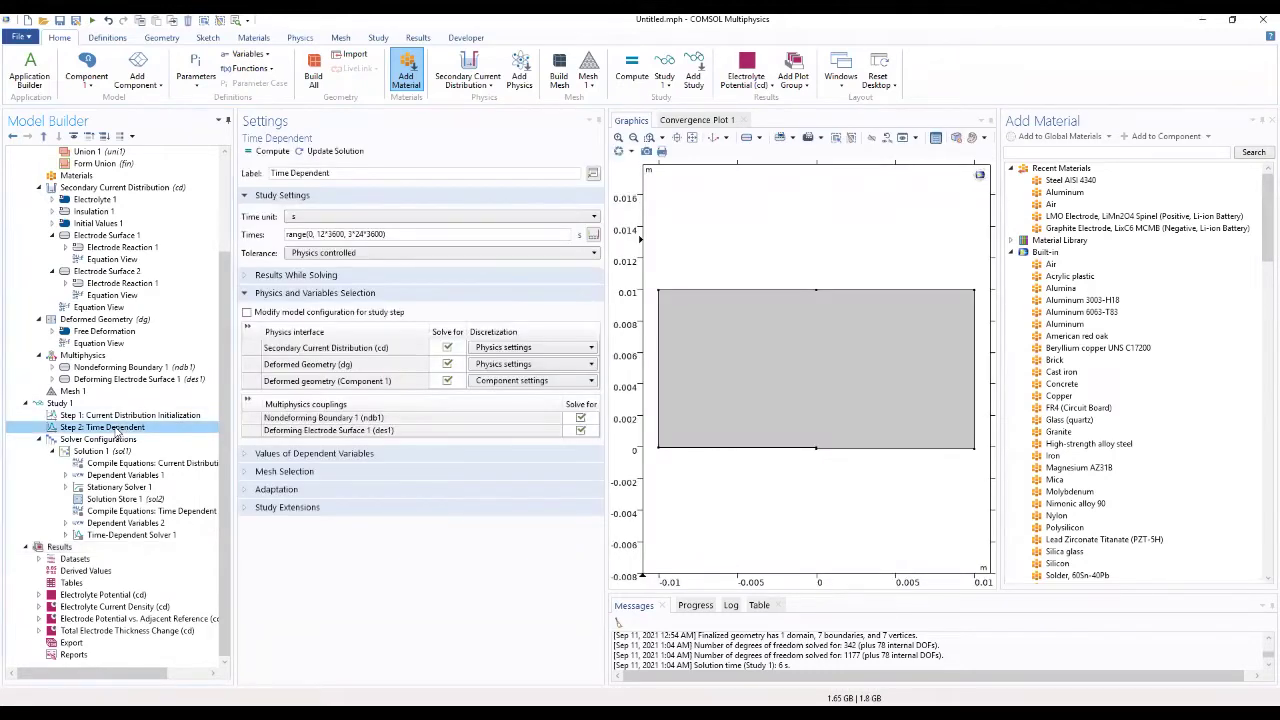
left_click(266, 507)
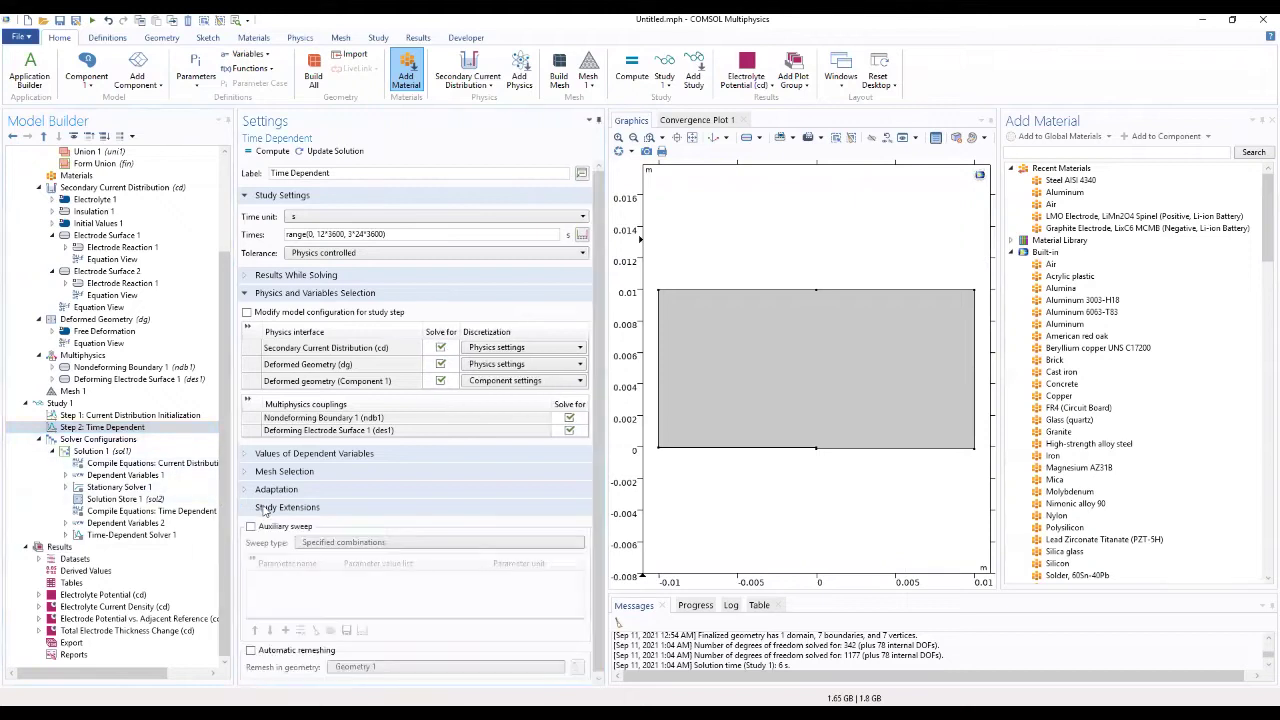
left_click(251, 649)
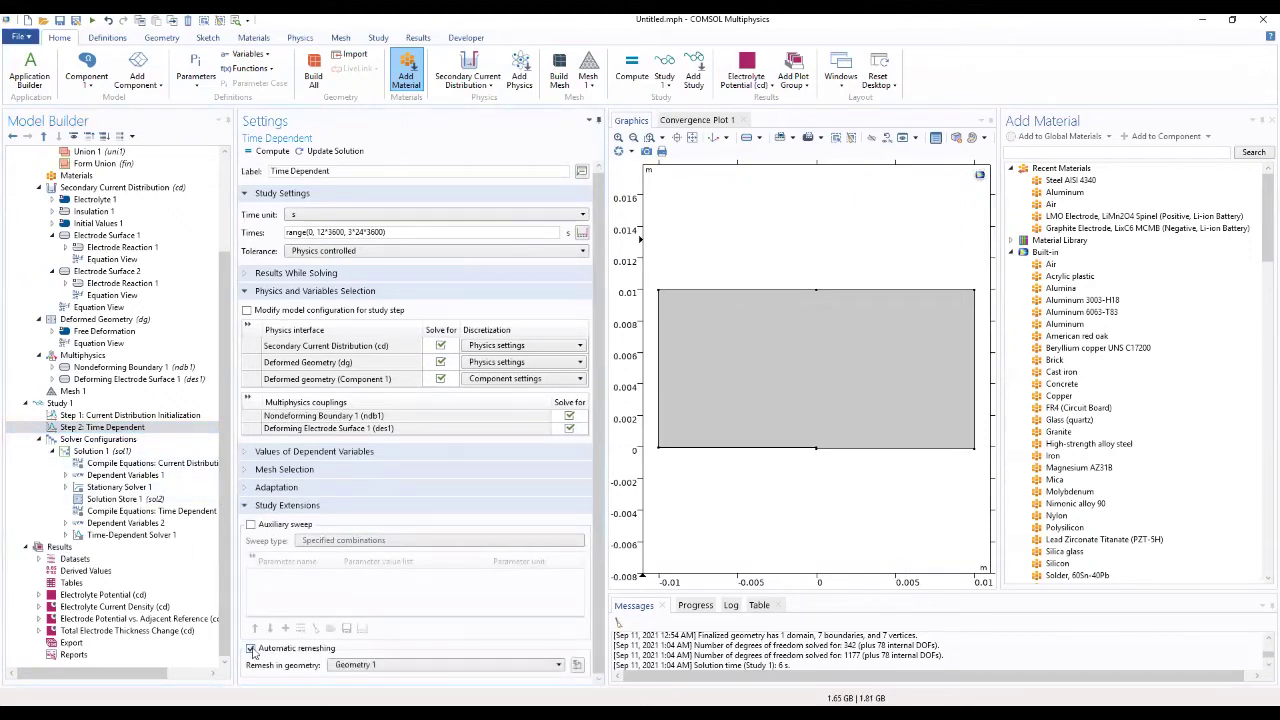
left_click(66, 429)
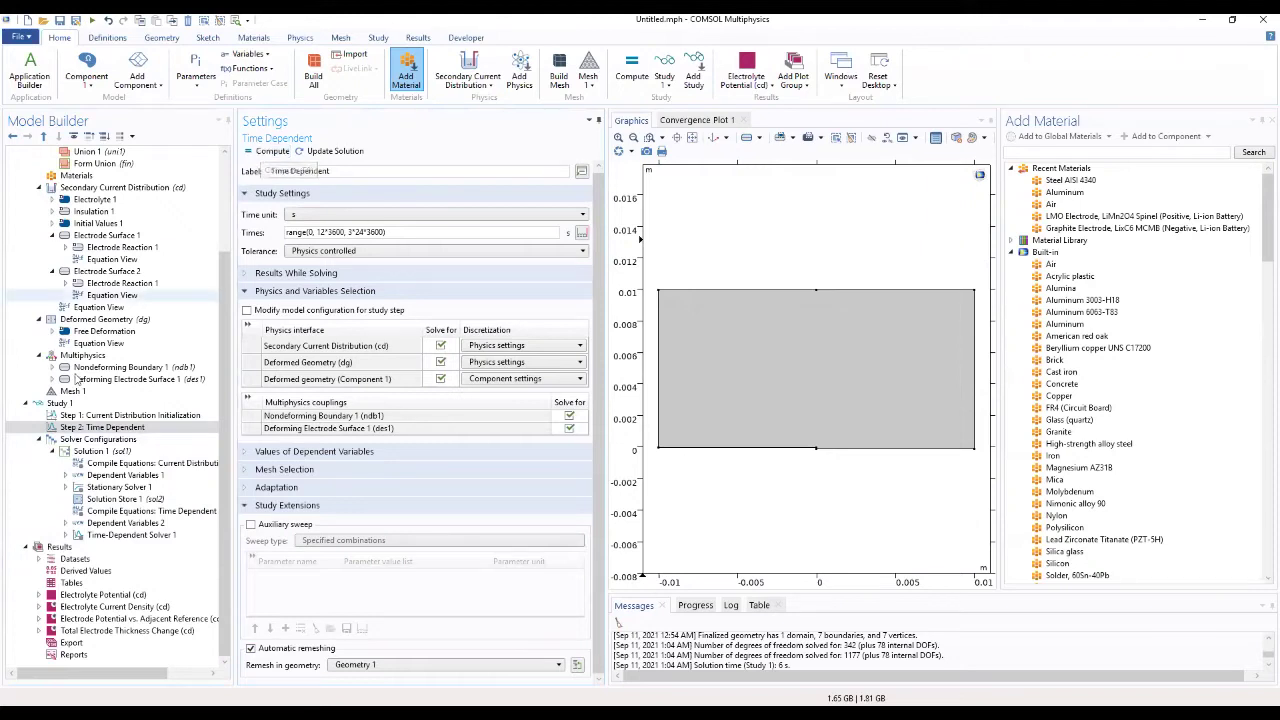
left_click(272, 151)
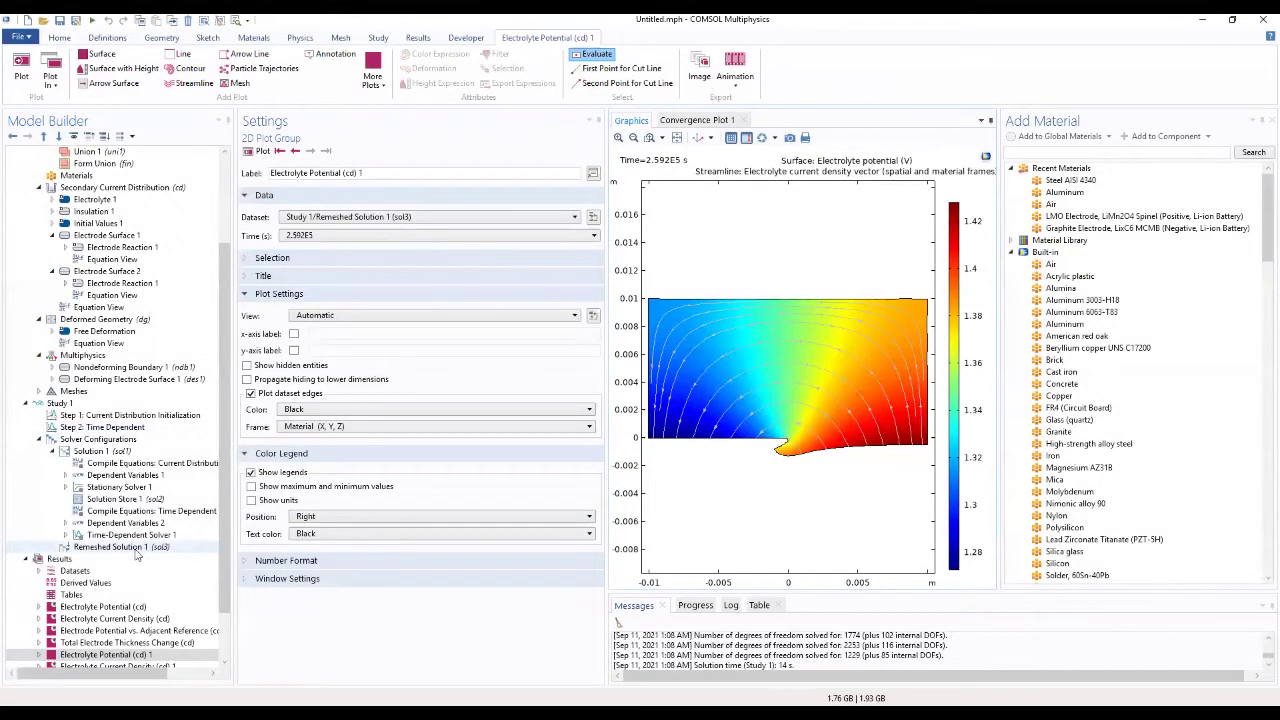
left_click(39, 391)
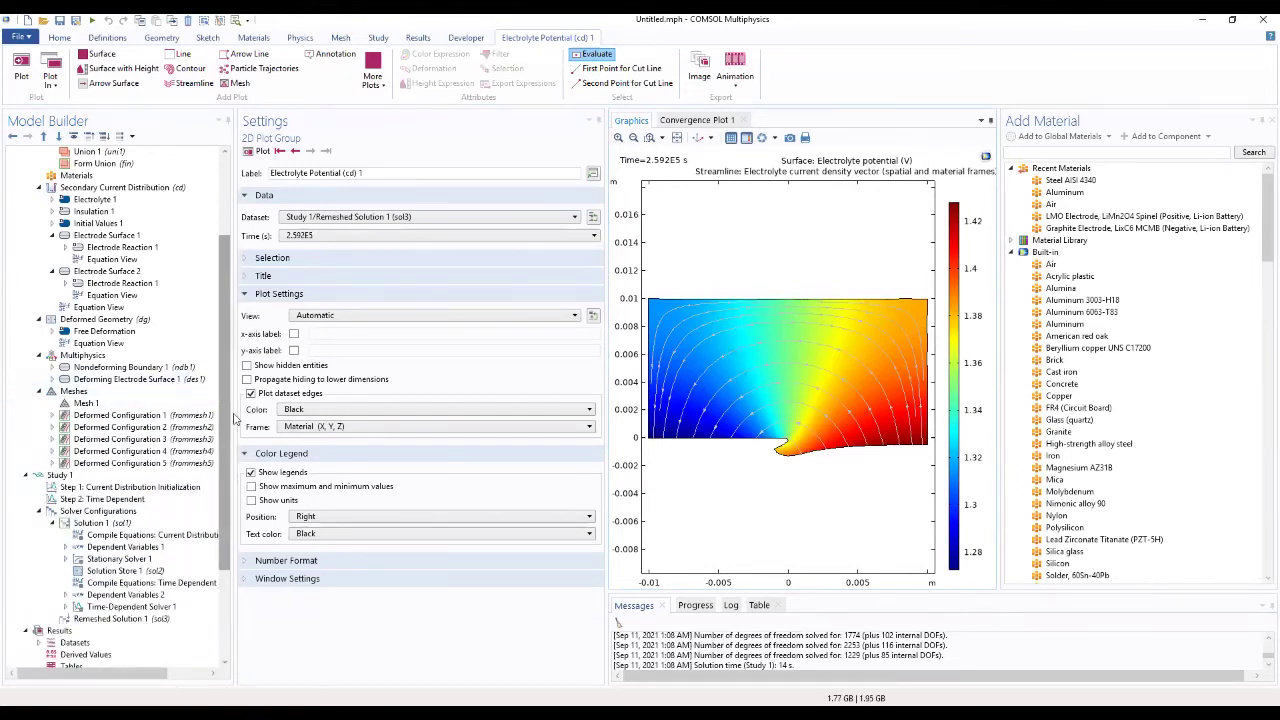
Add a 1D plot group to the results and insert a line graph in it
left_click_drag(225, 395, 222, 515)
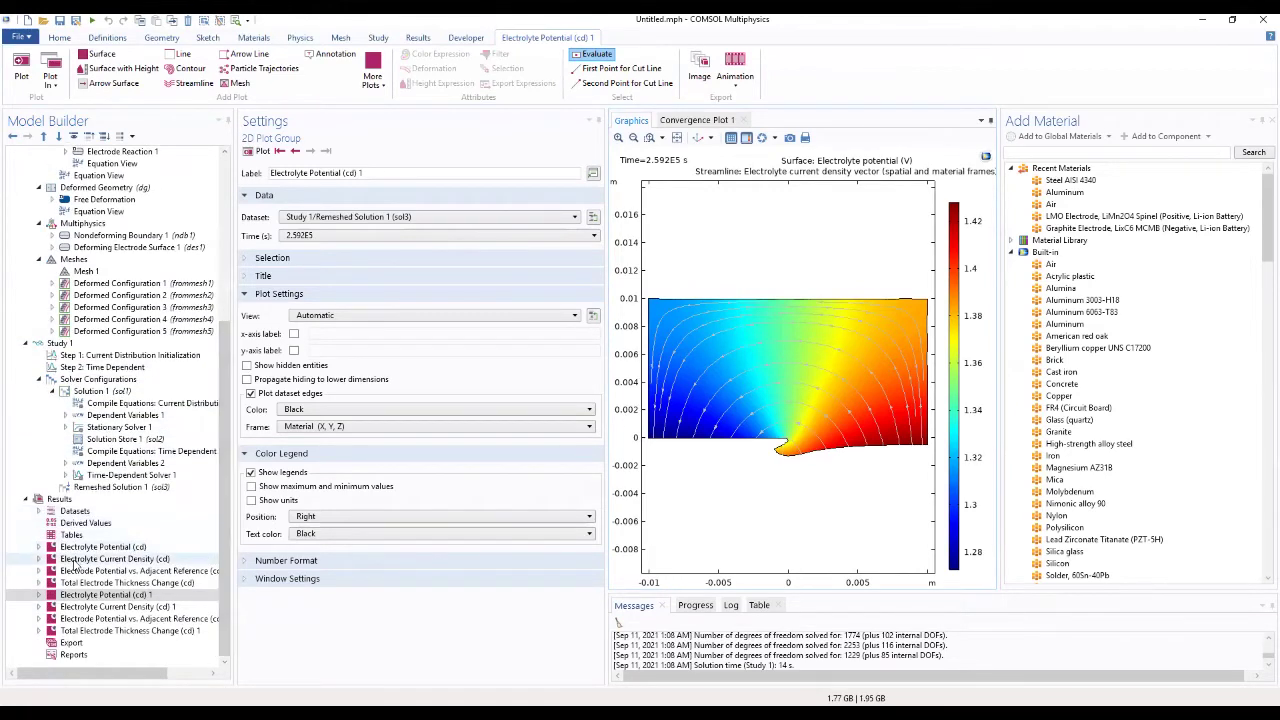
left_click(67, 502)
right_click(68, 503)
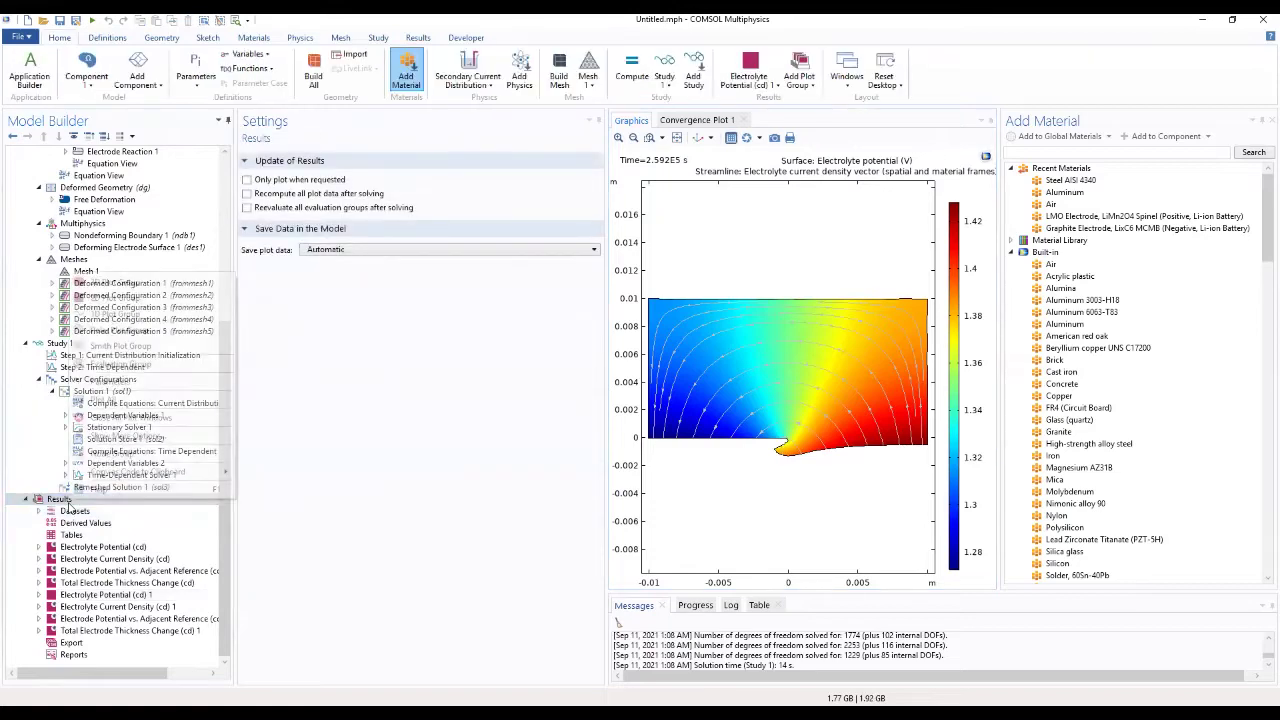
left_click(115, 314)
right_click(88, 645)
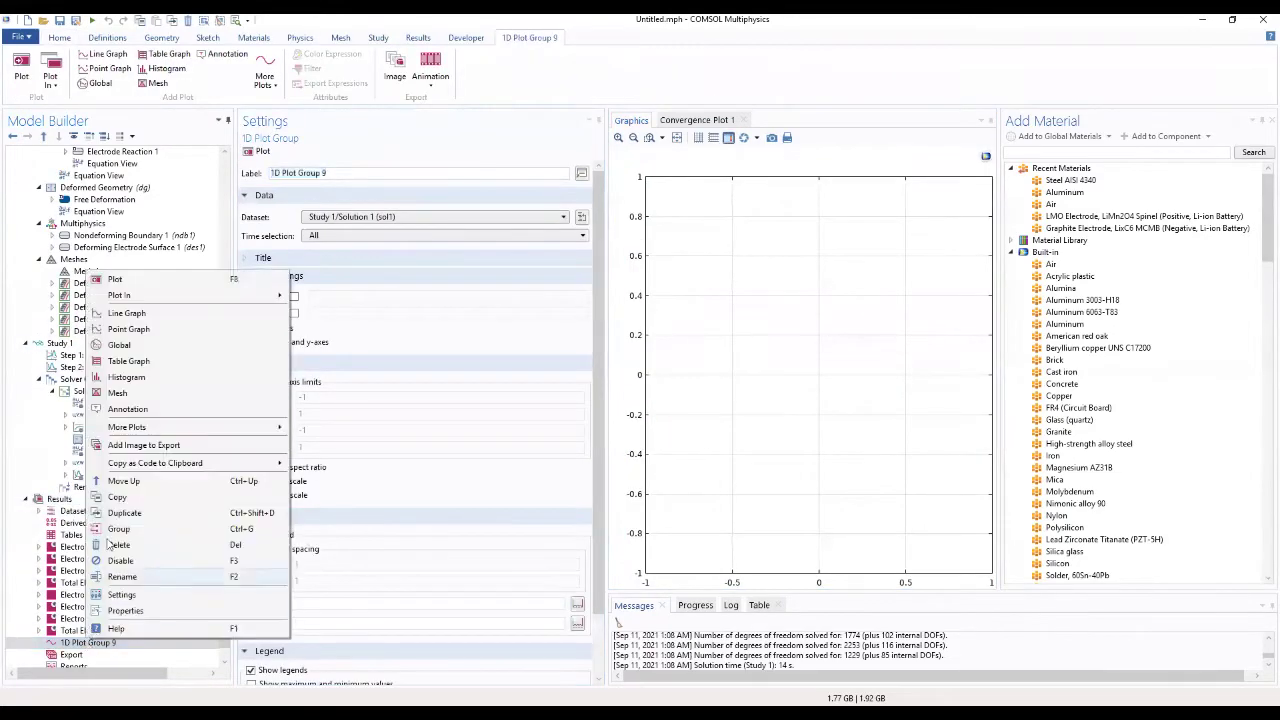
left_click(128, 314)
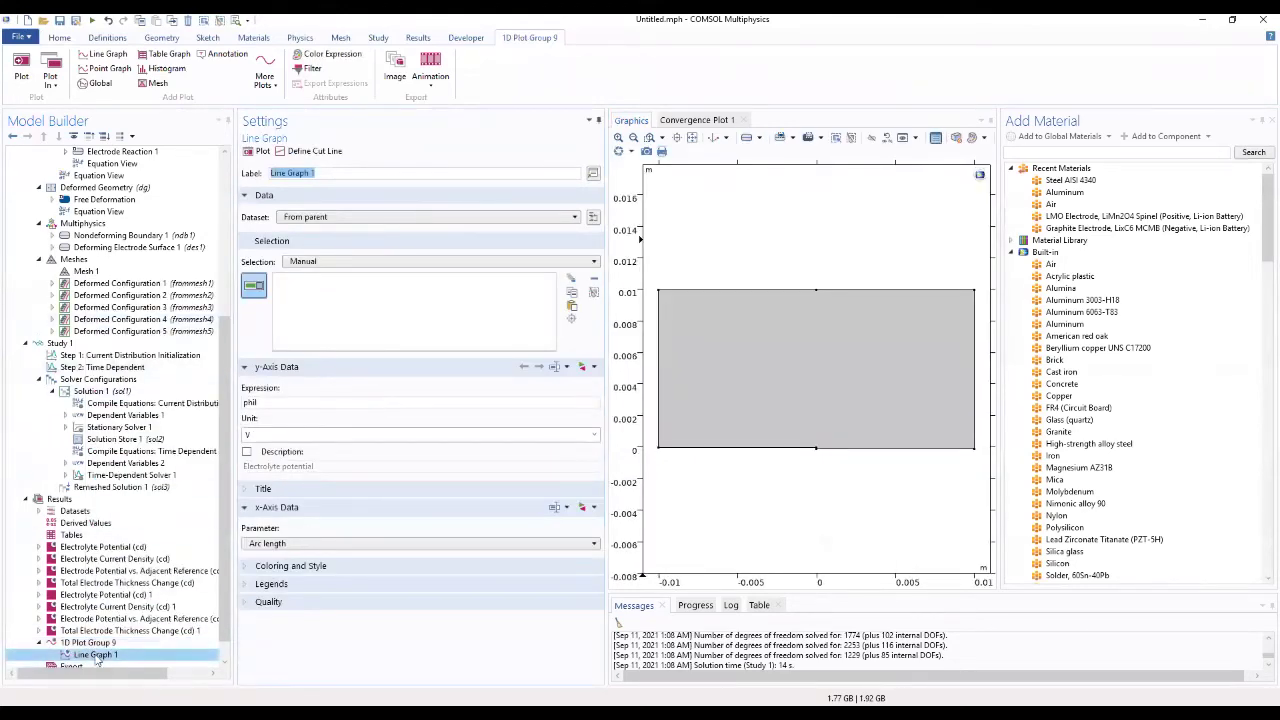
Set the line graph's dataset to Study 1/Remeshed Solution 1 (sol3), time selection First, and select boundaries 2, 4 and 5
left_click(325, 217)
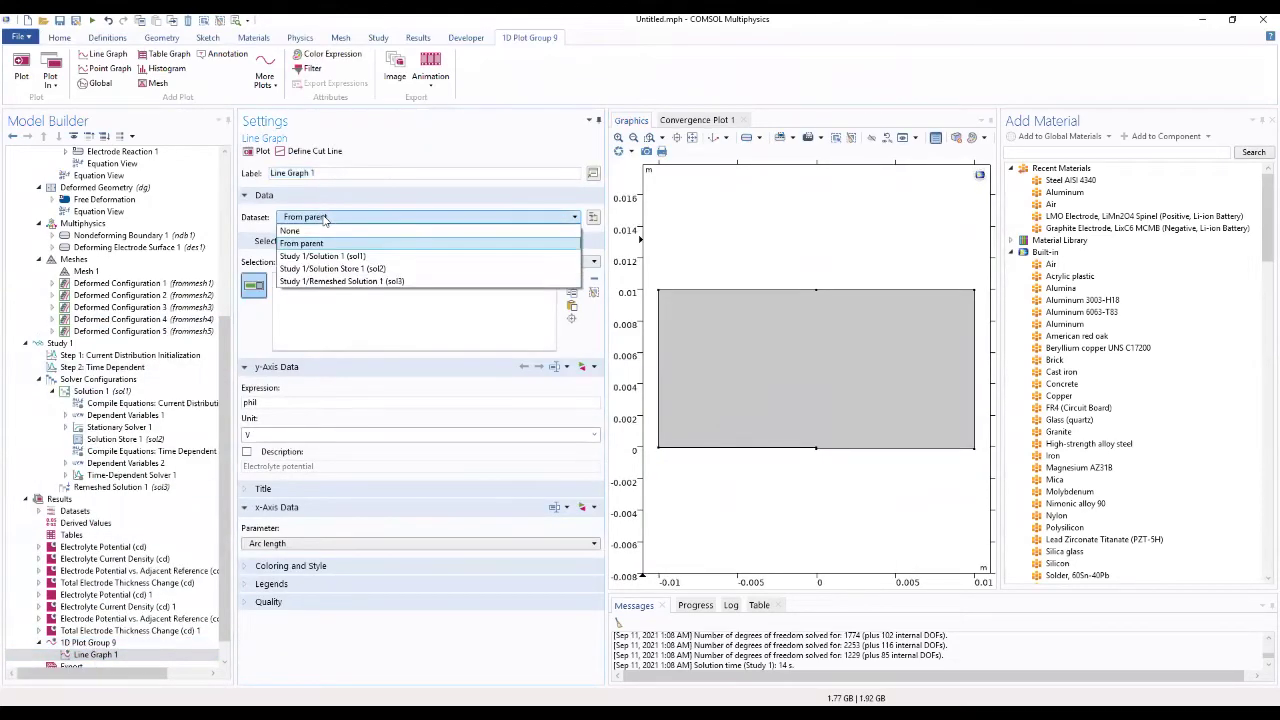
left_click(322, 283)
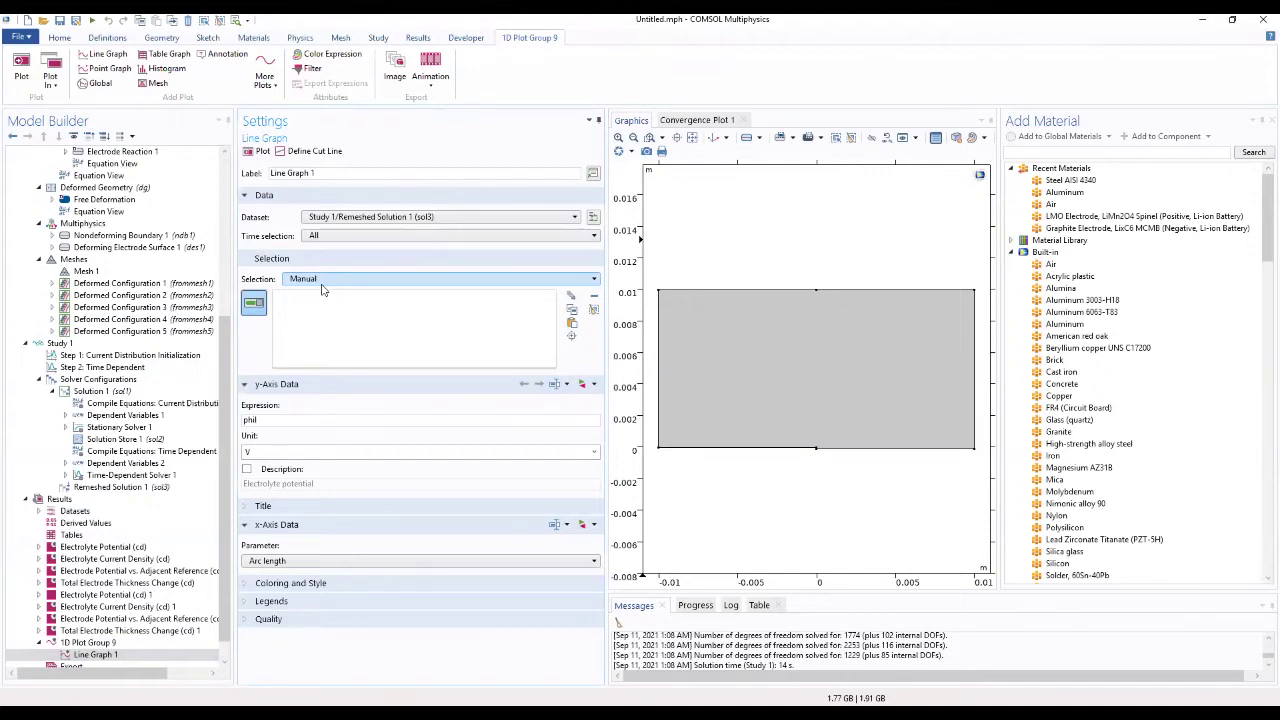
left_click(325, 236)
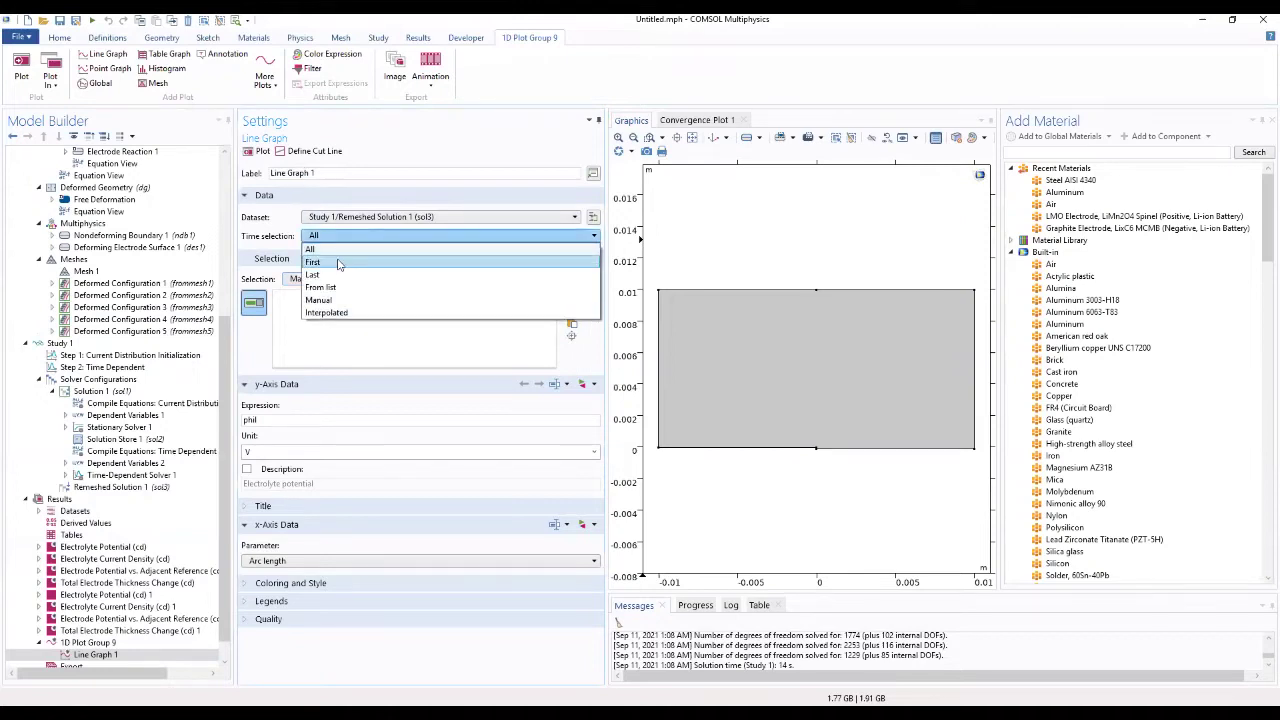
left_click(339, 263)
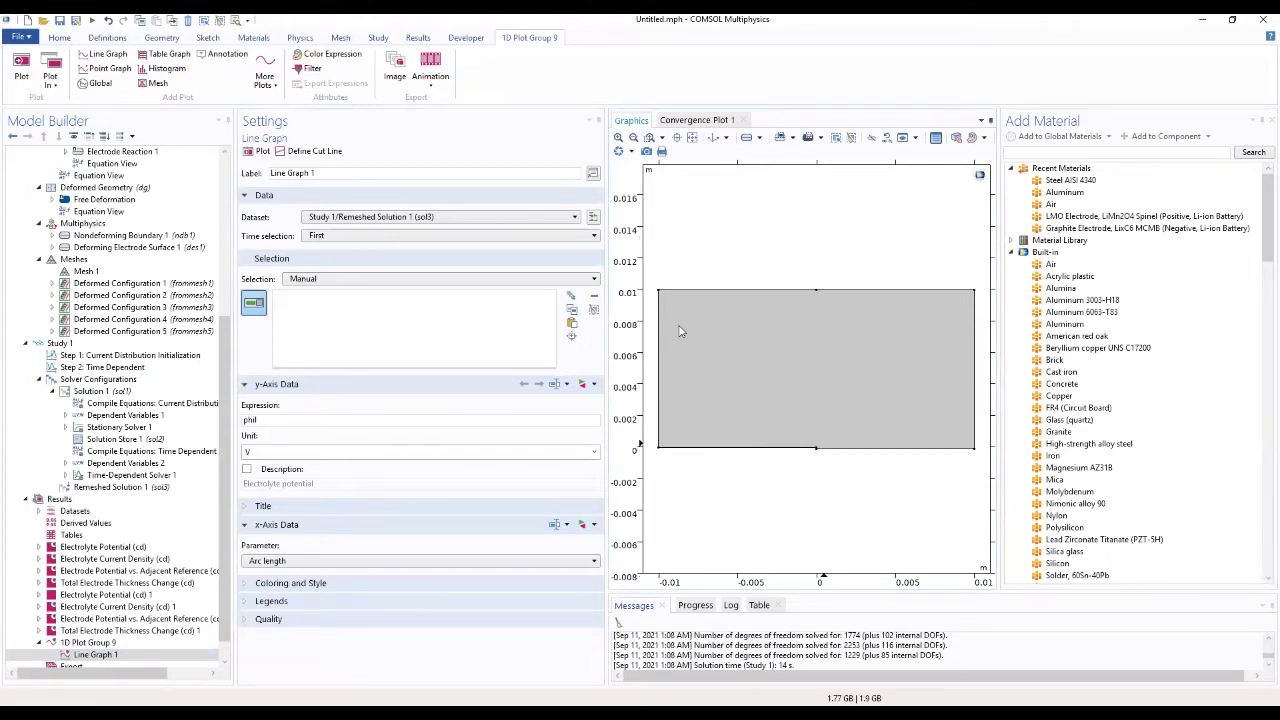
left_click(729, 452)
left_click(848, 452)
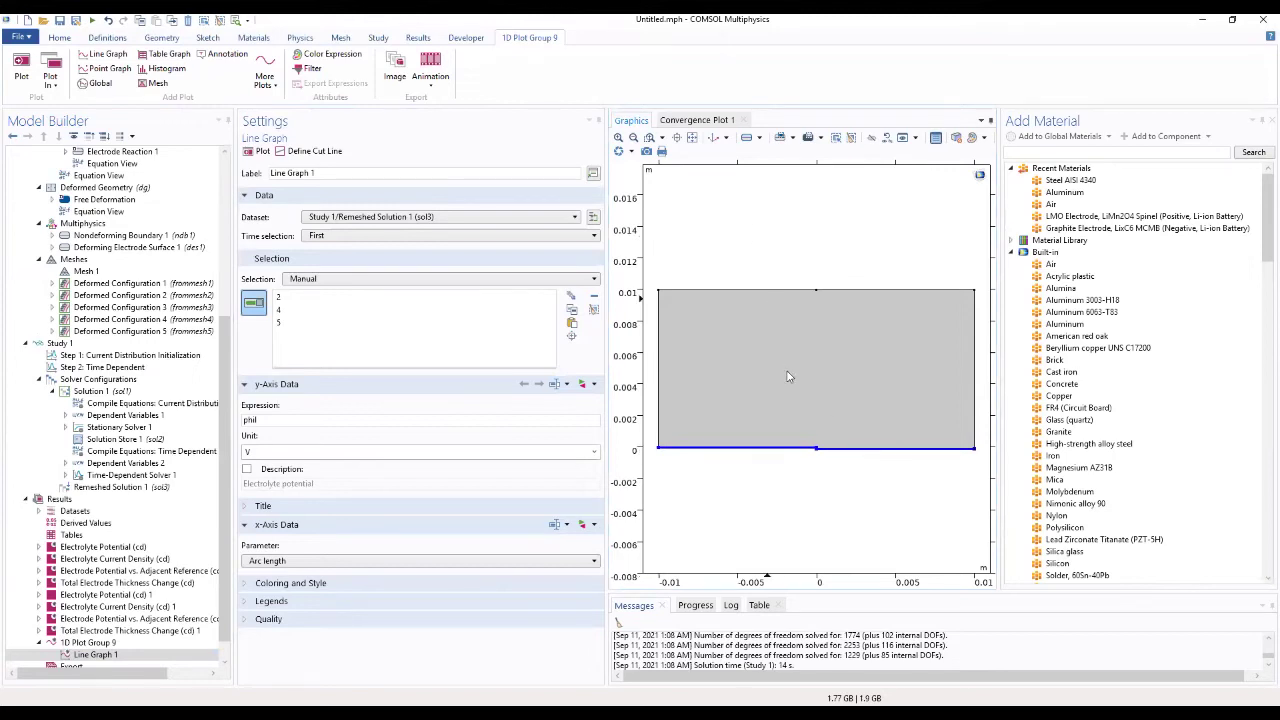
Plot the y-axis expression cd.iloc_er1 in the line graph and close the Add Material window
left_click_drag(287, 420, 224, 430)
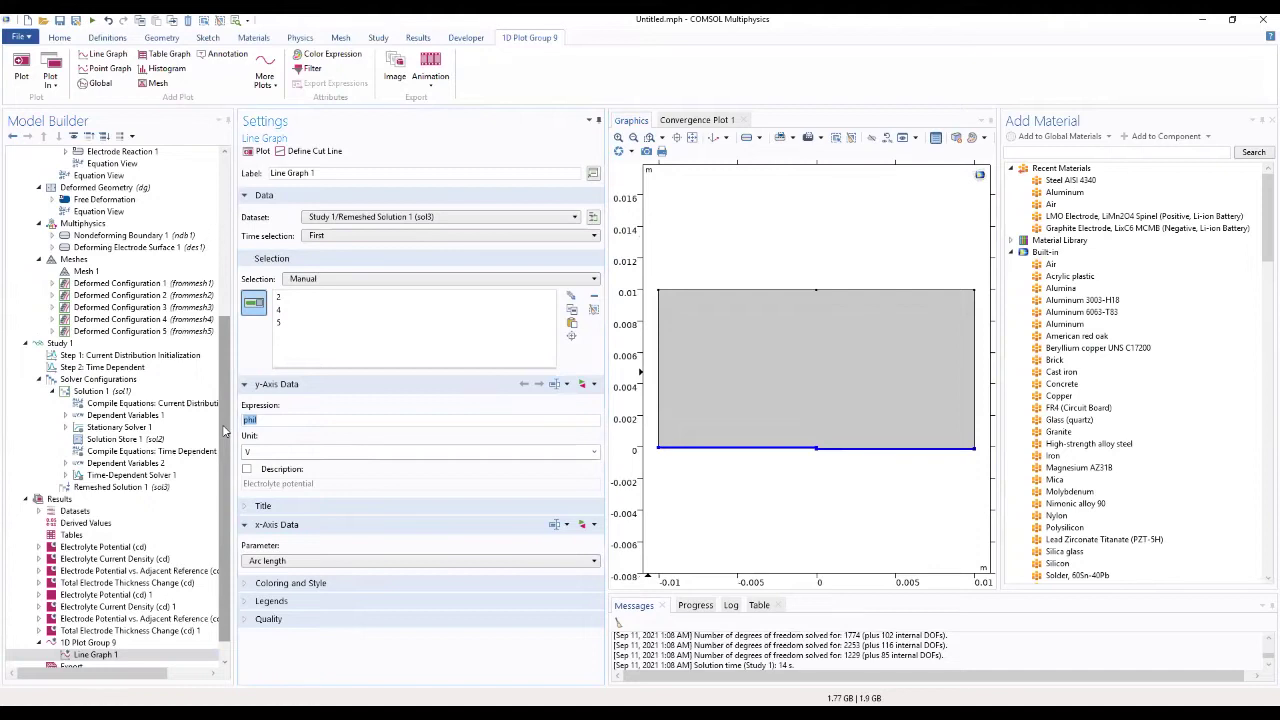
key("BackSpace")
type("cd.")
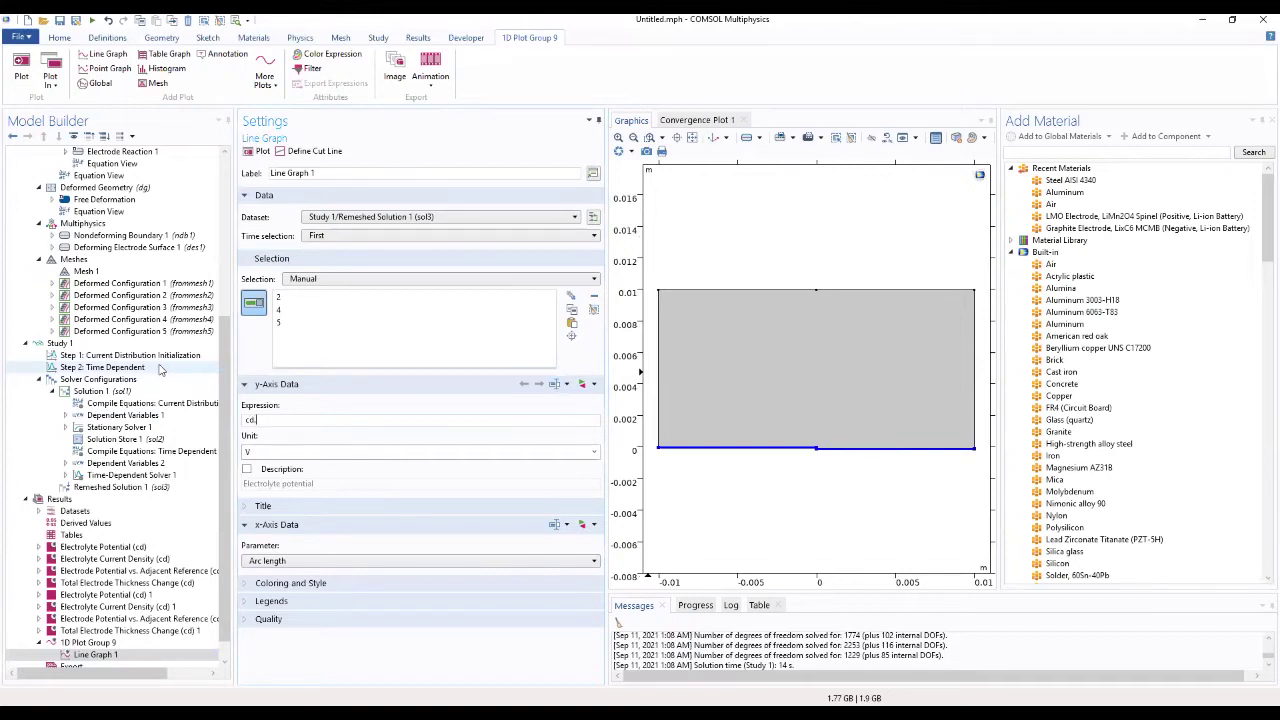
type("iloc_er1")
left_click(418, 404)
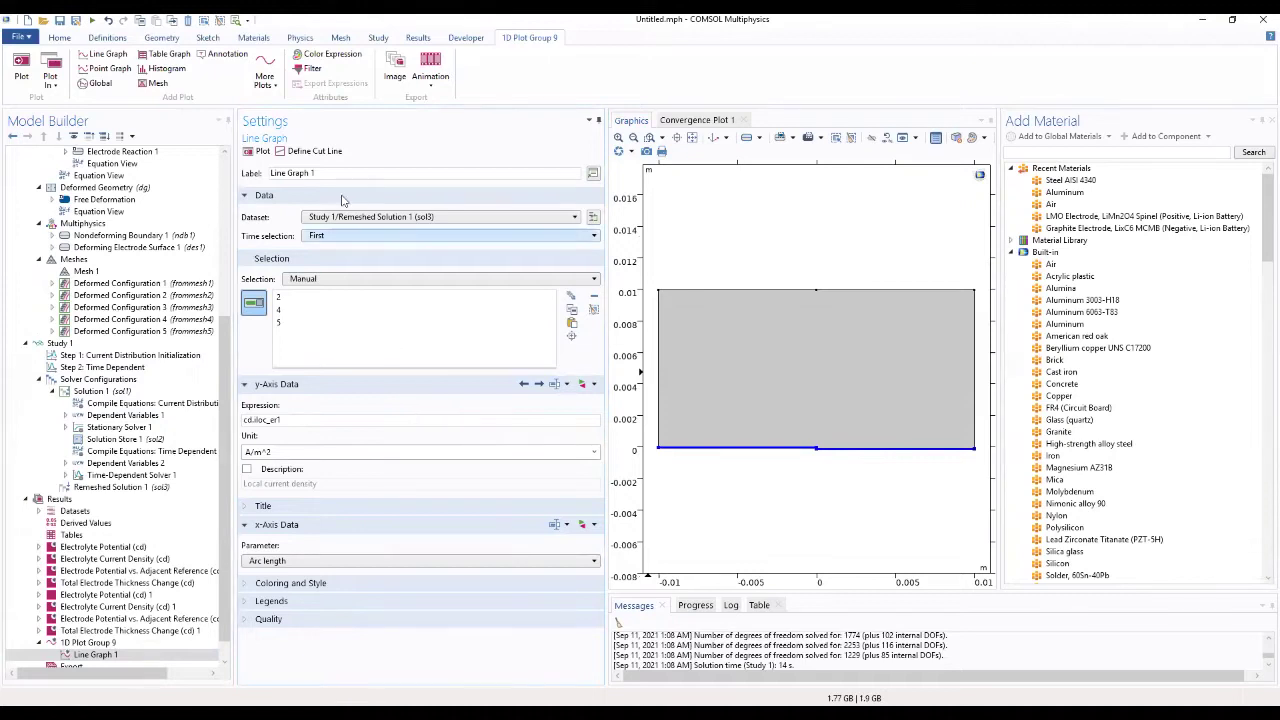
left_click(256, 151)
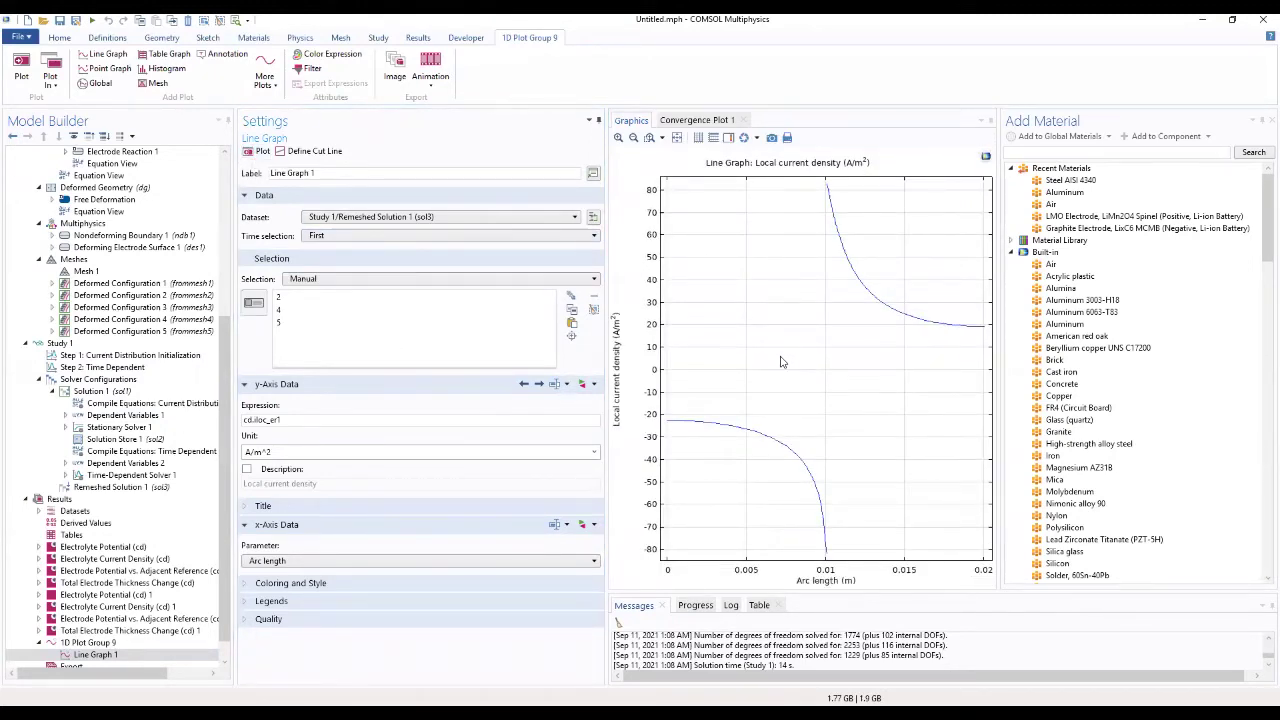
left_click(1262, 121)
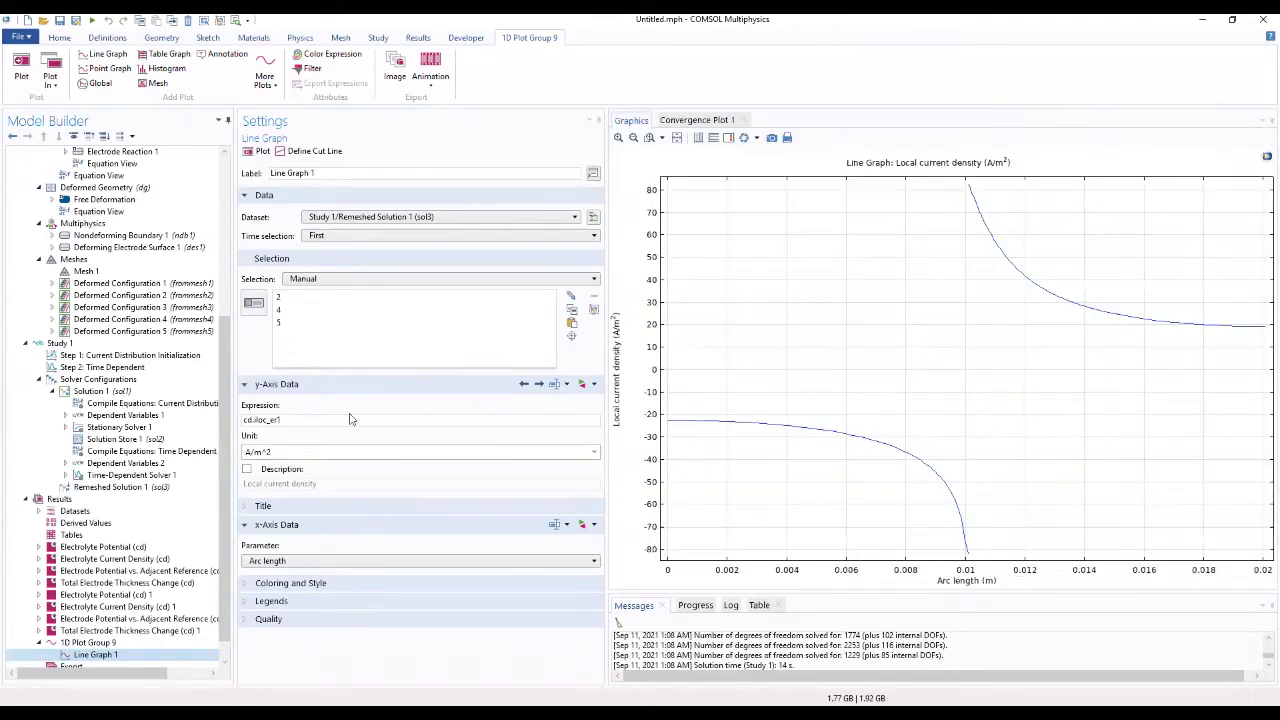
Set the line graph's x-axis parameter to the expression x and replot it
left_click(270, 531)
left_click(272, 533)
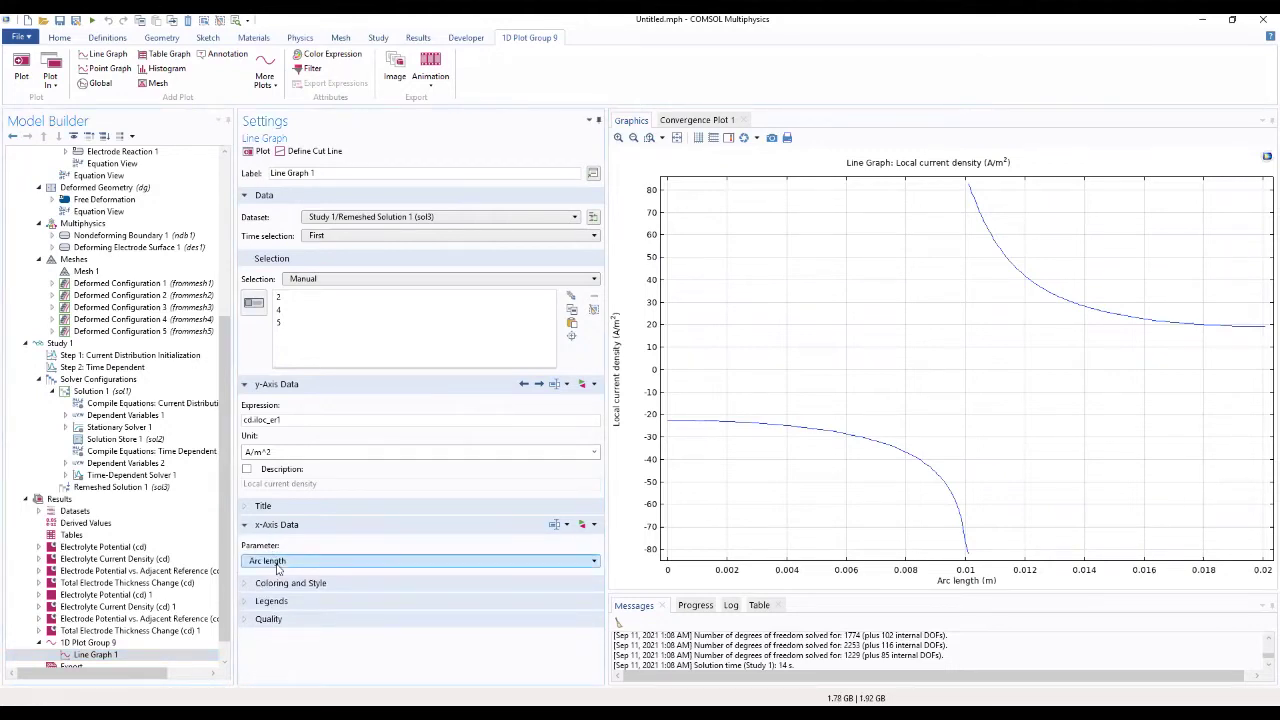
left_click(278, 562)
left_click(278, 600)
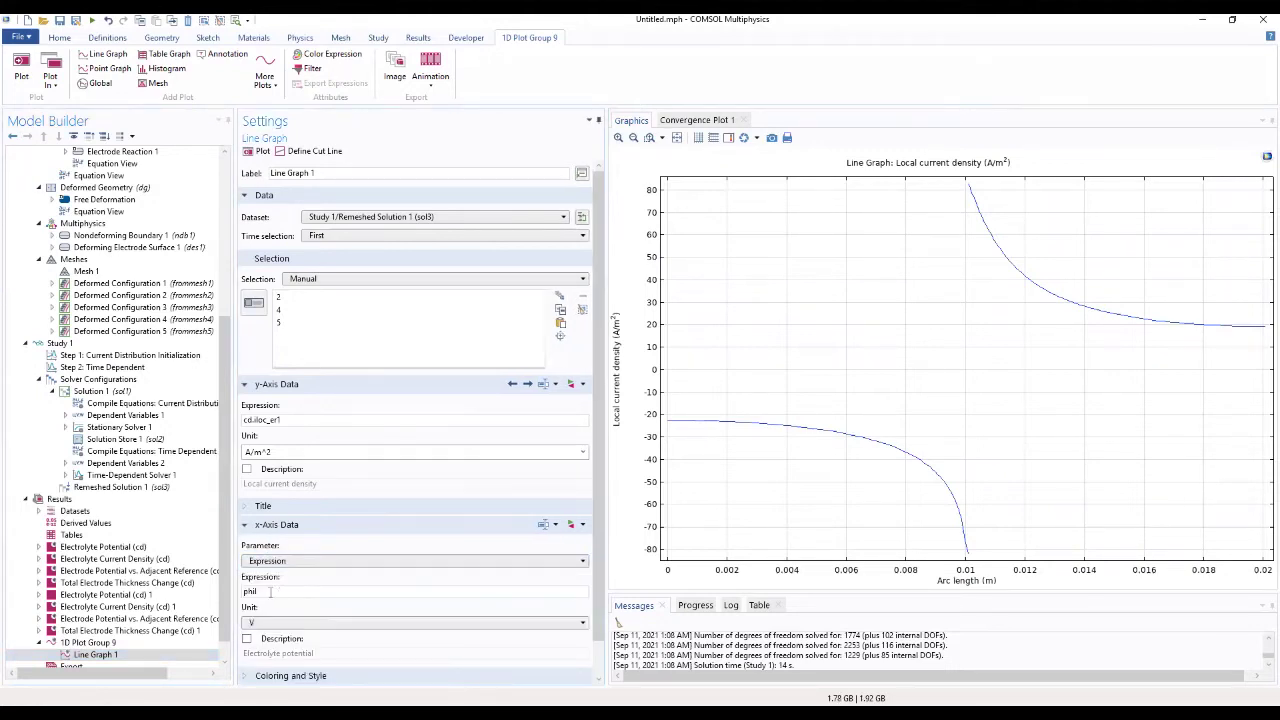
double_click(270, 591)
type("x")
left_click(352, 576)
left_click(260, 151)
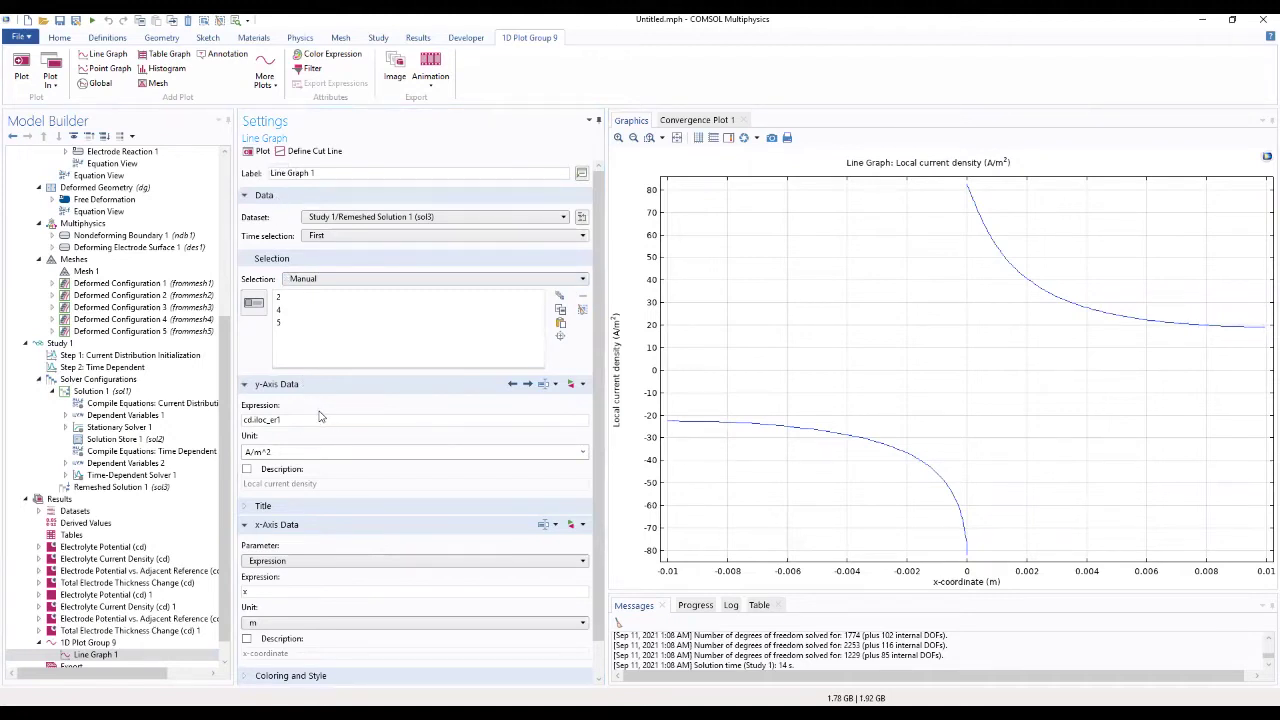
Duplicate the line graph, set the copy's time selection to Last and plot it
left_click(95, 655)
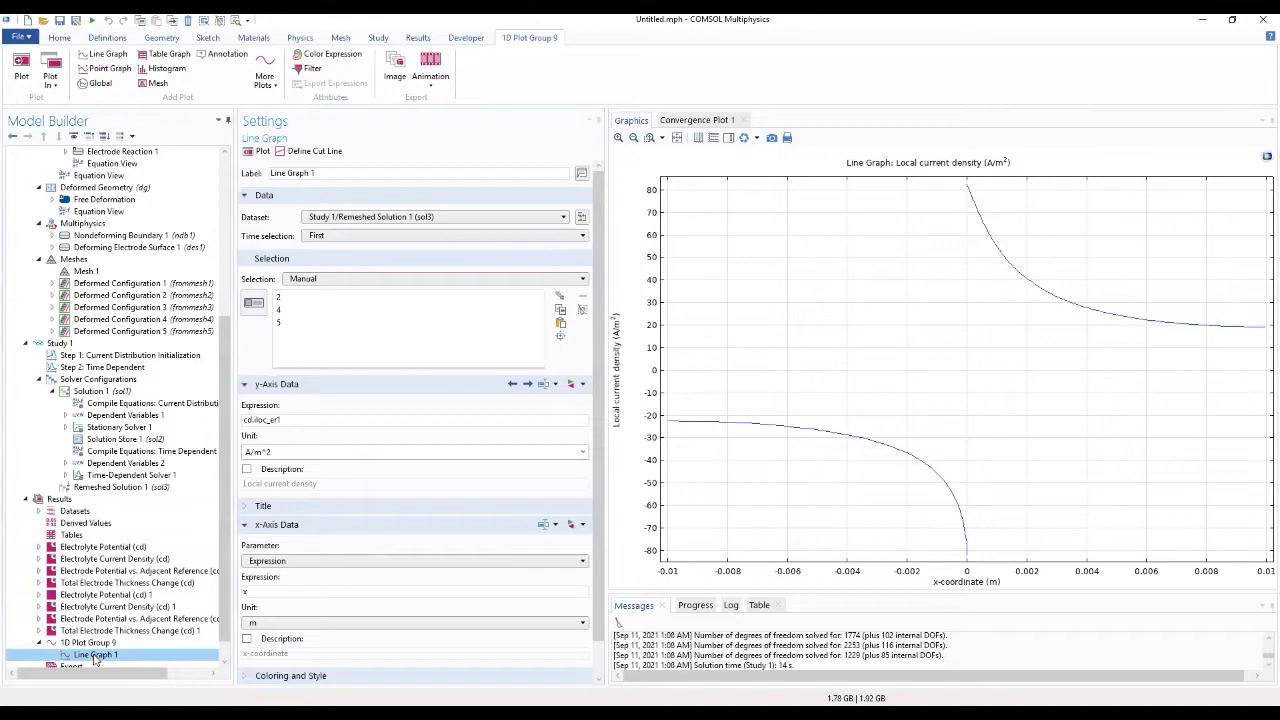
right_click(95, 658)
left_click(142, 547)
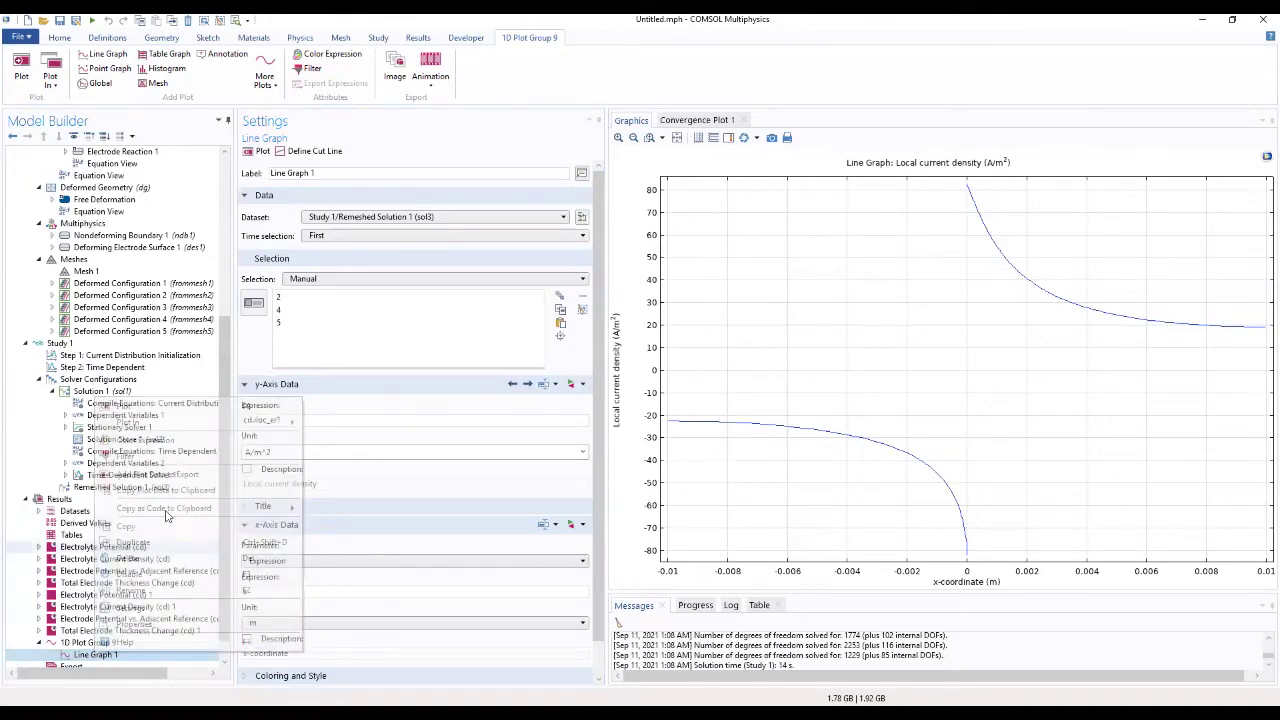
left_click(333, 238)
left_click(316, 275)
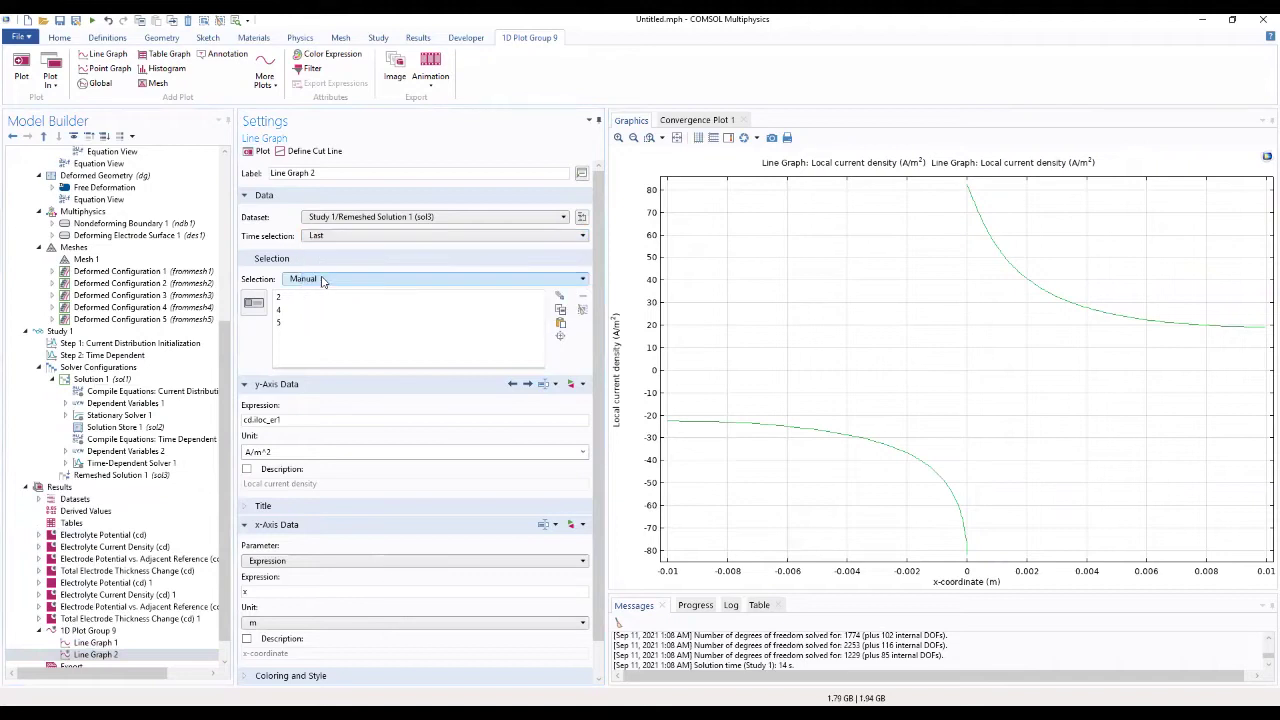
left_click(261, 152)
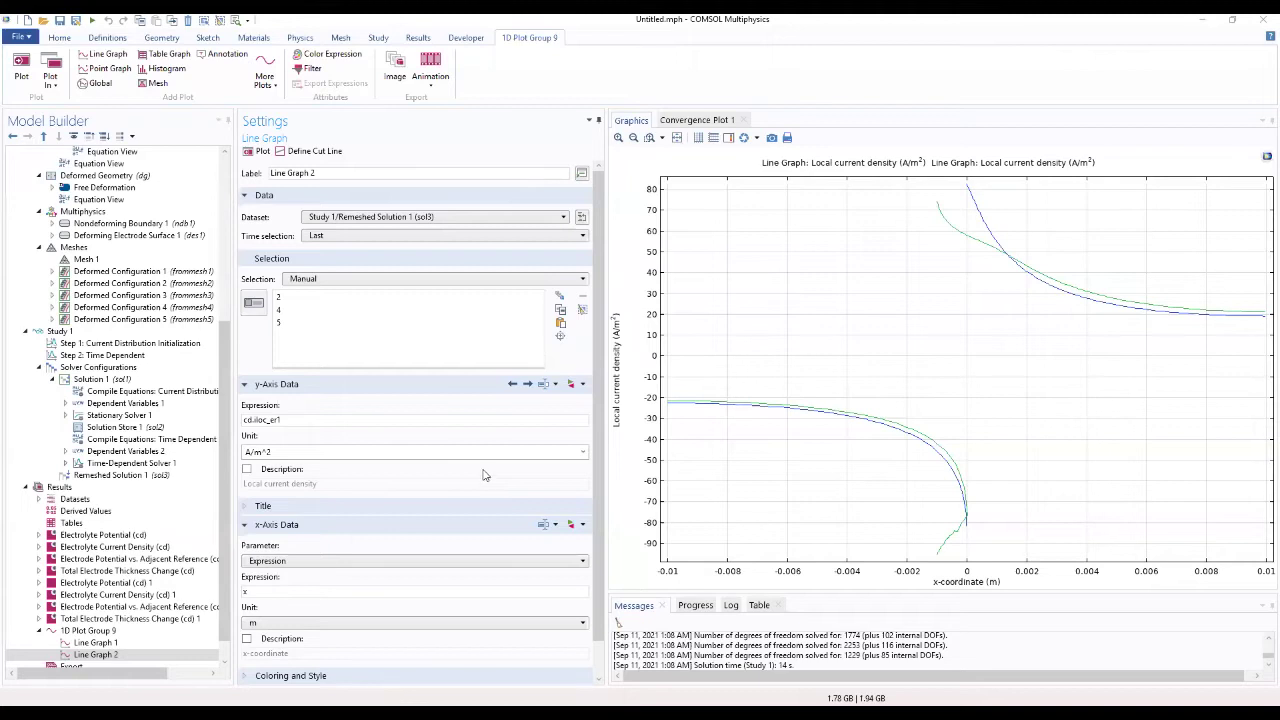
Open the galvanic_corrosion_with_deformation model from the Galvanic_Corrosion folder without saving the current model
left_click(30, 38)
left_click(30, 88)
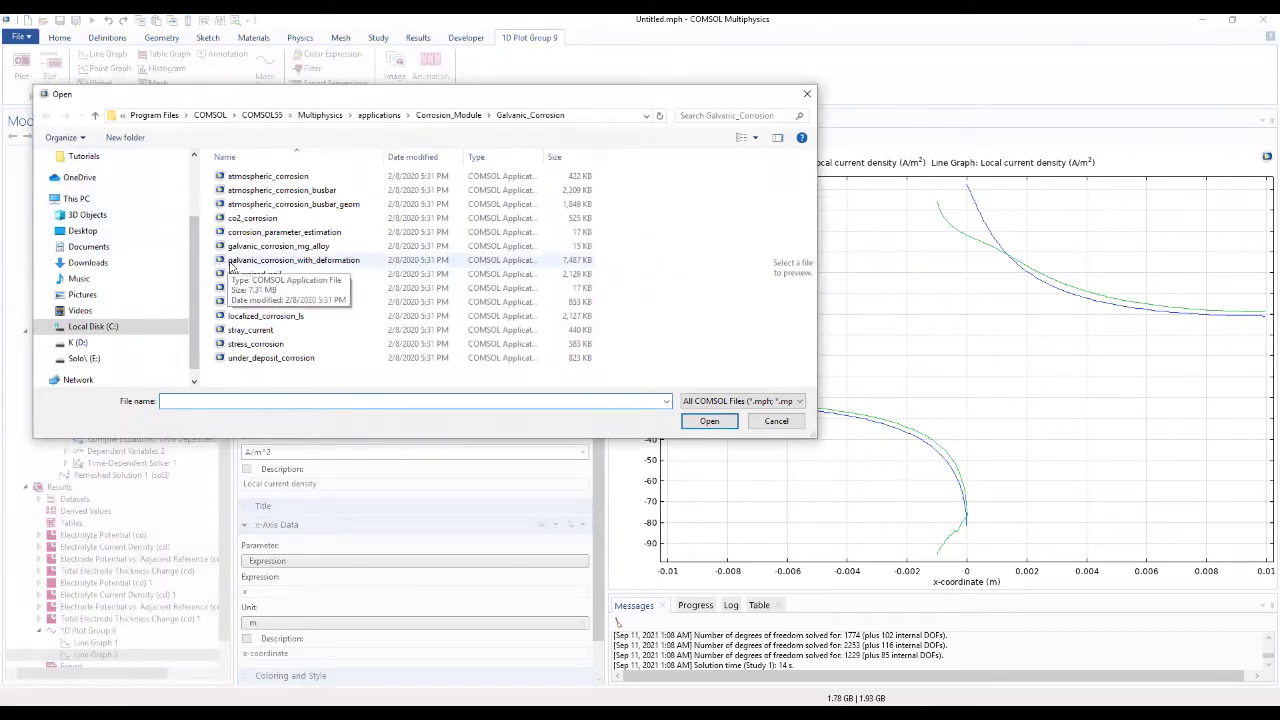
left_click(280, 262)
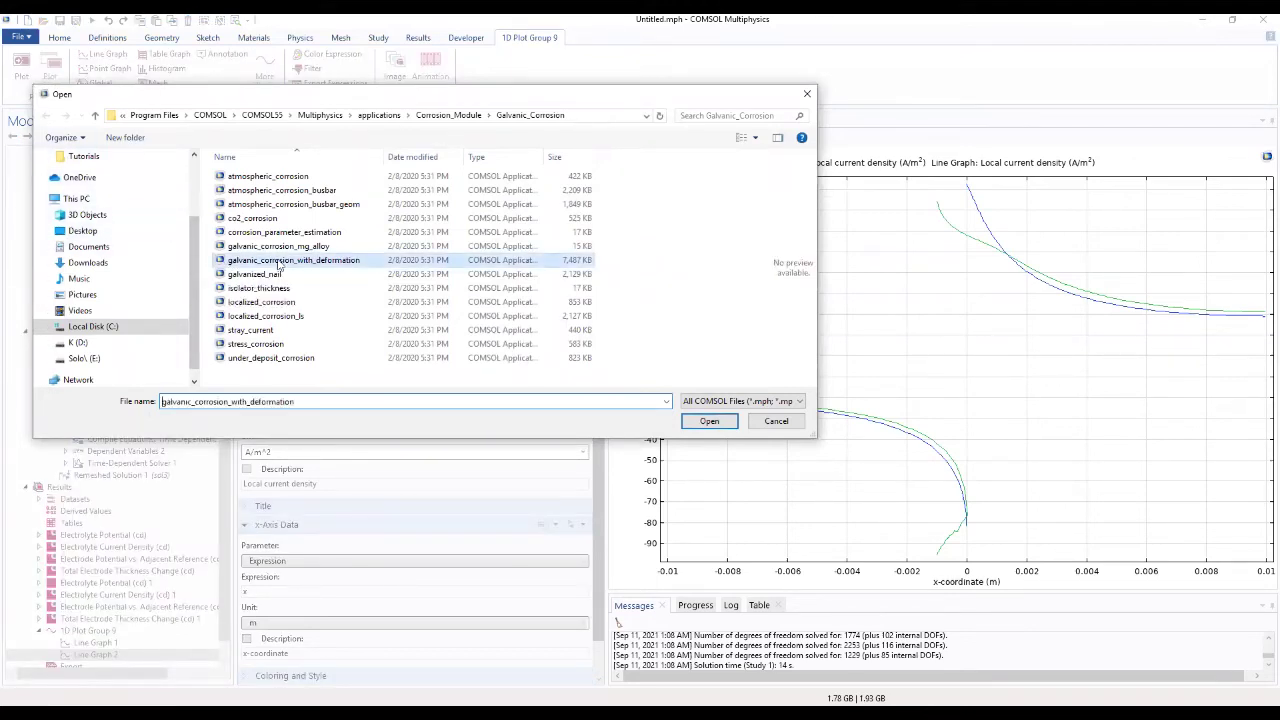
left_click(709, 422)
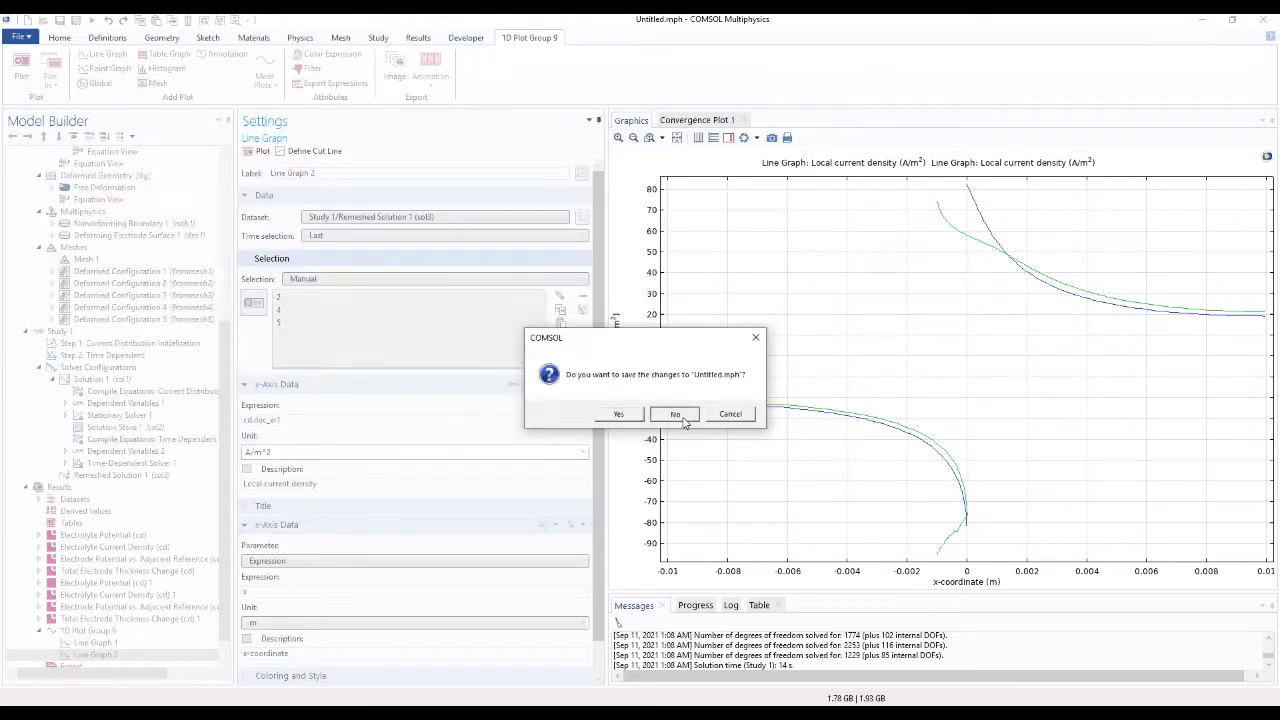
left_click(675, 414)
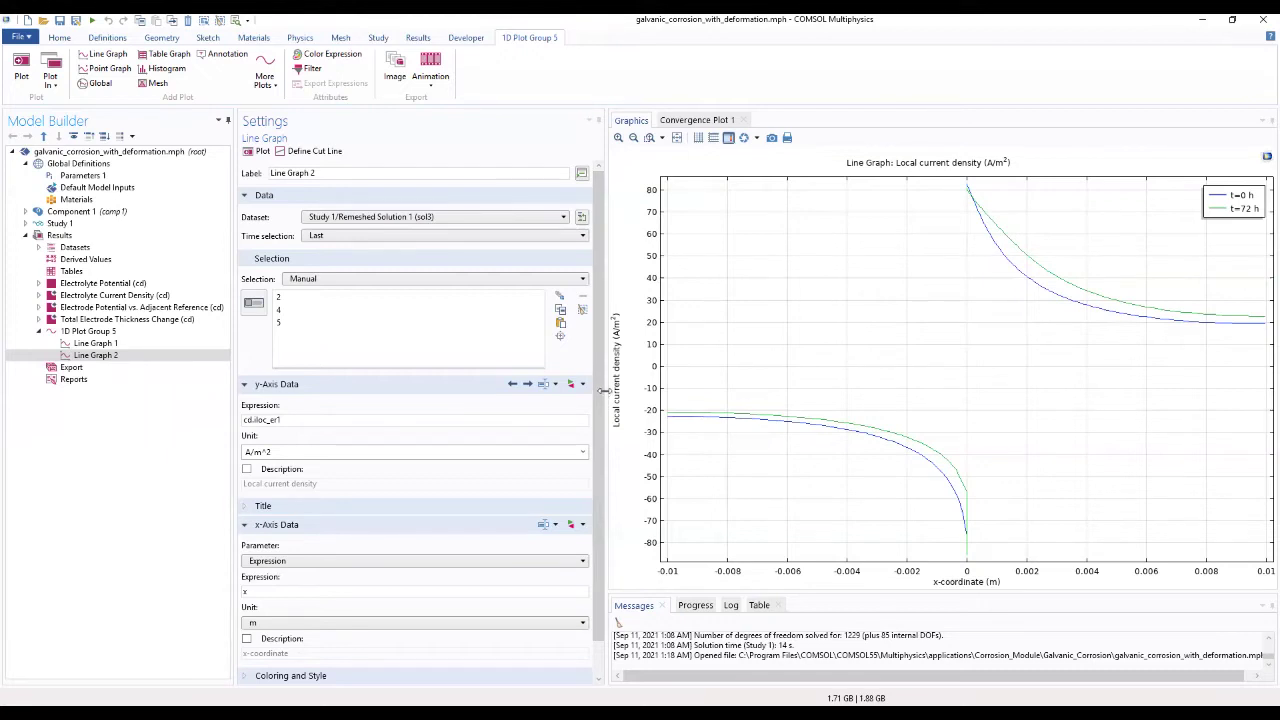
Add the Transport of Diluted Species (tds) physics interface from Chemical Species Transport to Component 1
left_click(60, 38)
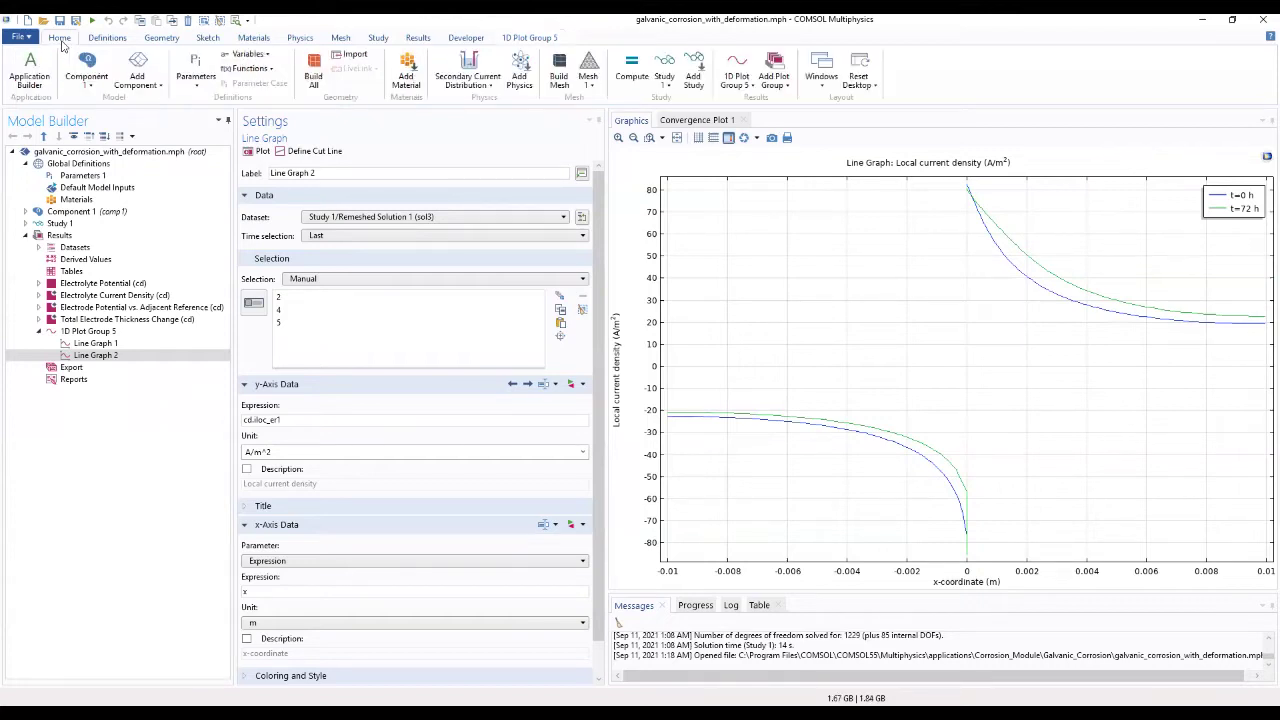
left_click(300, 38)
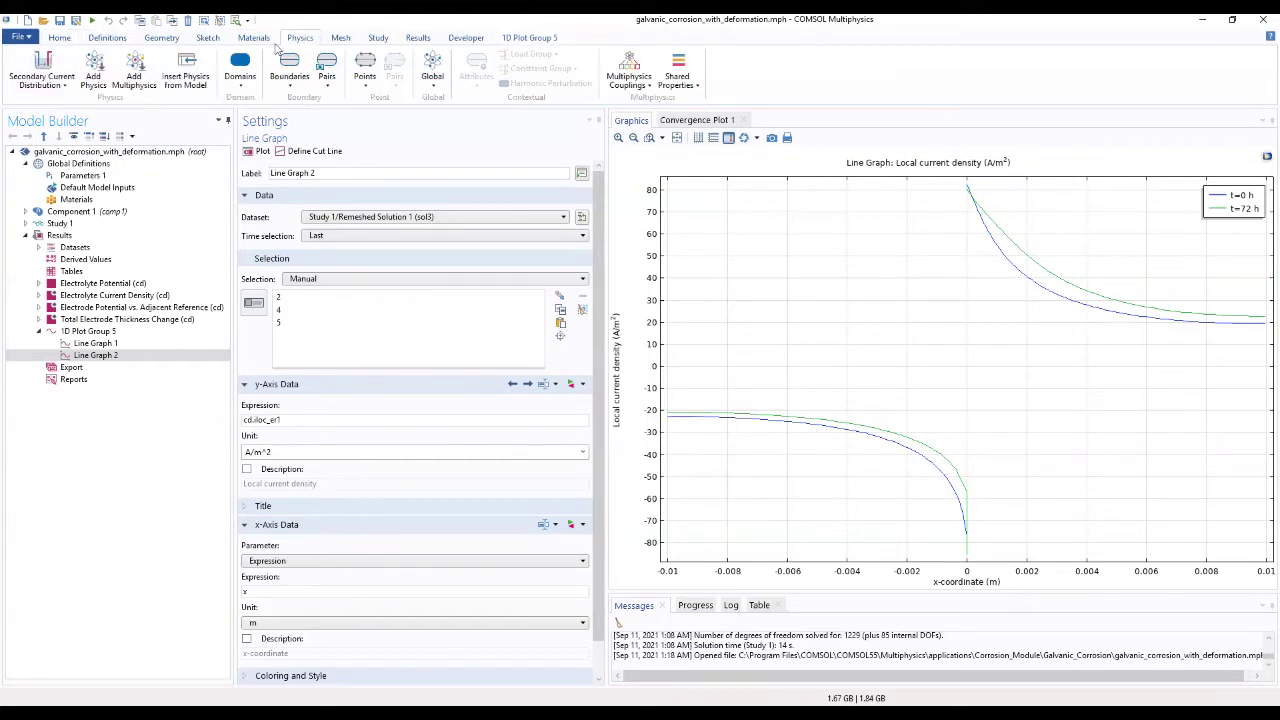
left_click(99, 86)
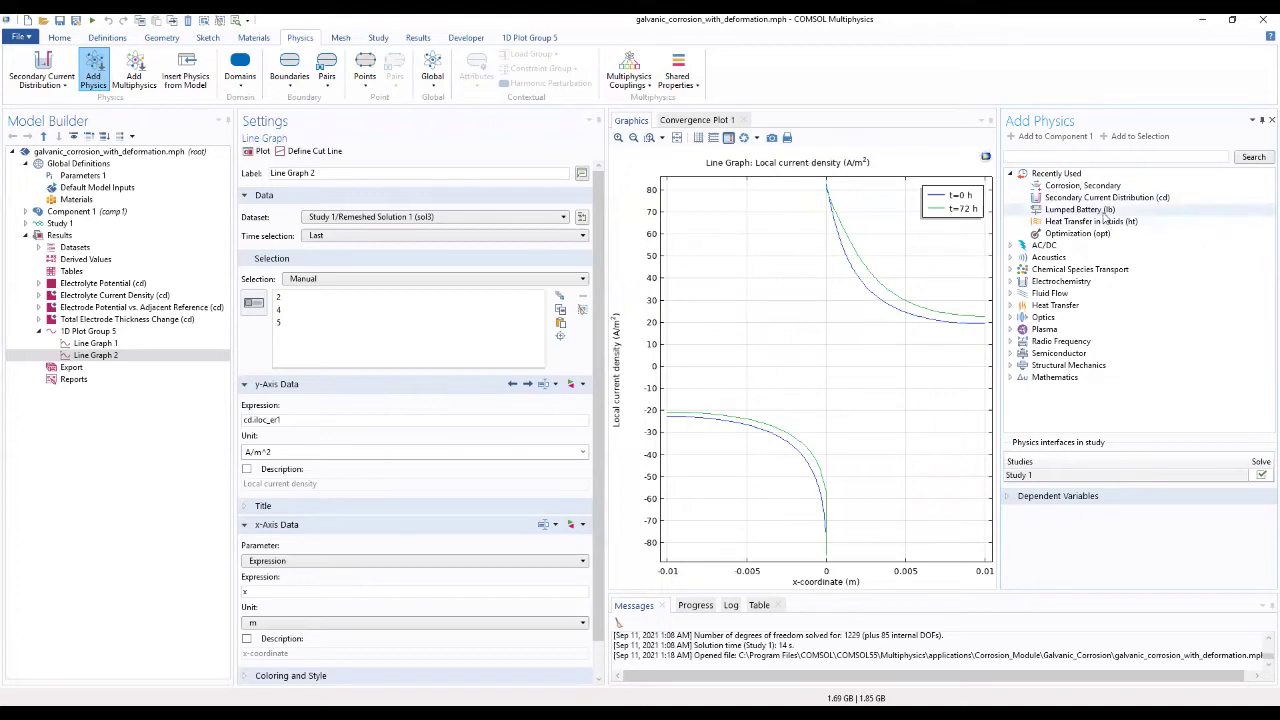
left_click(1010, 271)
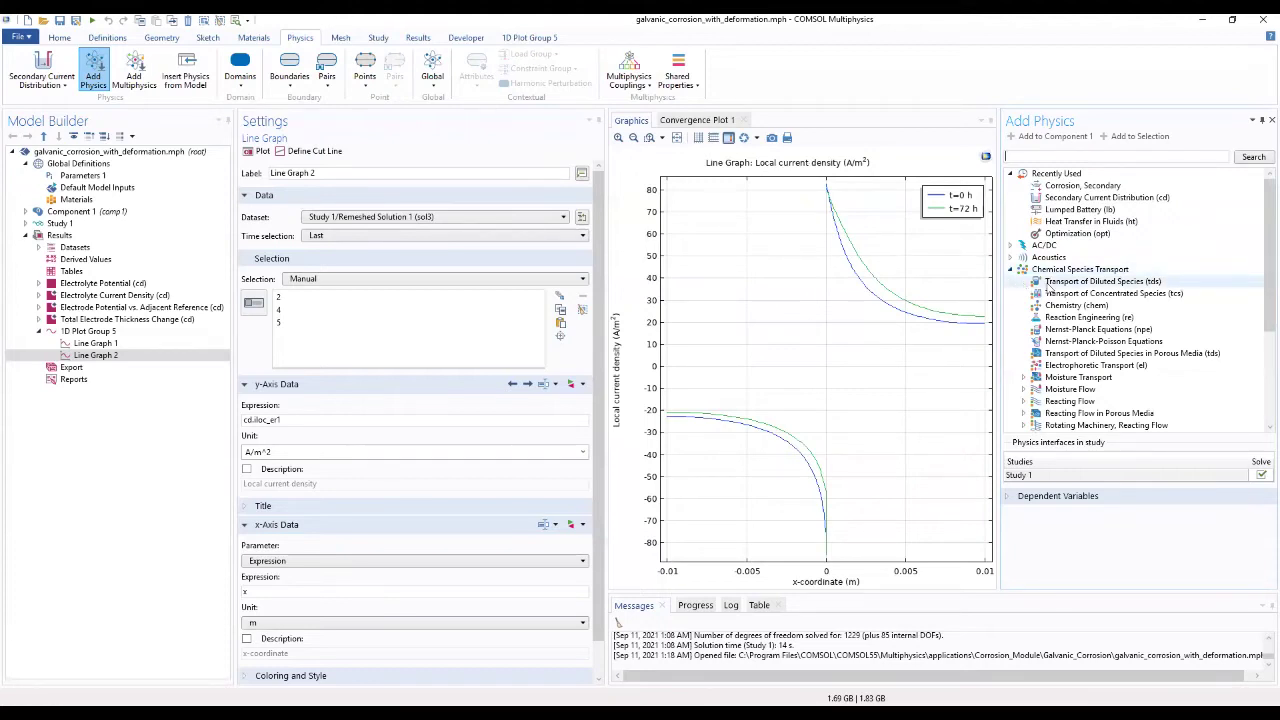
left_click(1049, 285)
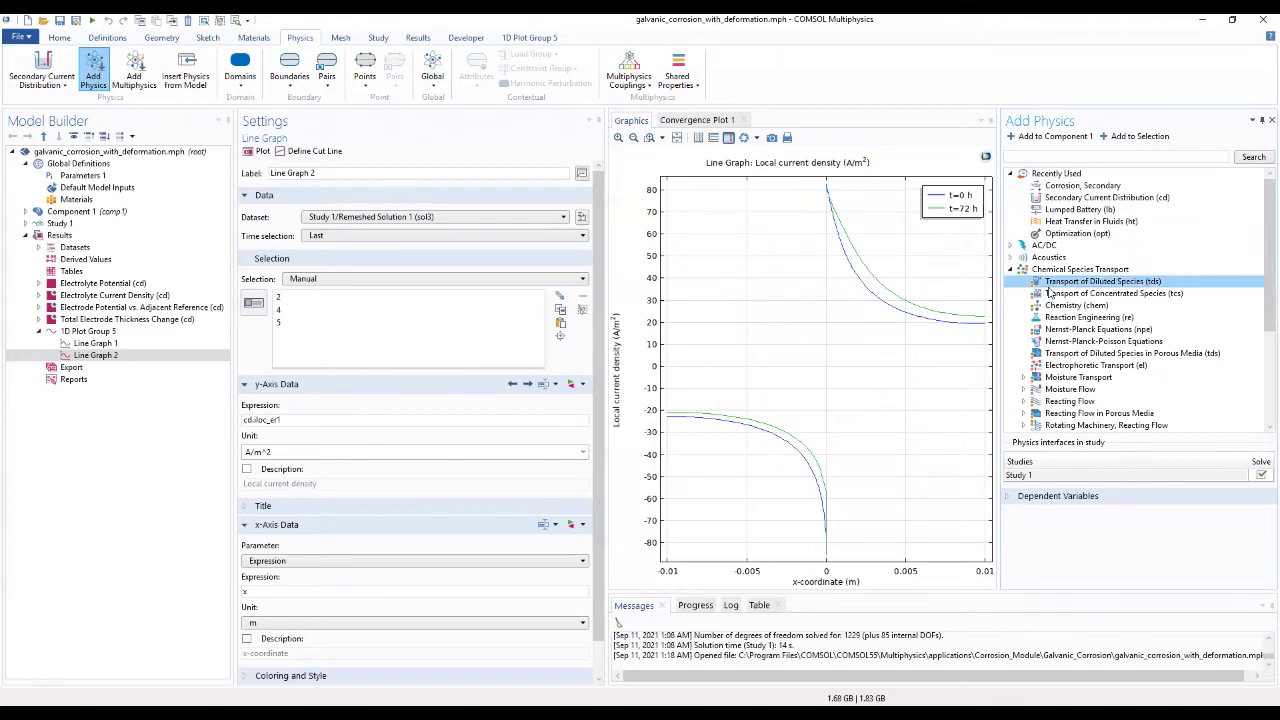
double_click(1100, 283)
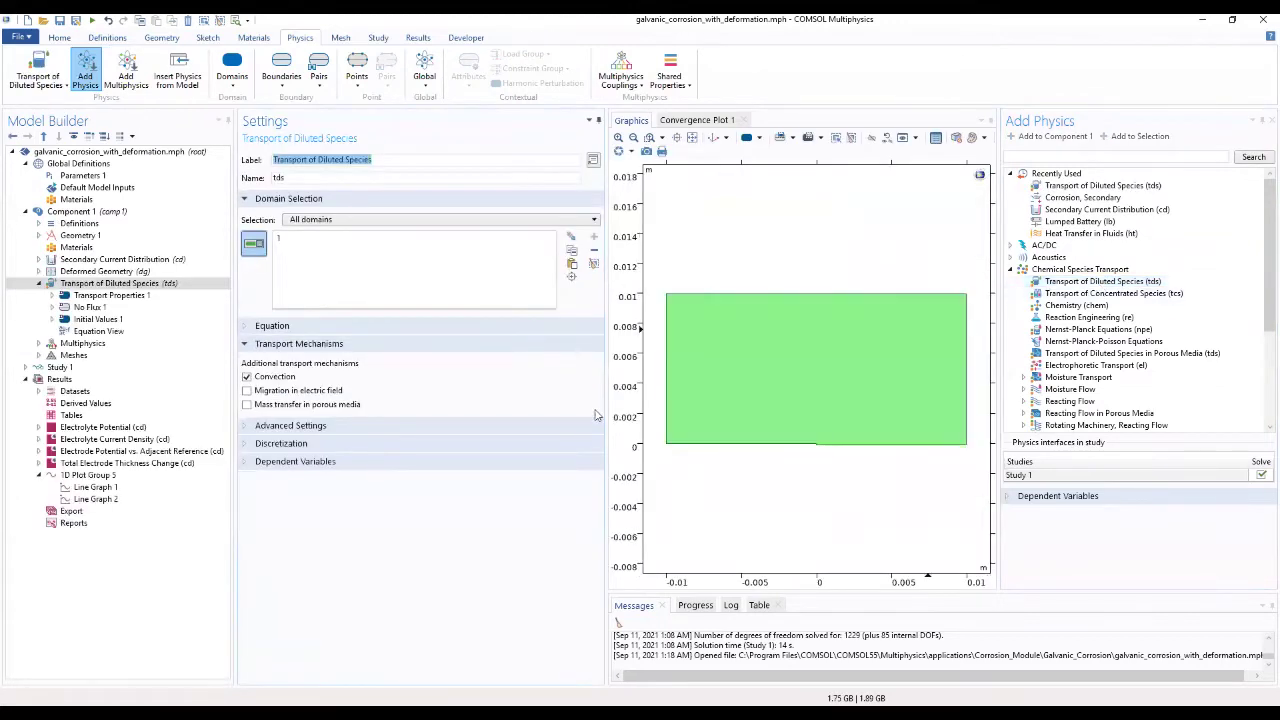
Define two species for Transport of Diluted Species and name their concentrations cMg and cOH
left_click(464, 464)
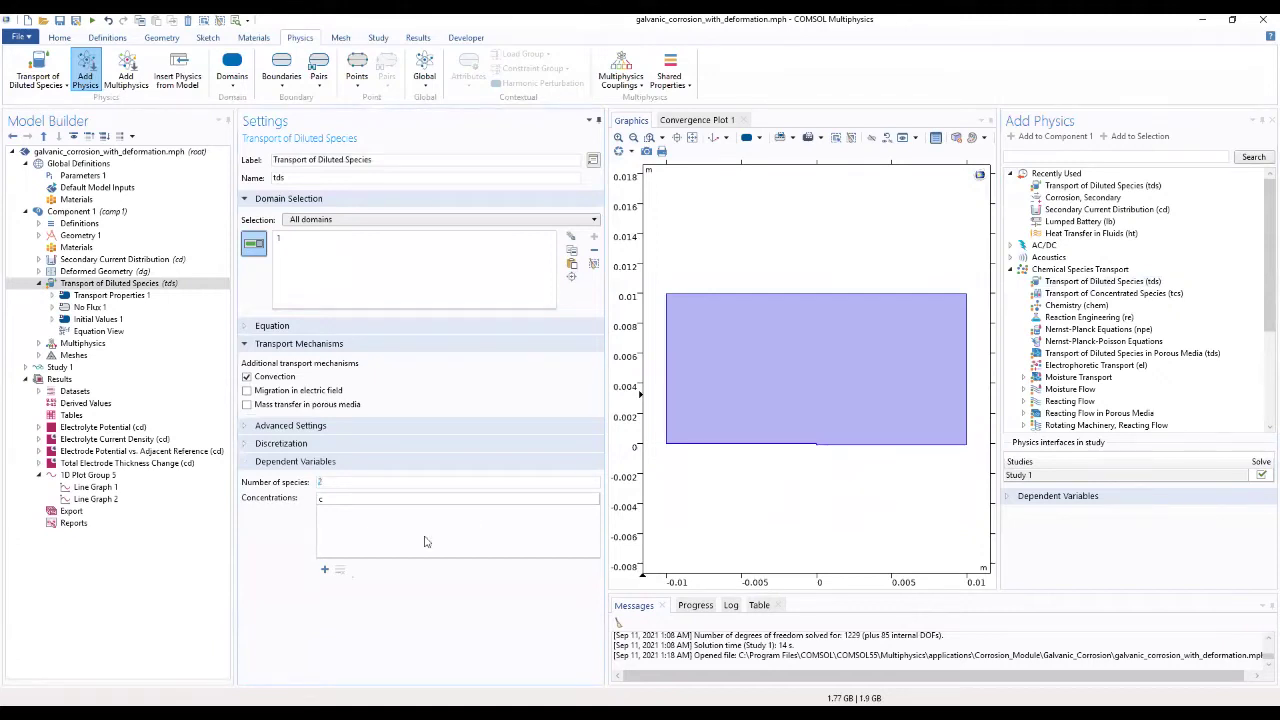
double_click(350, 498)
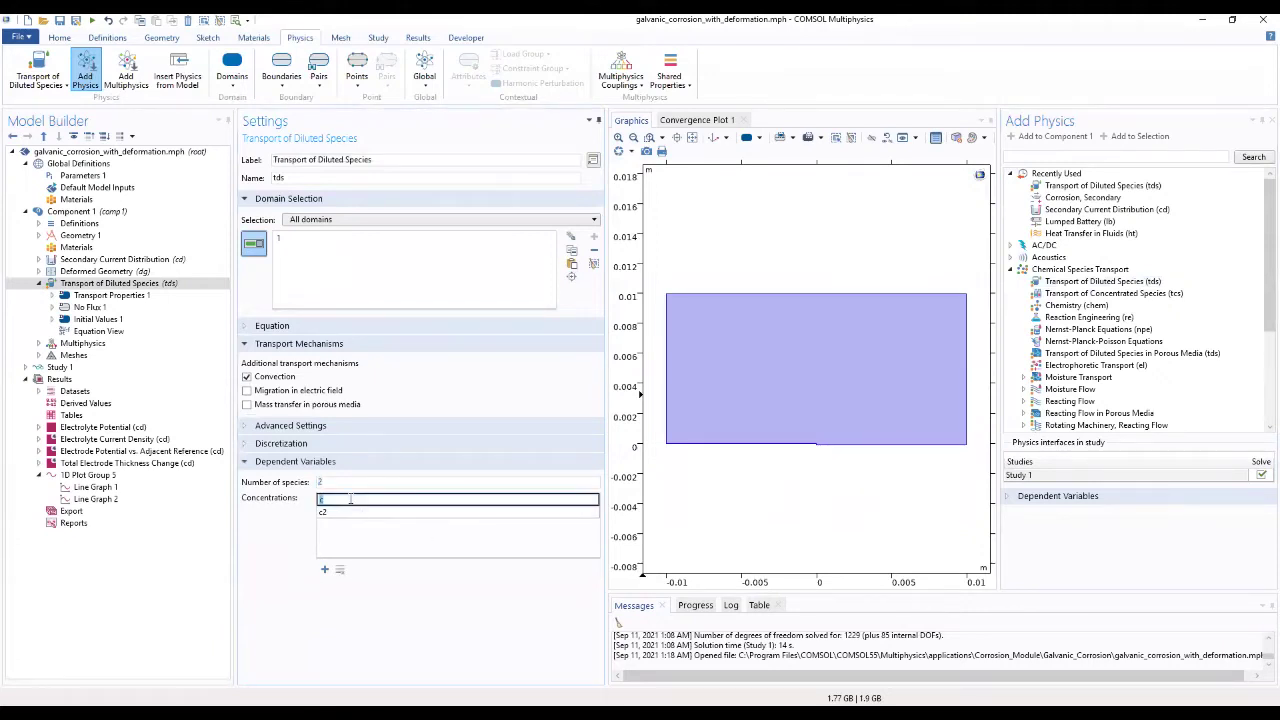
type("cMg")
left_click(265, 527)
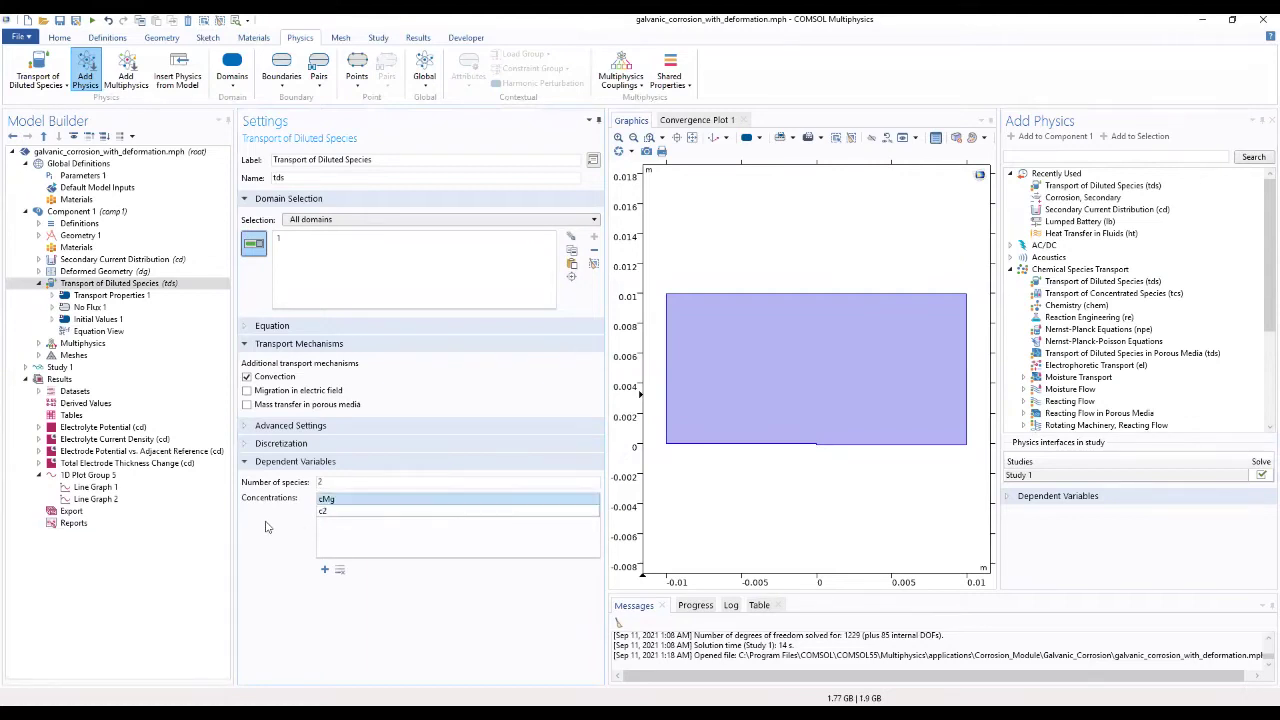
left_click(330, 512)
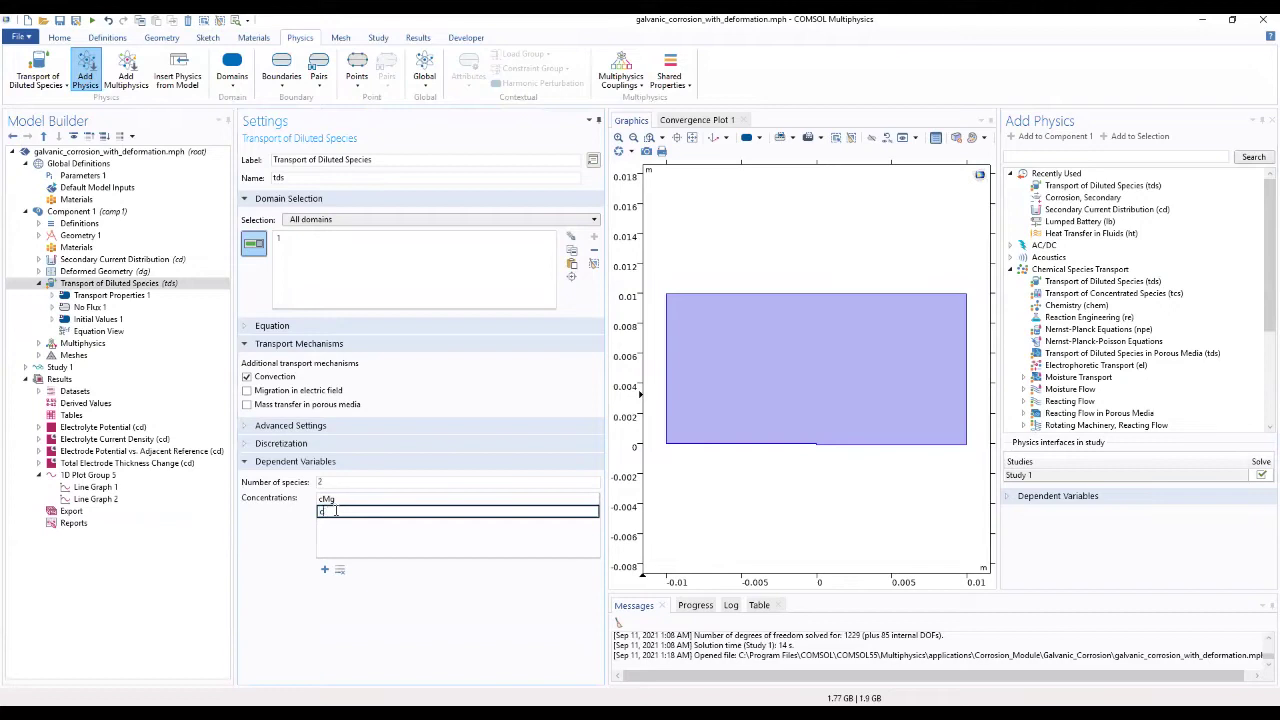
type("OH")
left_click(282, 562)
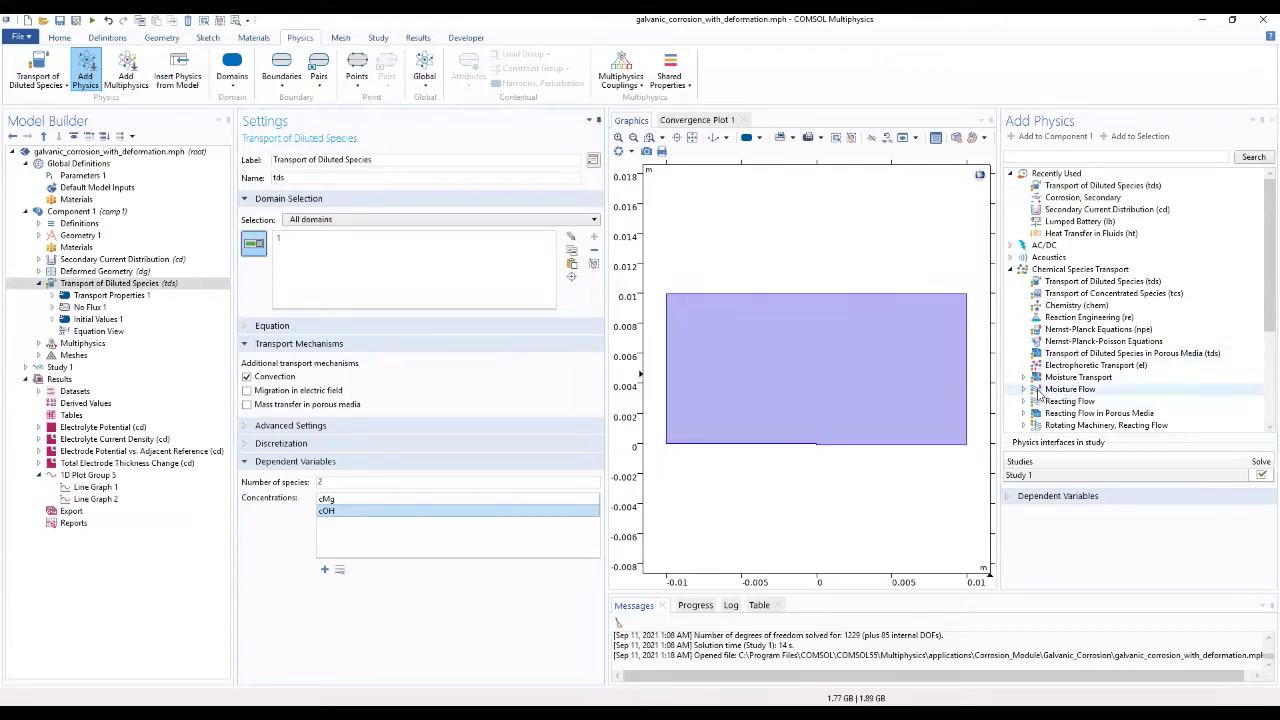
Add the Level Set (ls) interface from Moving Interface under Mathematics to Component 1
scroll(1037, 395, "down", 1)
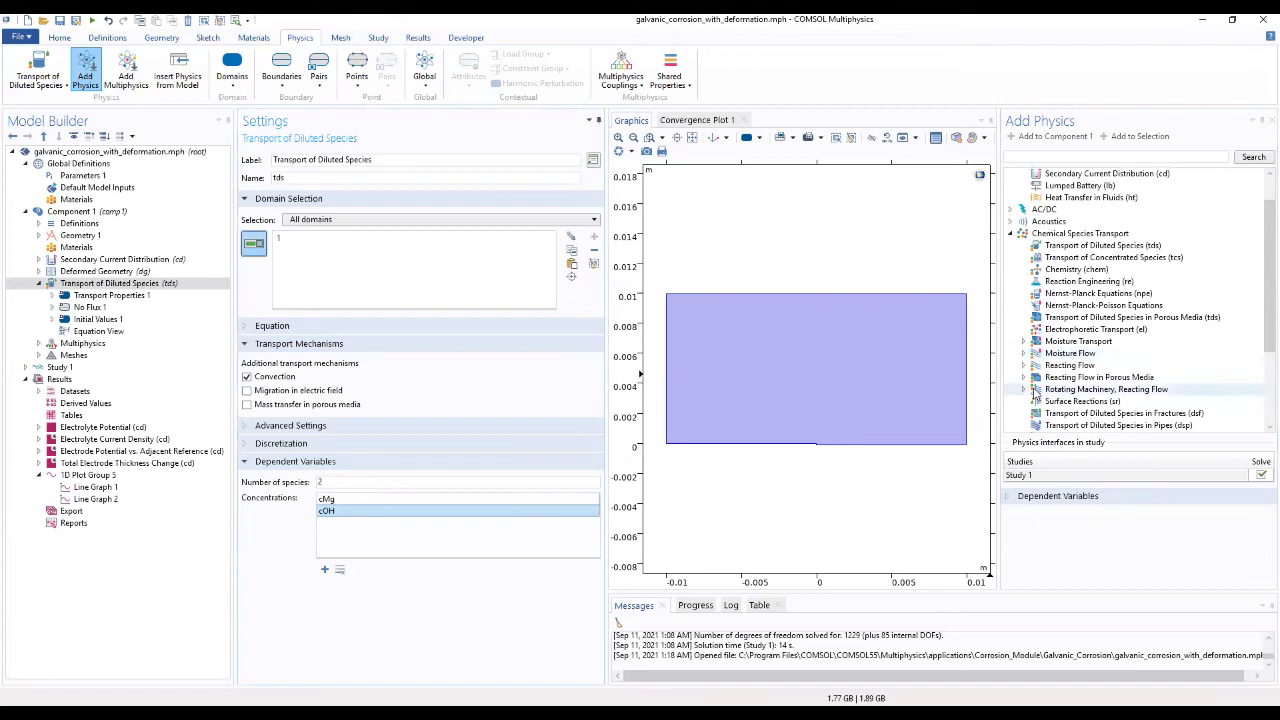
scroll(1037, 395, "down", 2)
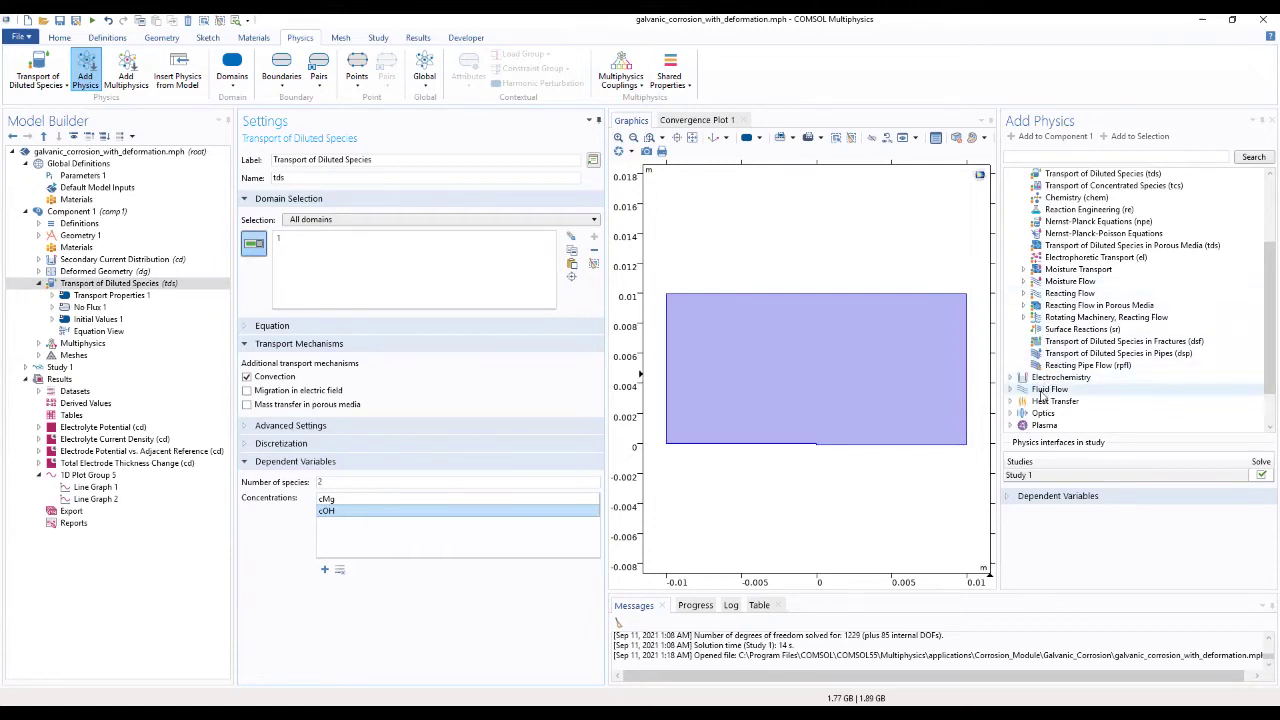
scroll(1040, 395, "up", 2)
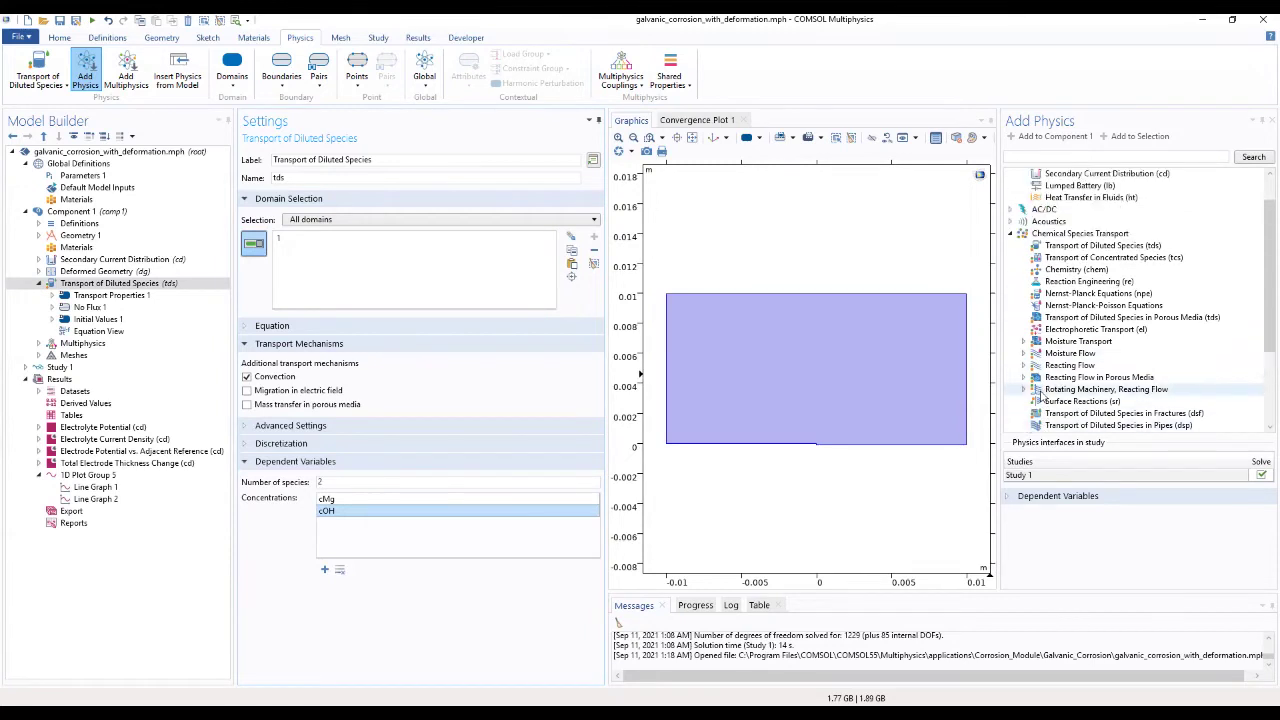
left_click(1011, 233)
left_click(1011, 377)
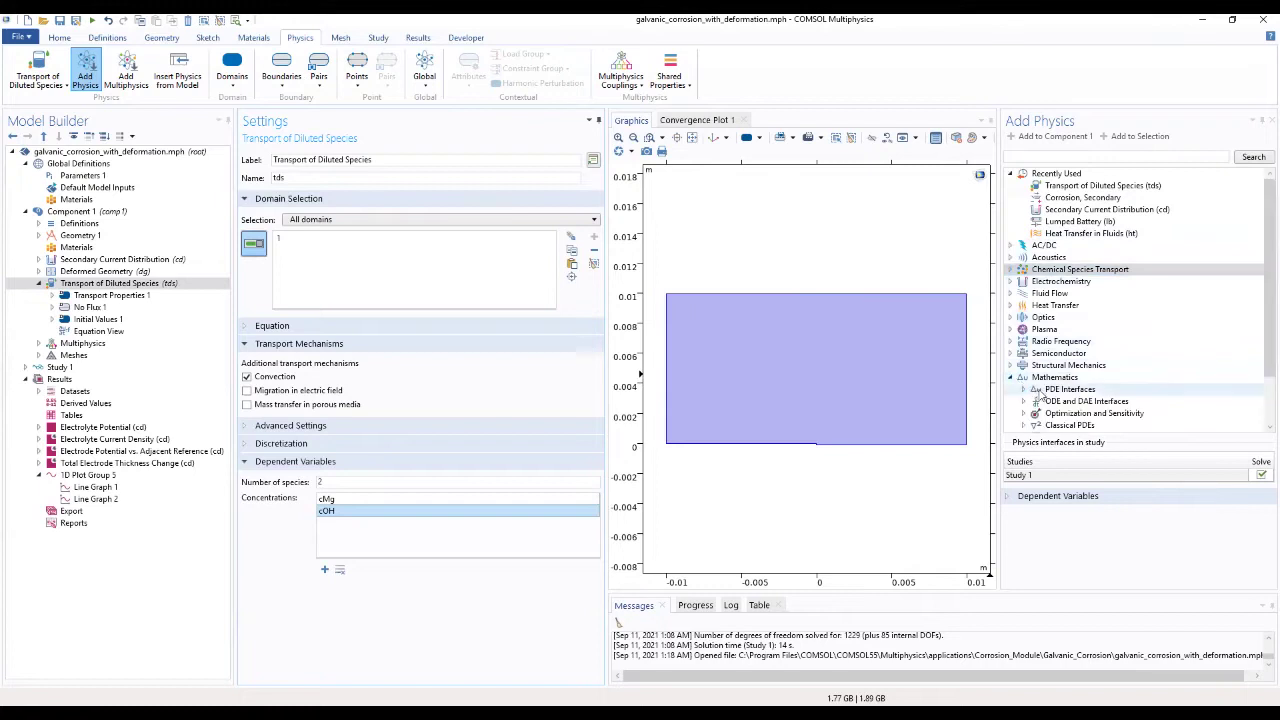
scroll(1040, 395, "down", 2)
left_click(1024, 378)
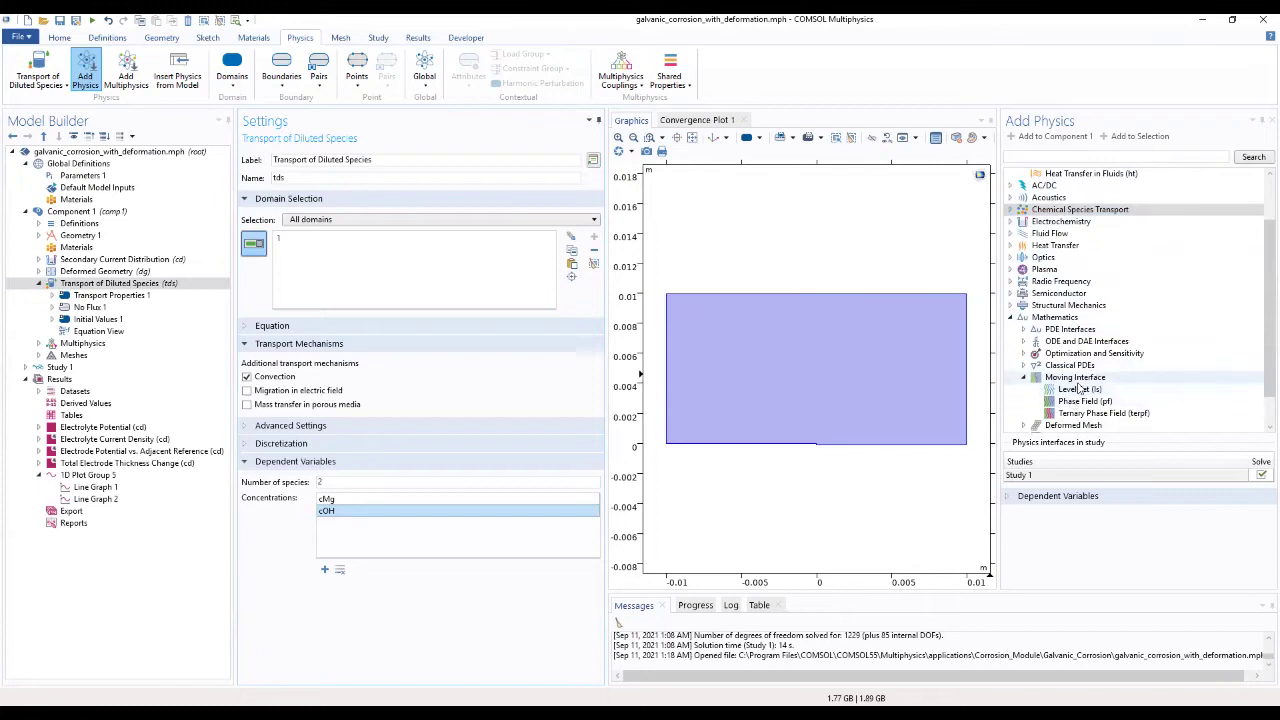
double_click(1080, 390)
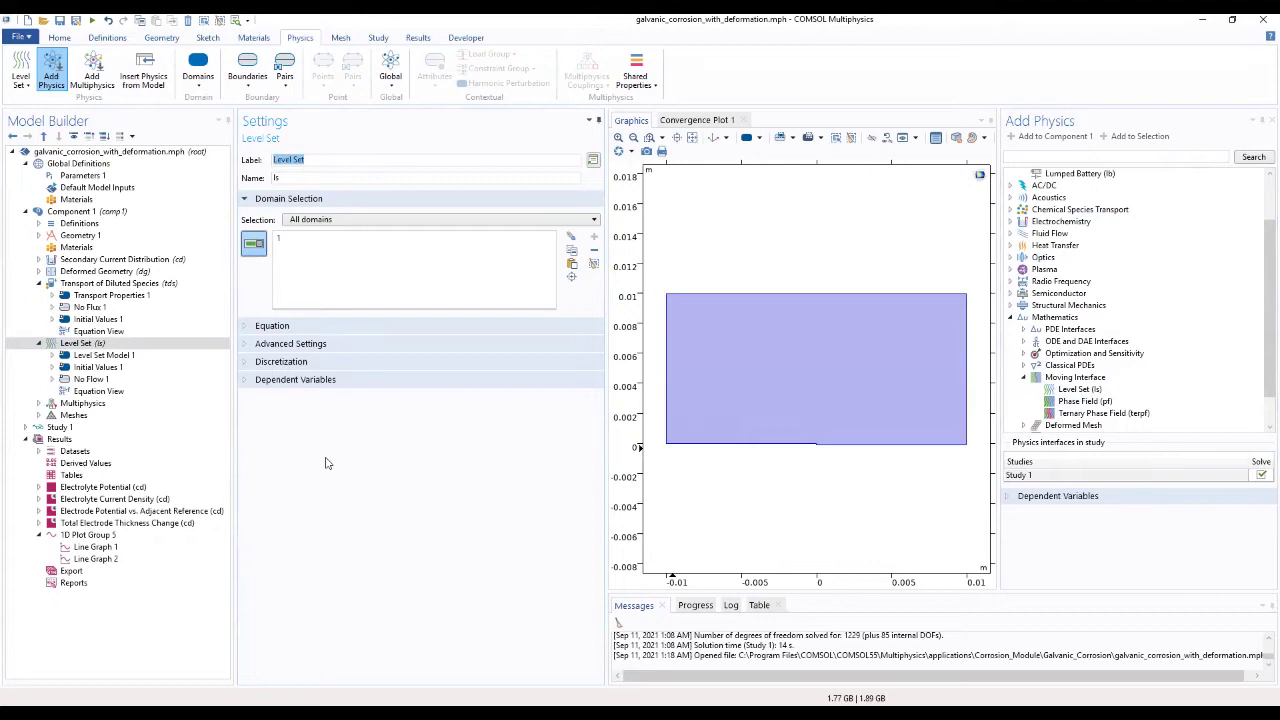
Load the under_deposit_corrosion_parameters text file into Parameters 1
left_click(86, 177)
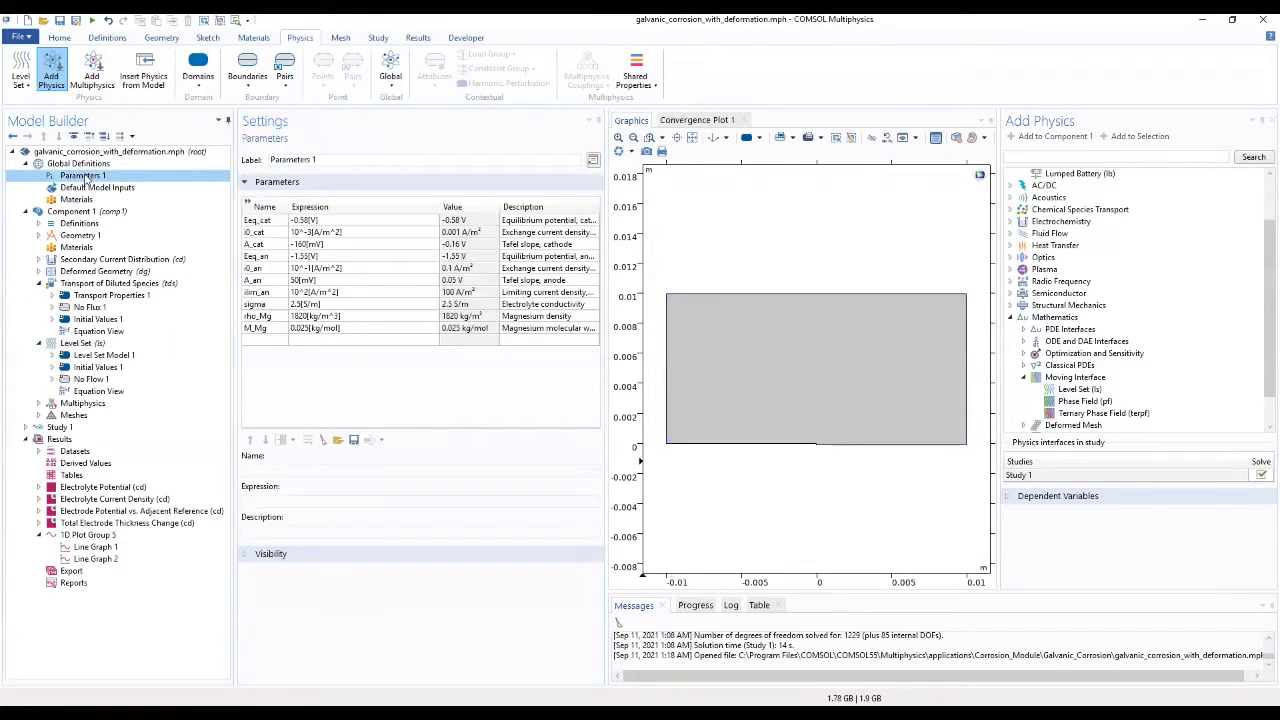
left_click(339, 441)
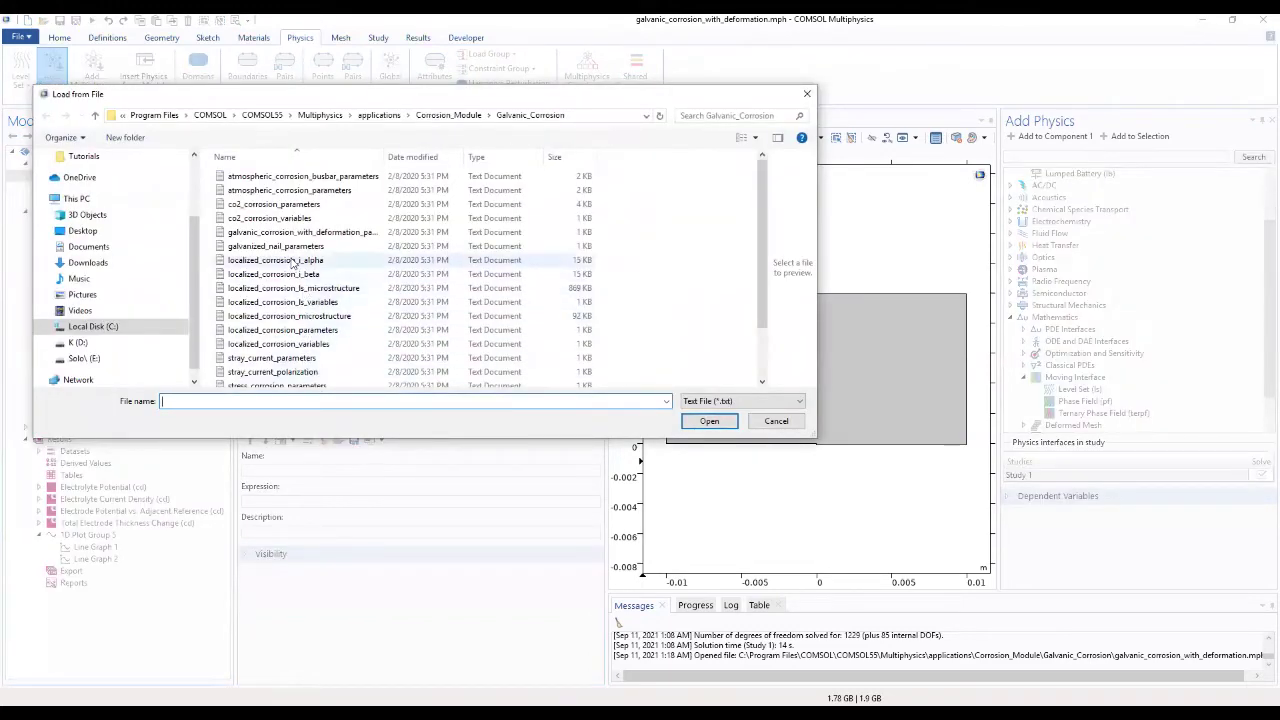
scroll(292, 262, "down", 2)
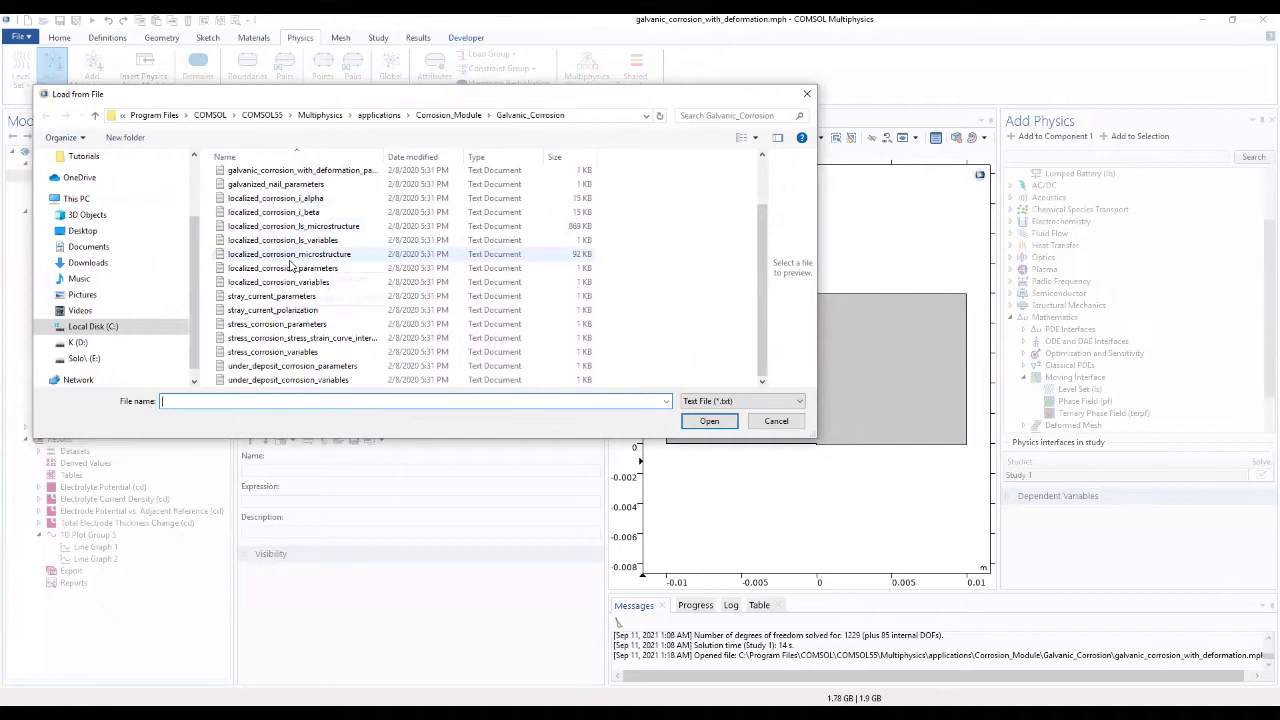
left_click(331, 369)
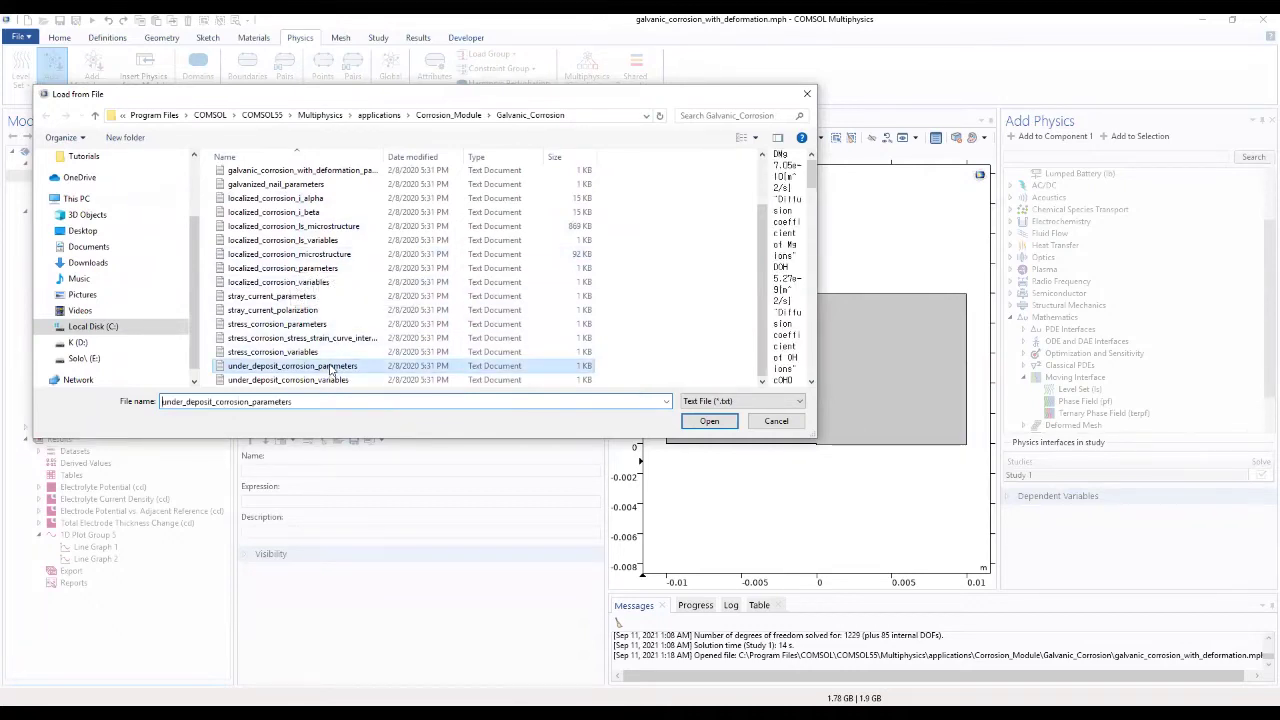
left_click(709, 421)
scroll(601, 298, "down", 4)
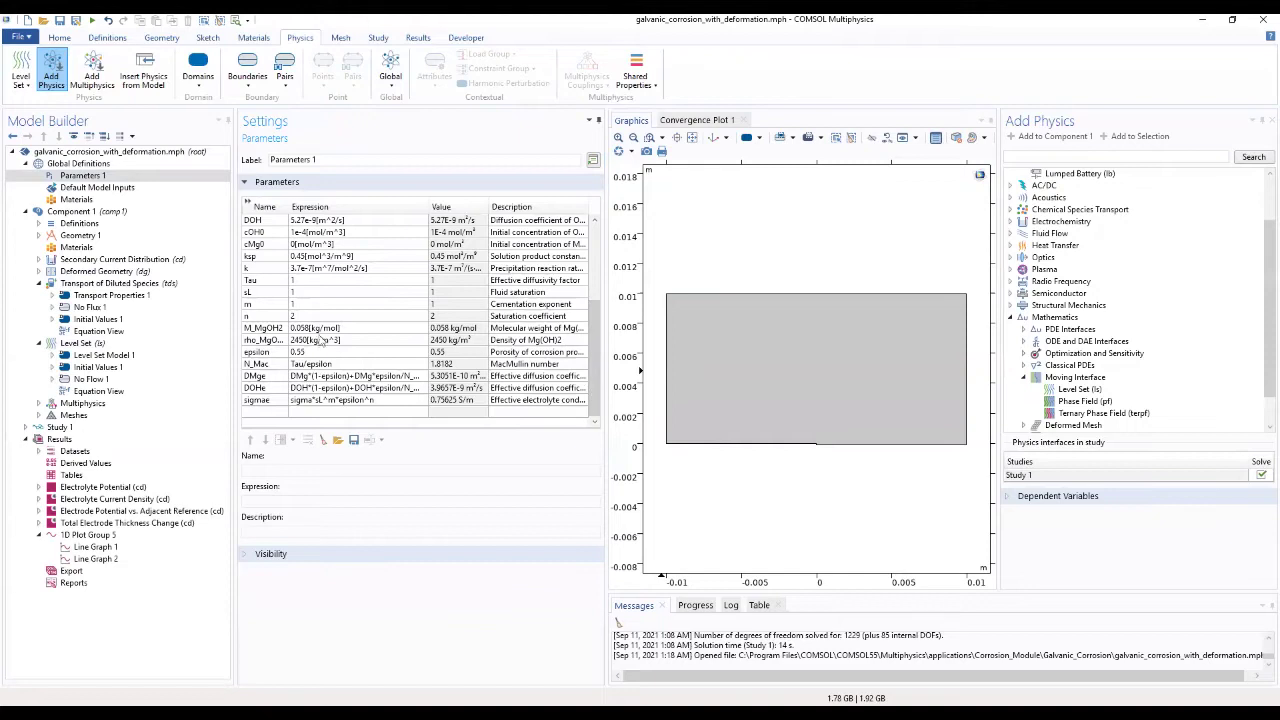
Add a Step function to the component definitions and set its transition zone size to 0.001
left_click(96, 225)
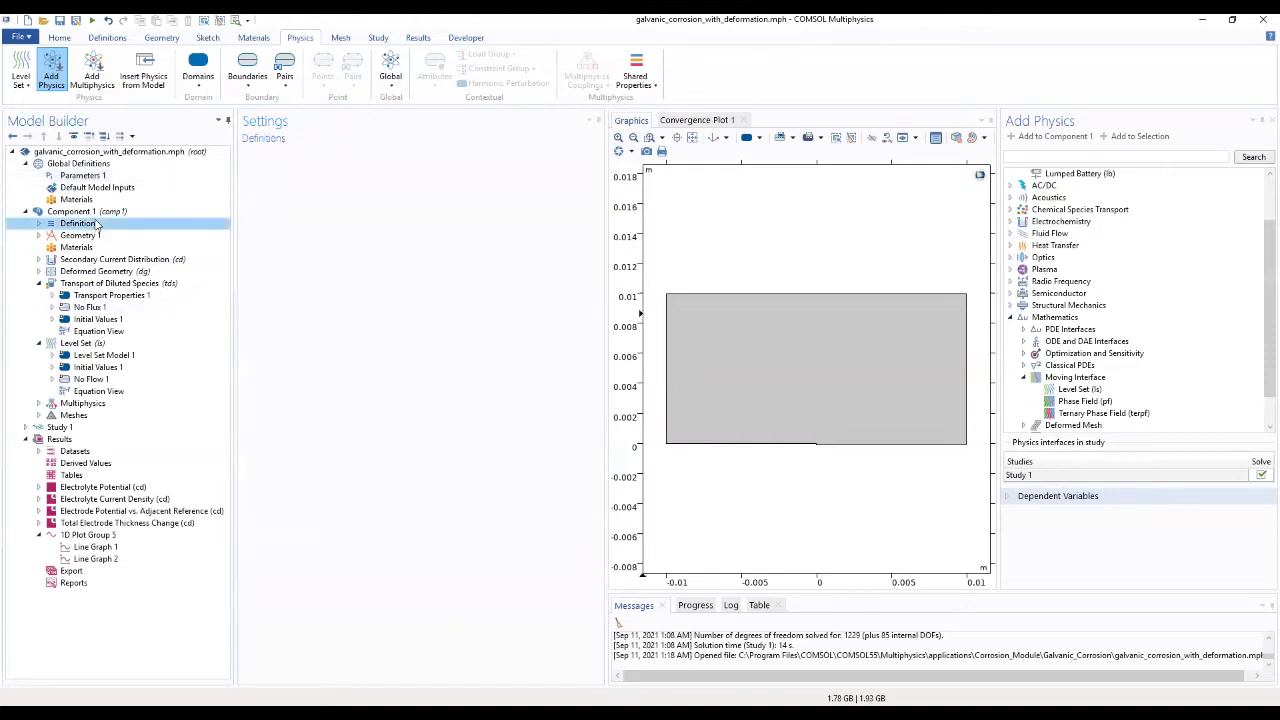
right_click(98, 226)
mouse_move(138, 252)
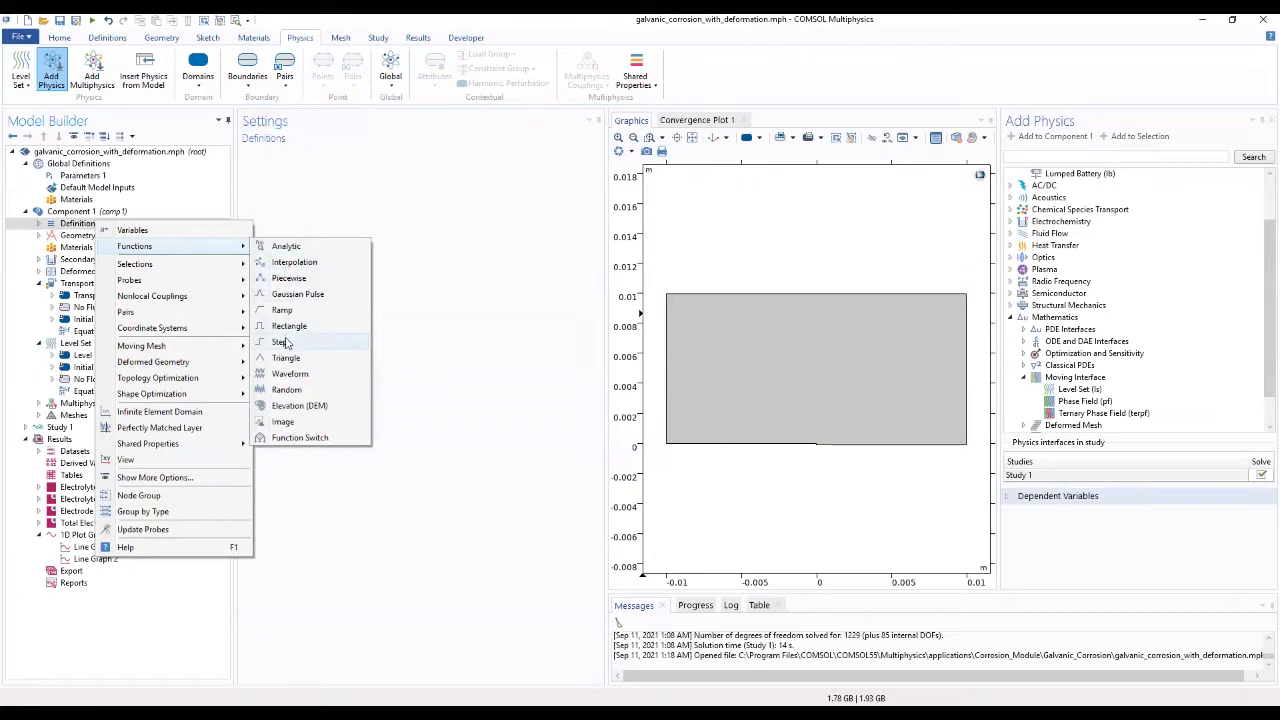
left_click(285, 345)
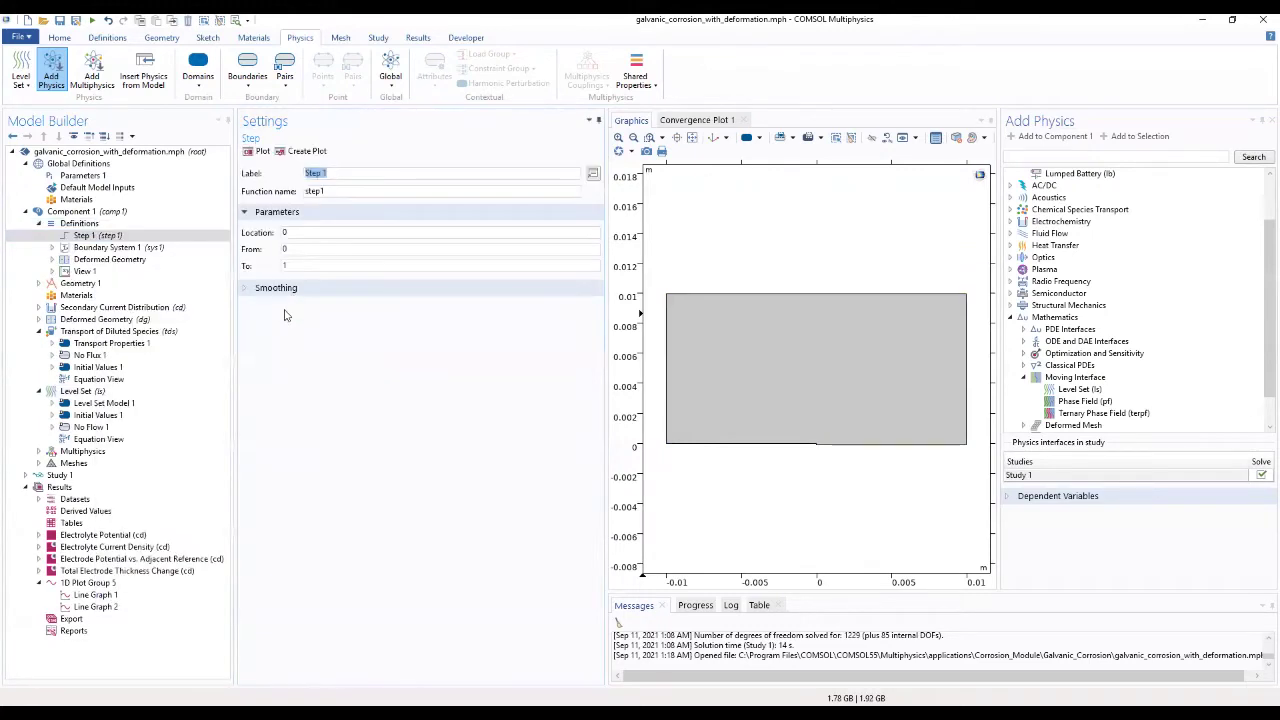
left_click(400, 288)
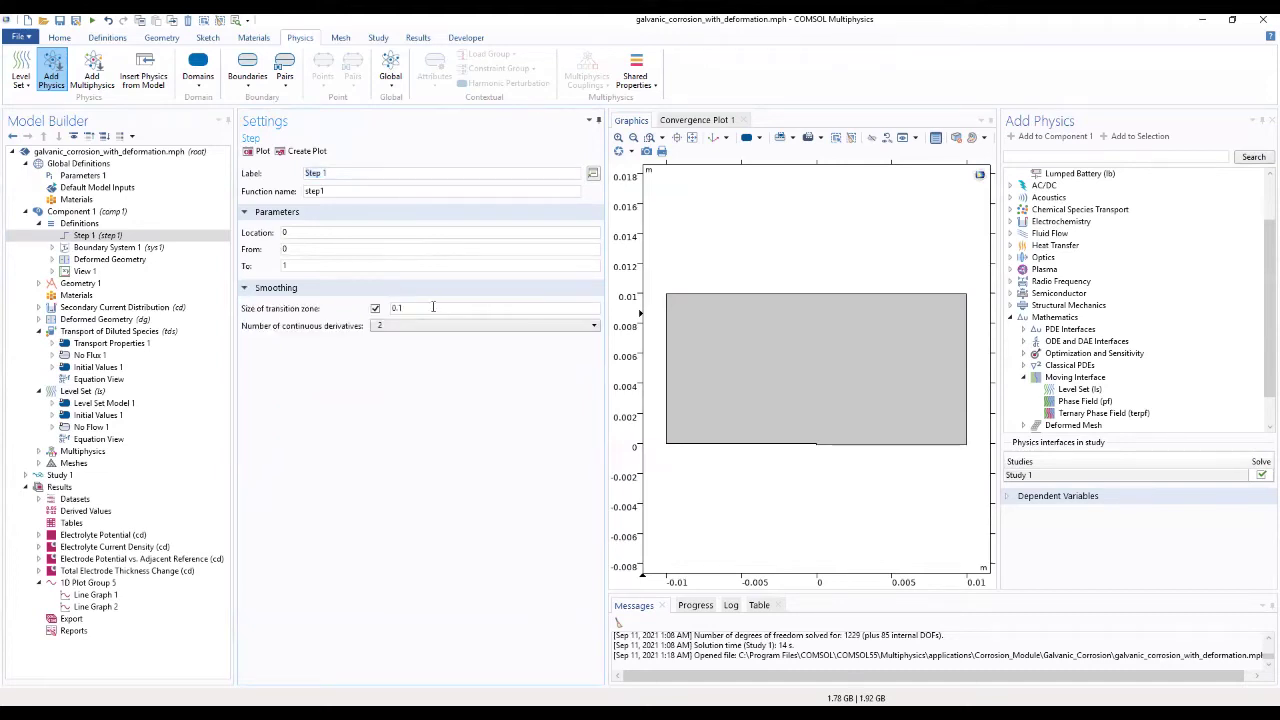
left_click_drag(440, 310, 366, 309)
type("00")
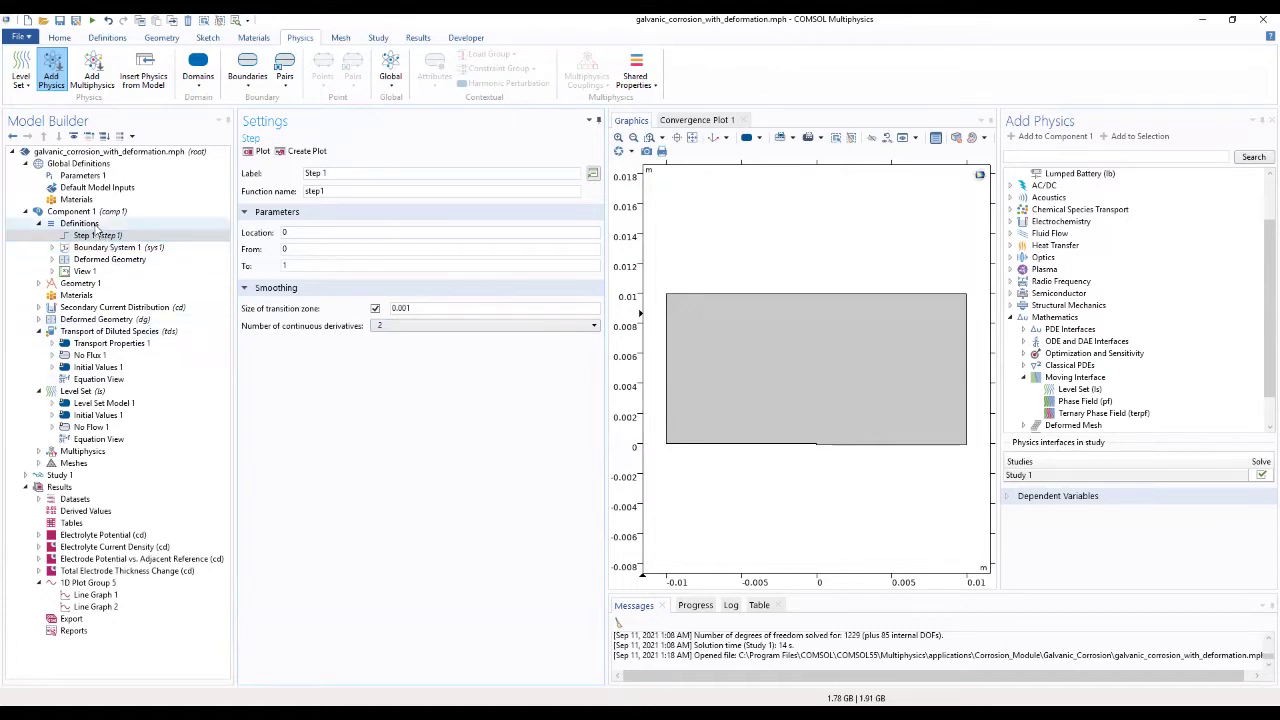
Add a Variables node to the component definitions, load under_deposit_corrosion_variables into it and review the v_corprod expression
left_click(98, 225)
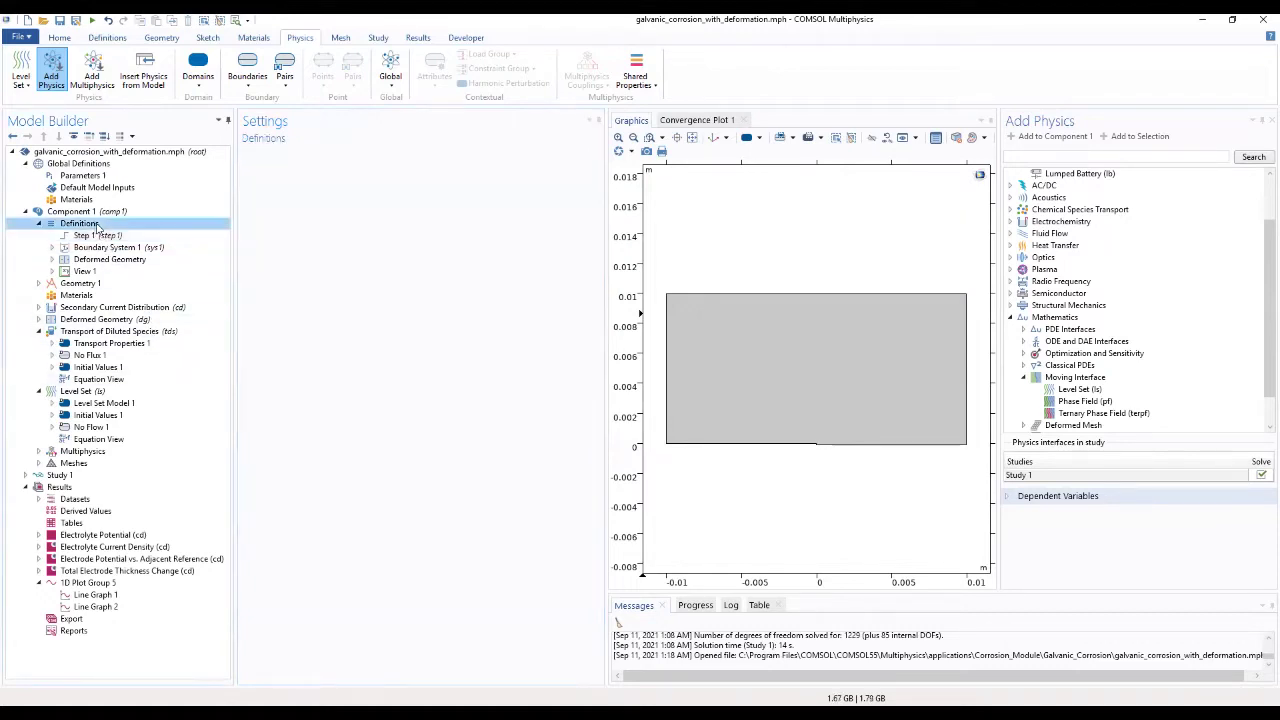
right_click(98, 226)
left_click(136, 234)
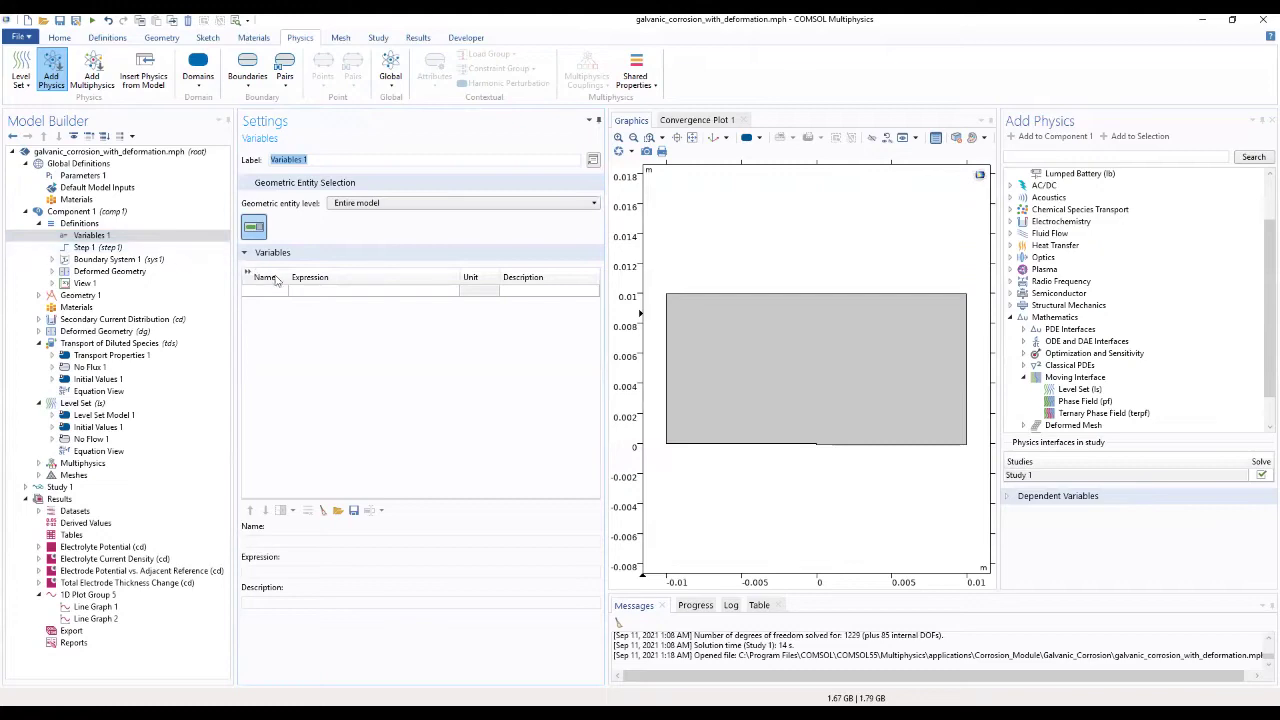
left_click(337, 511)
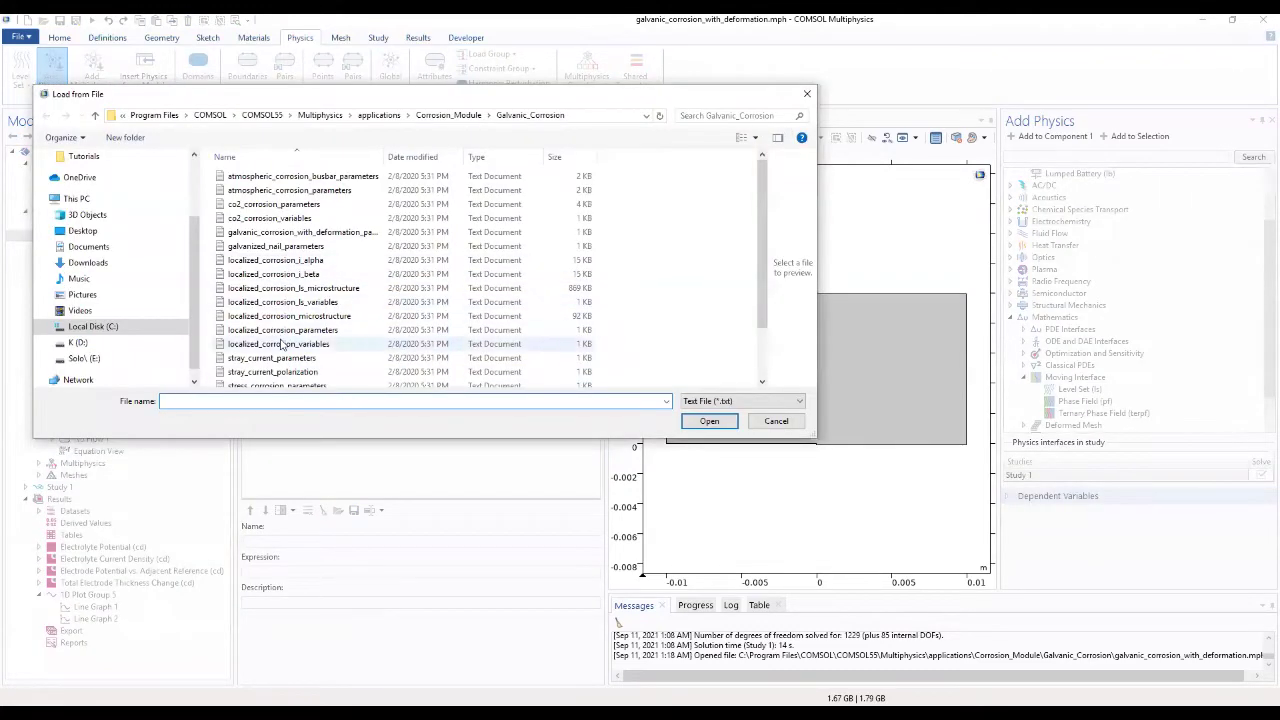
scroll(285, 280, "down", 2)
left_click(268, 381)
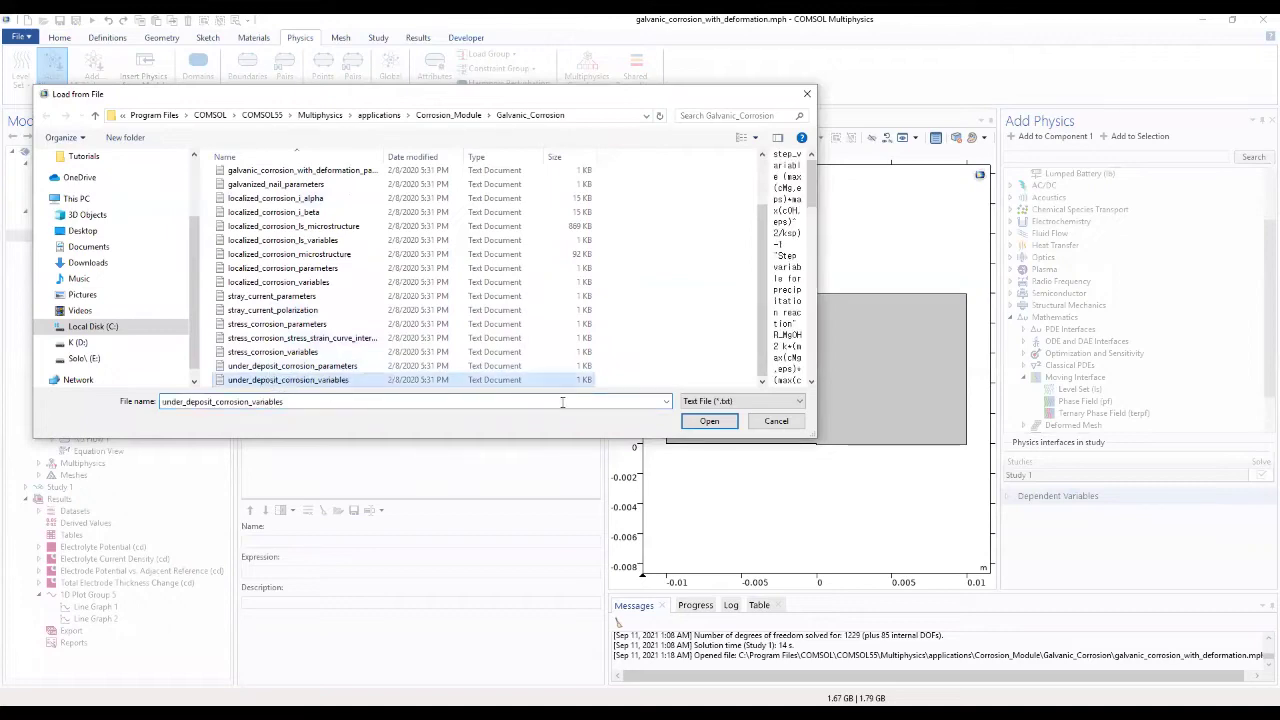
left_click(710, 421)
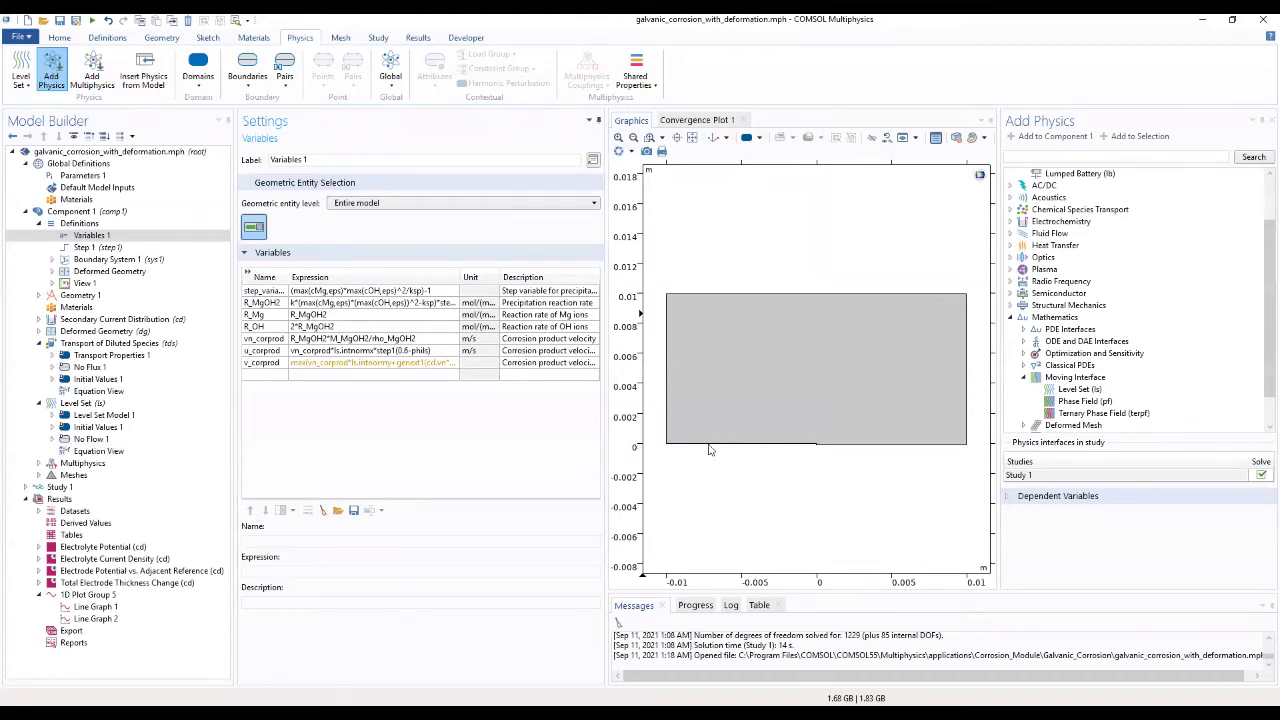
mouse_move(437, 366)
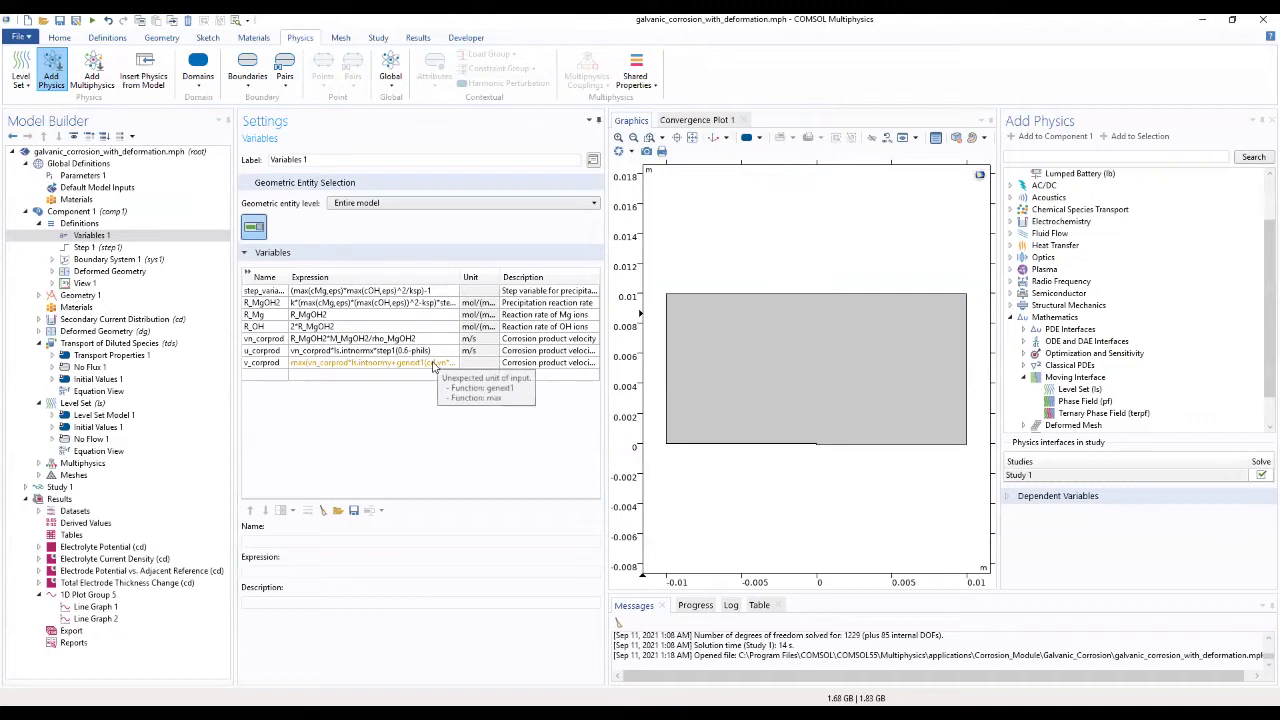
left_click(248, 276)
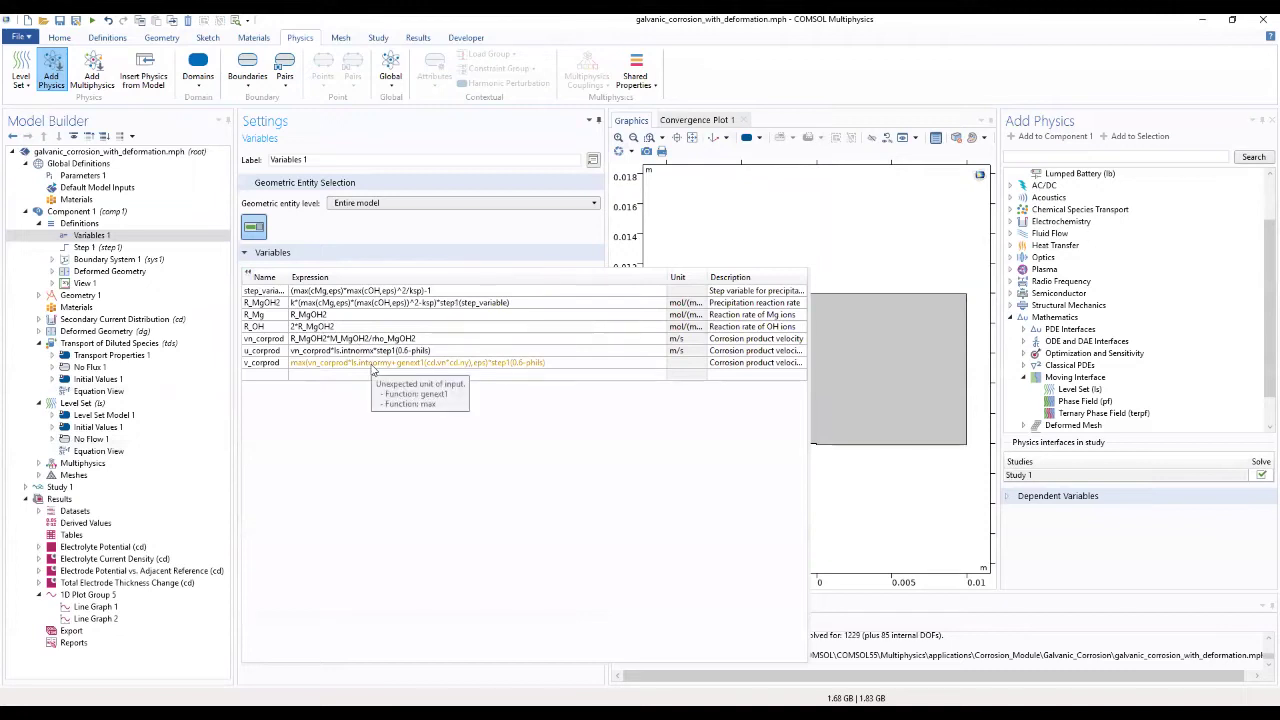
left_click(248, 276)
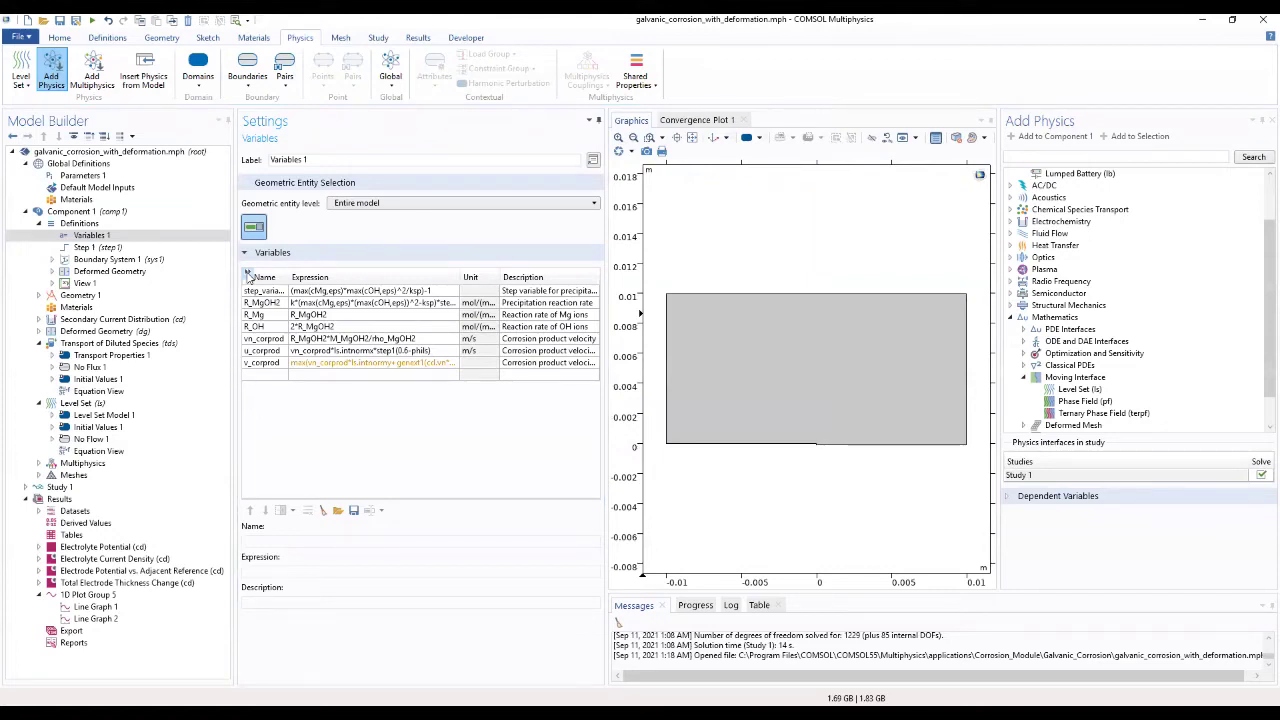
Add a General Extrusion nonlocal coupling to the component definitions
left_click(78, 224)
right_click(78, 229)
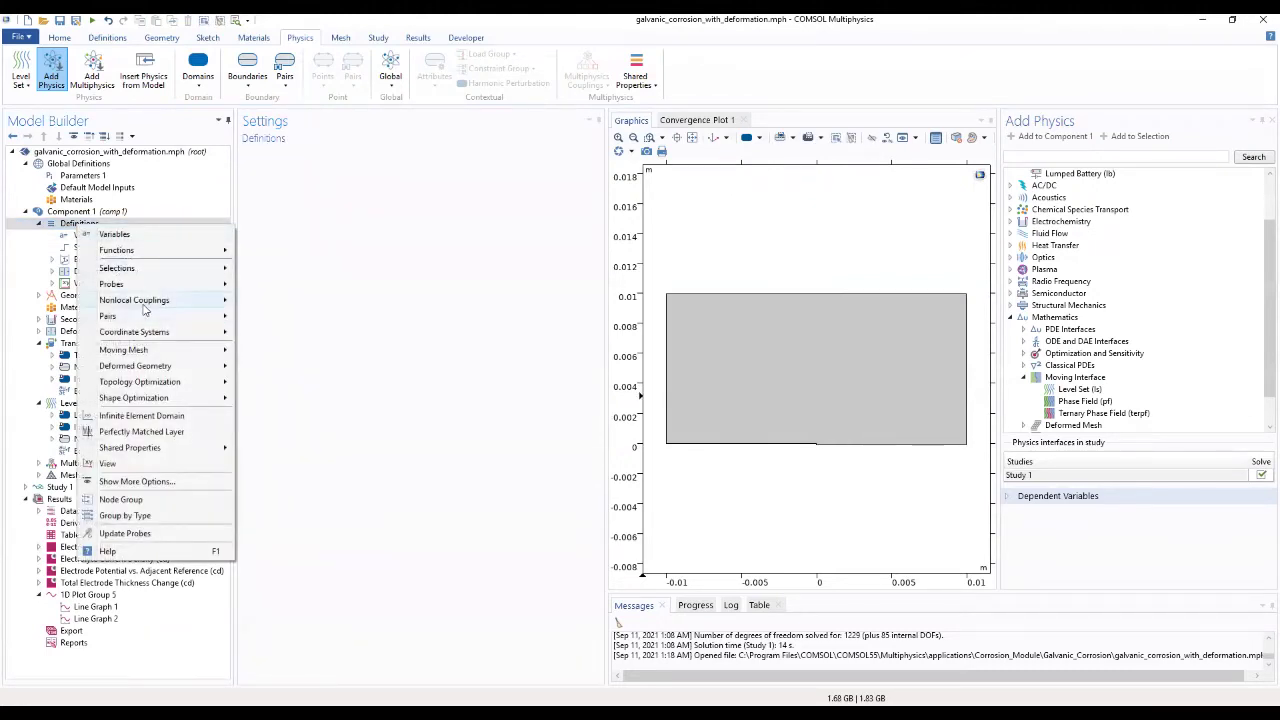
mouse_move(145, 302)
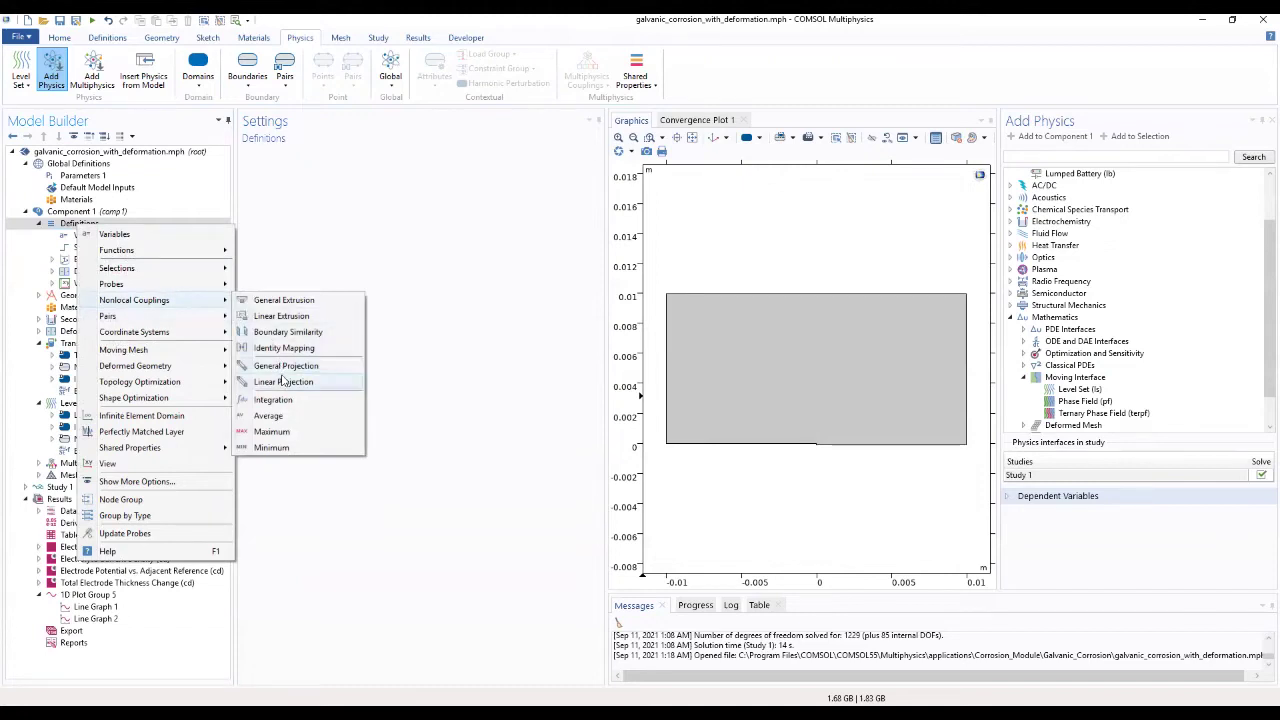
left_click(325, 304)
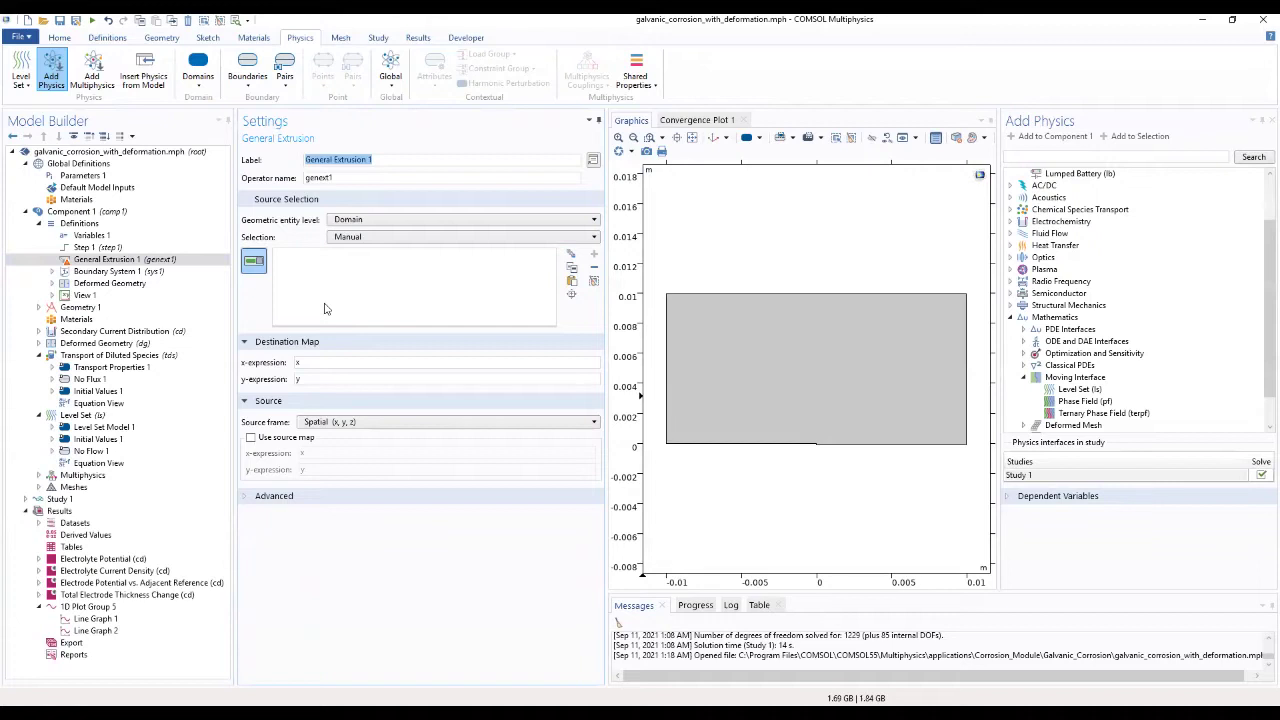
Set the General Extrusion source to boundary level and select boundary 5, the lower edge from x = 0 to 0.01 m
left_click(859, 452)
left_click(855, 452)
left_click(362, 223)
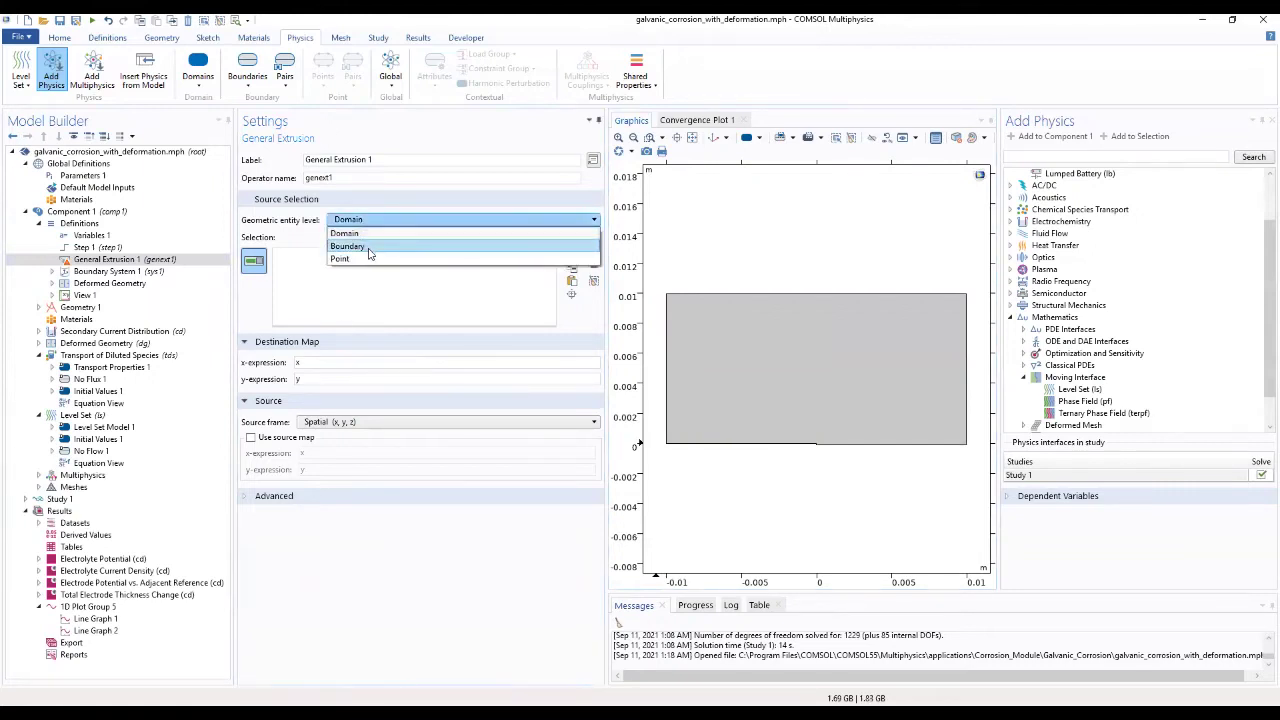
left_click(368, 247)
left_click(866, 448)
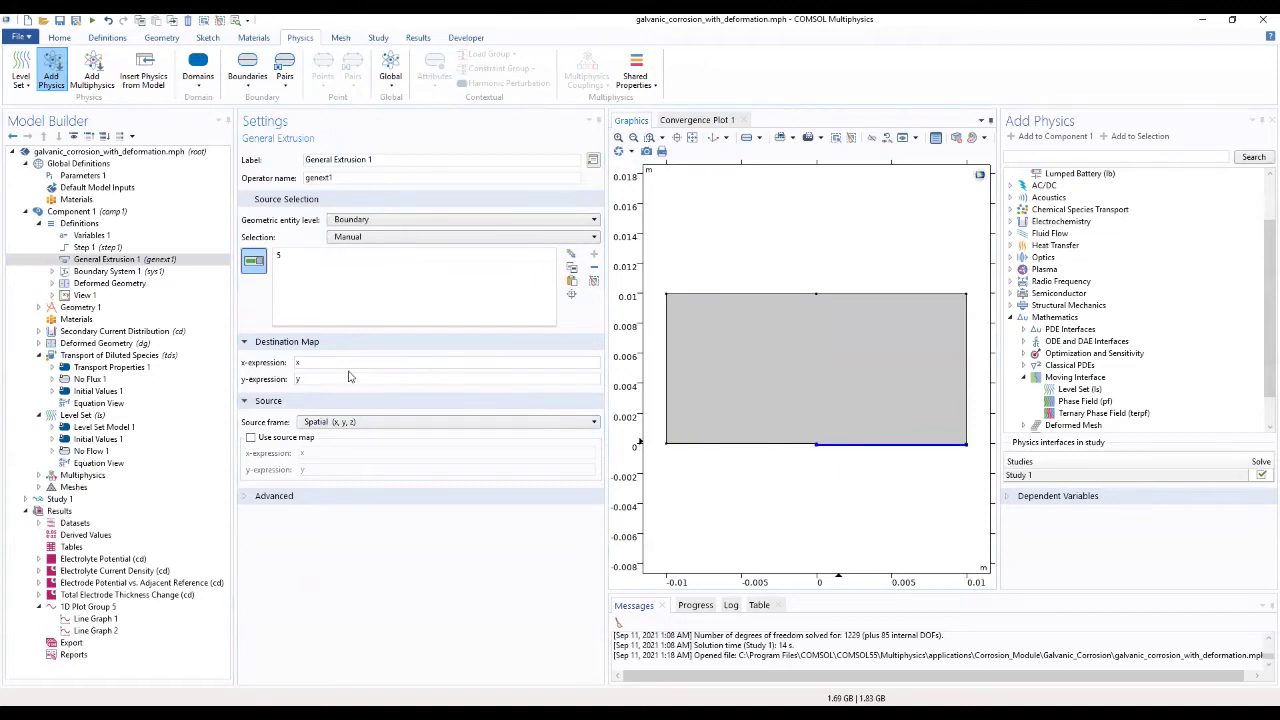
Configure the General Extrusion with the Mesh (Xm, Ym, Zm) source frame, a source map and the Closest point mesh search method
left_click(335, 422)
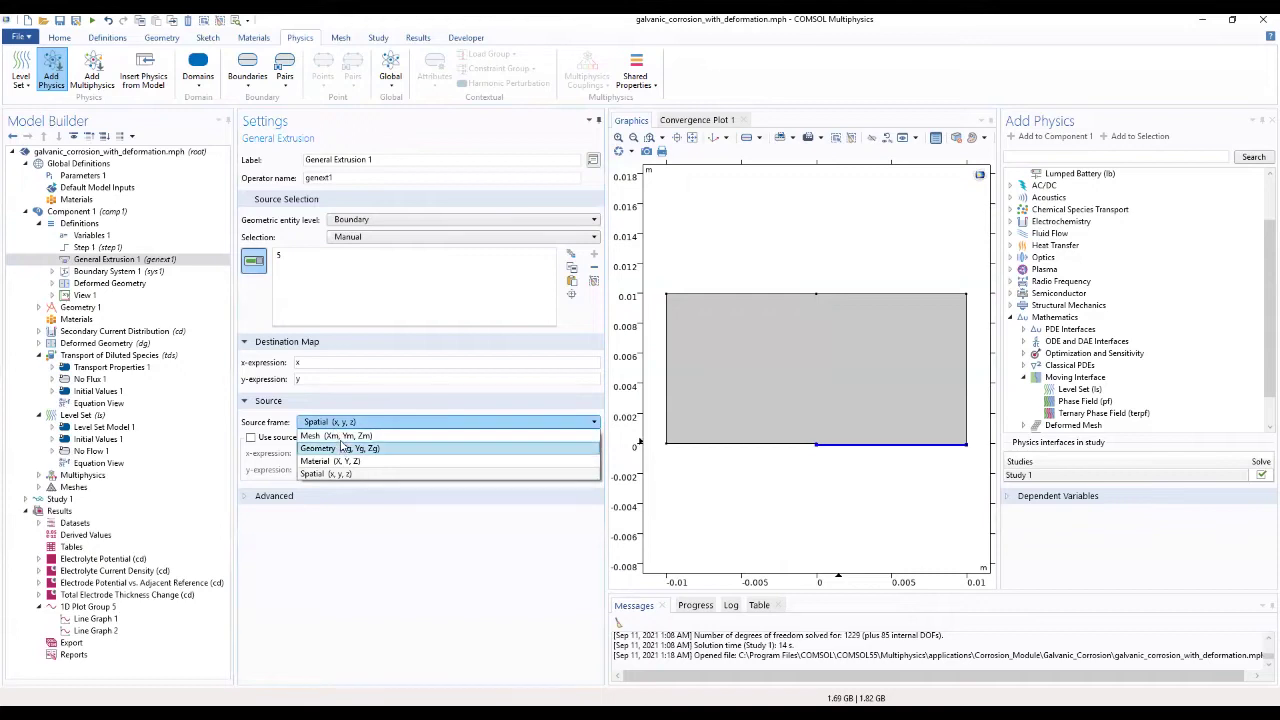
left_click(340, 440)
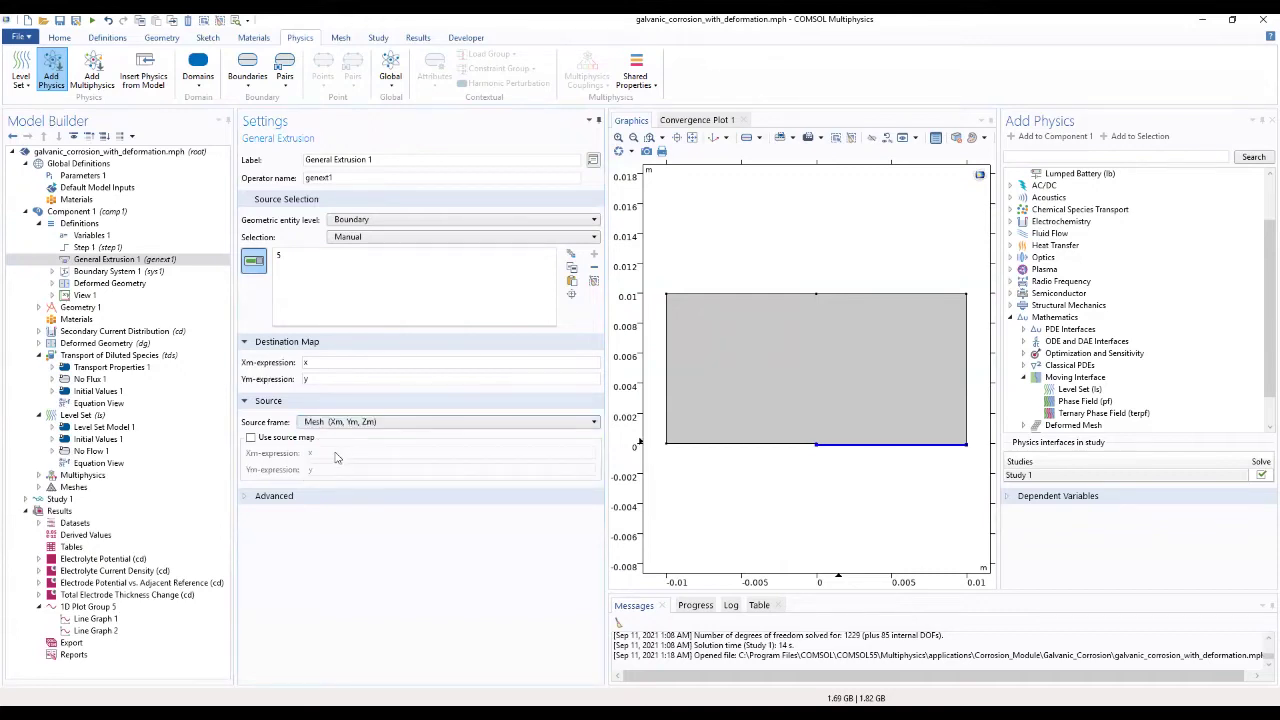
left_click(251, 439)
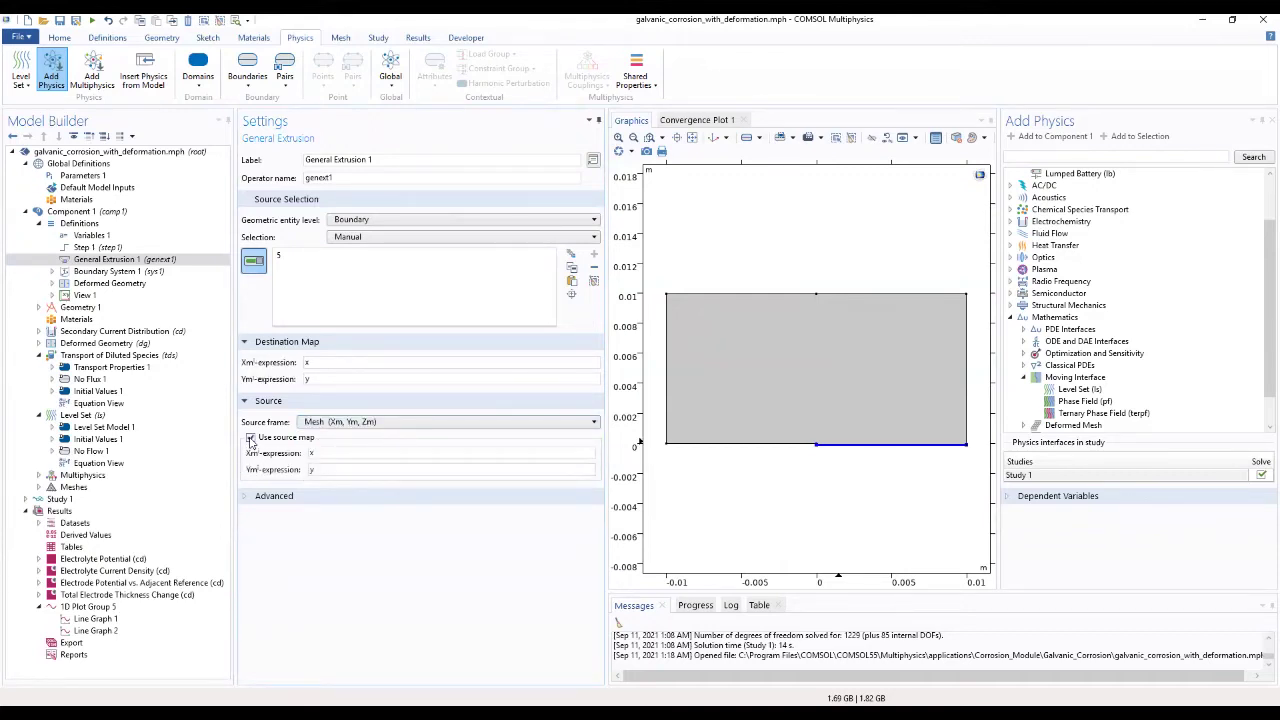
left_click(310, 498)
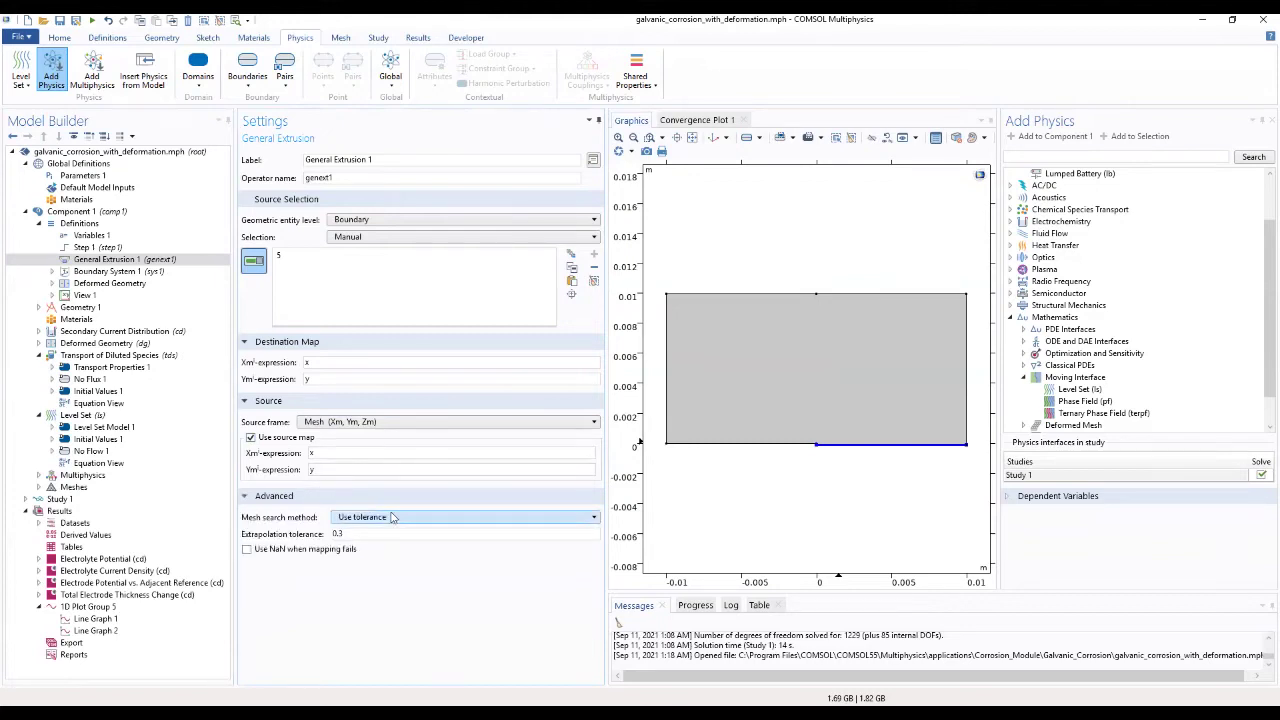
left_click(393, 517)
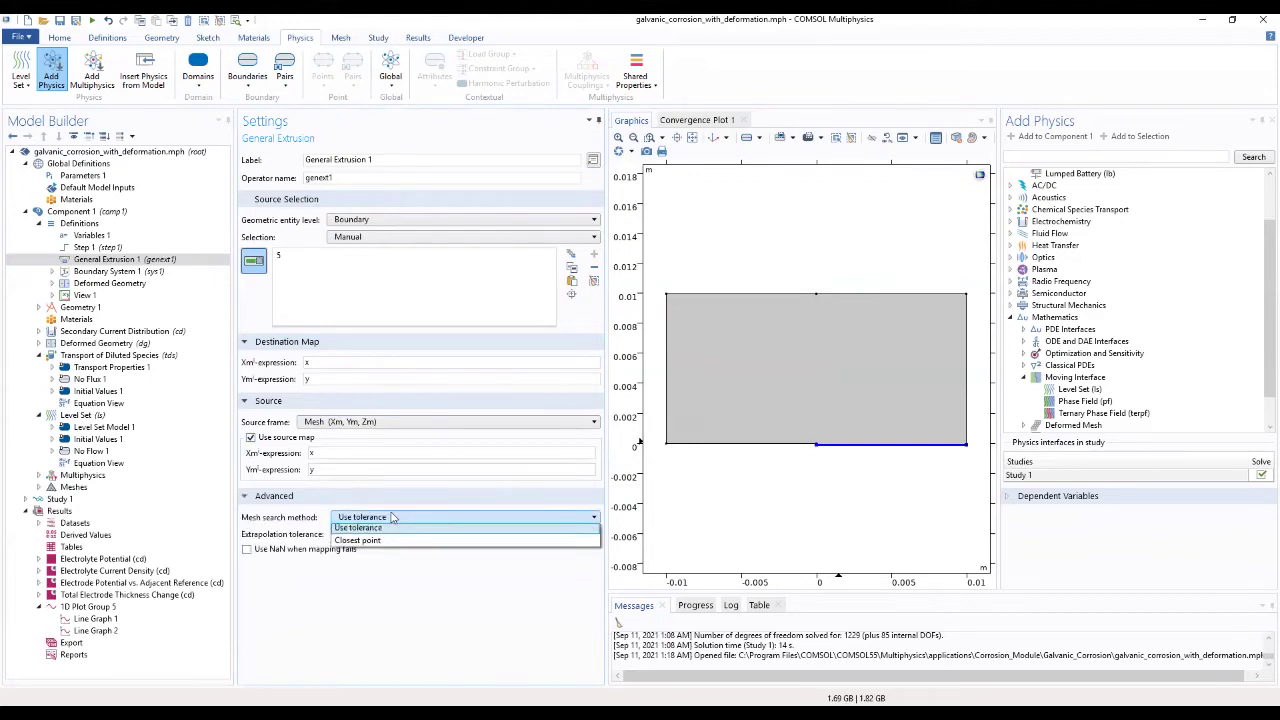
left_click(393, 545)
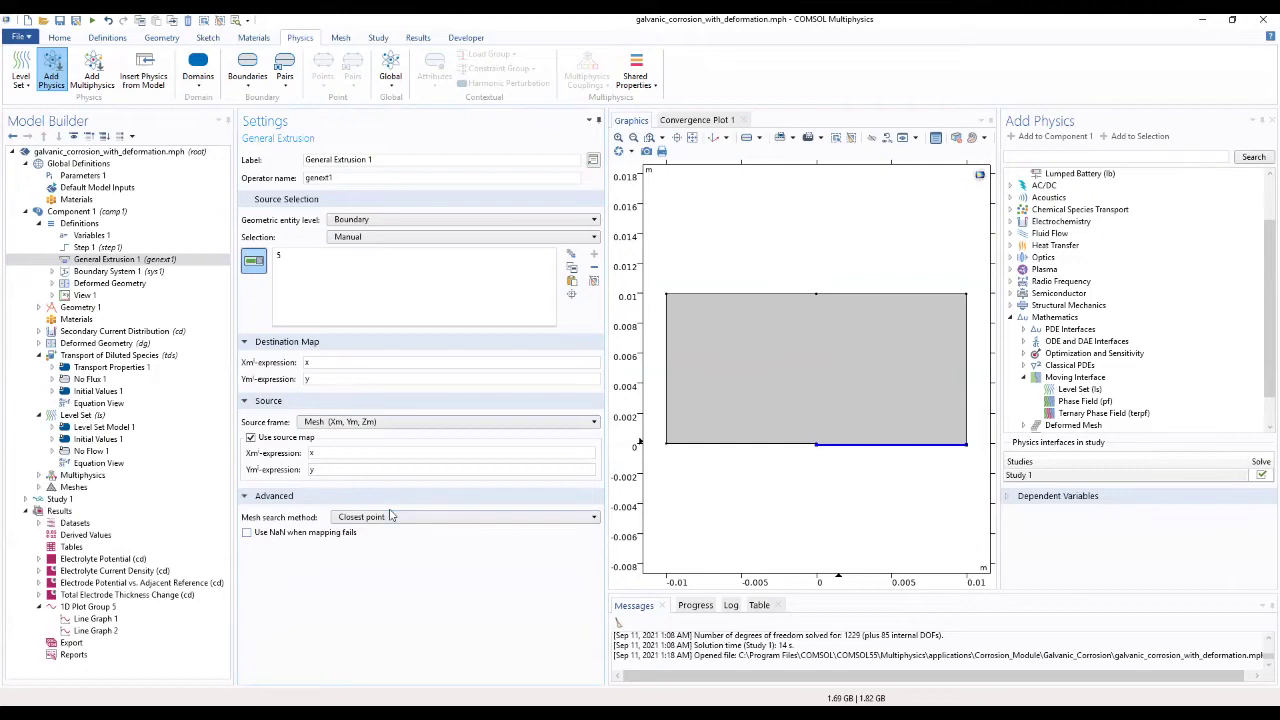
Disable convection and enable migration in electric field for the Transport of Diluted Species interface
left_click(118, 358)
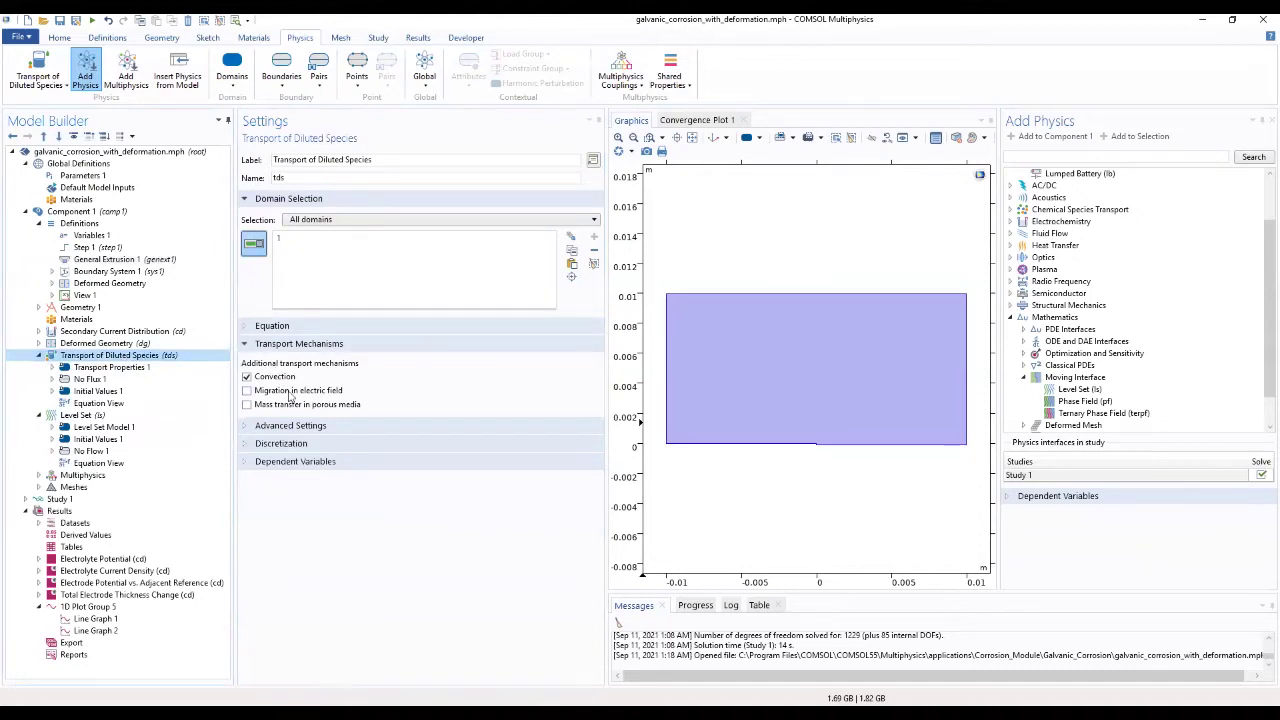
left_click(247, 377)
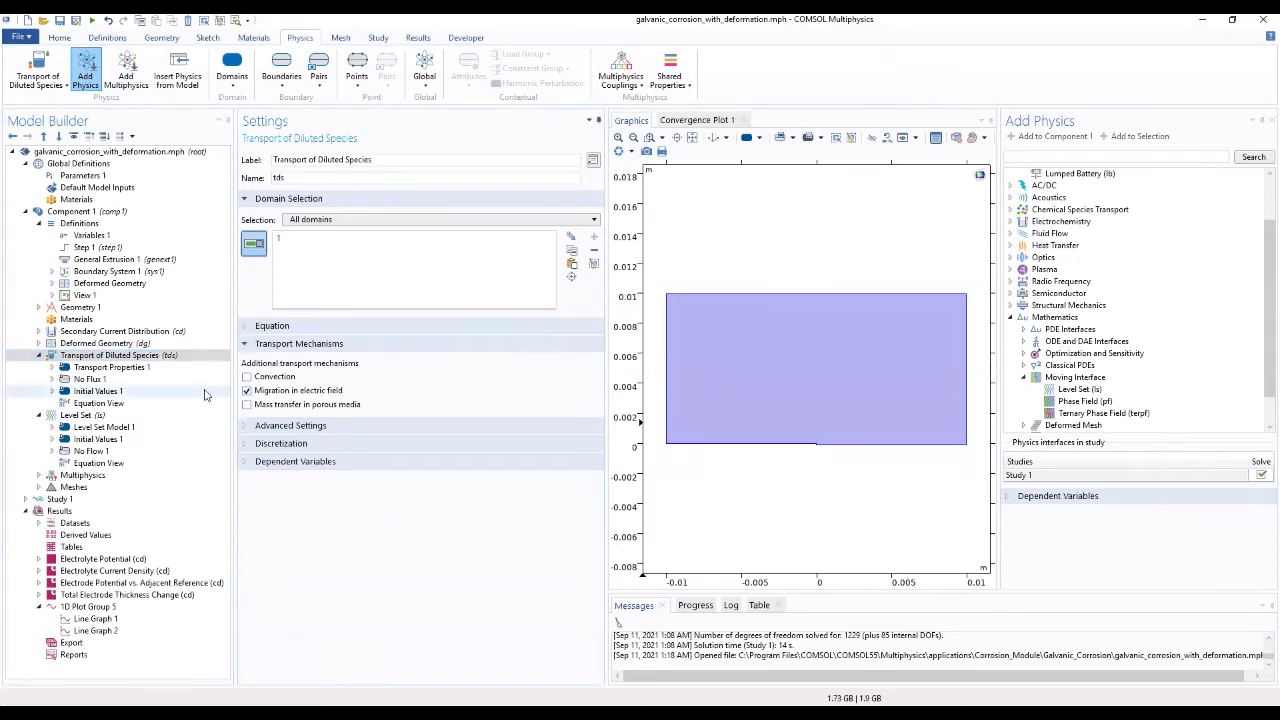
Set the cMg diffusion coefficient in Transport Properties 1 to DMg*ls.Vf2+DMge*ls.Vf1
left_click(123, 368)
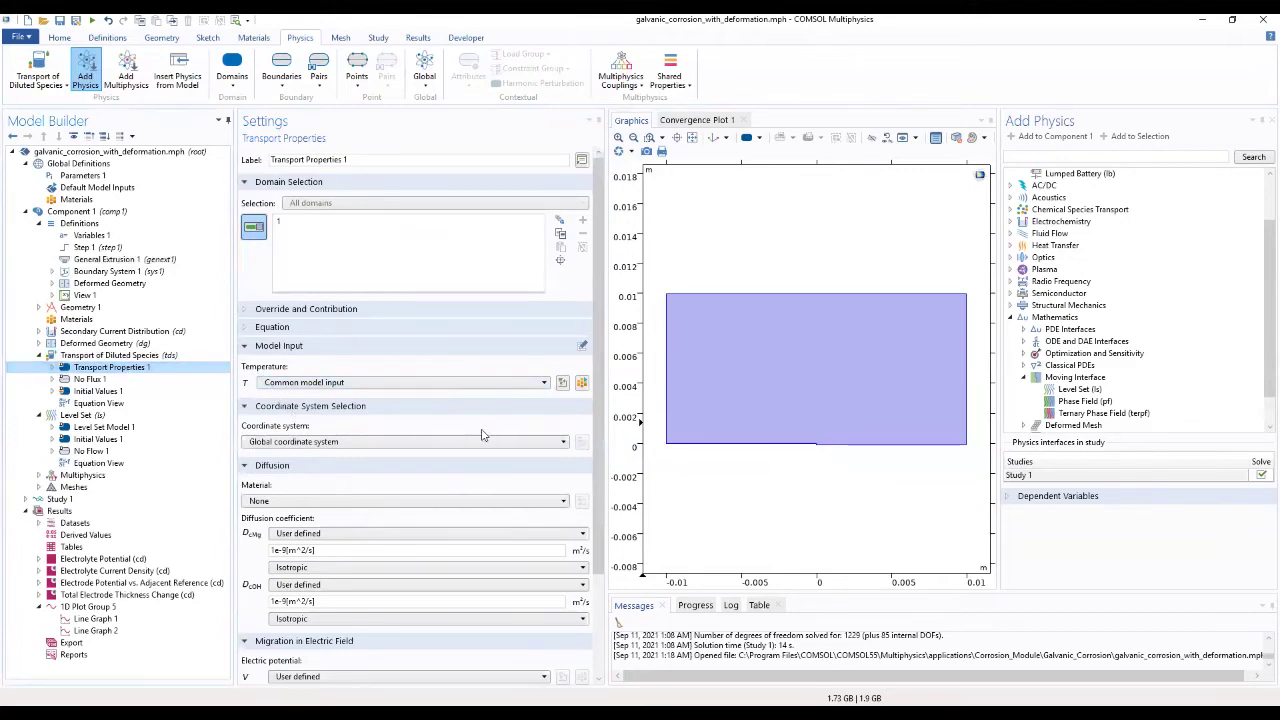
left_click_drag(600, 425, 608, 546)
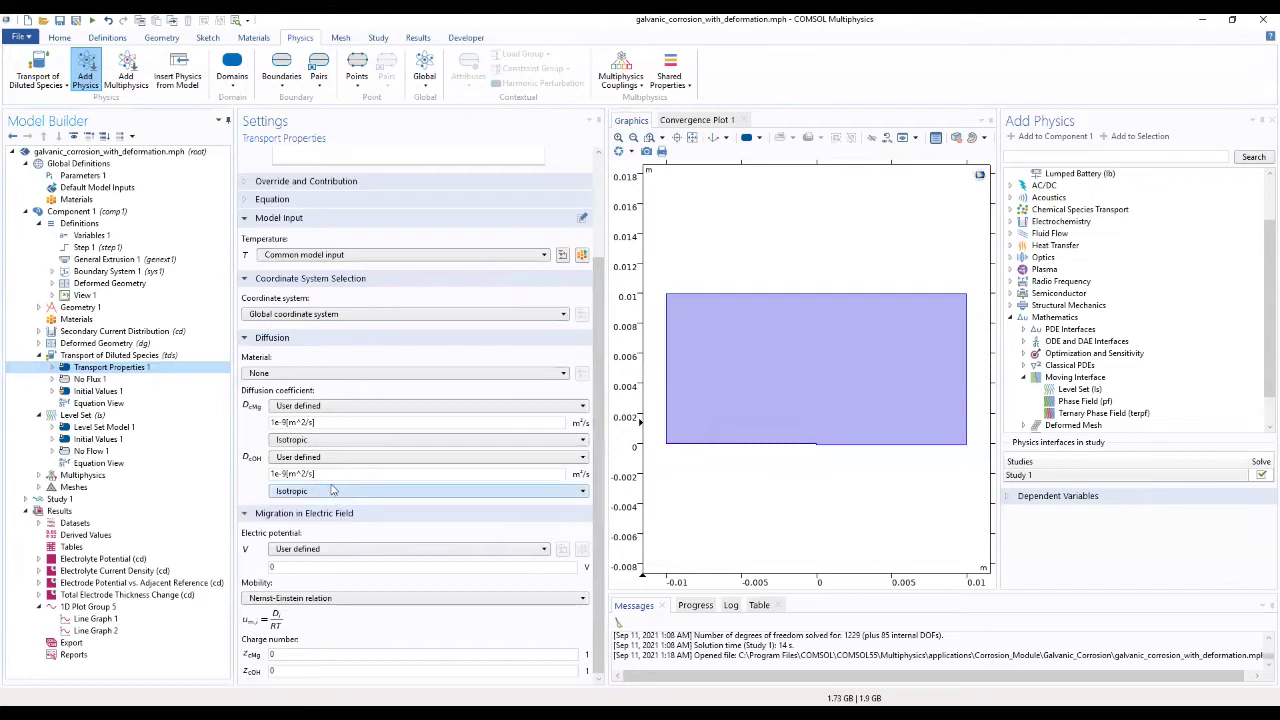
triple_click(322, 422)
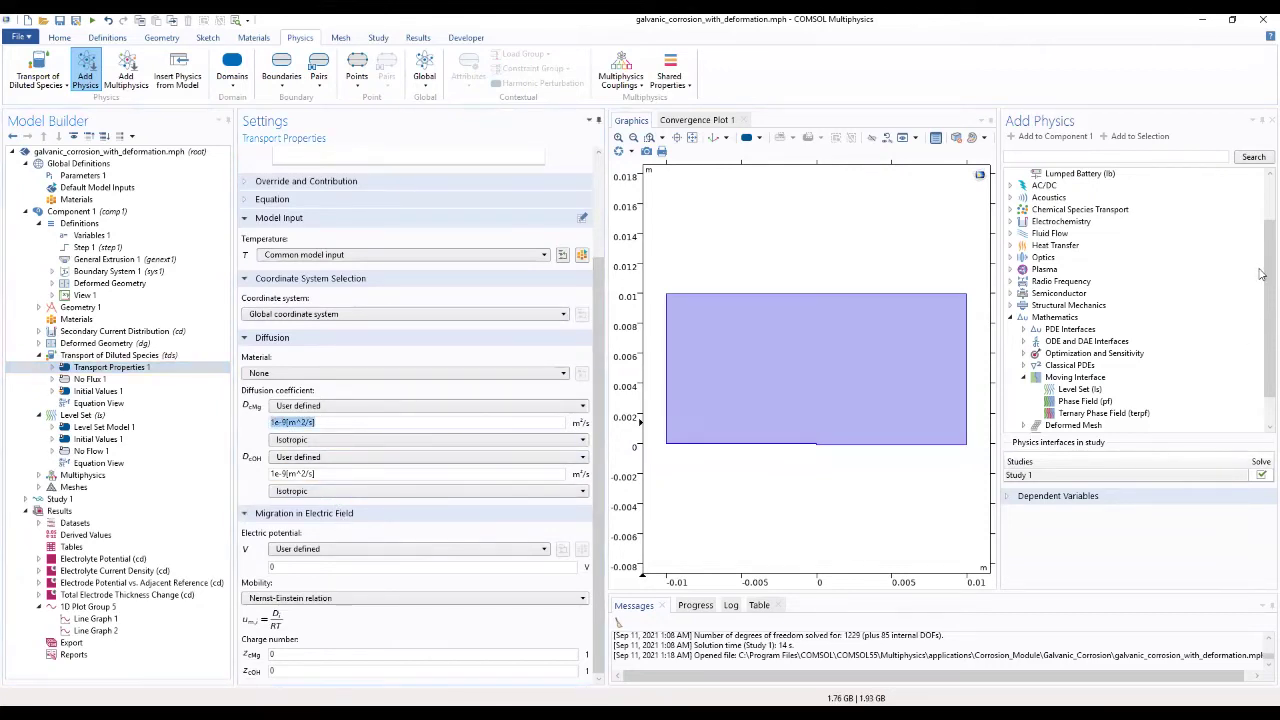
key("BackSpace")
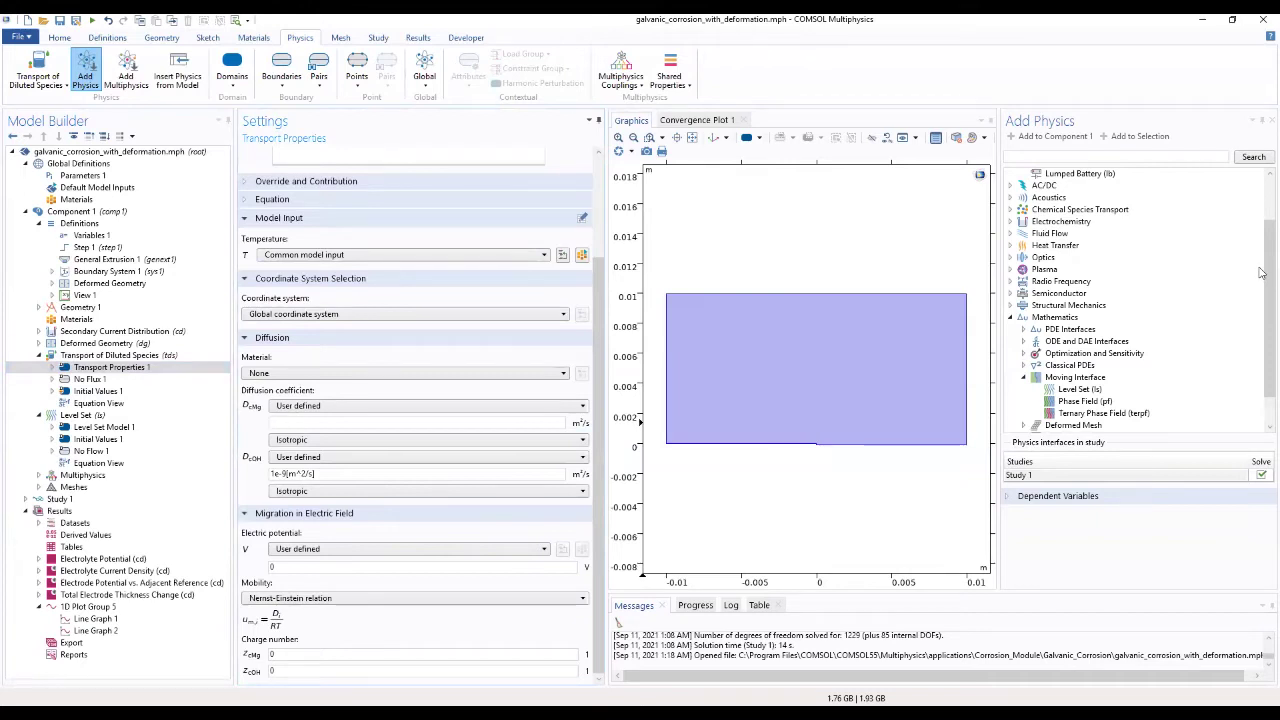
type("DM*ls.Vf2+DMe*ls.Vf")
triple_click(320, 474)
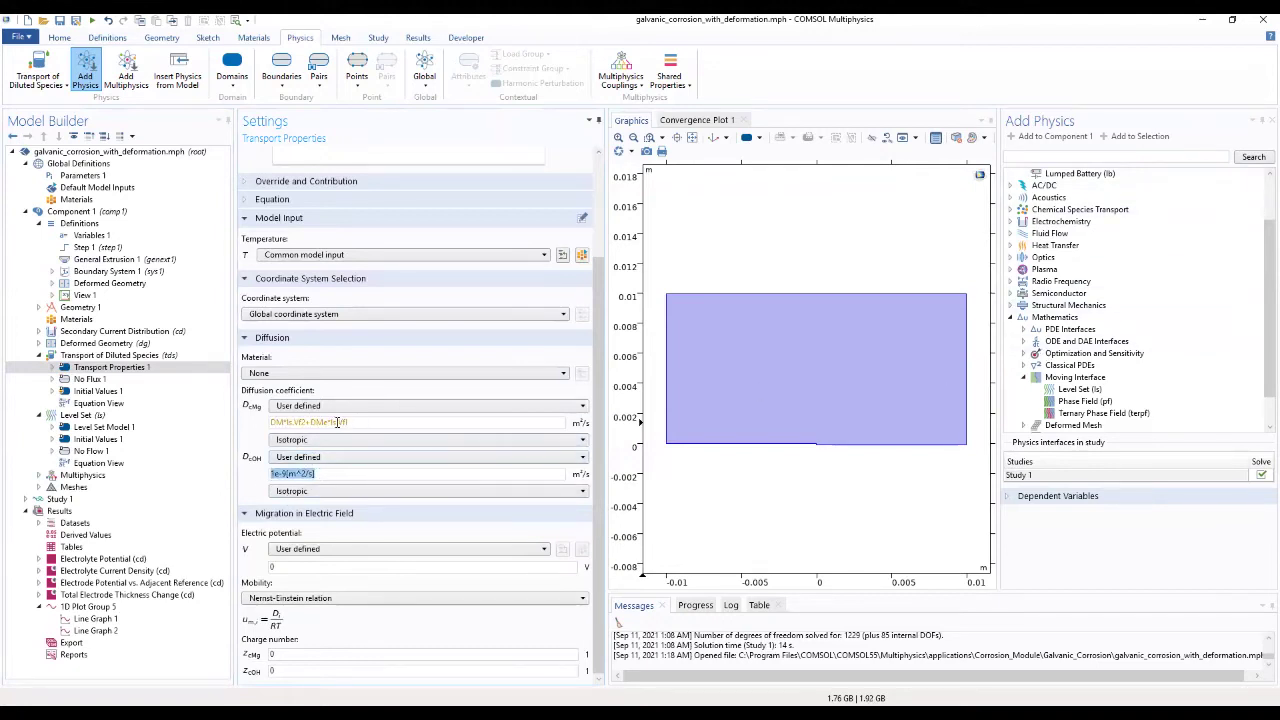
left_click(283, 422)
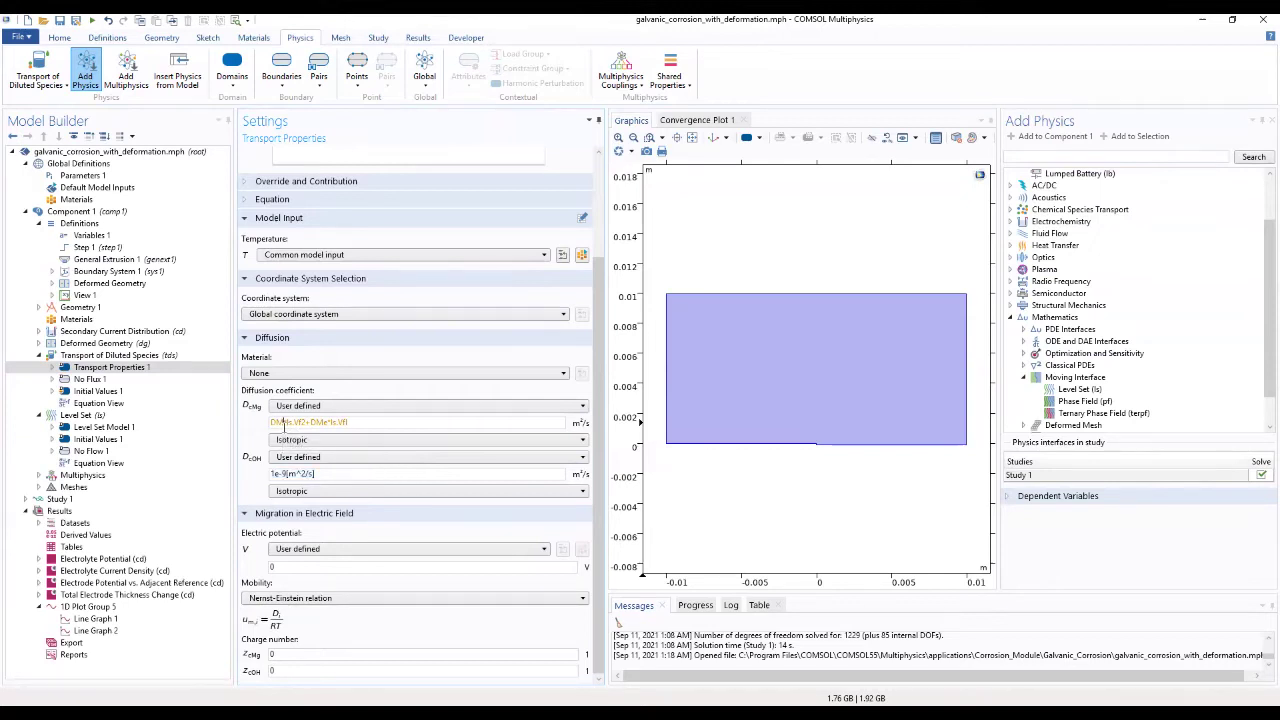
type("g")
type("g")
Set the cOH diffusion coefficient to DOH*ls.Vf2+DOHe*ls.Vf1
left_click(328, 473)
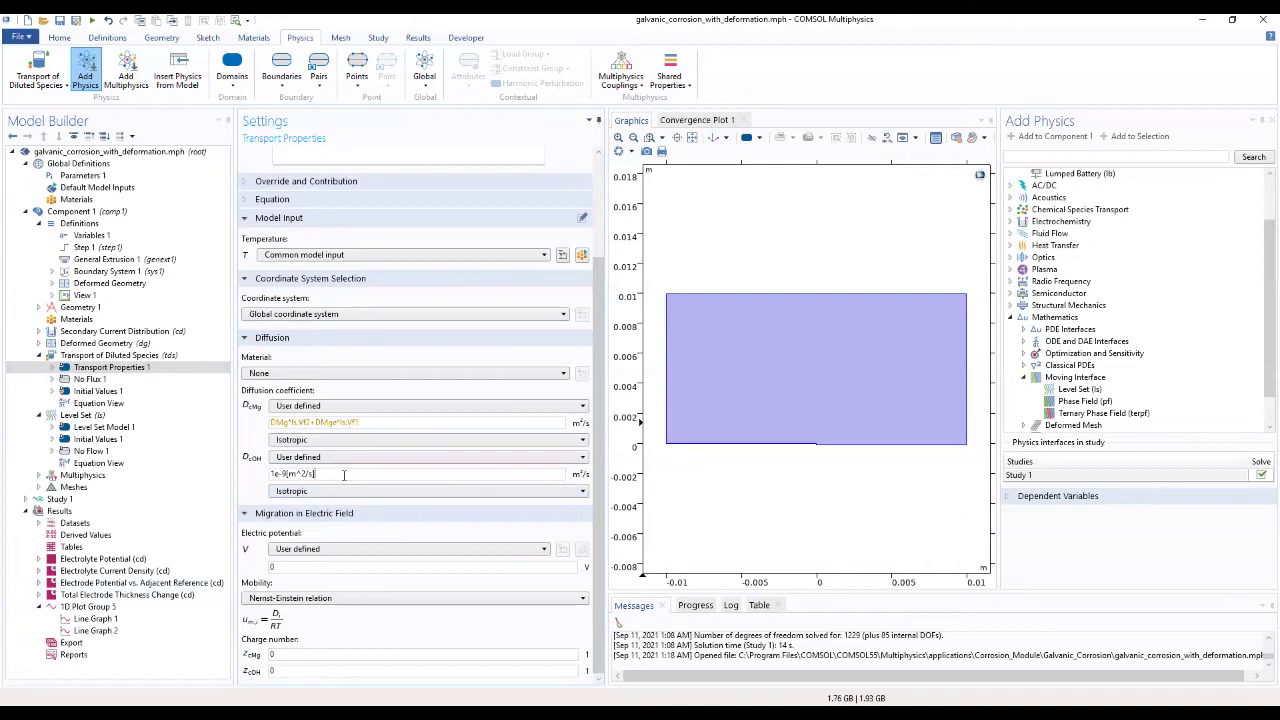
left_click_drag(344, 476, 266, 486)
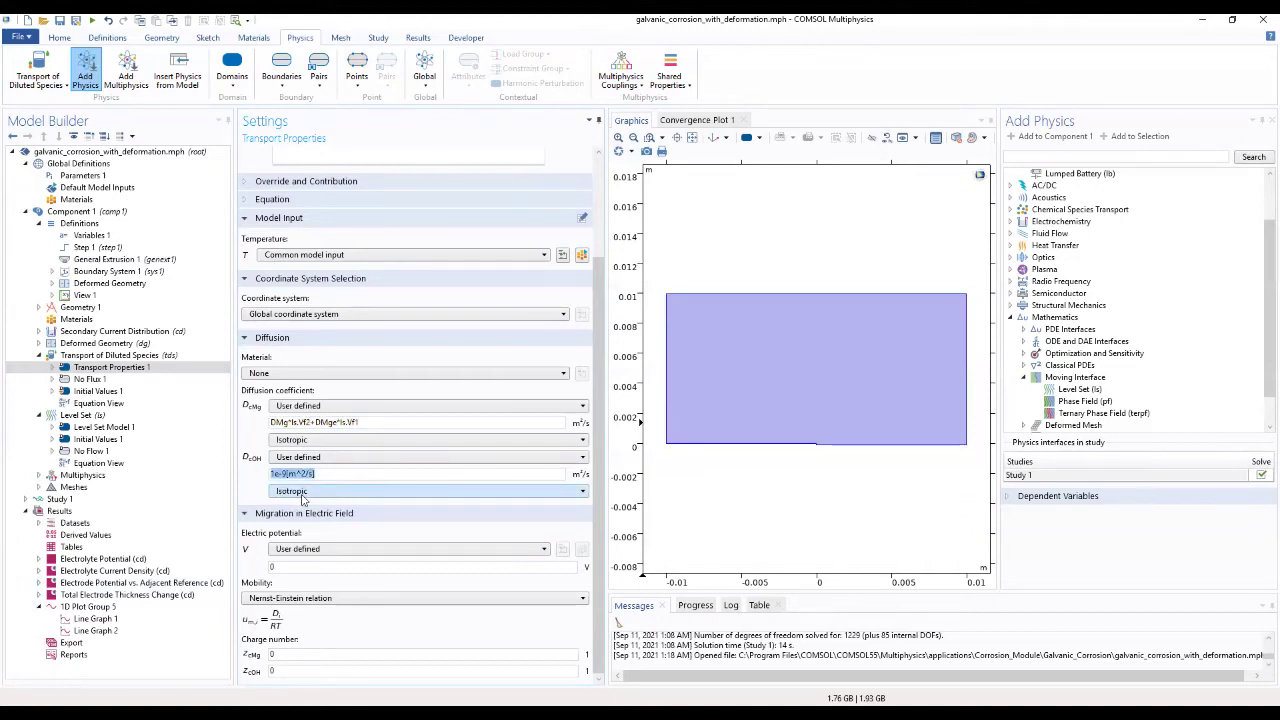
type("DOH*ls.Vf2+DOHe*lsV")
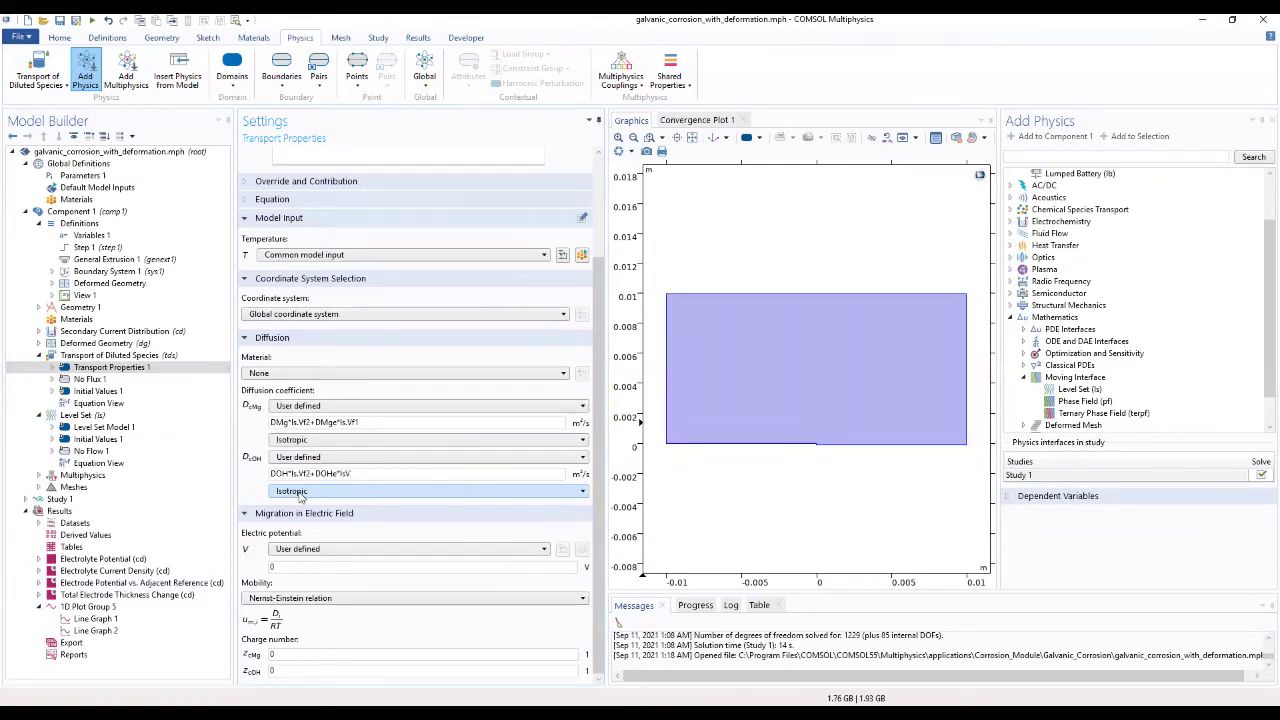
type("f1")
left_click(250, 485)
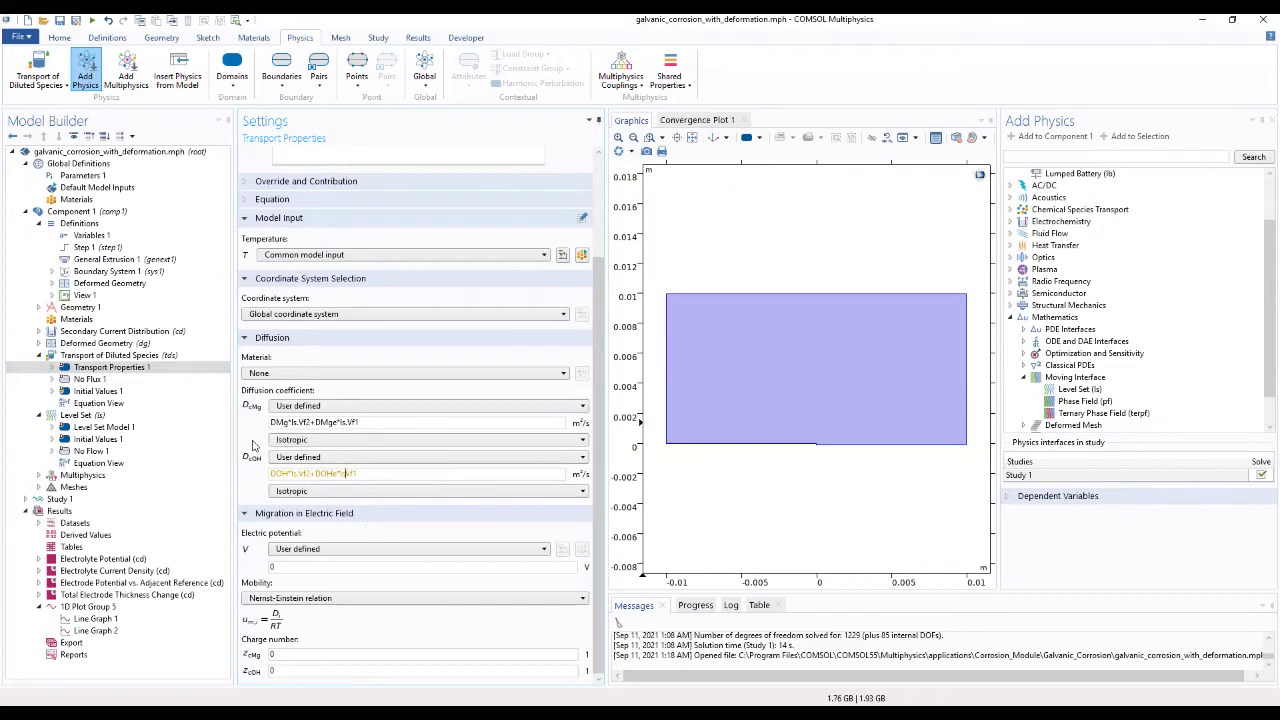
left_click(260, 488)
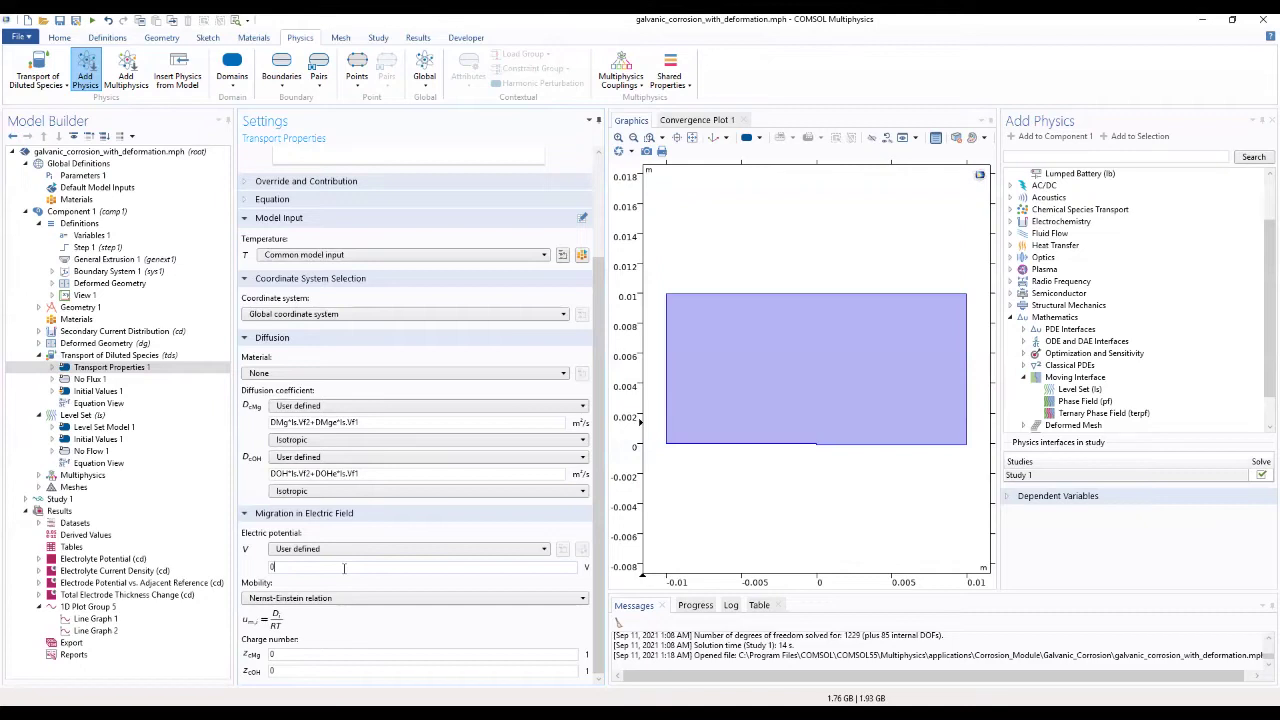
Set the electric potential for migration to phil and the charge numbers to 2 for cMg and -1 for cOH
left_click_drag(344, 568, 213, 585)
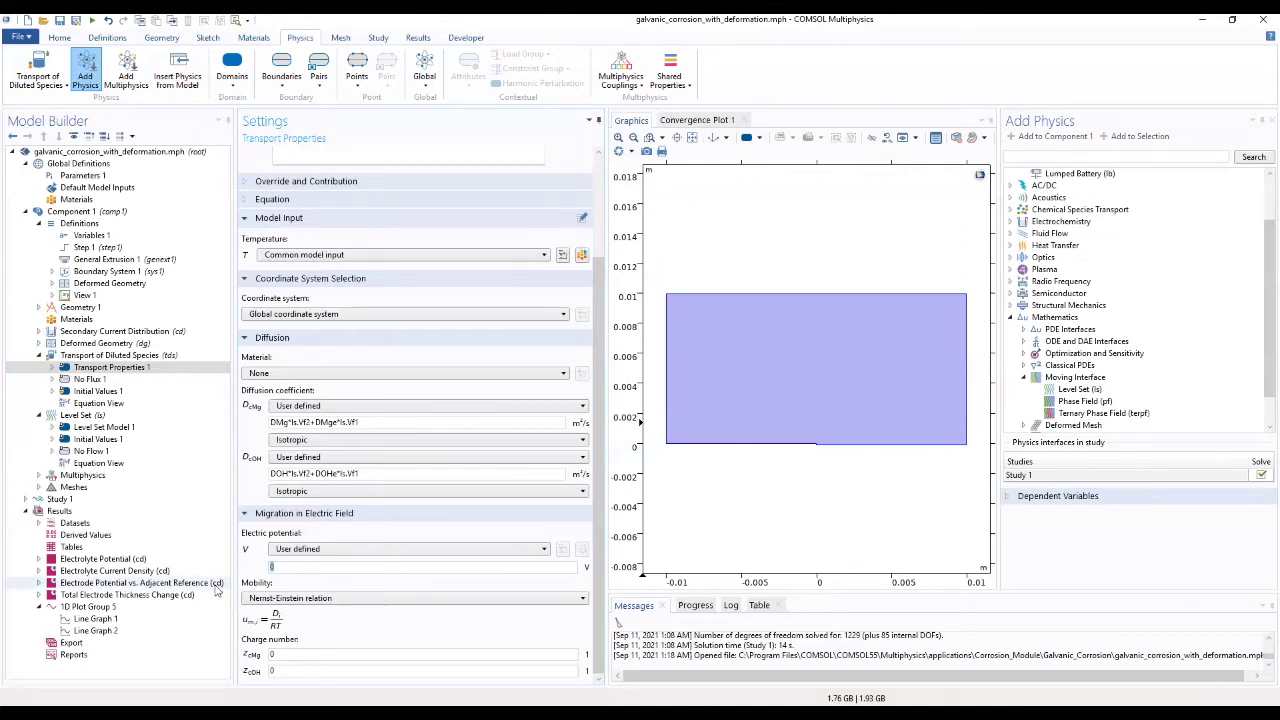
type("phil")
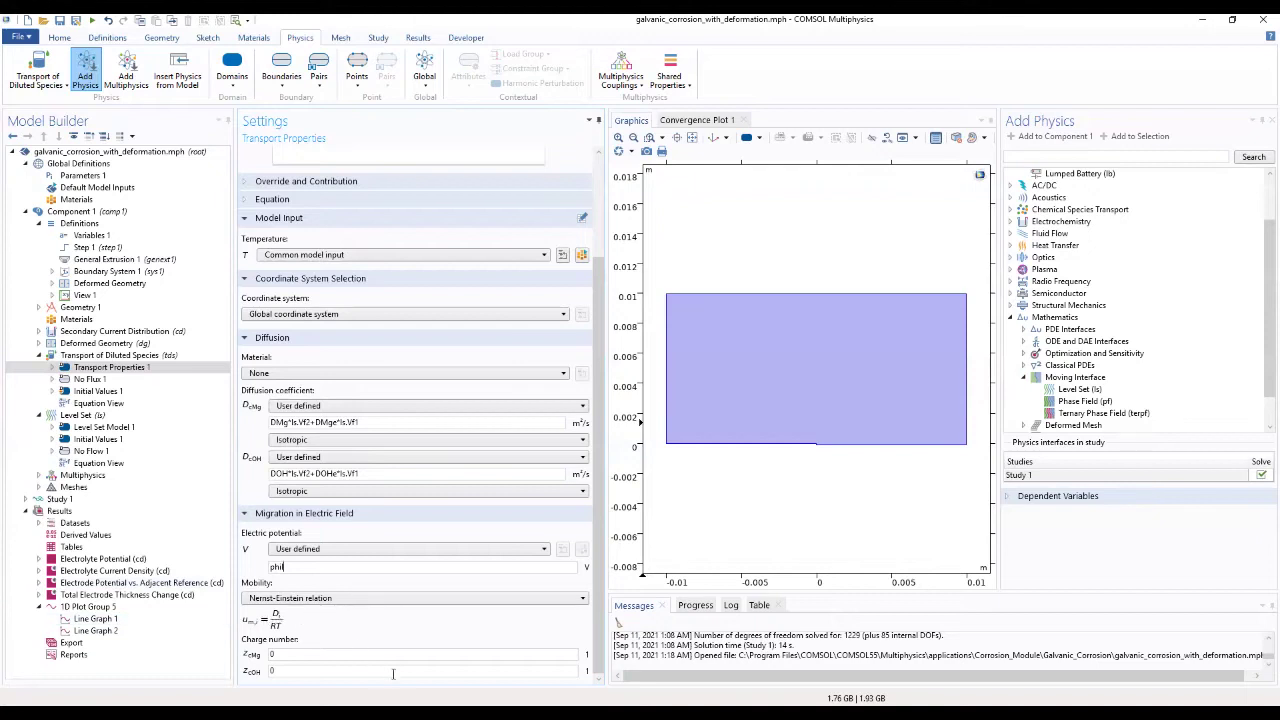
left_click_drag(290, 655, 248, 658)
type("2")
left_click_drag(286, 671, 251, 670)
type("-1")
Set the initial cOH concentration of the diluted species transport to cOH0
left_click(99, 391)
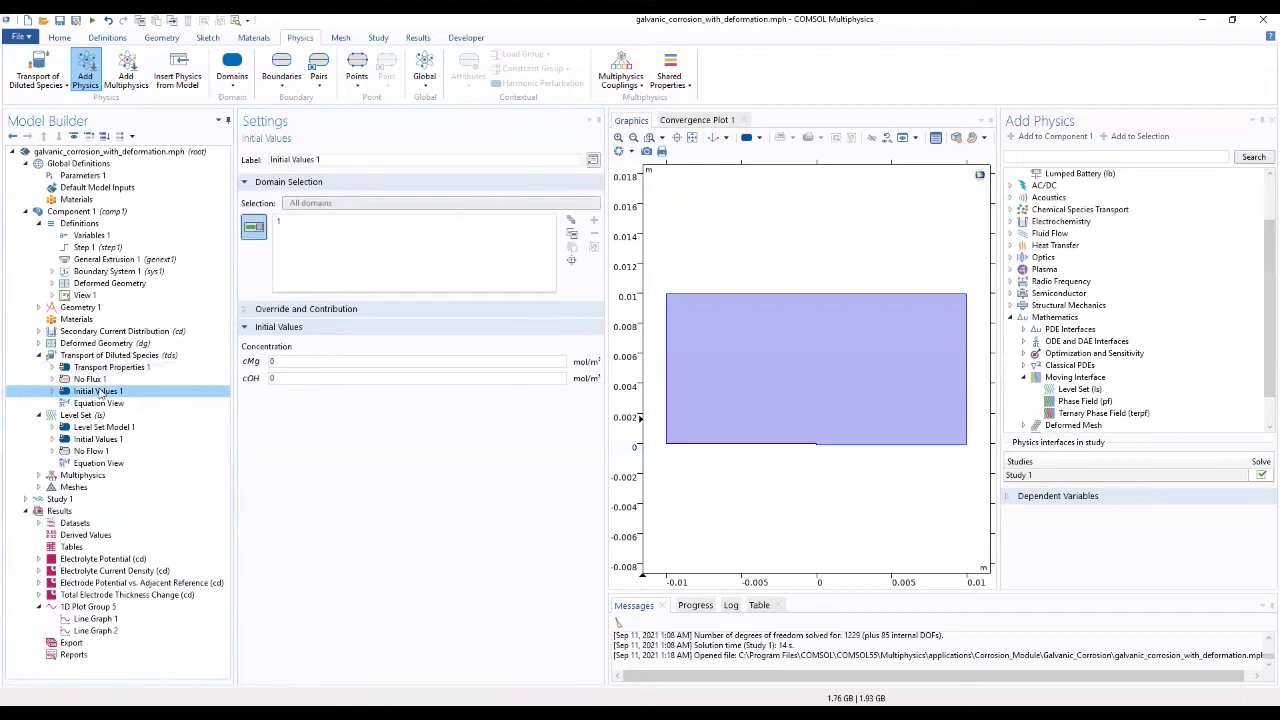
double_click(282, 377)
type("c")
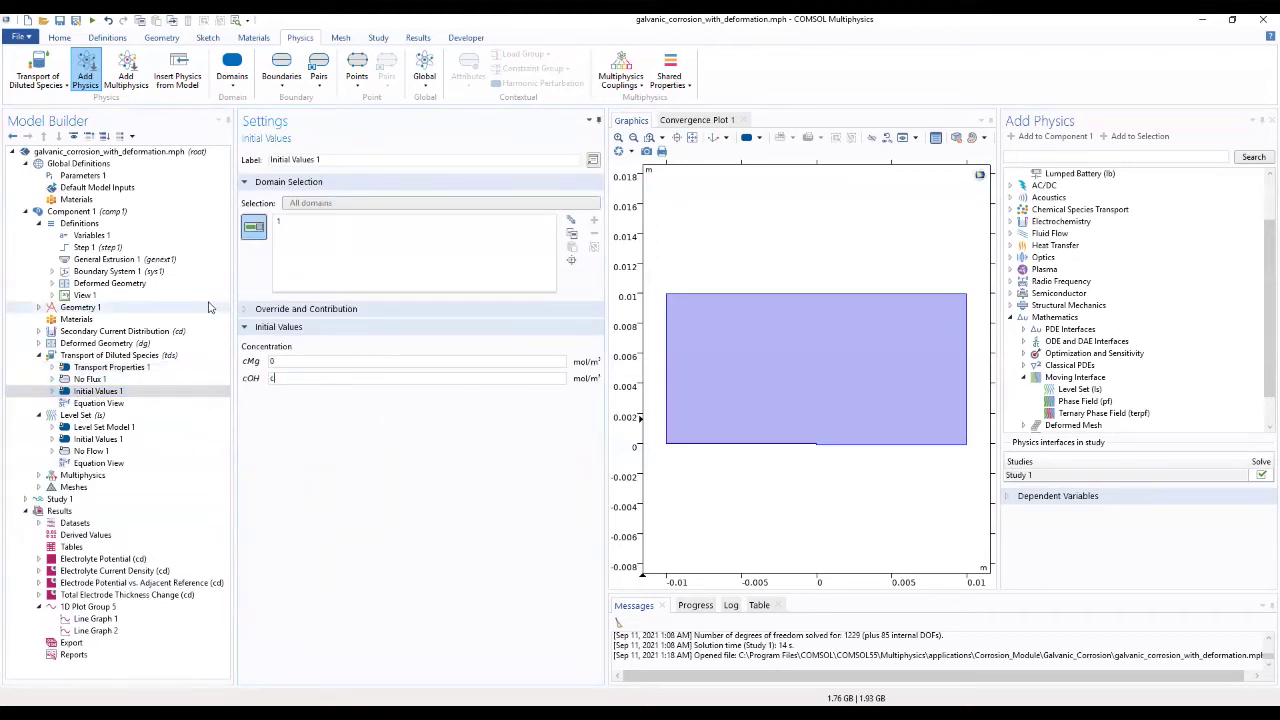
type("OH0")
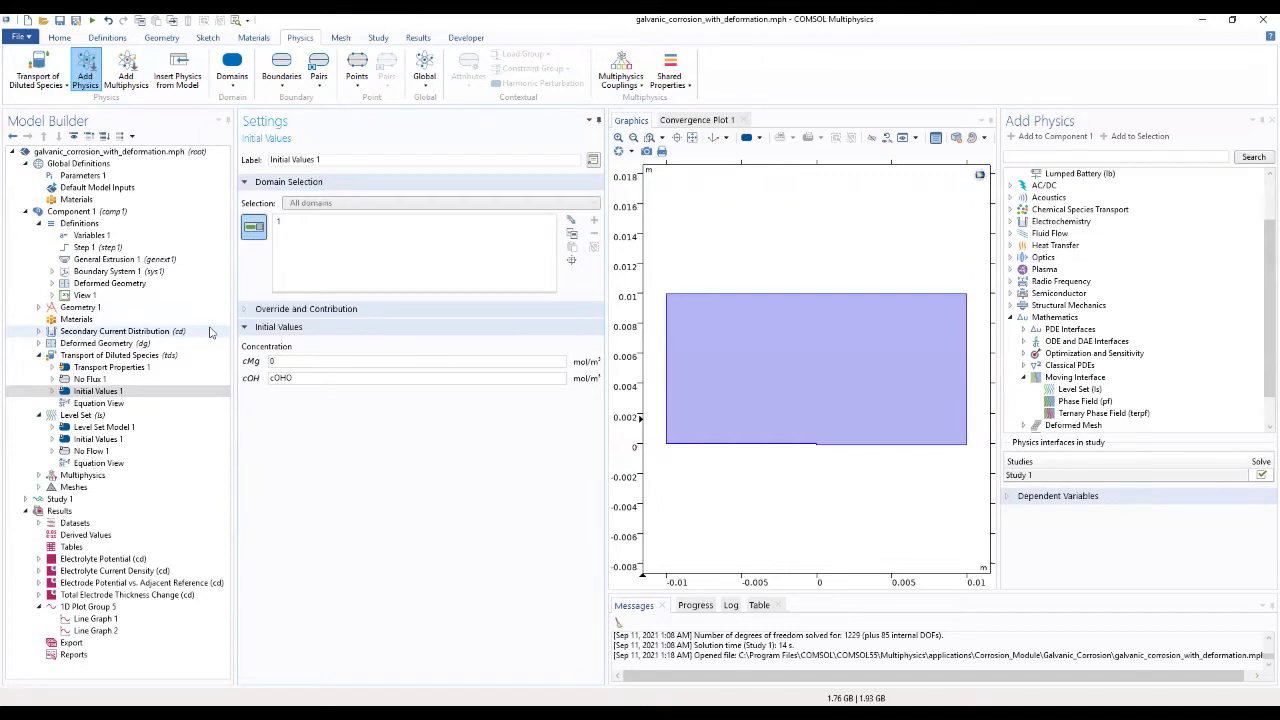
left_click(277, 418)
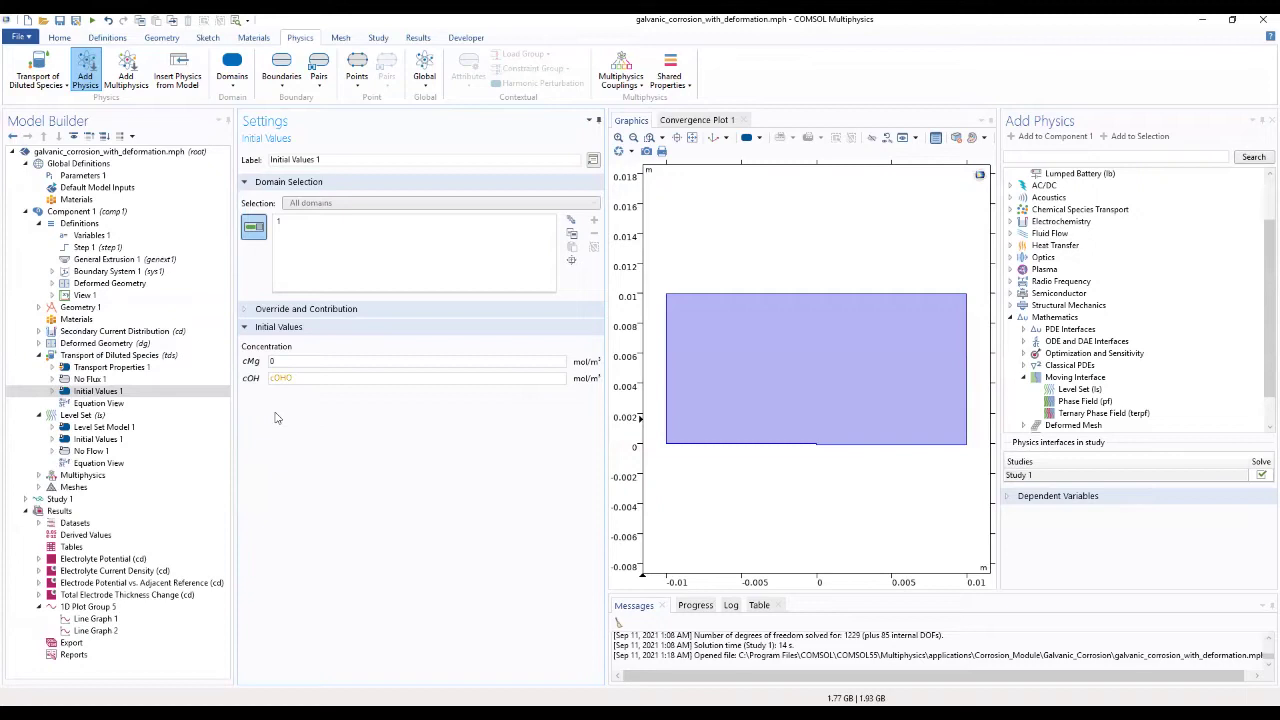
mouse_move(279, 379)
left_click_drag(279, 379, 276, 378)
left_click(277, 378)
type("0")
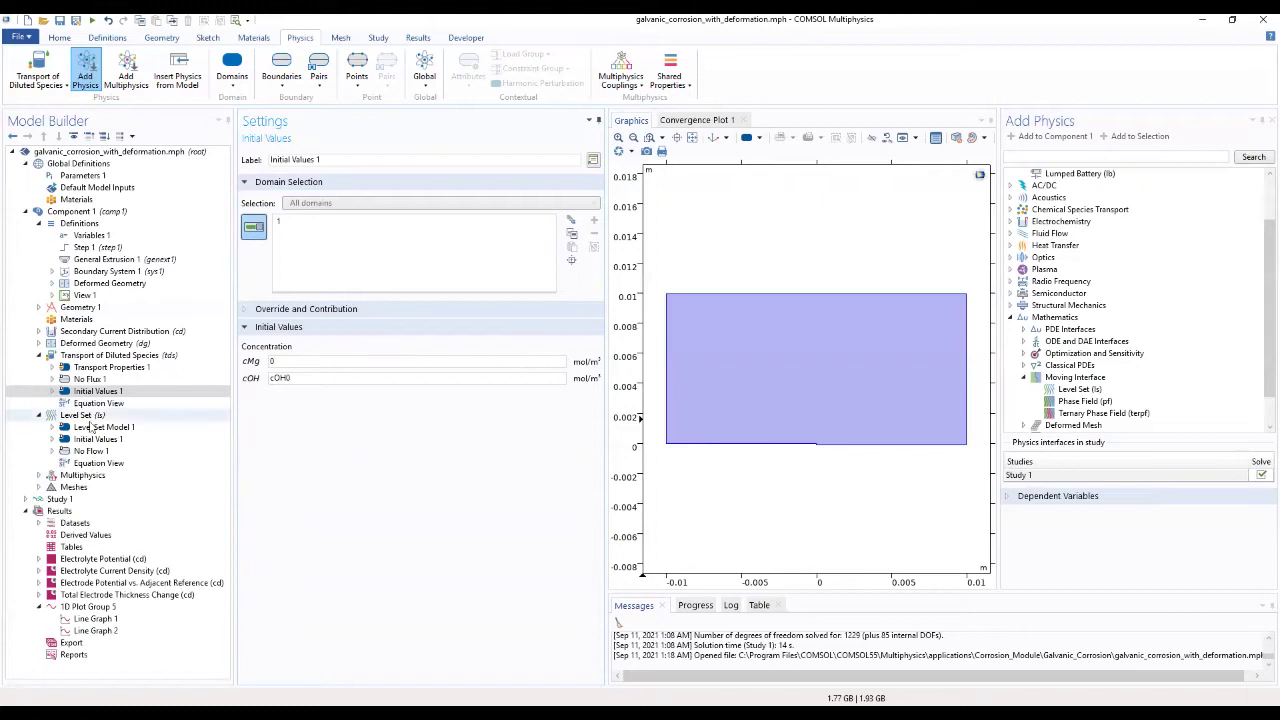
Add a Reactions node to Transport of Diluted Species and assign it to domain 1
left_click(90, 358)
right_click(91, 362)
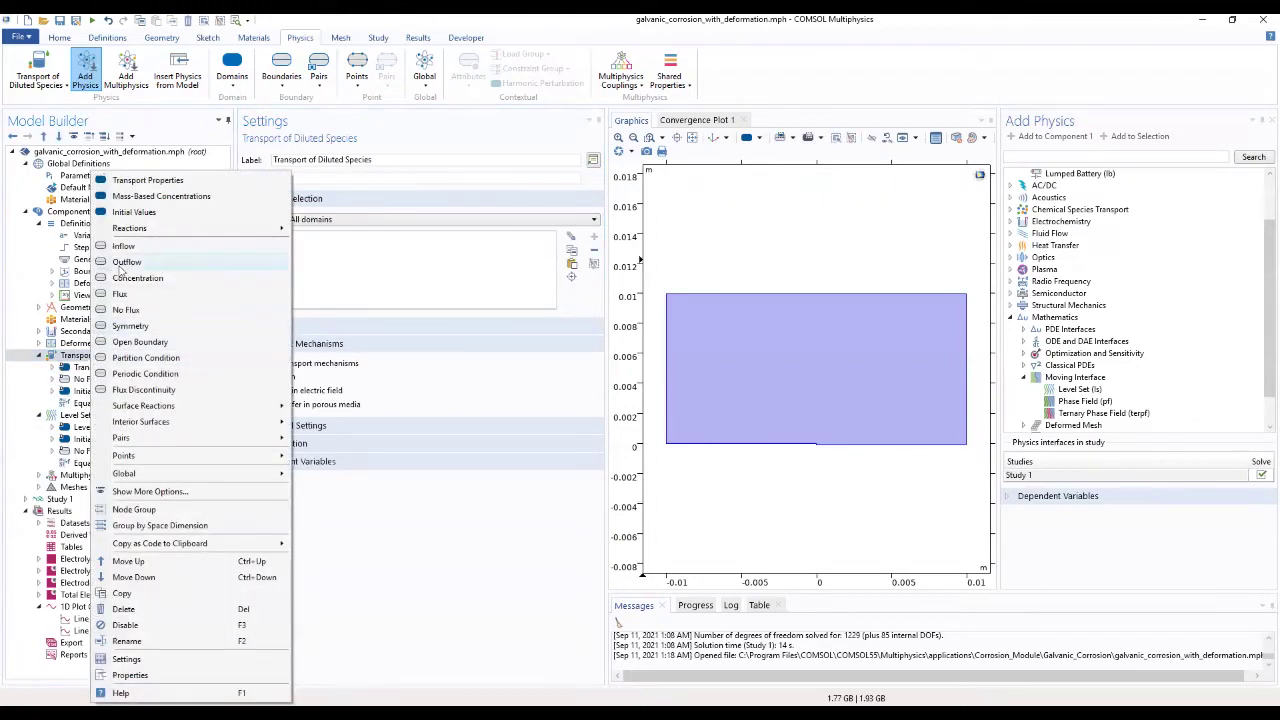
mouse_move(135, 234)
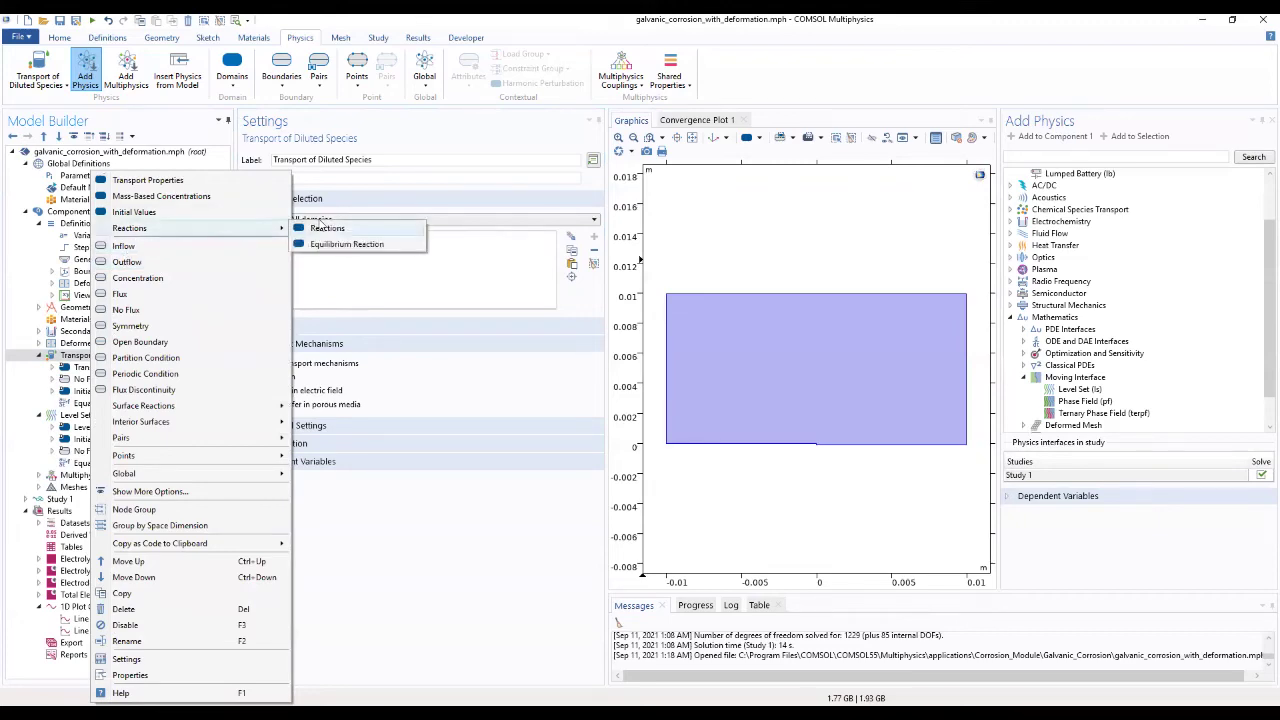
left_click(322, 229)
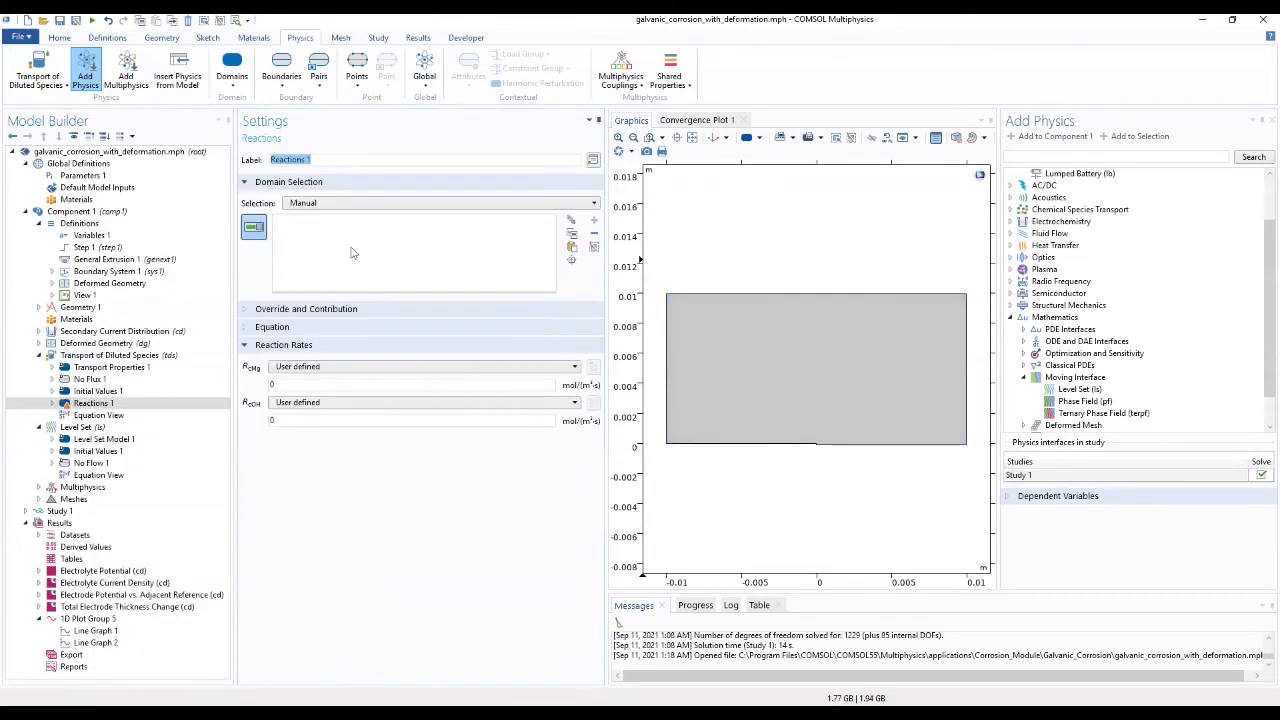
left_click(764, 346)
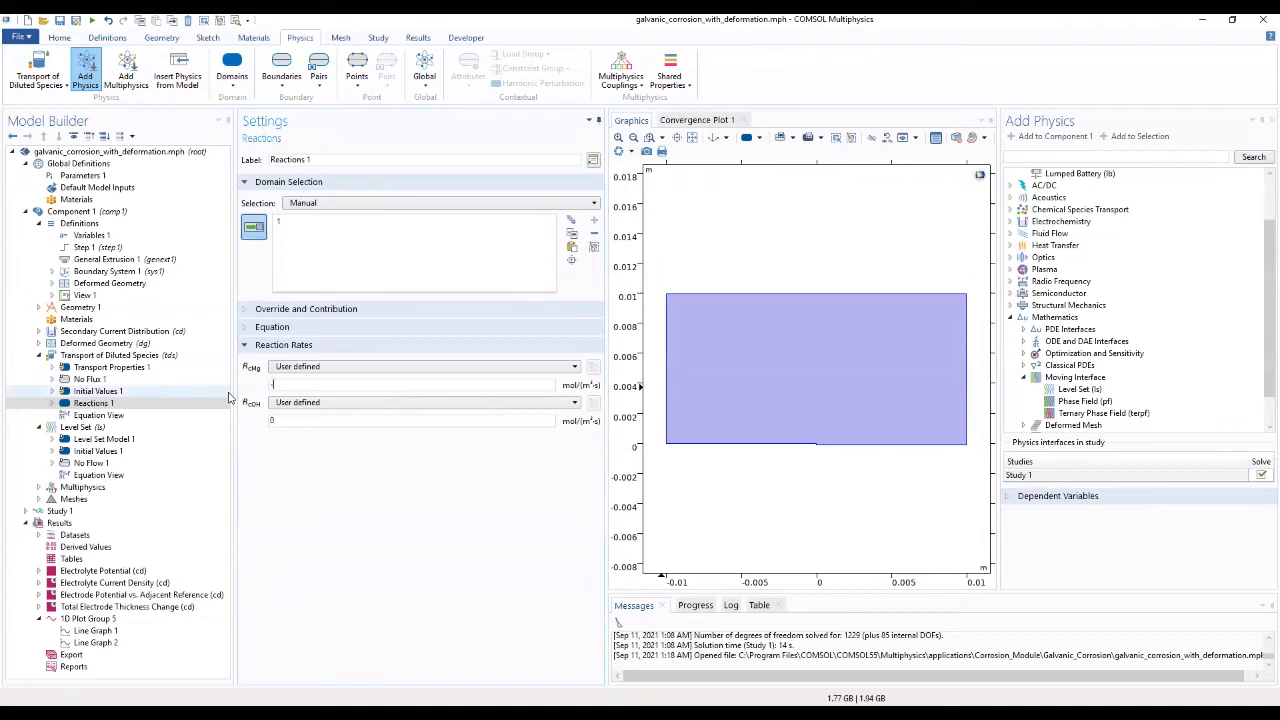
Set the reaction rates to -R_Mg*ls.delta for cMg and -R_OH*ls.delta for cOH
key("BackSpace")
type("R_Mg*ls.delta")
key("BackSpace")
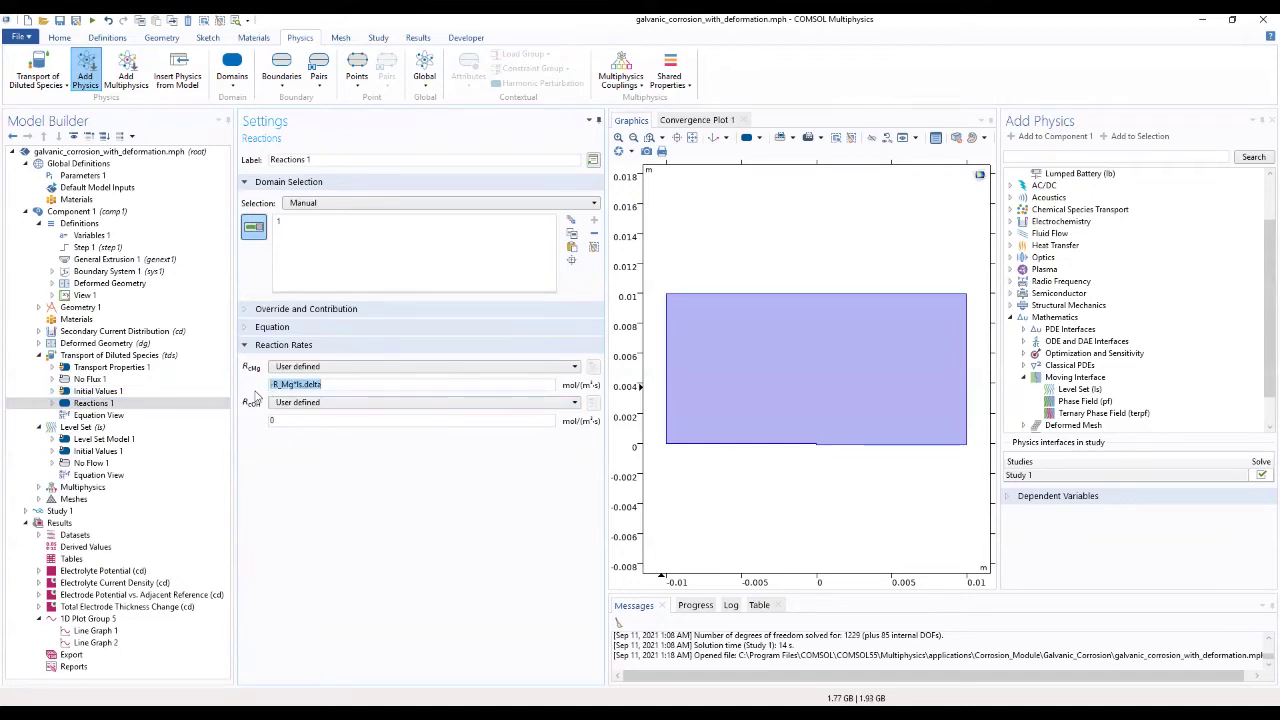
left_click(286, 419)
key("BackSpace")
type("-R_OH")
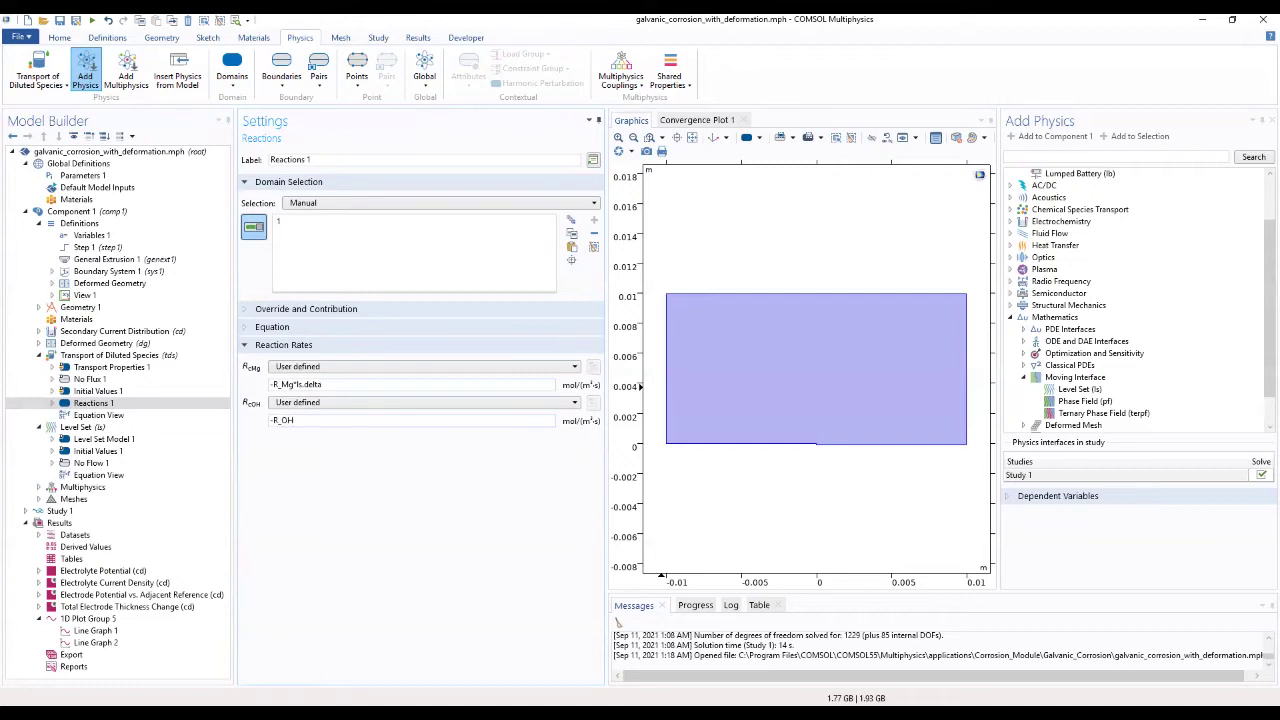
type("*ls.delta")
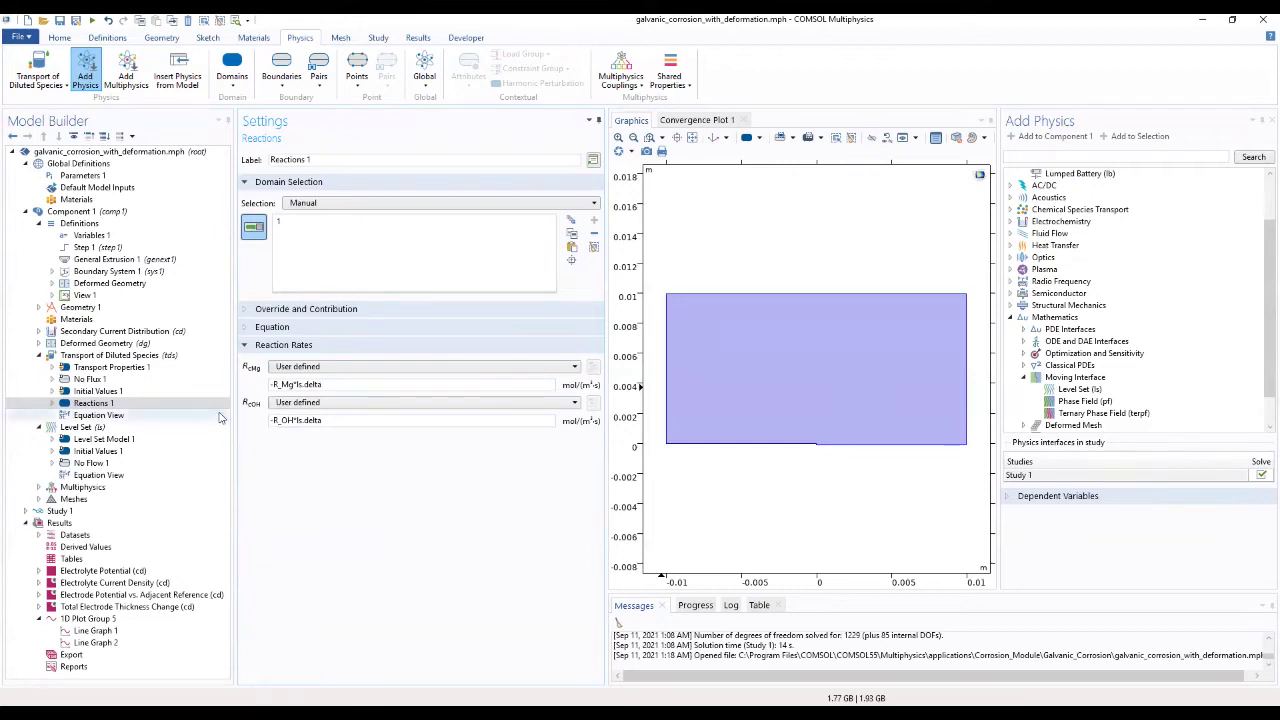
Add a Concentration condition to Transport of Diluted Species on the two upper boundaries, 3 and 6
left_click(117, 356)
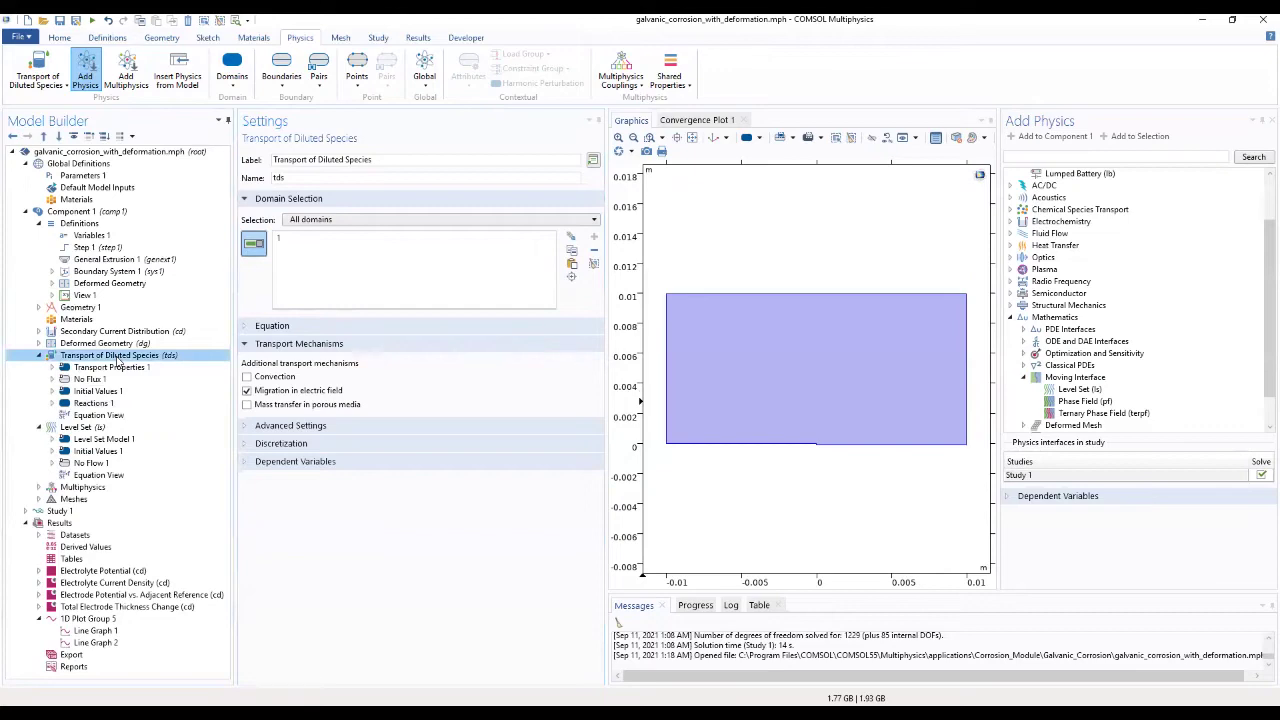
right_click(117, 363)
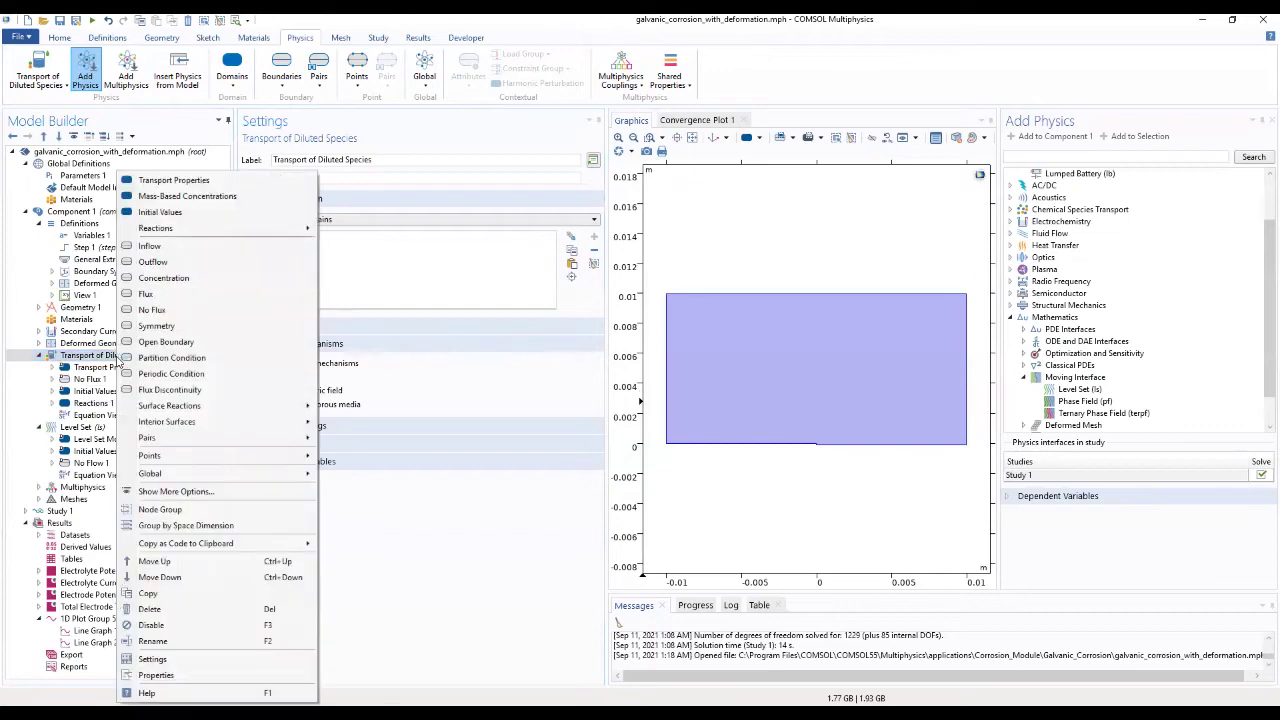
left_click(165, 280)
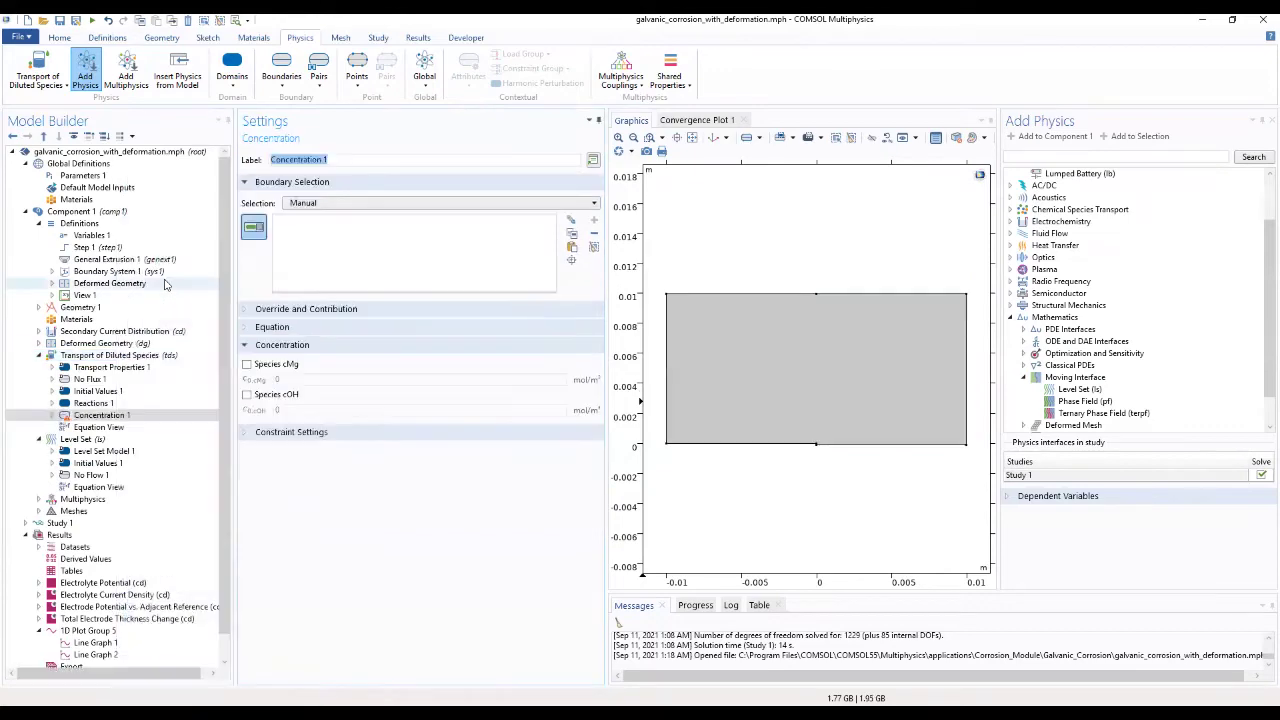
left_click(729, 296)
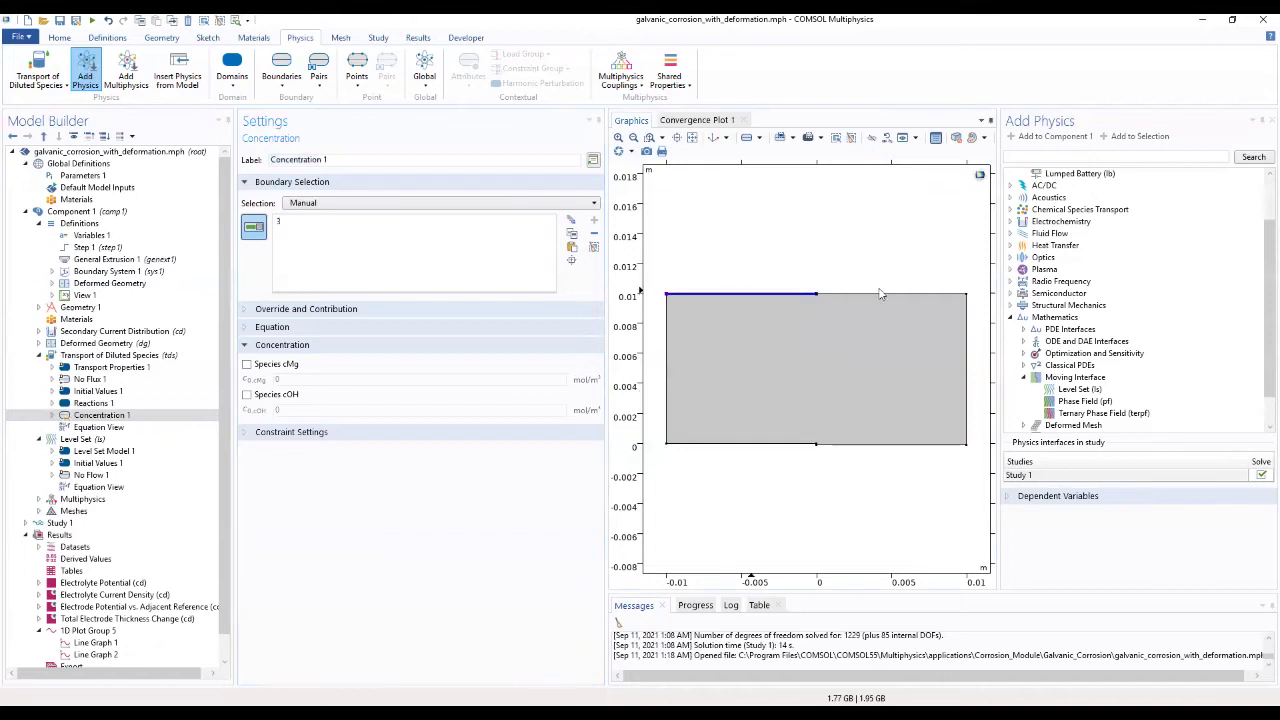
left_click(881, 296)
Enable the concentration constraint for species cOH and set its value to cOH0
left_click(246, 394)
left_click_drag(294, 407, 260, 412)
type("cOH0")
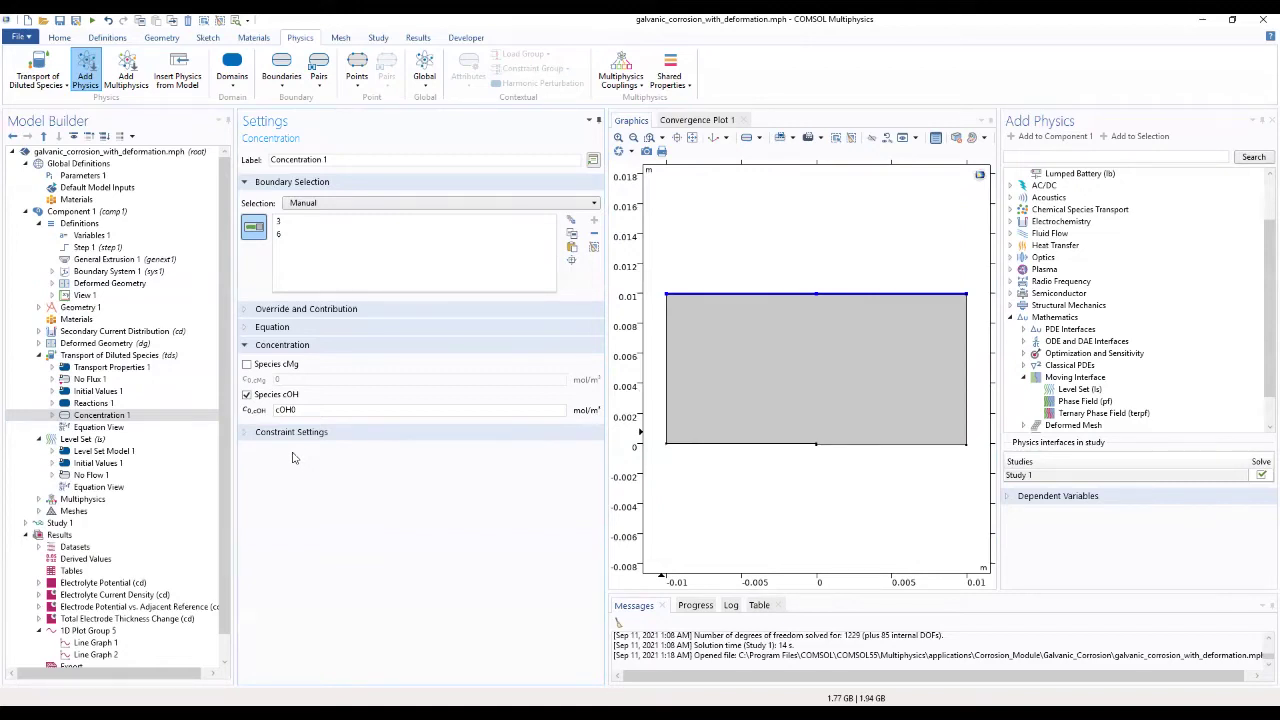
Add an Electrode Surface Coupling to Transport of Diluted Species and assign it to boundaries 2 and 4
left_click(148, 357)
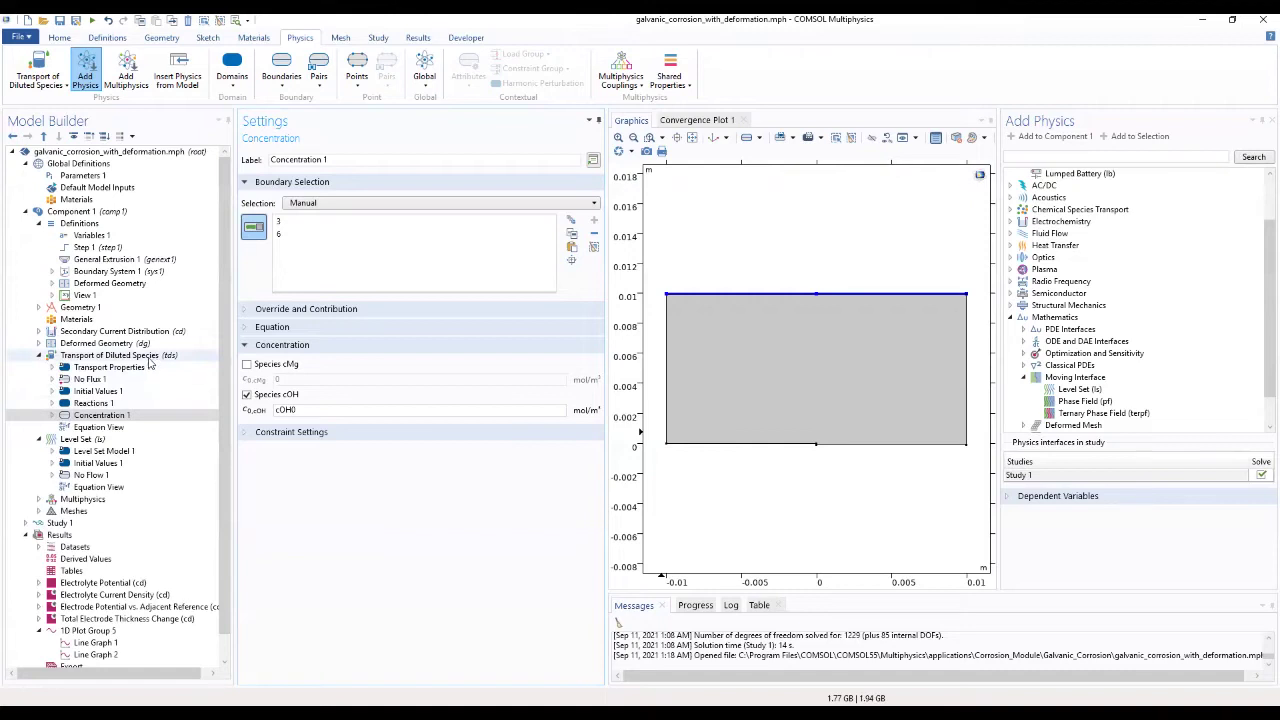
right_click(150, 366)
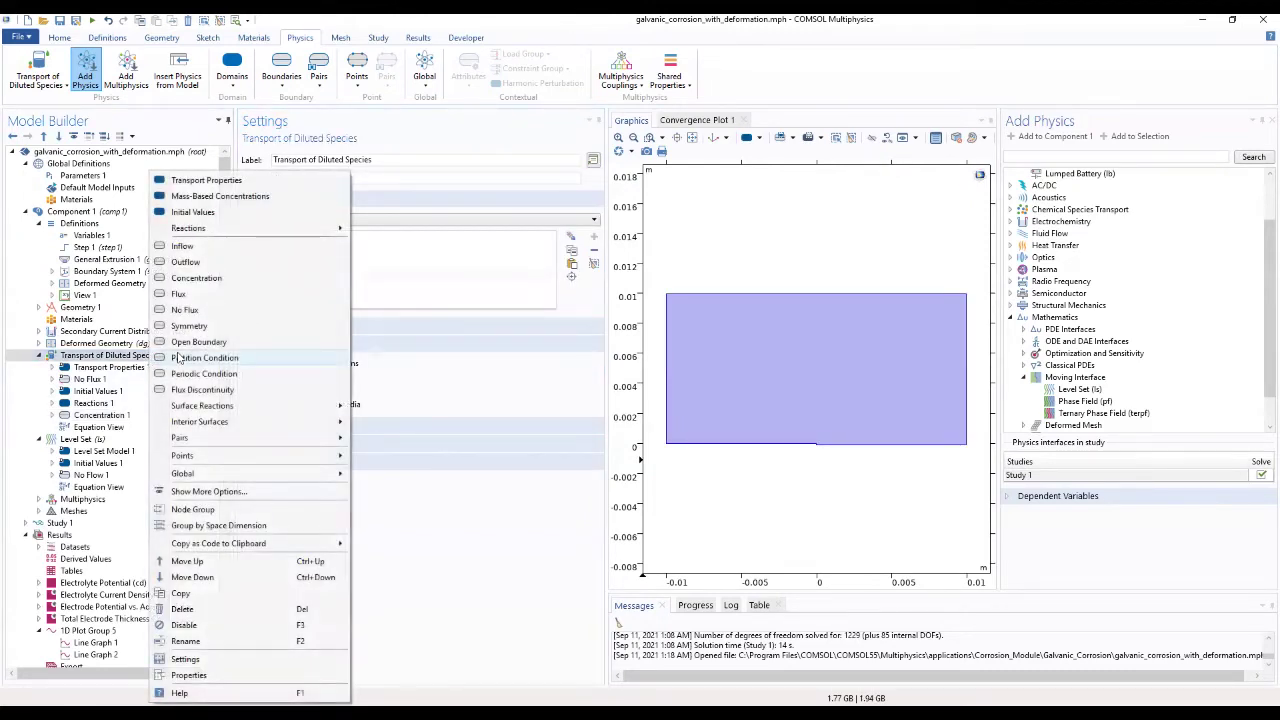
mouse_move(341, 407)
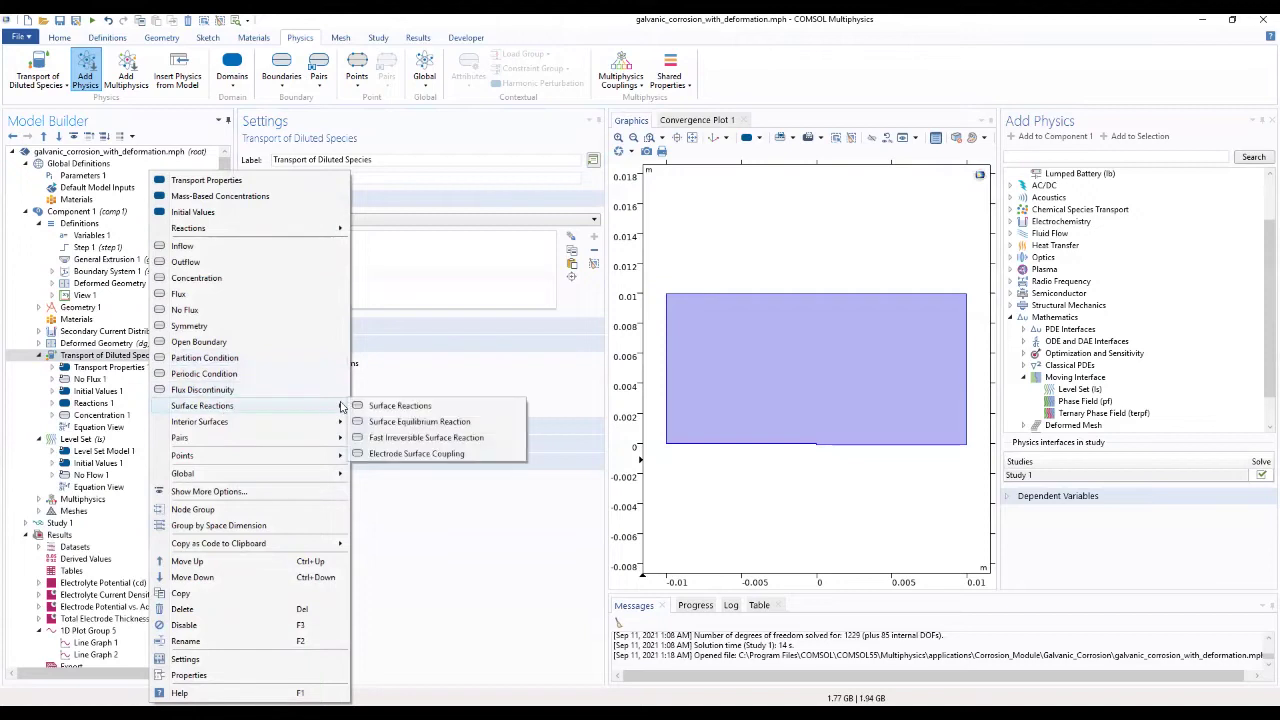
left_click(404, 455)
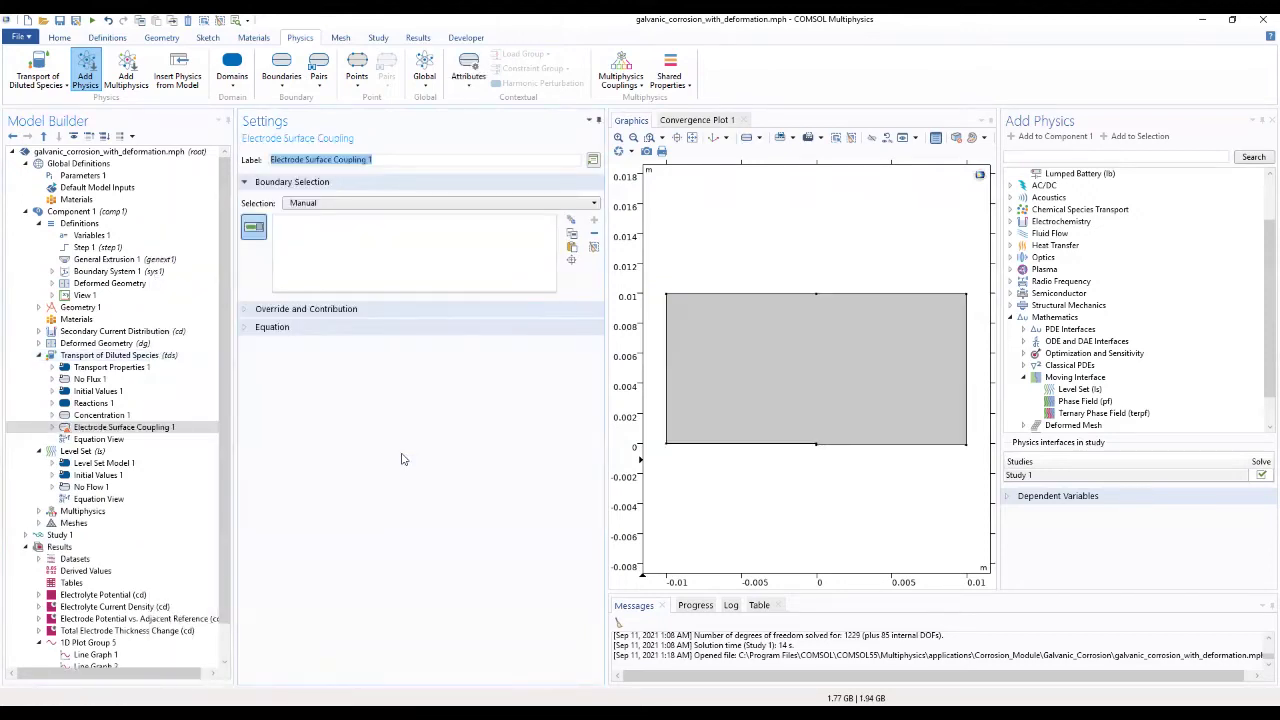
left_click(736, 450)
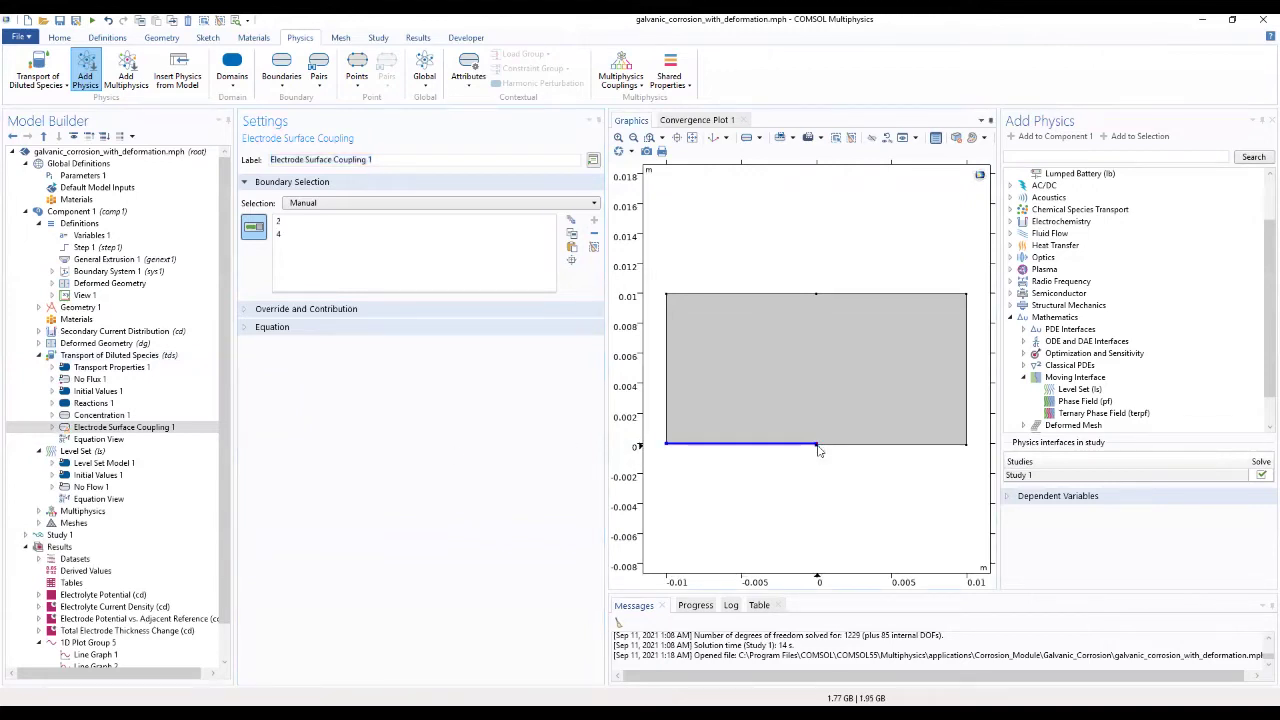
In the coupling's Reaction Coefficients, set the coupled reaction to the local current density of Electrode Reaction 1 (cd/eebii1/er1)
left_click(53, 427)
left_click(110, 440)
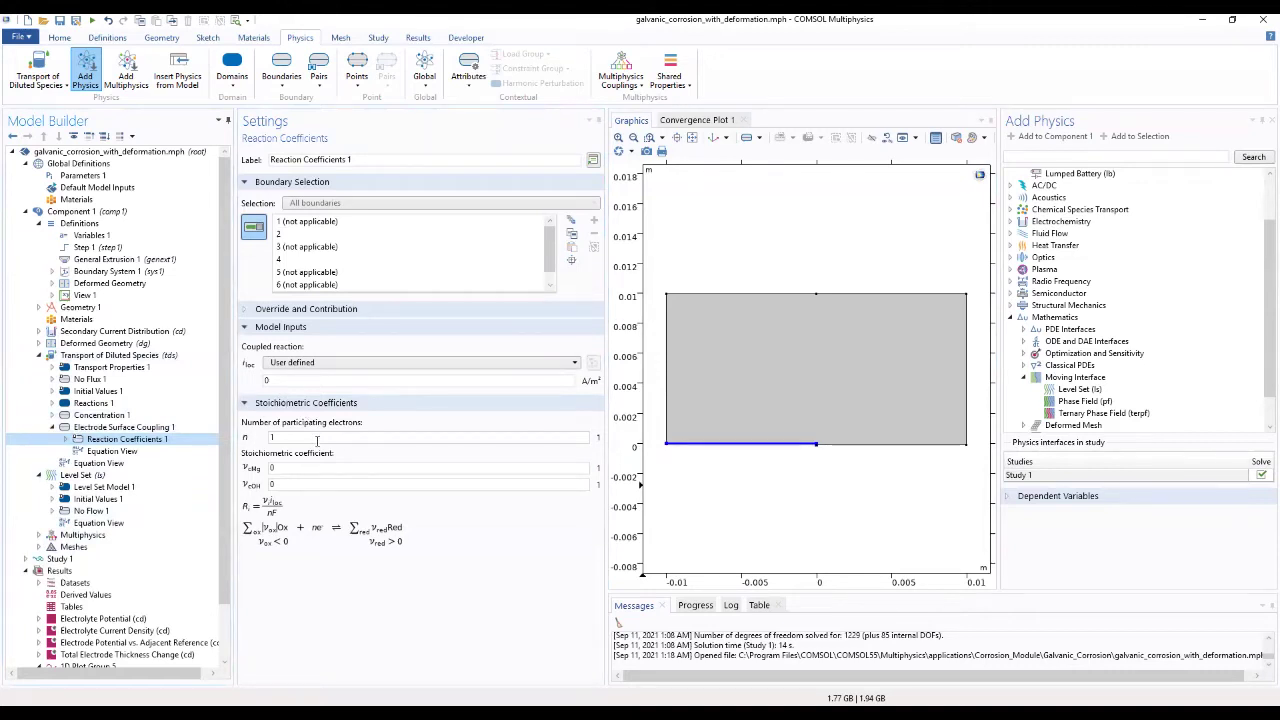
left_click(310, 364)
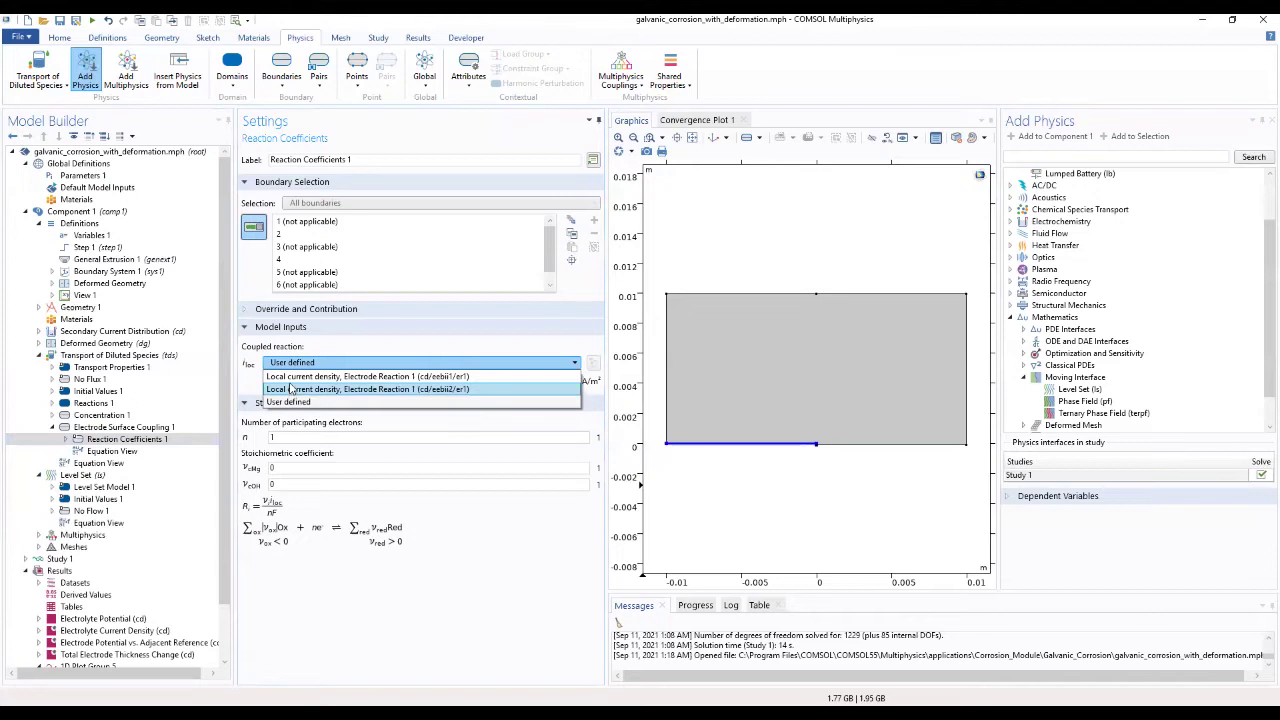
left_click(296, 377)
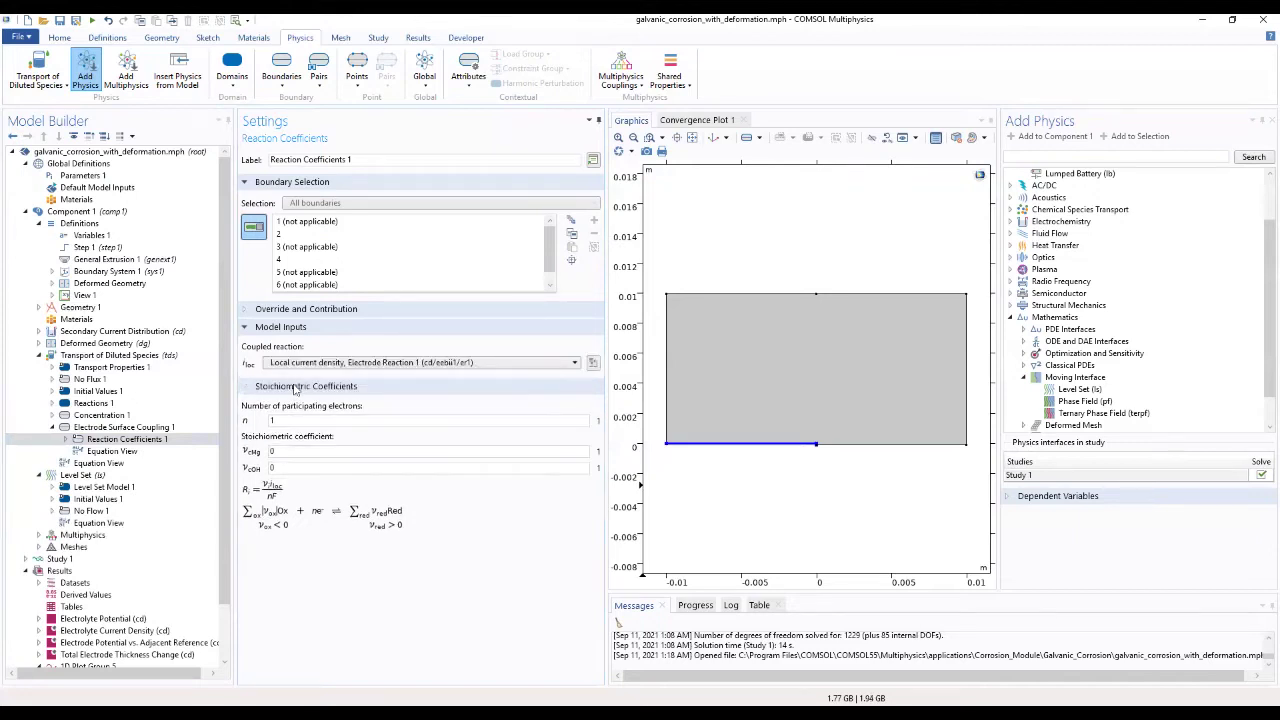
Set the number of participating electrons to 4 and the stoichiometric coefficient of cOH to 4
left_click_drag(294, 421, 264, 423)
type("4")
left_click_drag(317, 467, 246, 479)
type("4")
Add a second Electrode Surface Coupling to Transport of Diluted Species
left_click(83, 356)
right_click(83, 356)
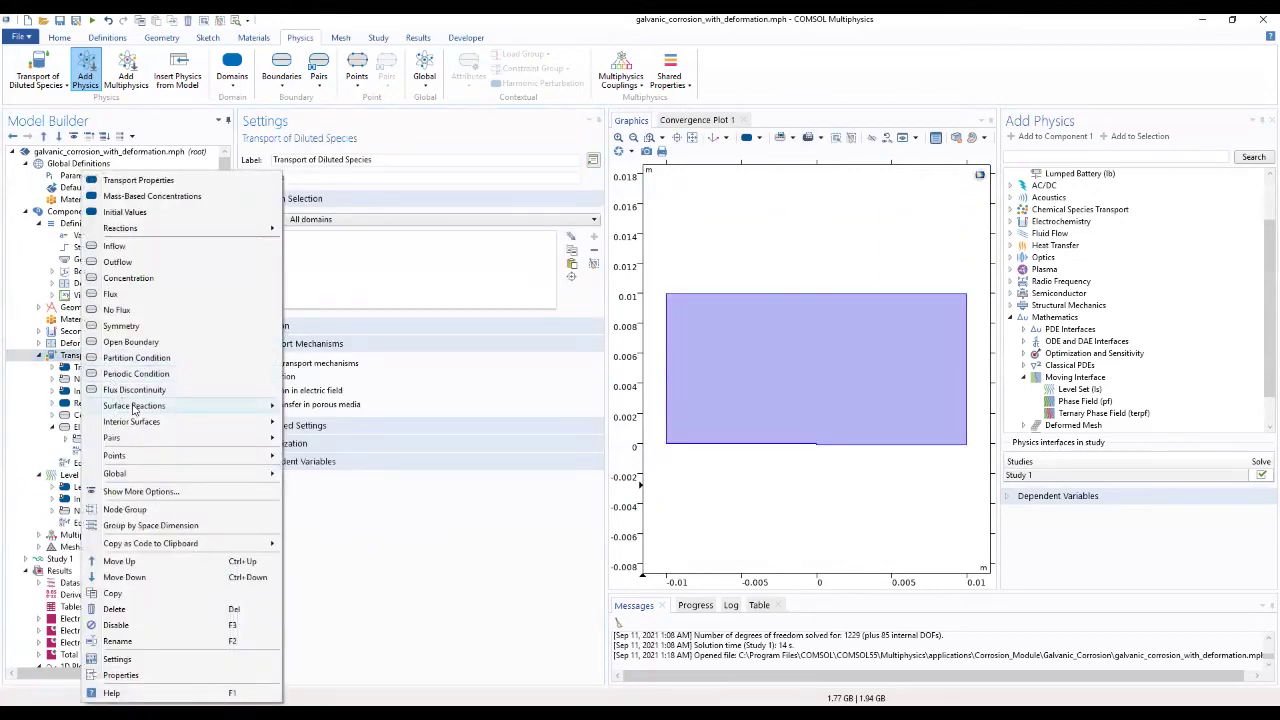
mouse_move(200, 406)
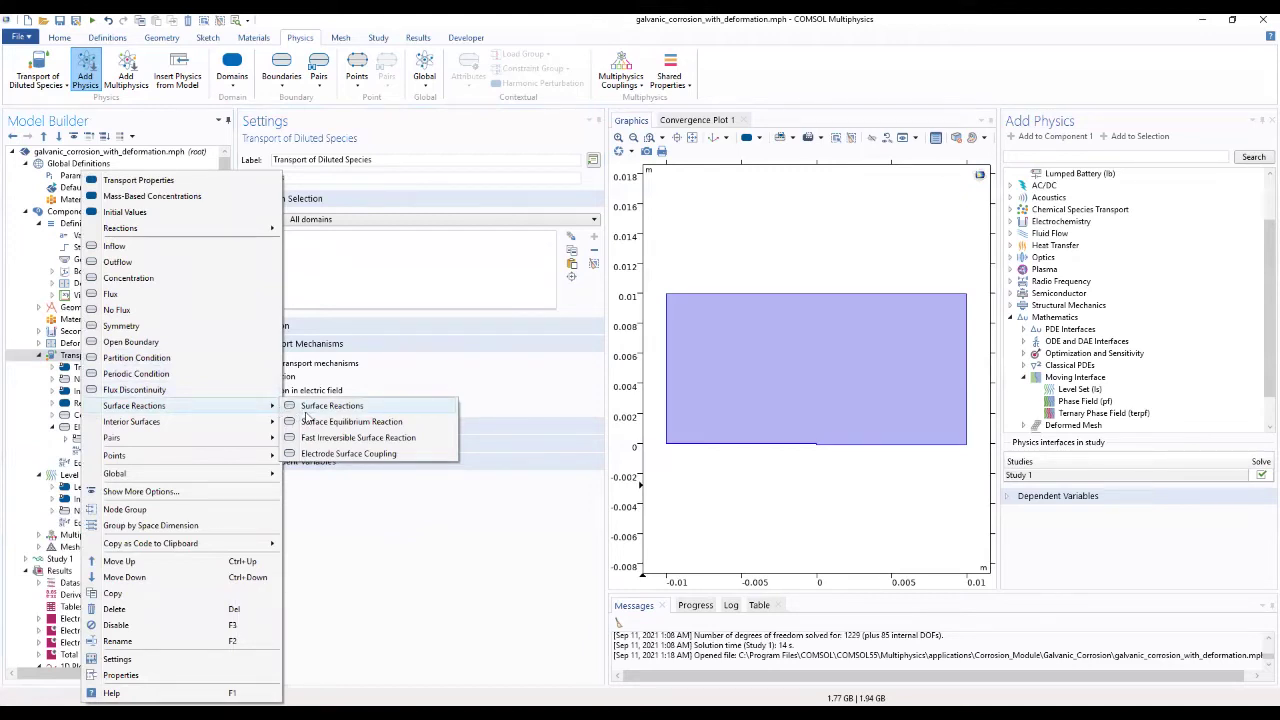
left_click(334, 455)
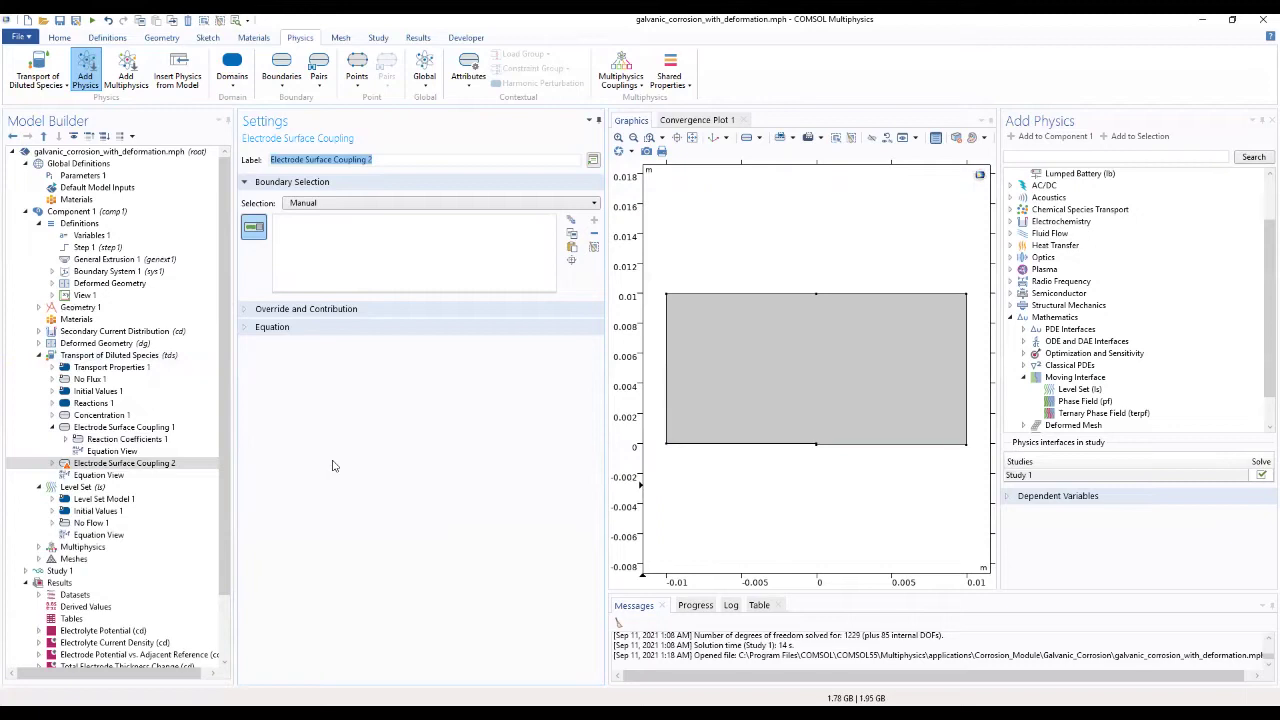
Assign boundary 5 to Electrode Surface Coupling 2 and set its coupled reaction to the local current density of Electrode Reaction 1 (cd/eebii2/er1)
left_click(889, 446)
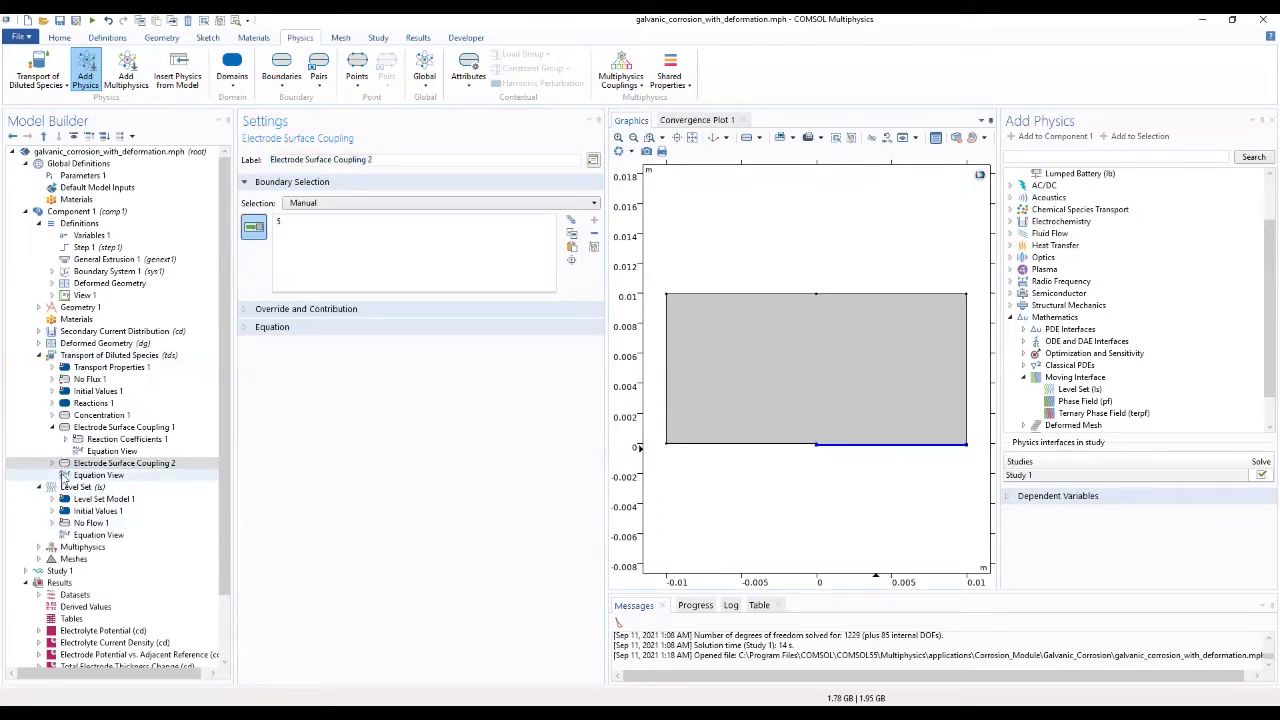
left_click(101, 478)
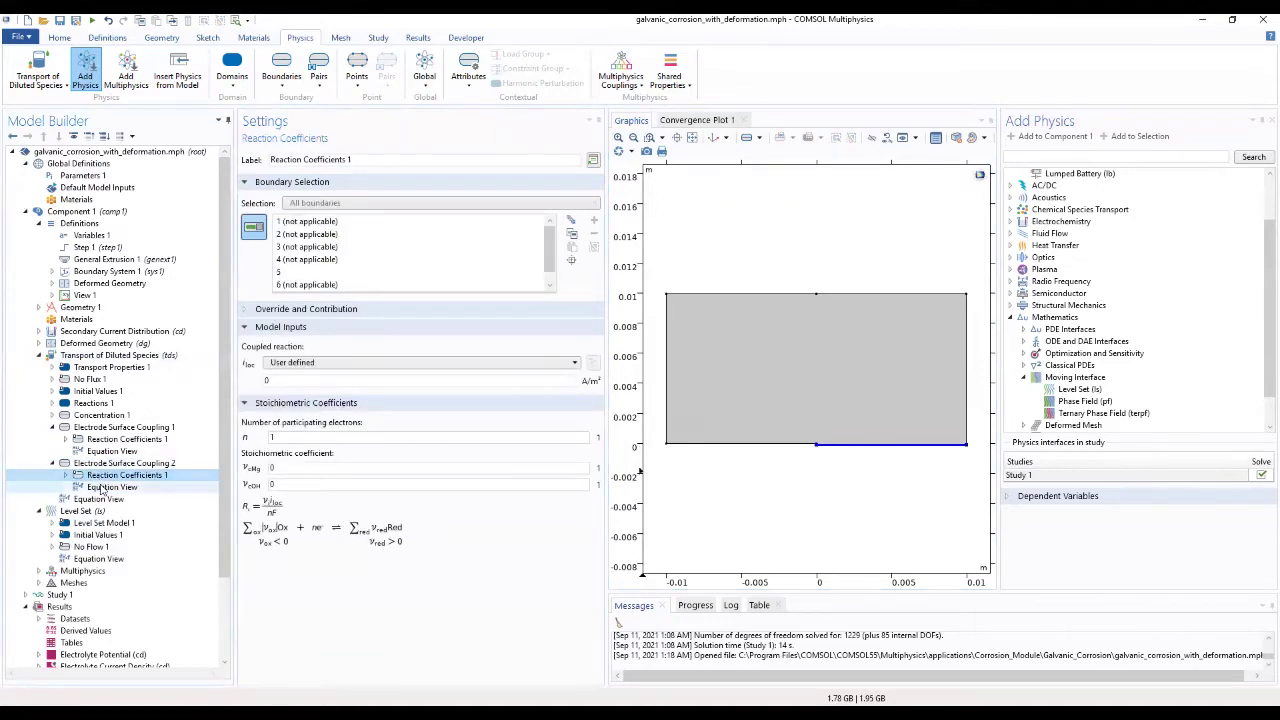
left_click(346, 365)
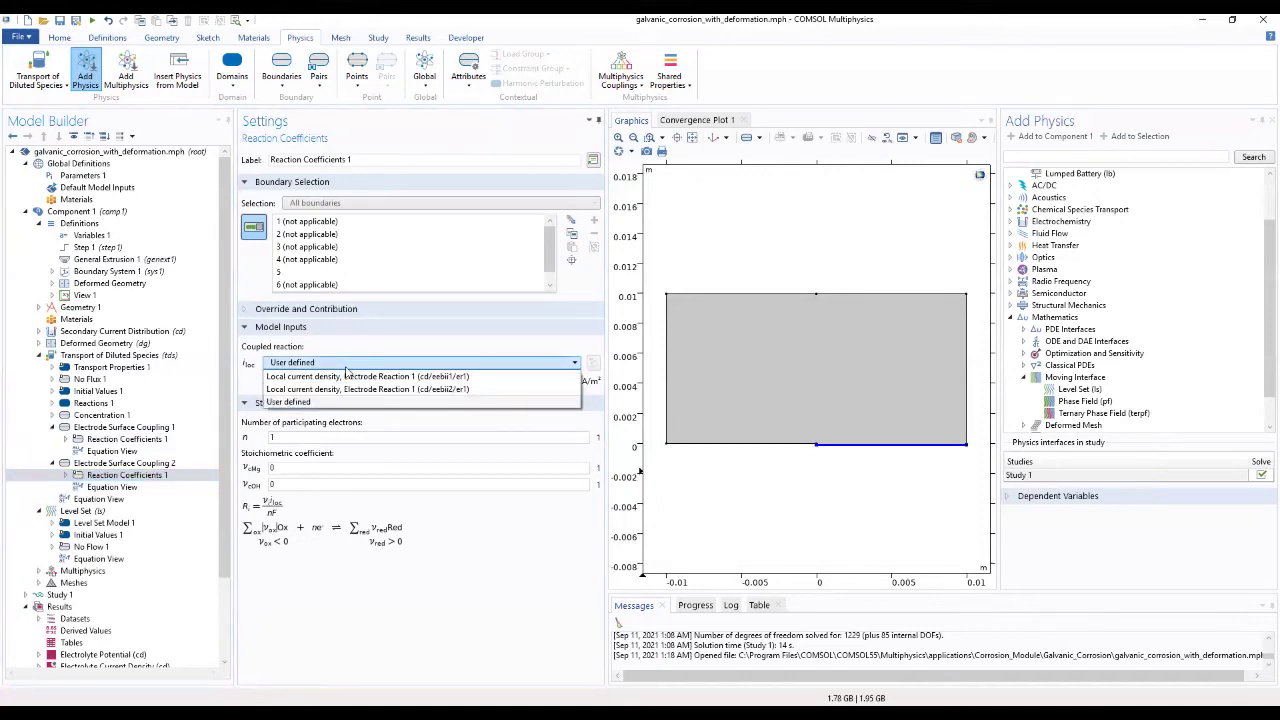
left_click(355, 390)
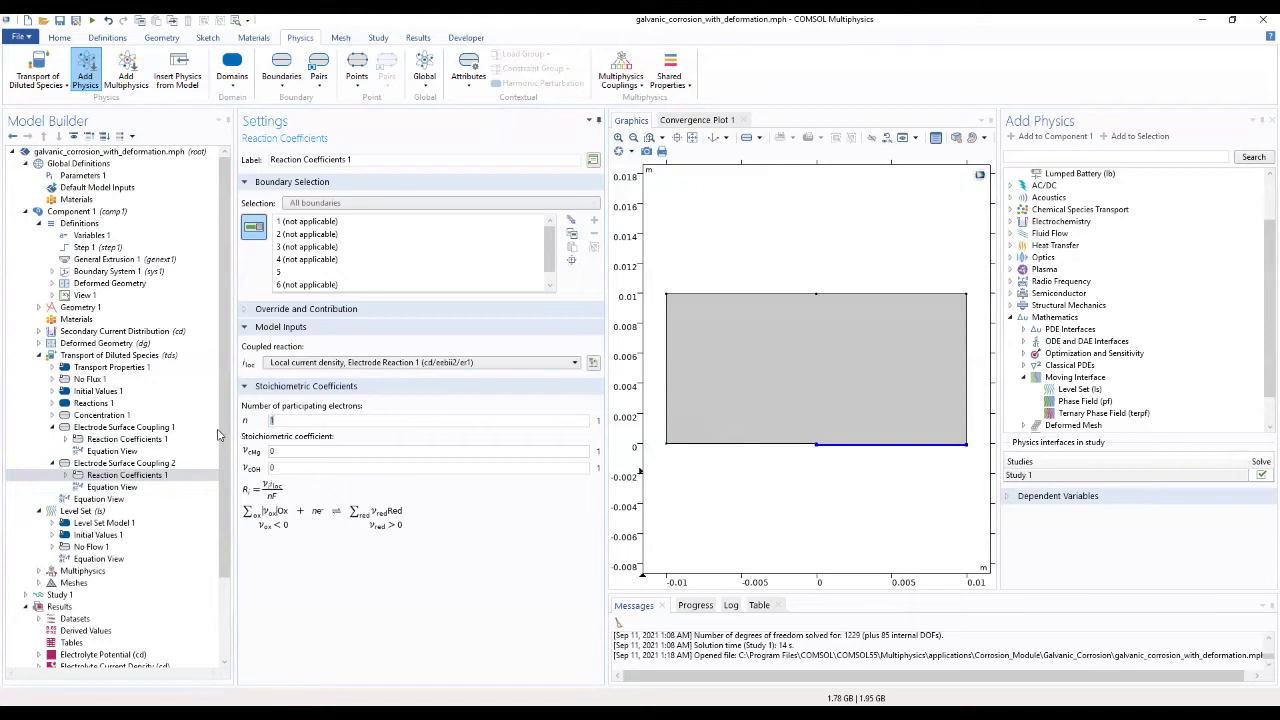
Set the number of participating electrons to 2 and the cMg stoichiometric coefficient to -1 for Electrode Surface Coupling 2
type("2")
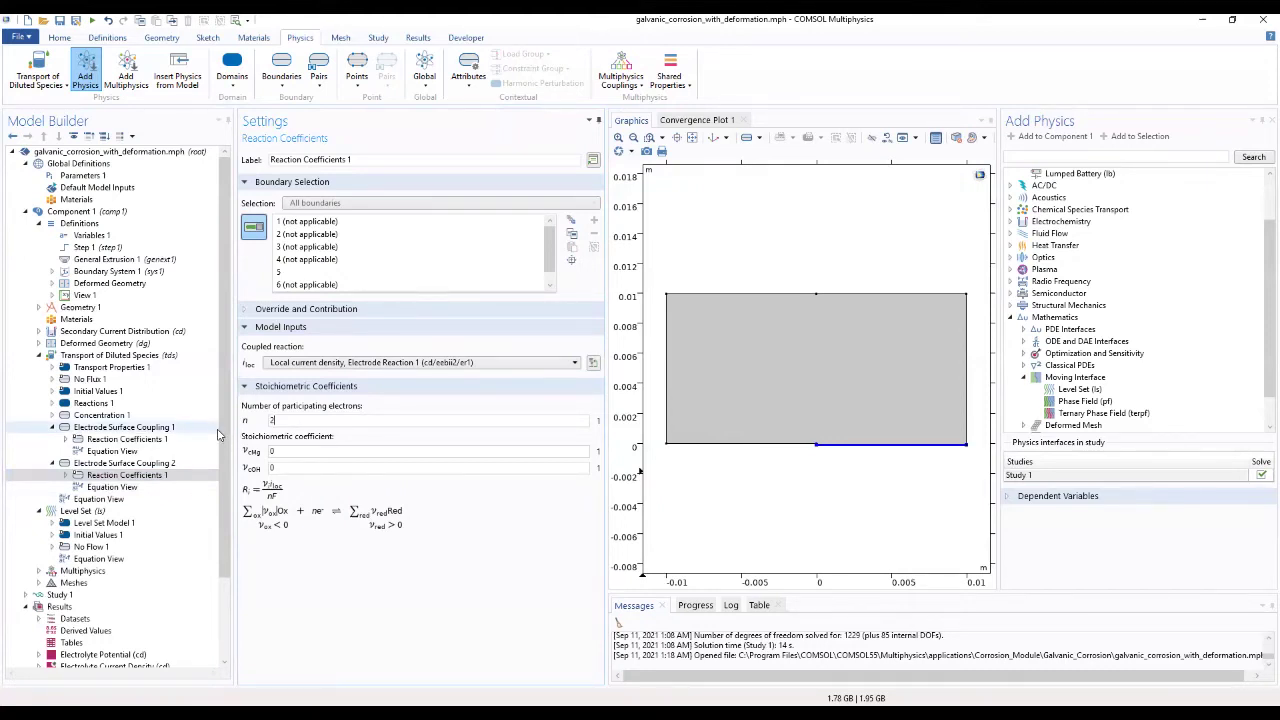
left_click_drag(277, 451, 243, 457)
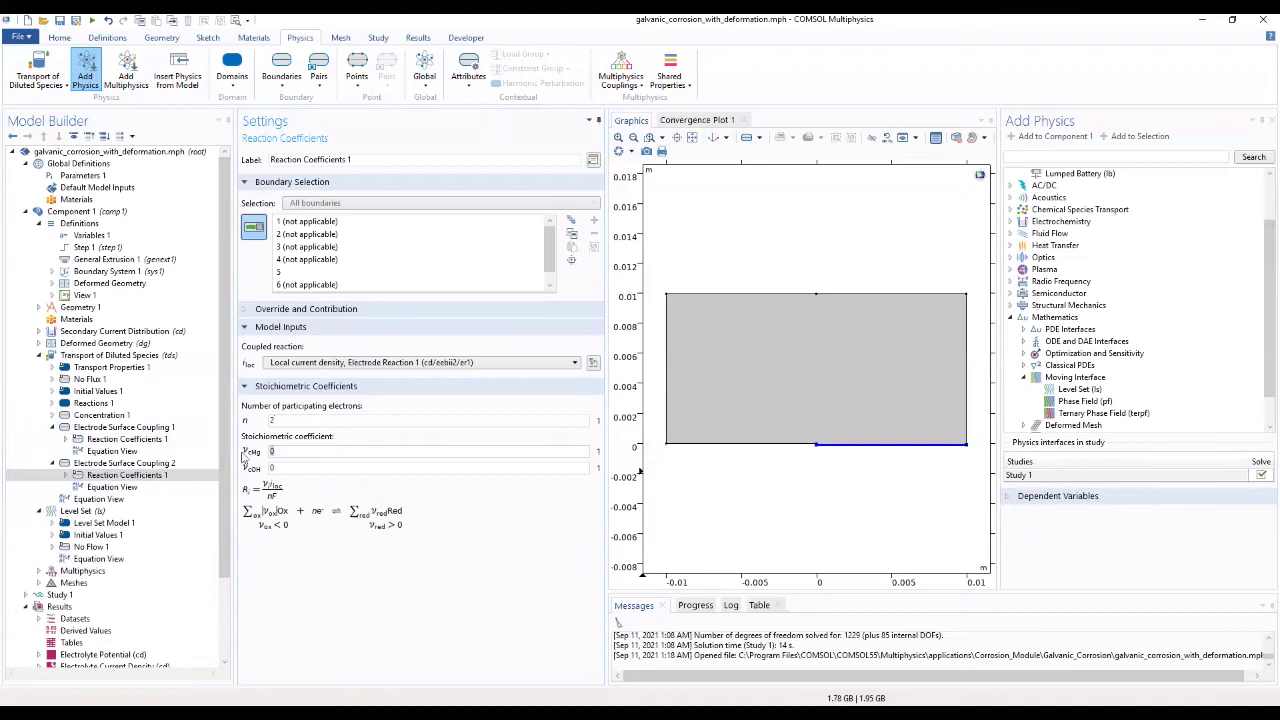
type("-1")
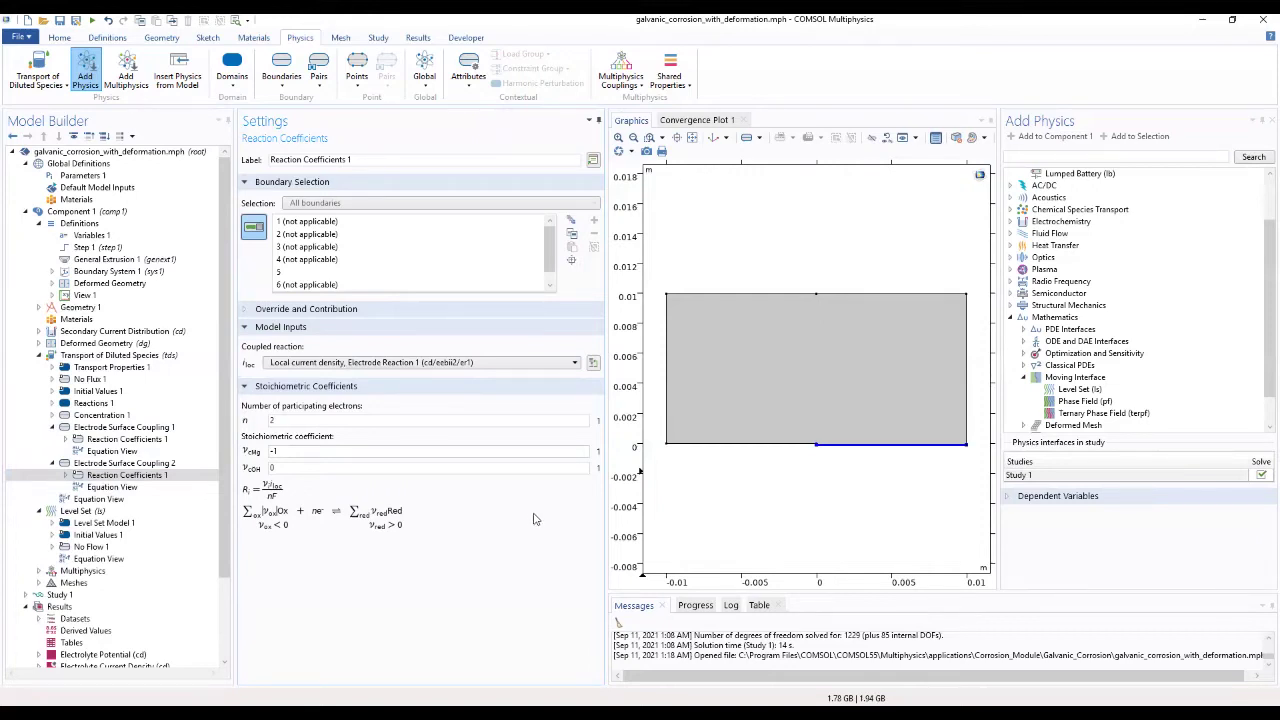
left_click(52, 428)
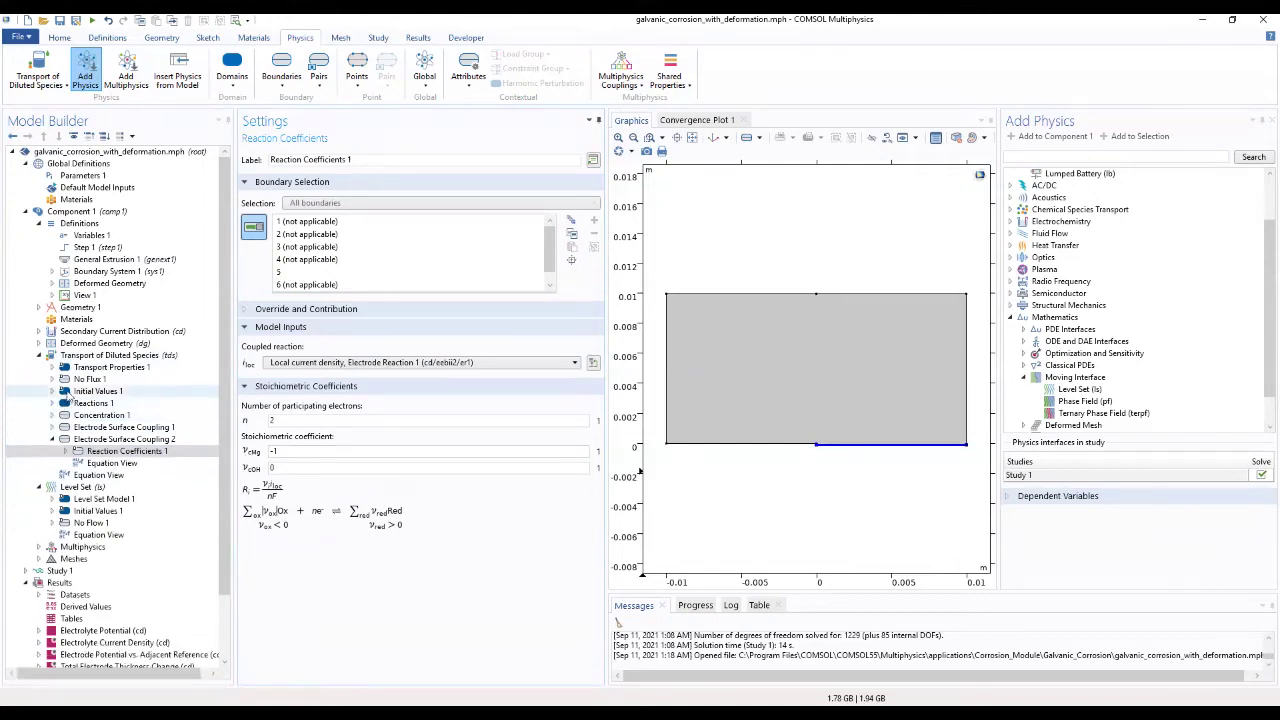
Set the reinitialization parameter of Level Set Model 1 to max(vn_corprod,eps)
left_click(84, 487)
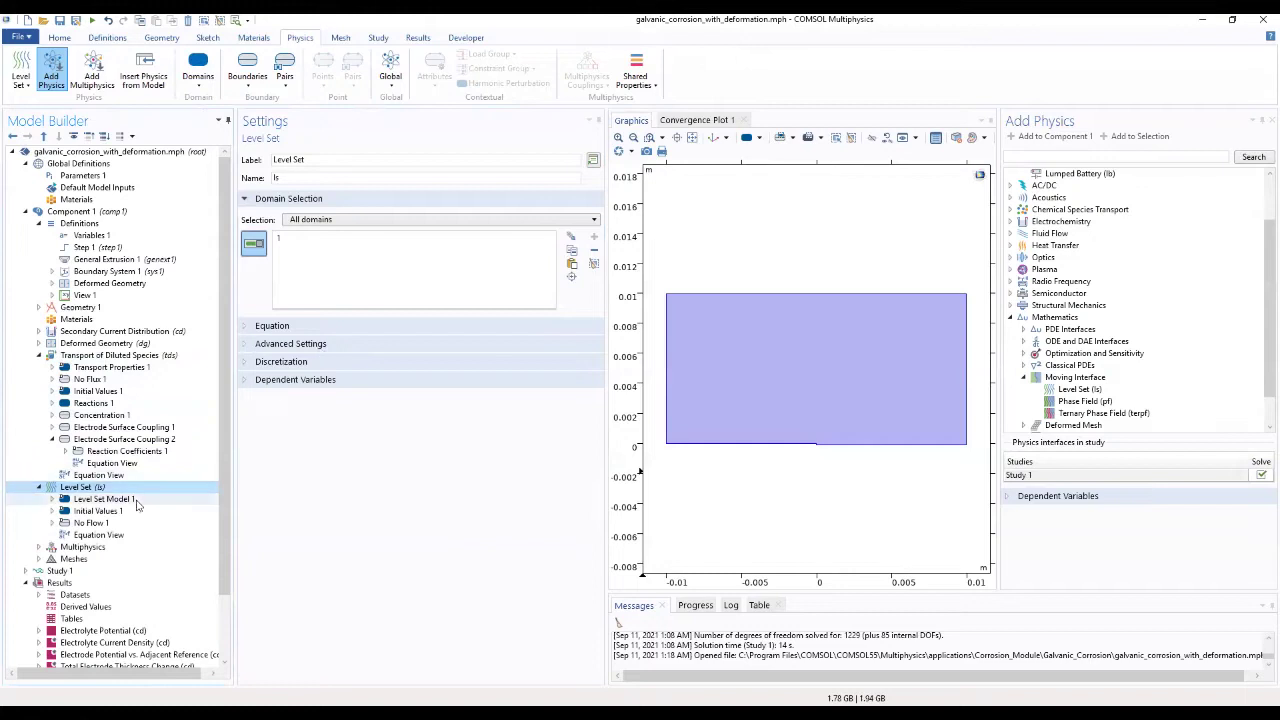
left_click(104, 498)
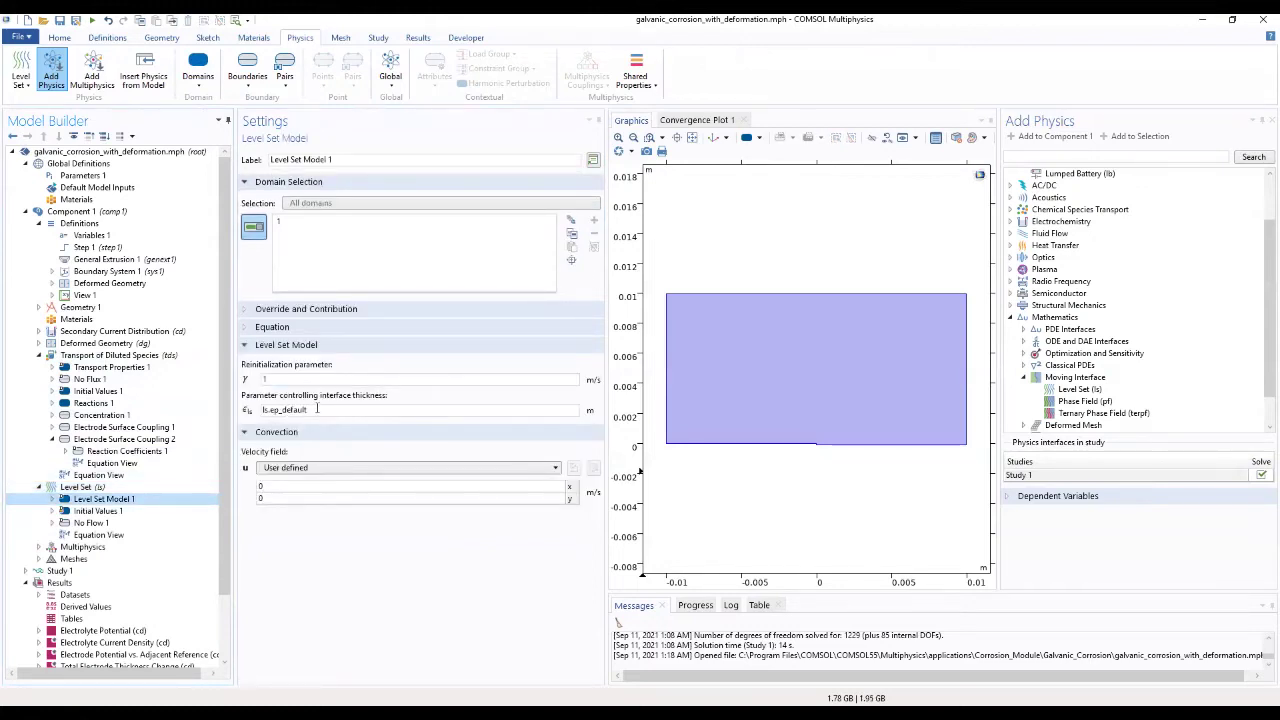
double_click(314, 381)
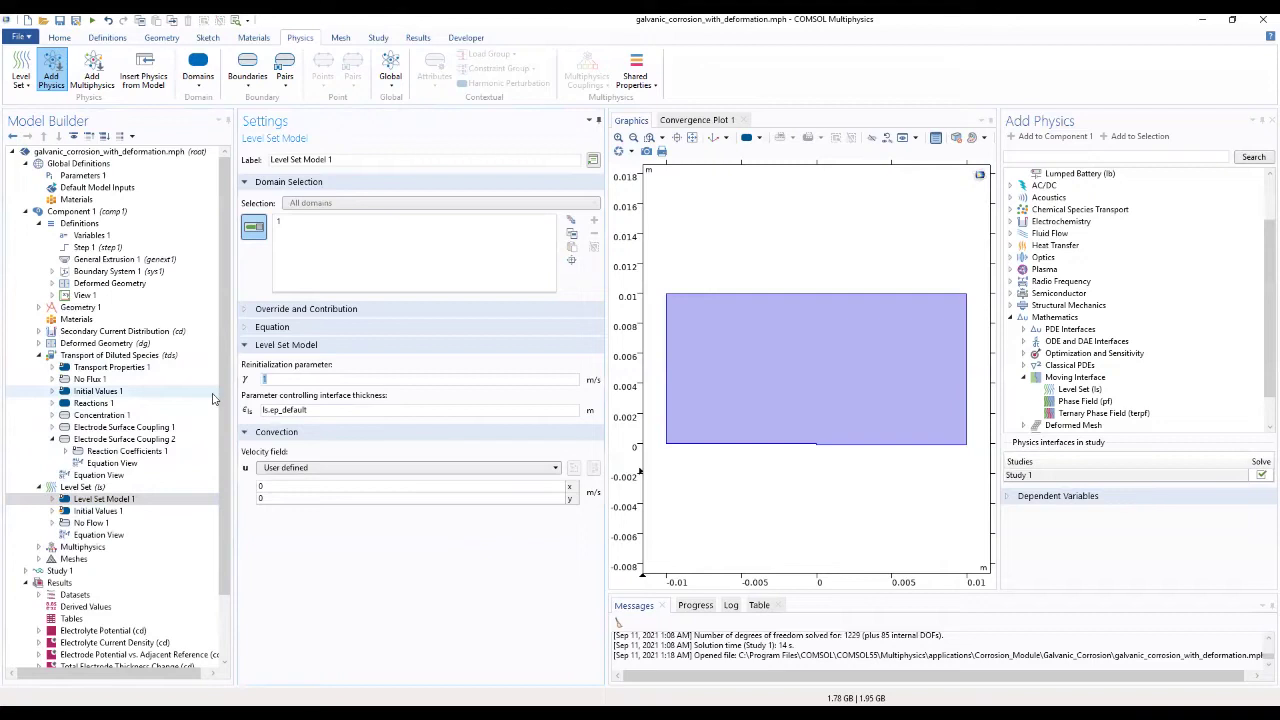
type("r")
type("0.01")
key("BackSpace")
key("BackSpace")
key("BackSpace")
key("BackSpace")
type("max(vn_corprod")
type(",eps)")
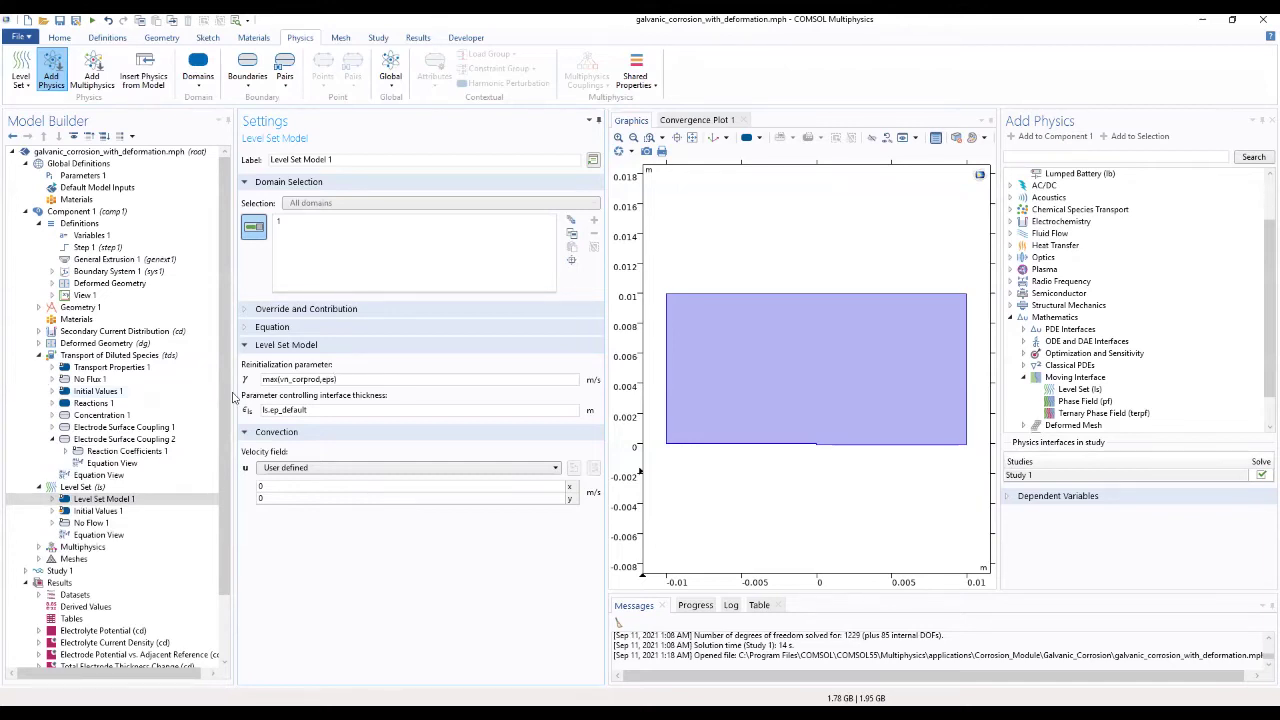
Set the parameter controlling interface thickness in Level Set Model 1 to ls.hmax/4
left_click(394, 409)
left_click_drag(318, 410, 238, 424)
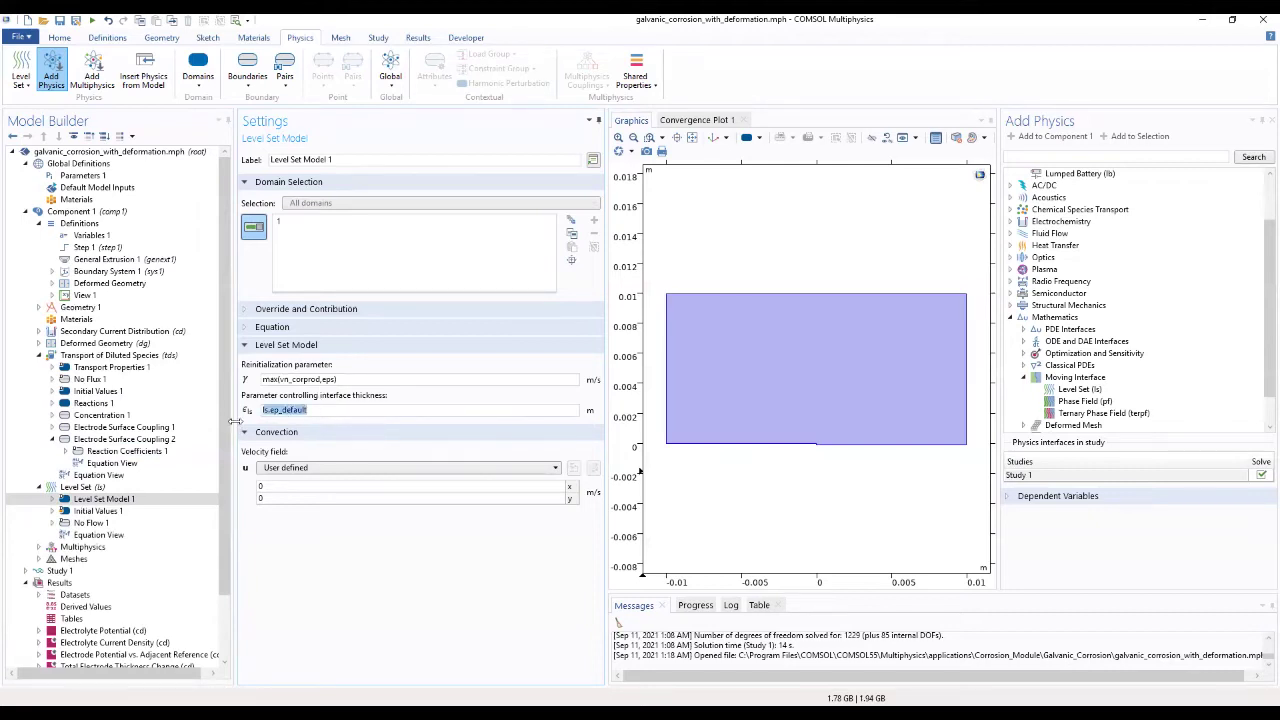
type("ls.hm")
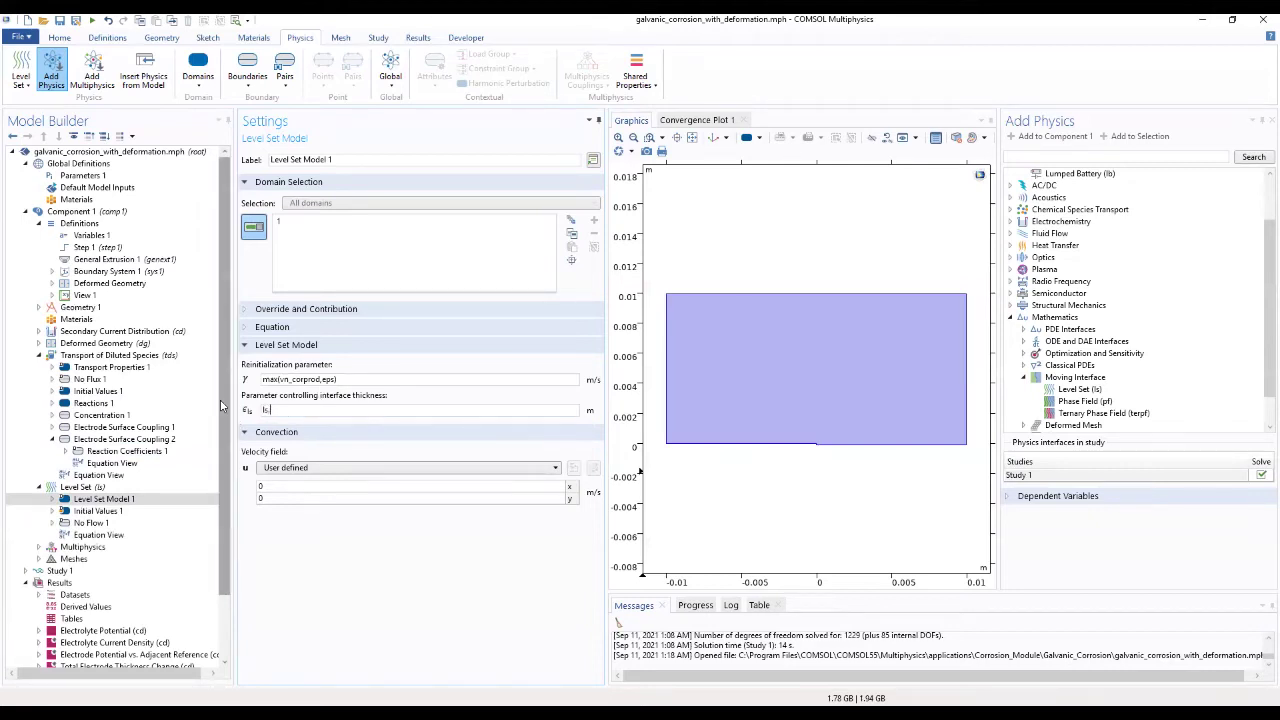
type("ax/4")
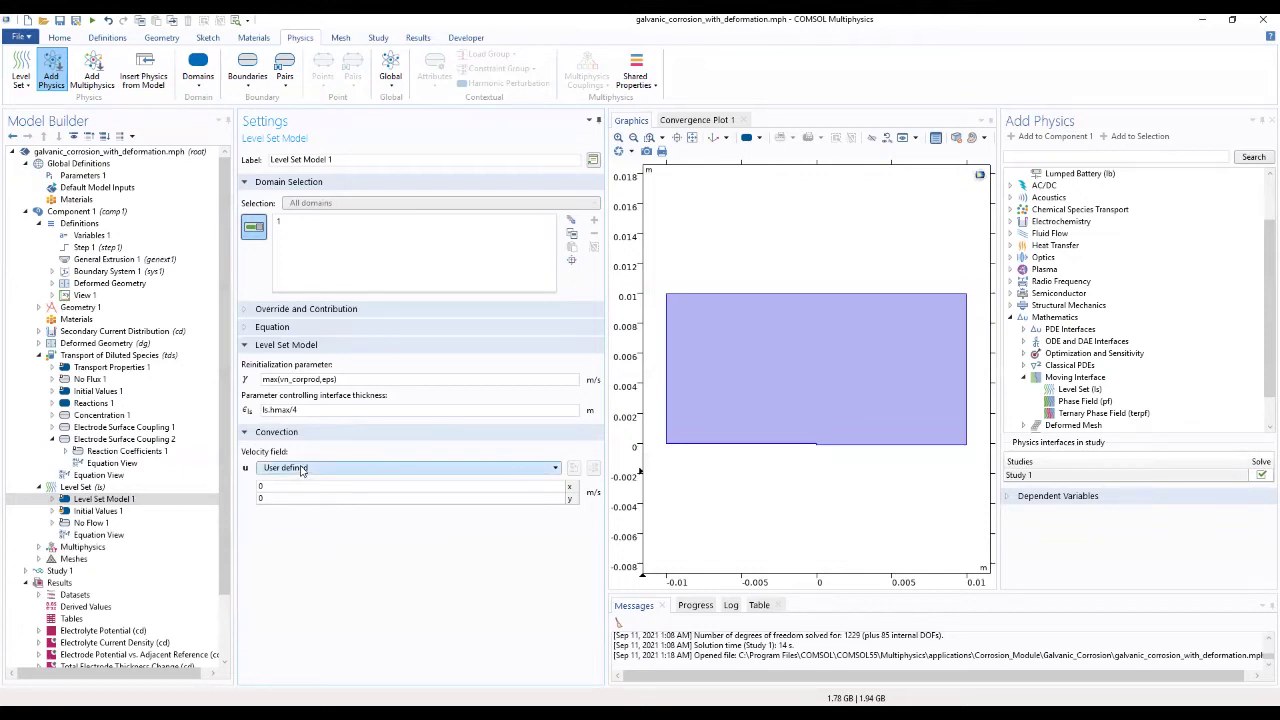
Define the user-defined convection velocity field of Level Set Model 1 as u_corprod in x and v_corprod in y
left_click(300, 487)
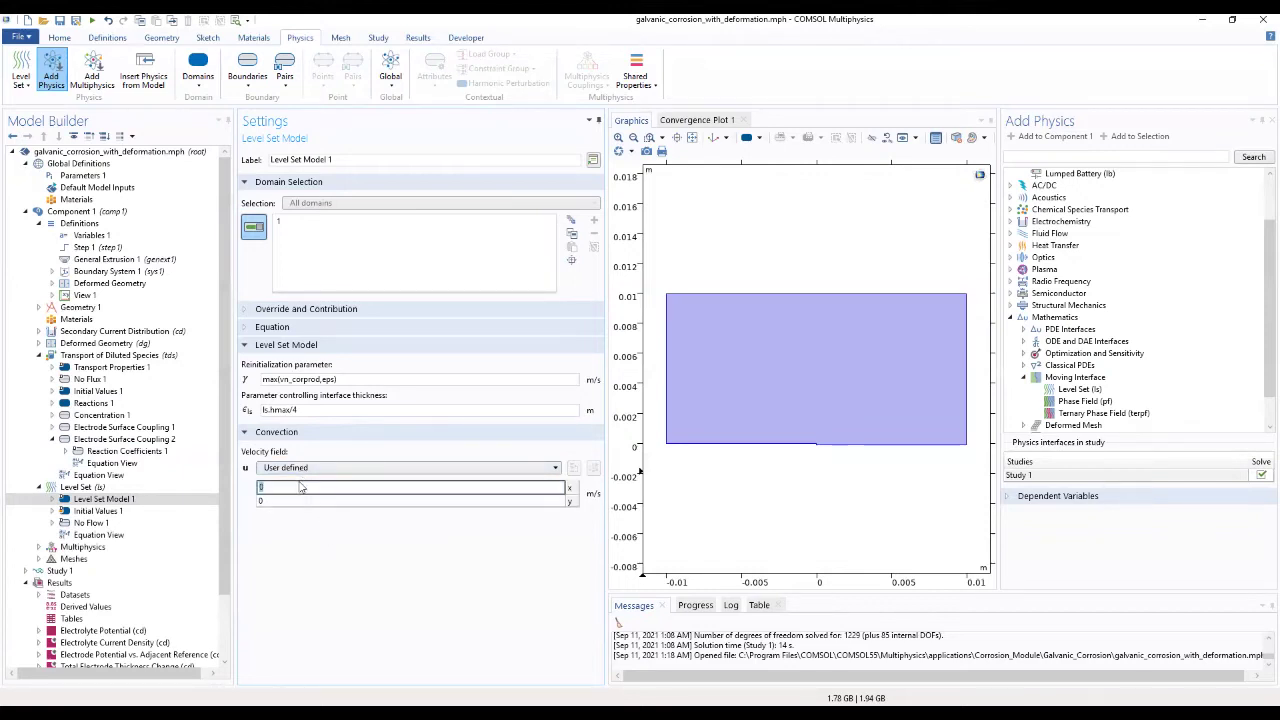
type("u_corprod")
left_click(285, 499)
type("v")
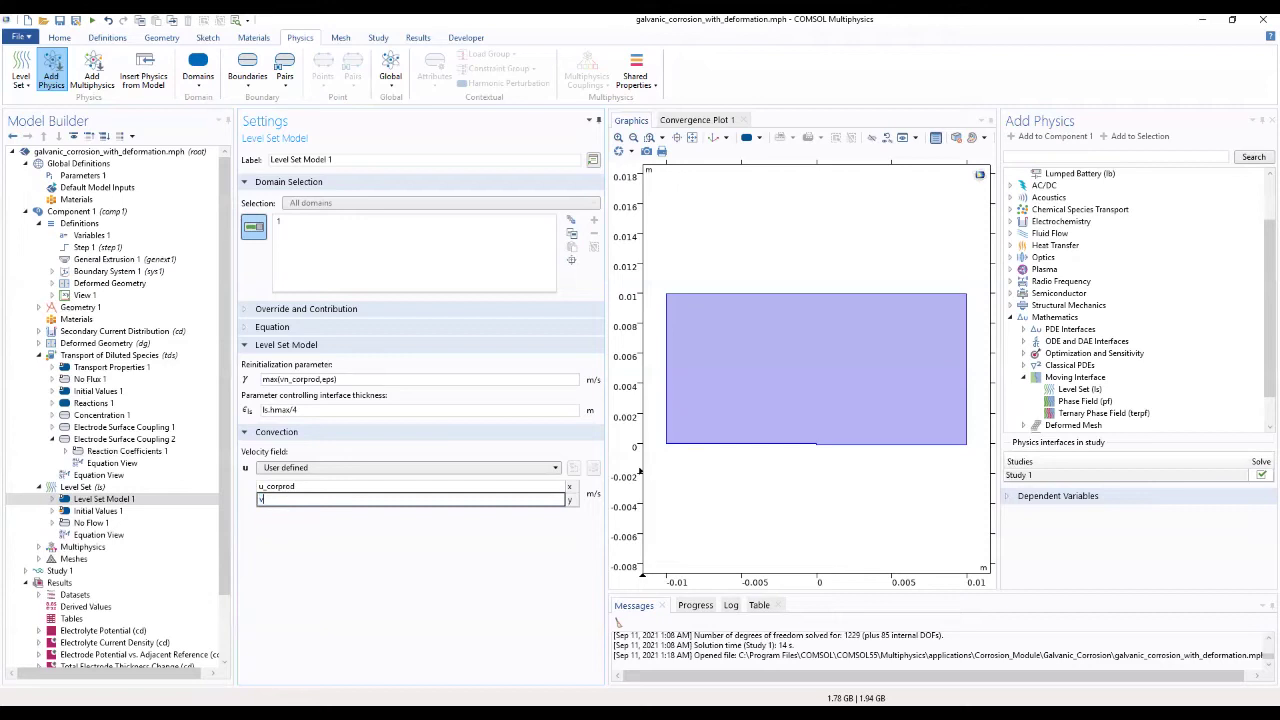
type("_corprod")
left_click(352, 537)
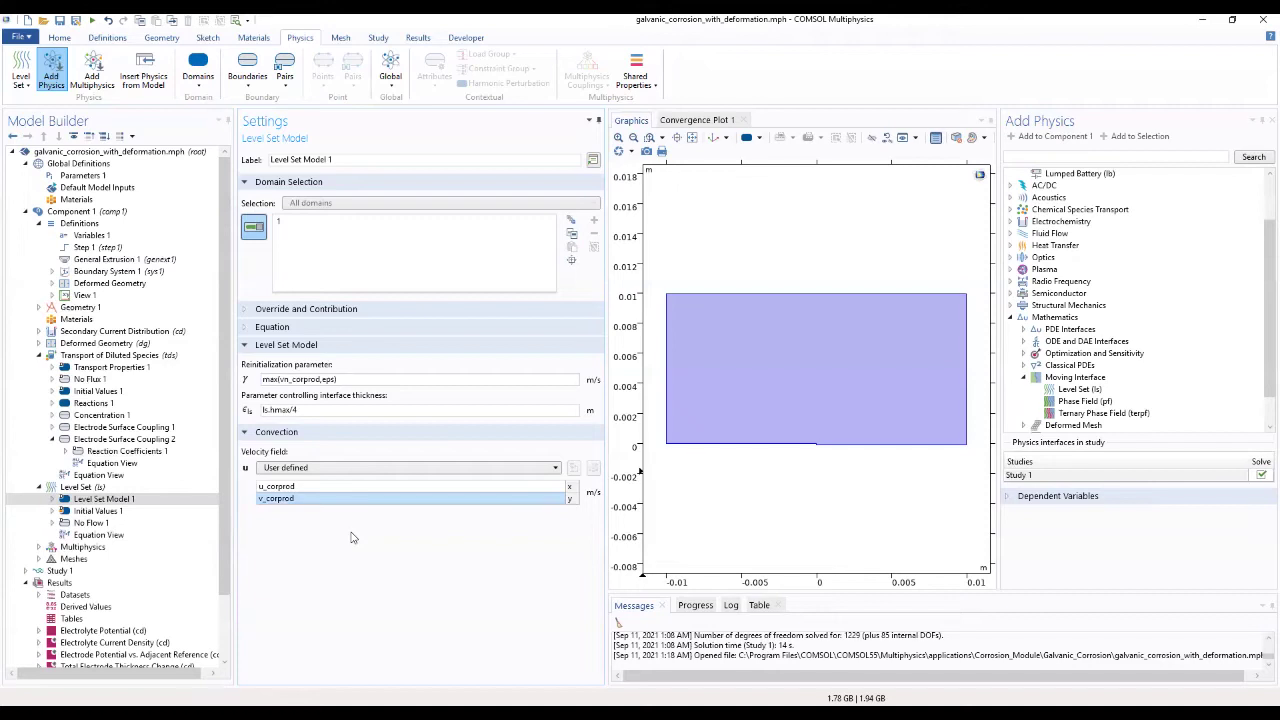
Set the Level Set initial phase to Fluid 2 (ϕ = 1) and add an Inlet condition on the lower boundaries 2, 4 and 5
left_click(106, 512)
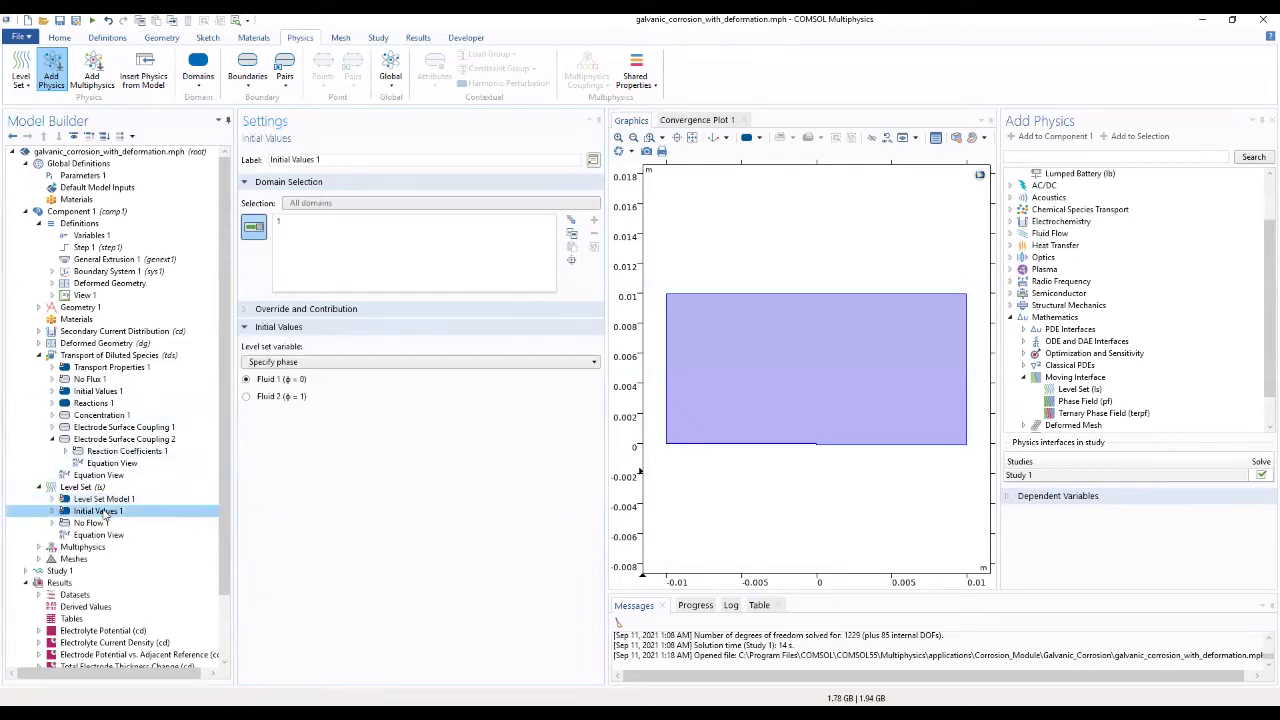
left_click(246, 400)
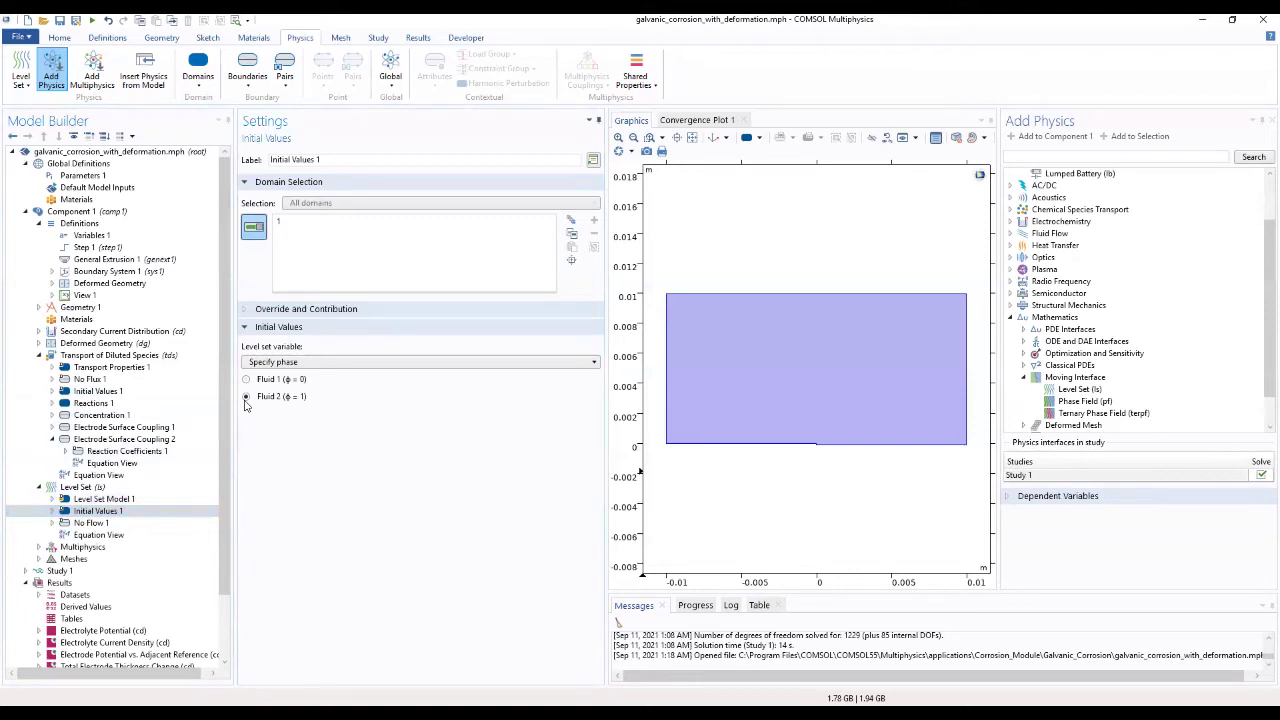
left_click(100, 488)
right_click(100, 488)
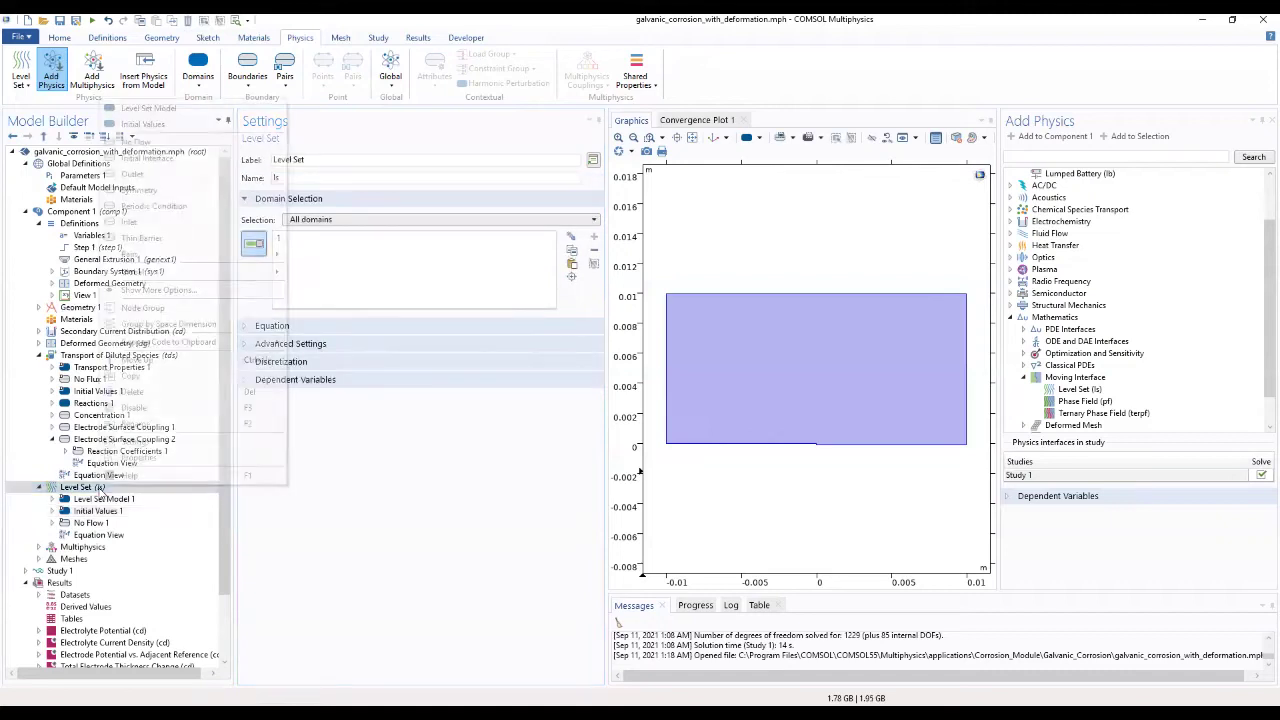
left_click(150, 224)
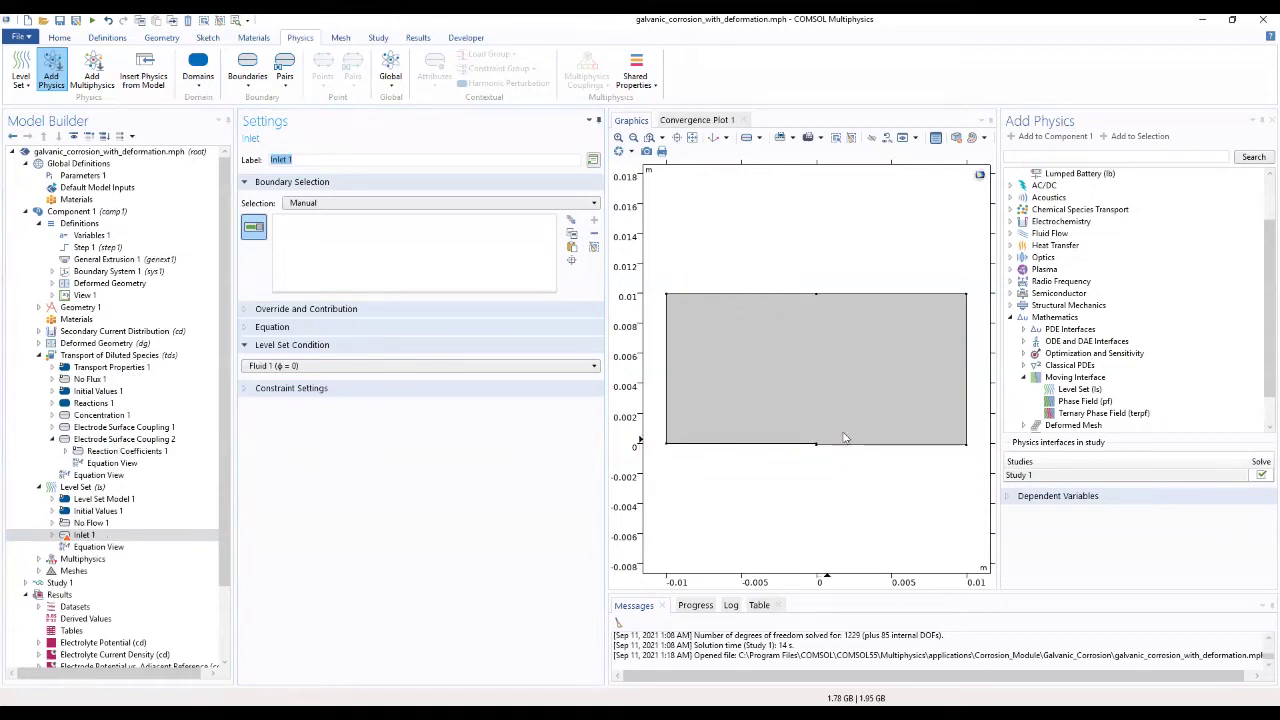
left_click(810, 446)
left_click(841, 447)
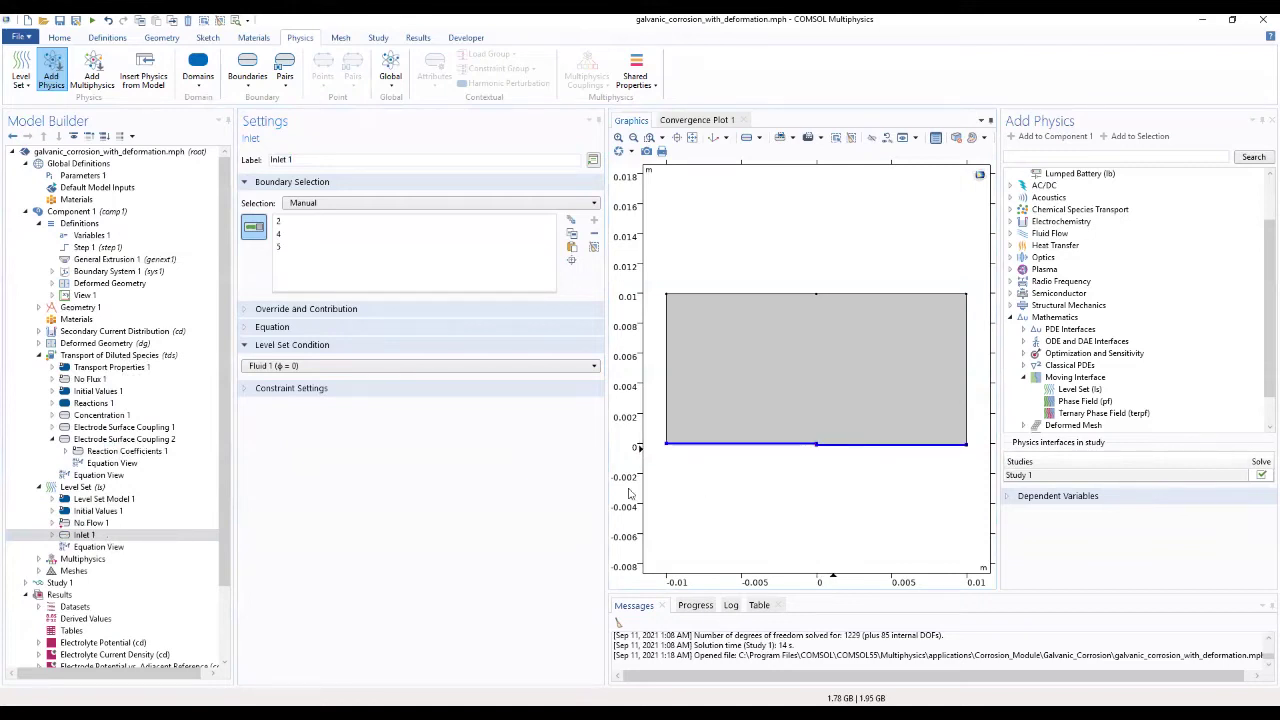
Add an Outlet condition to the Level Set interface on the upper and side boundaries 1, 3, 6 and 7
left_click(80, 487)
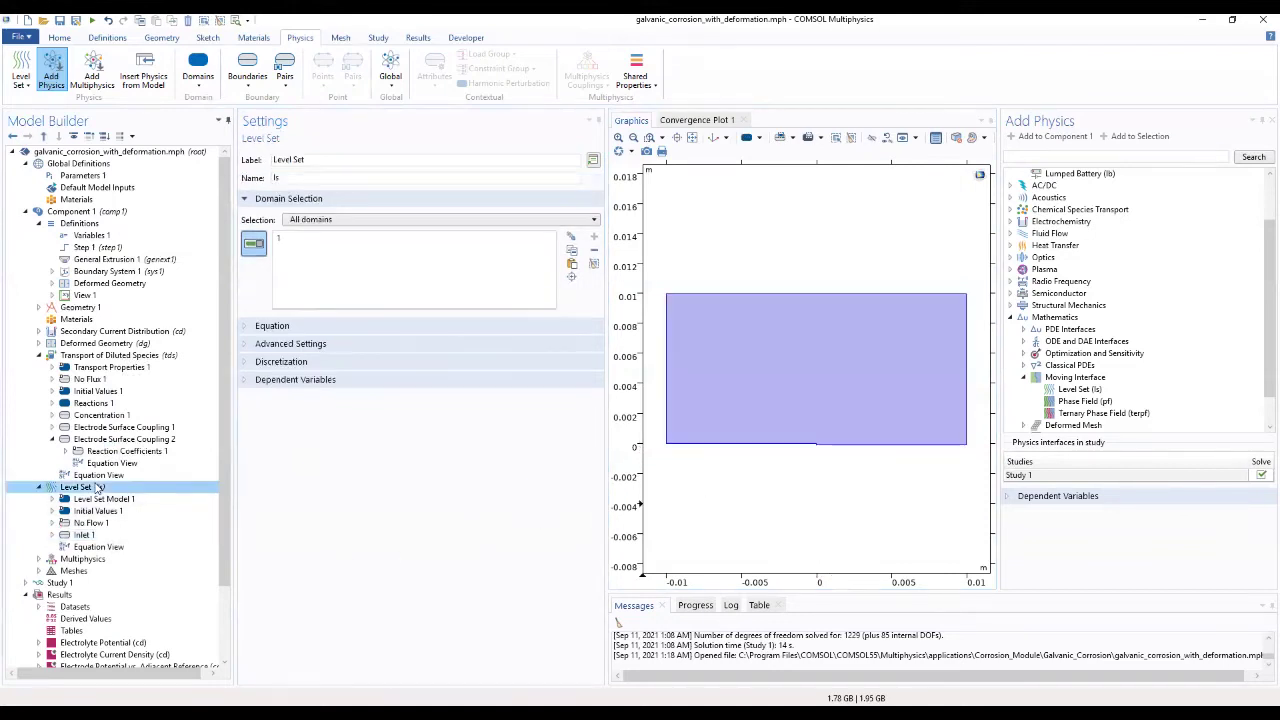
right_click(97, 487)
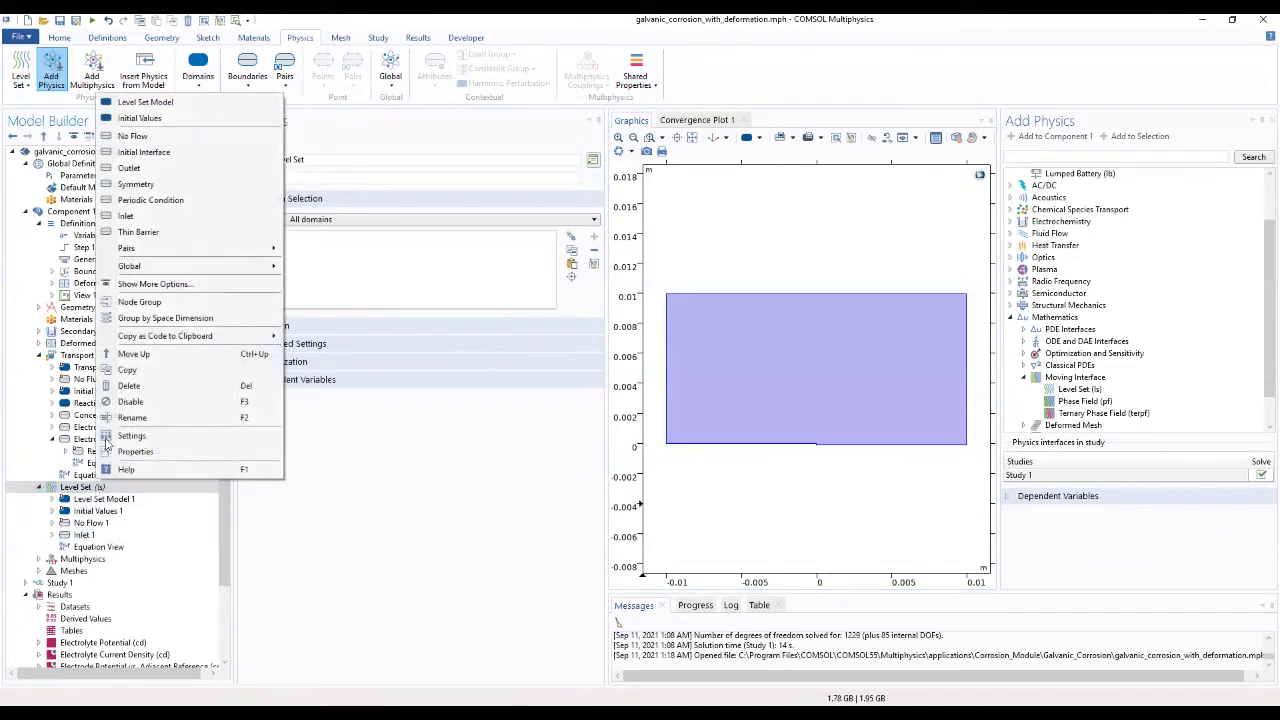
left_click(129, 168)
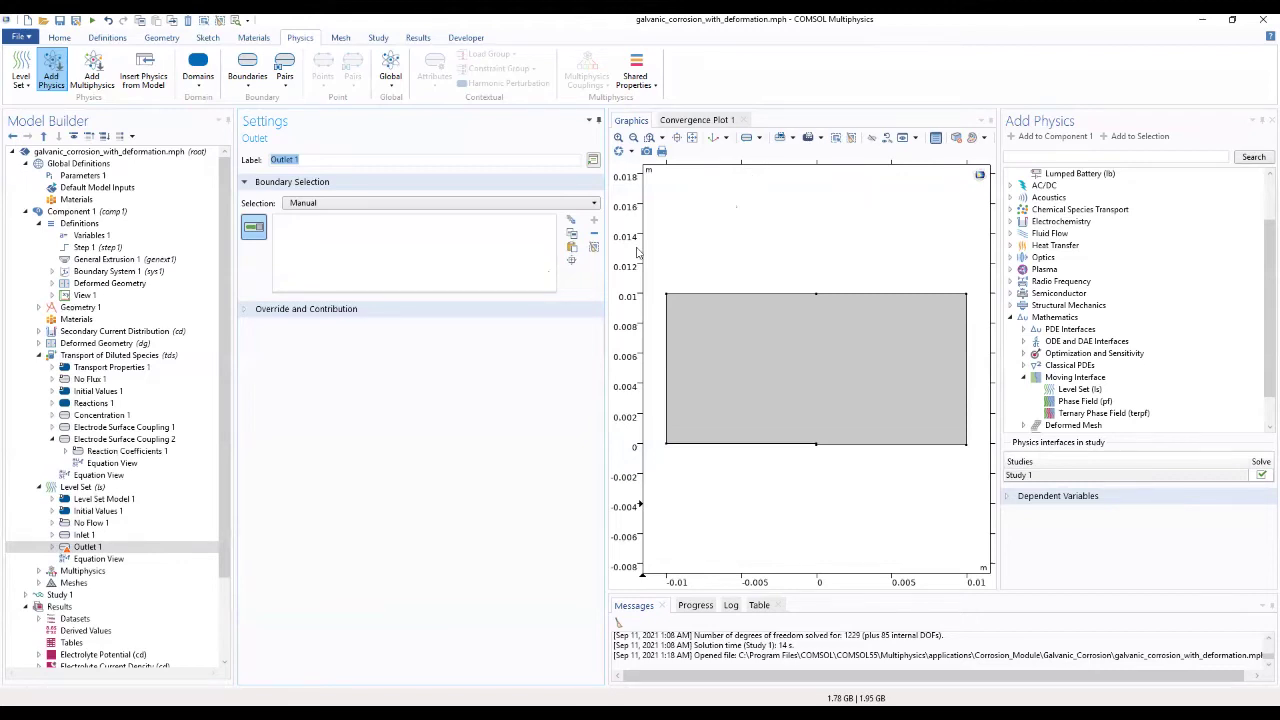
left_click(737, 297)
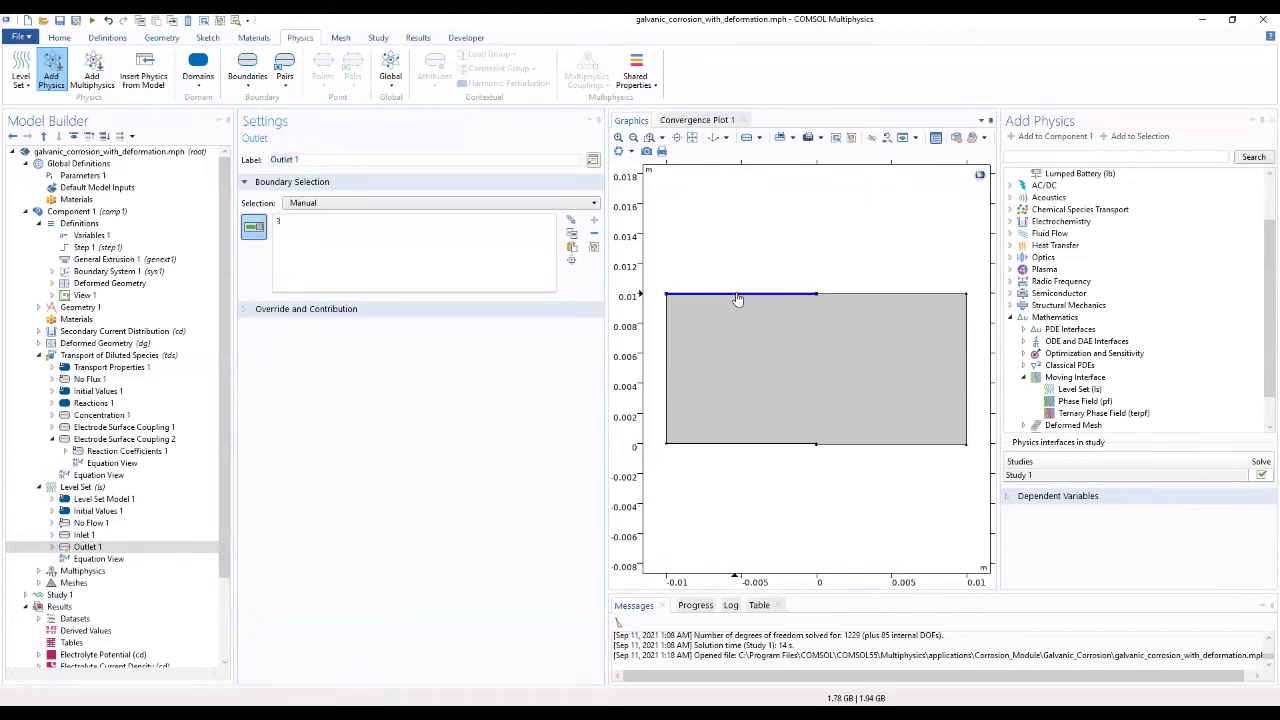
left_click(860, 298)
left_click(967, 343)
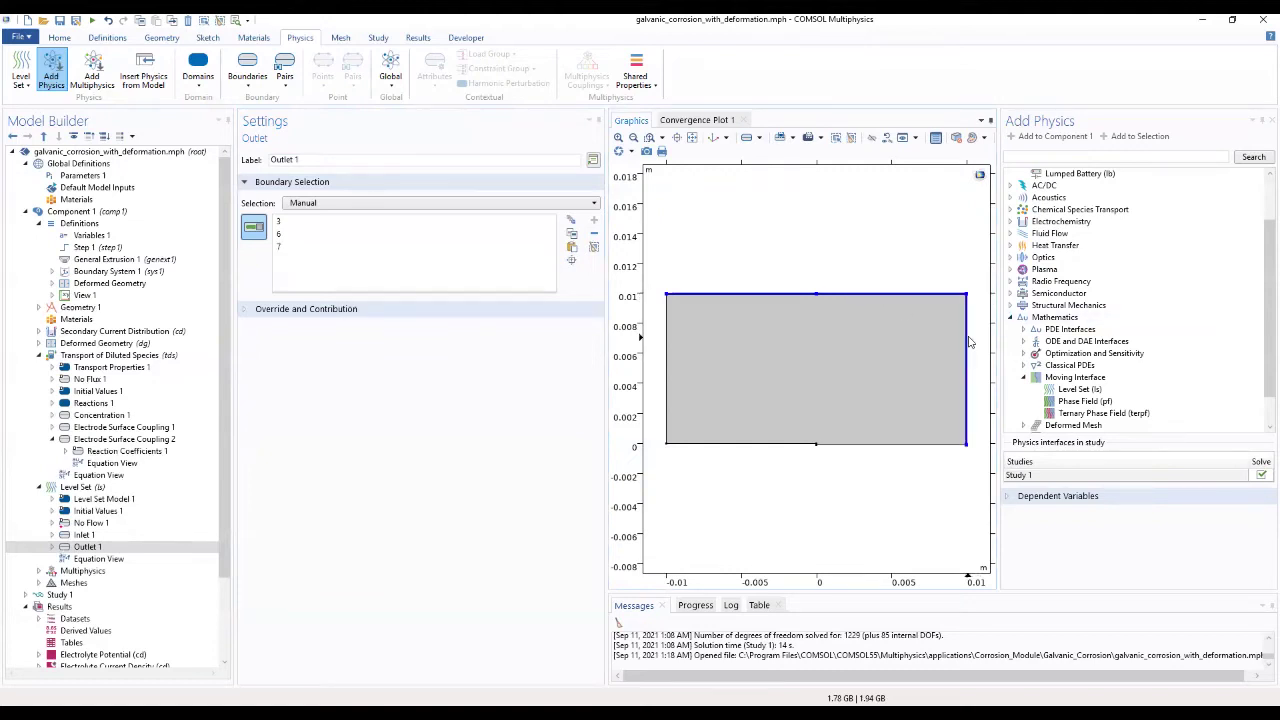
left_click(667, 396)
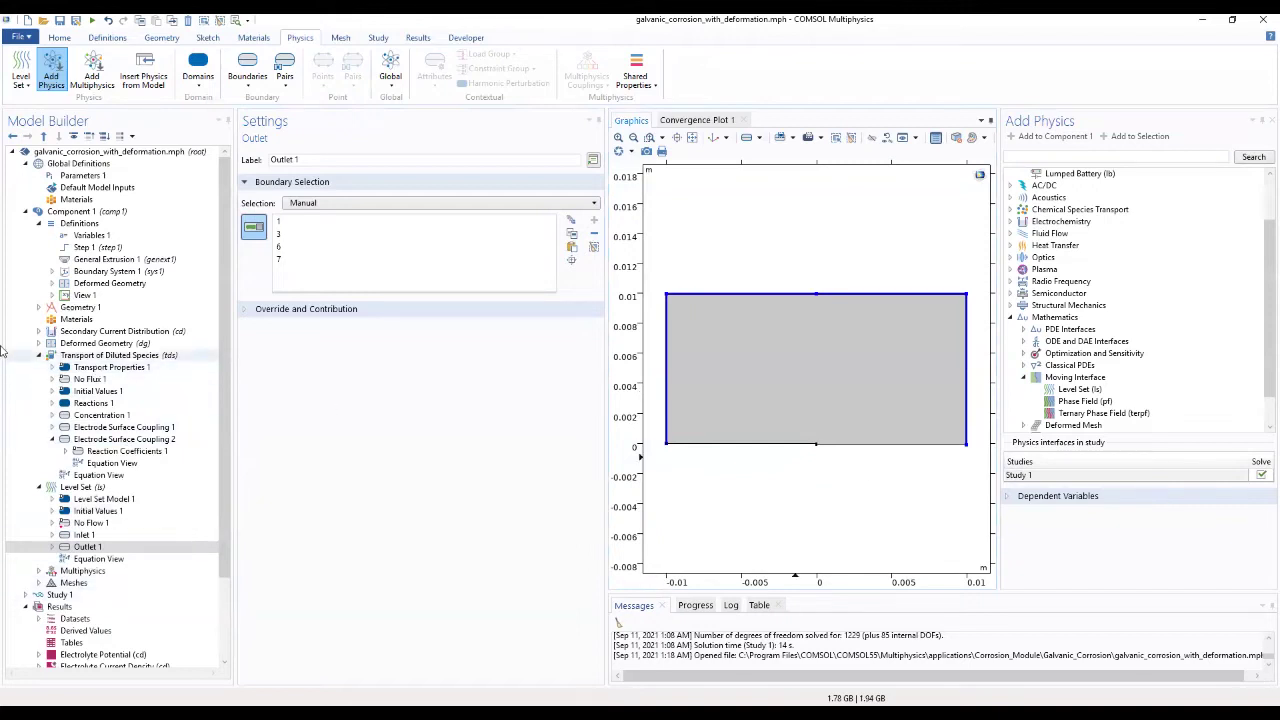
Set the electrolyte conductivity of Electrolyte 1 in Secondary Current Distribution to sigma*ls.Vf2+sigmae*ls.Vf1
left_click(38, 331)
left_click(80, 343)
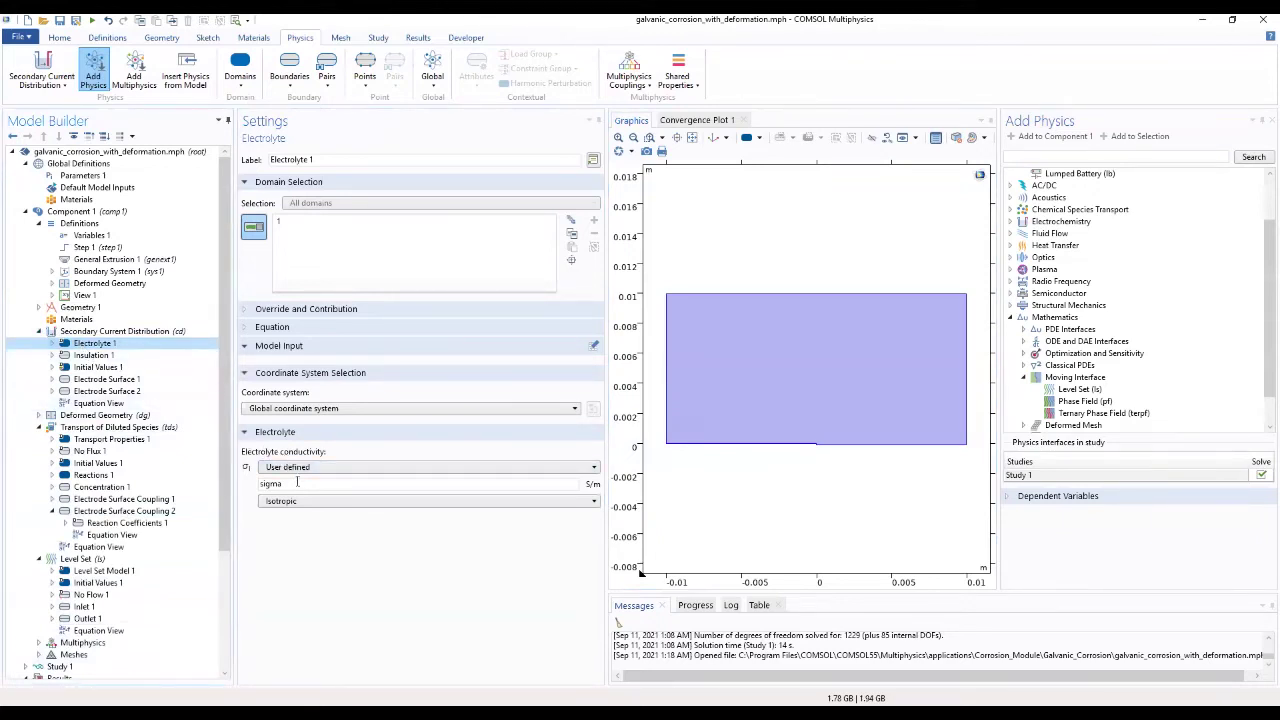
double_click(297, 483)
left_click(354, 487)
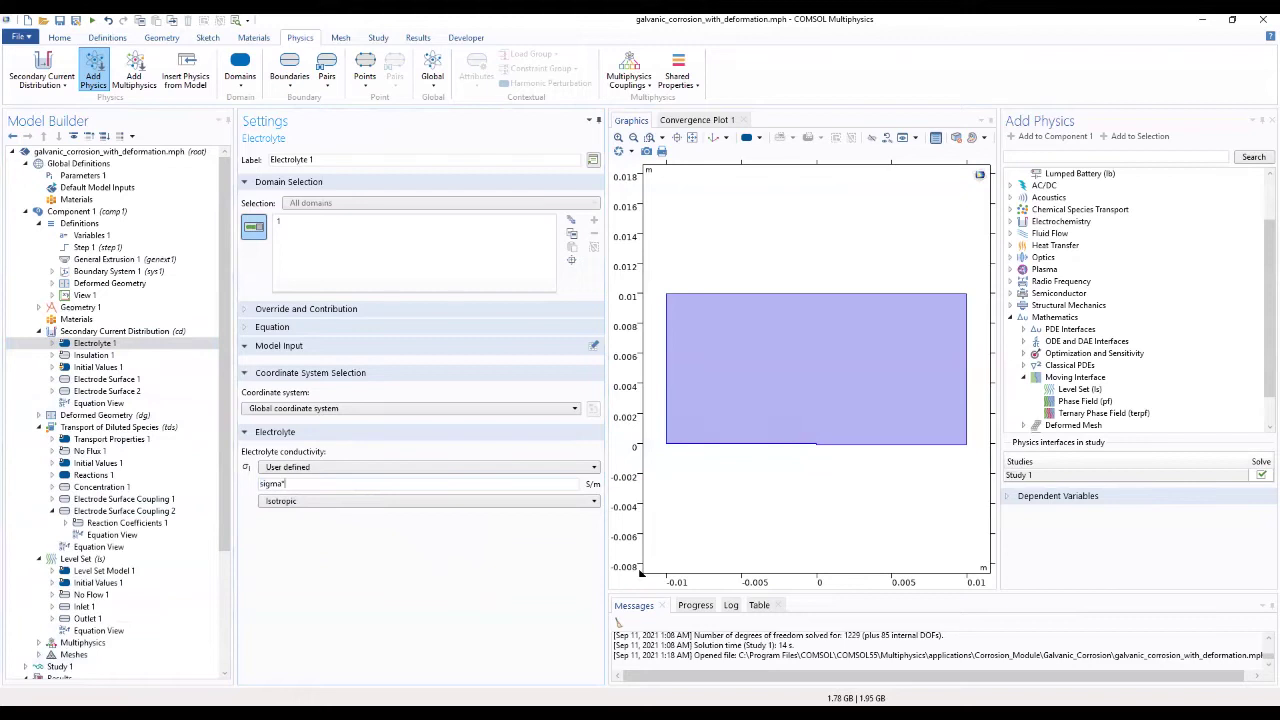
type("*ls.VF")
type("2+S")
type("S")
key("BackSpace")
key("BackSpace")
type("sigmaa*ls")
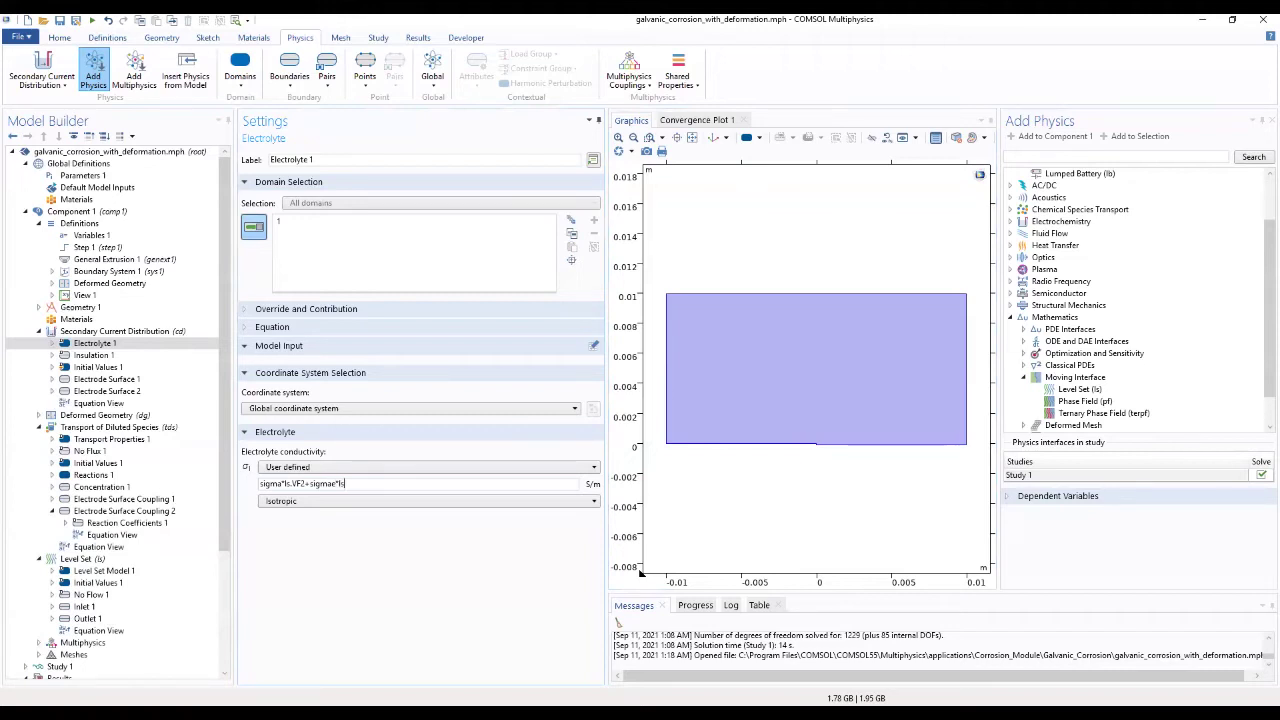
type(".VF1")
mouse_move(354, 484)
type("f")
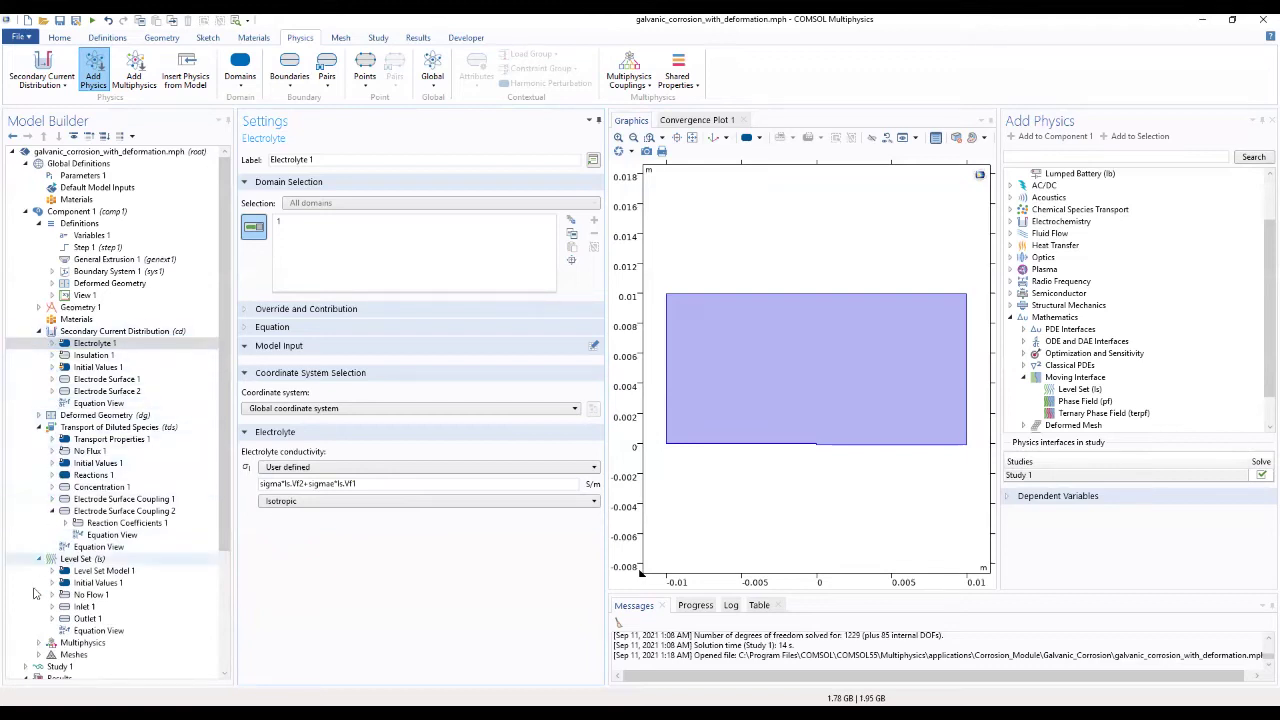
Make the physics-induced sequence of Mesh 1 editable
left_click(39, 655)
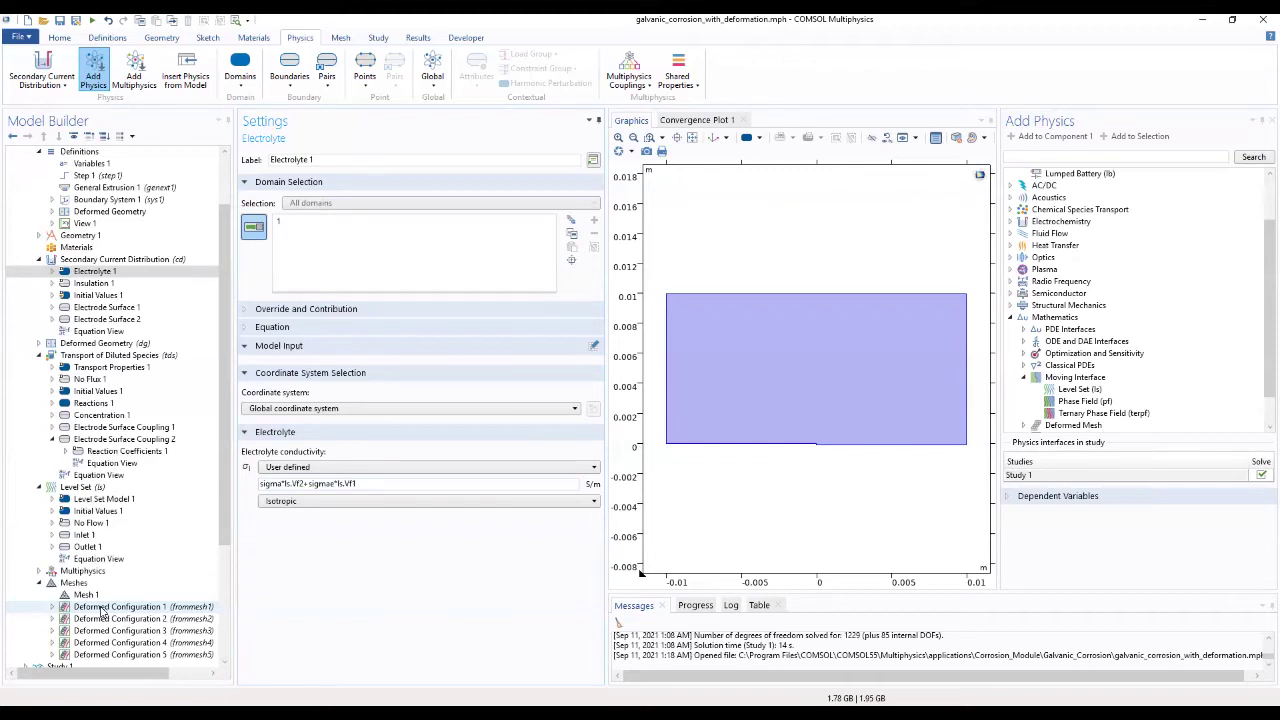
left_click(80, 596)
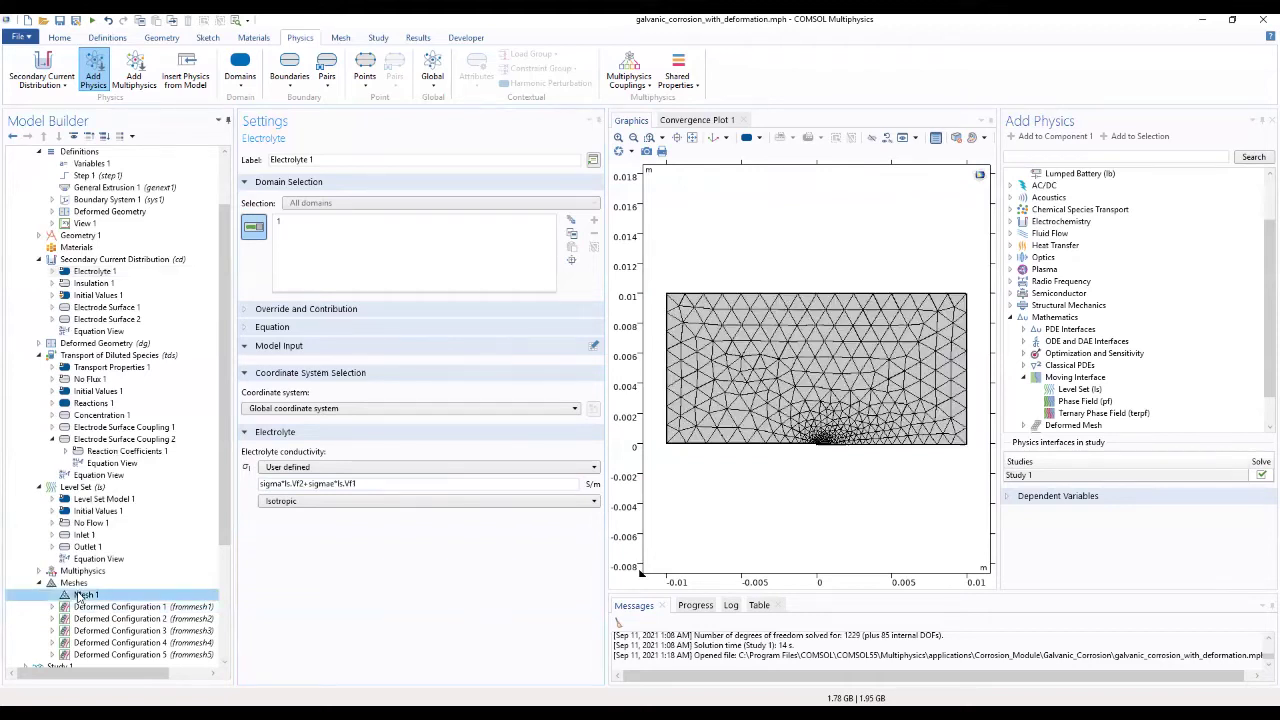
right_click(80, 596)
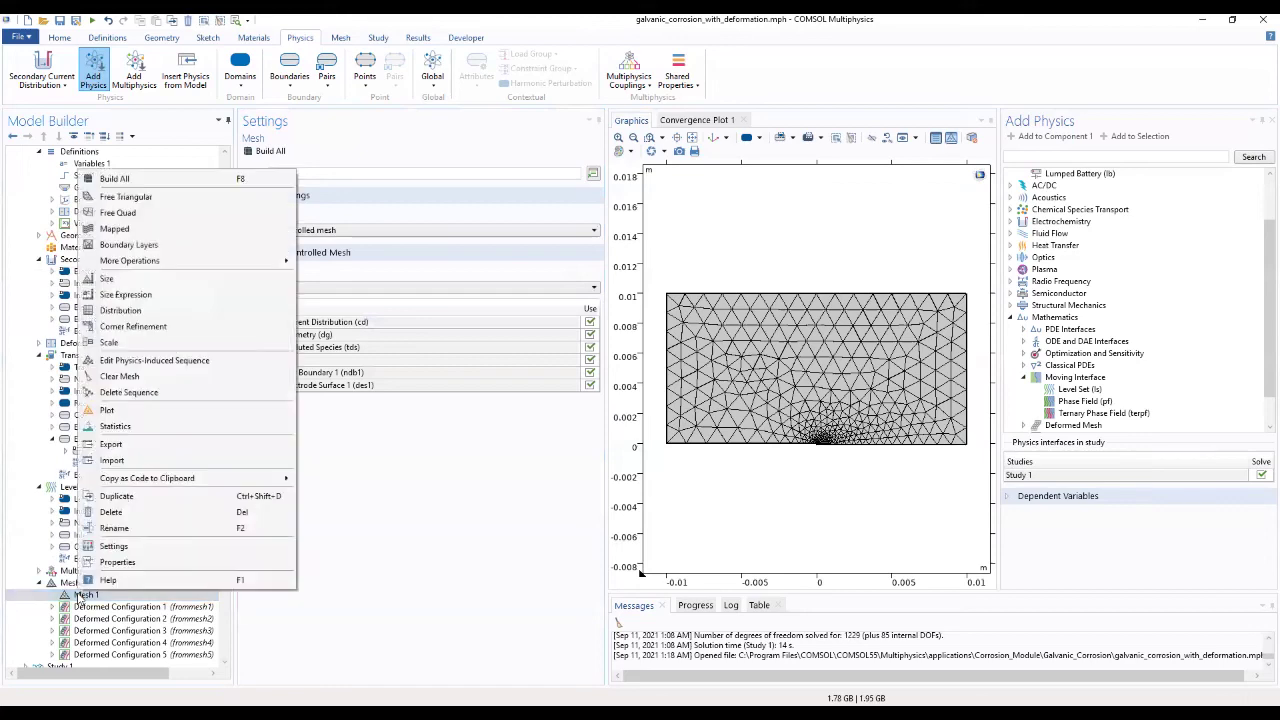
left_click(130, 362)
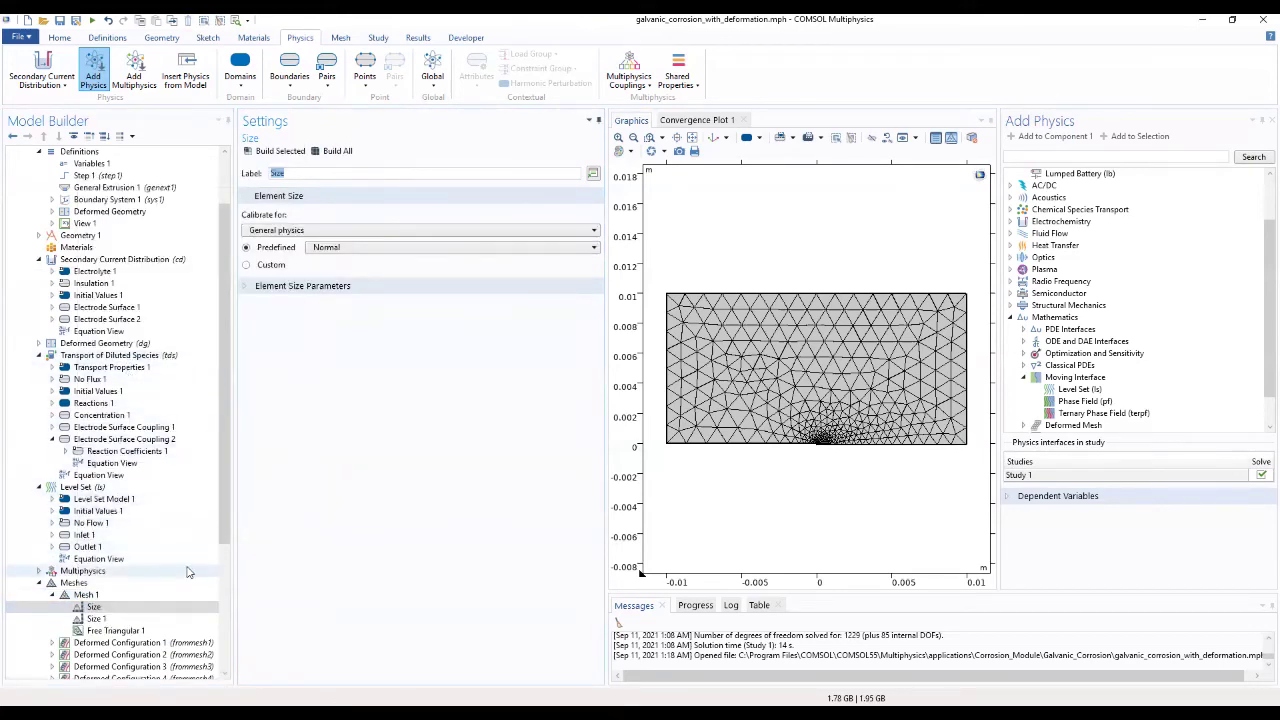
Calibrate the global Size node of Mesh 1 for Fluid dynamics with the Finer predefined element size
left_click(118, 608)
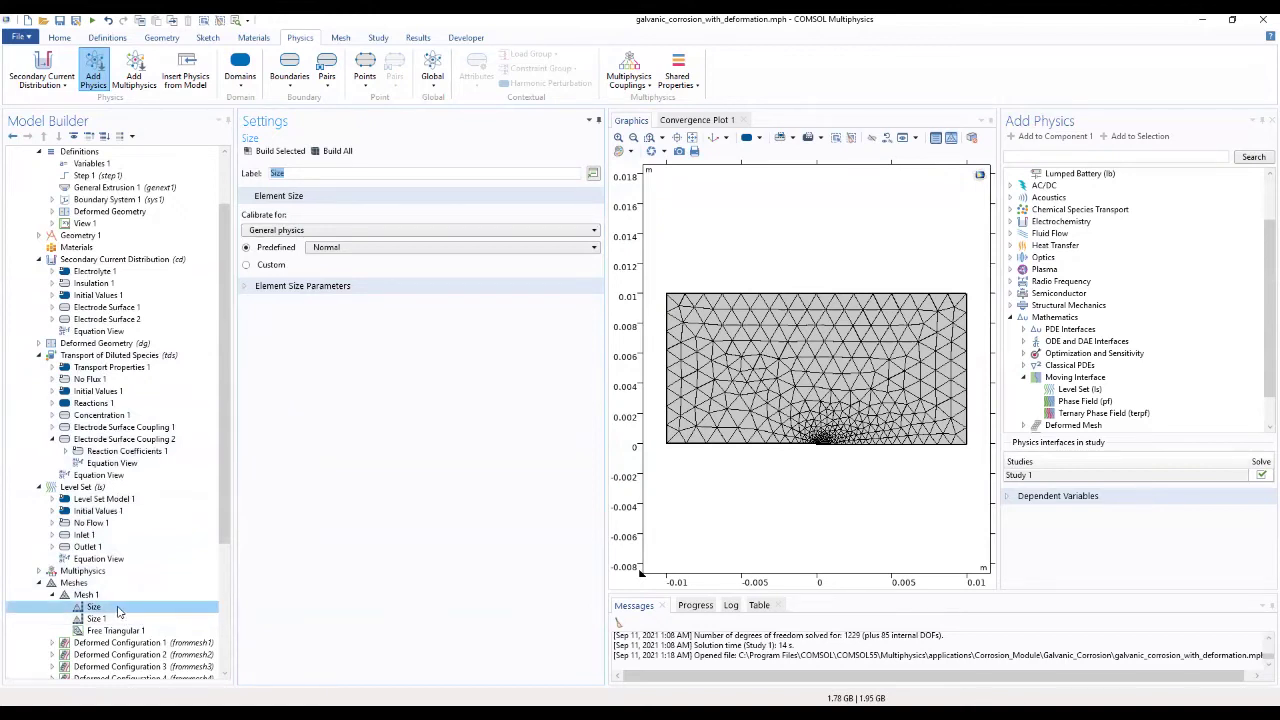
left_click(341, 231)
left_click(333, 264)
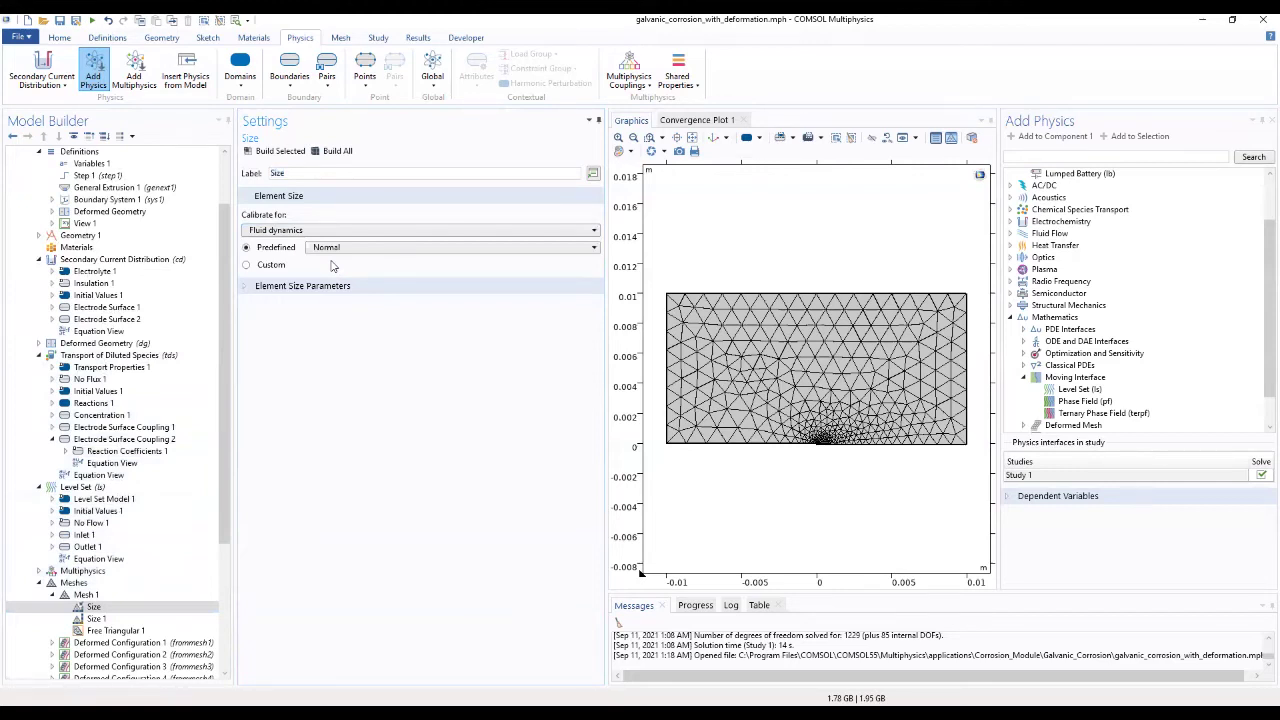
left_click(340, 248)
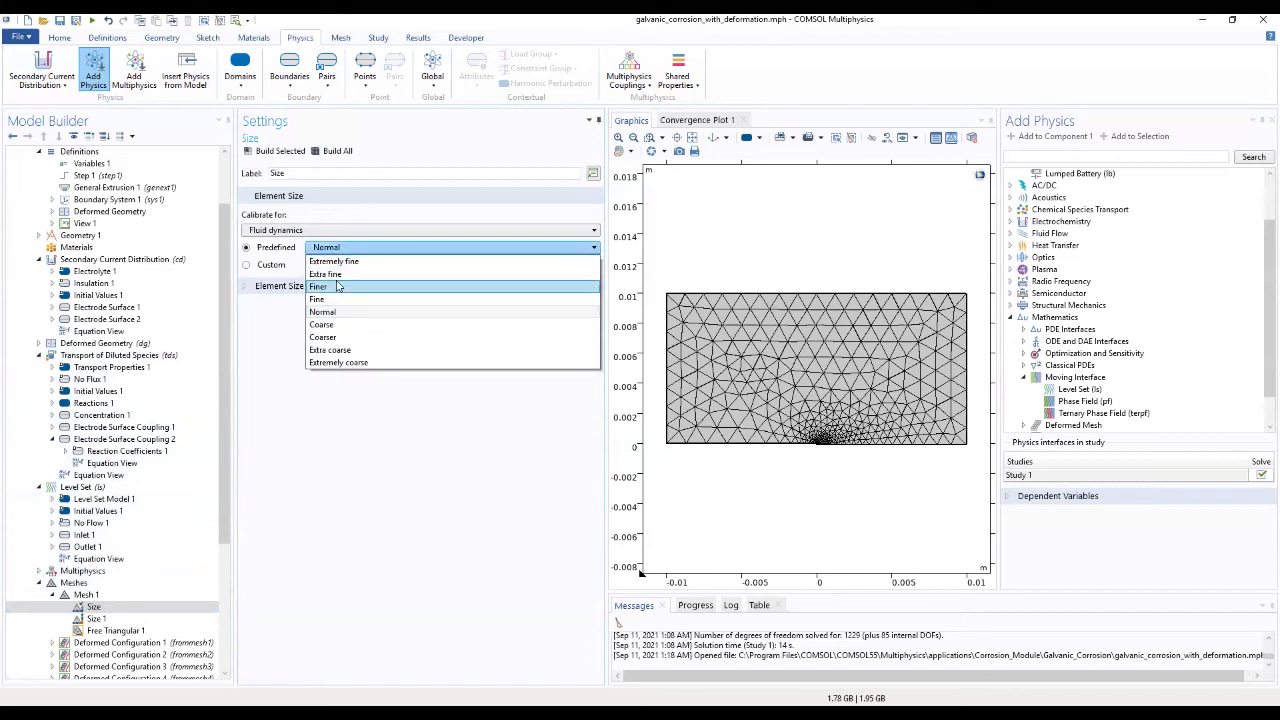
left_click(336, 287)
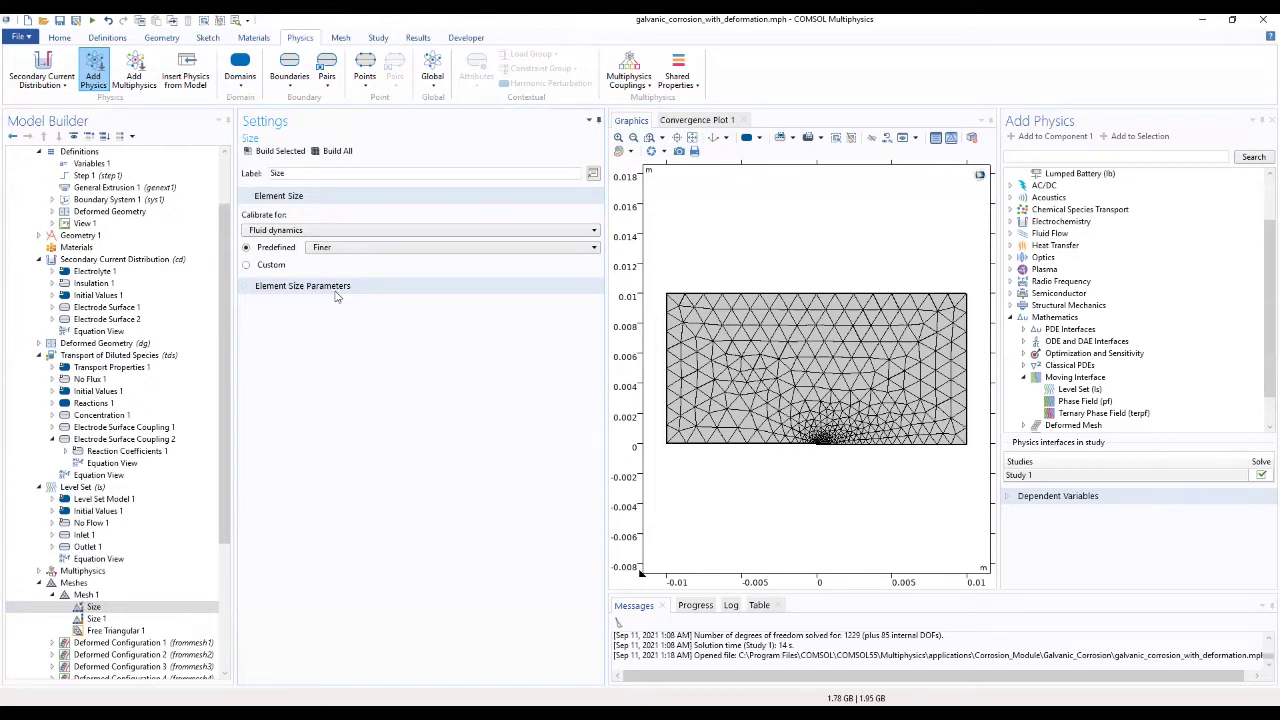
Calibrate the Size 1 node on point 3 of Mesh 1 for Fluid dynamics
left_click(96, 619)
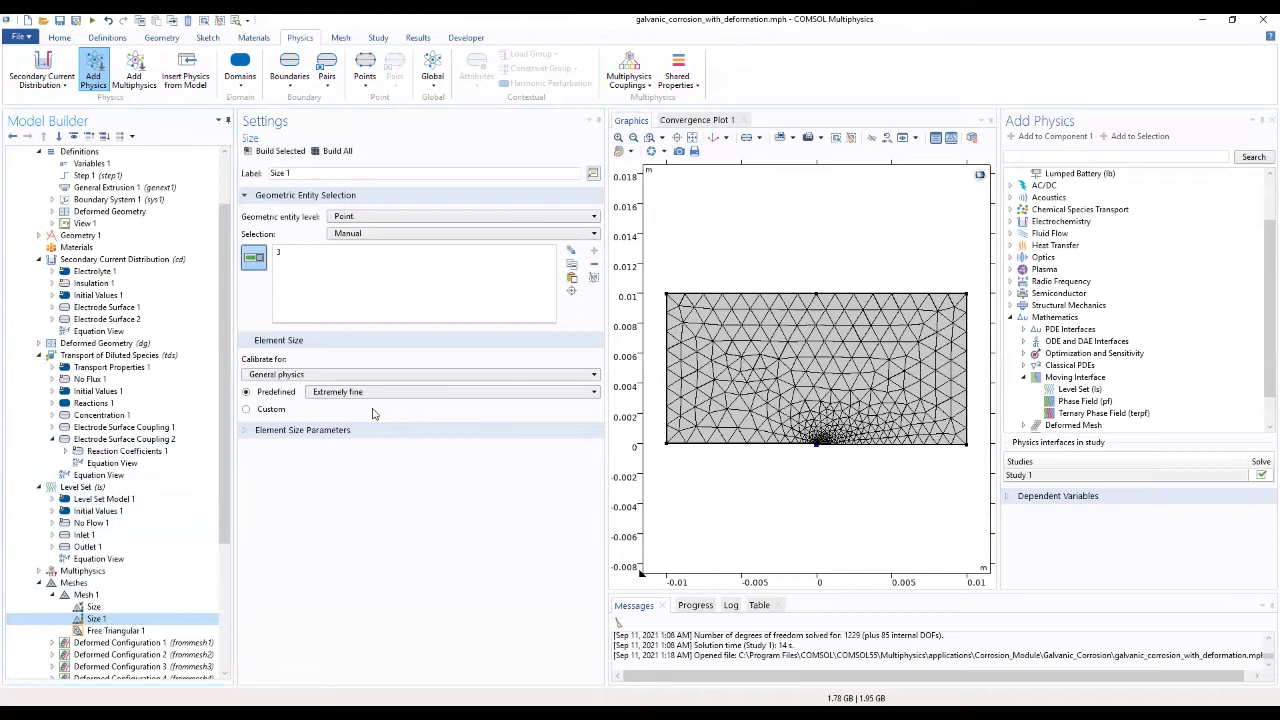
left_click(352, 375)
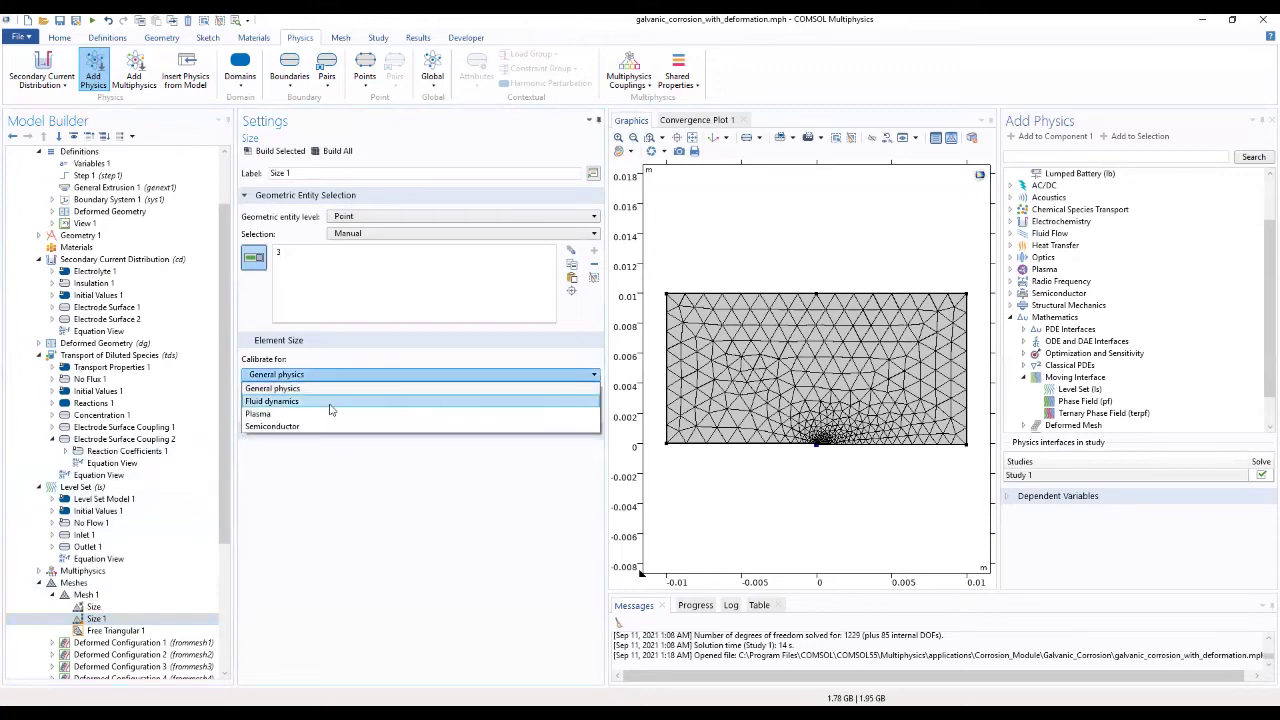
left_click(331, 403)
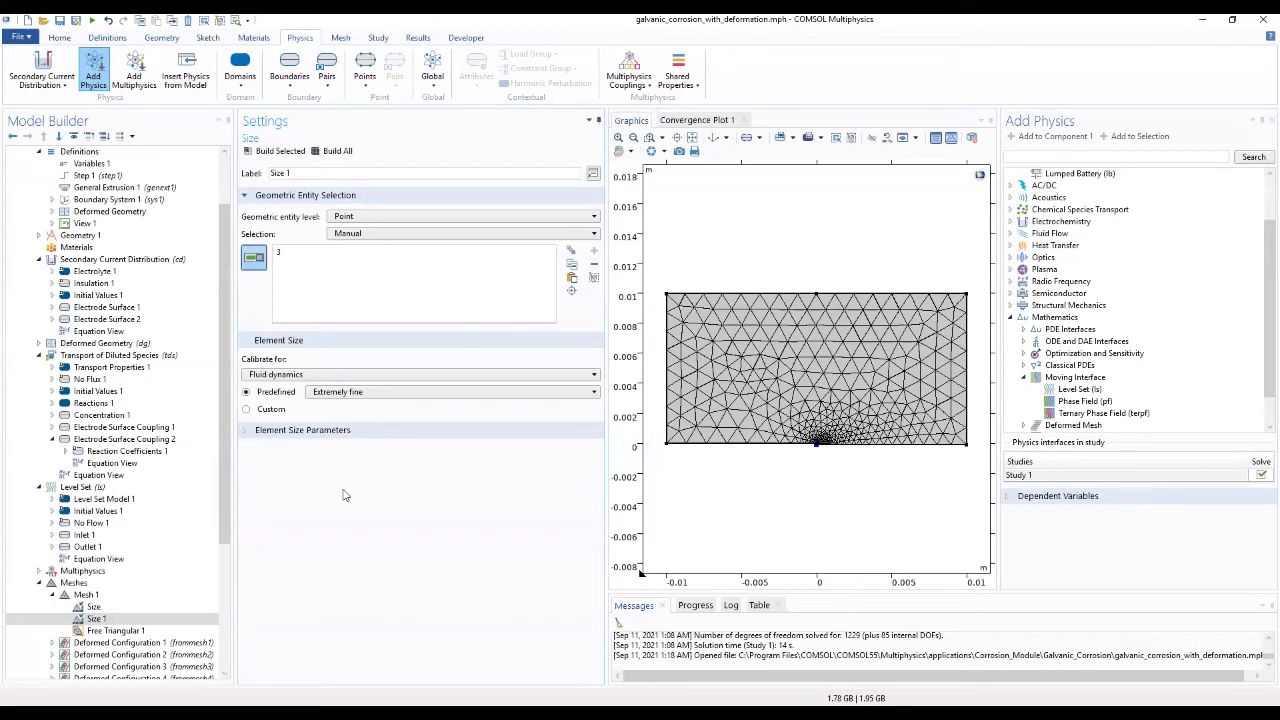
Add a Size node under Free Triangular 1 at boundary level and assign it to the lower boundaries 2 and 5
left_click(118, 631)
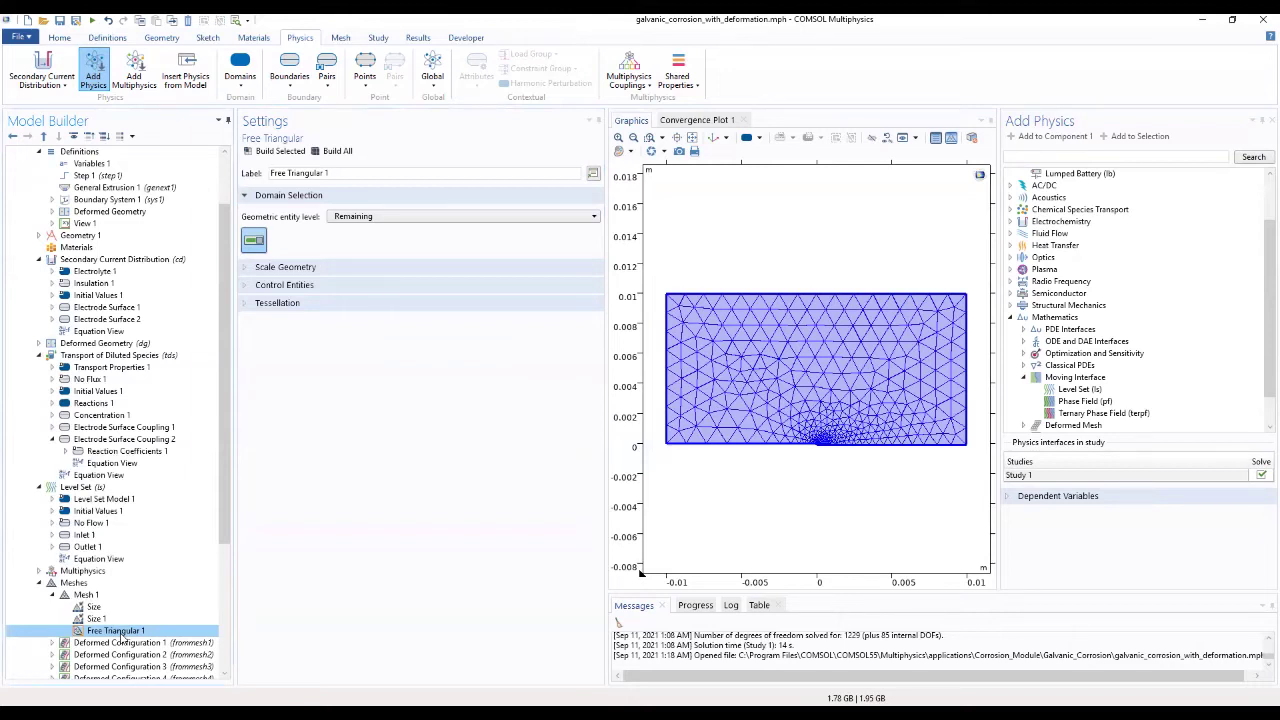
right_click(118, 632)
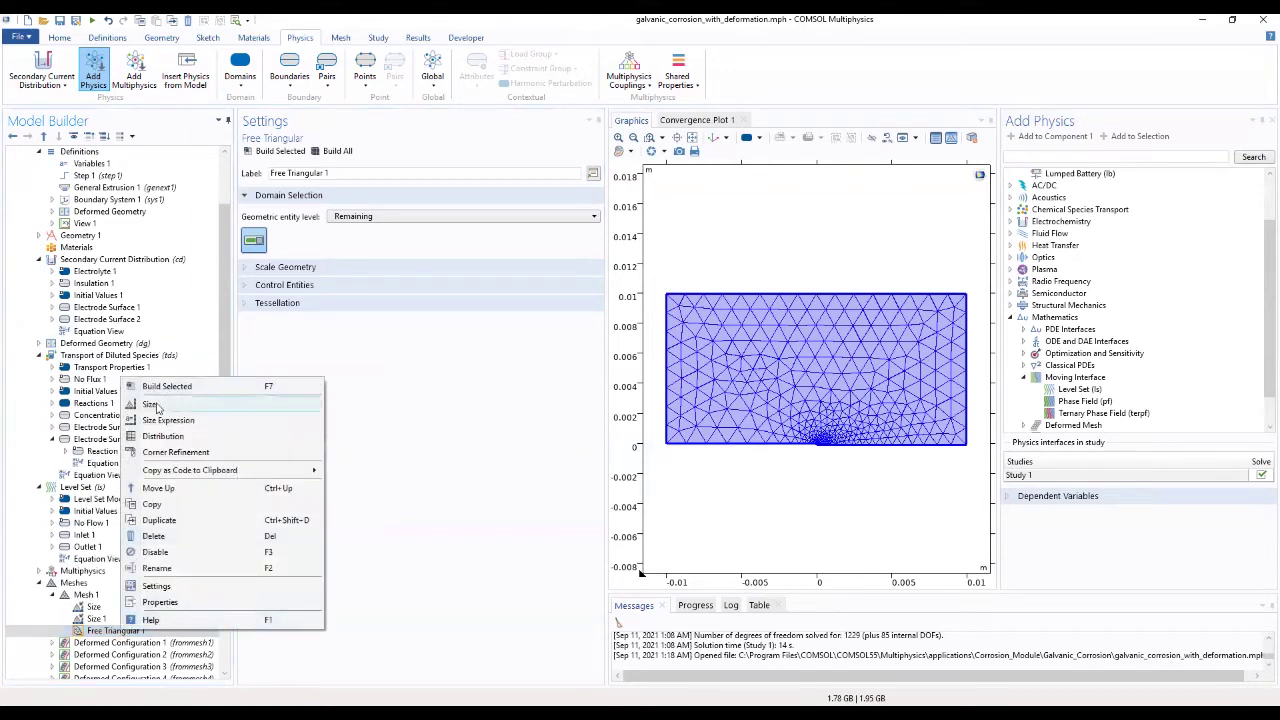
left_click(155, 404)
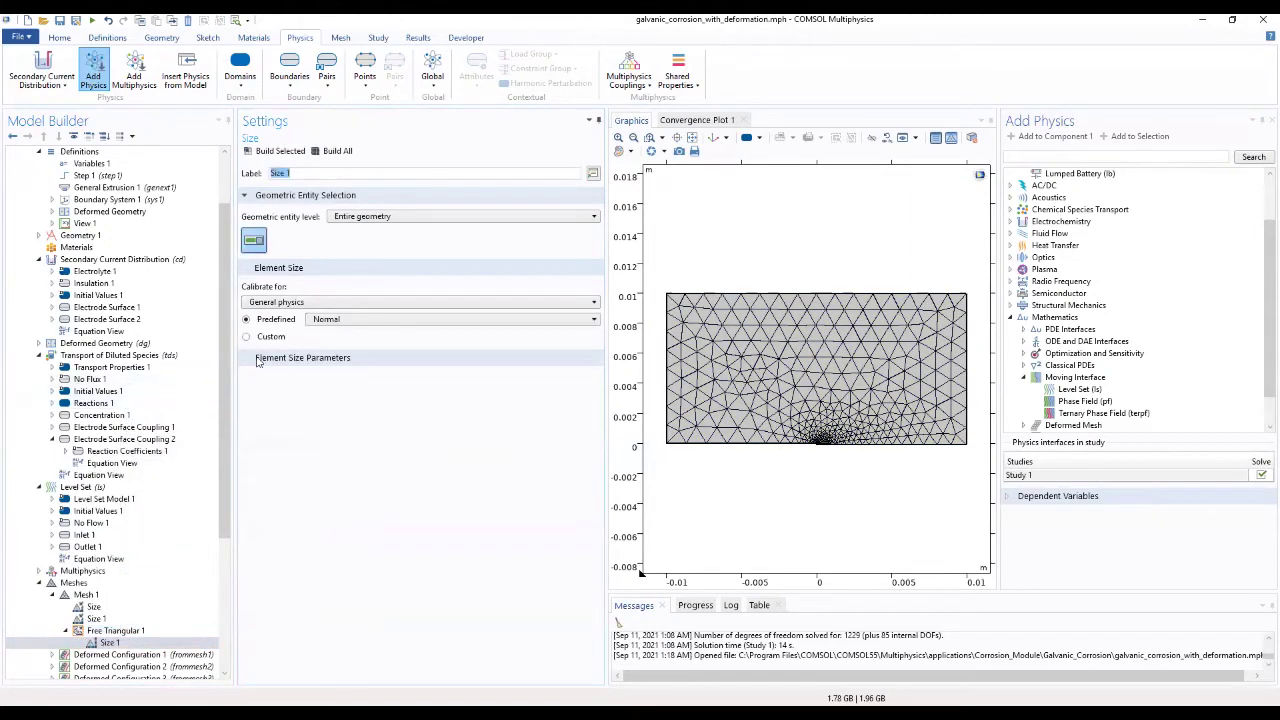
left_click(380, 217)
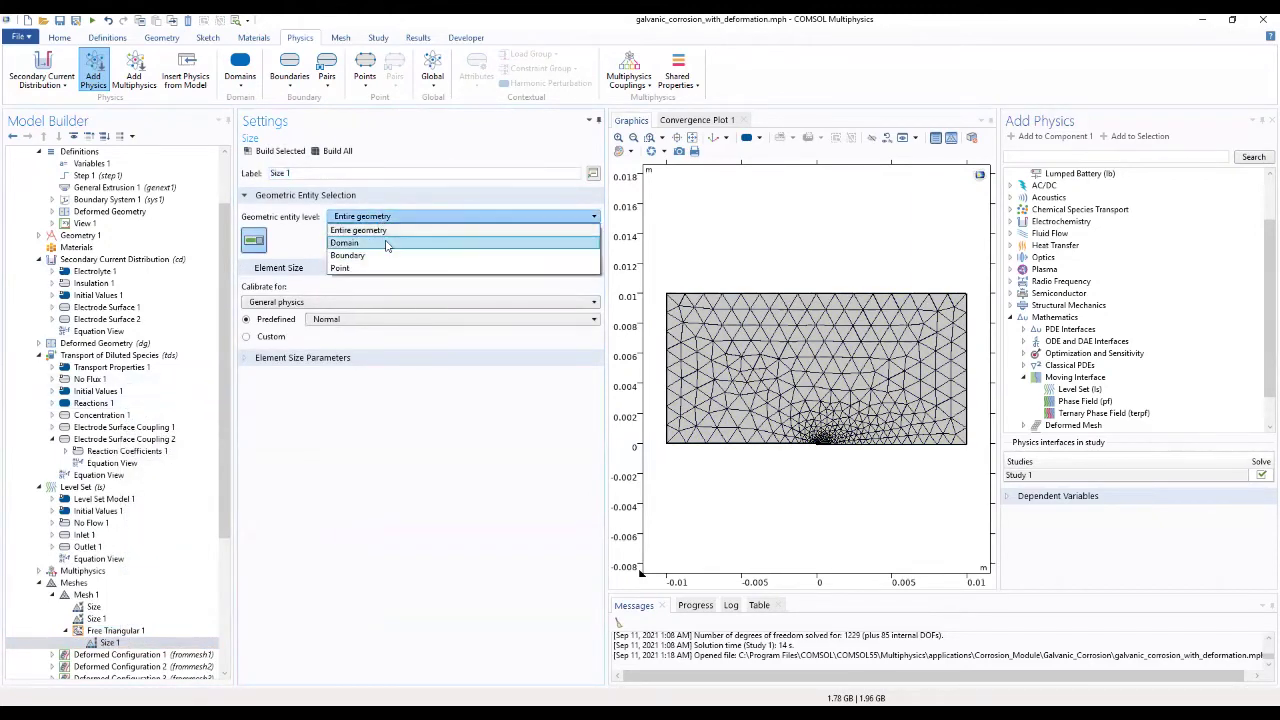
left_click(387, 257)
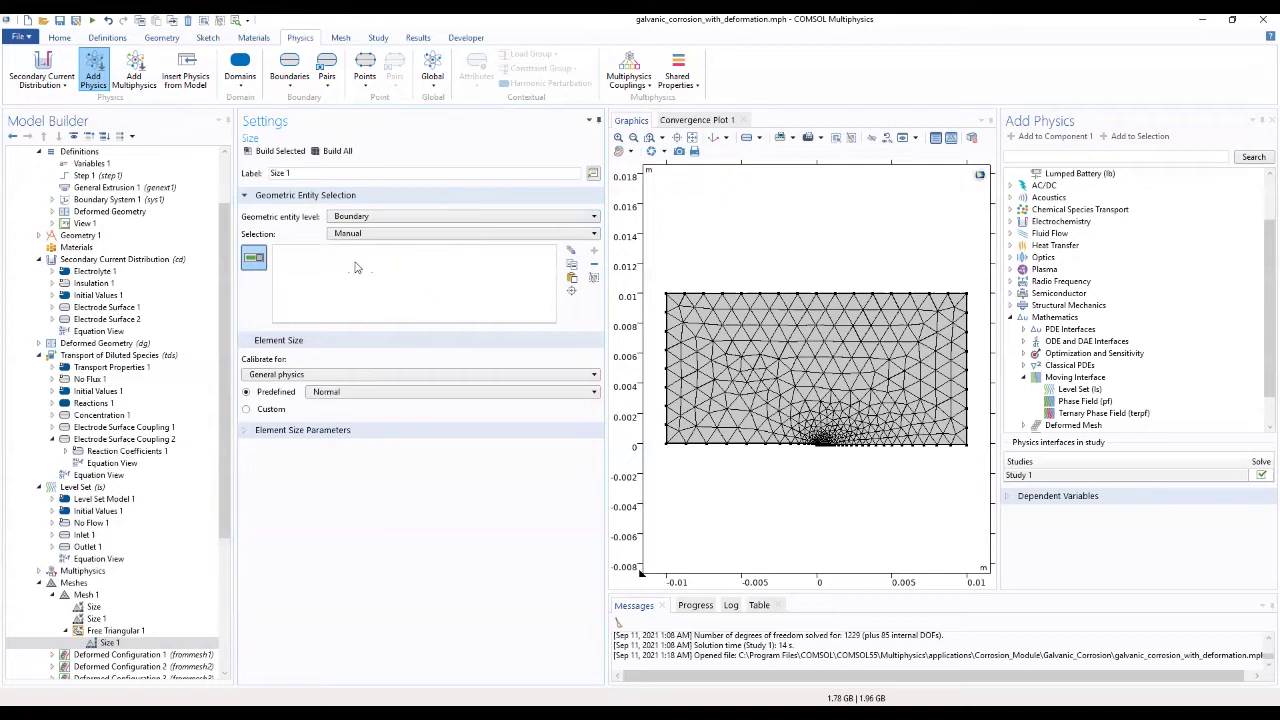
left_click(750, 443)
left_click(889, 450)
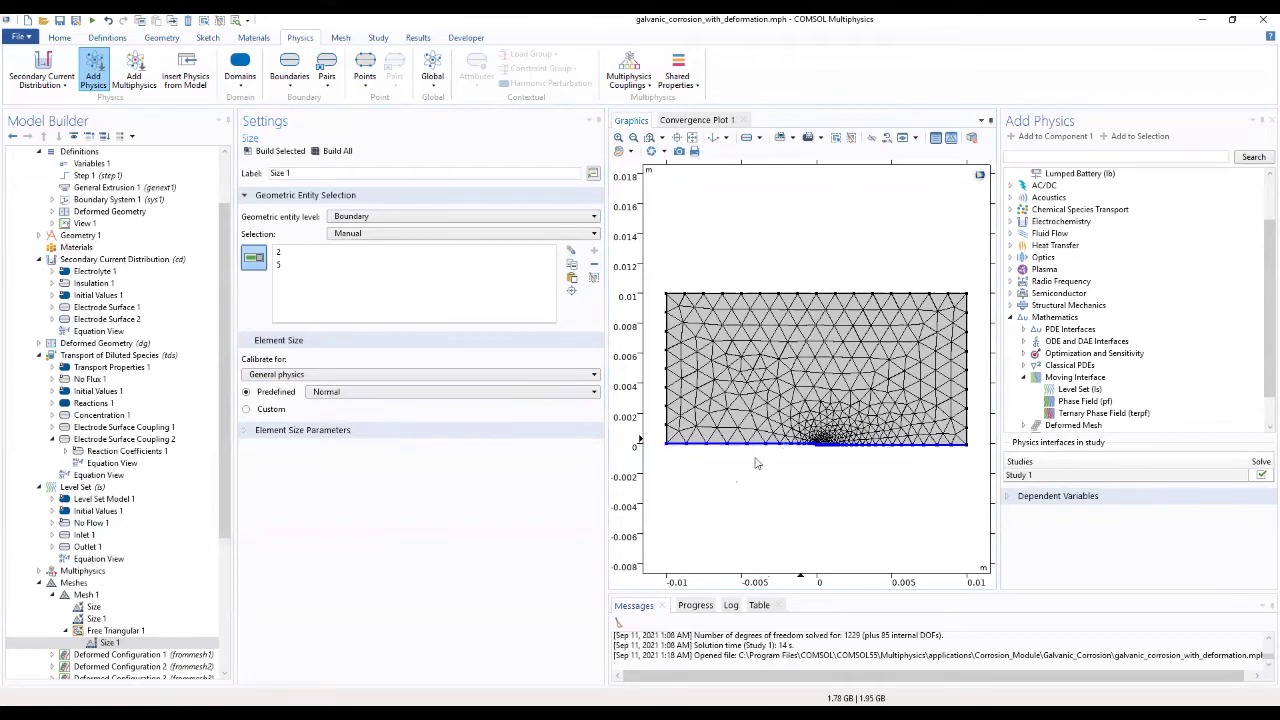
Set the predefined element size on boundaries 2 and 5 to Extremely fine and build the whole mesh
left_click(372, 393)
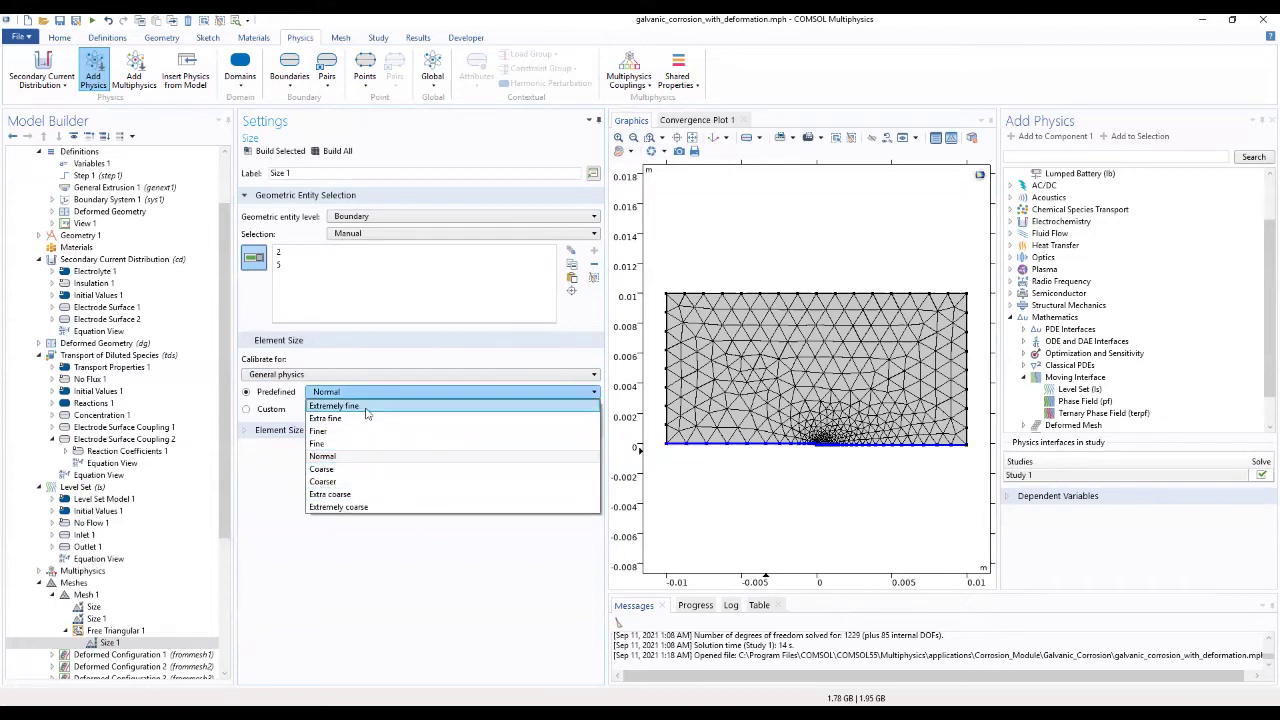
left_click(367, 406)
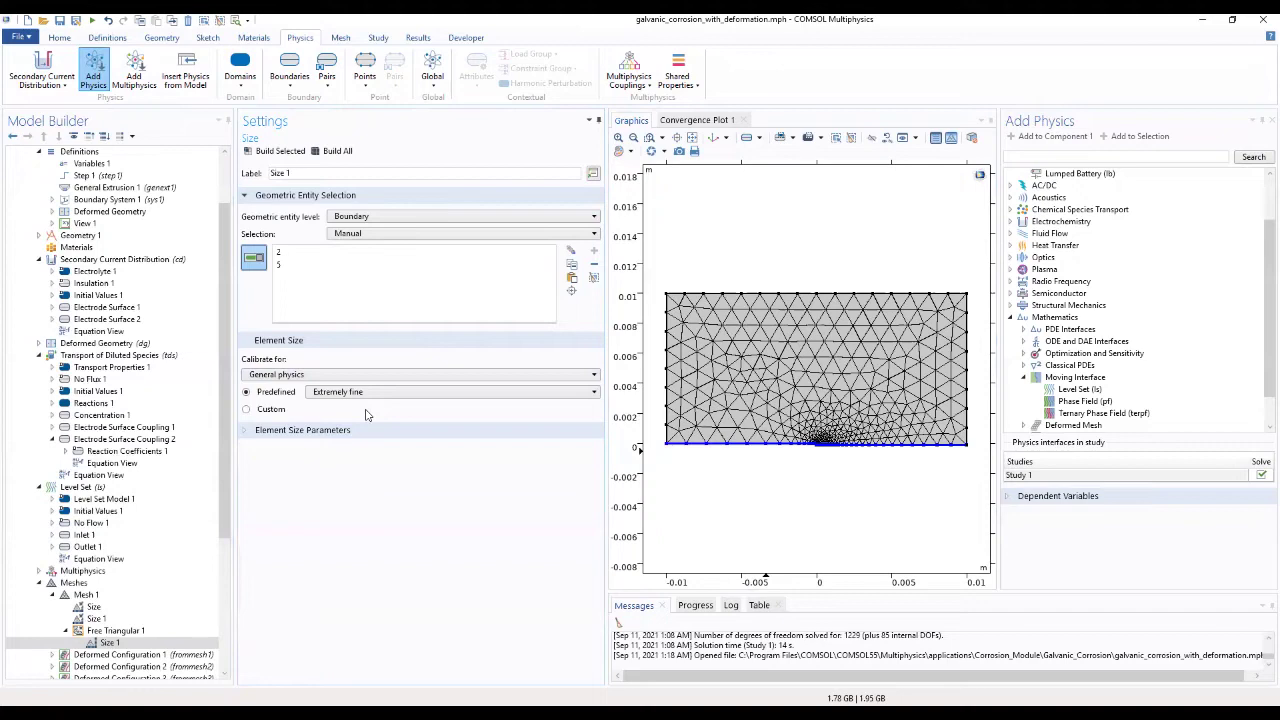
left_click(328, 153)
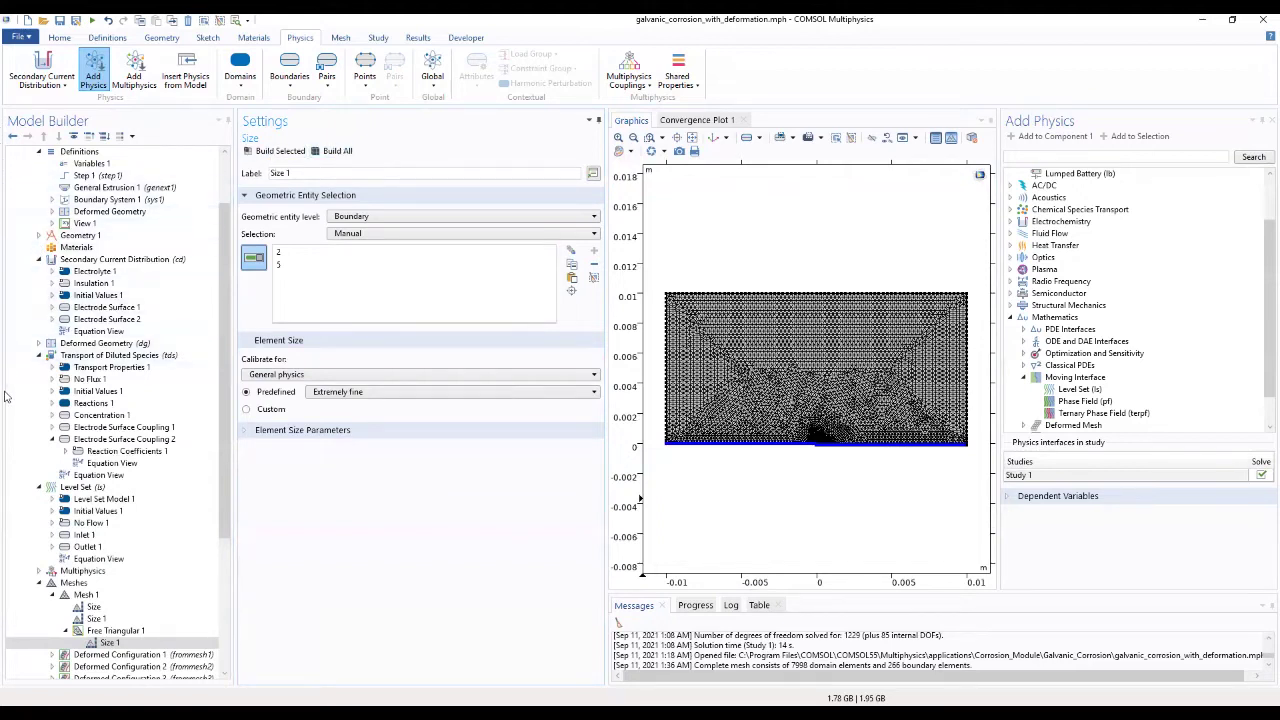
Exclude Deformed Geometry, Transport of Diluted Species, Level Set and both multiphysics couplings from the Current Distribution Initialization step of Study 1
scroll(60, 560, "down", 4)
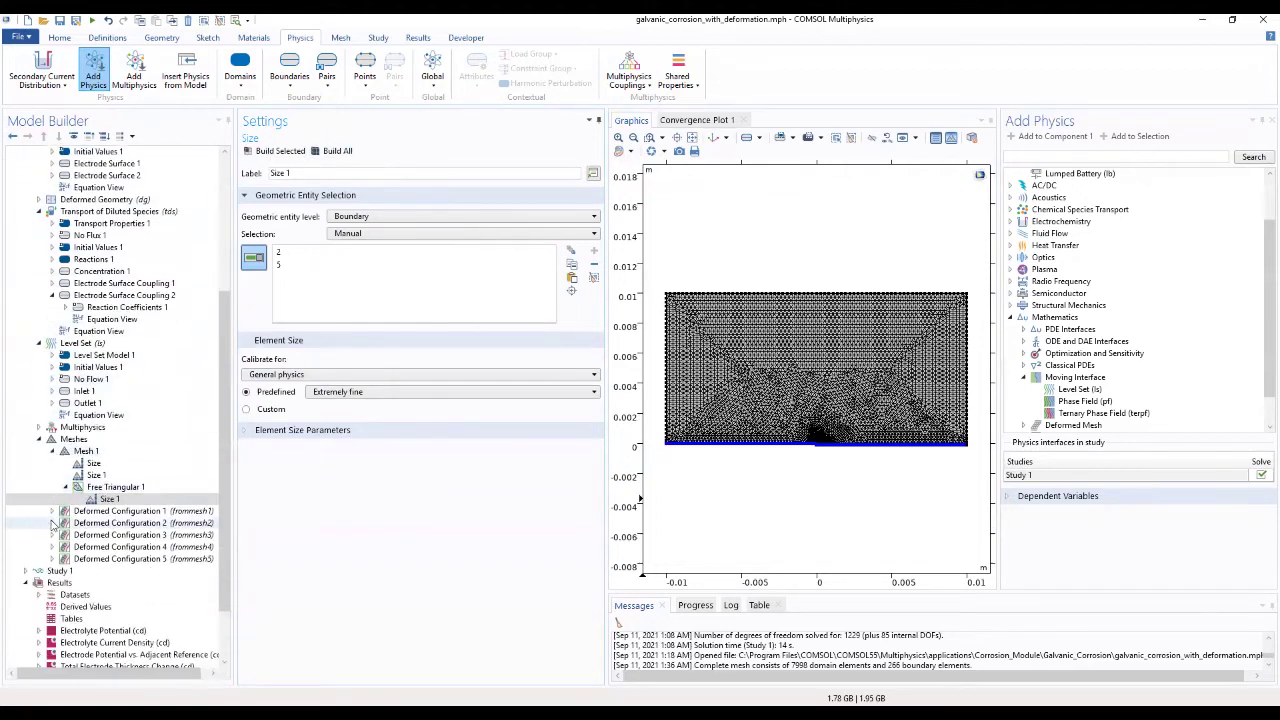
left_click(62, 571)
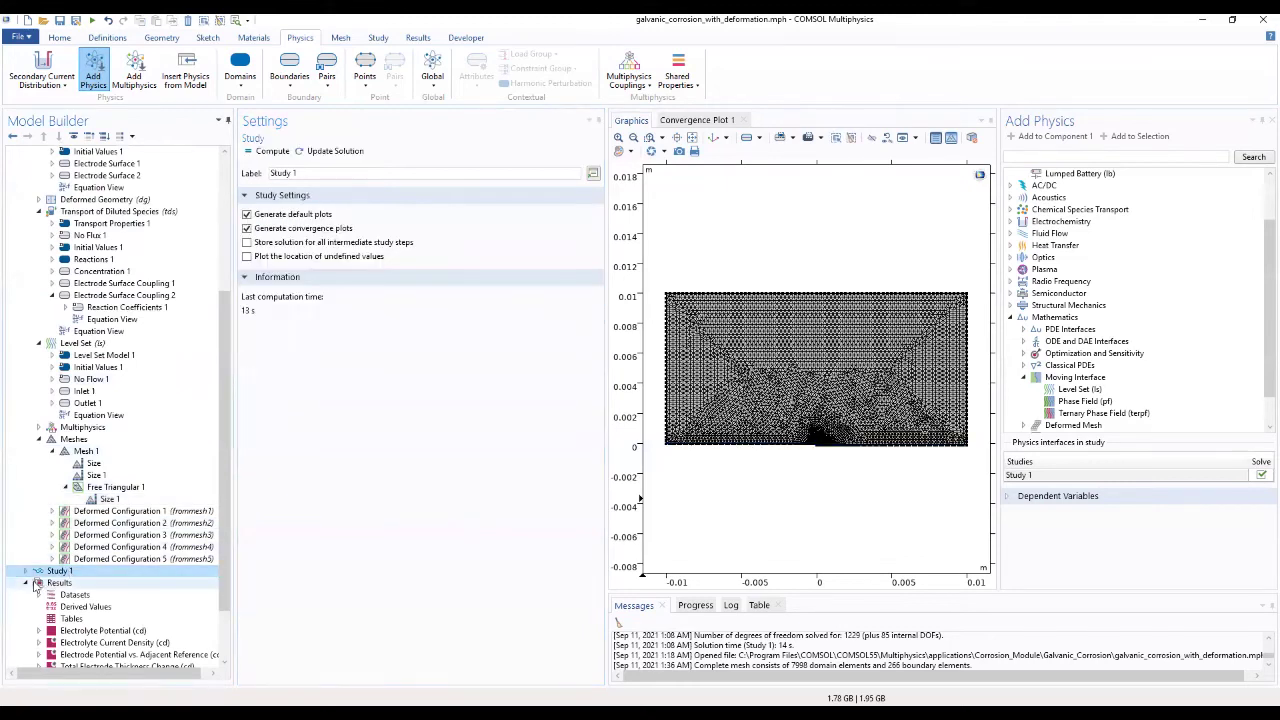
left_click(25, 571)
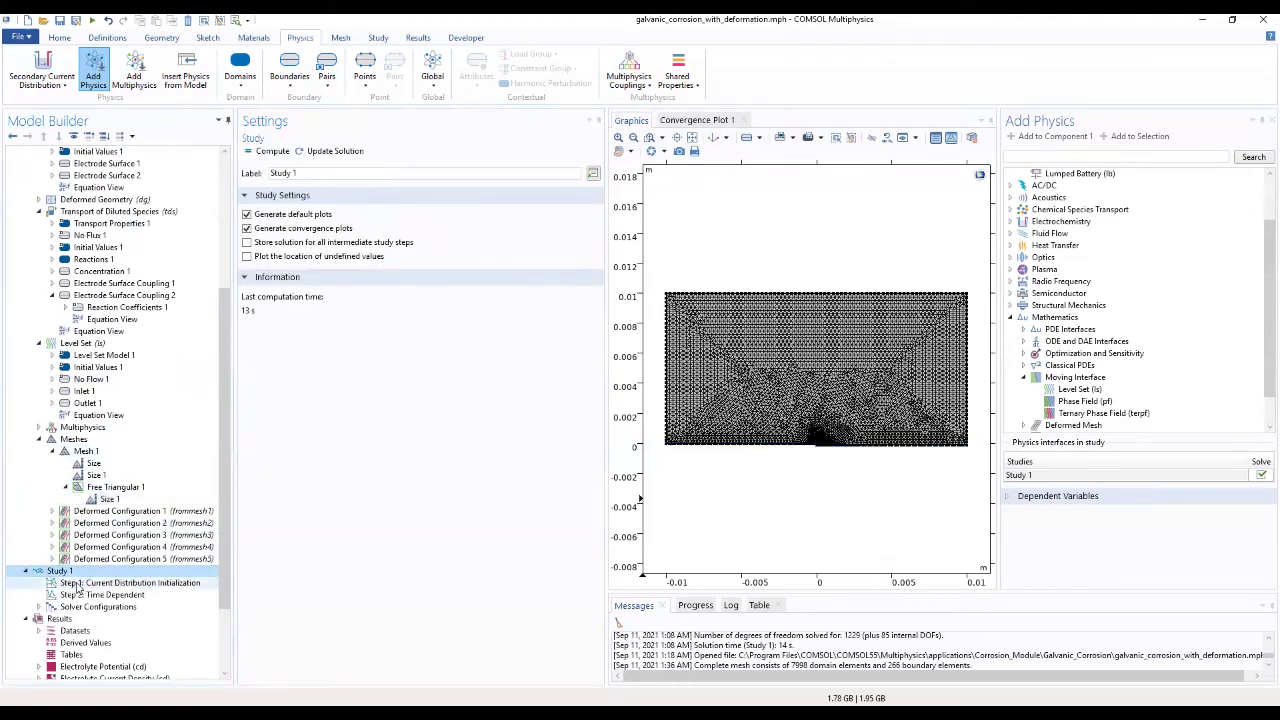
left_click(79, 584)
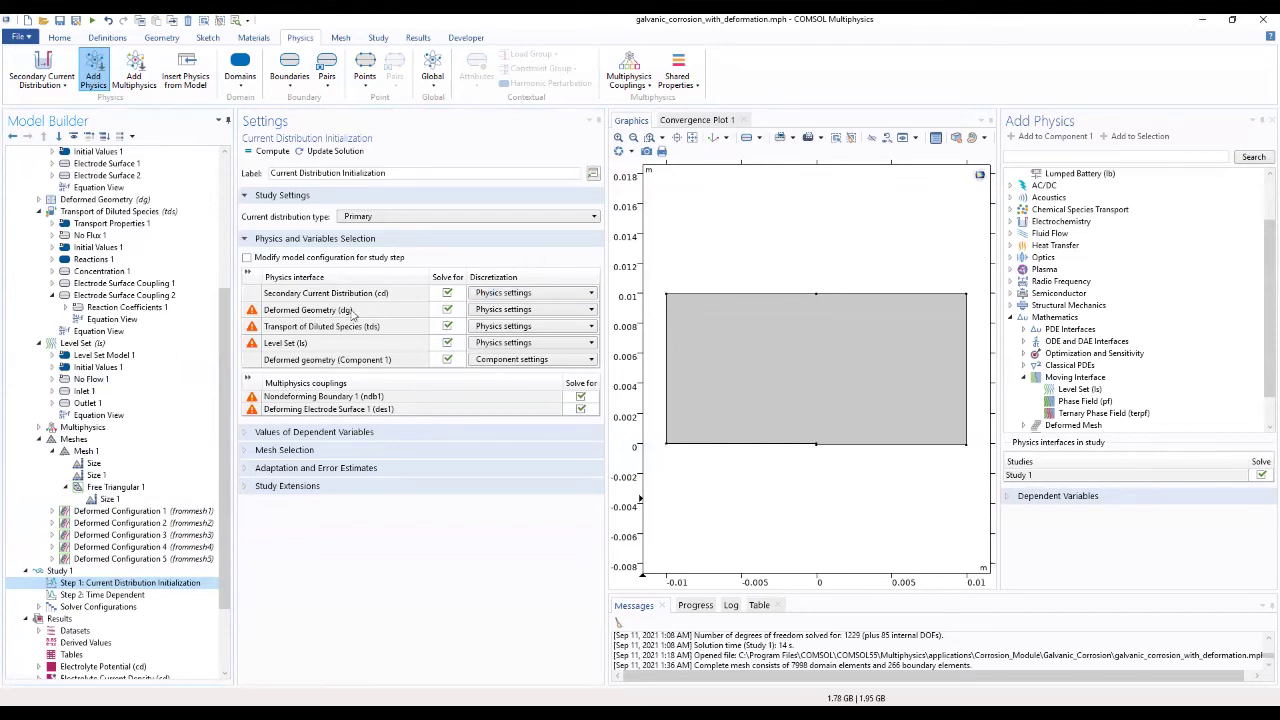
left_click(447, 310)
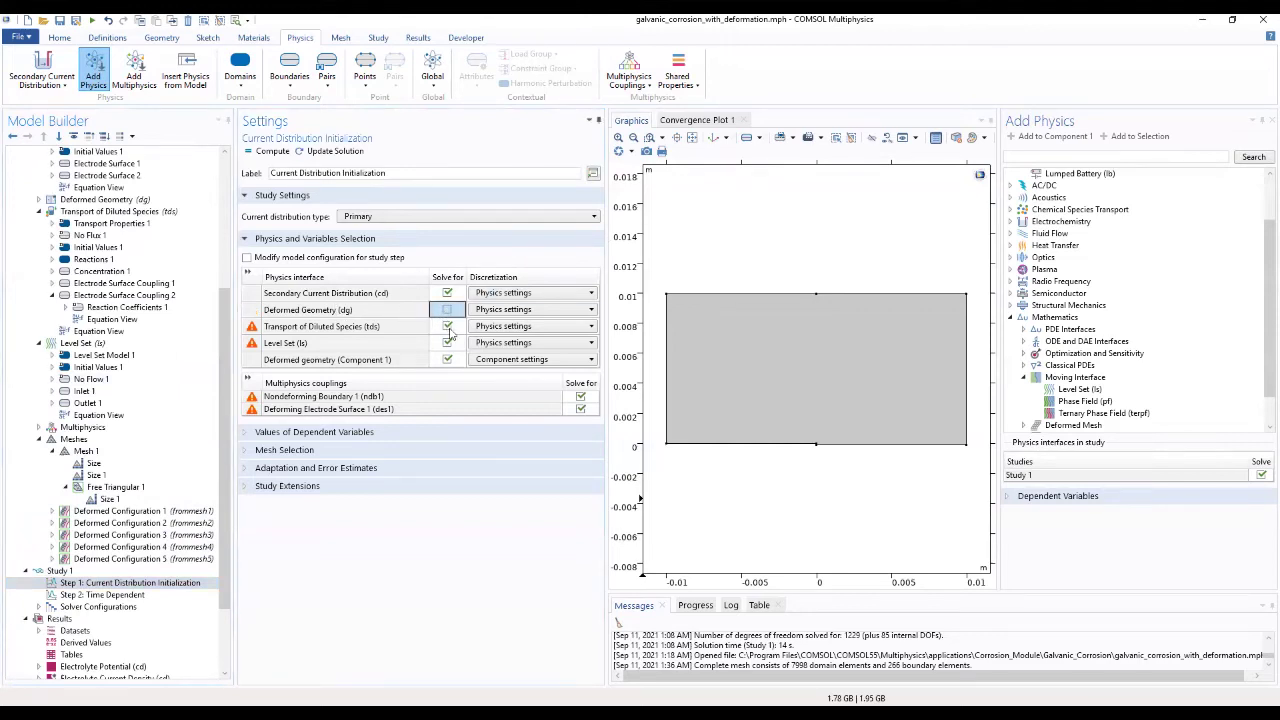
left_click(447, 327)
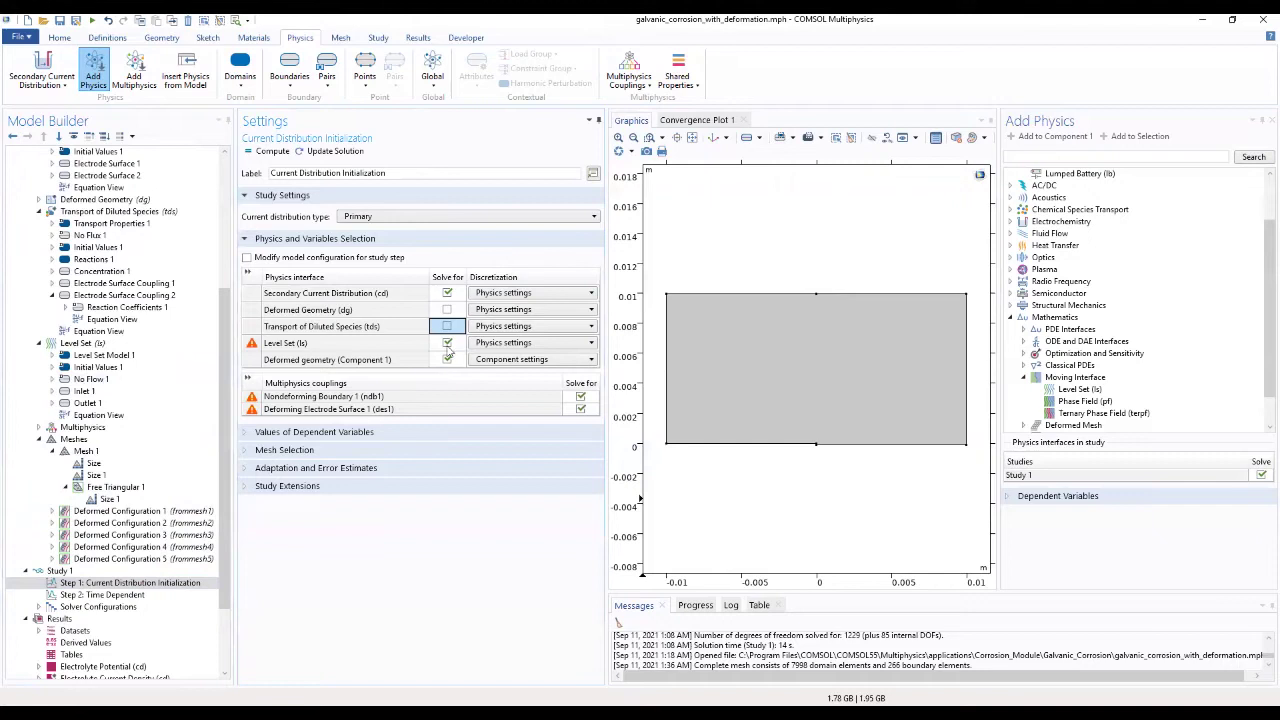
left_click(447, 343)
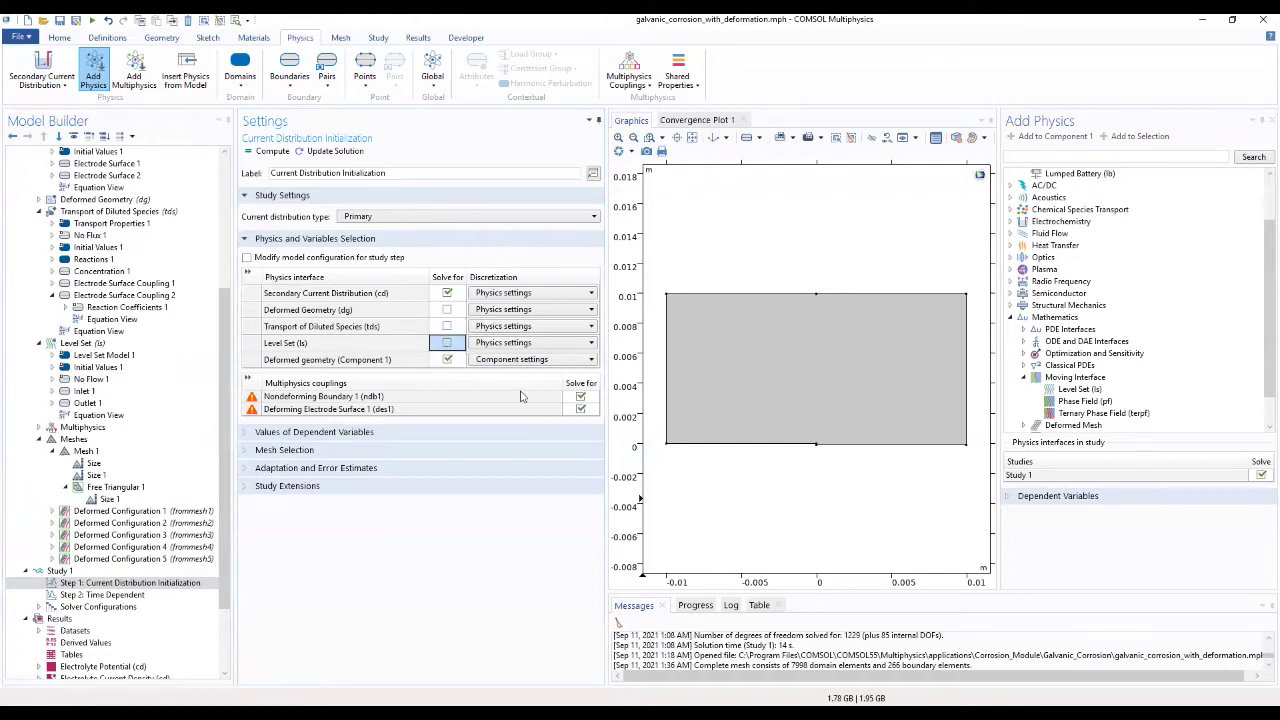
left_click(580, 397)
left_click(580, 409)
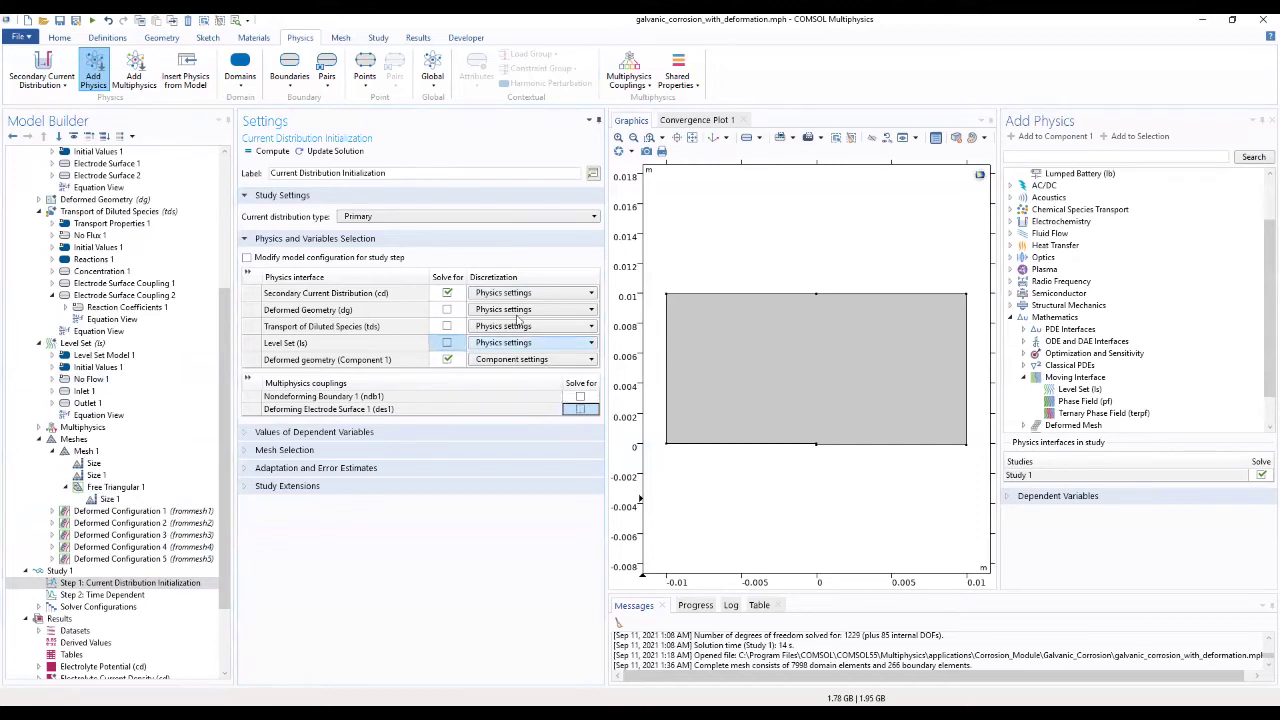
Compute Study 1 and close the Add Physics window
left_click(271, 151)
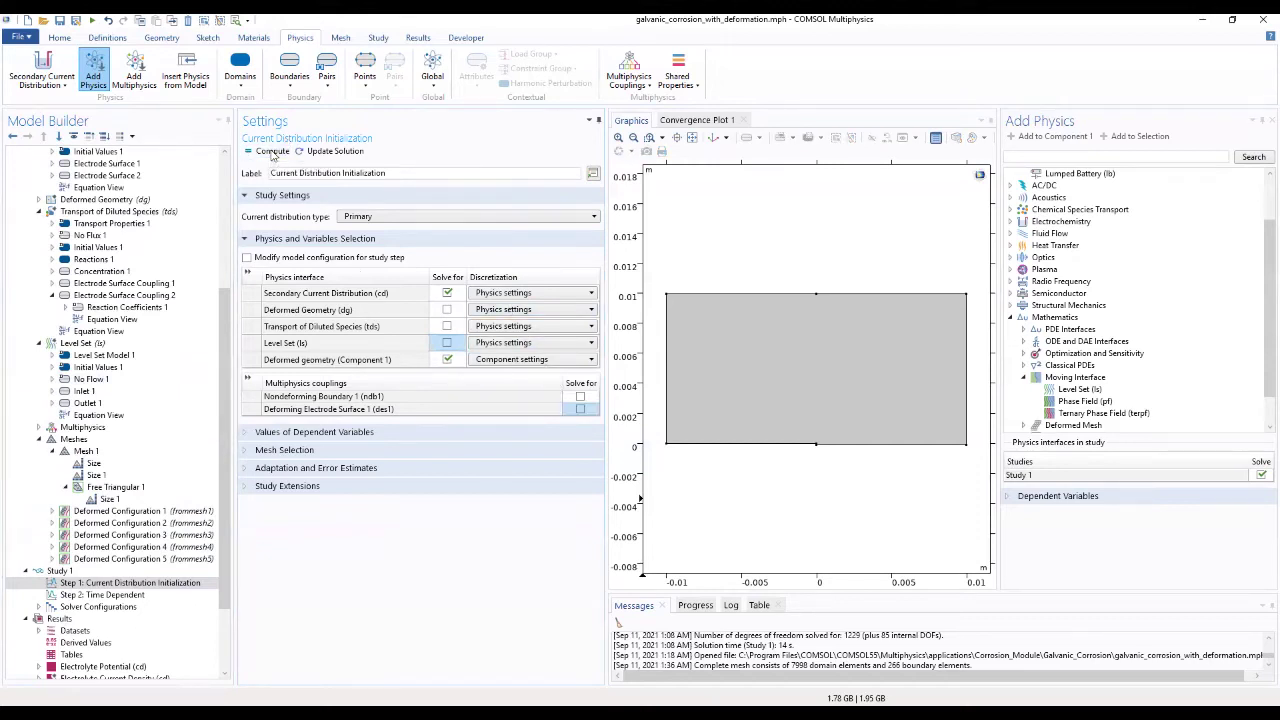
left_click(1262, 121)
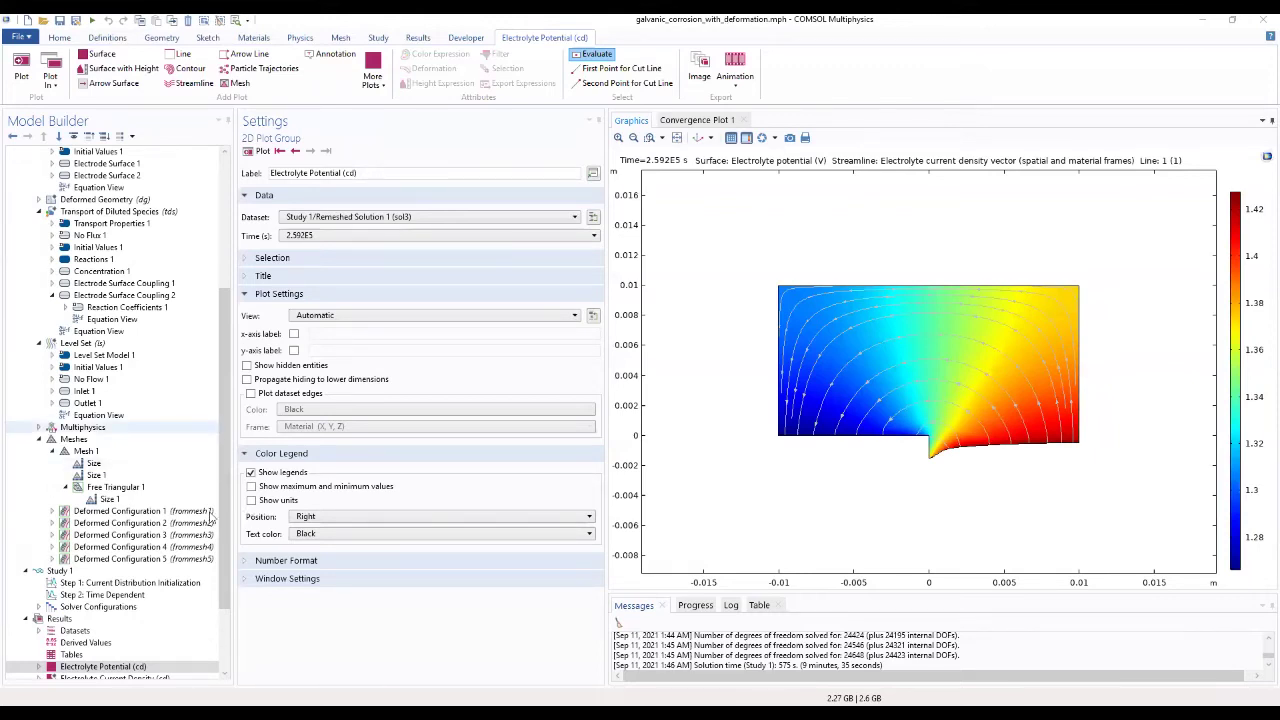
Set the separating distance of Streamline 1 in the Electrolyte Potential (cd) plot to 0.035 and replot
scroll(150, 560, "down", 3)
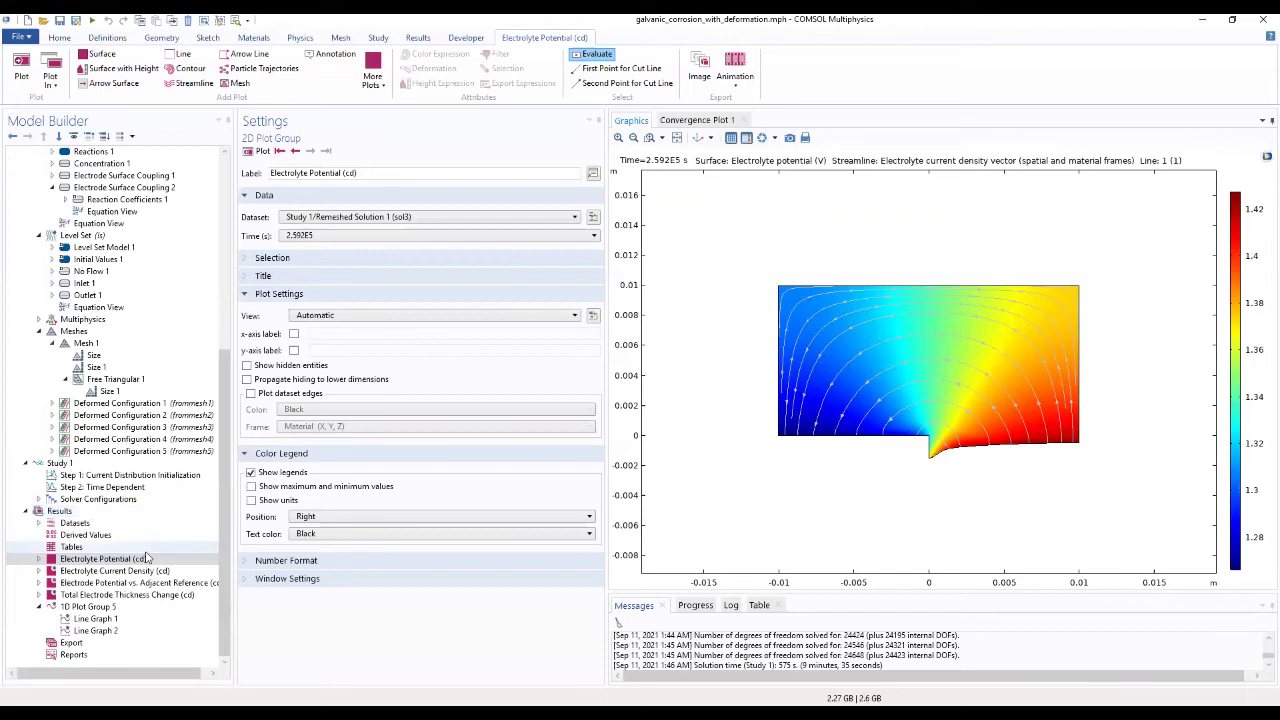
left_click(147, 557)
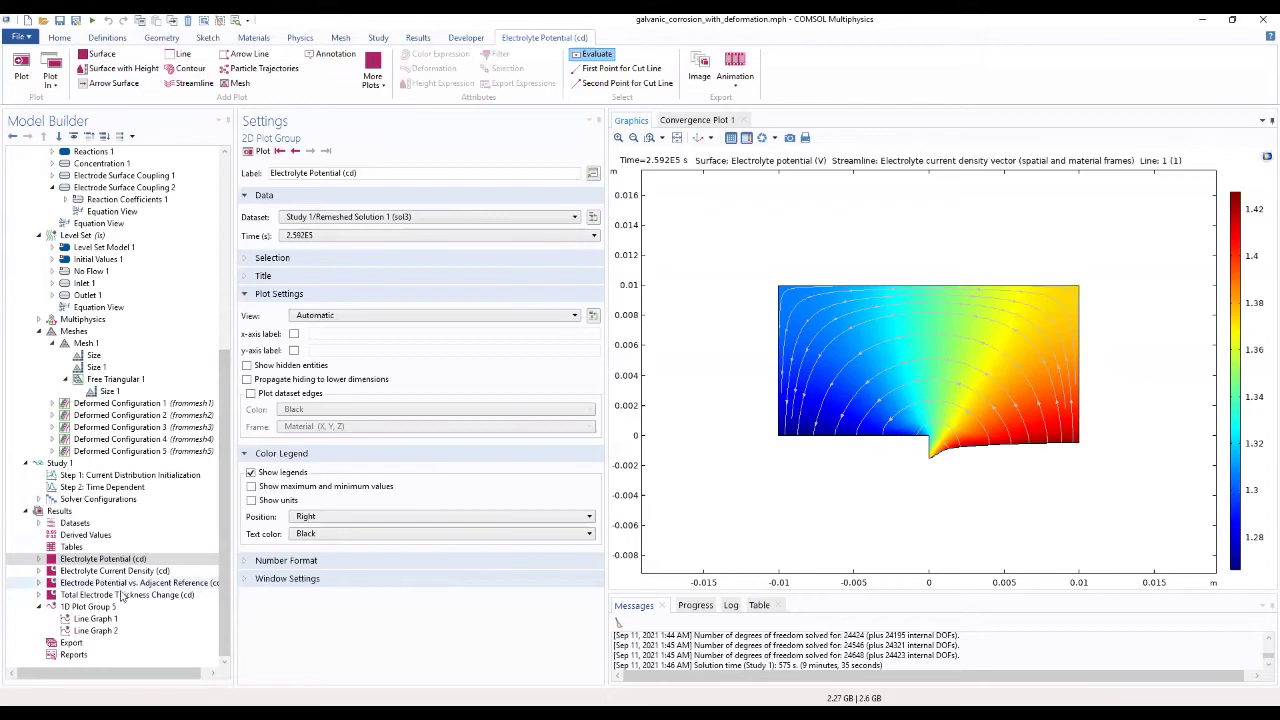
left_click(38, 559)
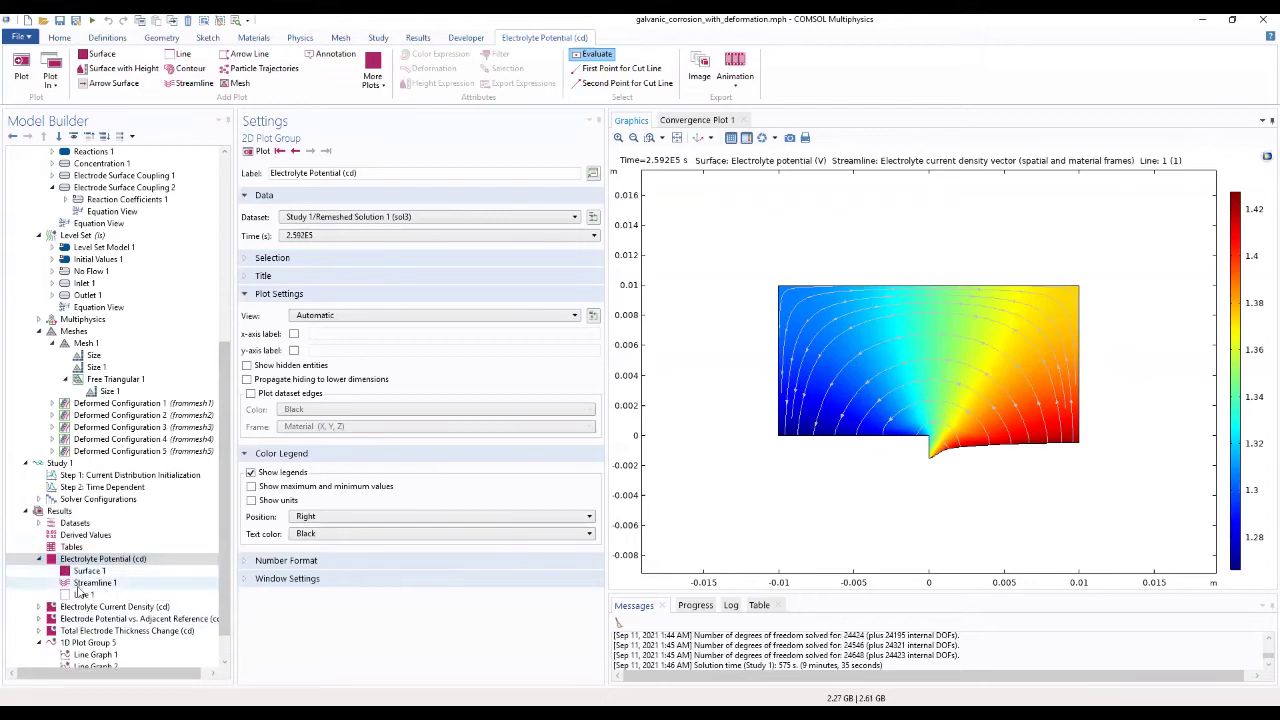
left_click(88, 583)
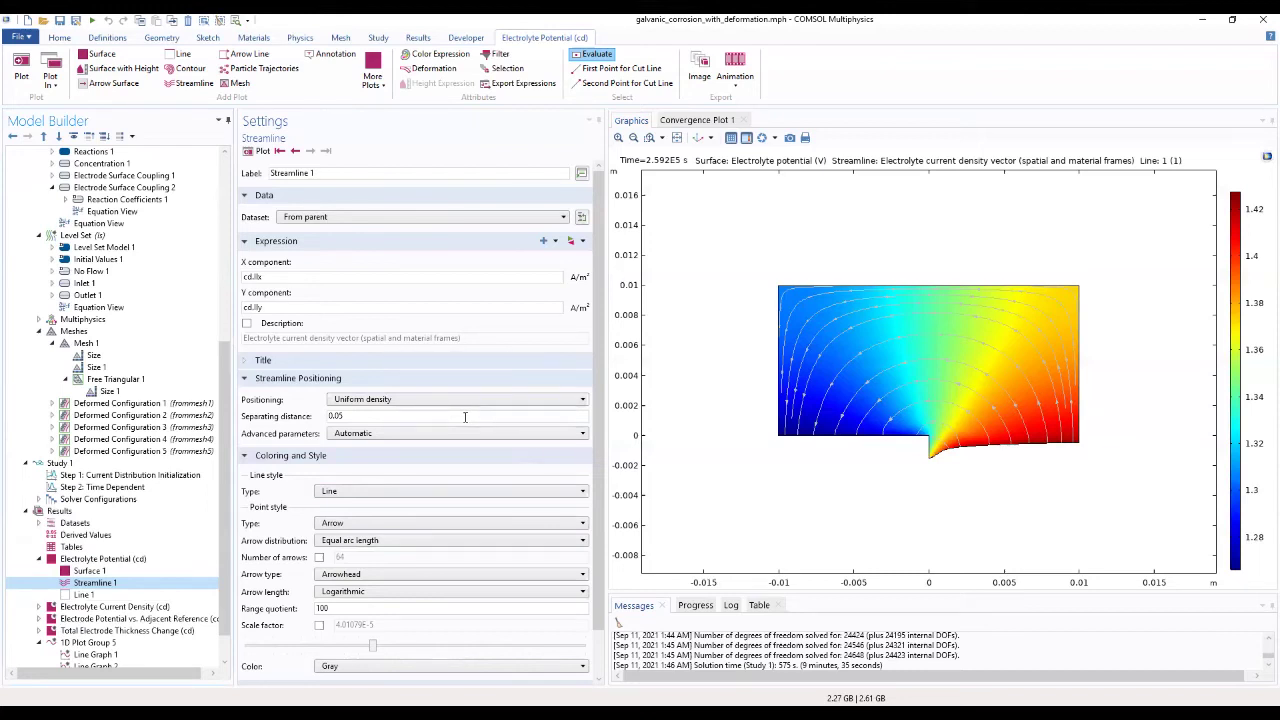
left_click_drag(433, 417, 312, 428)
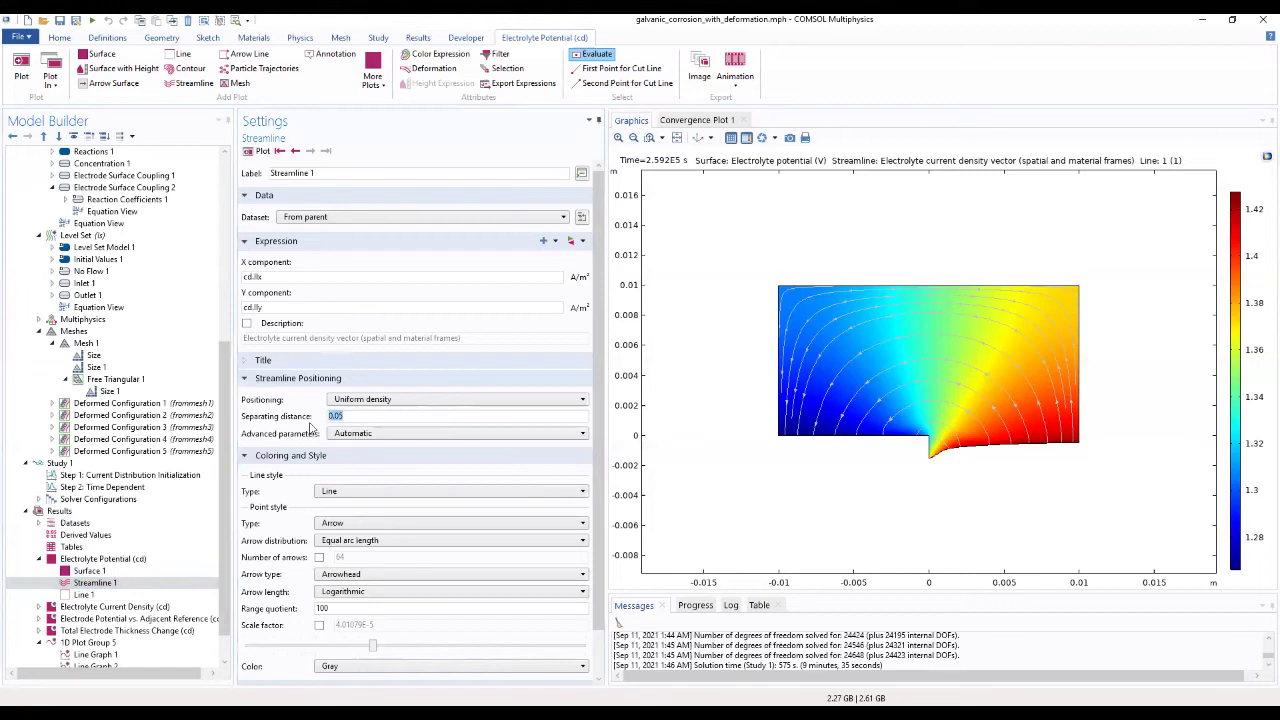
type("0.035")
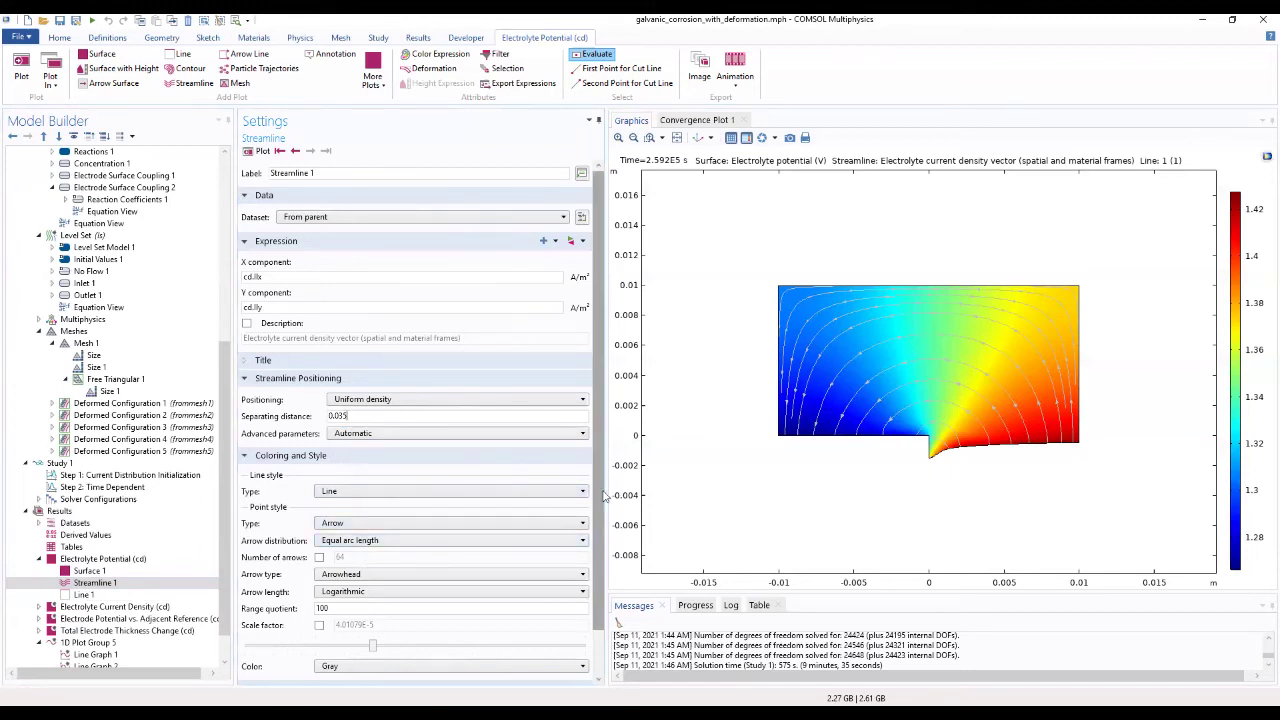
scroll(593, 515, "down", 2)
left_click_drag(590, 539, 587, 543)
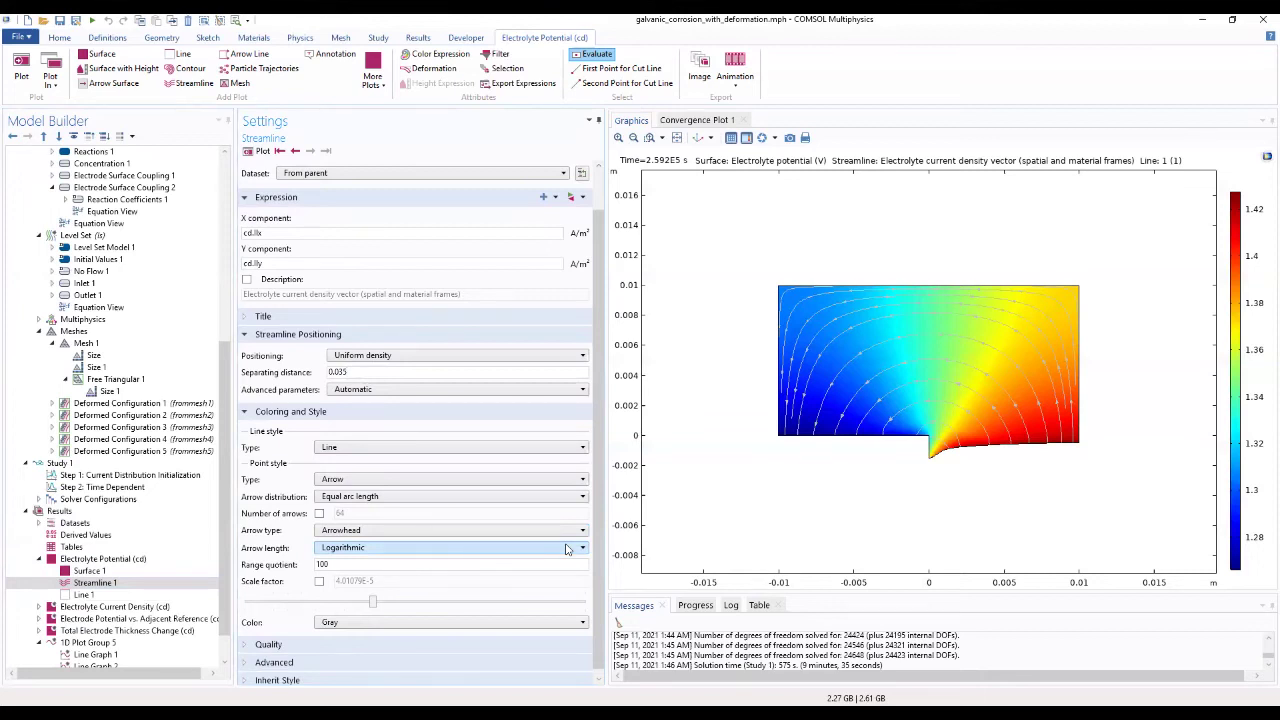
left_click(256, 150)
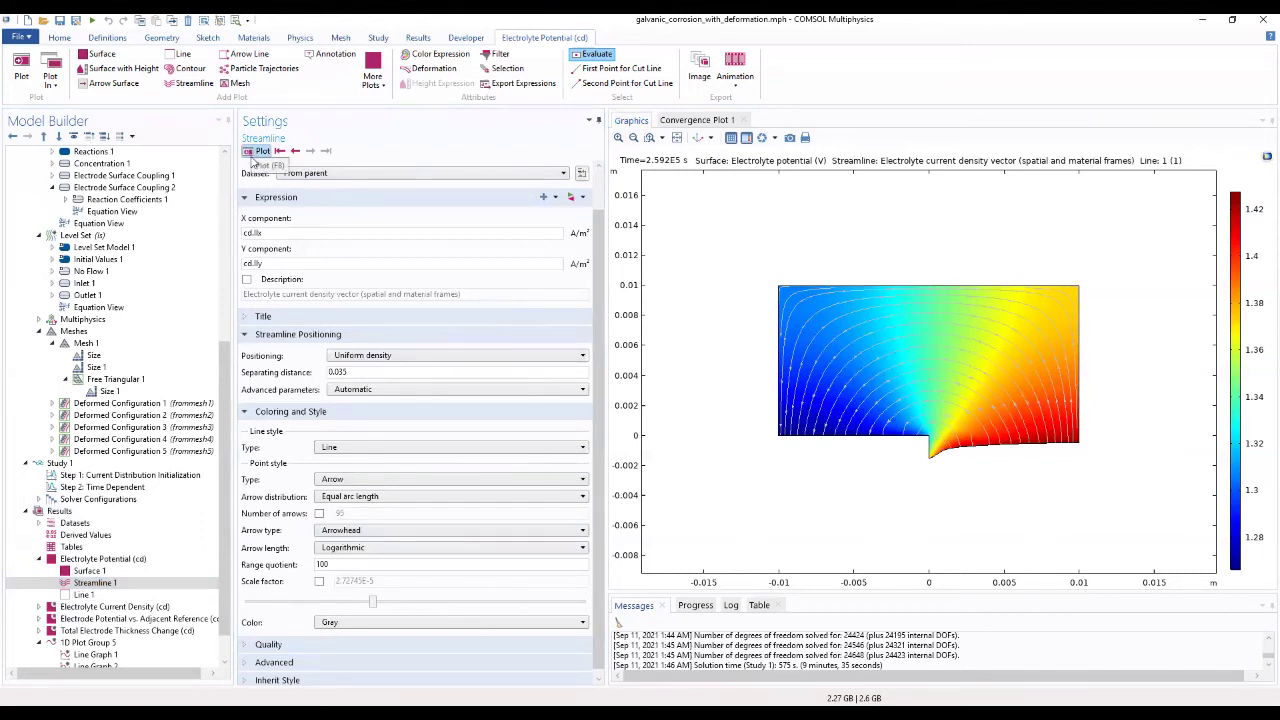
Add a second Surface plot to Electrolyte Potential (cd) with expression 1 and uniform gray coloring
left_click(104, 560)
right_click(104, 558)
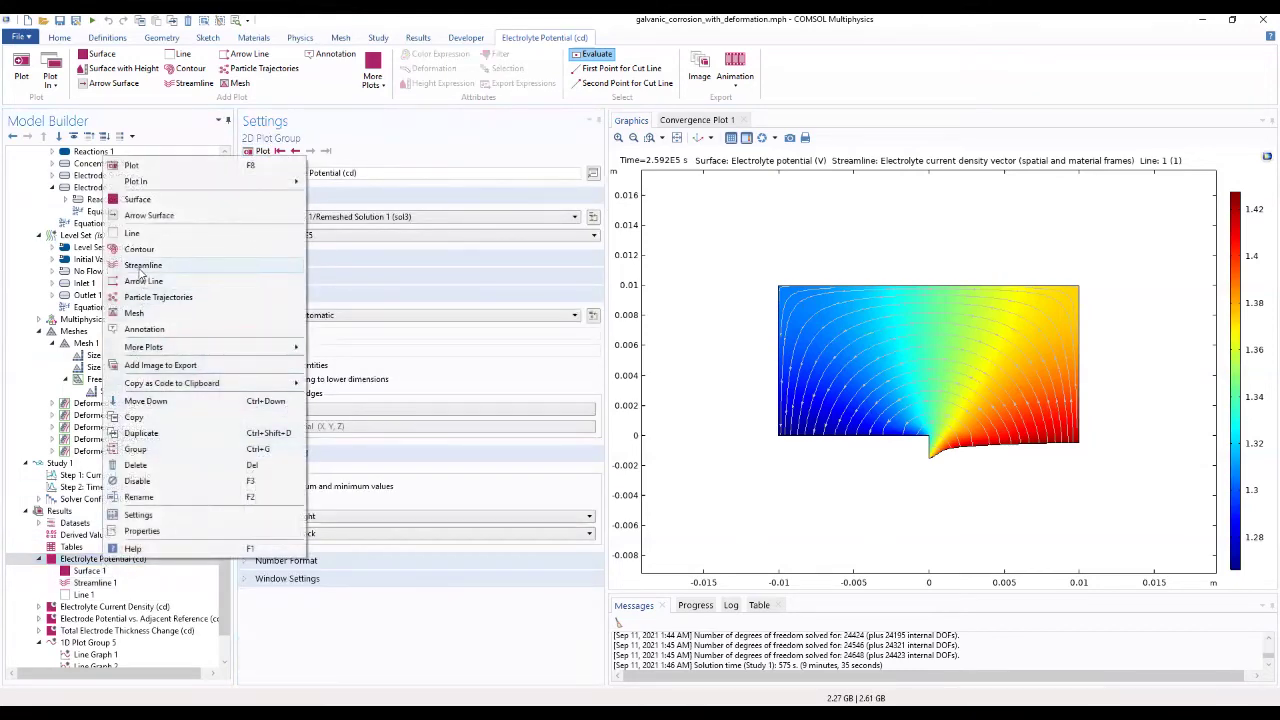
left_click(137, 200)
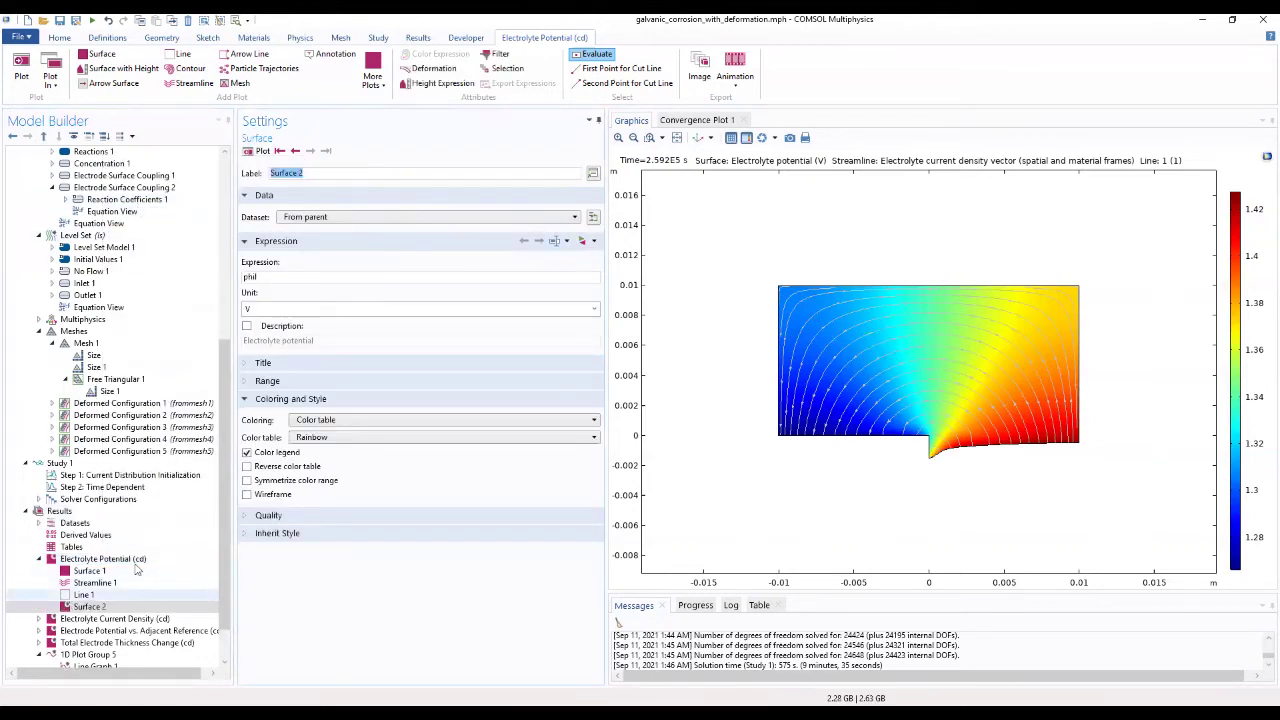
left_click_drag(282, 277, 218, 288)
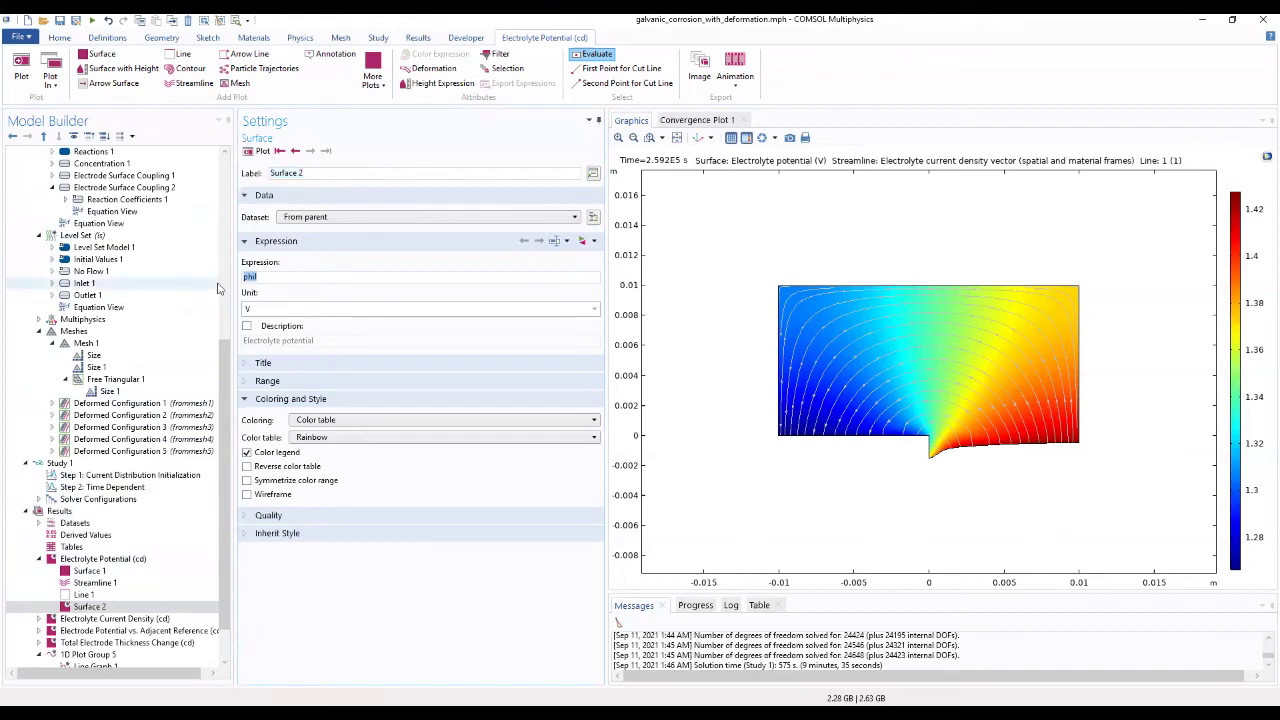
type("1")
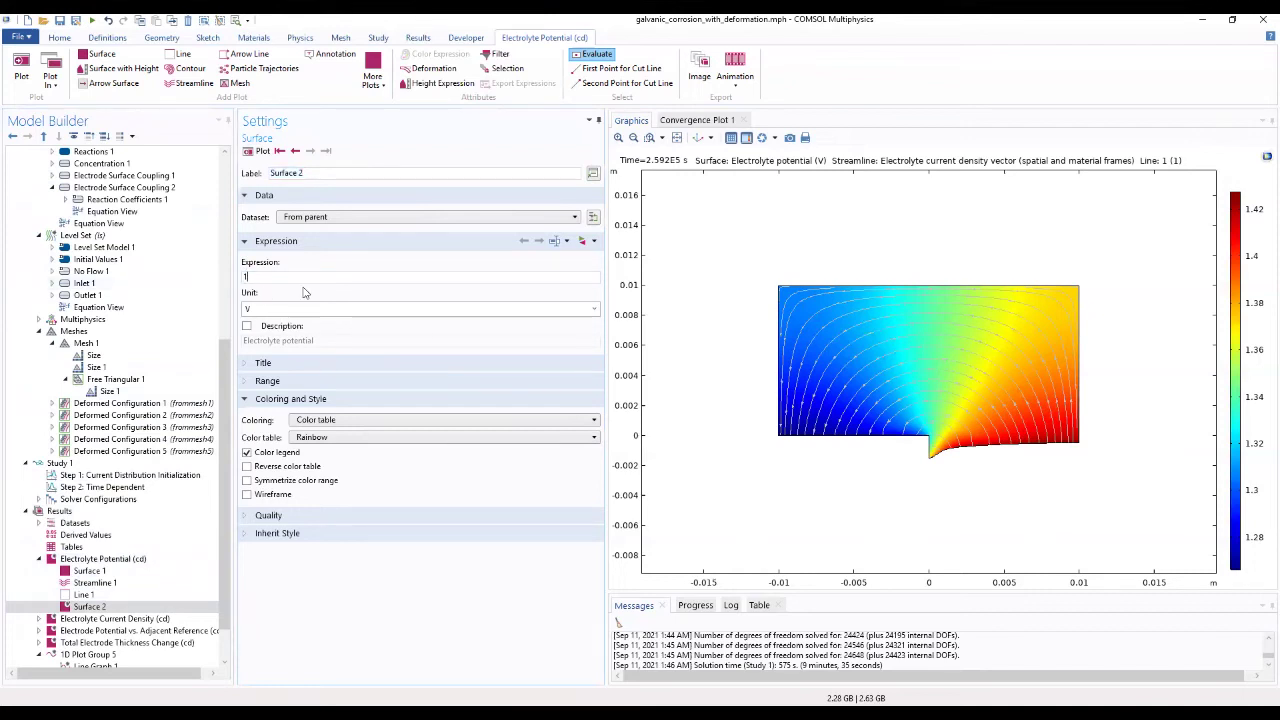
left_click(340, 424)
left_click(340, 447)
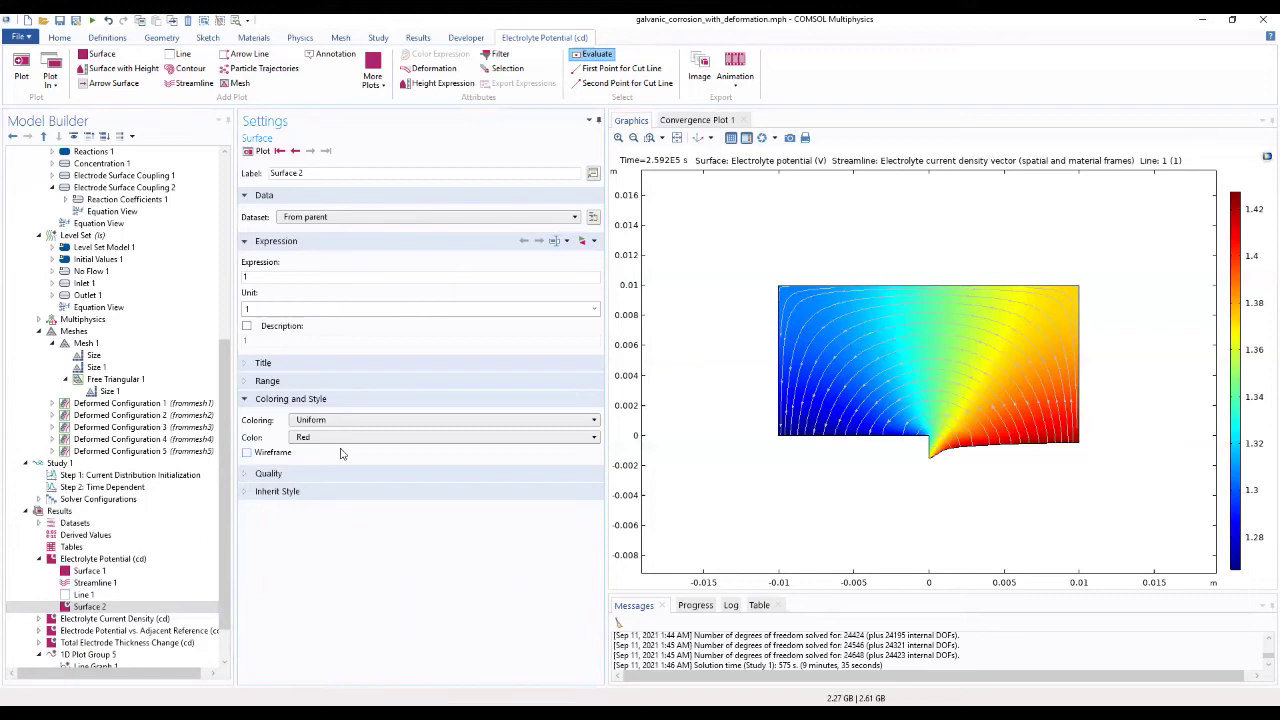
left_click(468, 438)
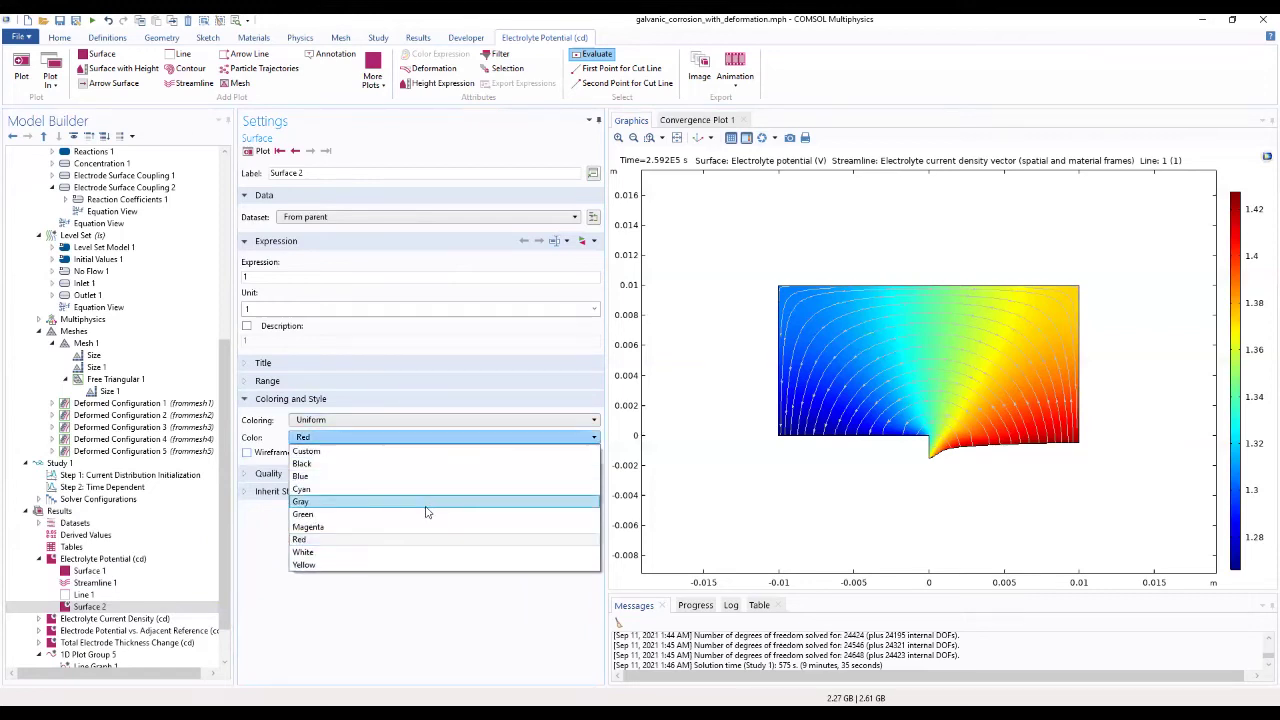
left_click(425, 510)
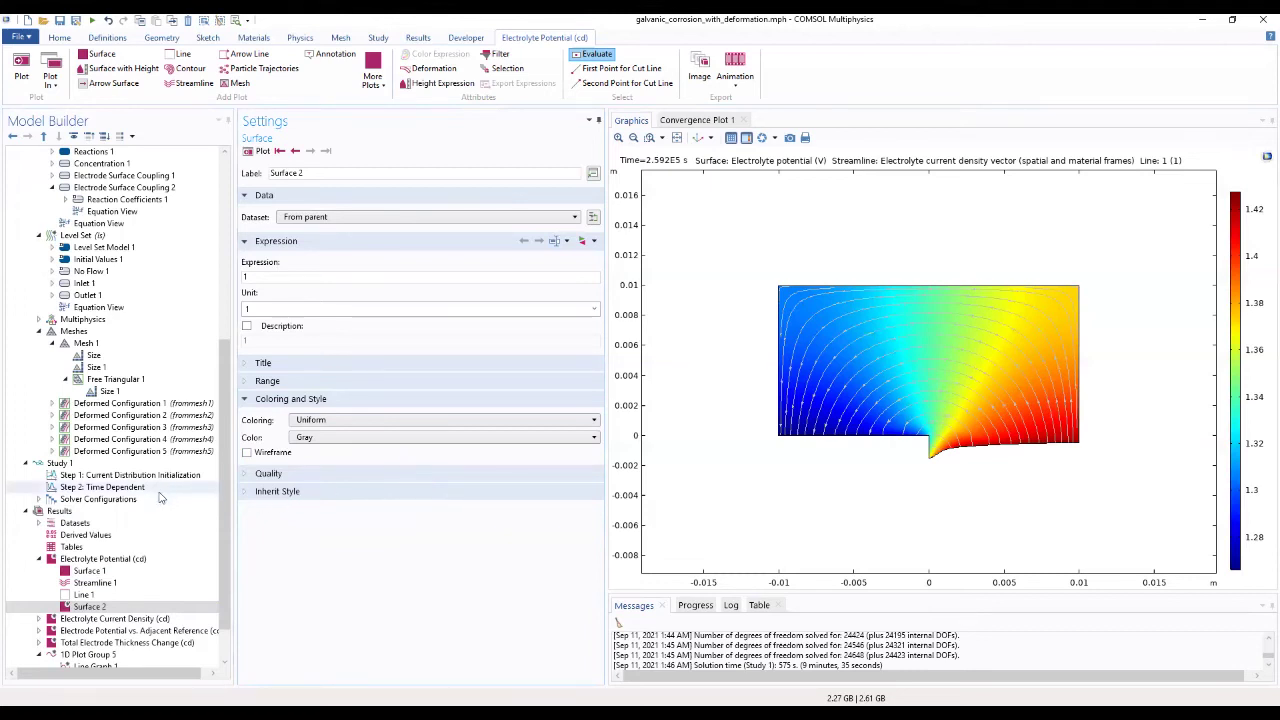
Add a Filter to Surface 2 with the inclusion expression ls.Vf1>=0.5 and plot the result
right_click(107, 609)
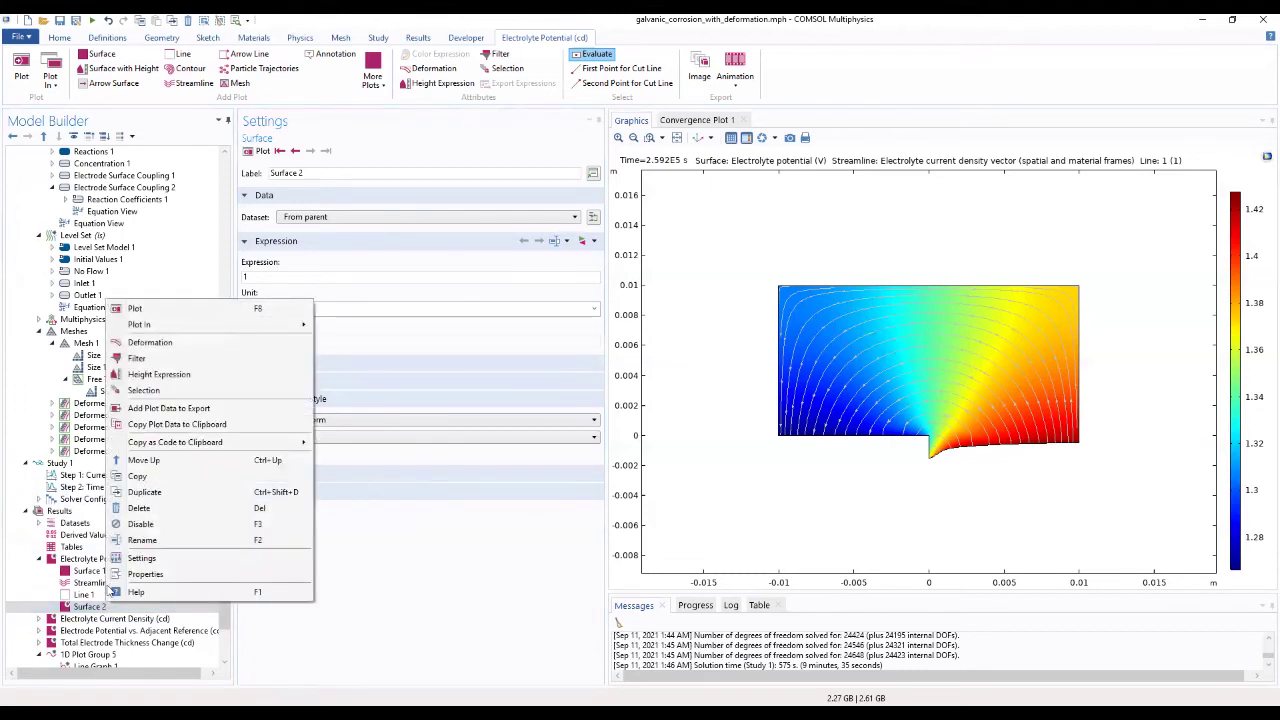
left_click(137, 357)
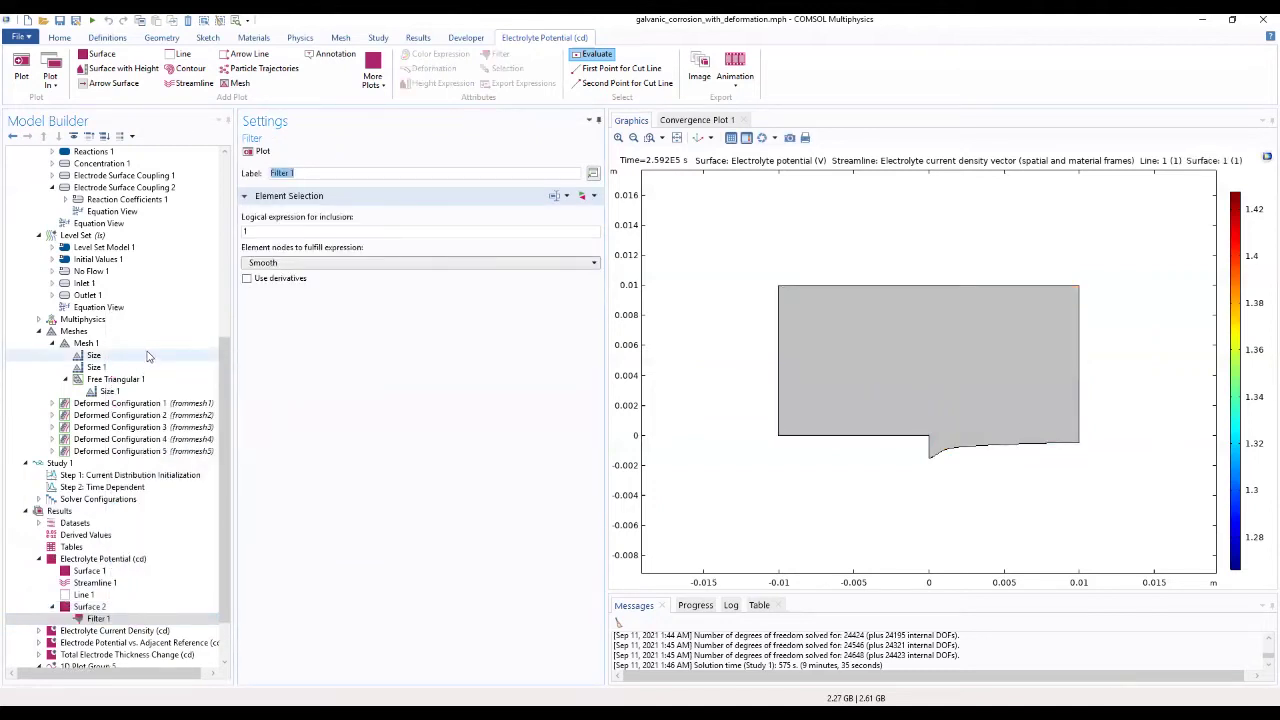
left_click(241, 232)
double_click(258, 231)
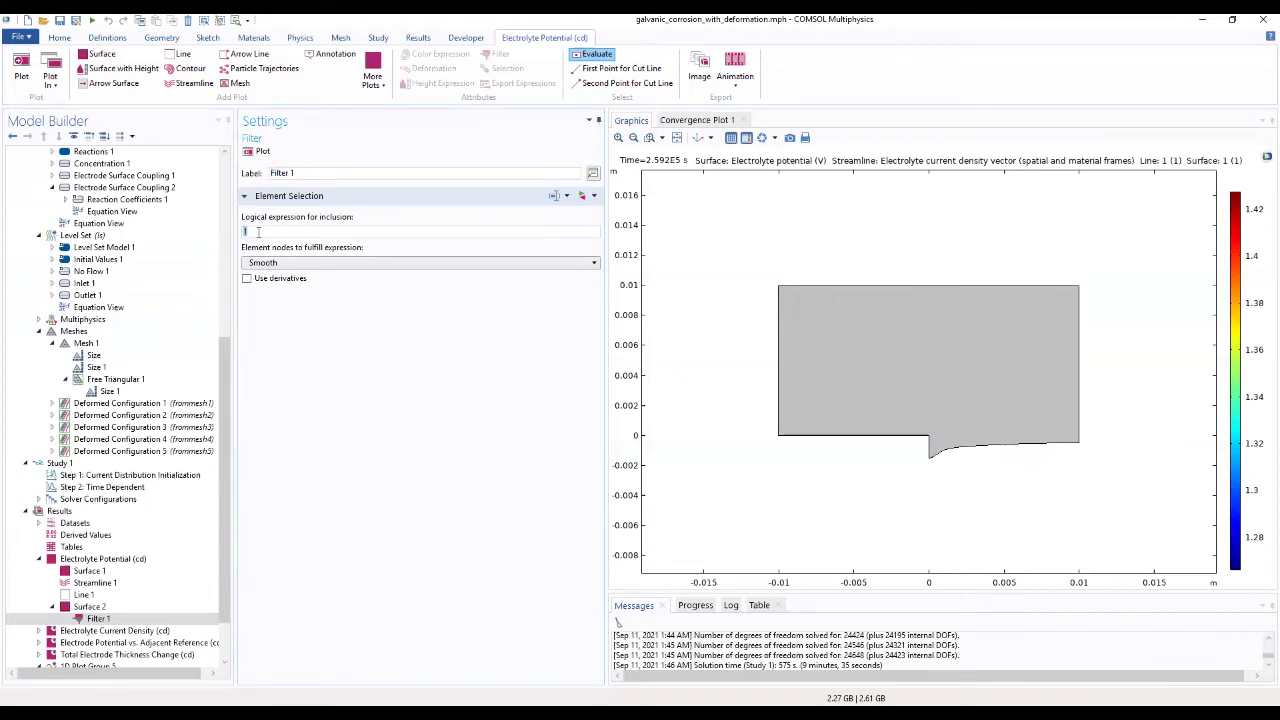
type("ls")
type(".Vfl")
type("=")
type("0.5")
left_click(251, 153)
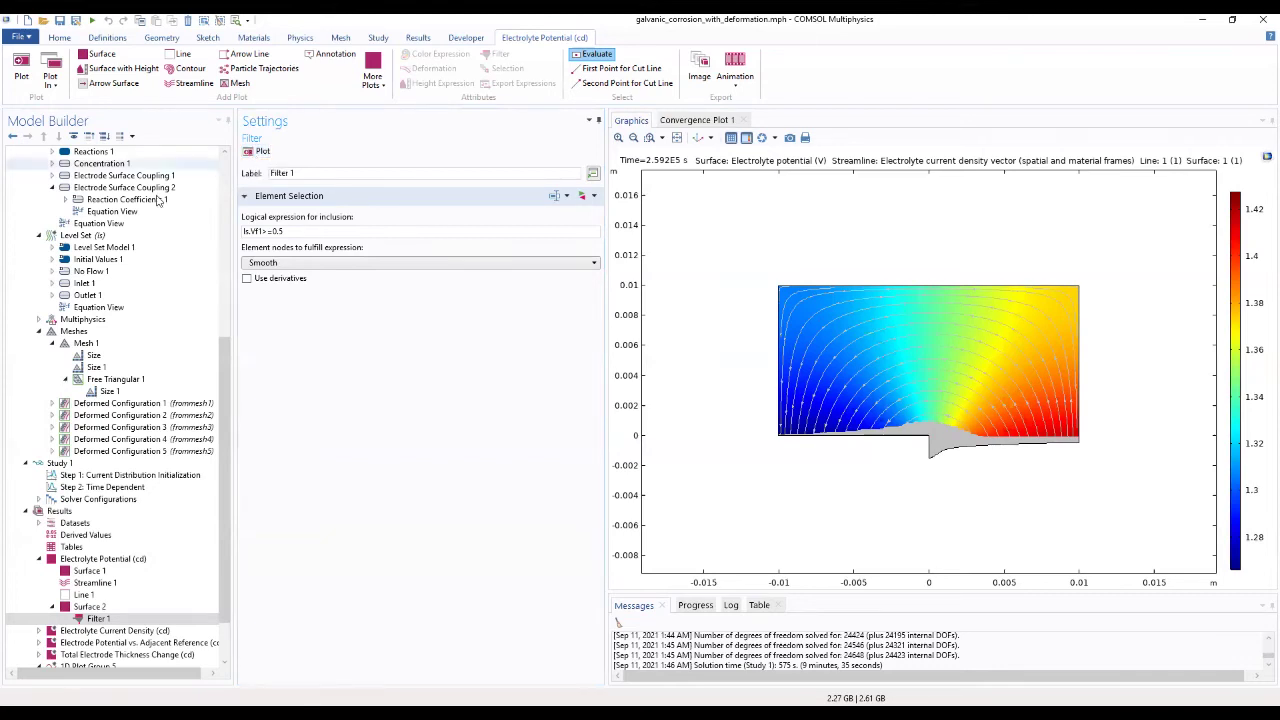
left_click(112, 561)
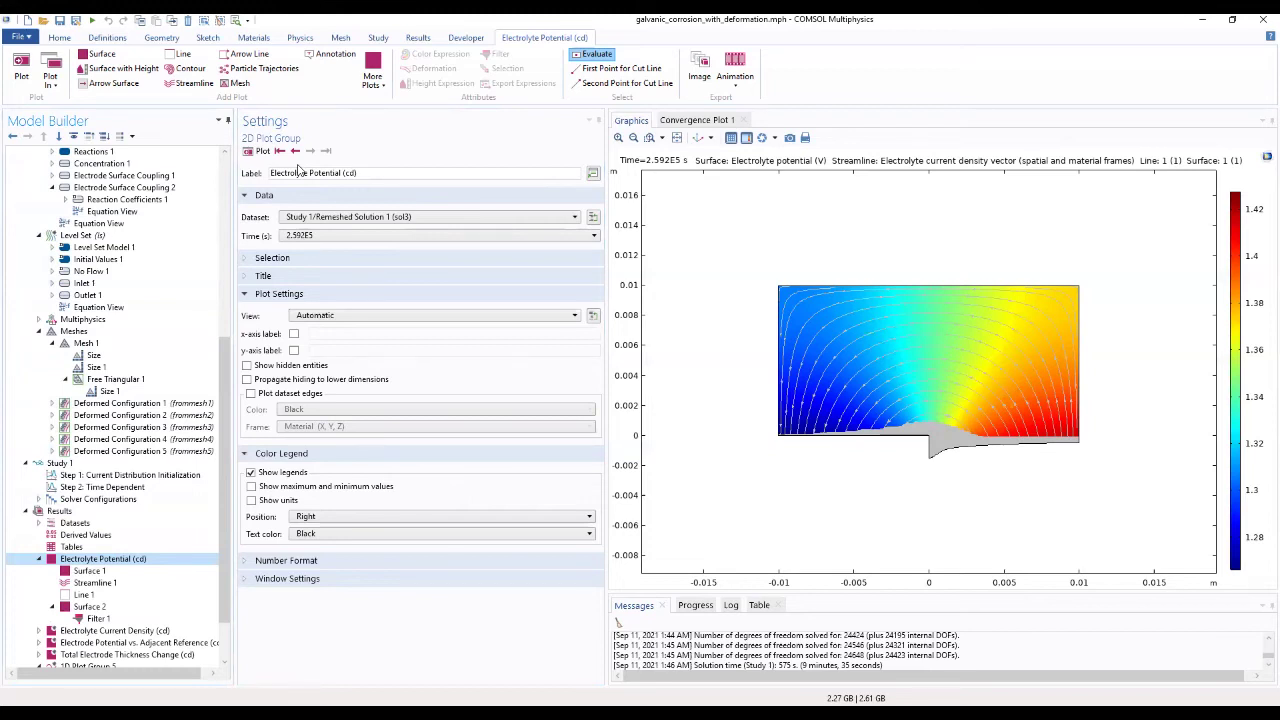
Add a 2D plot group to the results, using dataset Study 1/Remeshed Solution 1 (sol3) at time 2.592E5 s
left_click(62, 512)
right_click(66, 512)
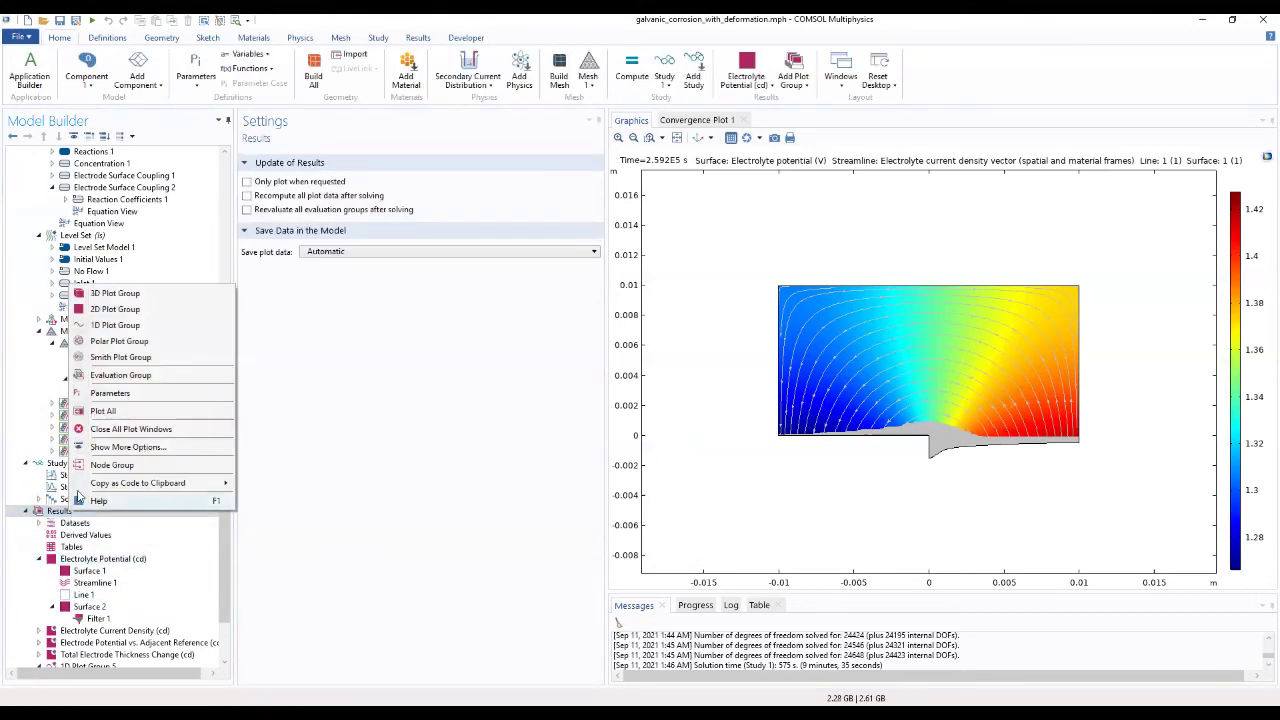
left_click(115, 309)
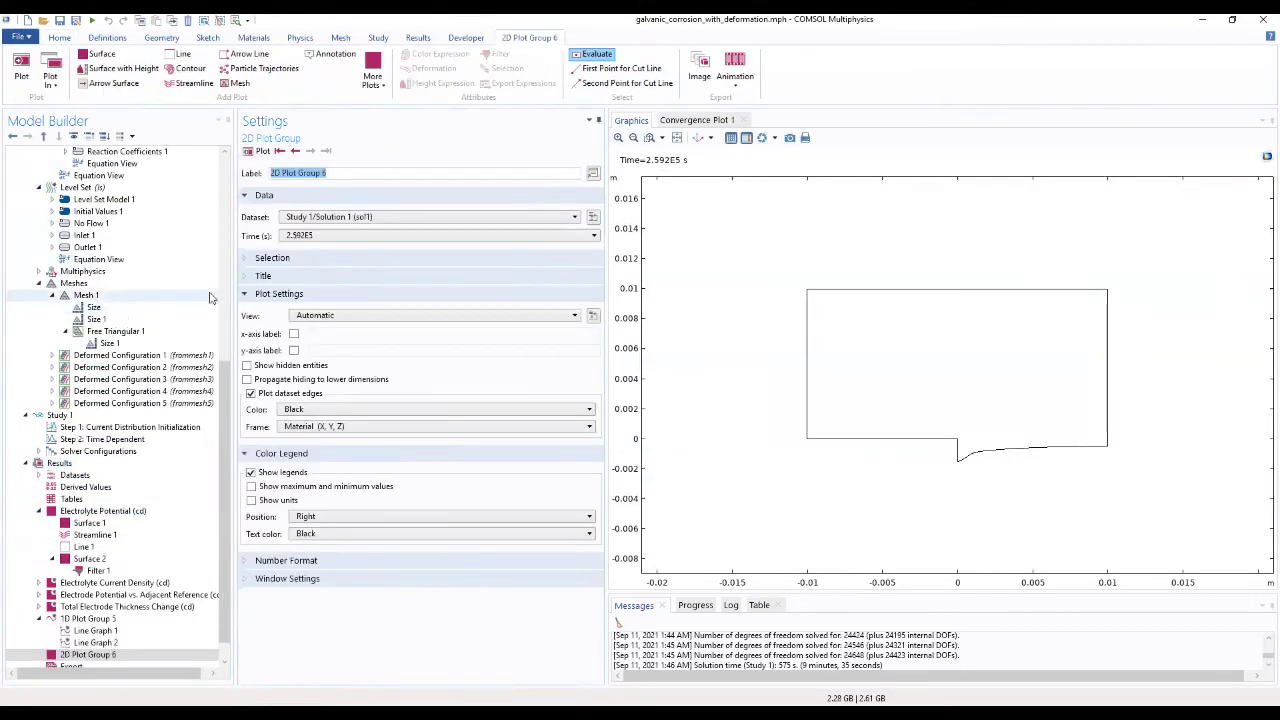
left_click(357, 222)
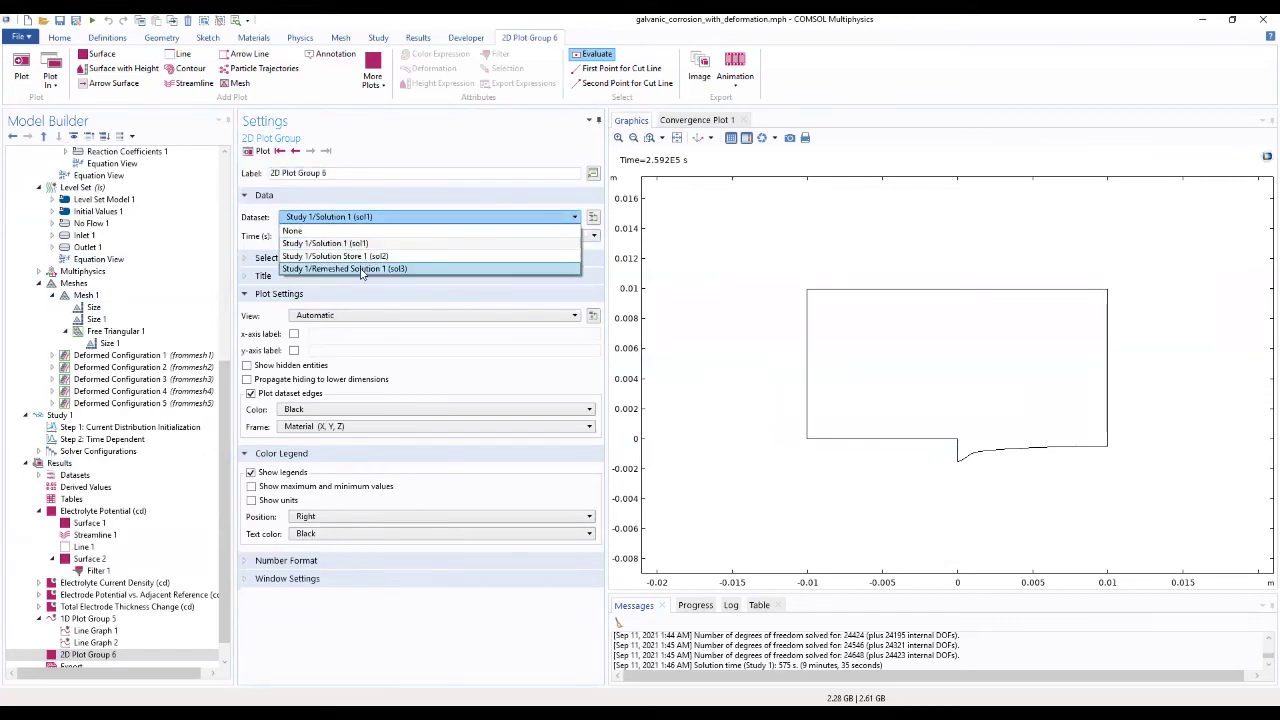
left_click(362, 273)
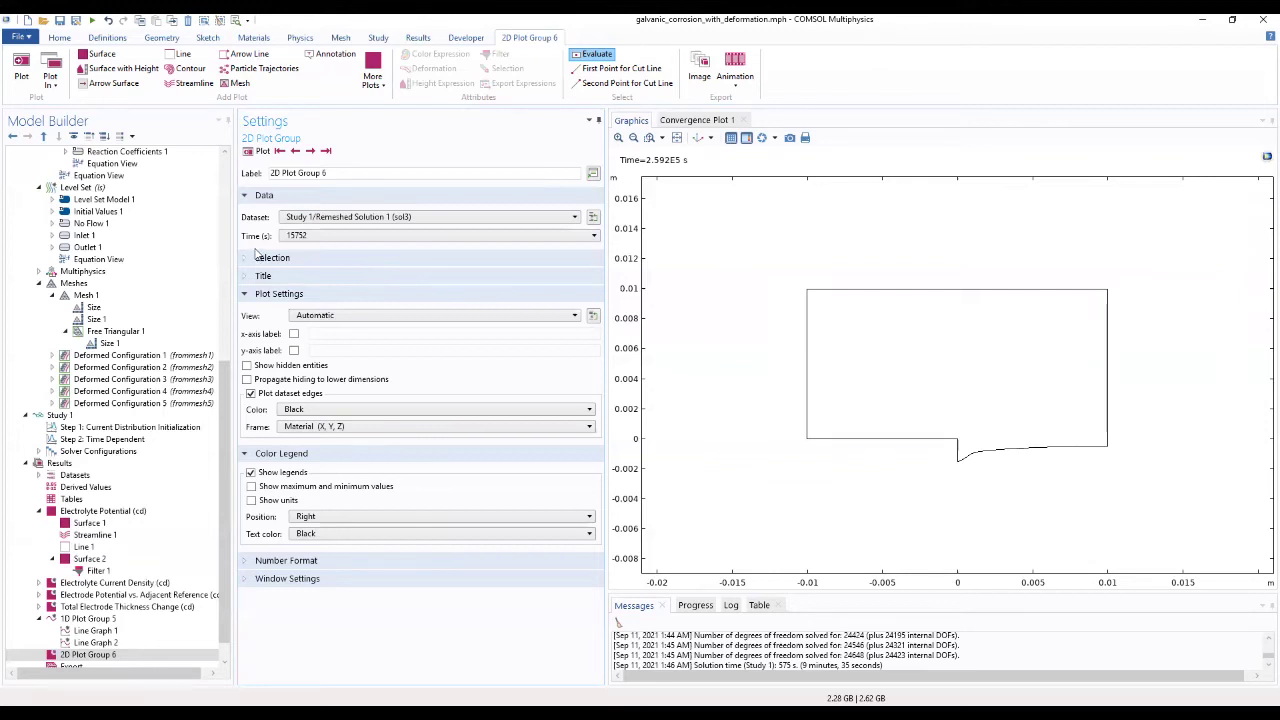
left_click(315, 237)
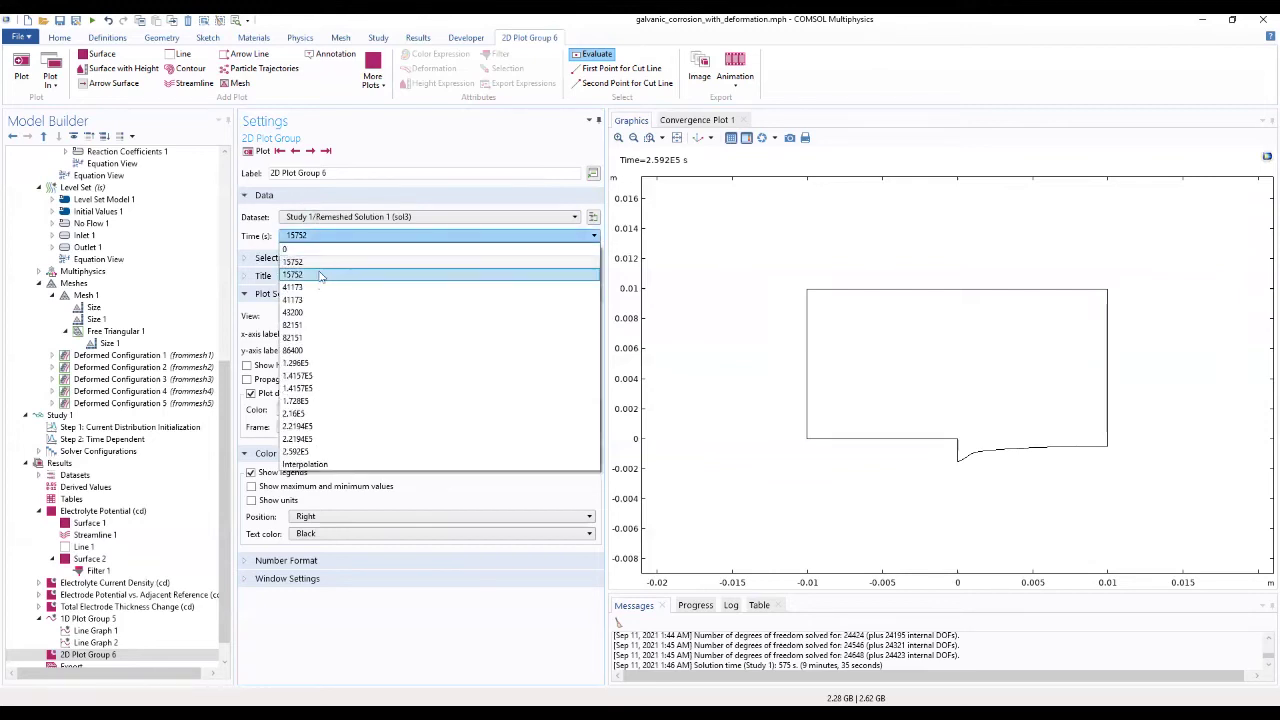
left_click(320, 451)
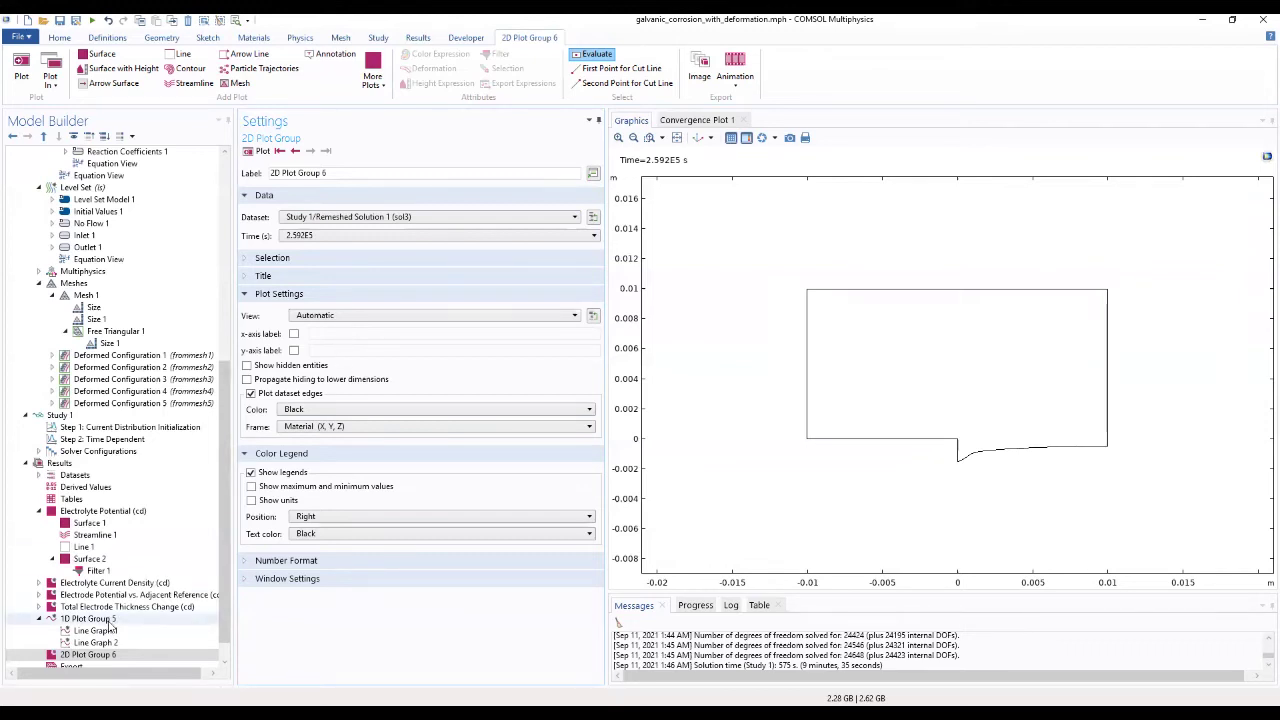
Add a Surface plot of ls.Vf1 to 2D Plot Group 6 and plot it
right_click(70, 656)
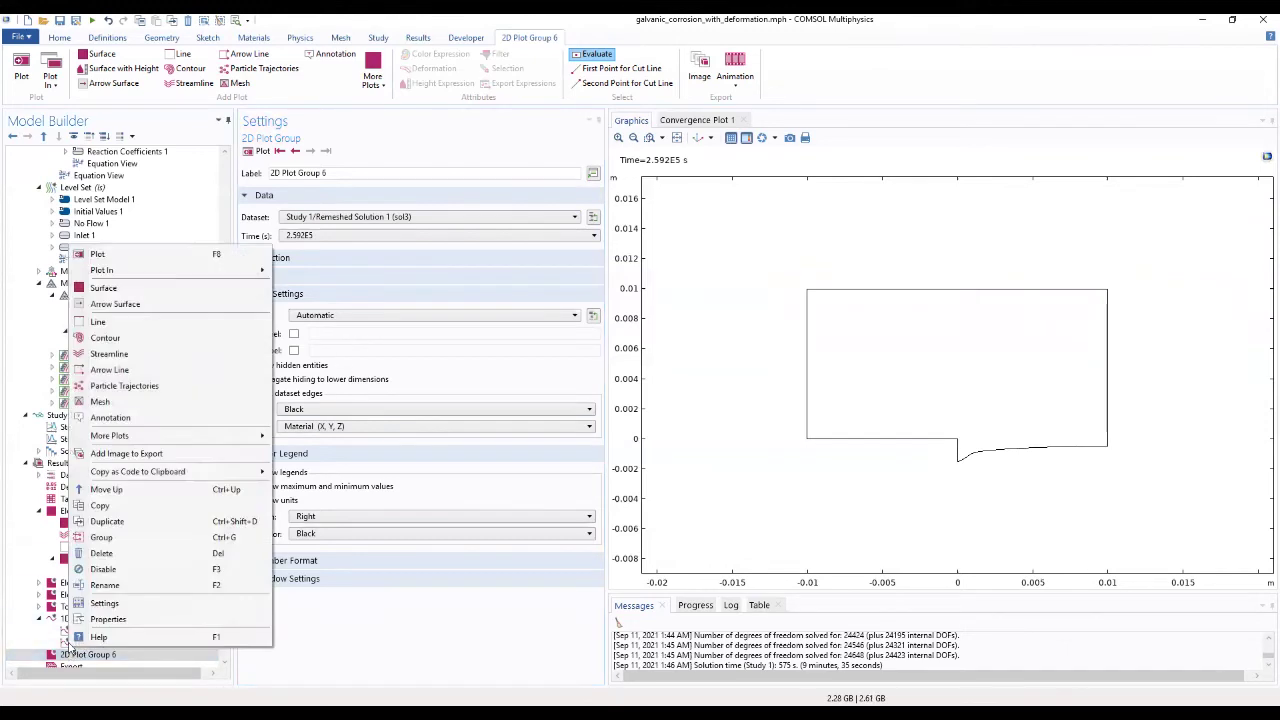
left_click(102, 289)
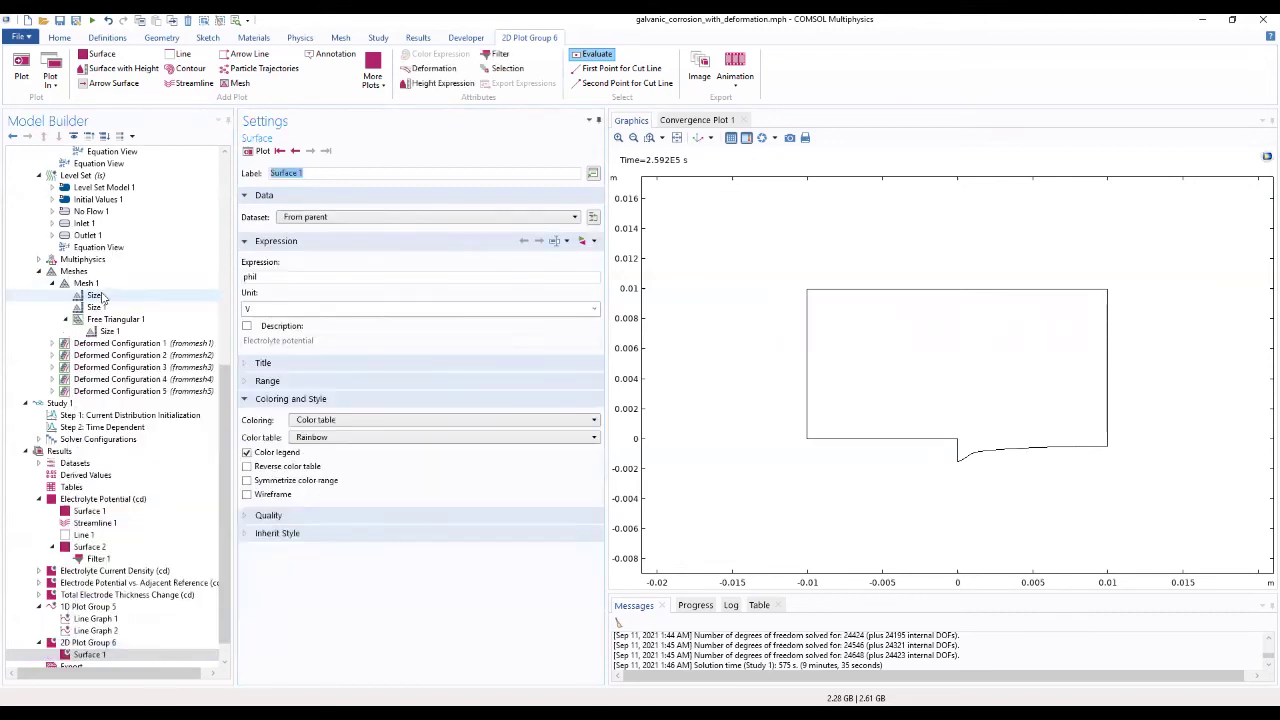
left_click(271, 277)
double_click(266, 279)
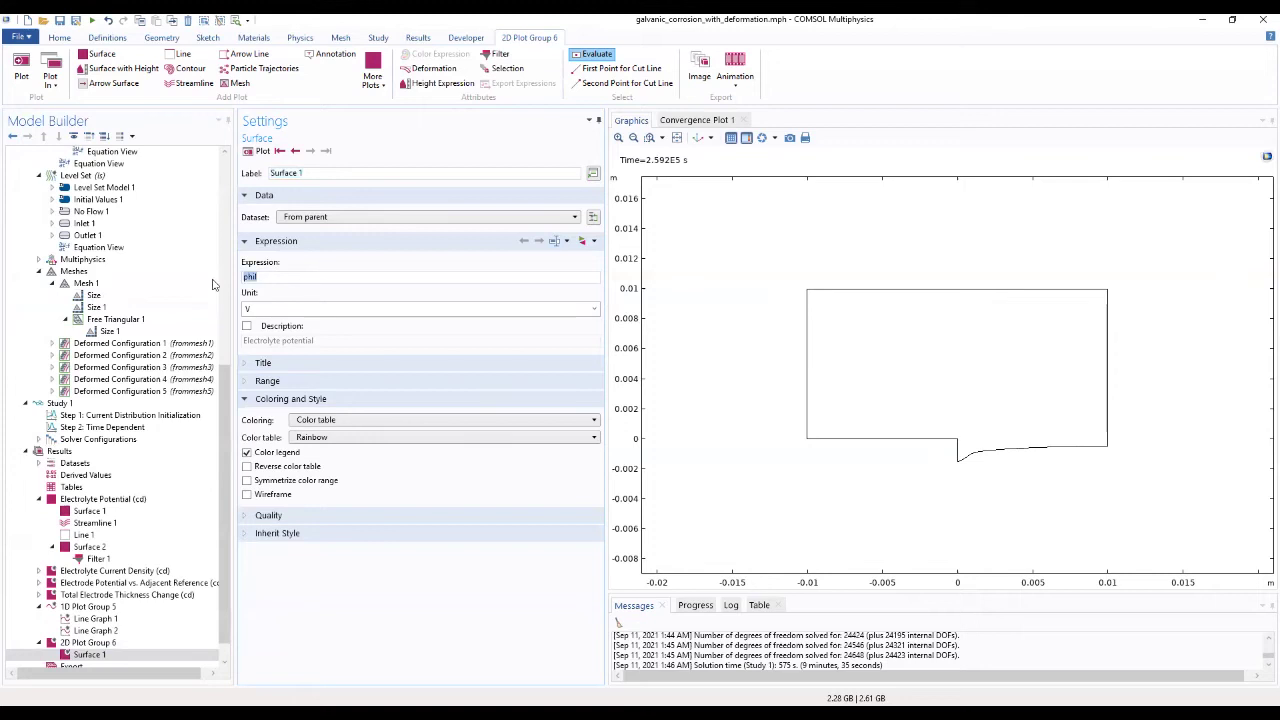
type("ls")
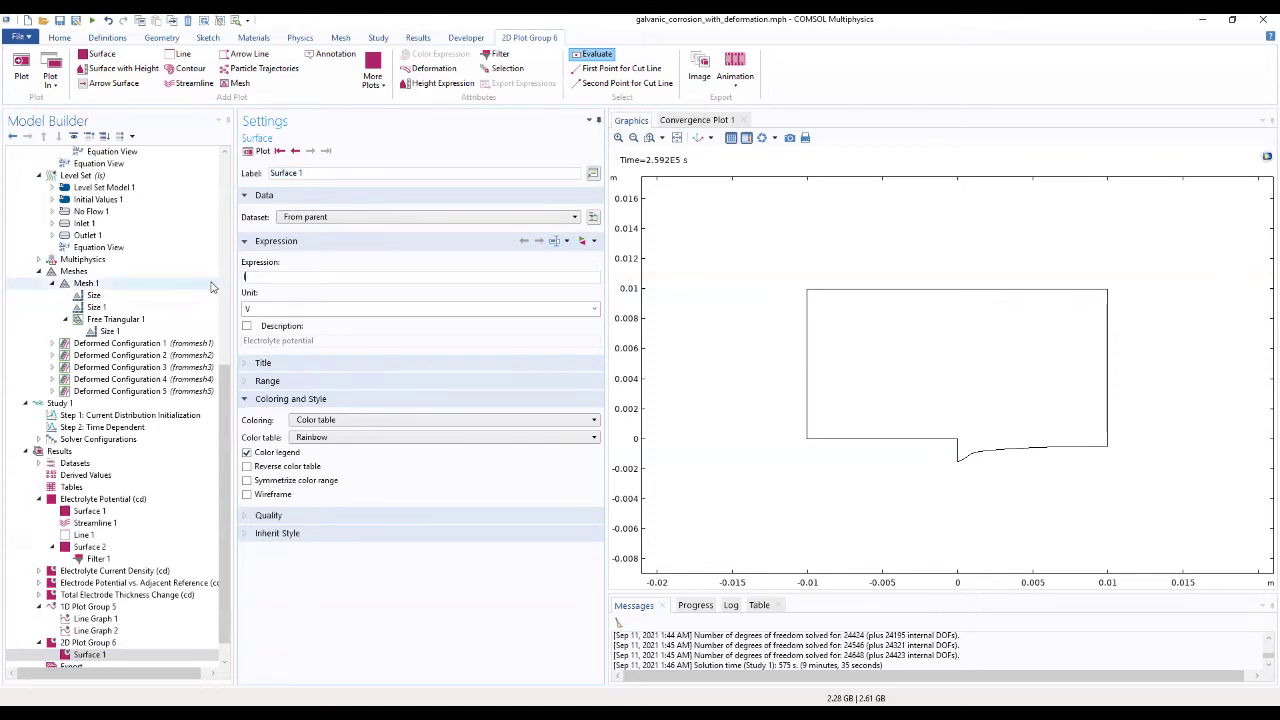
type(".Vf1")
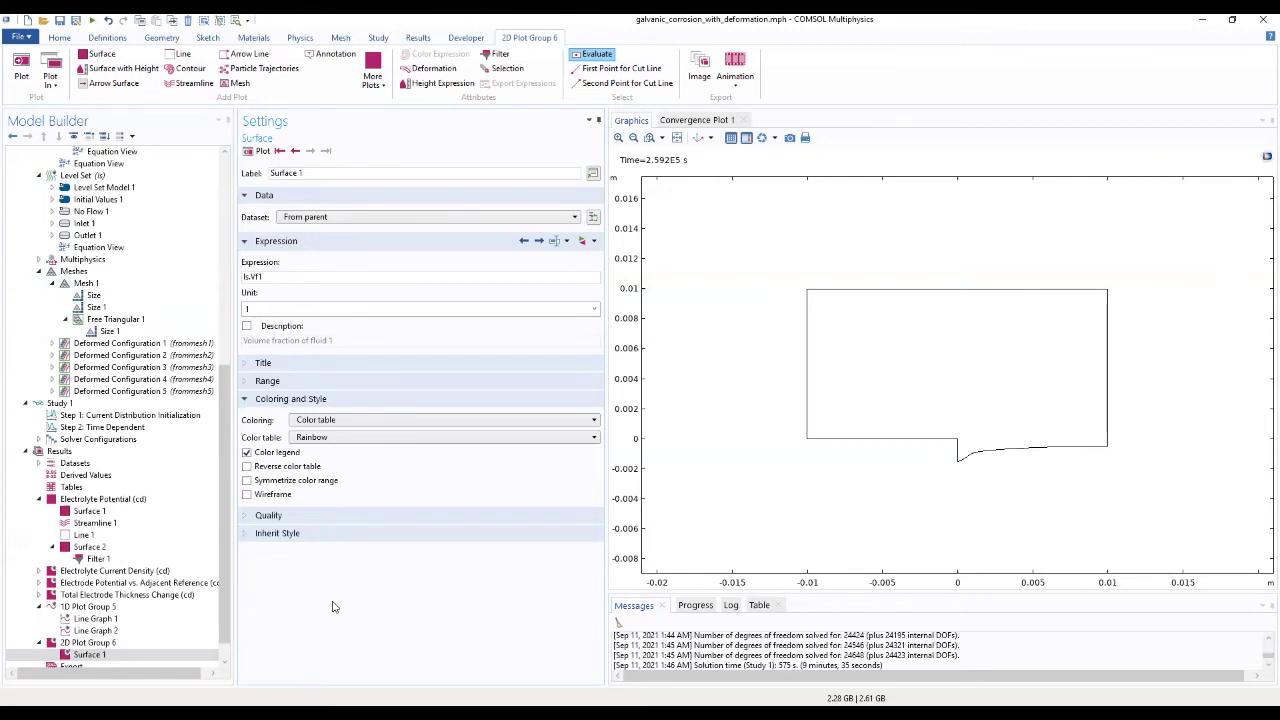
left_click(248, 151)
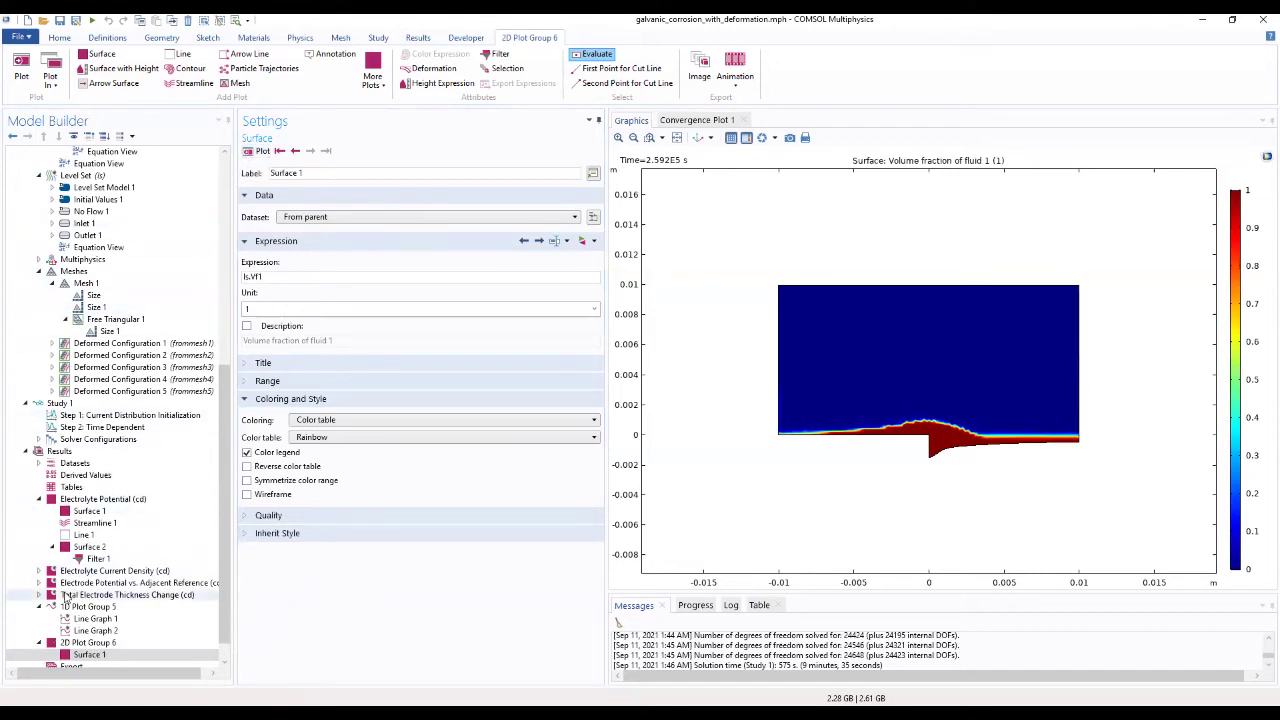
Add a Contour plot to 2D Plot Group 6 with the expression ls.Vf1 and unit 1
left_click(62, 643)
right_click(70, 643)
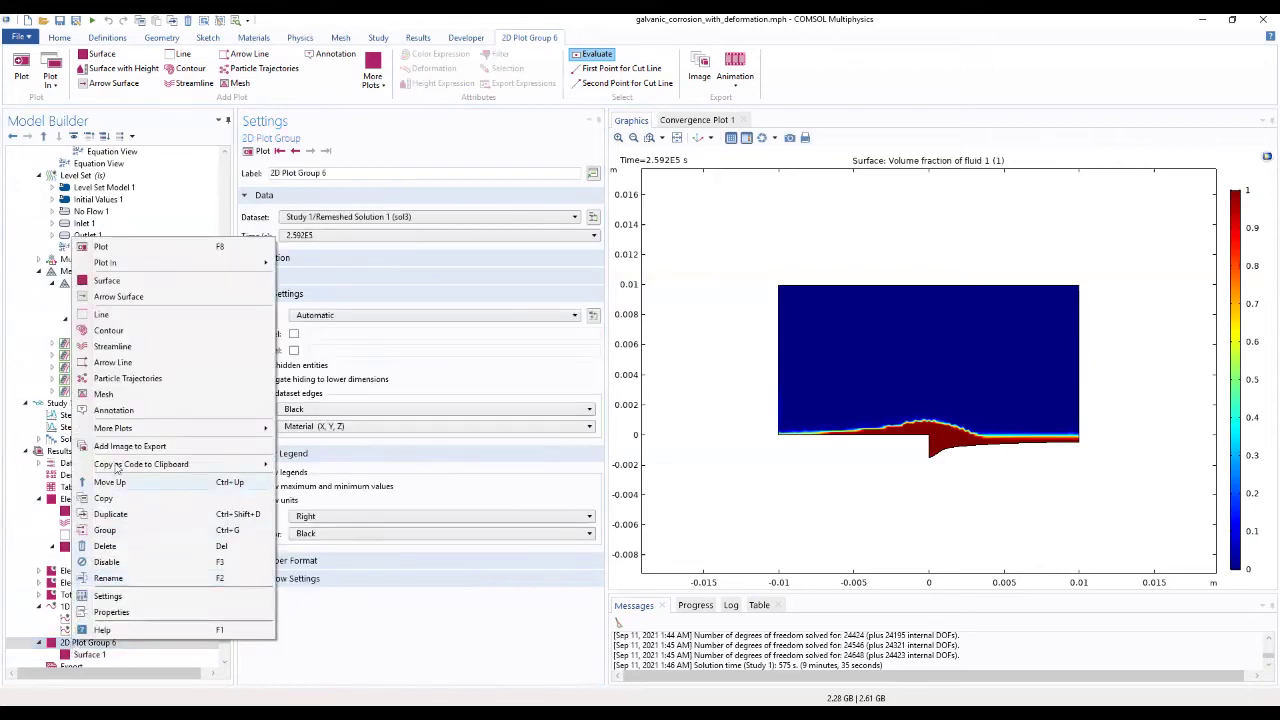
left_click(109, 330)
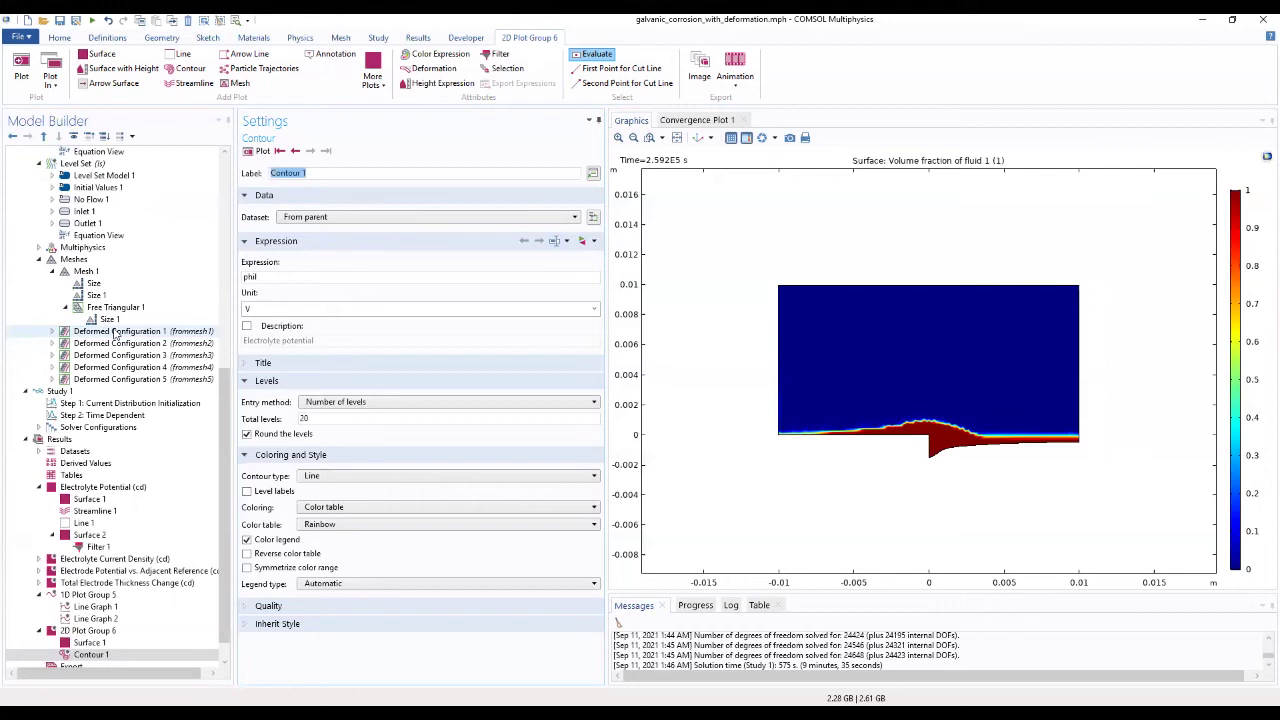
double_click(249, 277)
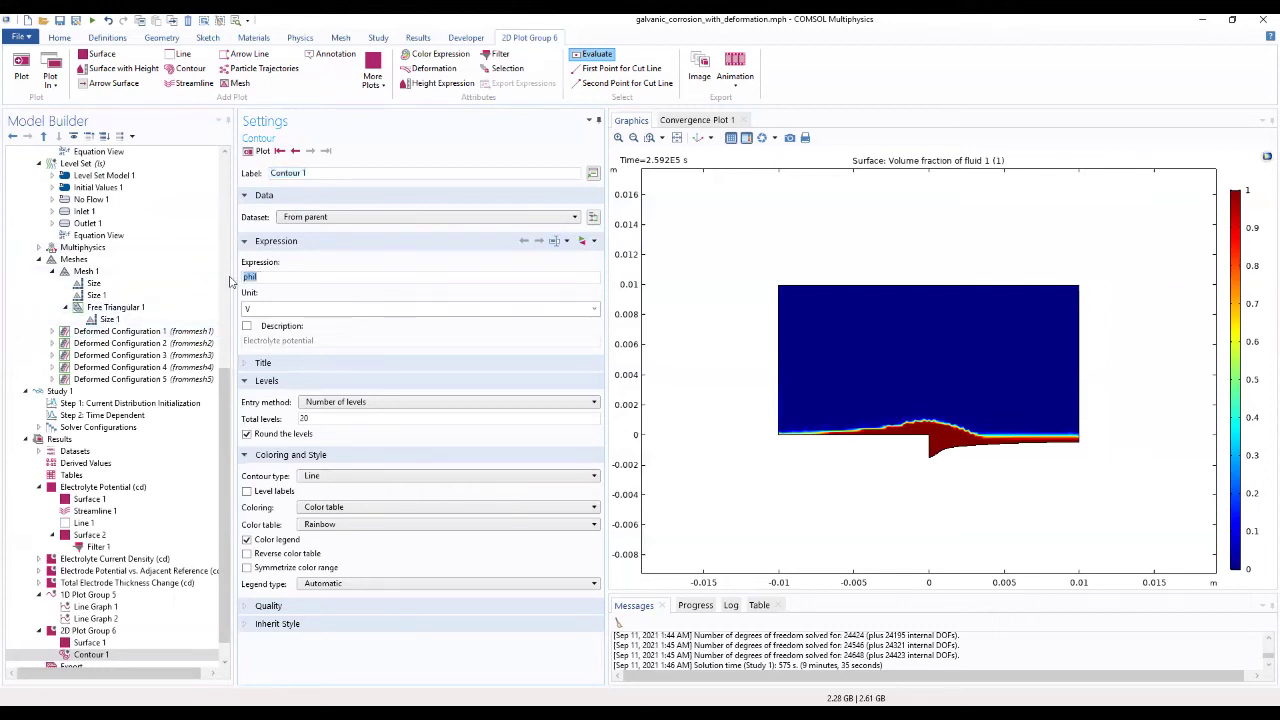
type("ls")
type(".Vl")
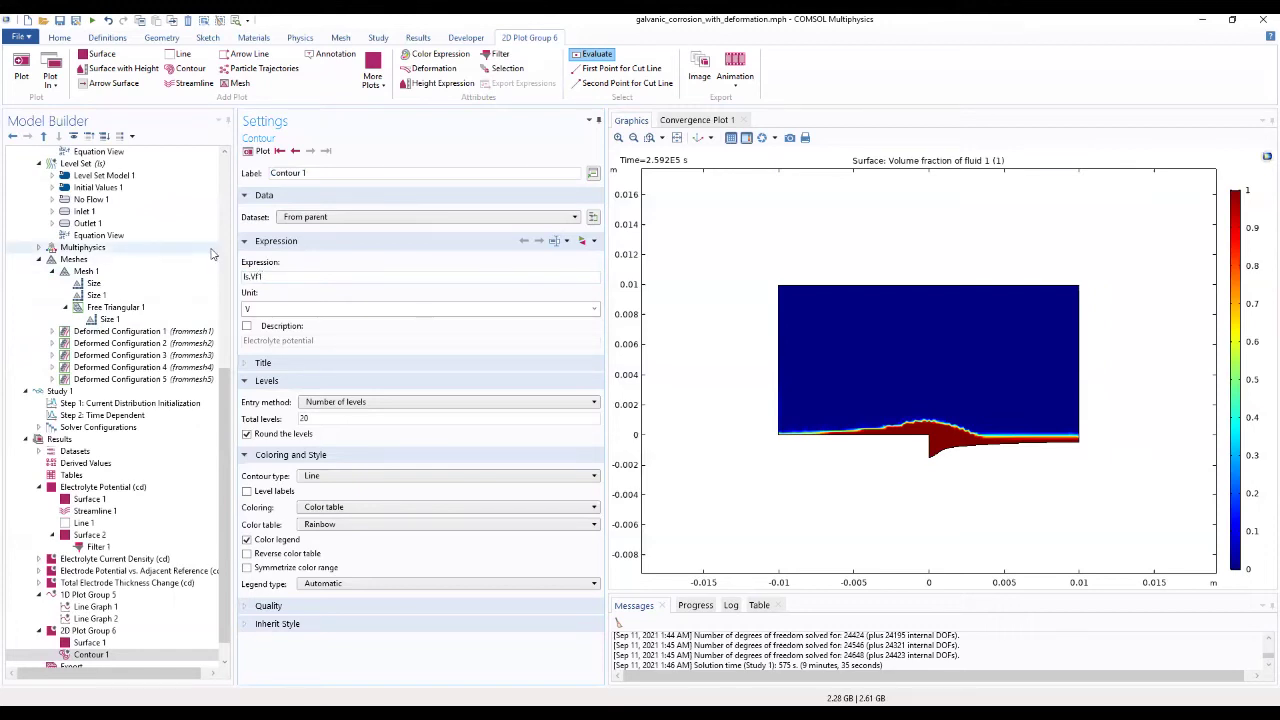
left_click(276, 307)
type("1")
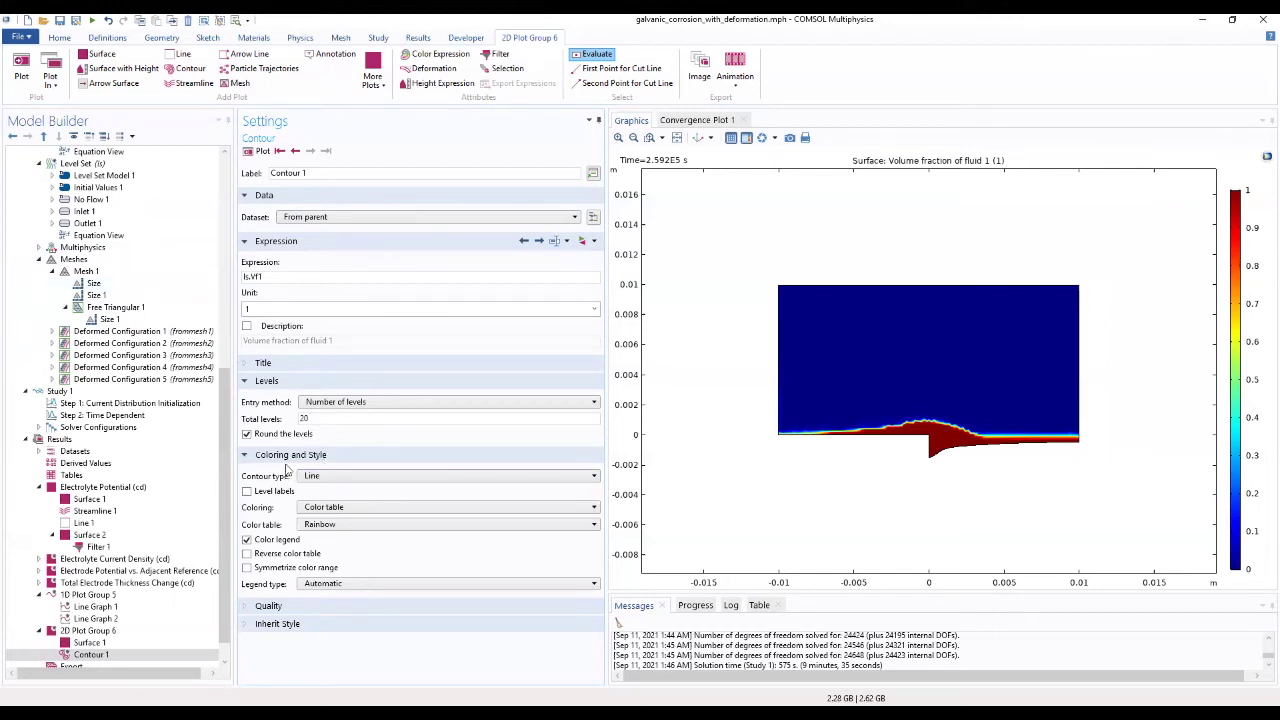
Set Contour 1 to use the Levels entry method with a single level of 0.5
double_click(303, 418)
left_click(389, 433)
left_click(372, 404)
left_click(372, 421)
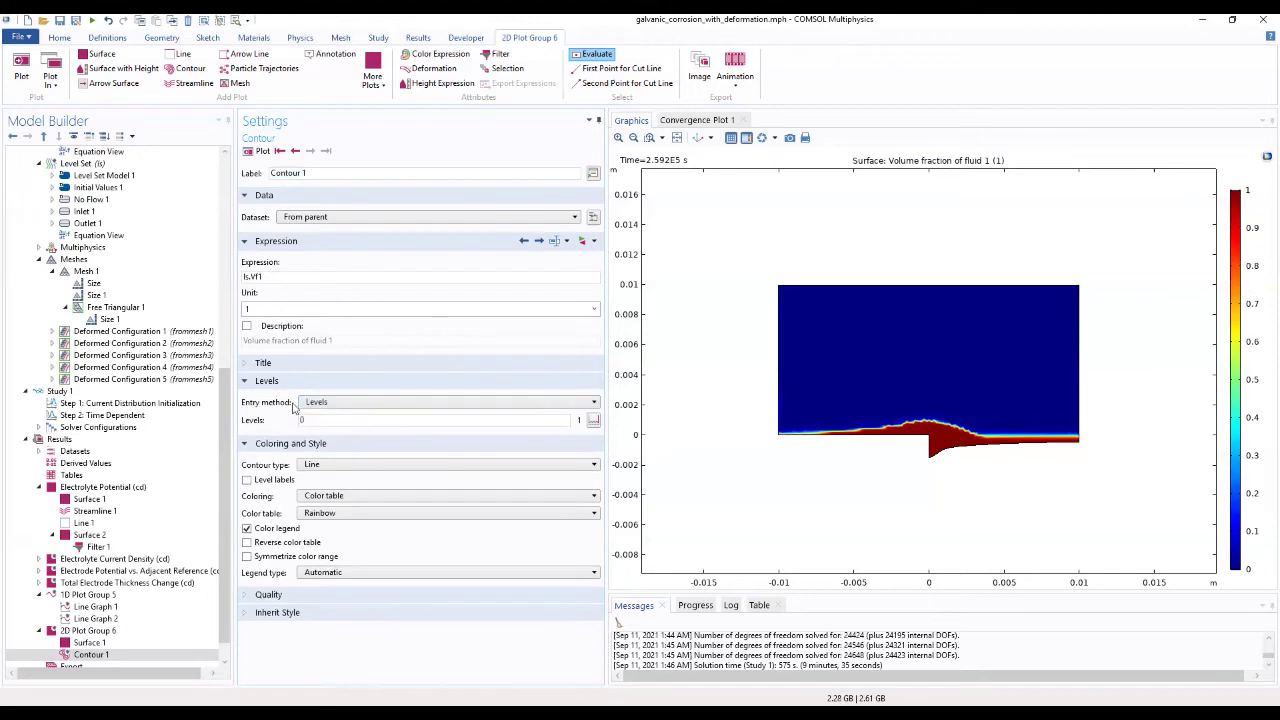
left_click_drag(325, 420, 272, 422)
type("0.5")
Give Contour 1 uniform black coloring and plot it
left_click(363, 497)
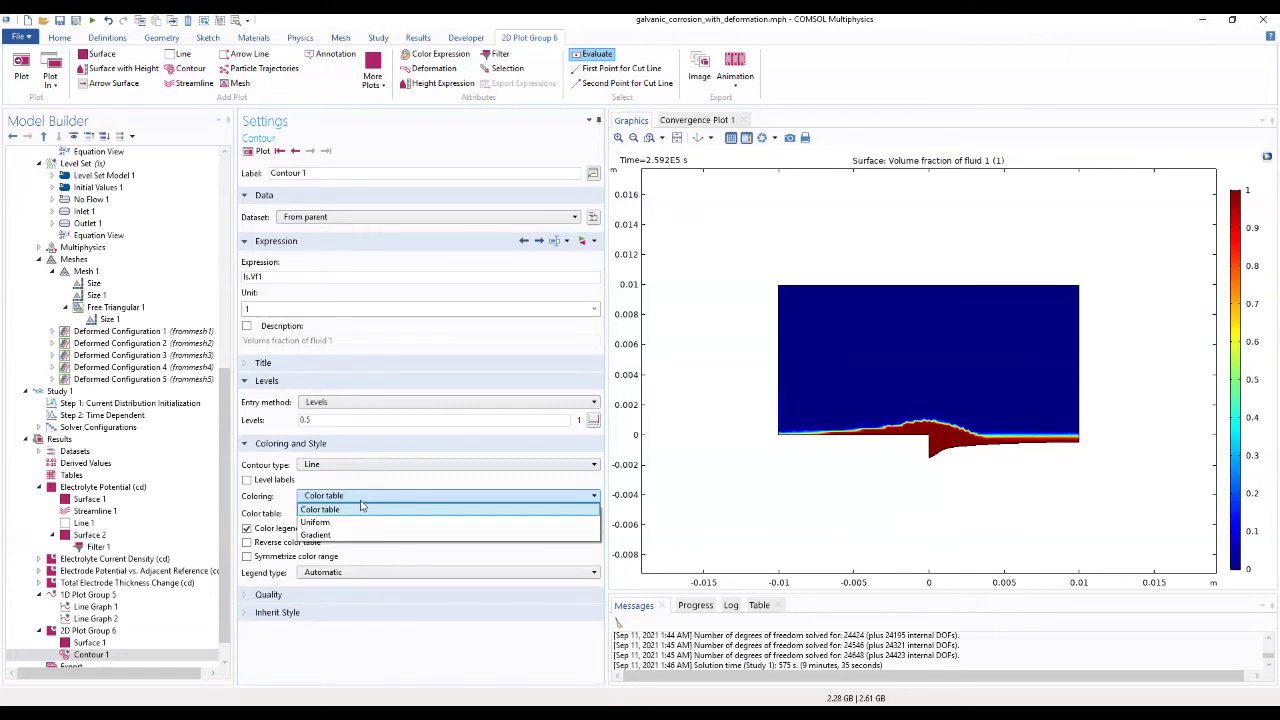
left_click(352, 522)
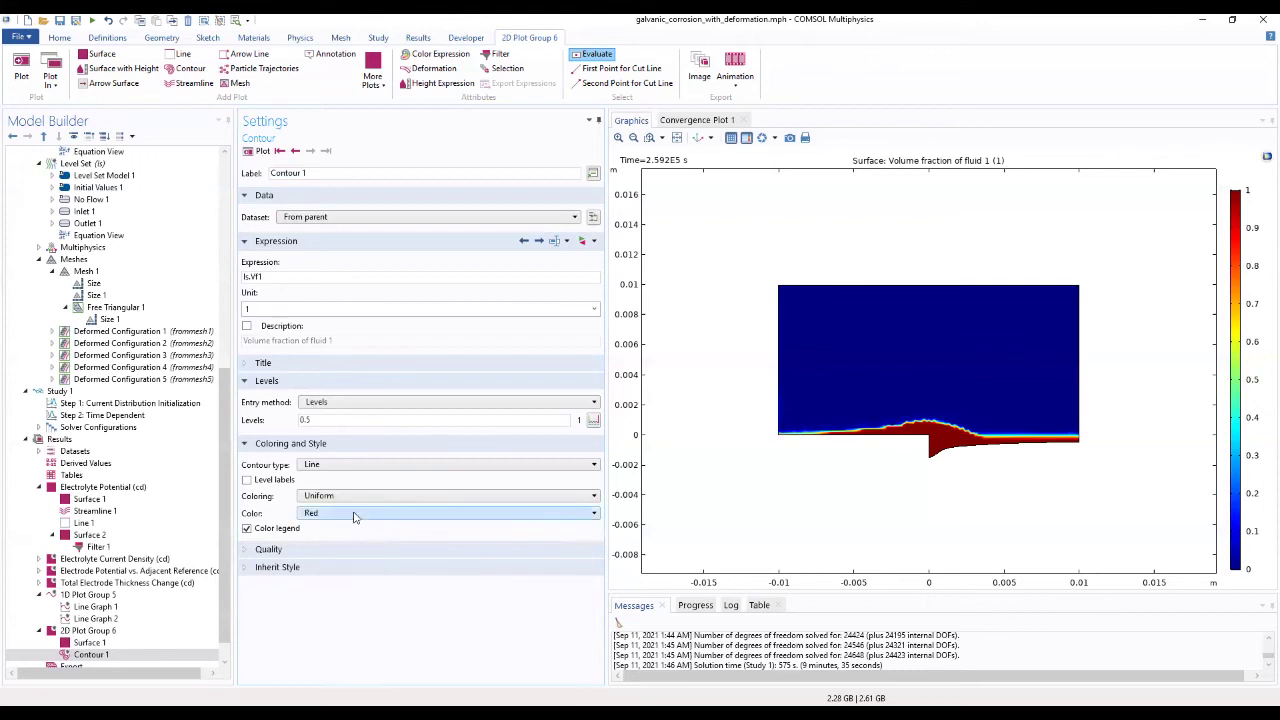
left_click(355, 515)
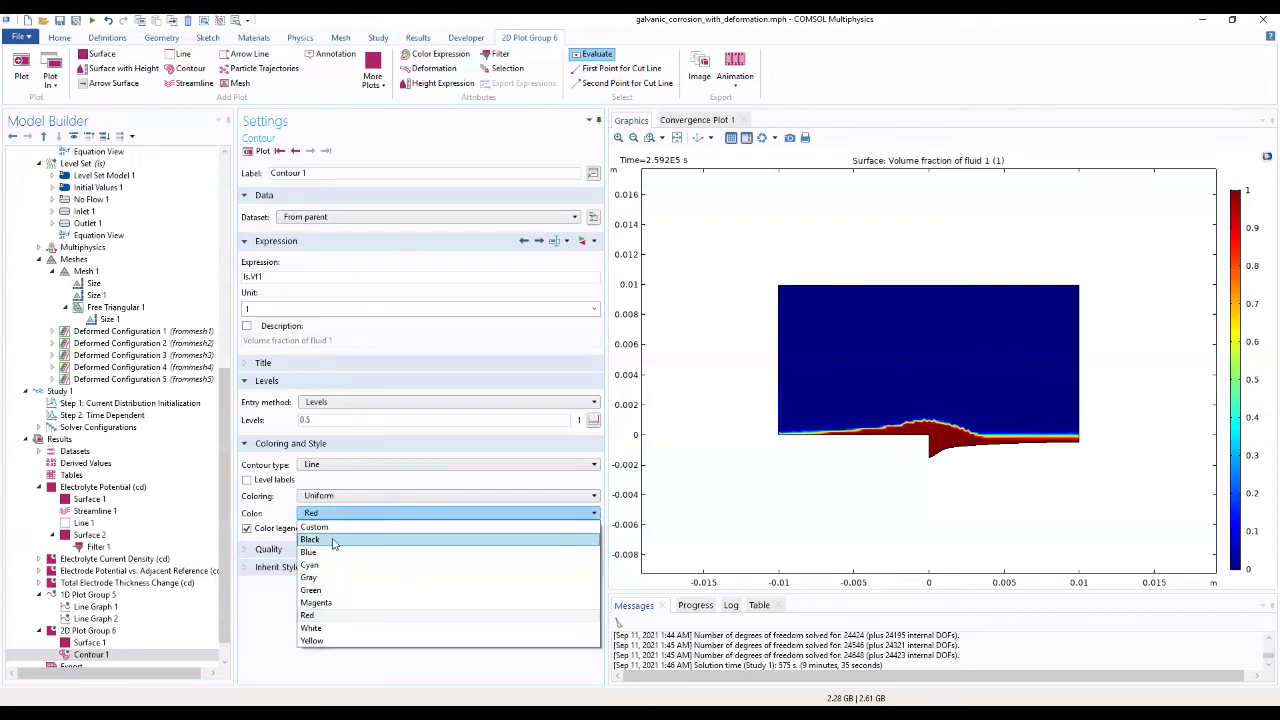
left_click(334, 540)
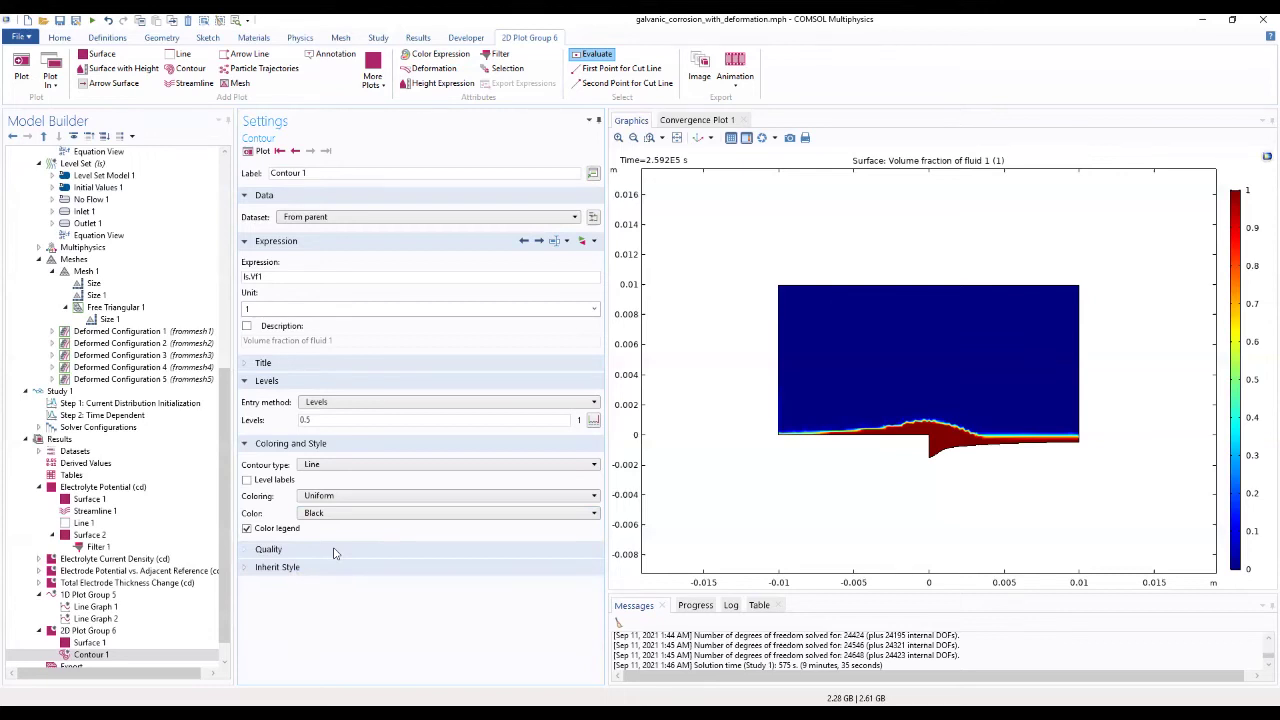
left_click(254, 152)
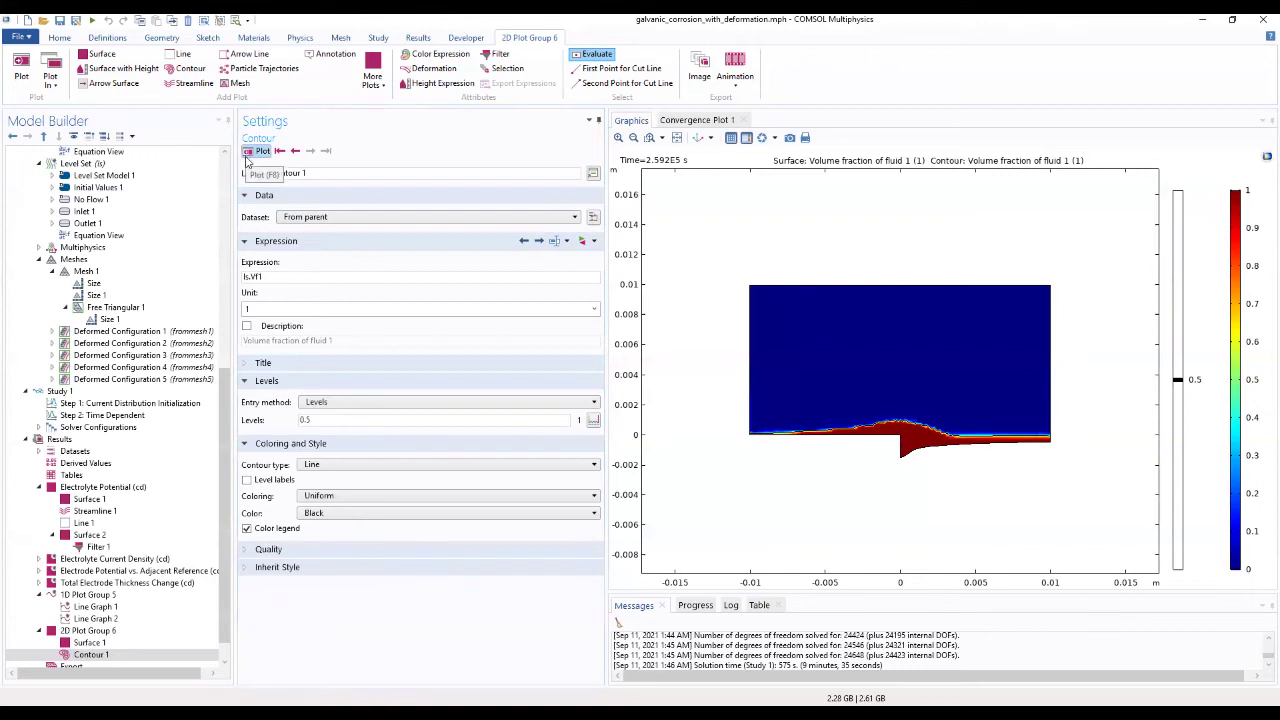
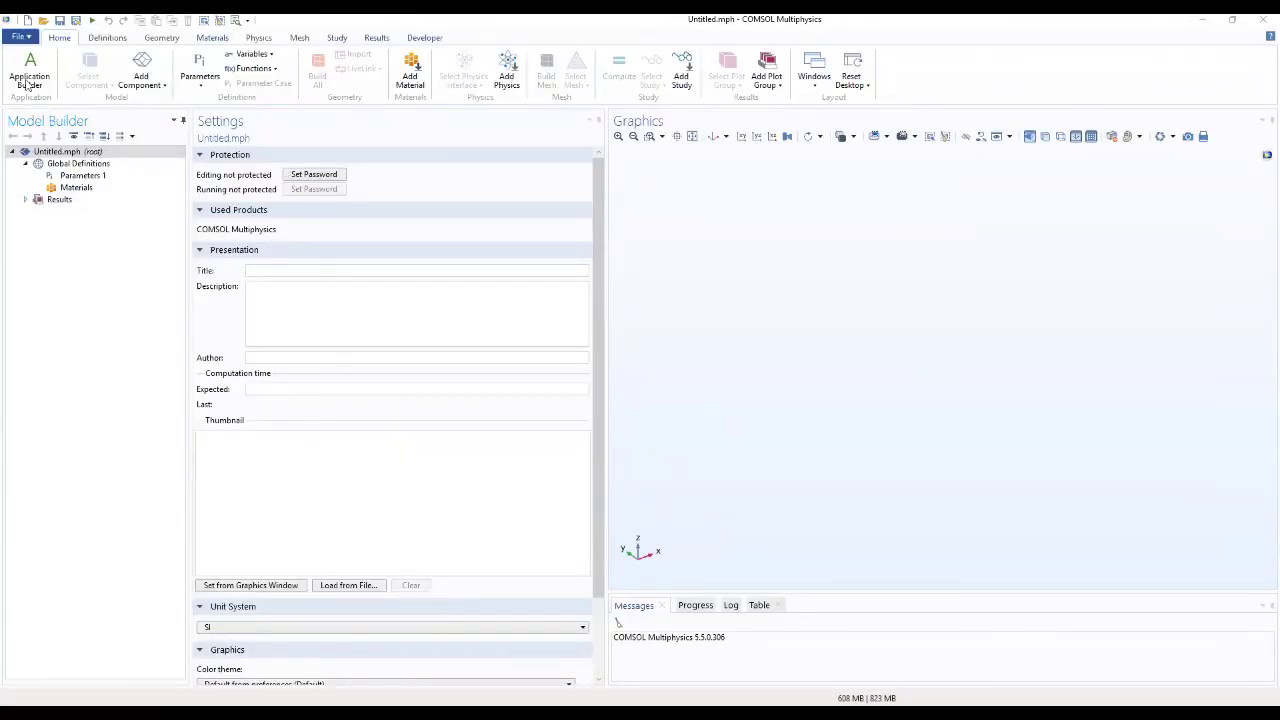
Start a new model with the Model Wizard and choose 3D as the space dimension
left_click(20, 38)
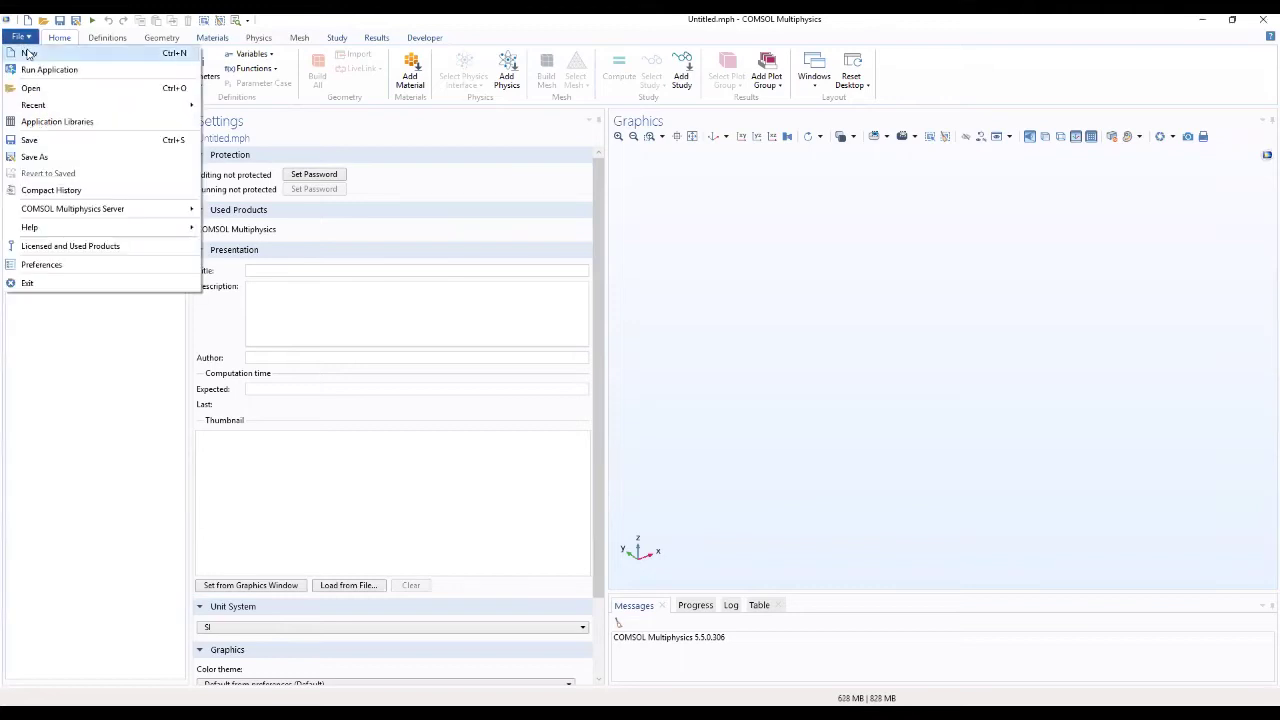
left_click(30, 54)
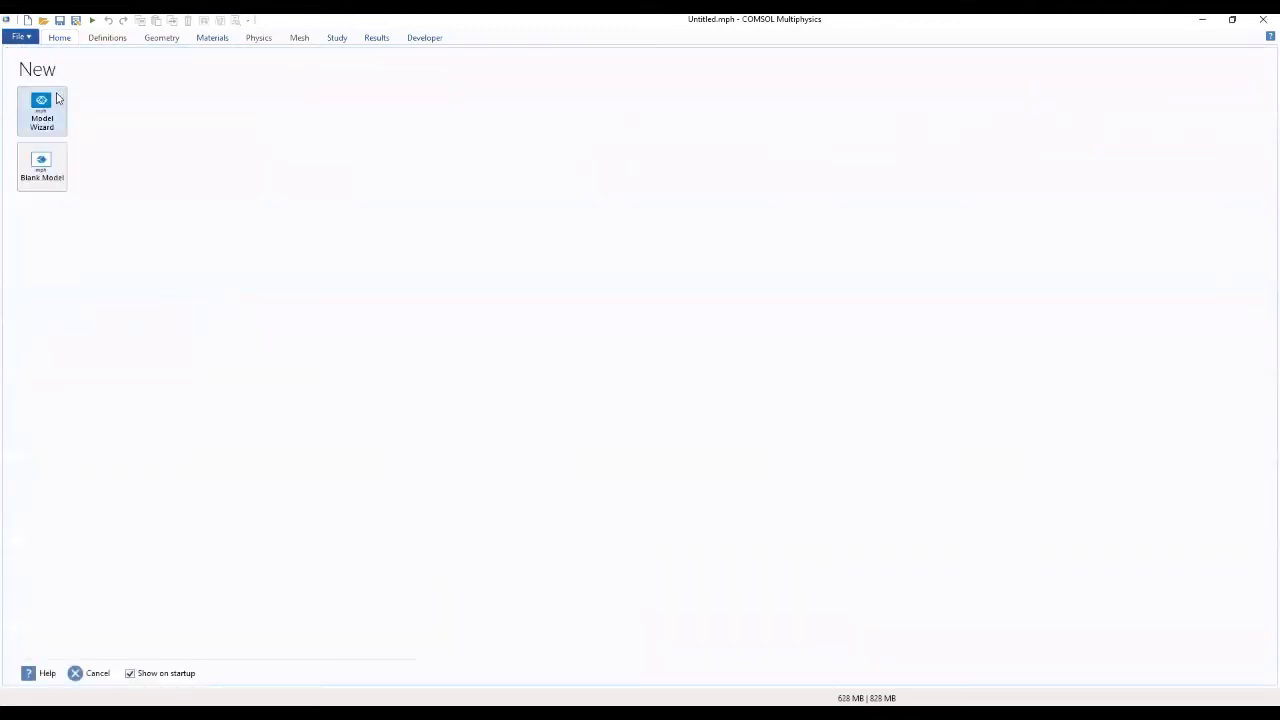
left_click(42, 110)
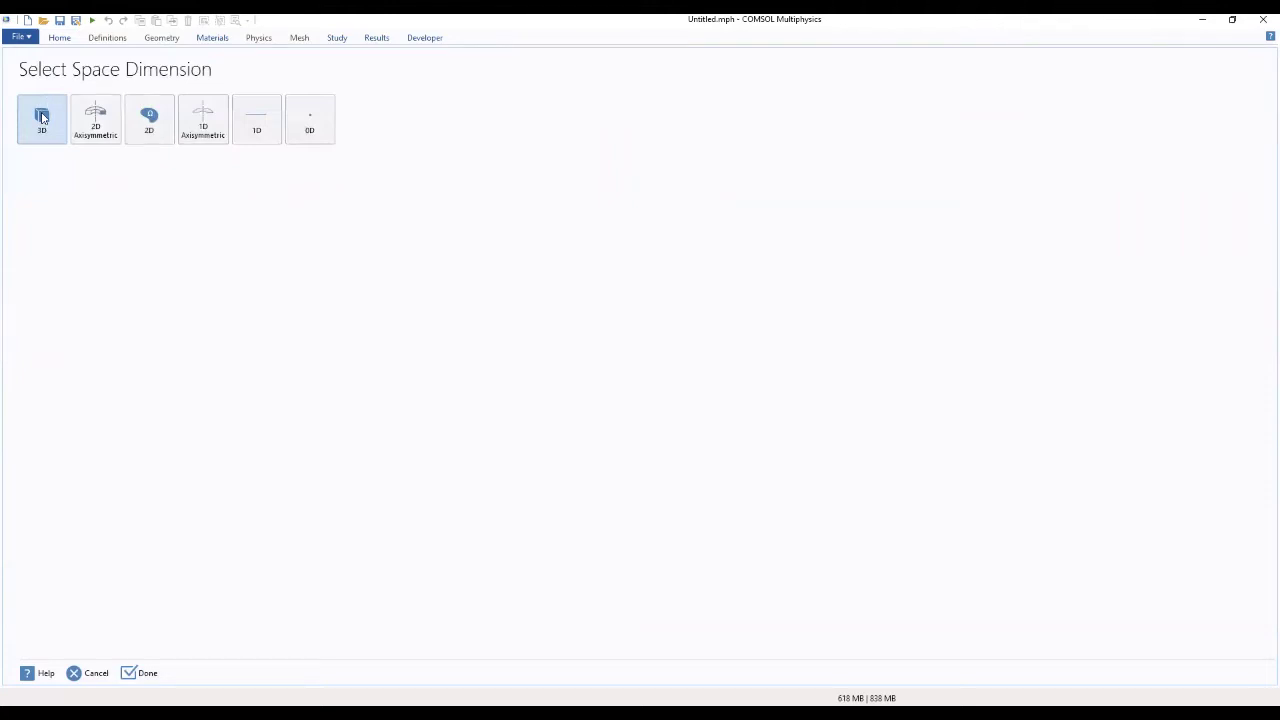
left_click(42, 117)
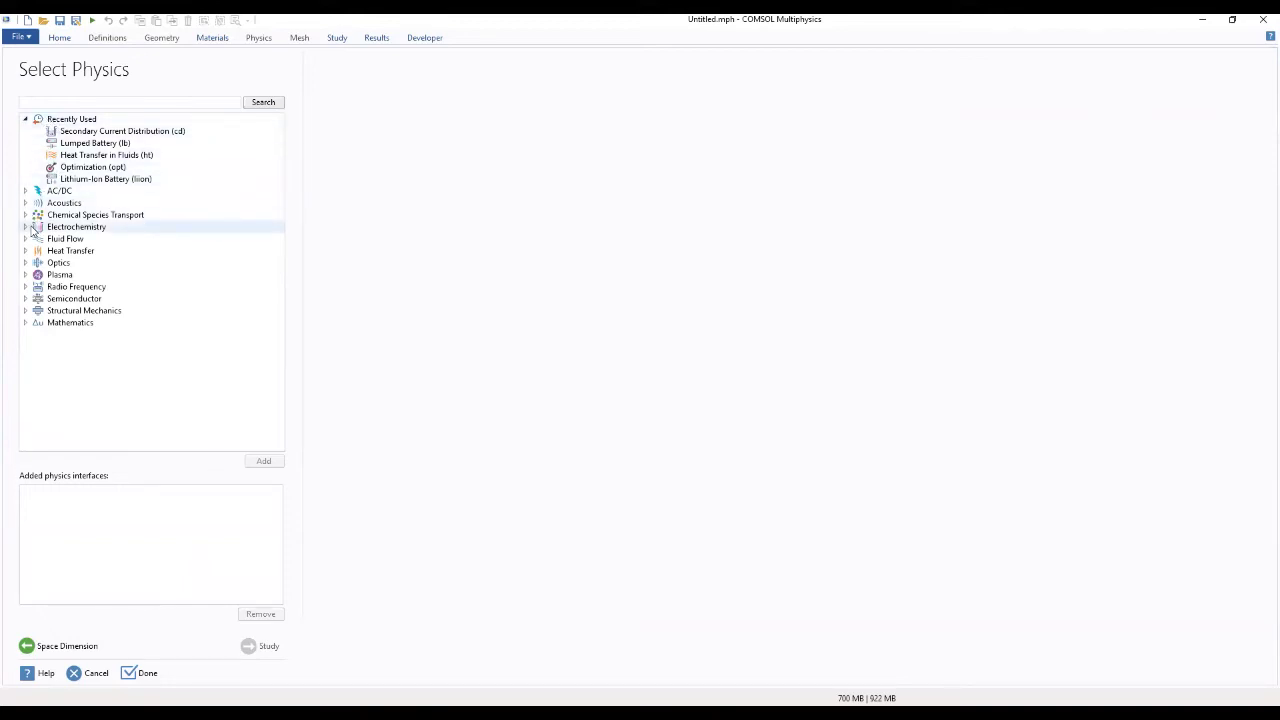
Add the Secondary Current Distribution (cd) interface from the Electrochemistry branch as the model's physics
left_click(26, 227)
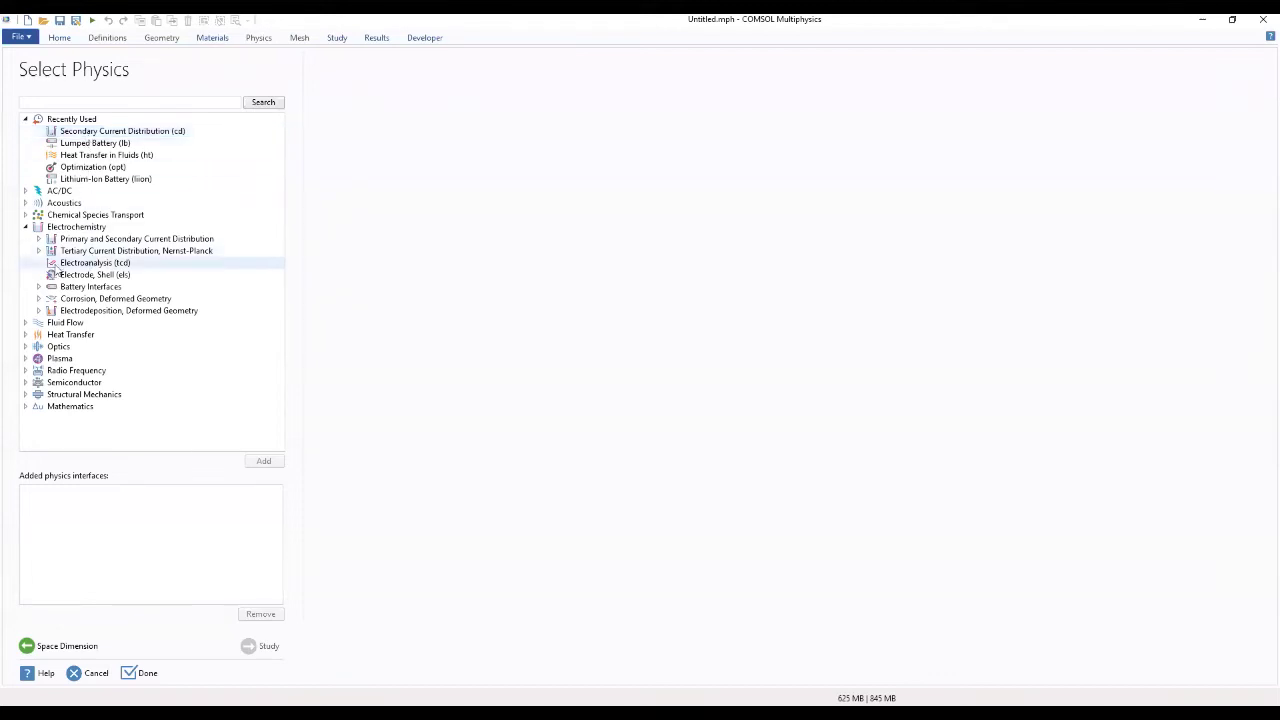
left_click(39, 251)
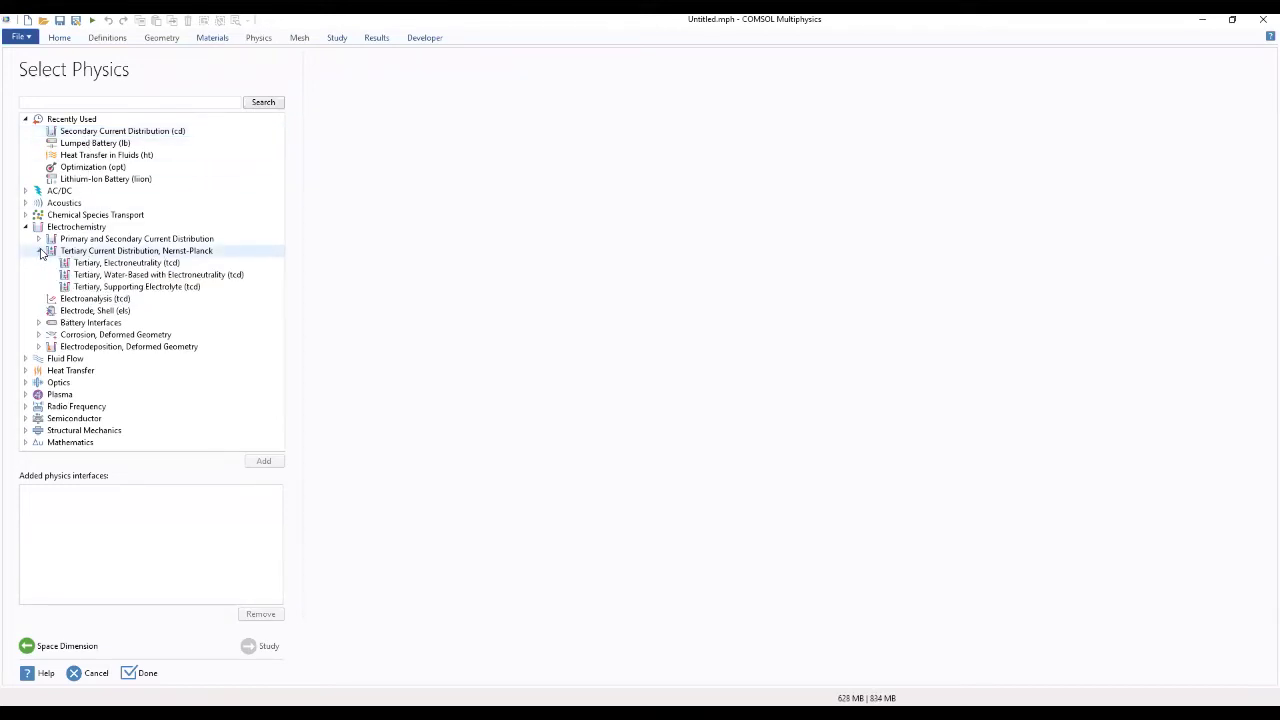
left_click(39, 251)
left_click(38, 240)
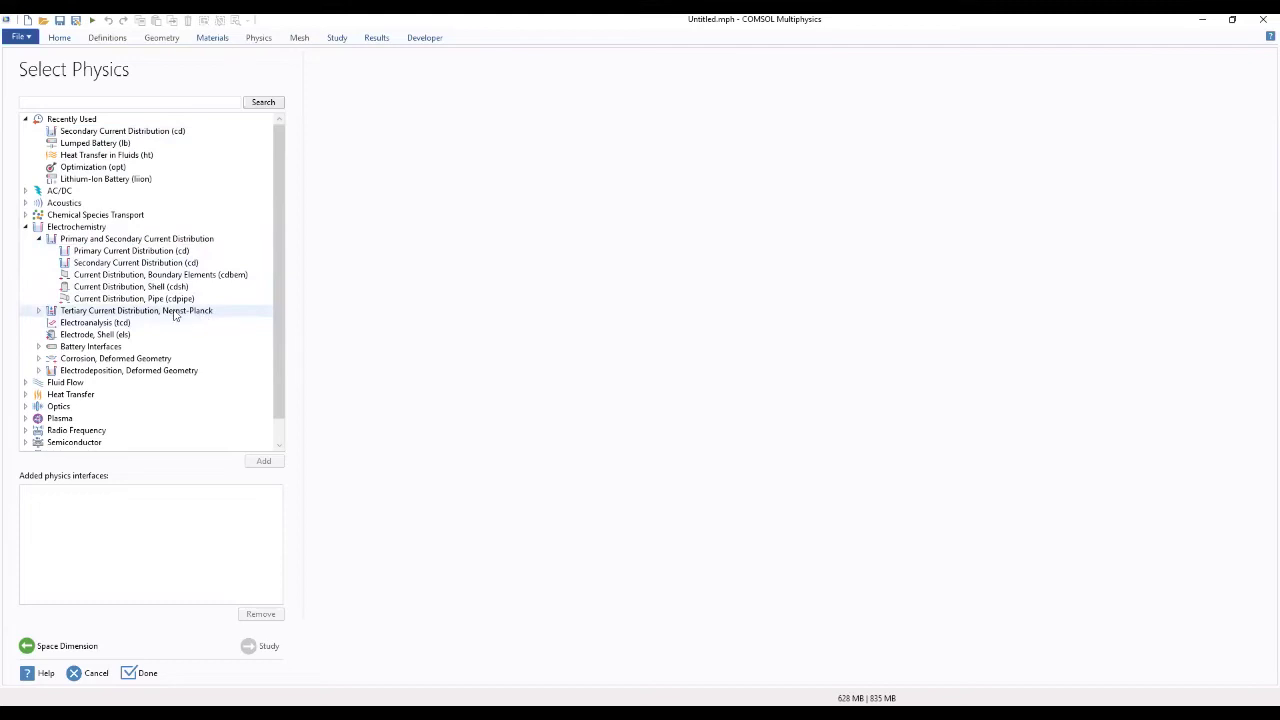
left_click(113, 242)
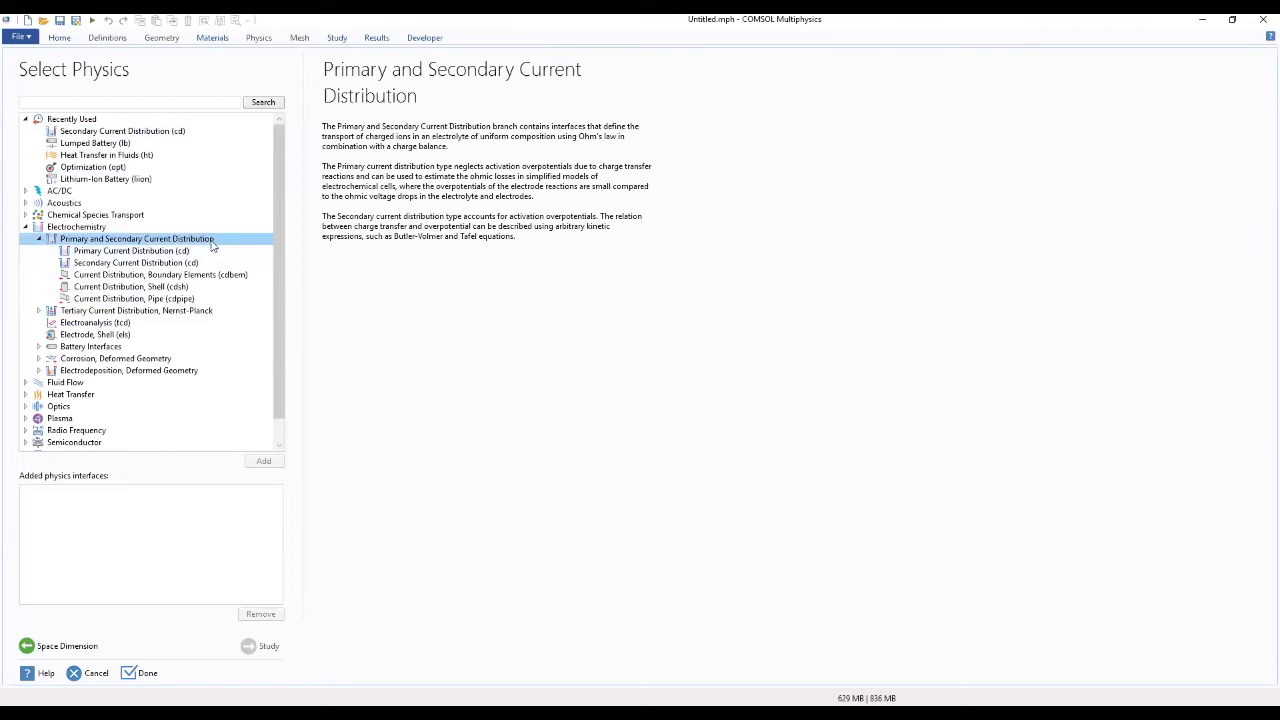
left_click(150, 263)
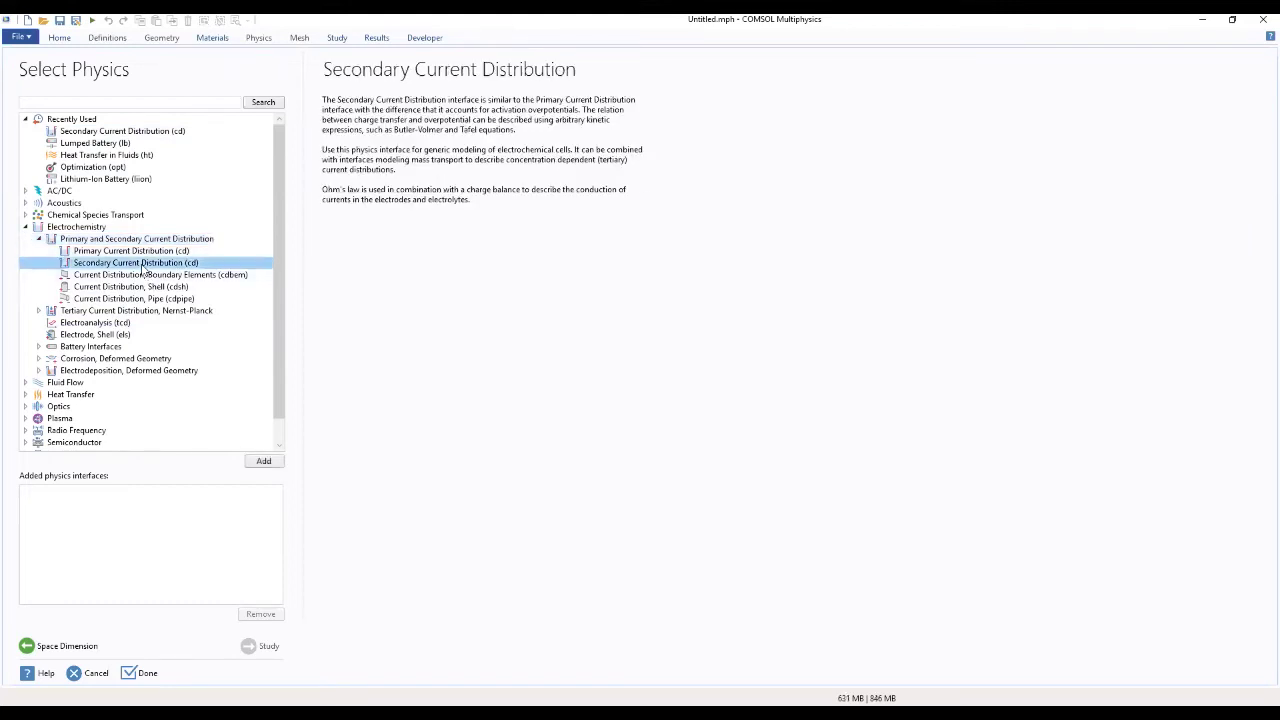
left_click(275, 465)
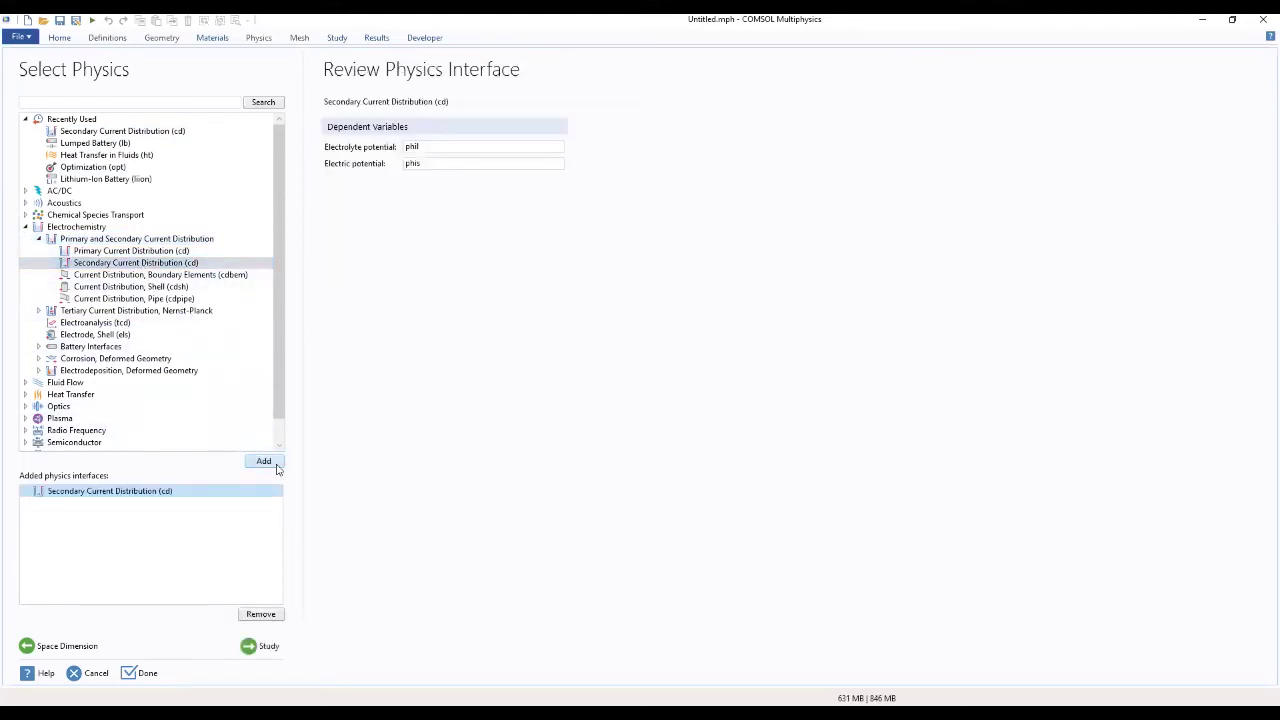
Choose the Time Dependent with Initialization preset study and finish the model setup
left_click(262, 647)
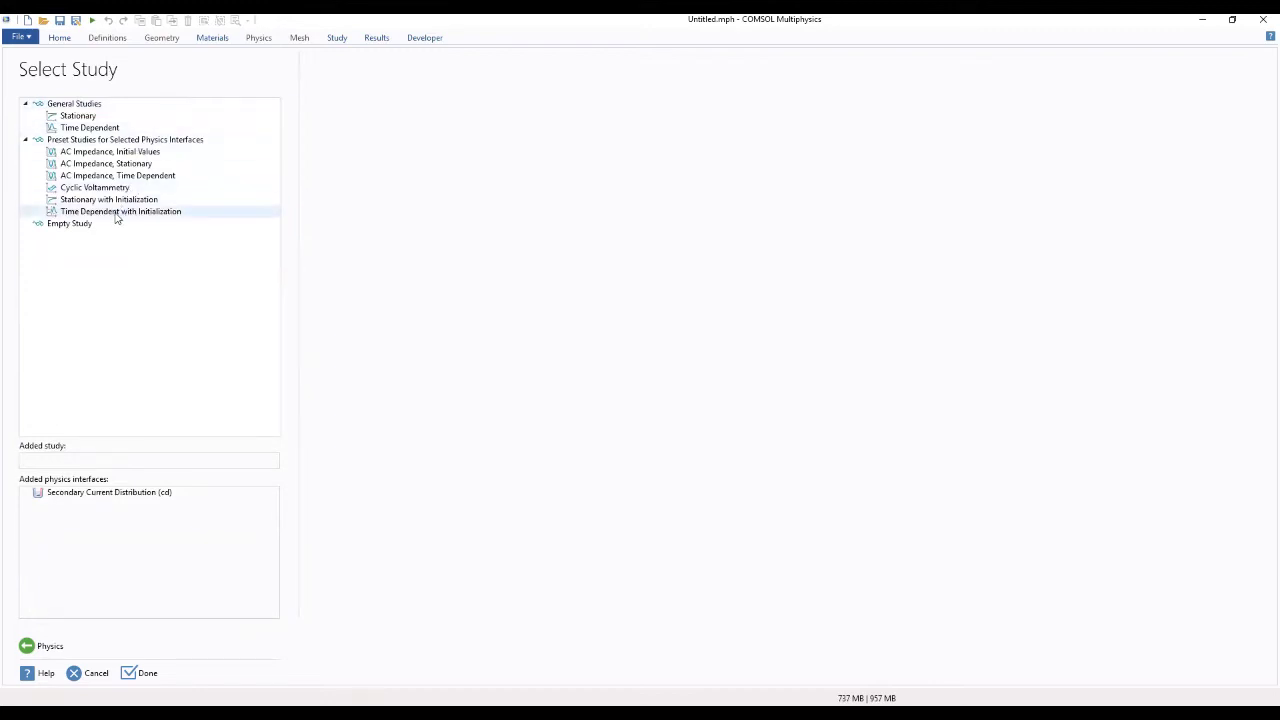
left_click(116, 214)
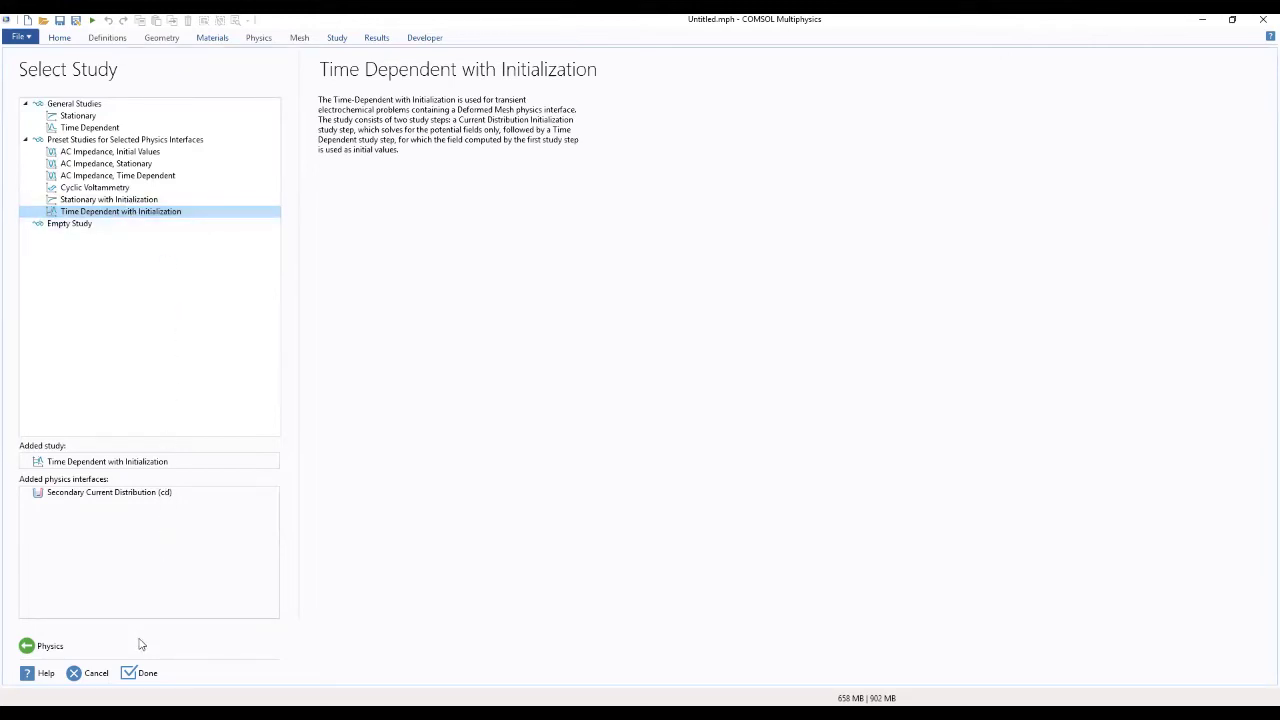
left_click(145, 674)
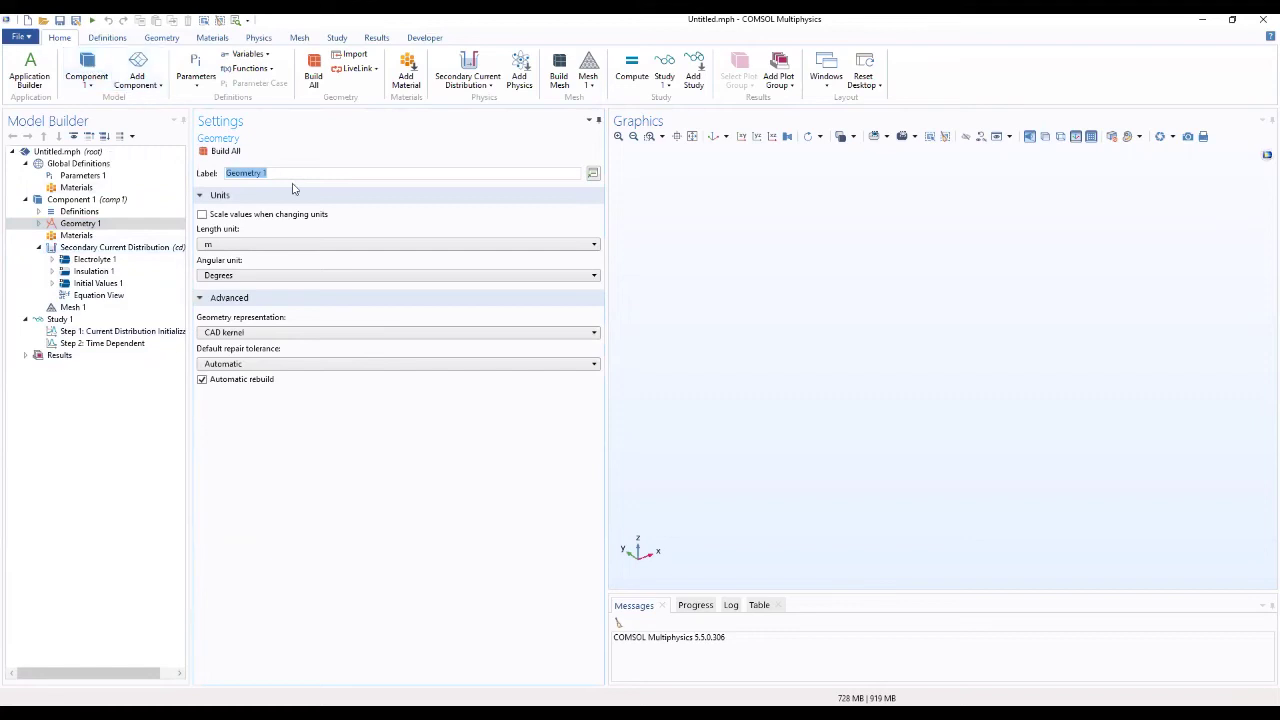
Start loading Parameters 1 from a text file and browse to C:\Program Files\COMSOL\COMSOL55\Multiphysics\applications
left_click(72, 222)
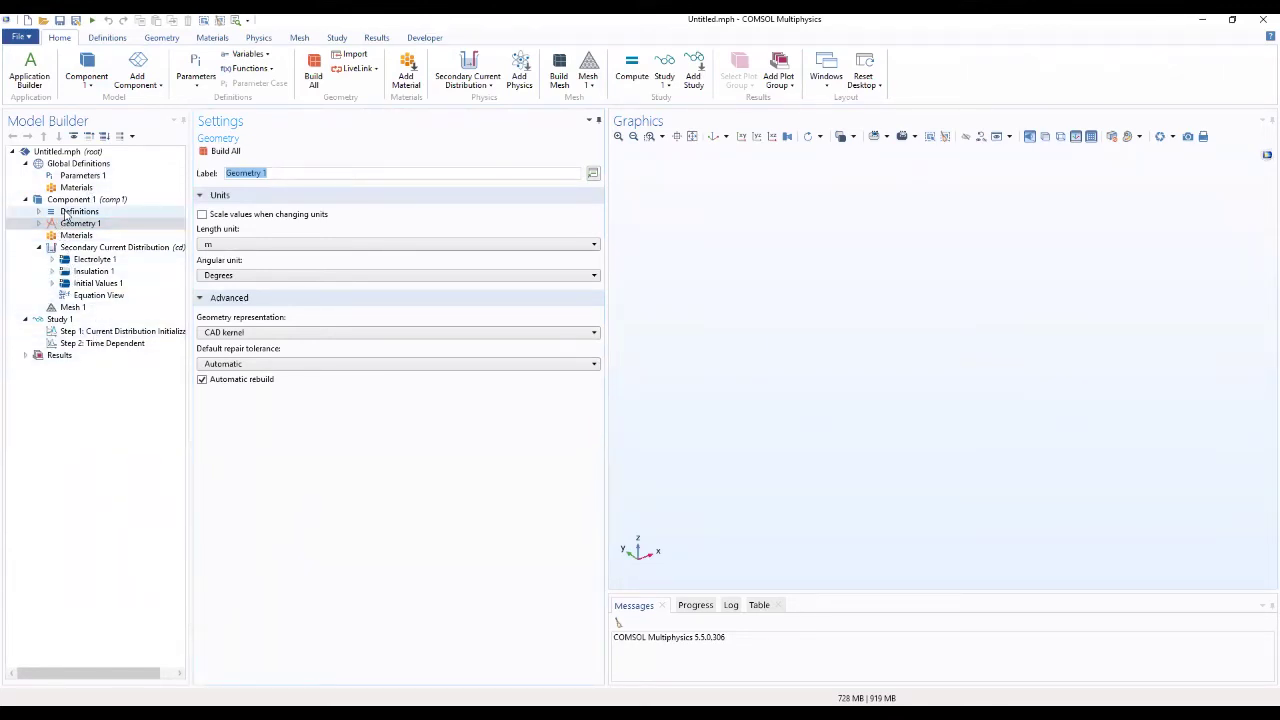
left_click(70, 176)
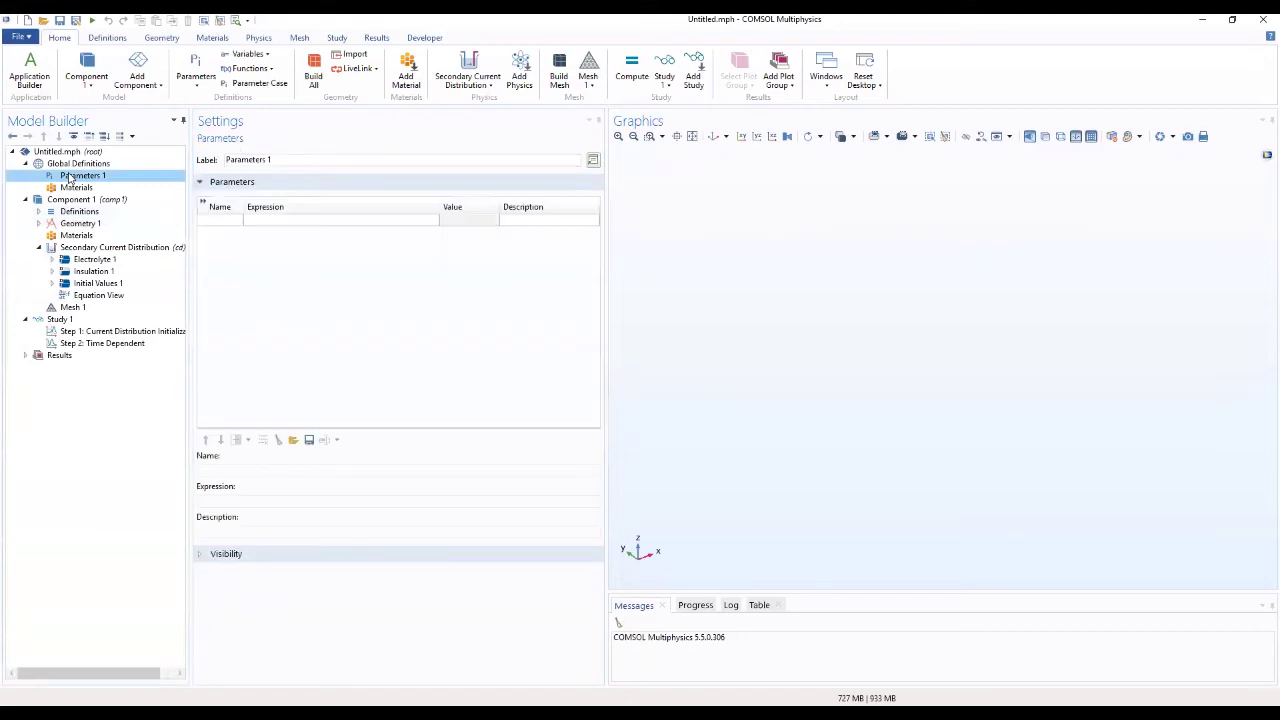
left_click(292, 441)
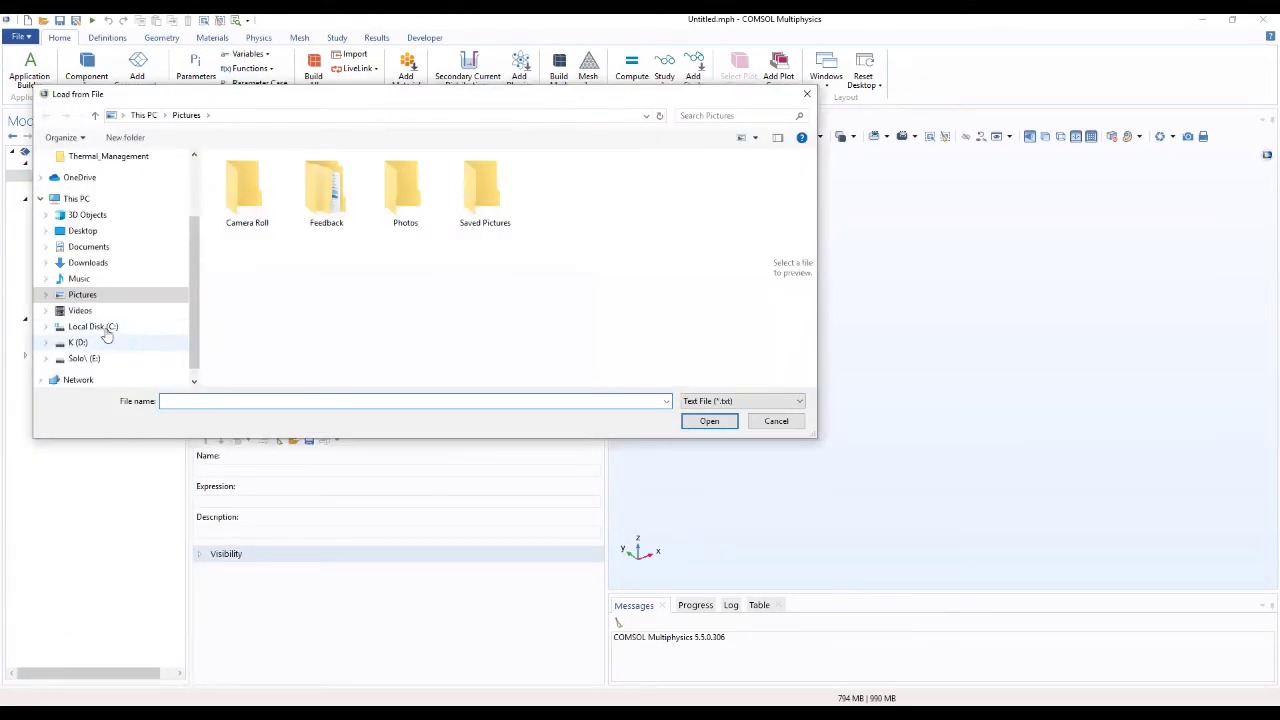
left_click(106, 331)
double_click(255, 232)
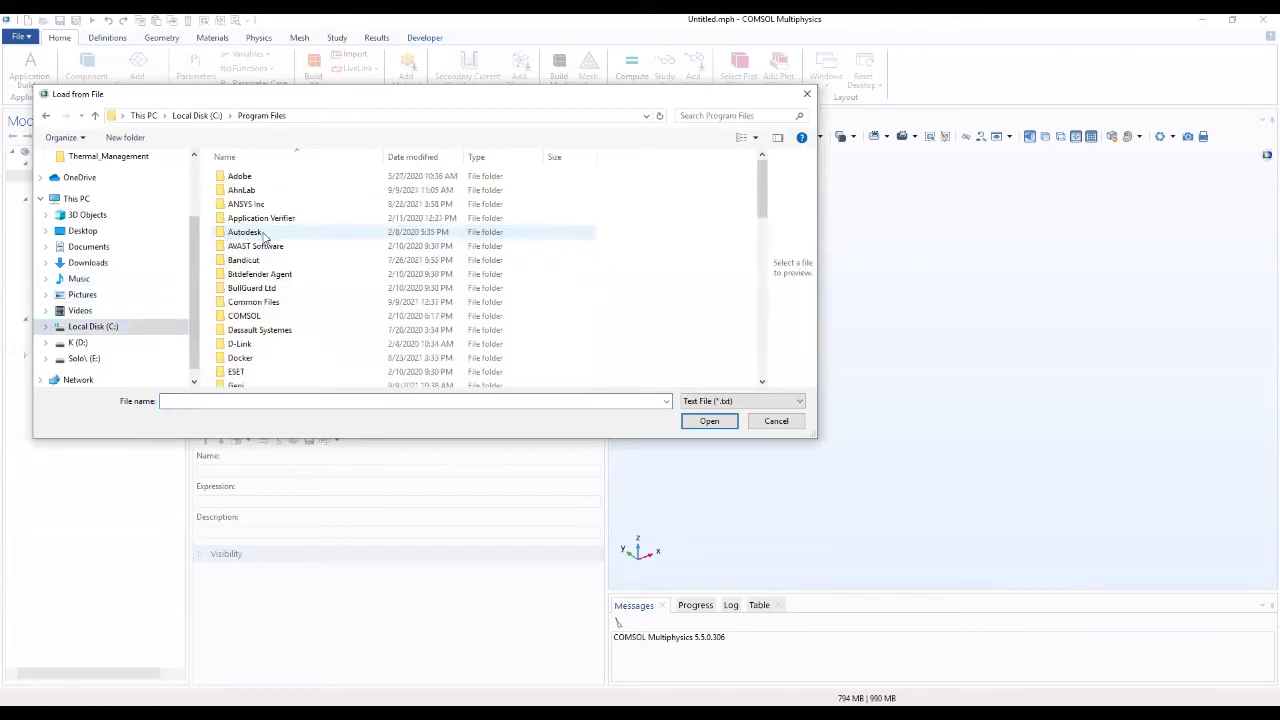
double_click(249, 316)
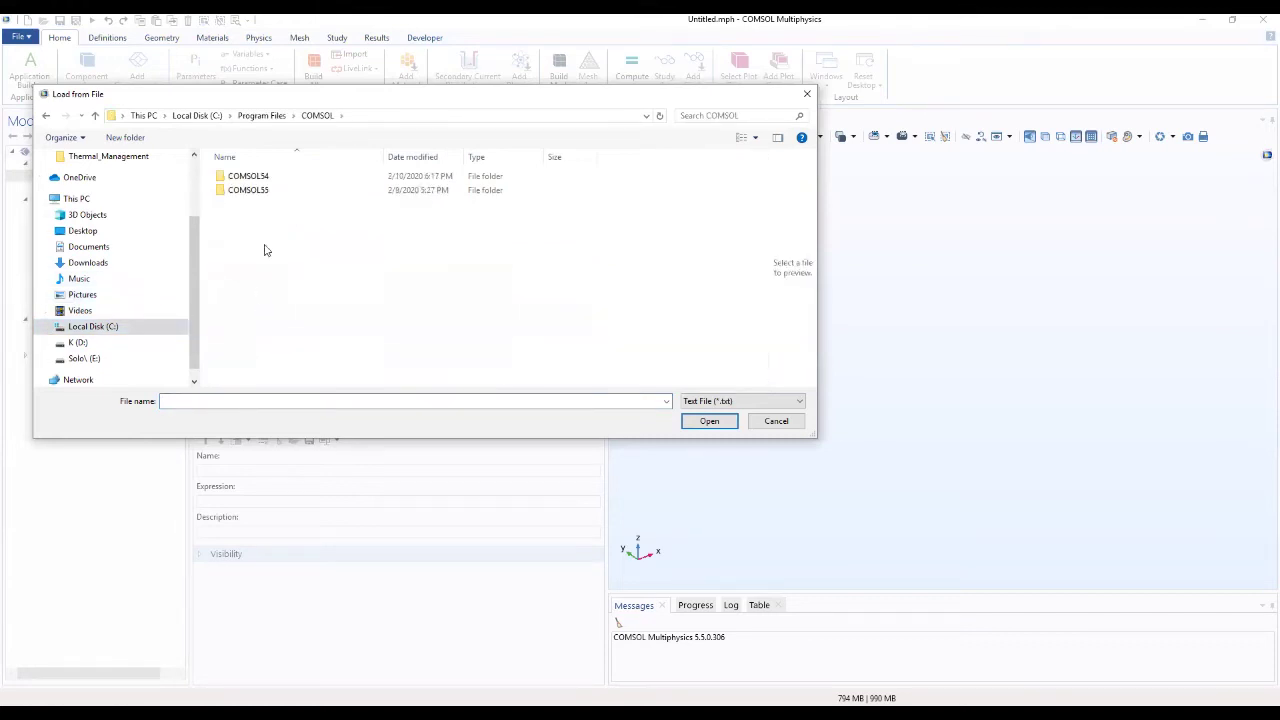
double_click(265, 192)
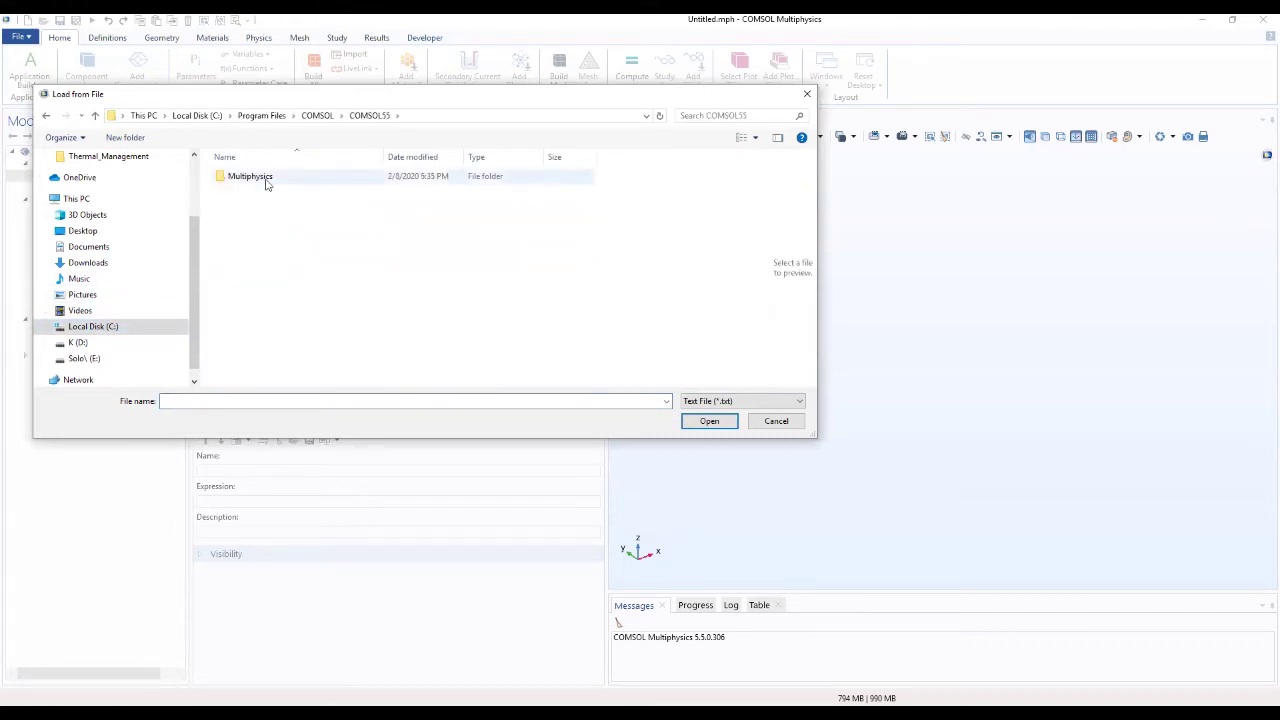
double_click(266, 180)
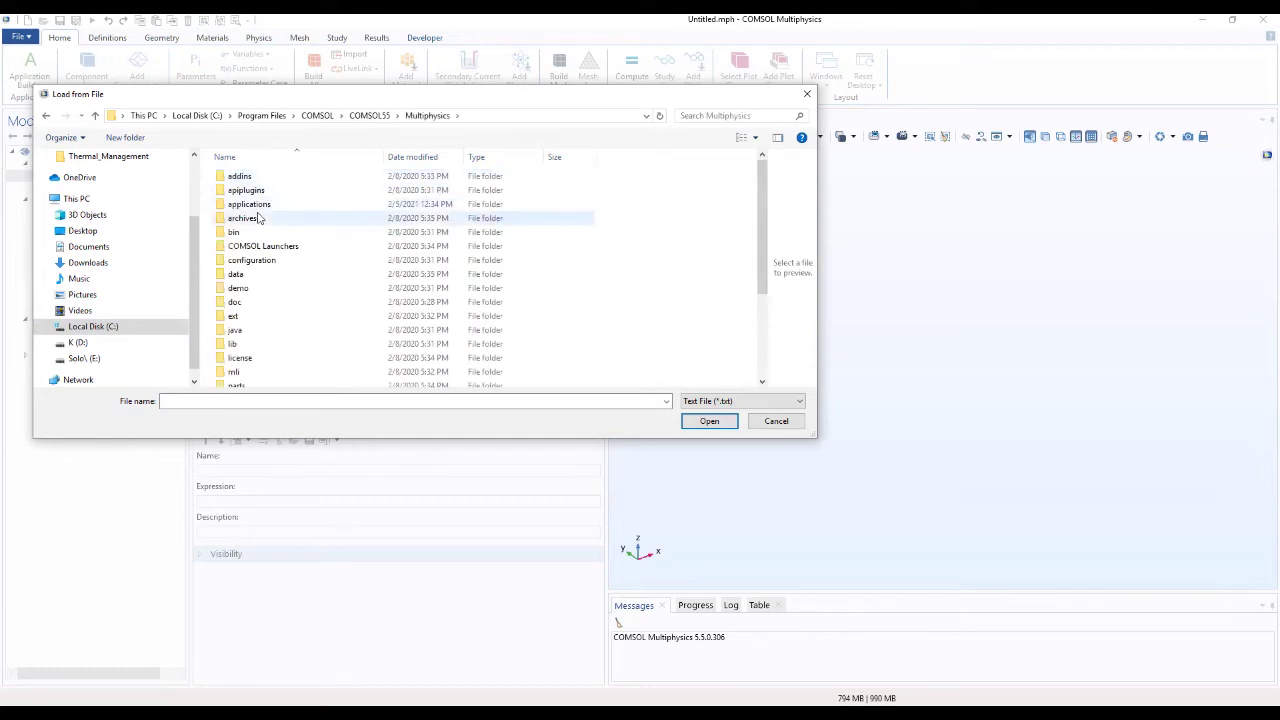
double_click(258, 205)
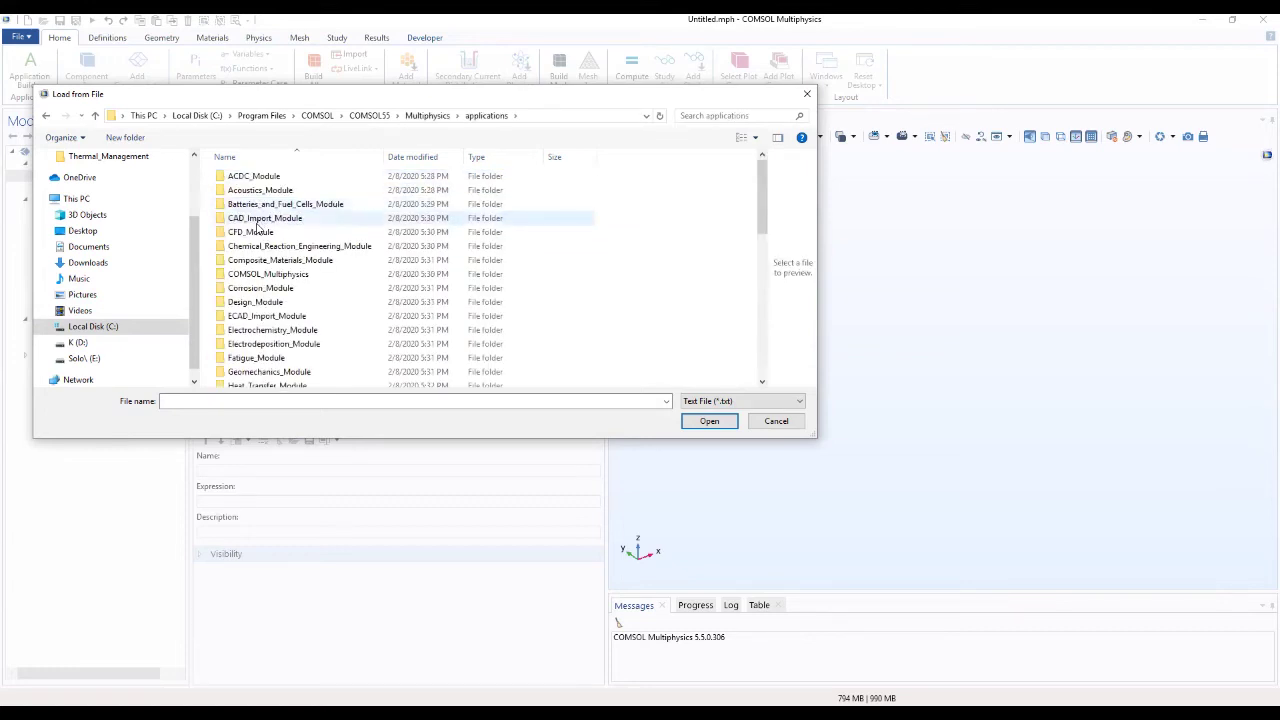
Search the applications folder for "decorative" and load decorative_plating_parameters.txt into Parameters 1
left_click(719, 114)
left_click(716, 130)
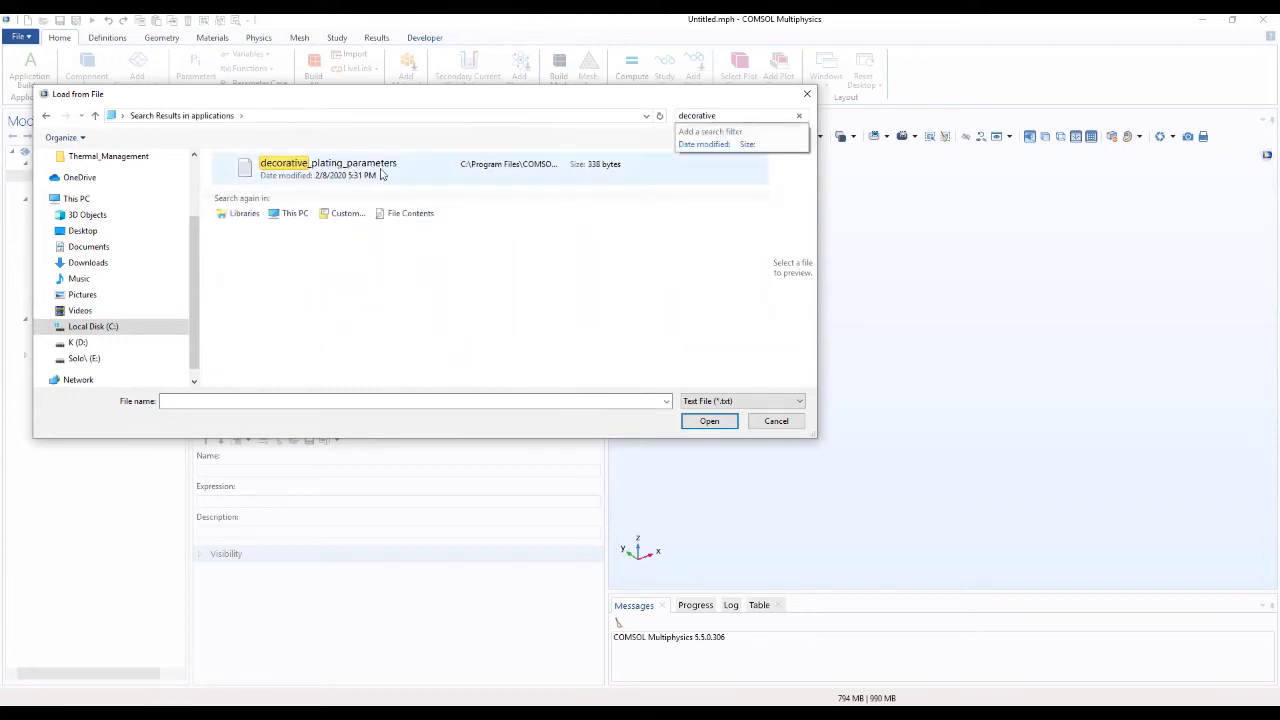
left_click(381, 174)
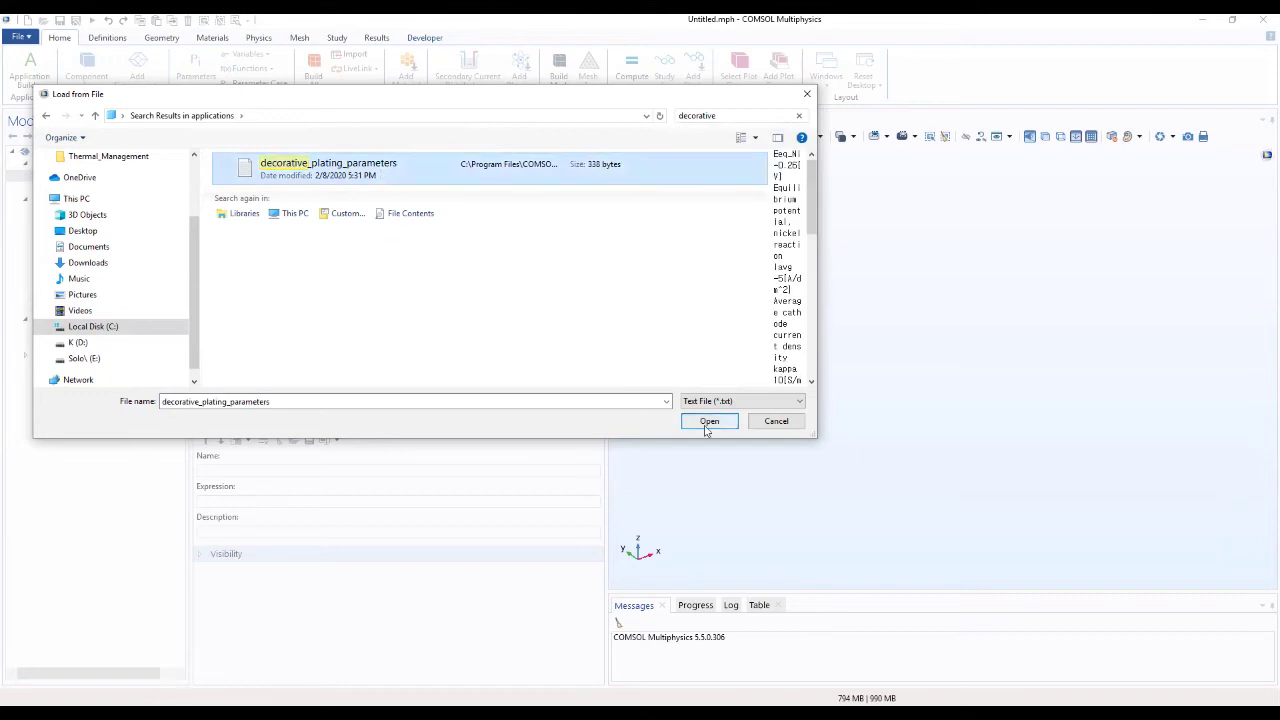
left_click(751, 116)
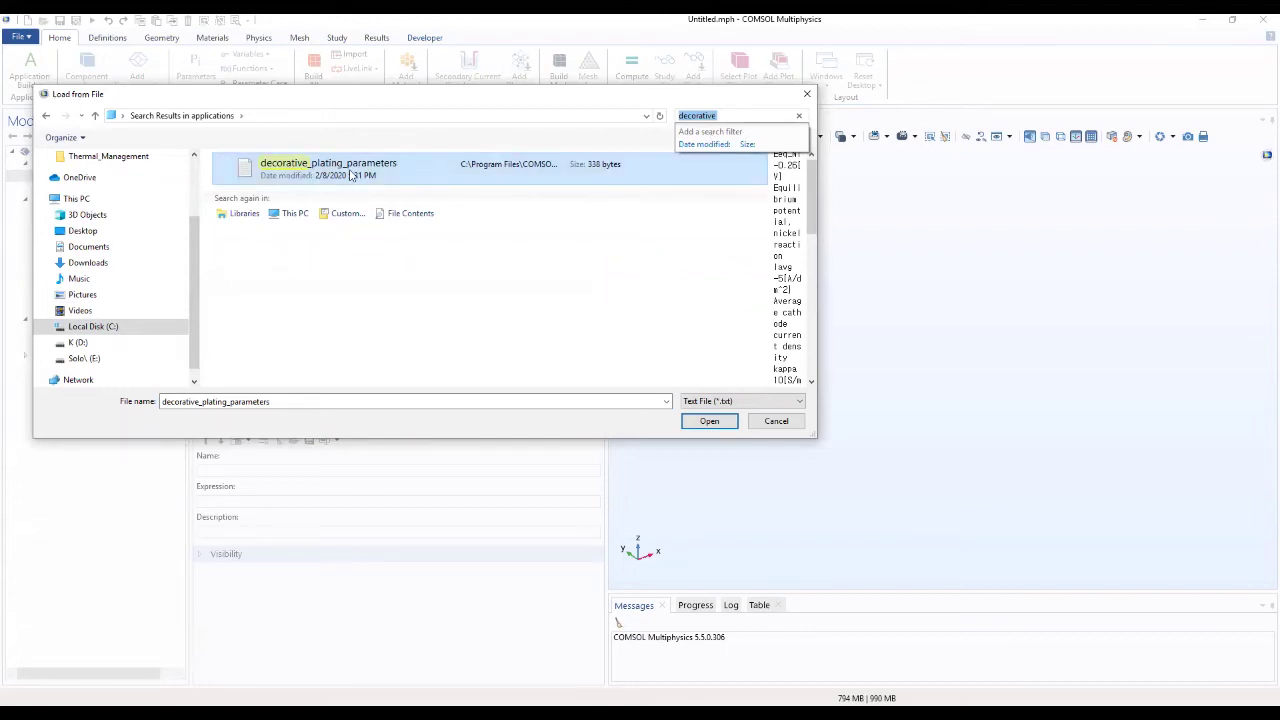
left_click(302, 175)
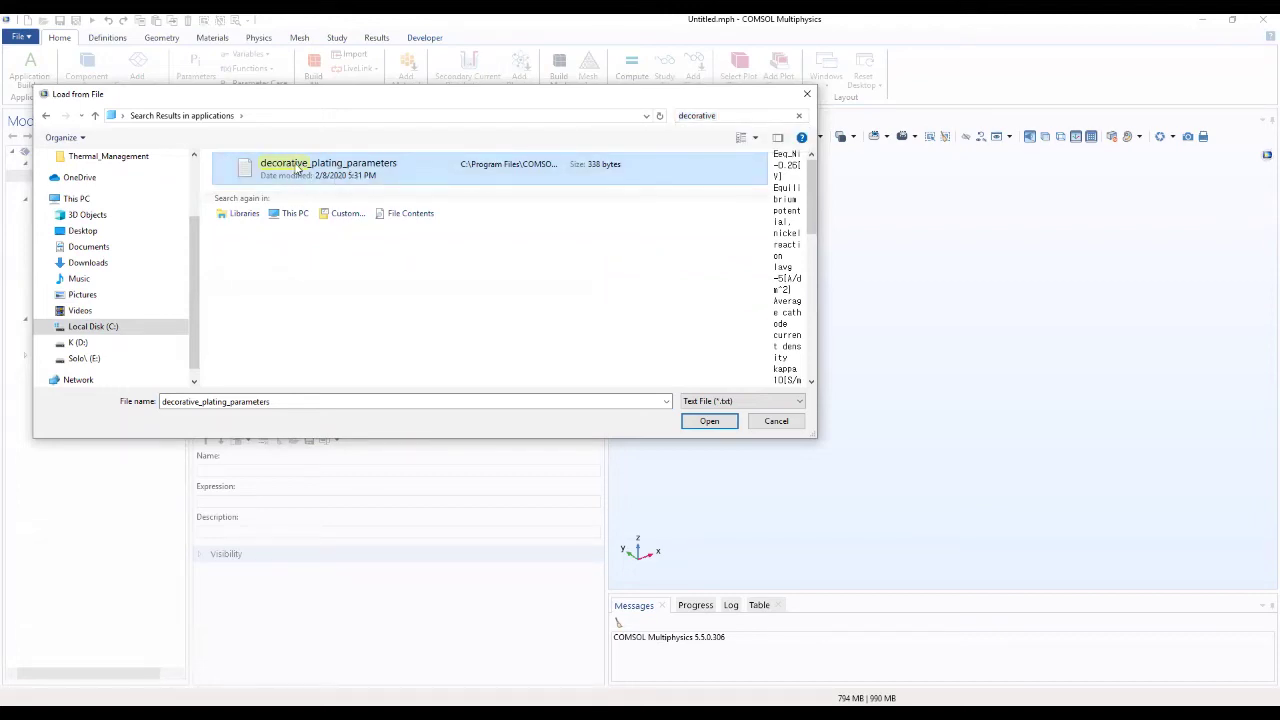
left_click(704, 422)
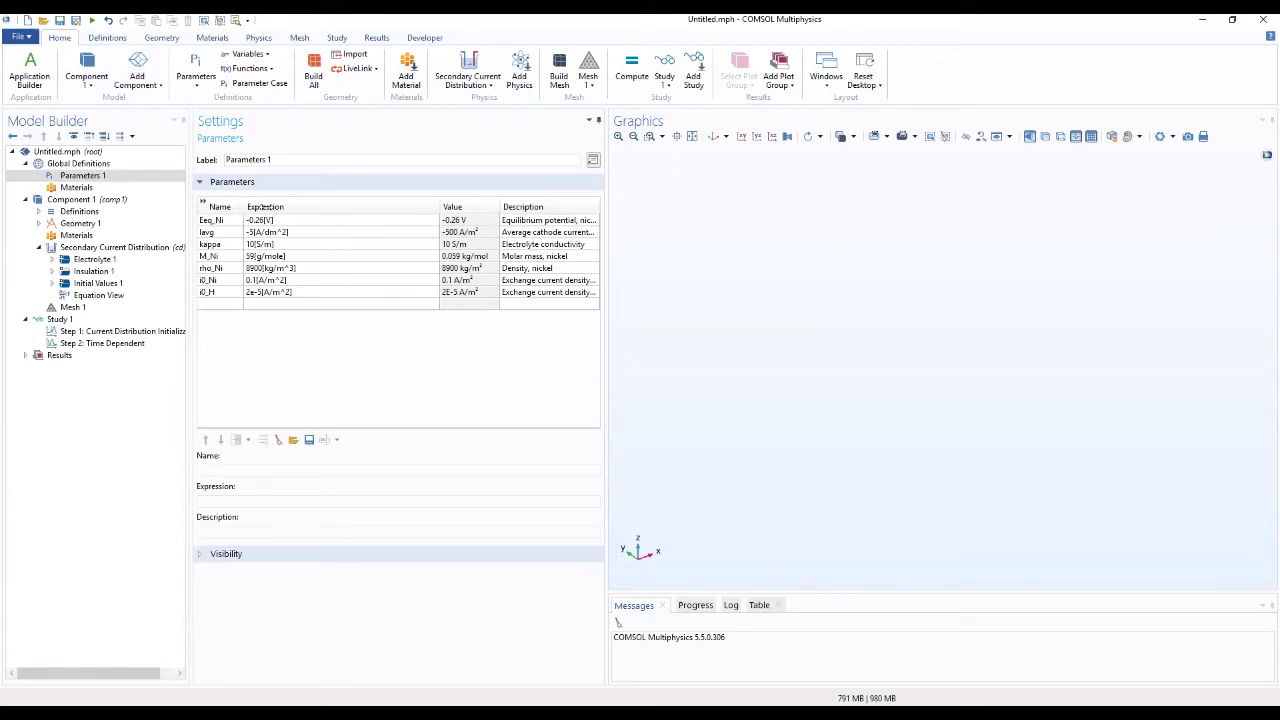
Adjust the column widths of the Parameters 1 table and enlarge it to read the loaded expressions and descriptions
double_click(245, 207)
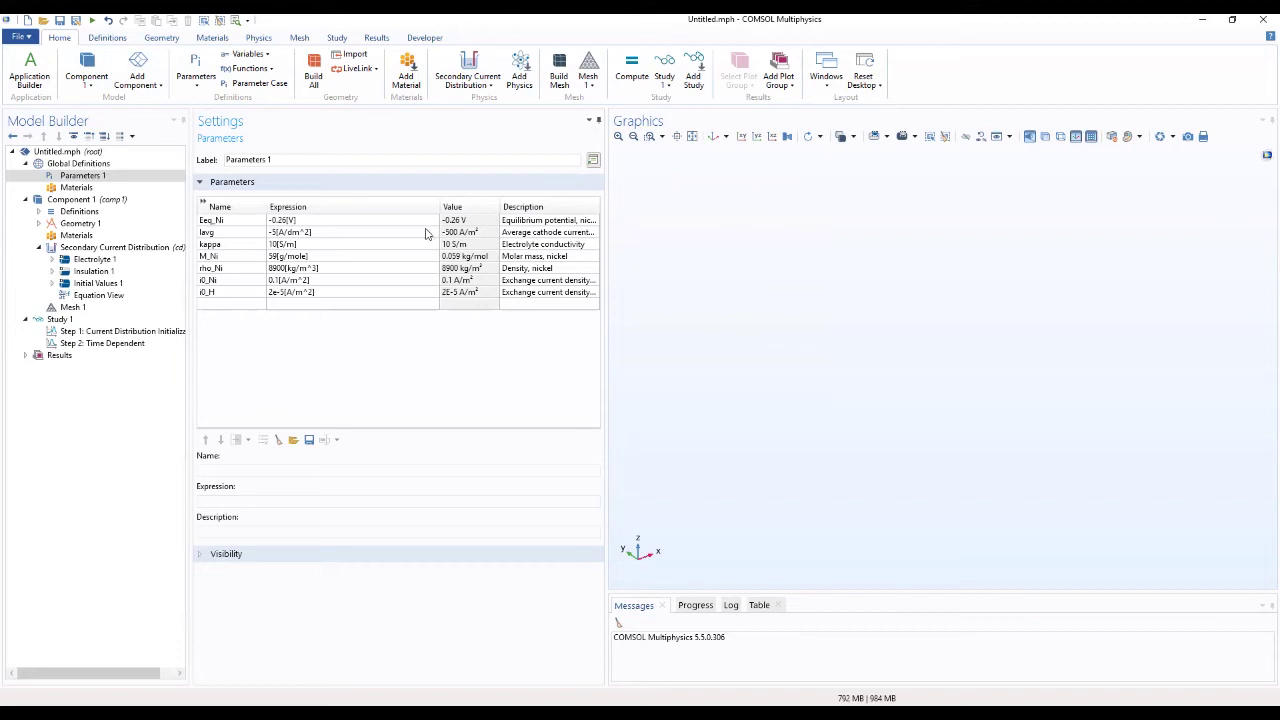
left_click_drag(441, 206, 468, 206)
left_click_drag(567, 207, 598, 207)
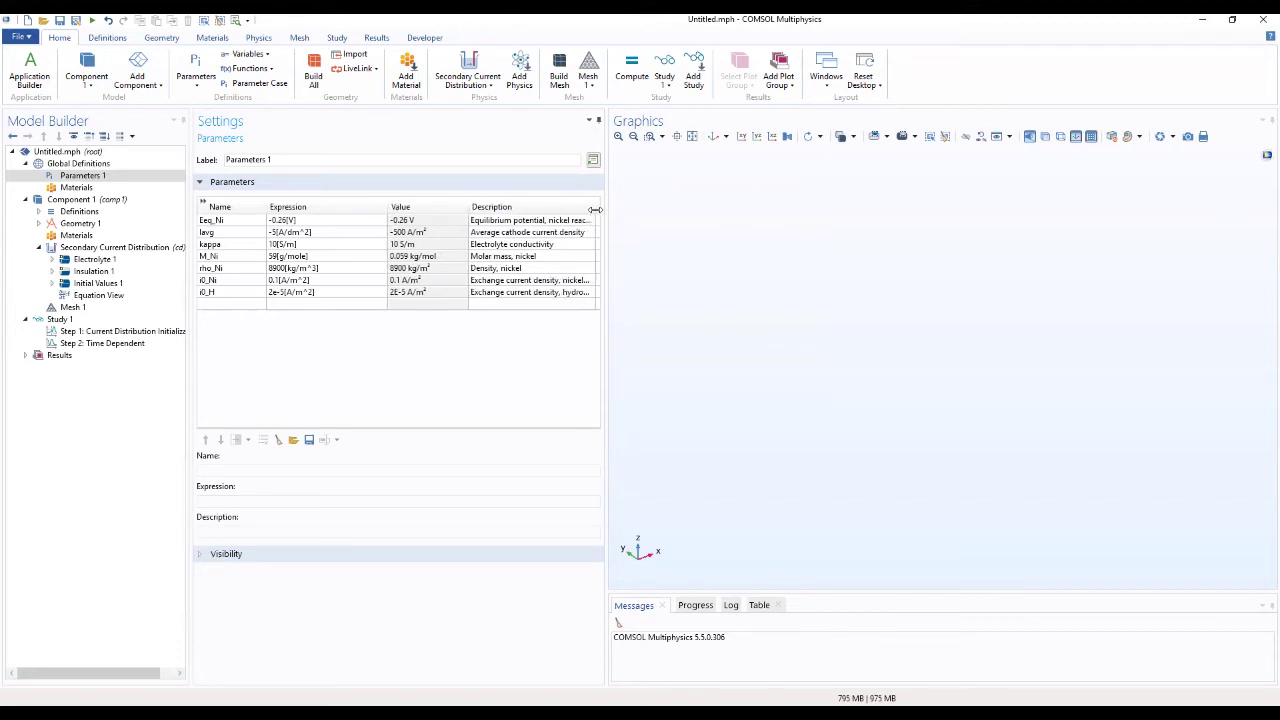
left_click(204, 204)
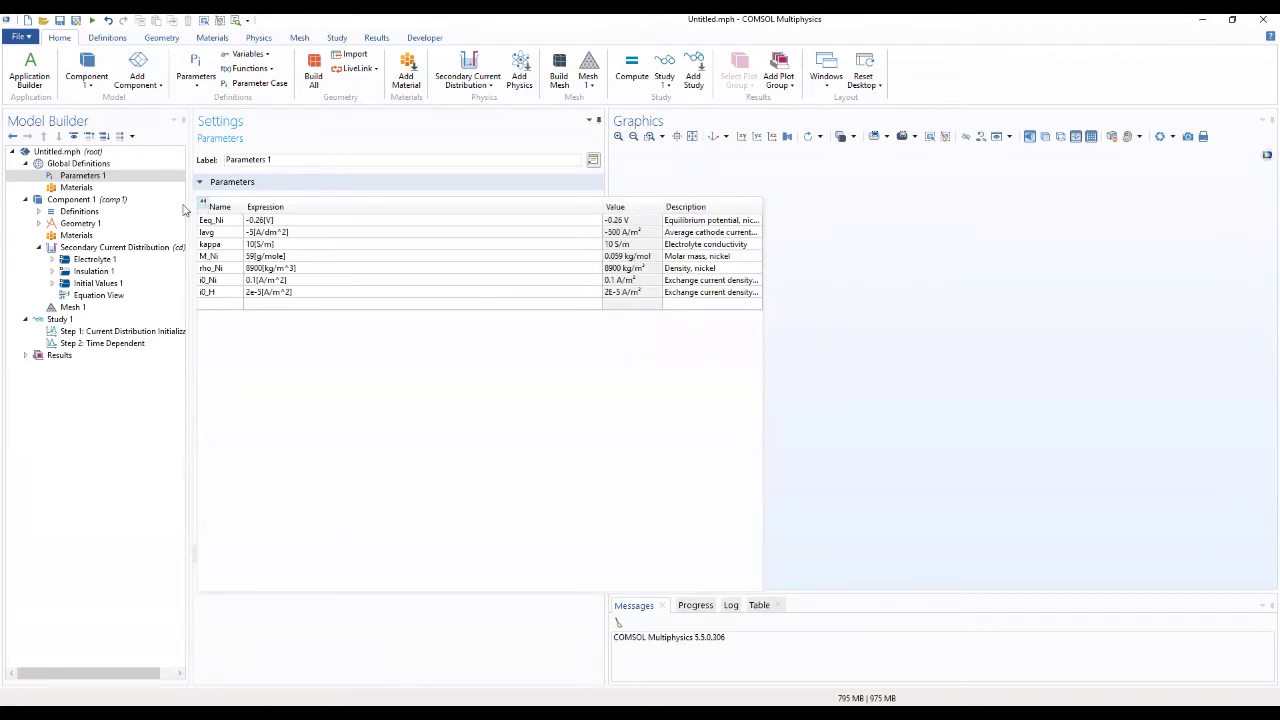
Insert the geometry sequence from decorative_plating_geom_sequence.mph in the Electrodeposition Module tutorials into Geometry 1 and build all objects
left_click(93, 226)
right_click(93, 226)
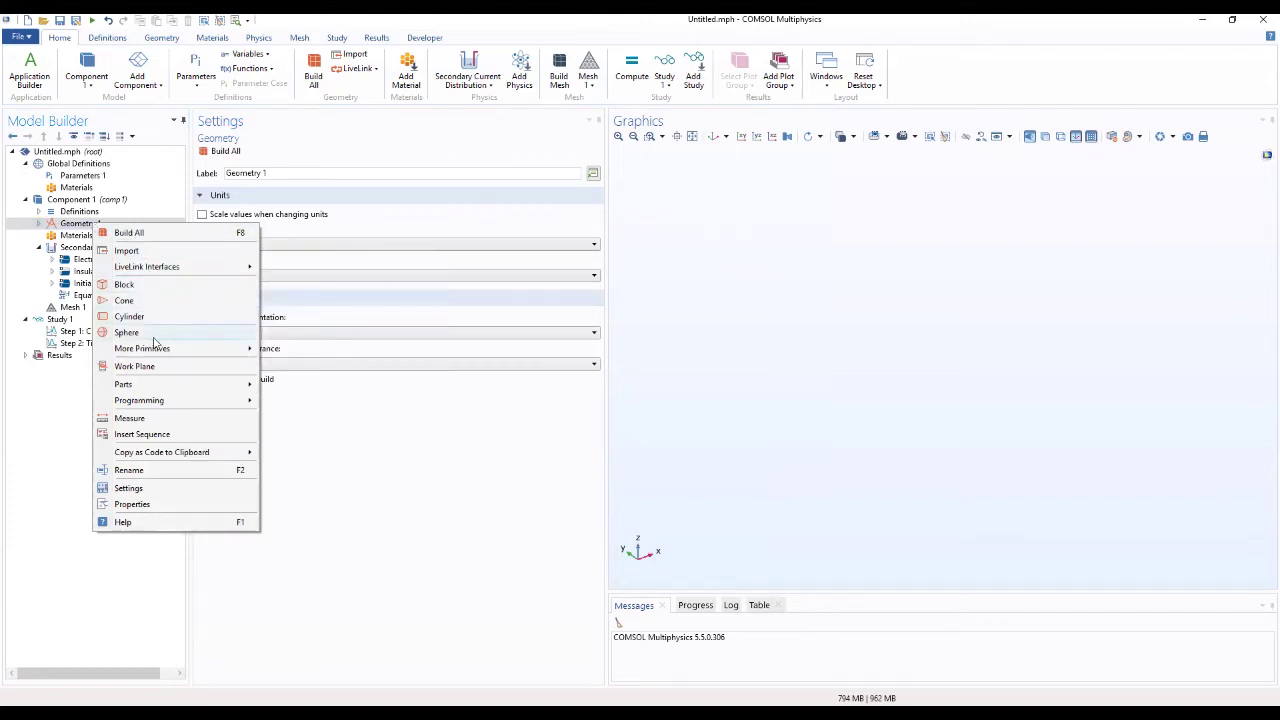
left_click(150, 436)
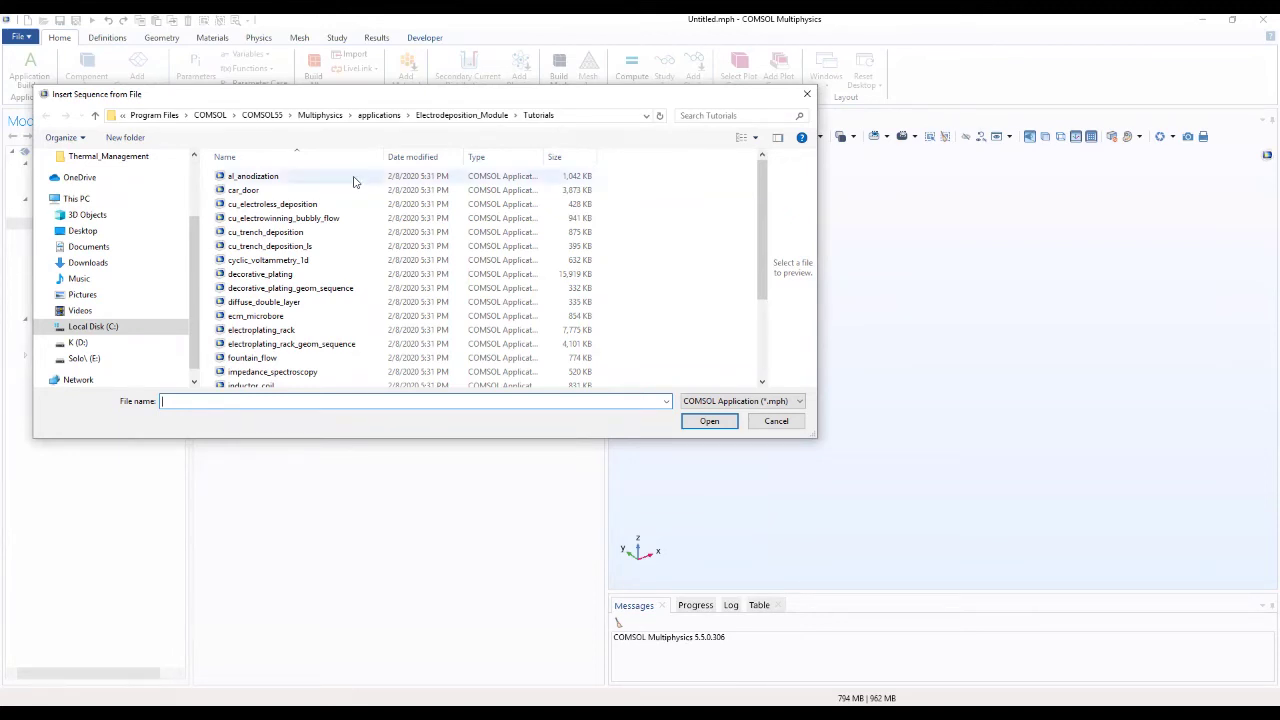
scroll(350, 254, "down", 1)
scroll(350, 254, "down", 3)
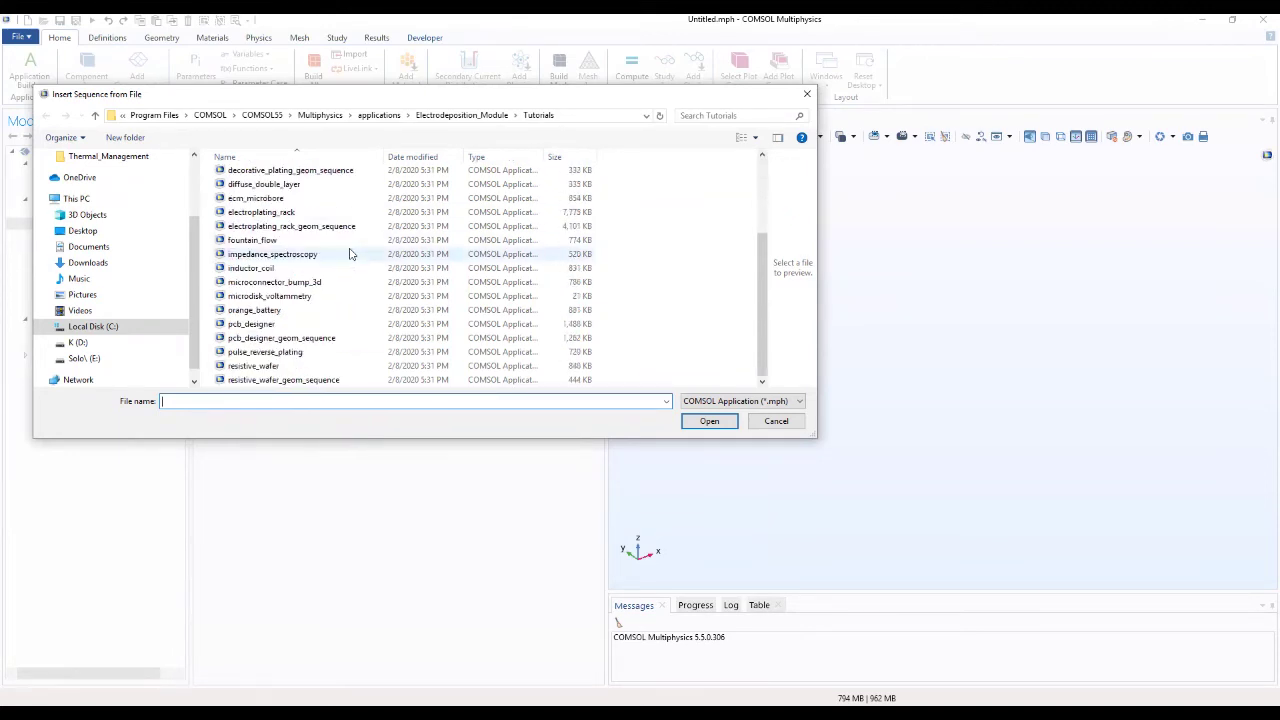
scroll(350, 254, "up", 2)
left_click(350, 246)
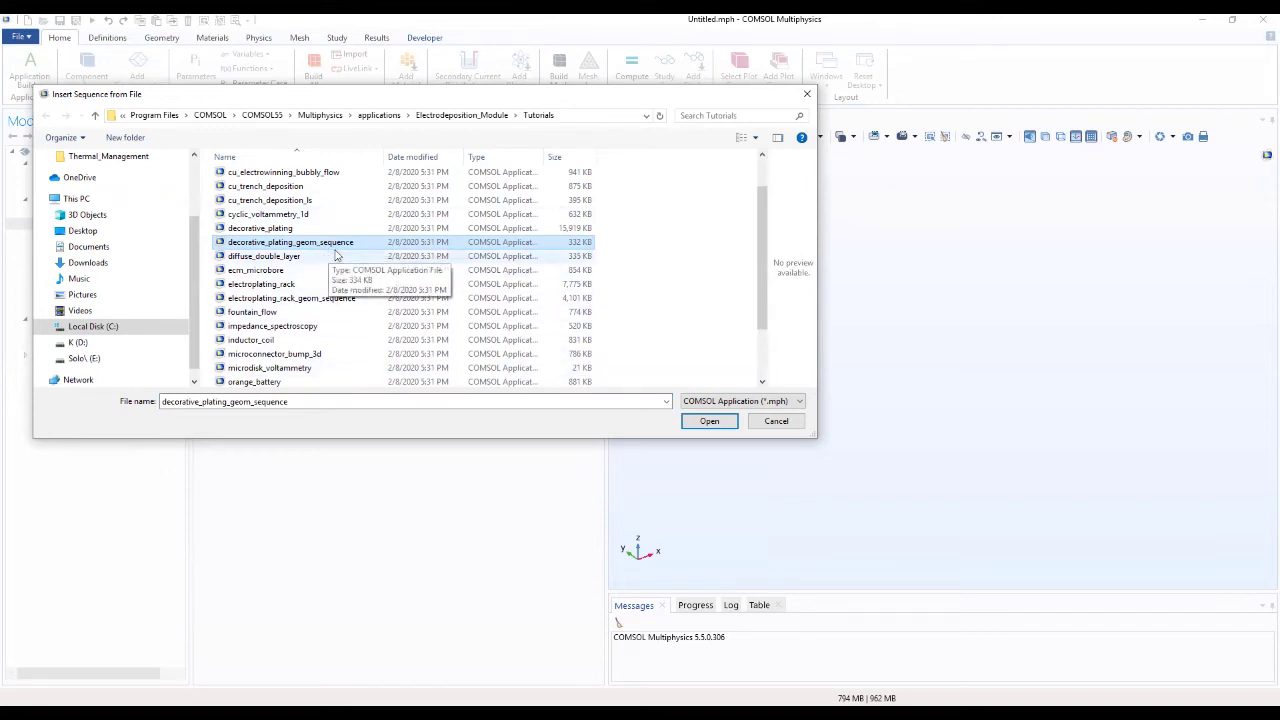
left_click(710, 421)
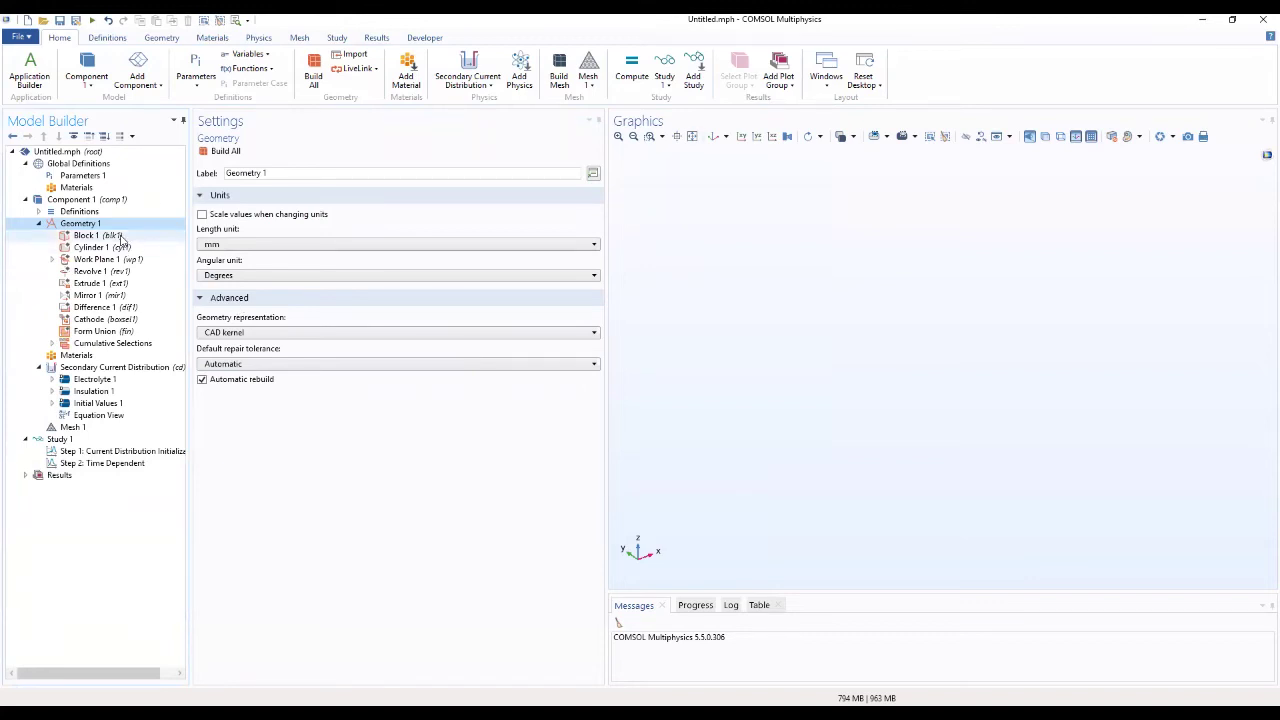
left_click(224, 152)
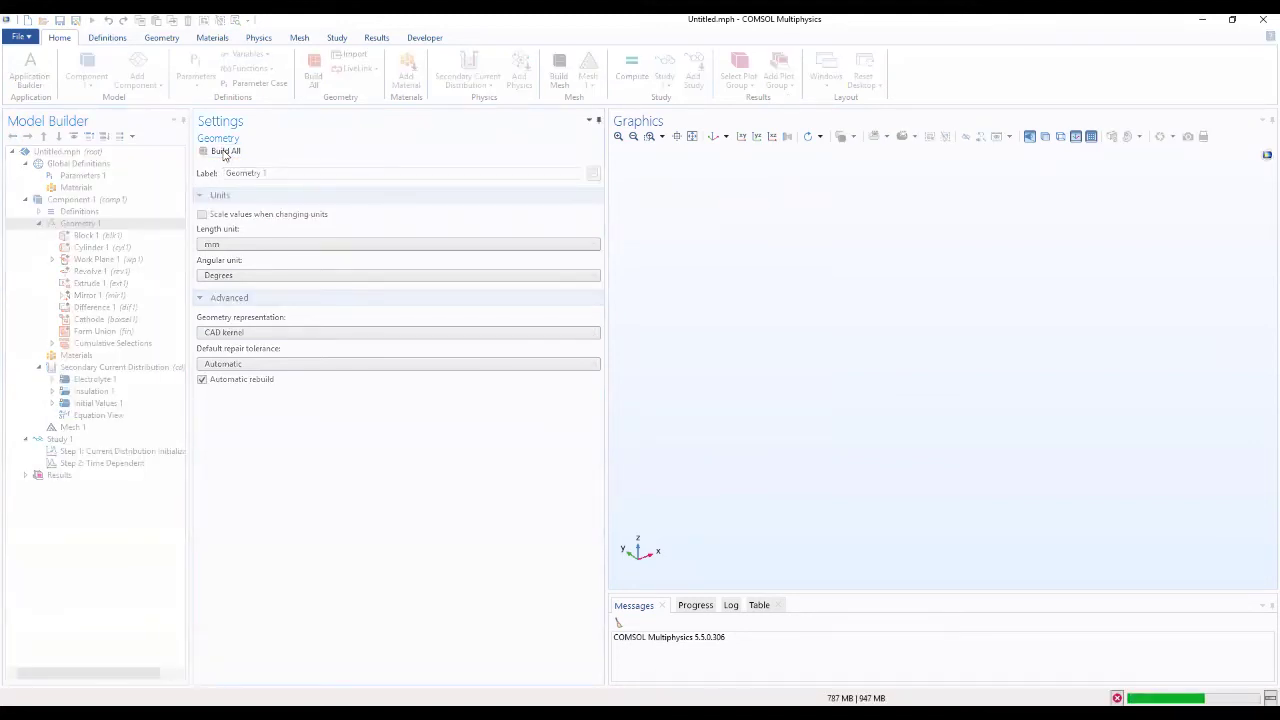
Turn on transparency for the geometry, inspect the handle-shaped cathode inside the block from several angles, and check the global materials overview
left_click_drag(872, 302, 974, 426)
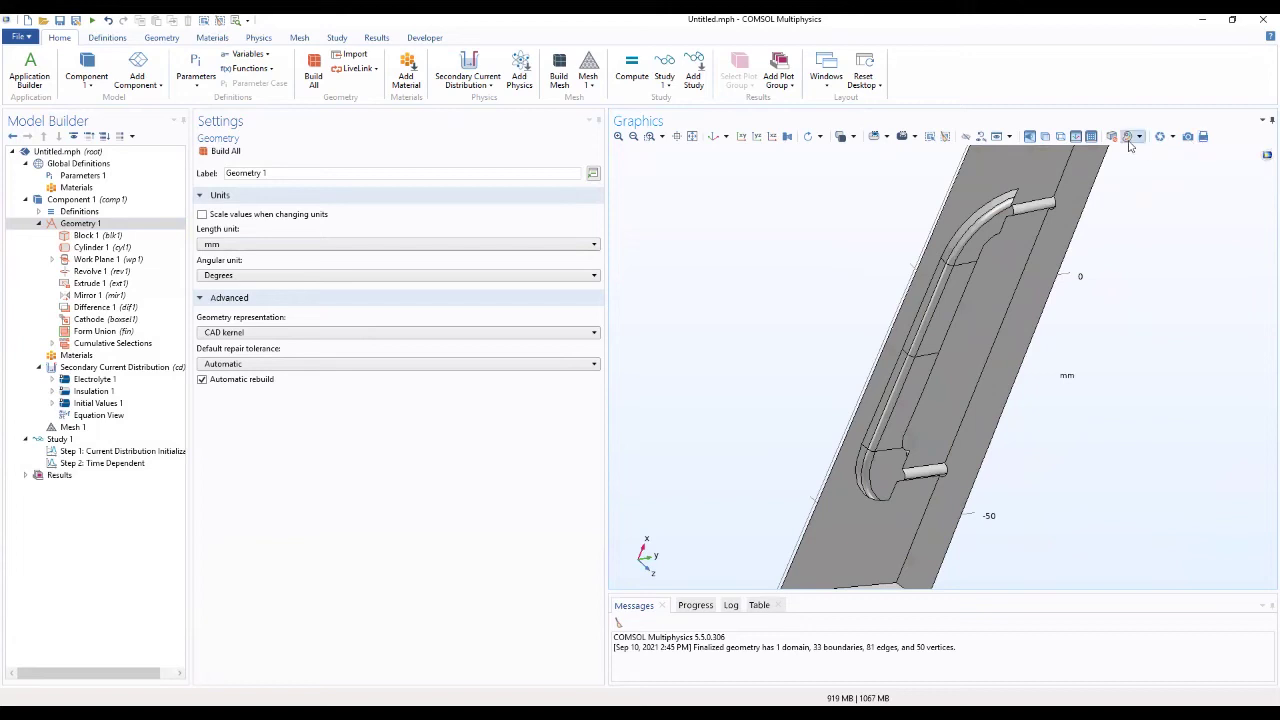
left_click(1045, 136)
left_click_drag(955, 222, 1013, 366)
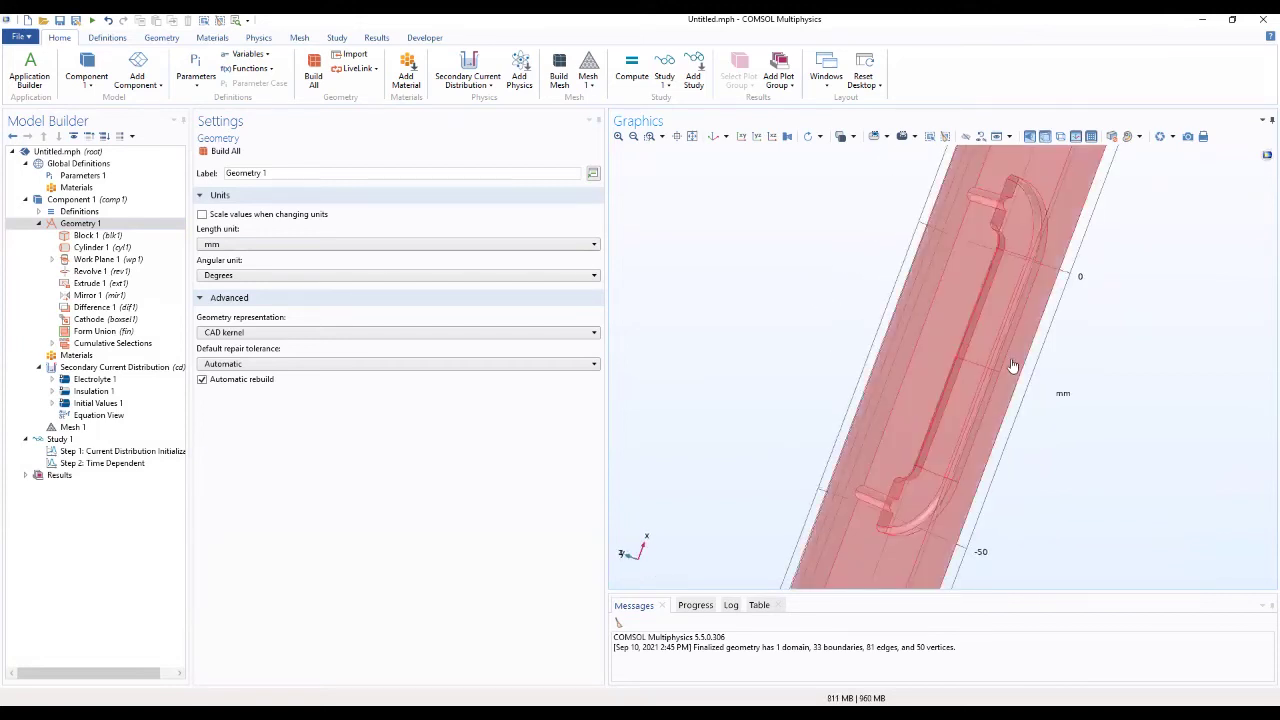
left_click_drag(849, 315, 822, 436)
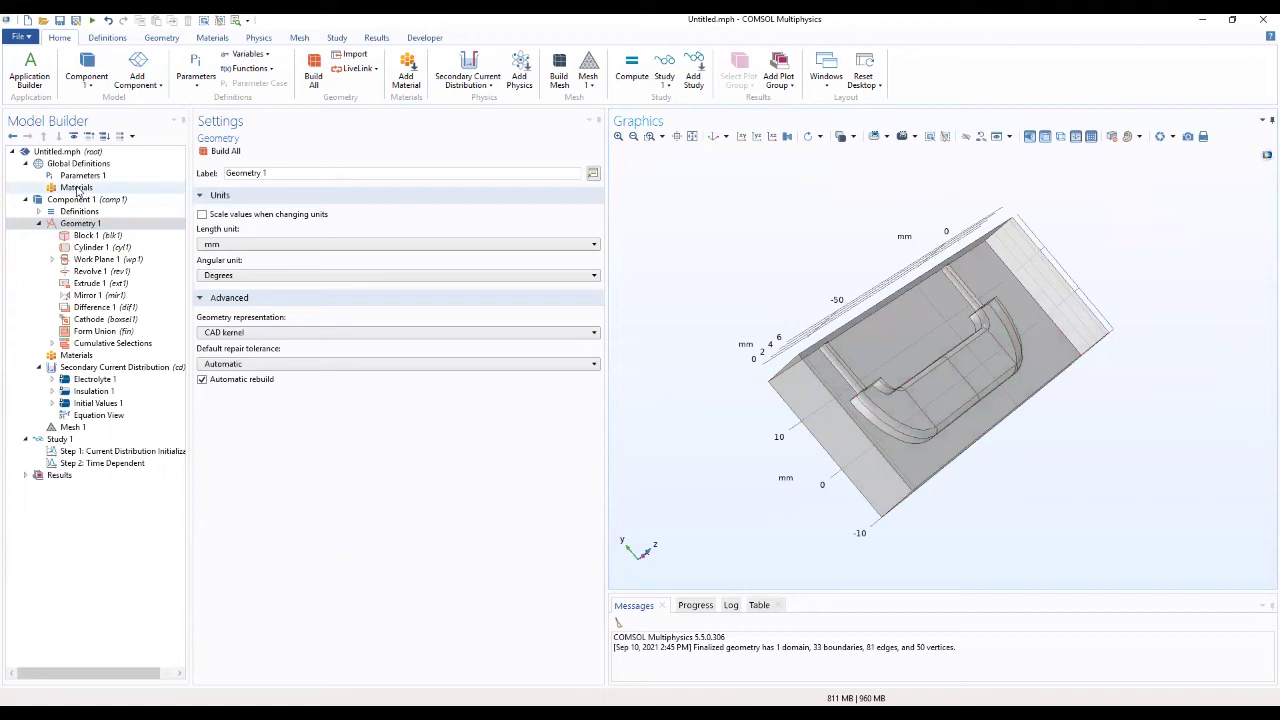
left_click(77, 188)
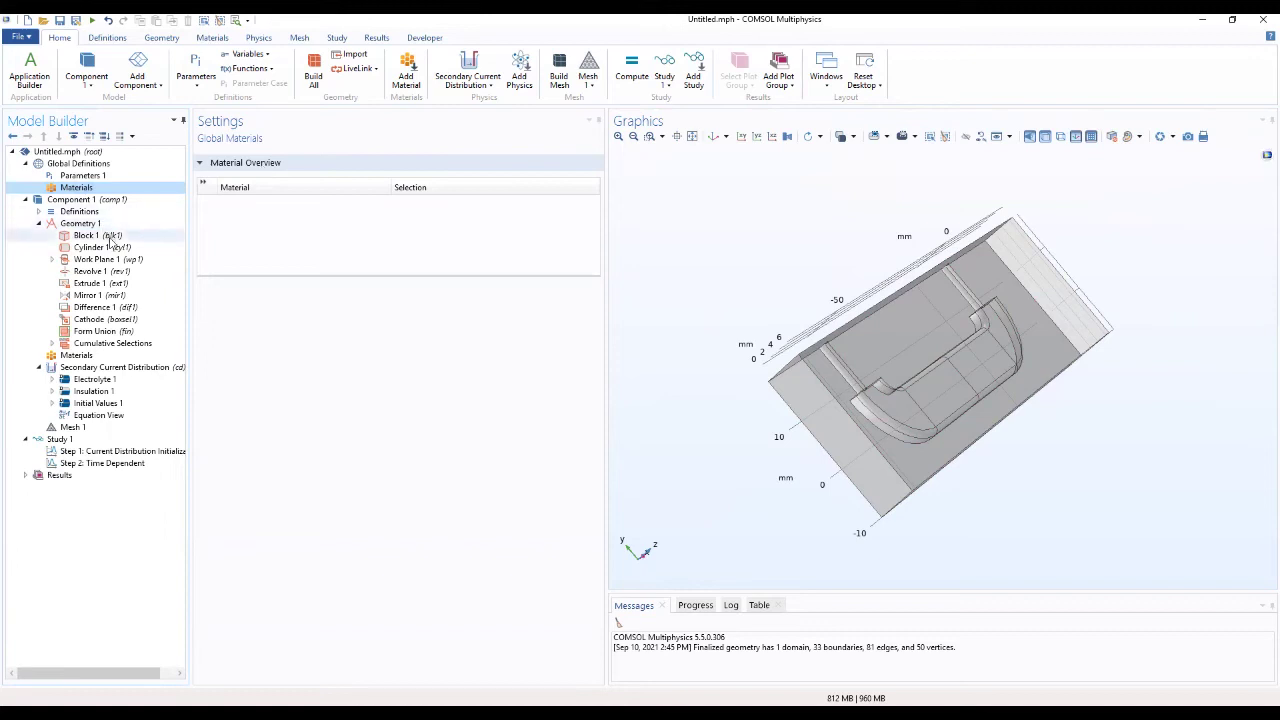
left_click_drag(824, 270, 975, 345)
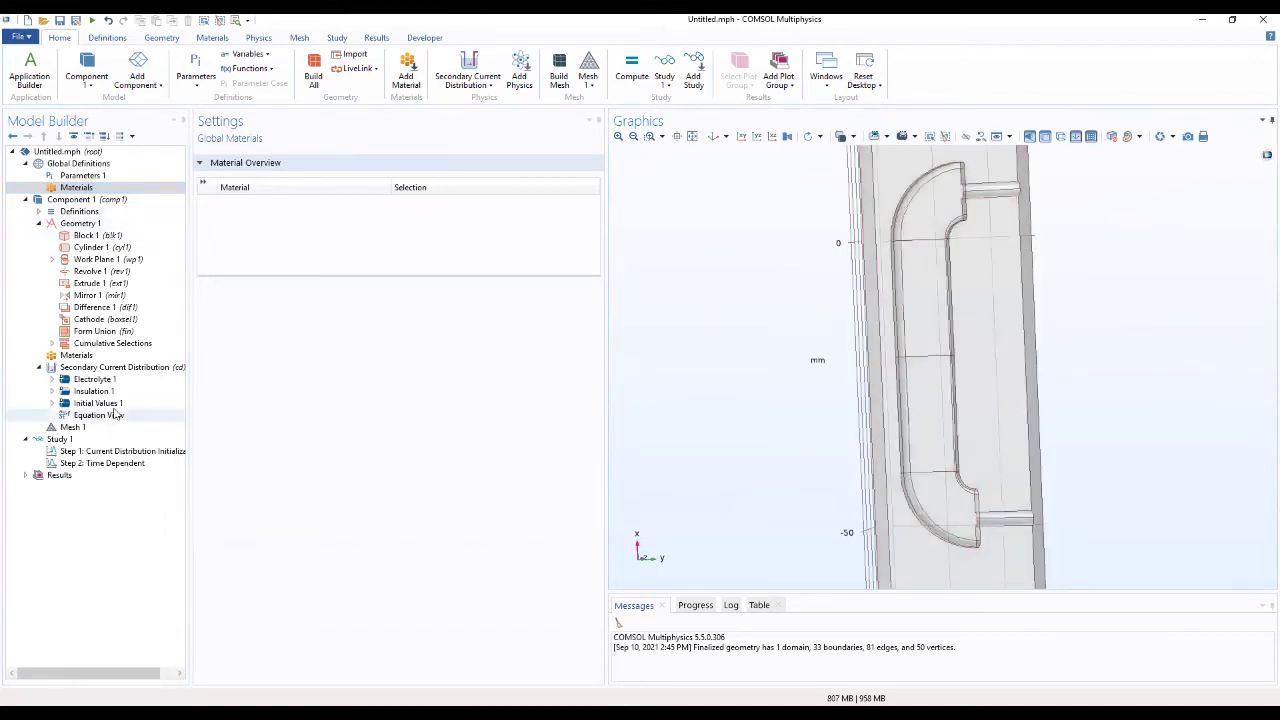
Review the Secondary Current Distribution interface's domain selection, current distribution type and discretization settings
left_click(100, 368)
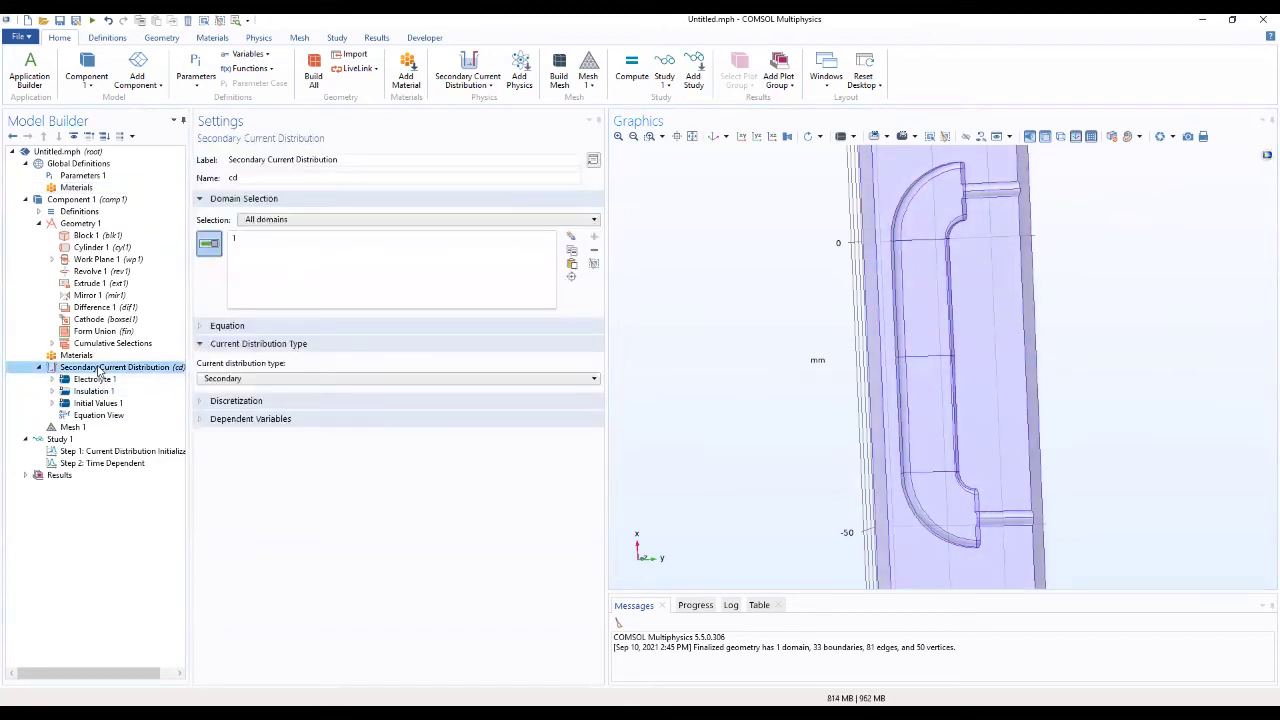
left_click(258, 380)
left_click(258, 381)
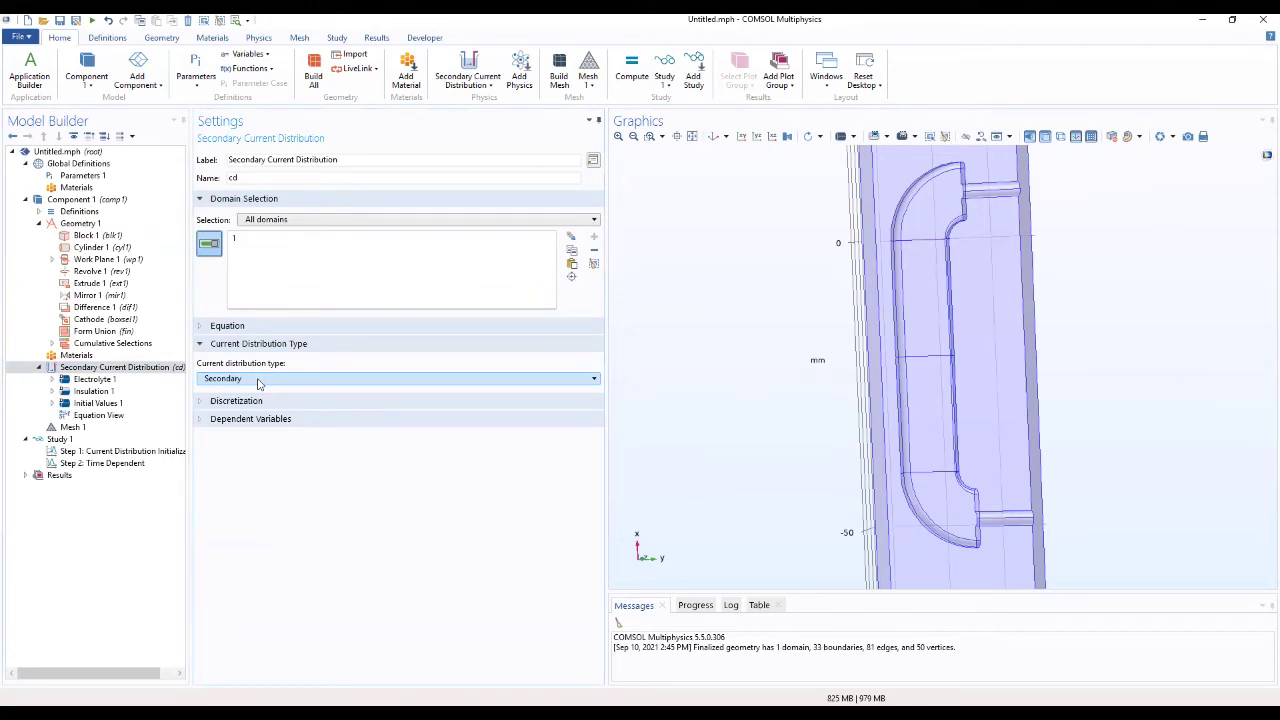
left_click(246, 401)
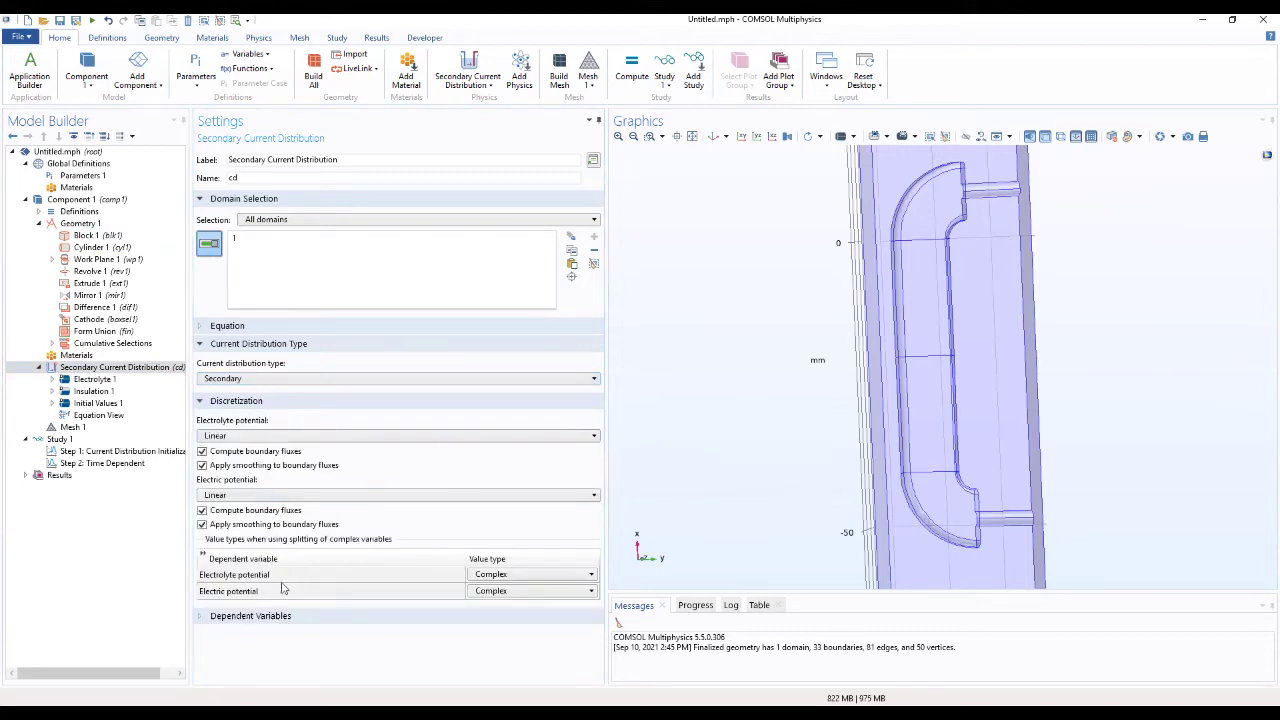
Set the electrolyte conductivity of Electrolyte 1 to user defined with the value kappa
left_click(92, 380)
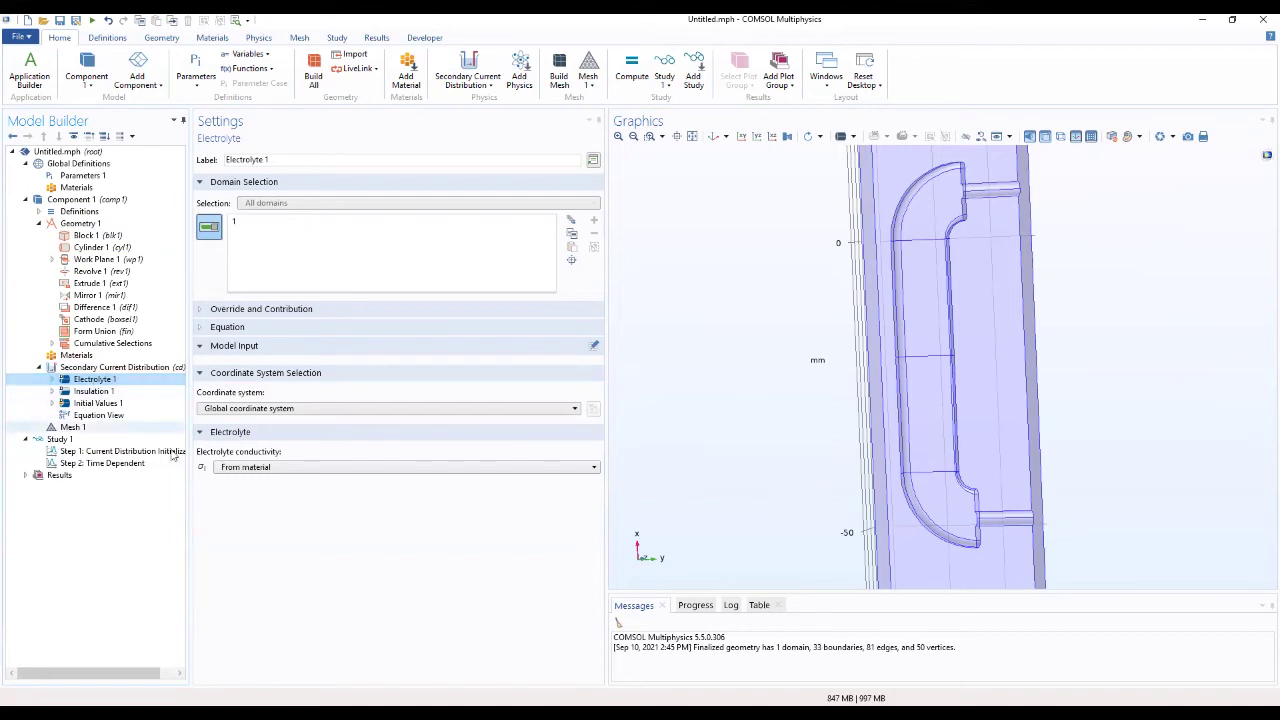
left_click(240, 468)
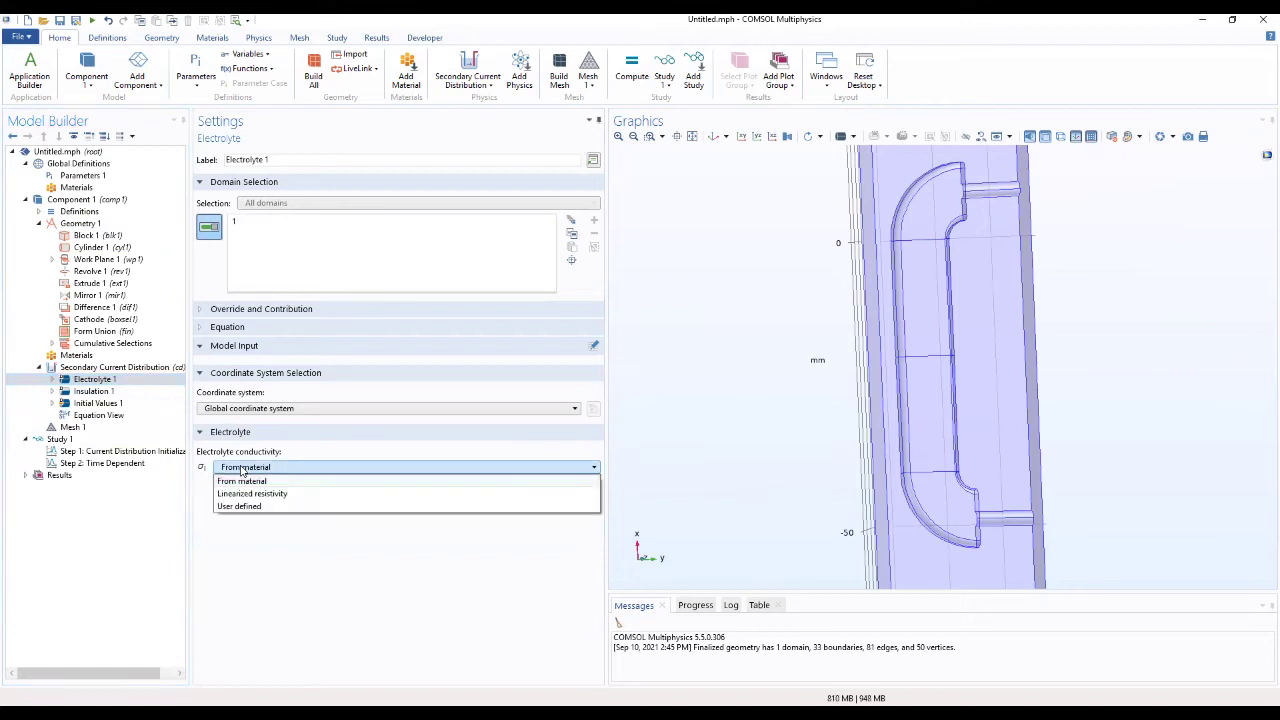
left_click(252, 507)
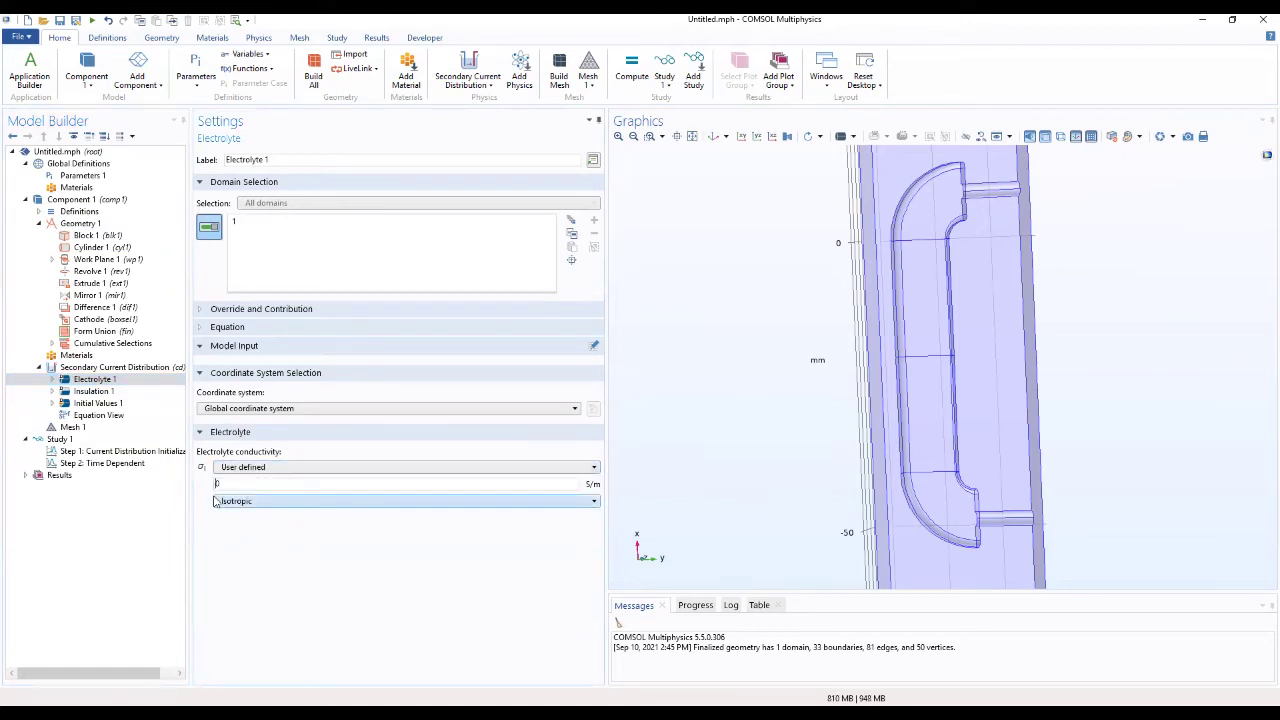
left_click(216, 484)
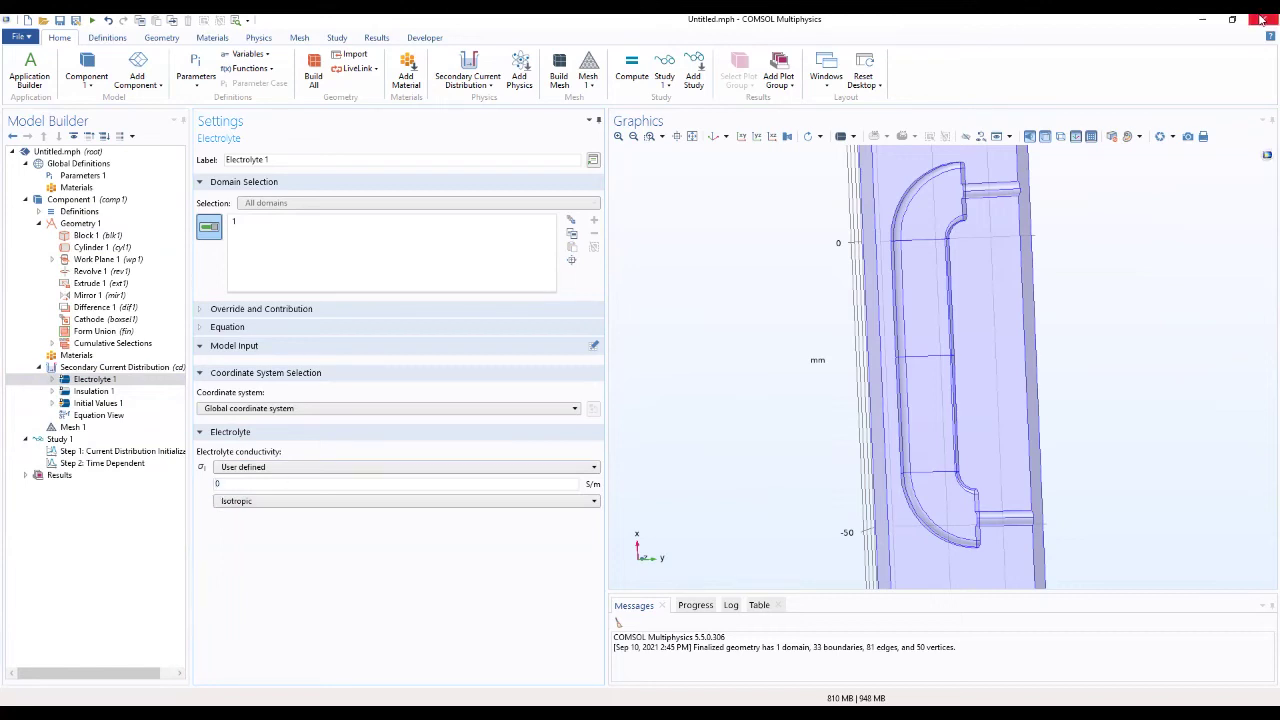
key("BackSpace")
type("kappa")
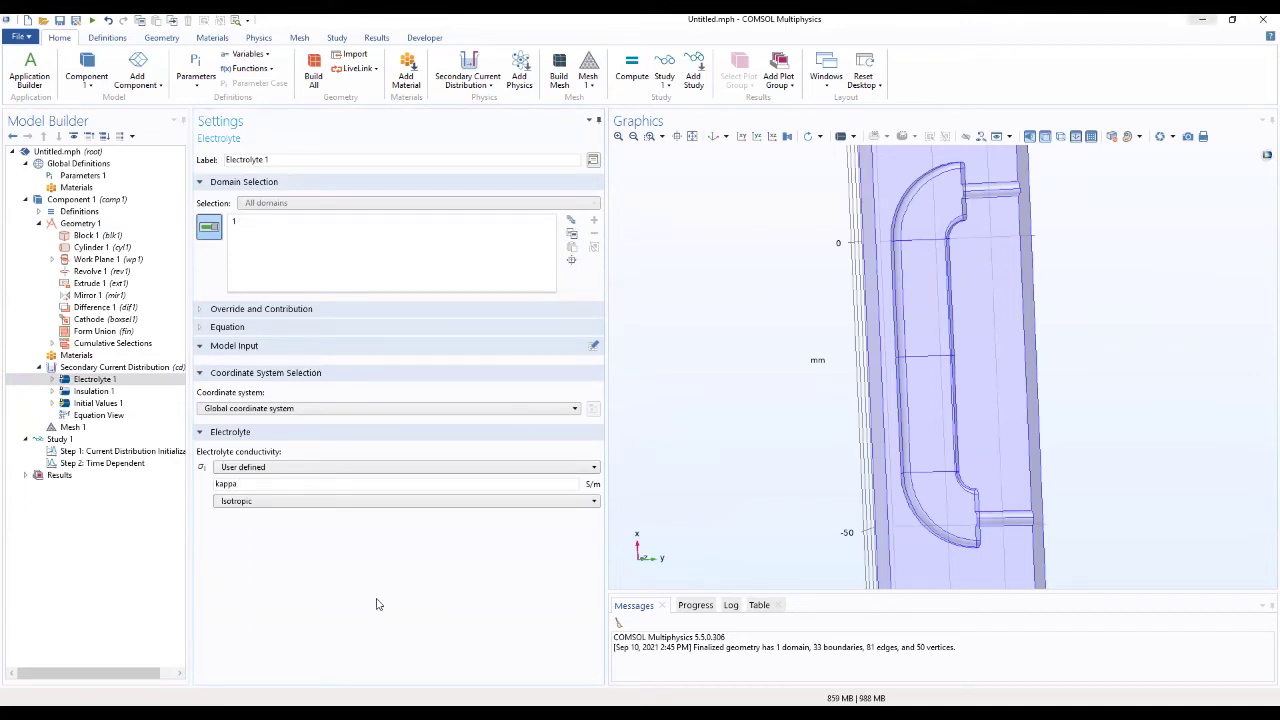
Add an Electrode Surface node to Secondary Current Distribution and assign it to boundary 4, the large flat face of the block
left_click(120, 367)
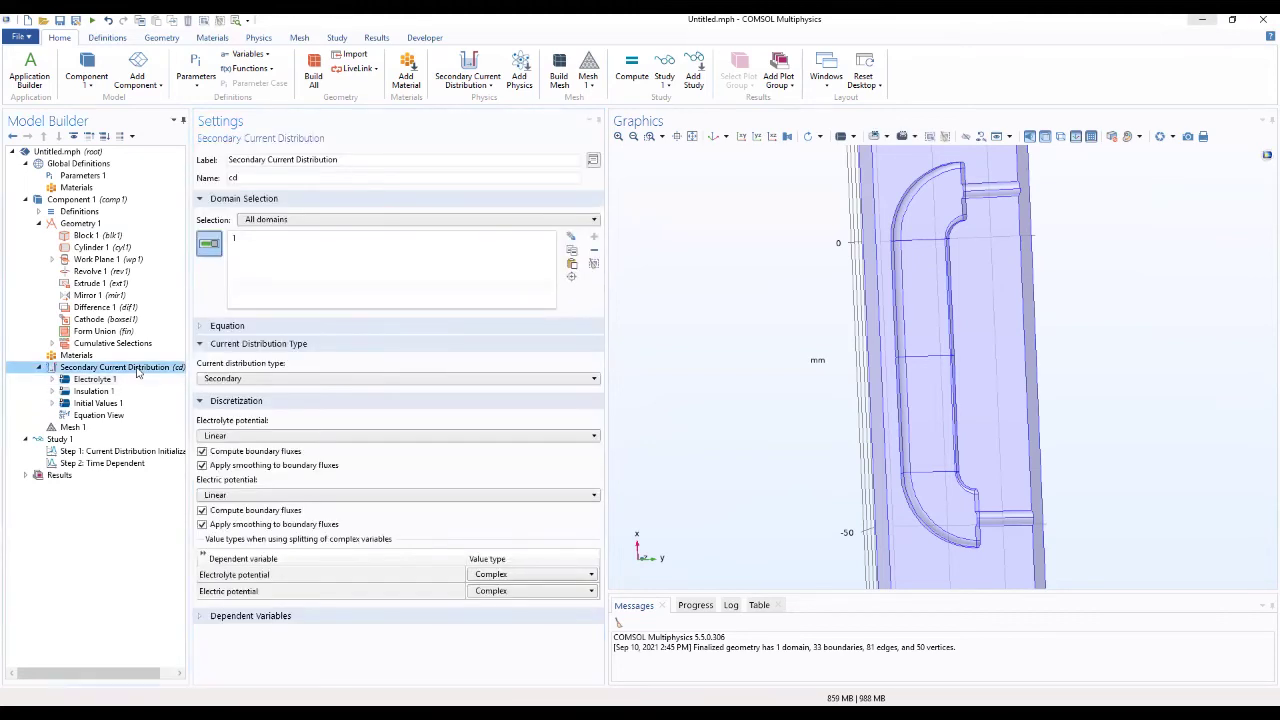
right_click(138, 370)
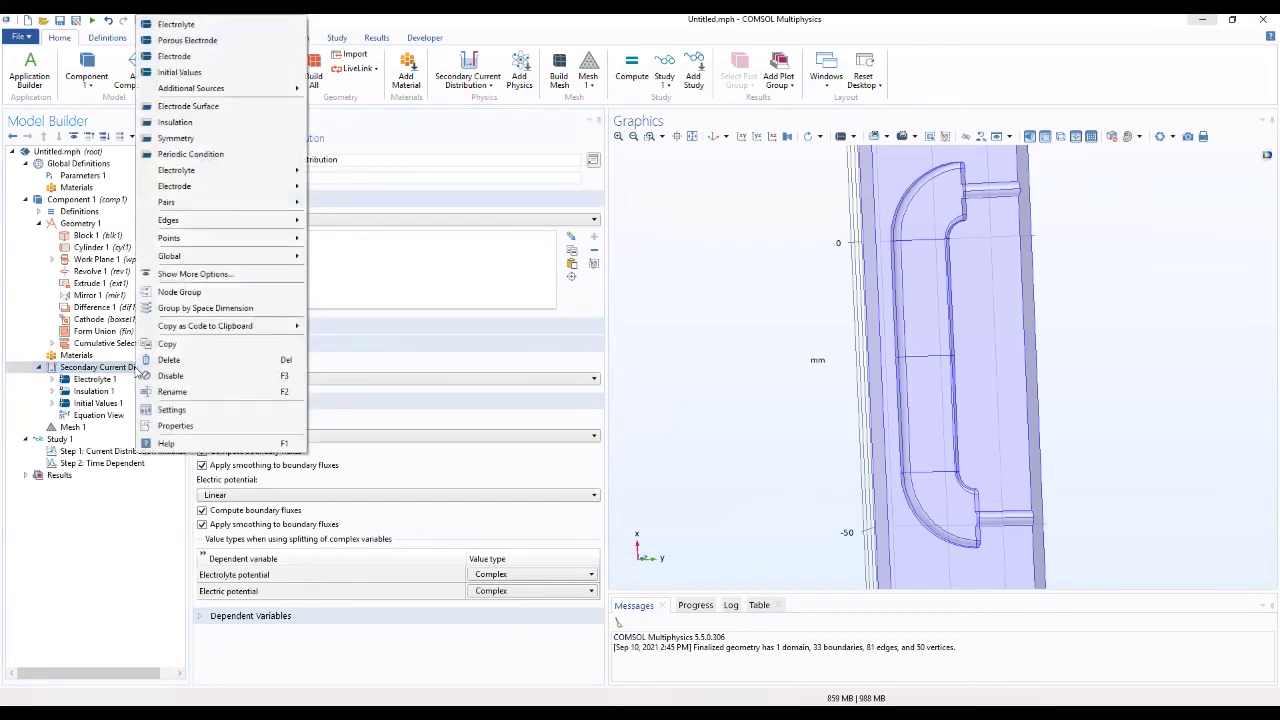
left_click(164, 108)
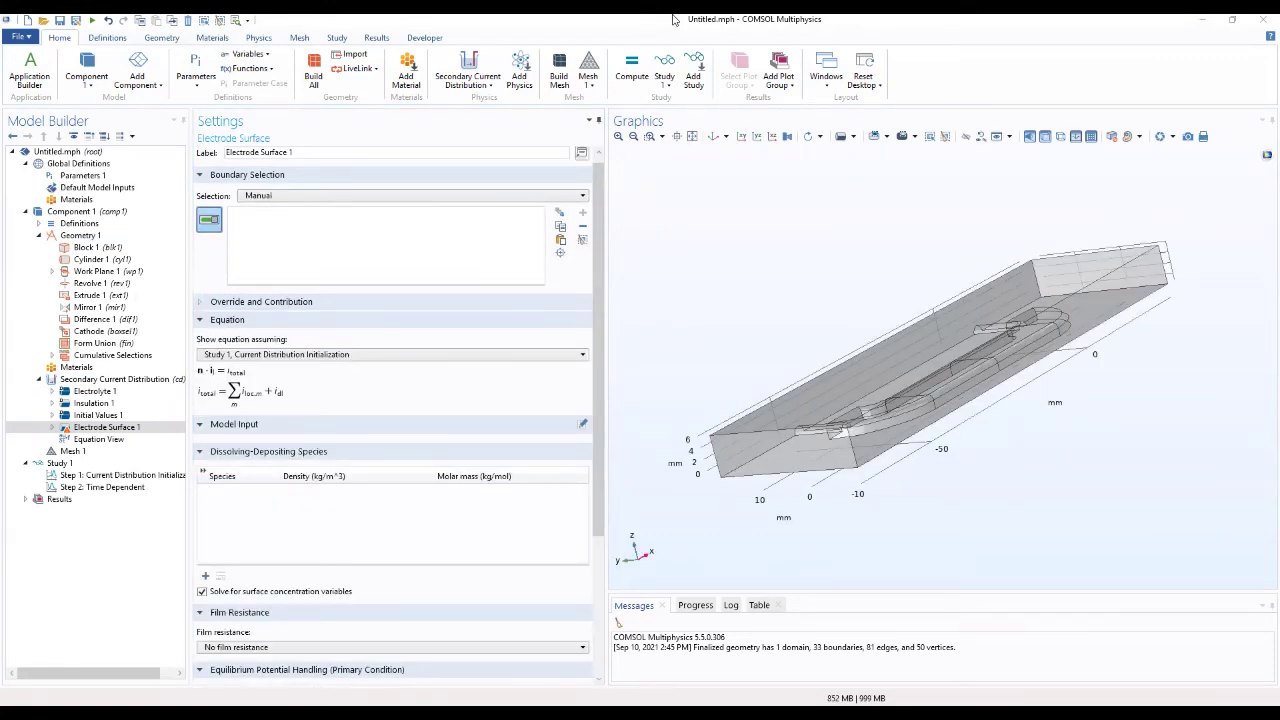
left_click_drag(871, 301, 918, 318)
left_click(918, 318)
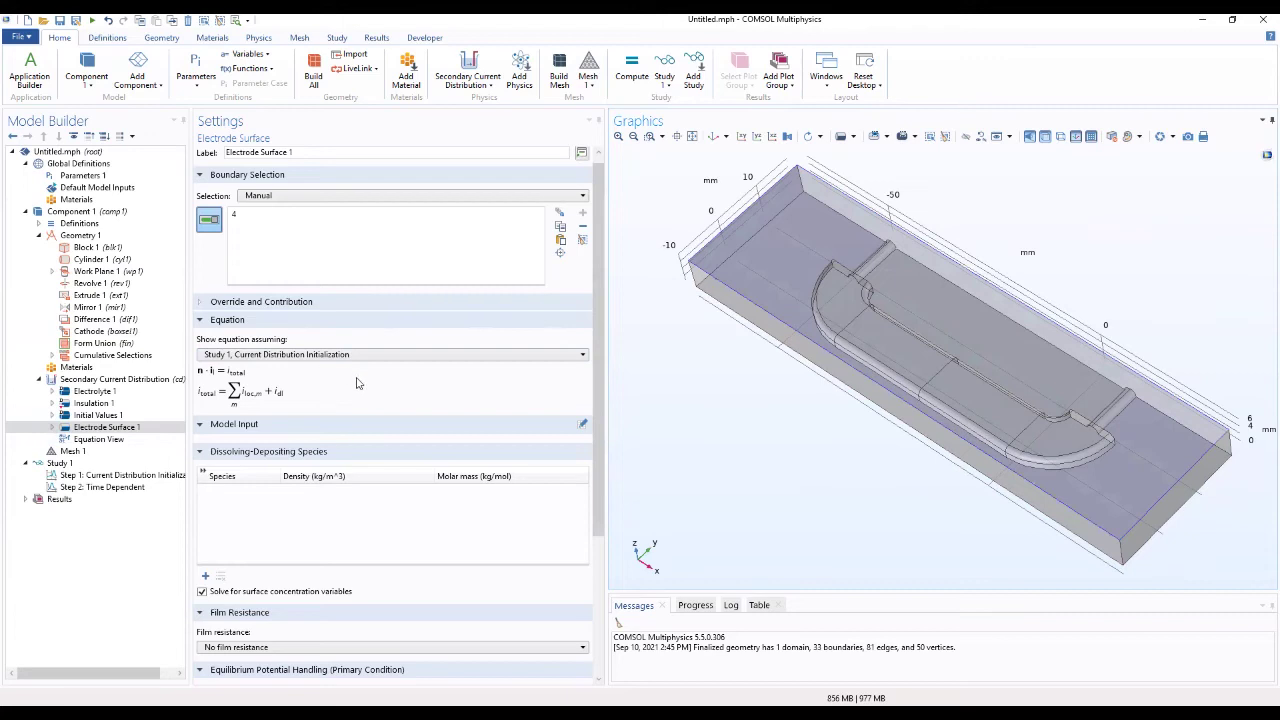
Review the boundary condition options and constraint settings of Electrode Surface 1, keeping Electric potential as the boundary condition
scroll(357, 383, "down", 5)
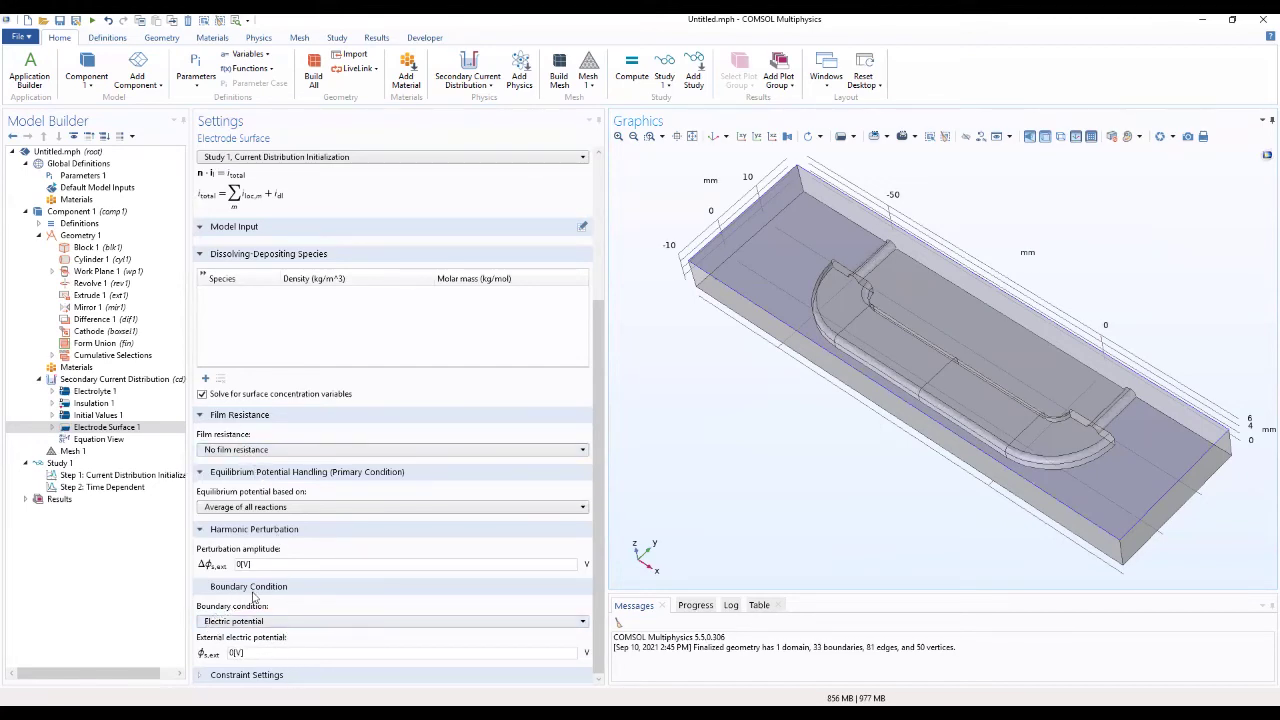
left_click(248, 675)
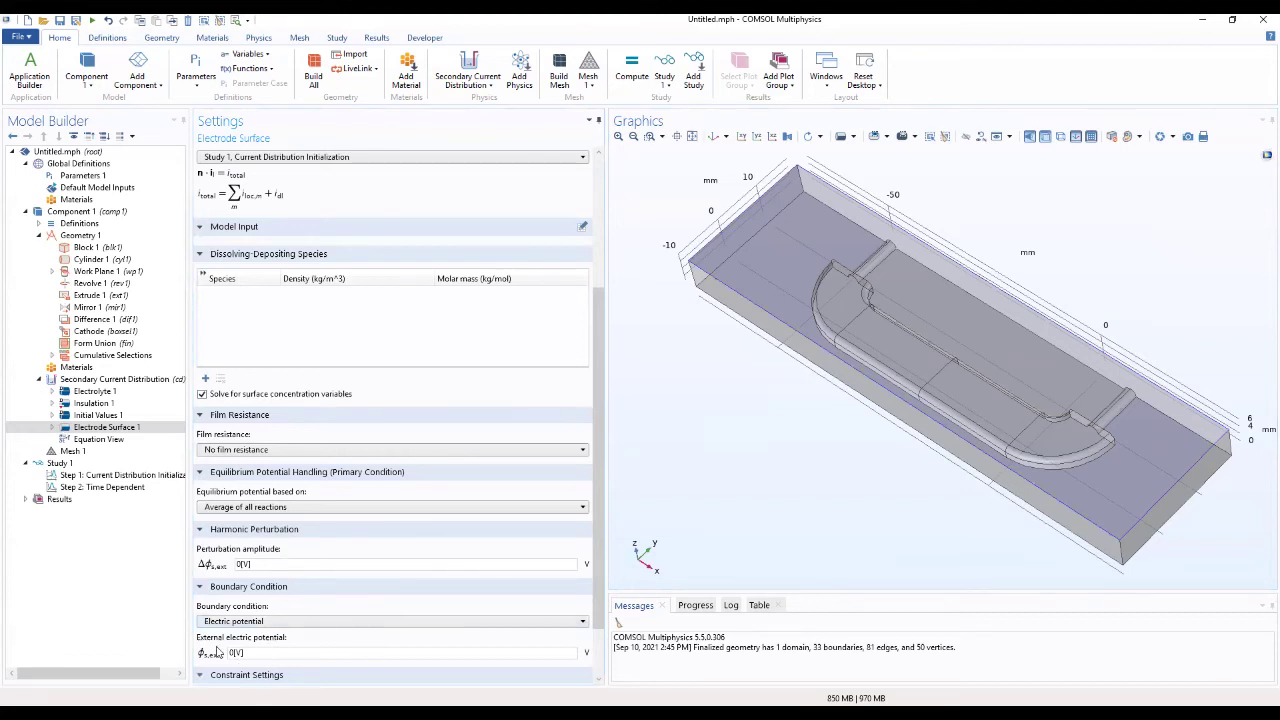
left_click(281, 623)
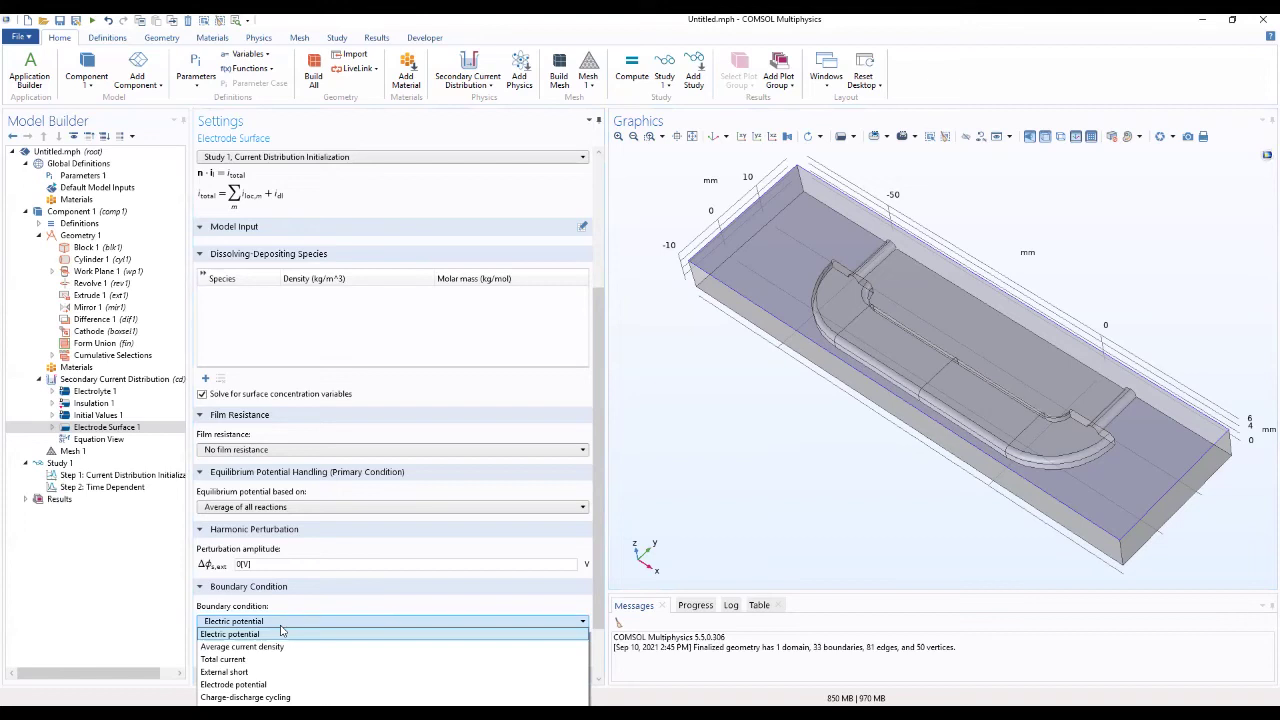
left_click(282, 633)
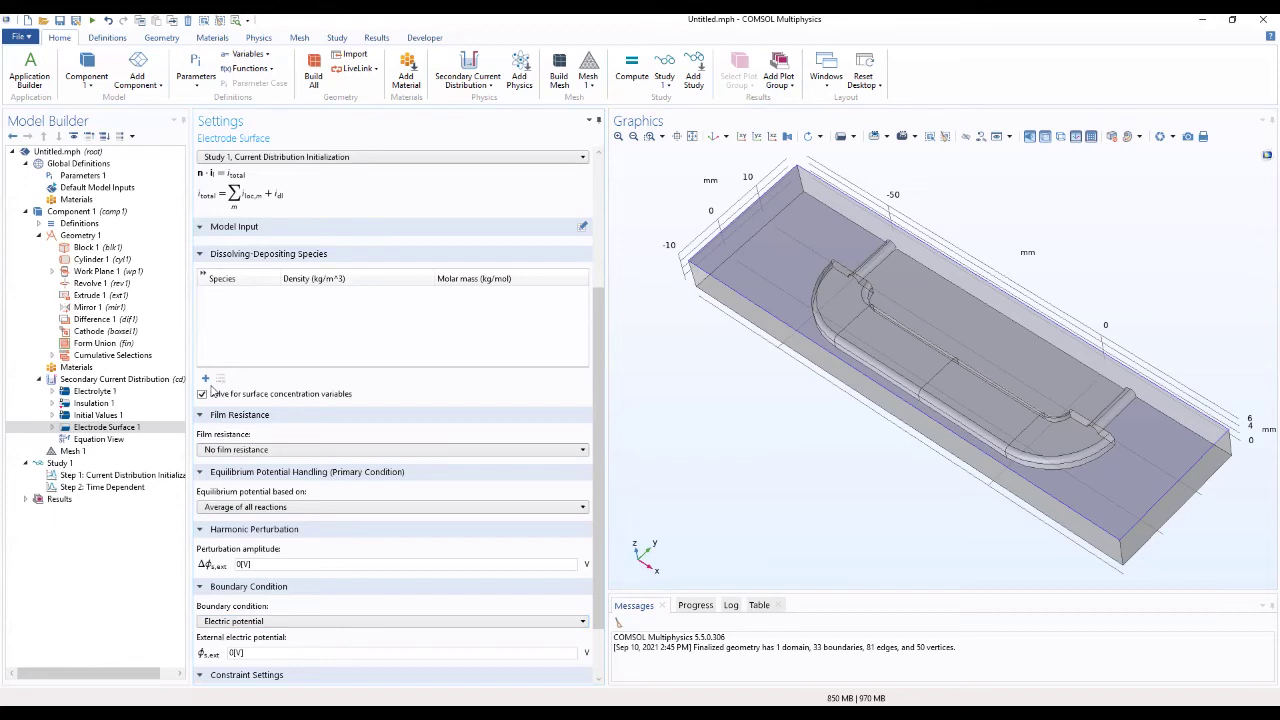
Add a dissolving-depositing species to Electrode Surface 1 and look over the node's remaining settings and equations
left_click(205, 378)
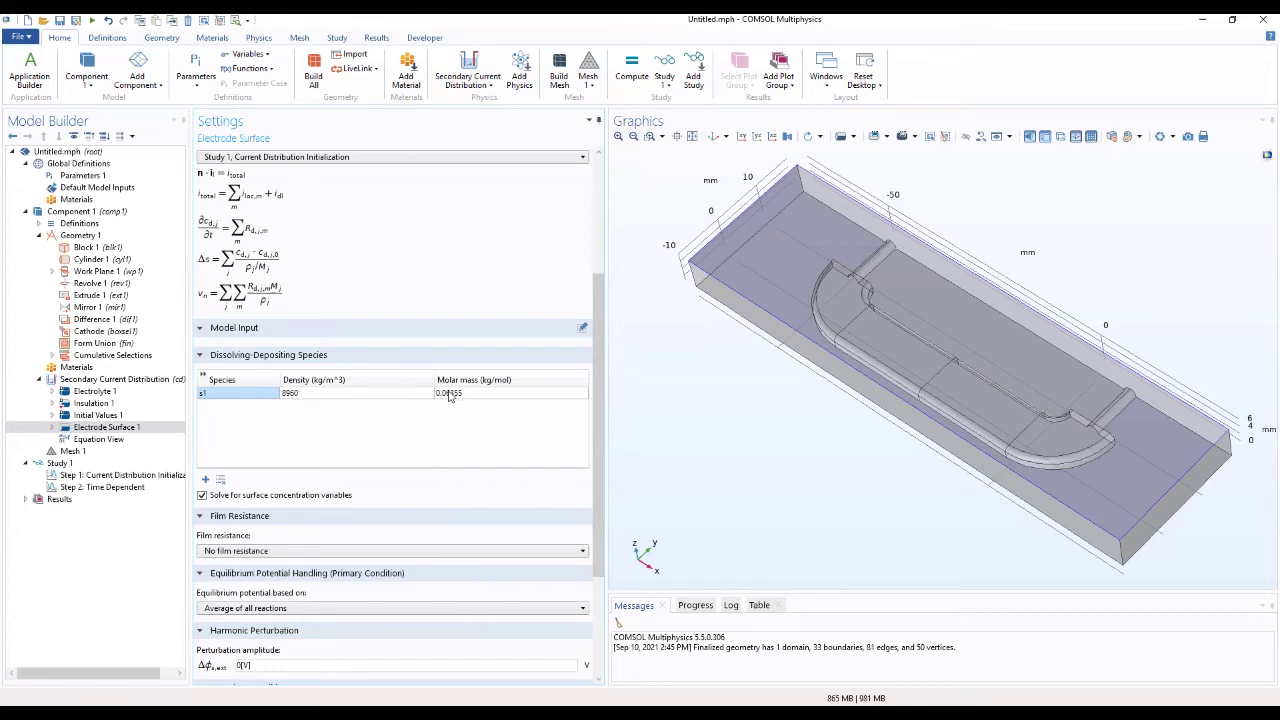
mouse_move(603, 441)
left_mouse_down()
mouse_move(600, 477)
mouse_move(594, 456)
left_mouse_up()
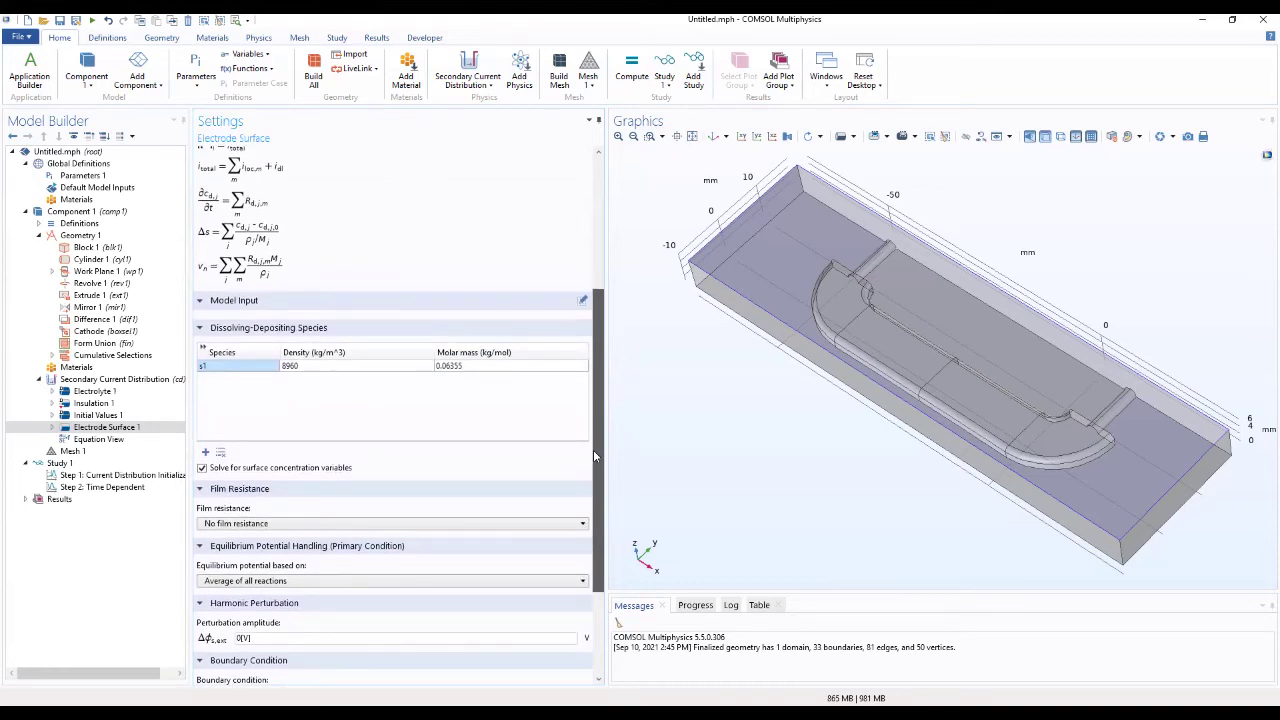
left_click_drag(593, 456, 589, 551)
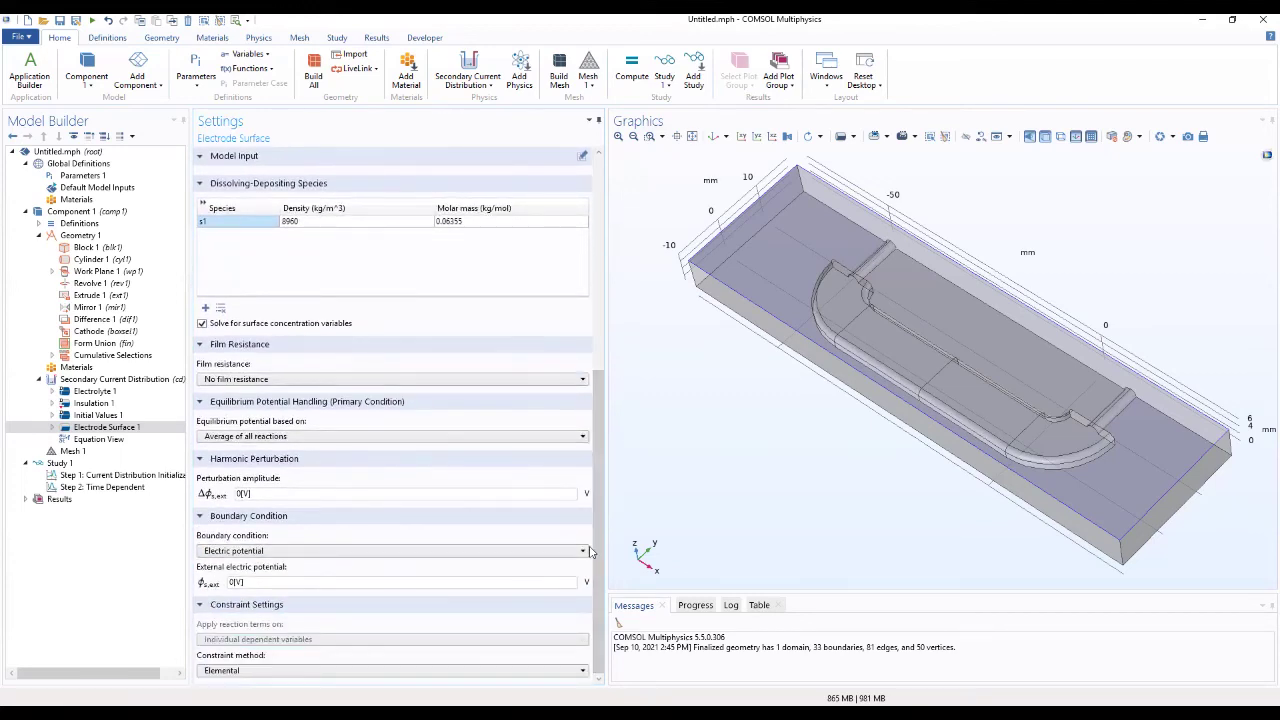
scroll(380, 460, "up", 7)
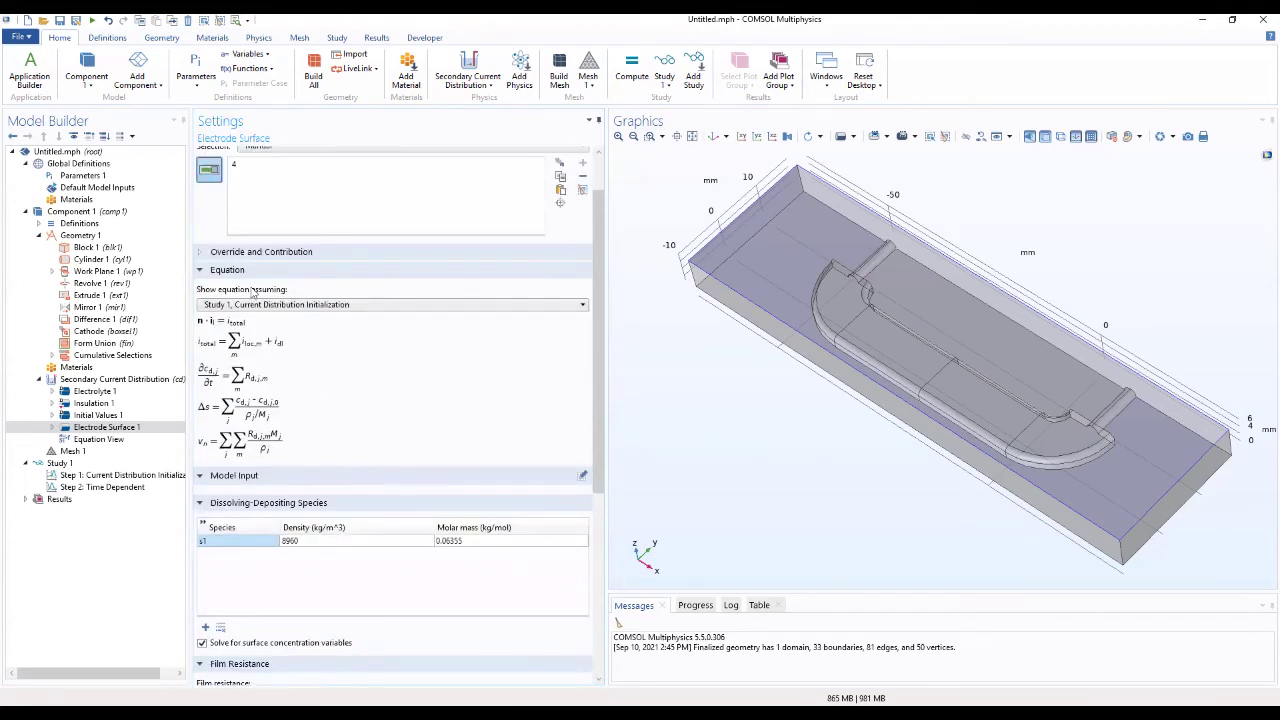
left_click(218, 255)
left_click(220, 253)
left_click_drag(685, 384, 876, 391)
mouse_move(913, 245)
left_mouse_down()
mouse_move(763, 366)
mouse_move(921, 268)
mouse_move(820, 306)
mouse_move(777, 251)
mouse_move(906, 241)
left_mouse_up()
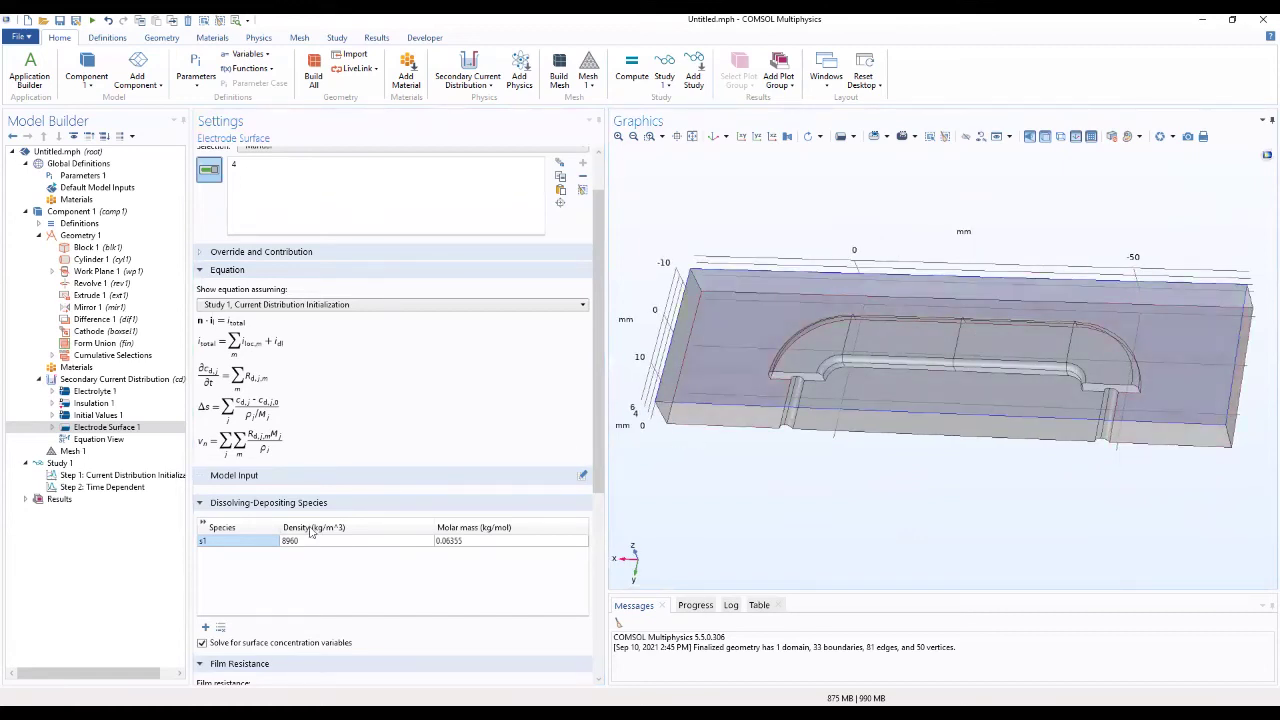
Name the dissolving-depositing species Ni and set its density to rho_Ni and its molar mass to M_Ni
double_click(225, 543)
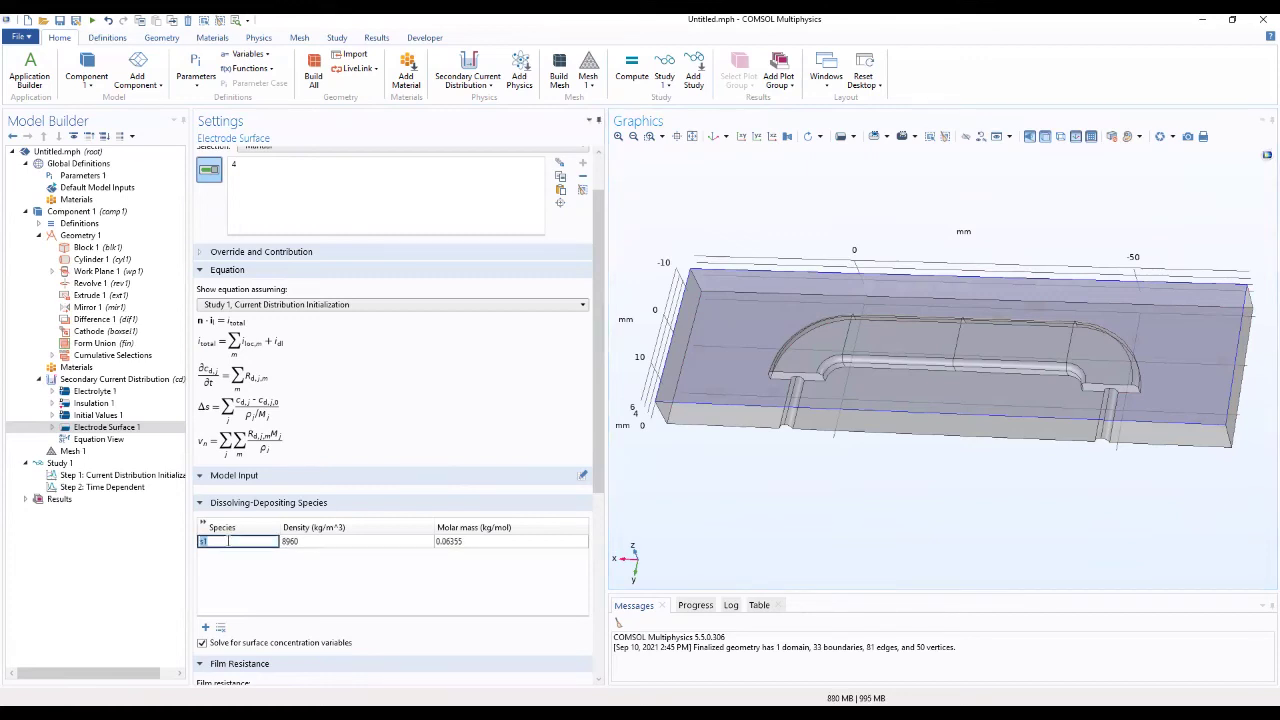
left_click_drag(247, 540, 278, 567)
type("Ni")
left_click(356, 540)
type("rgi")
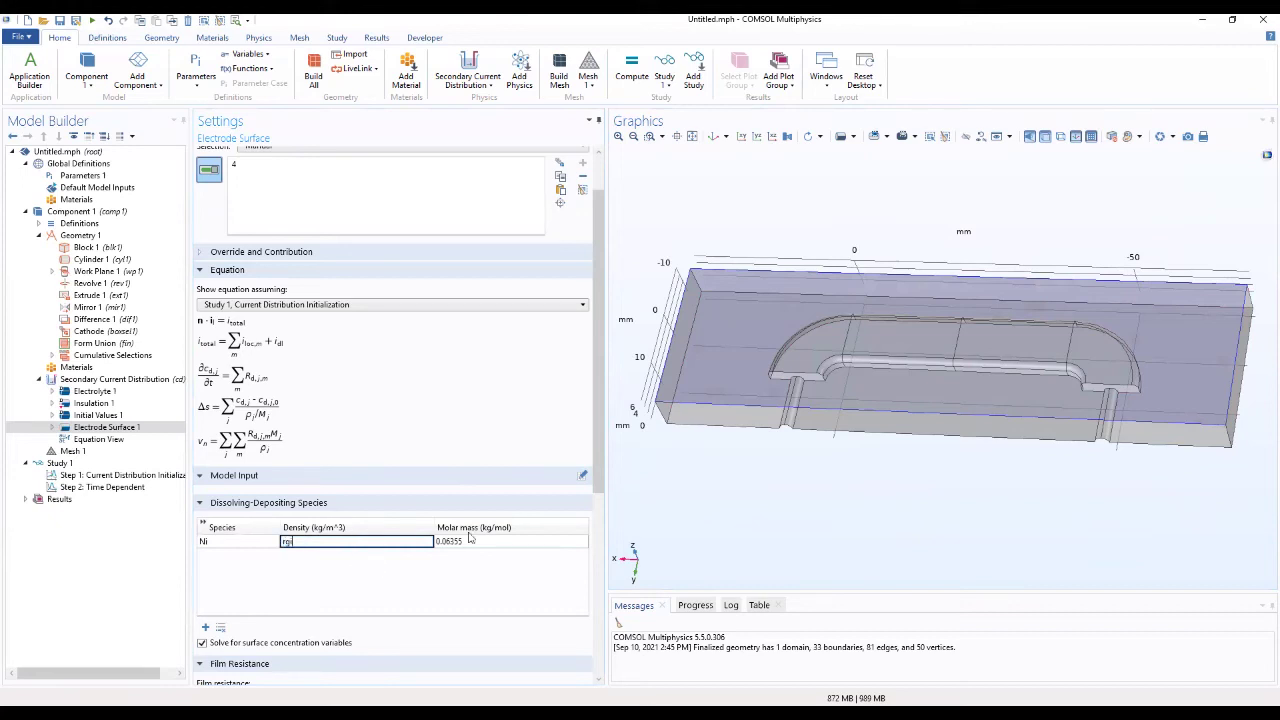
key("BackSpace")
key("BackSpace")
type("ho_Ni")
left_click(548, 540)
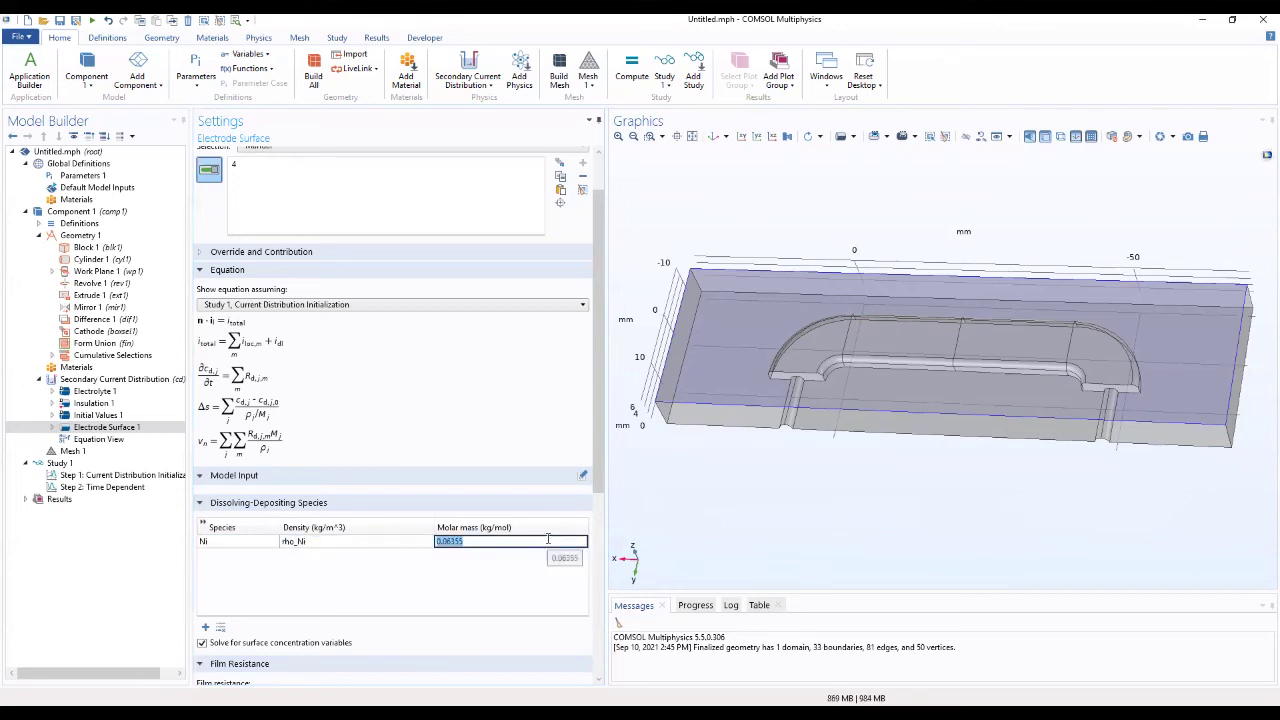
type("M_Ni")
left_click(396, 563)
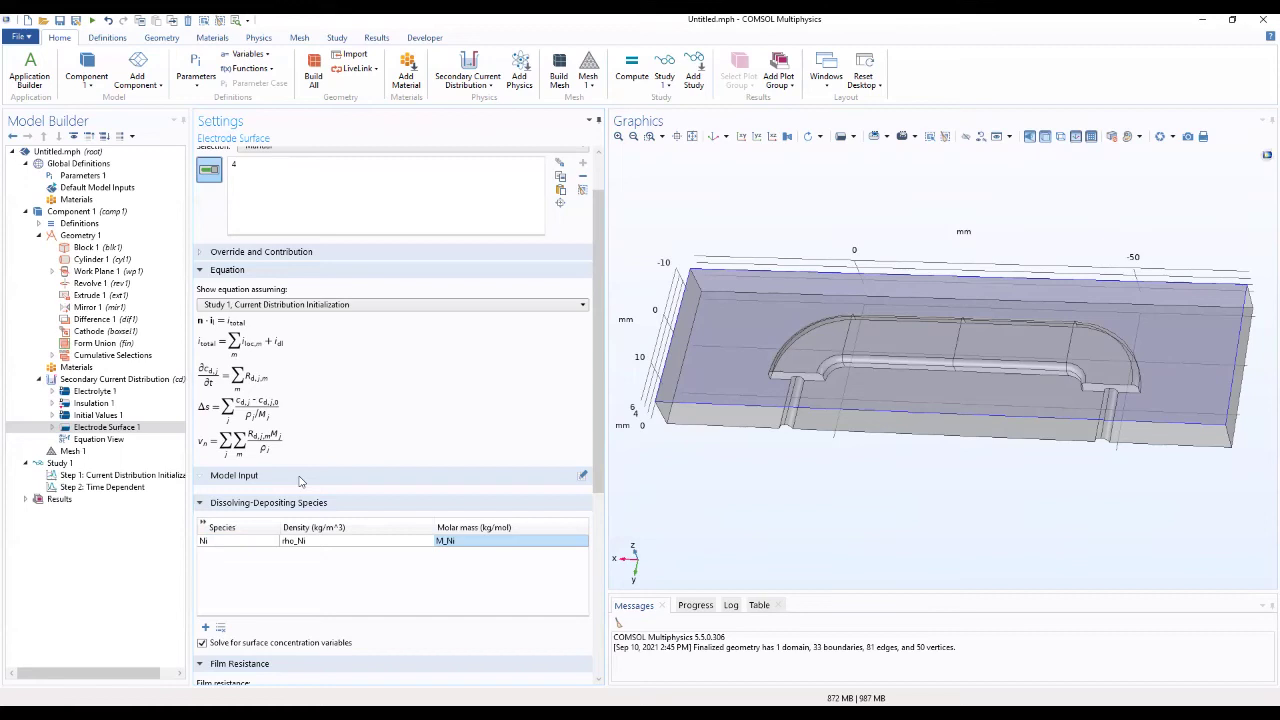
In the Electrode Reaction of Electrode Surface 1, set 2 participating electrons and a stoichiometric coefficient of 1 for Ni
left_click(100, 428)
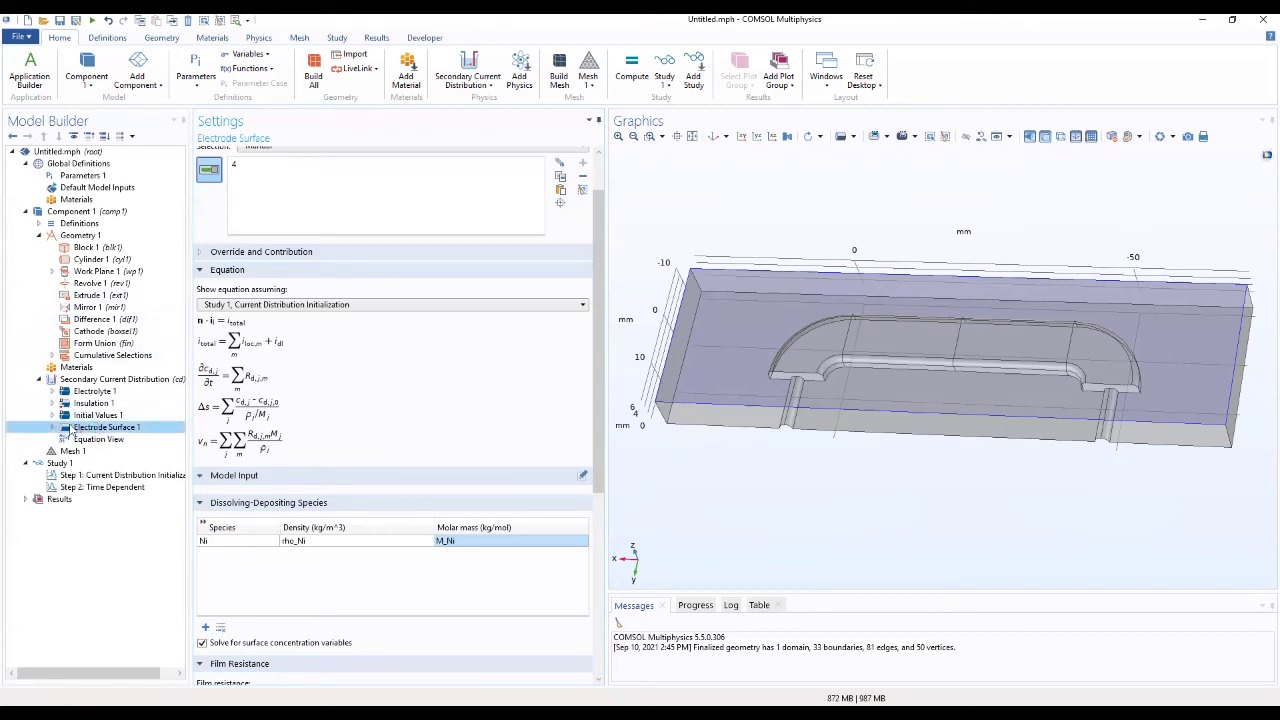
left_click(55, 427)
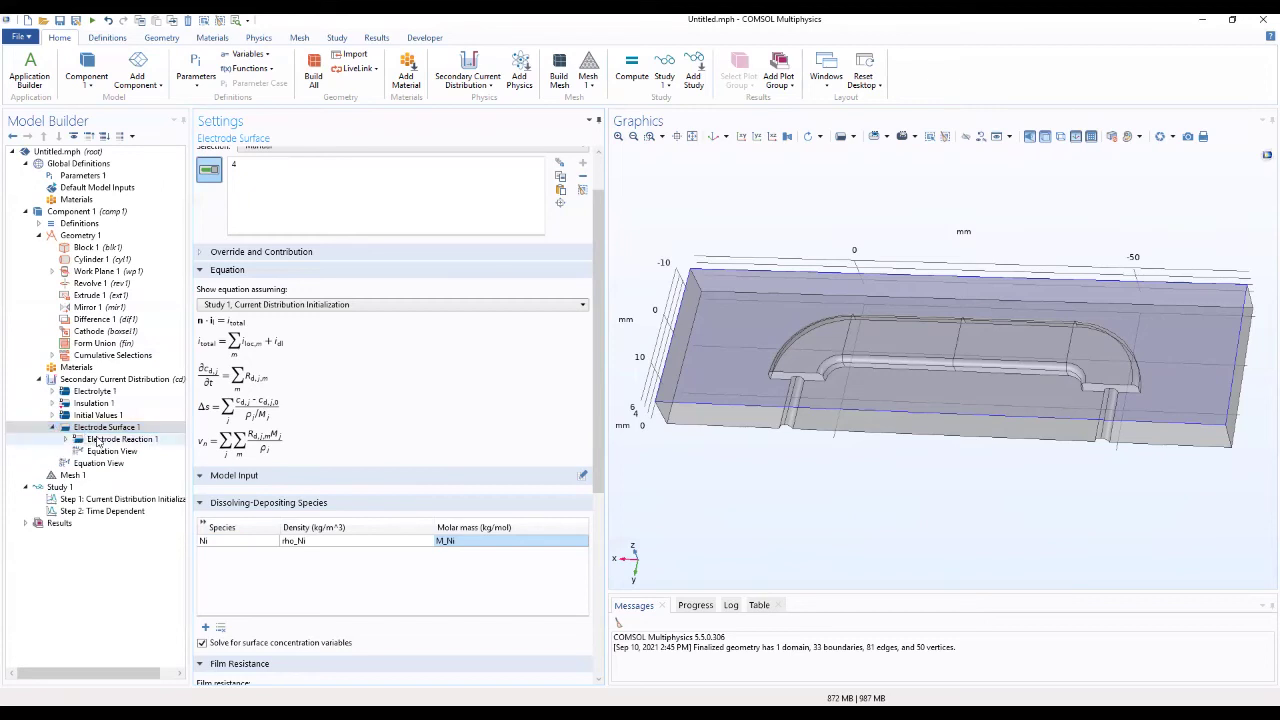
left_click(99, 441)
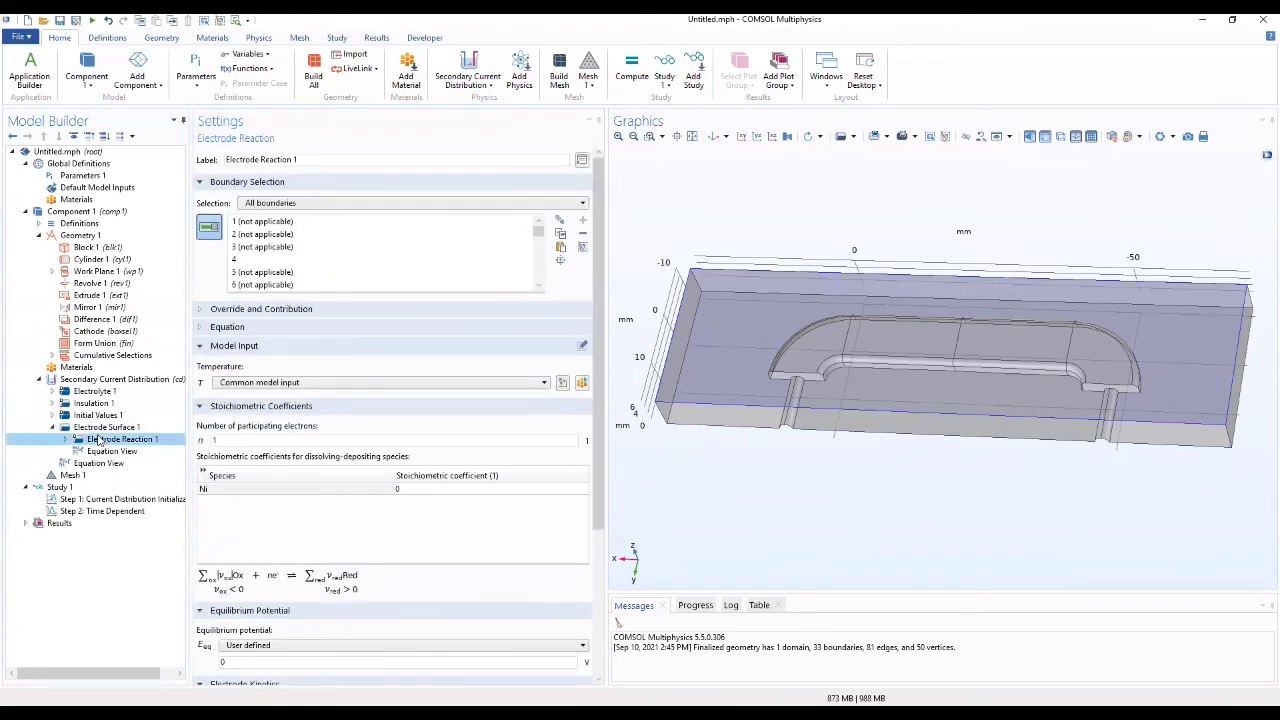
left_click_drag(600, 372, 587, 427)
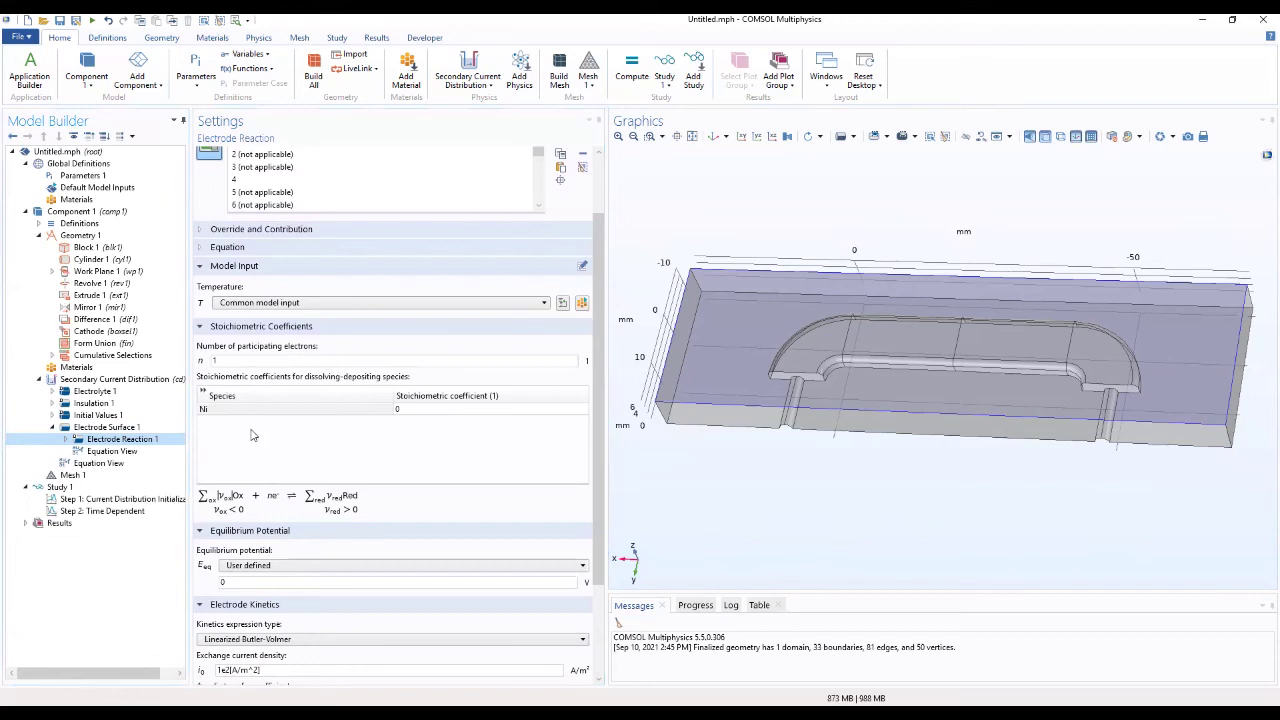
left_click(107, 443)
left_click_drag(222, 361, 196, 375)
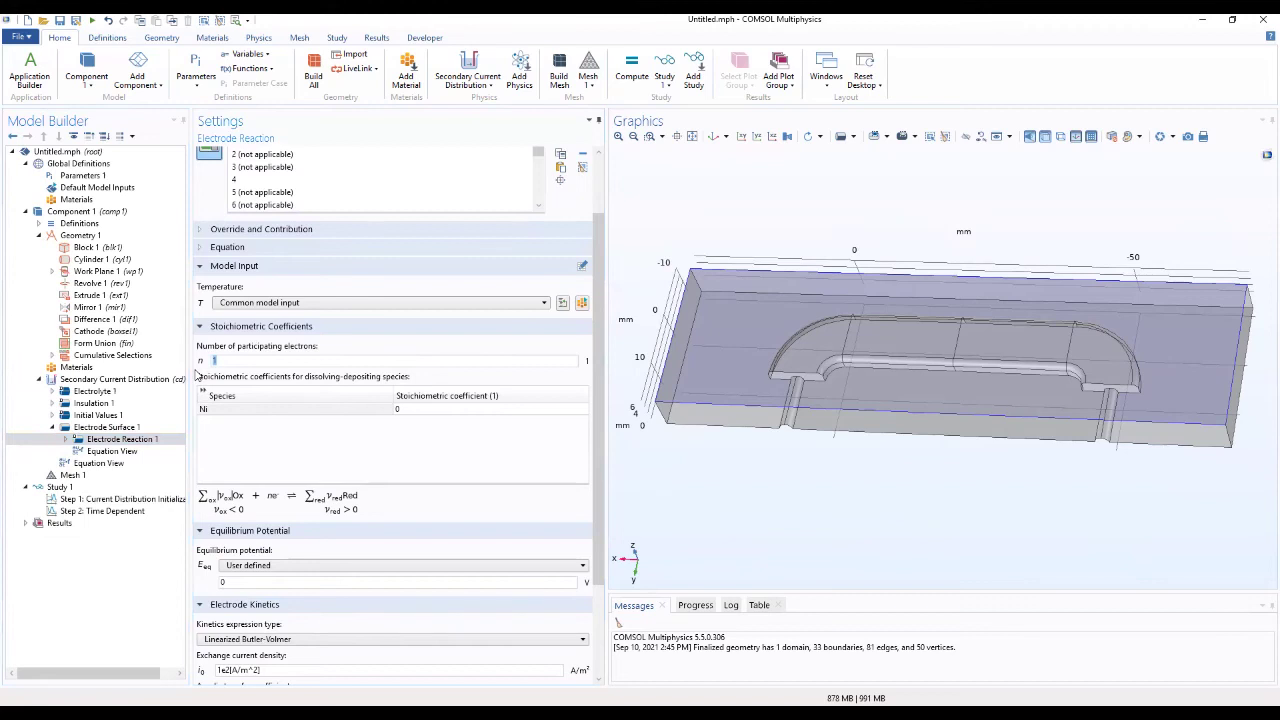
type("2")
left_click(425, 408)
type("1")
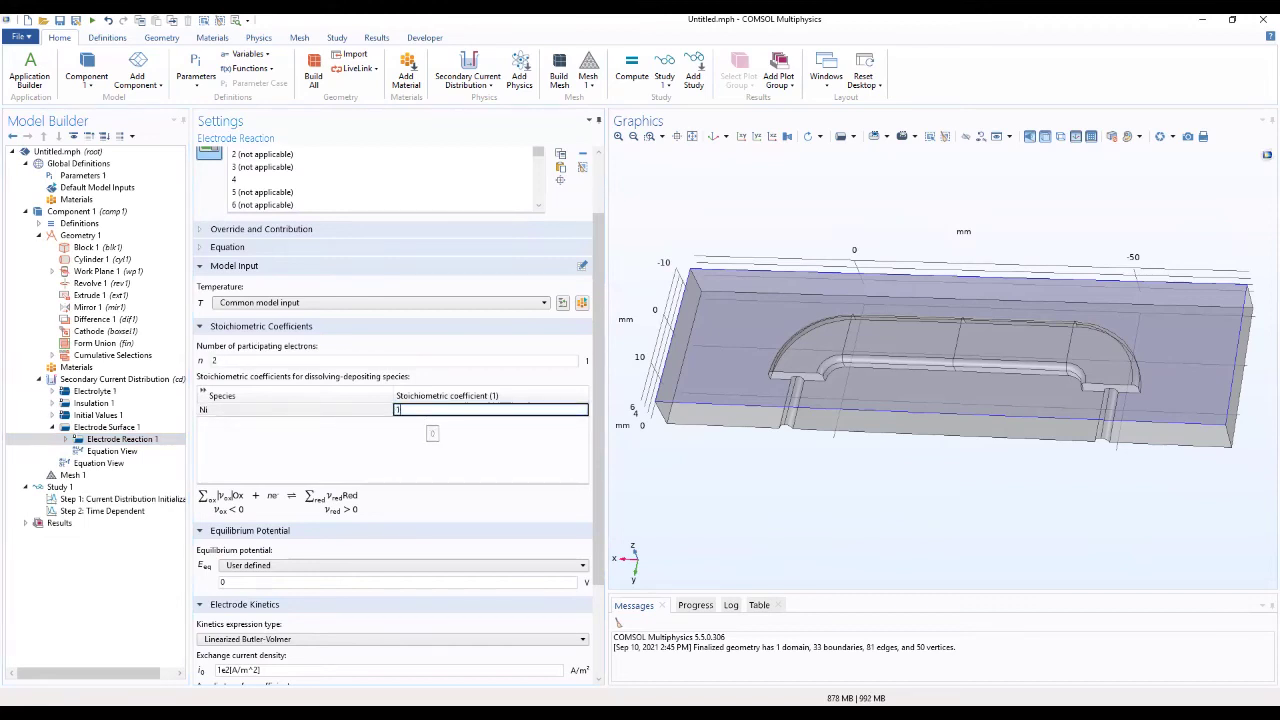
key("Return")
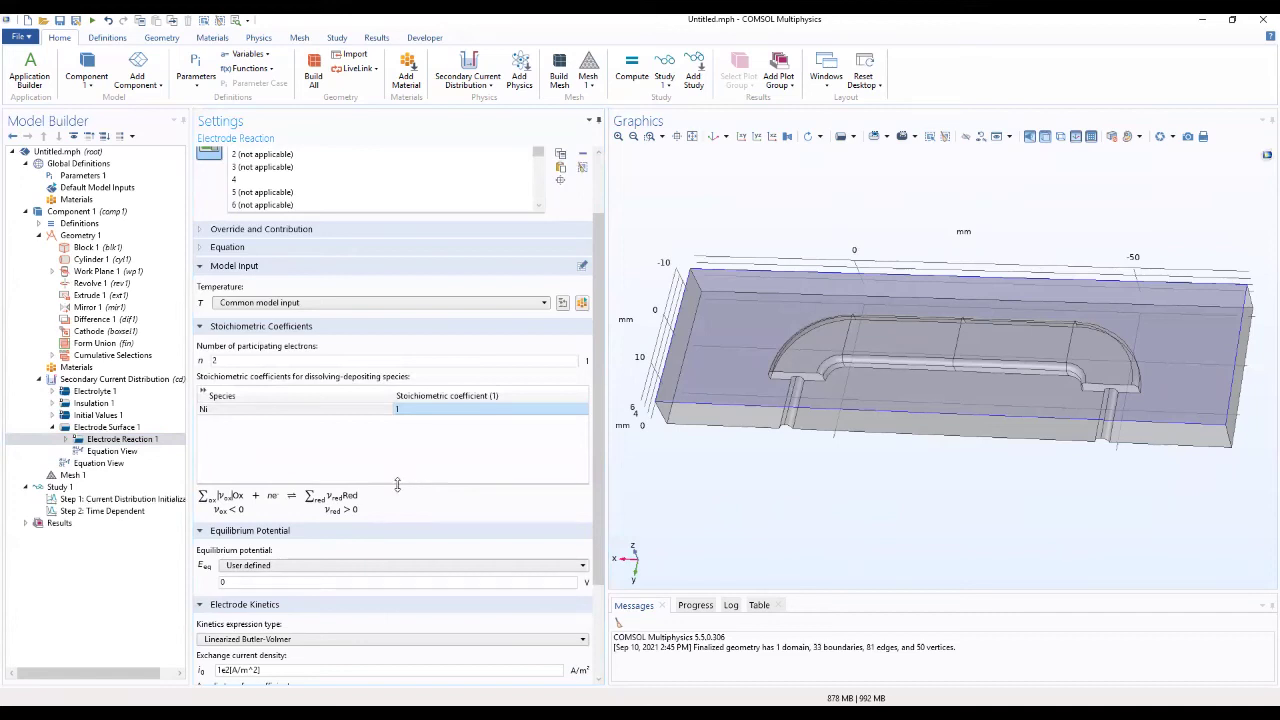
Set the user-defined equilibrium potential of the electrode reaction to Eeq_Ni
scroll(395, 500, "down", 2)
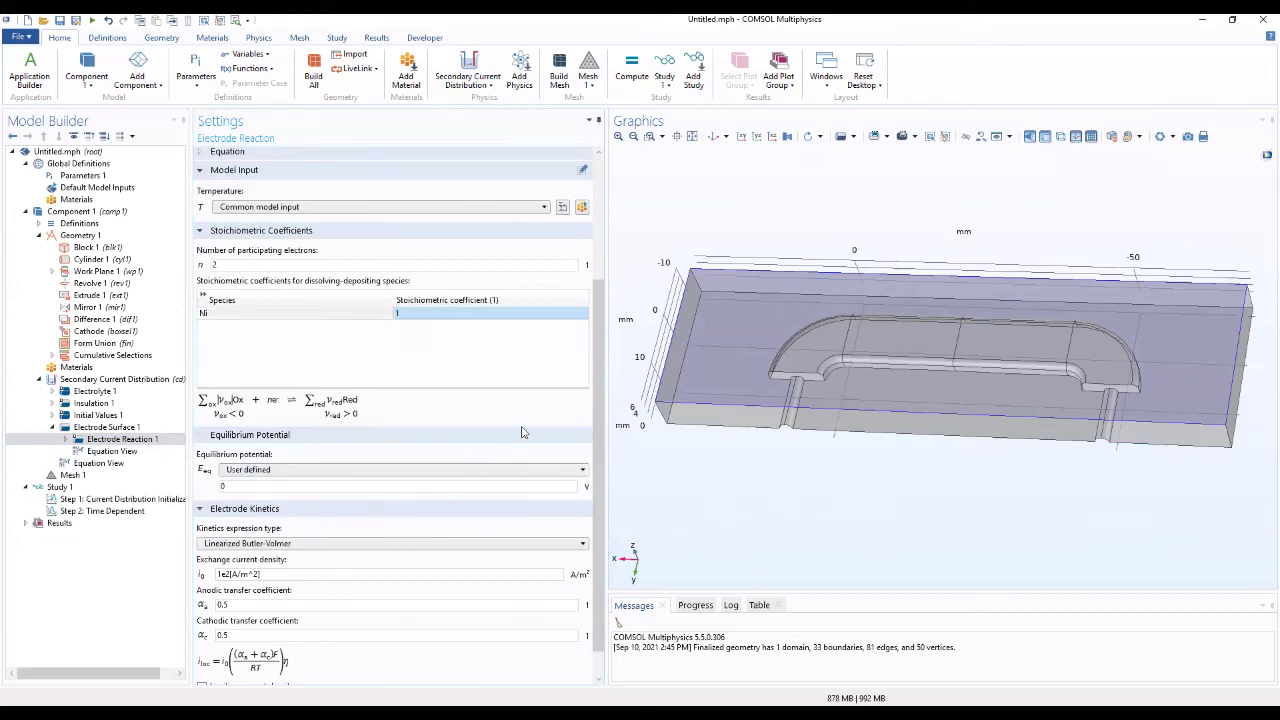
scroll(598, 430, "down", 1)
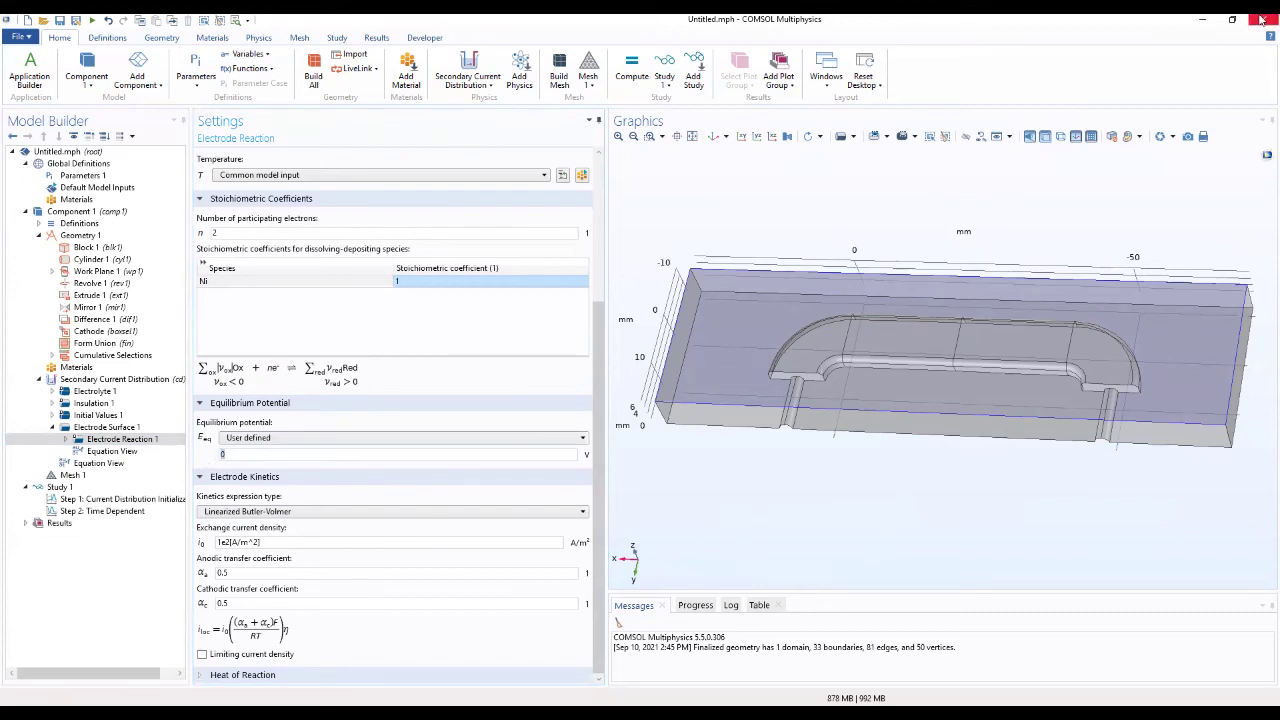
type("Eeq_Ni")
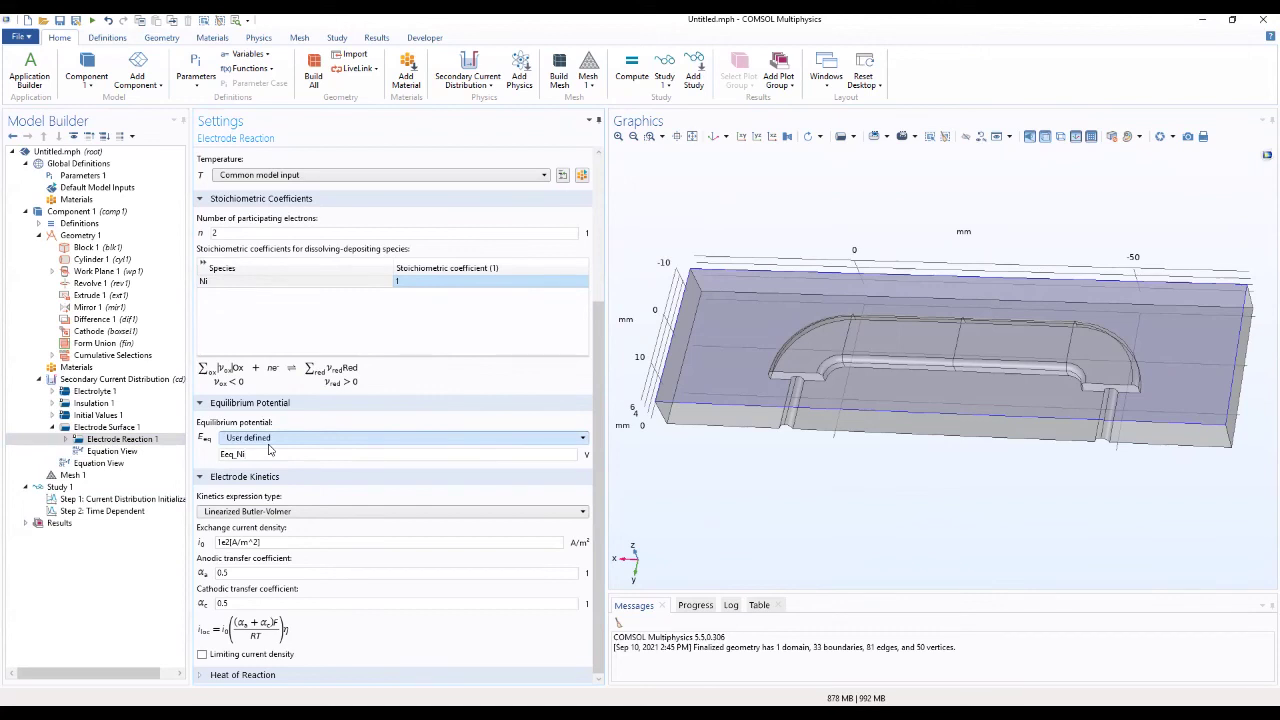
Set the electrode kinetics to Butler-Volmer with an exchange current density of i0_Ni
left_click(295, 515)
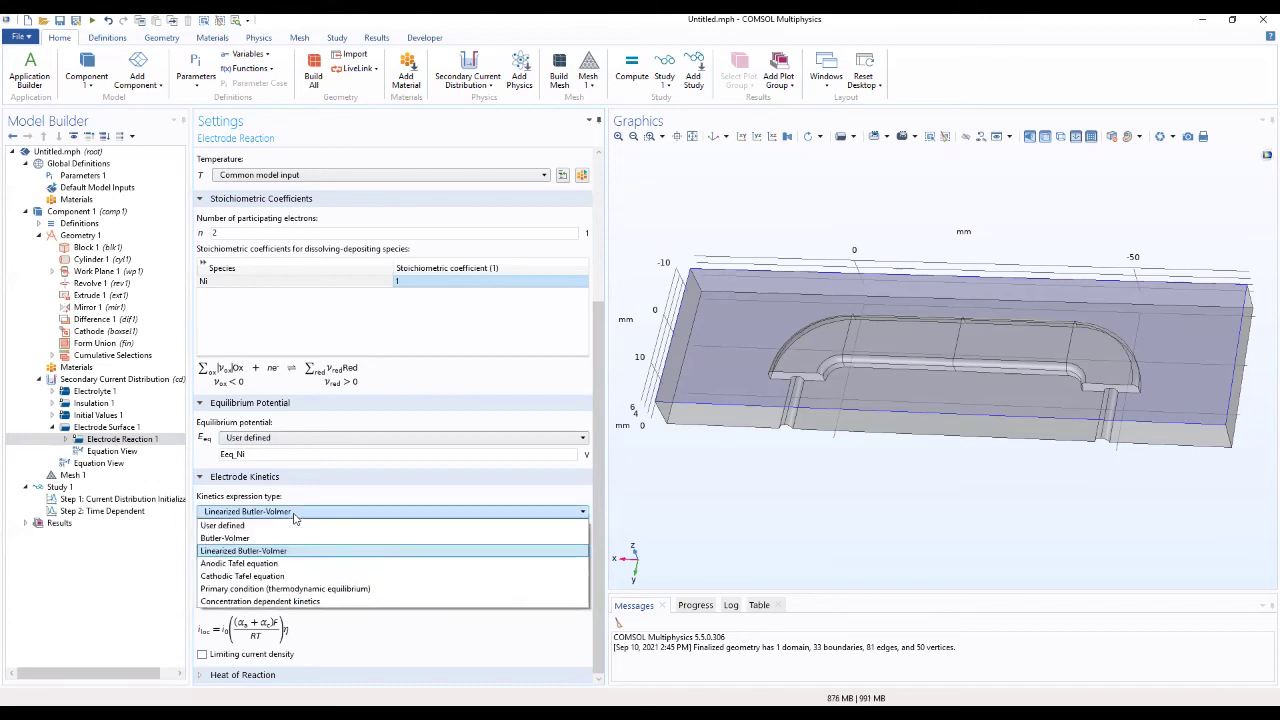
left_click(276, 539)
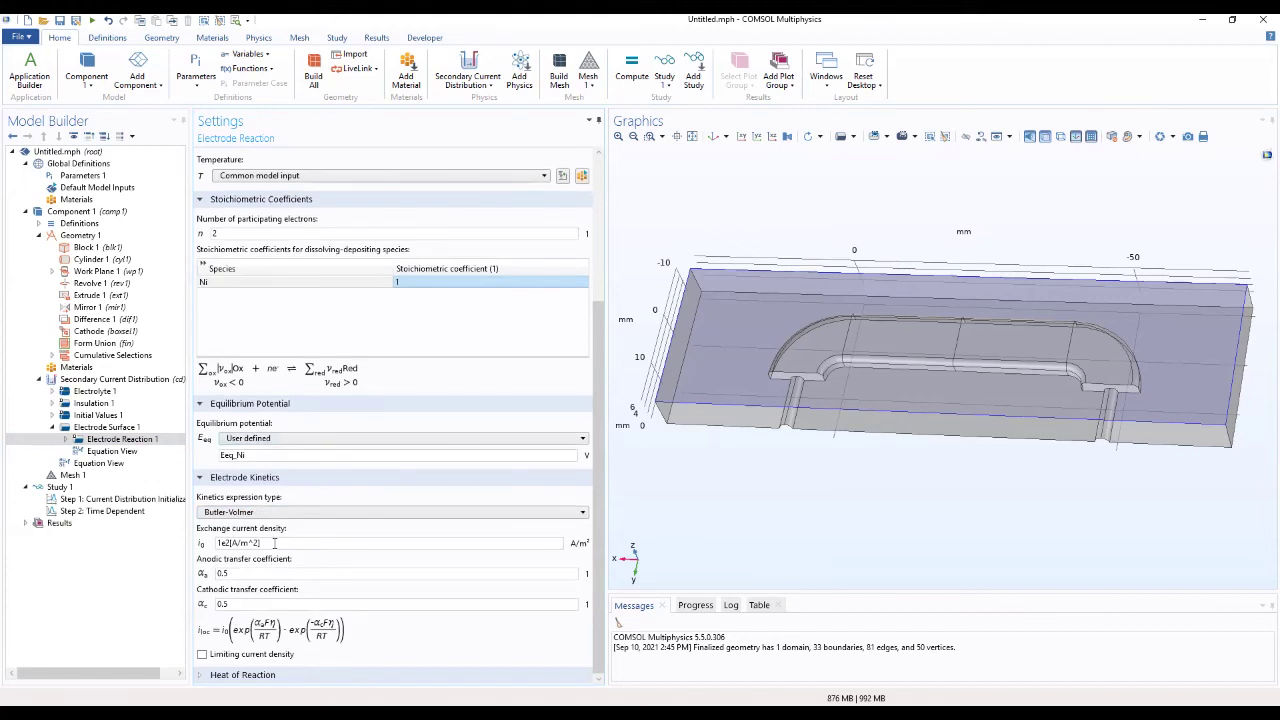
left_click_drag(274, 543, 155, 552)
key("BackSpace")
type("i0_Ni")
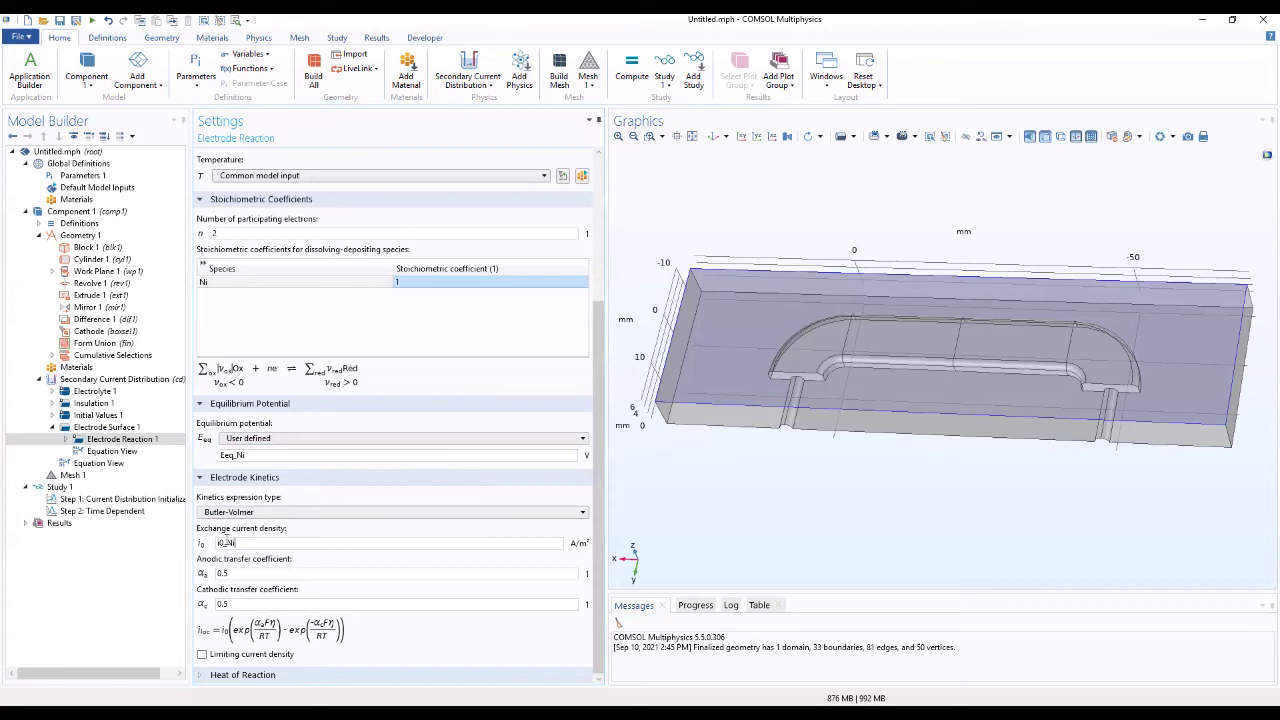
Duplicate Electrode Surface 1 with its electrode reaction and assign the copy to the Cathode boundary selection
left_click(104, 428)
right_click(103, 431)
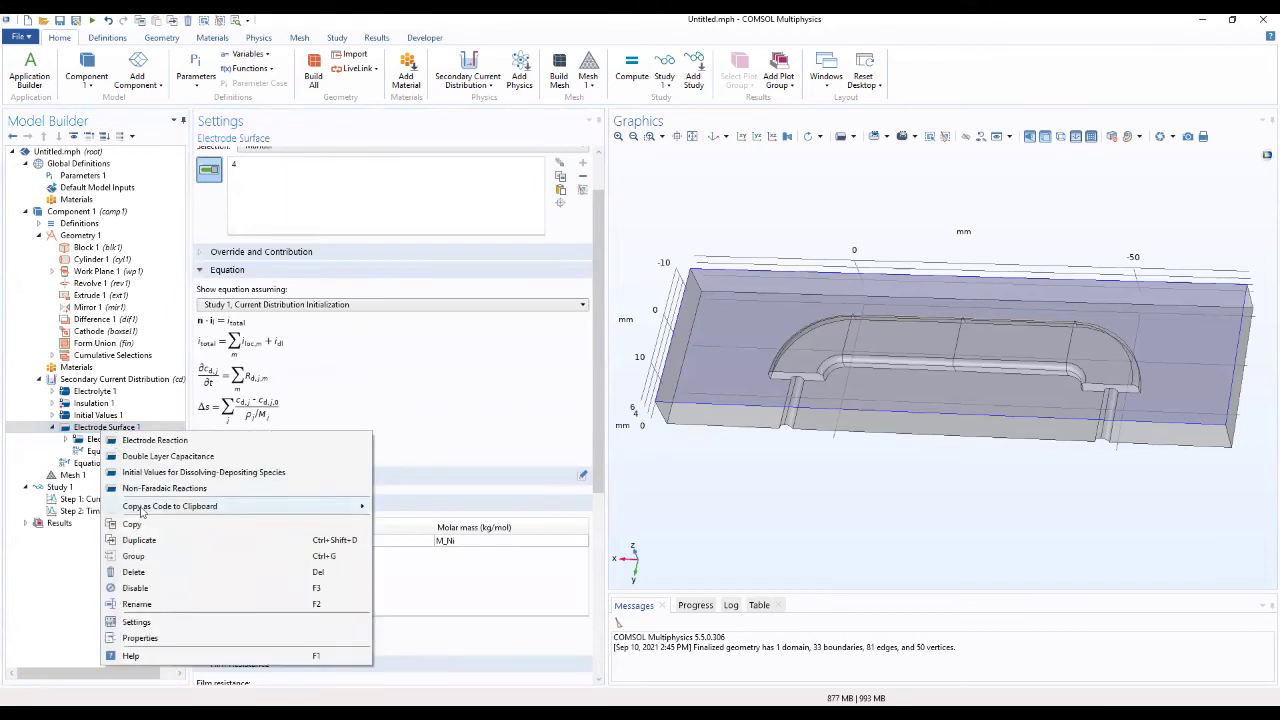
key("ctrl+shift+d")
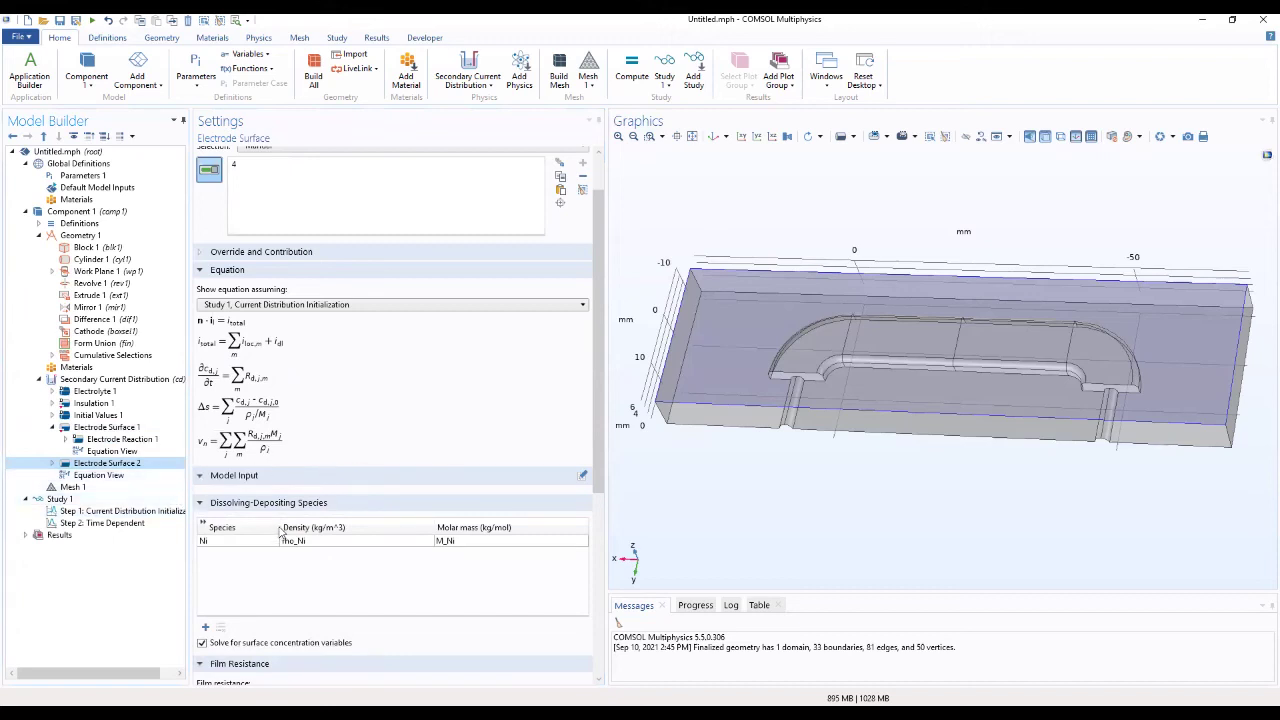
left_click(52, 464)
left_click(120, 475)
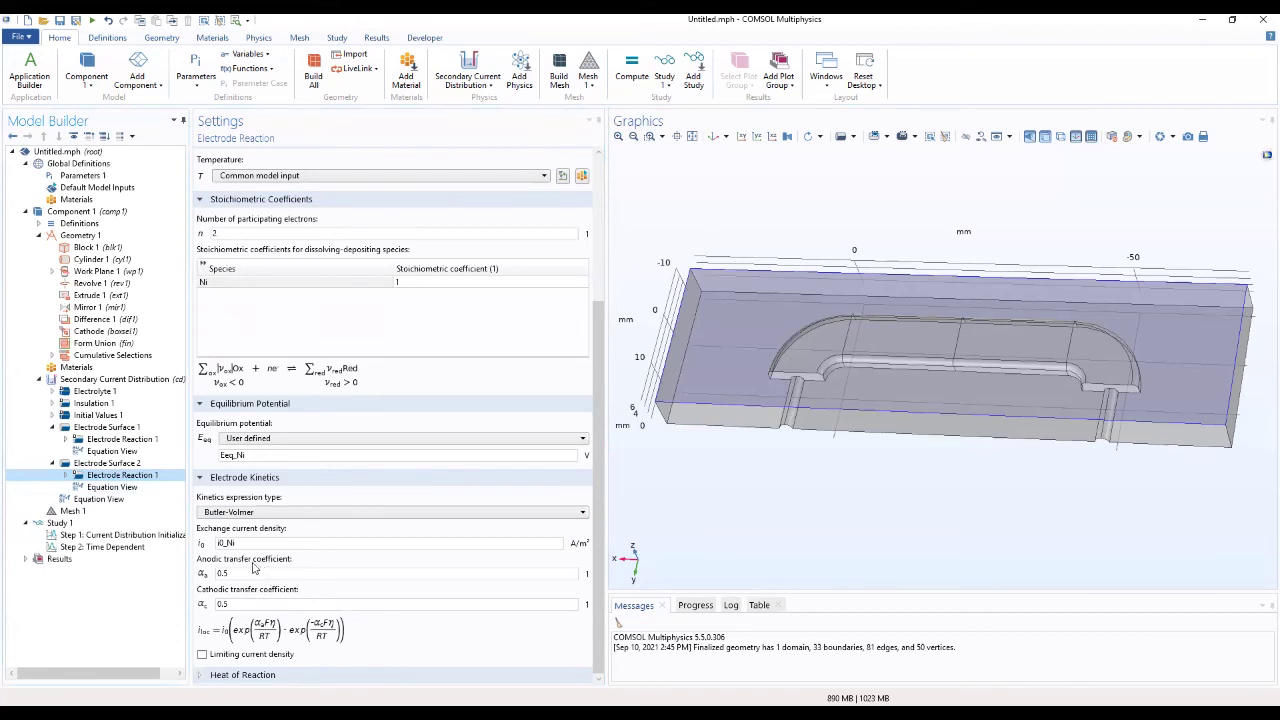
left_click(103, 463)
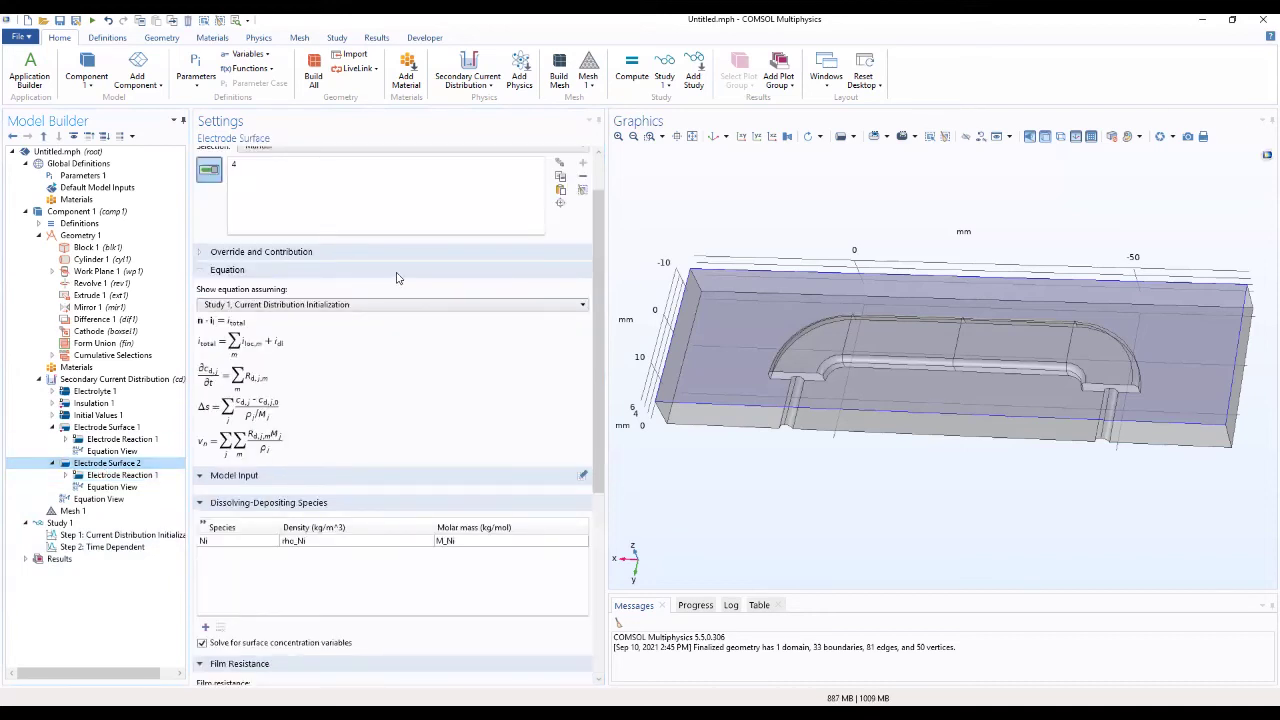
left_click(357, 203)
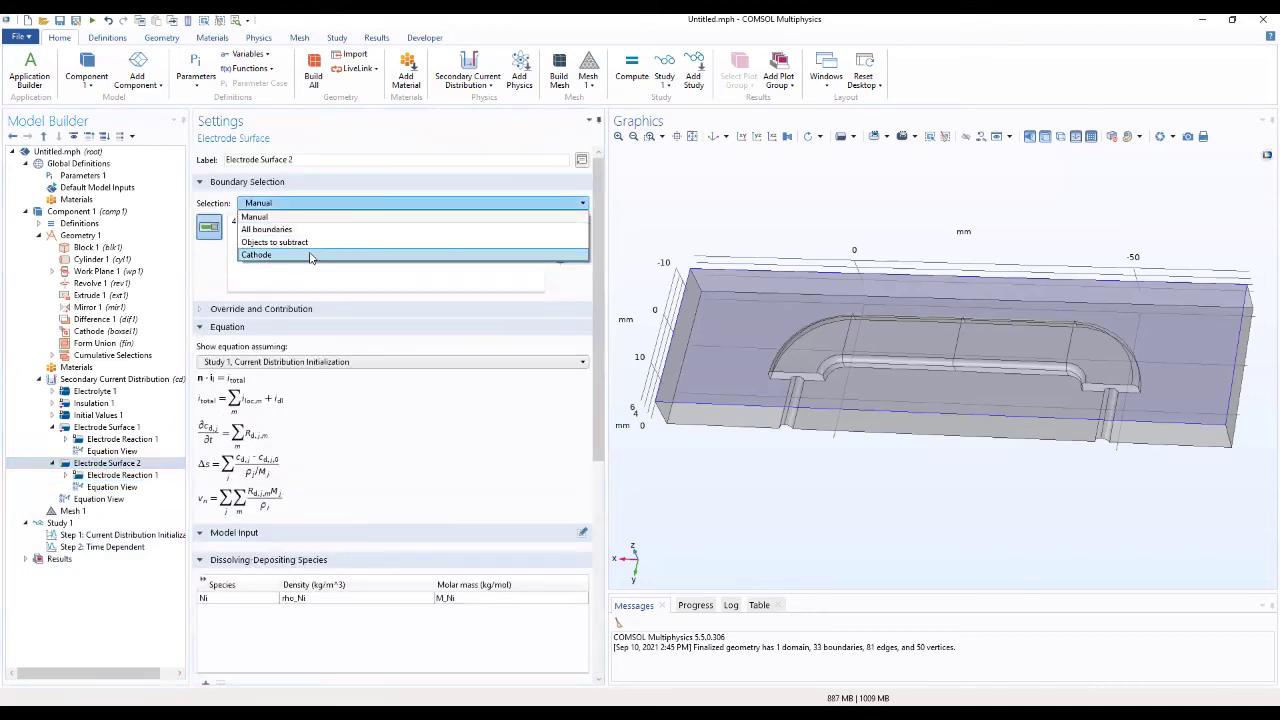
left_click(315, 257)
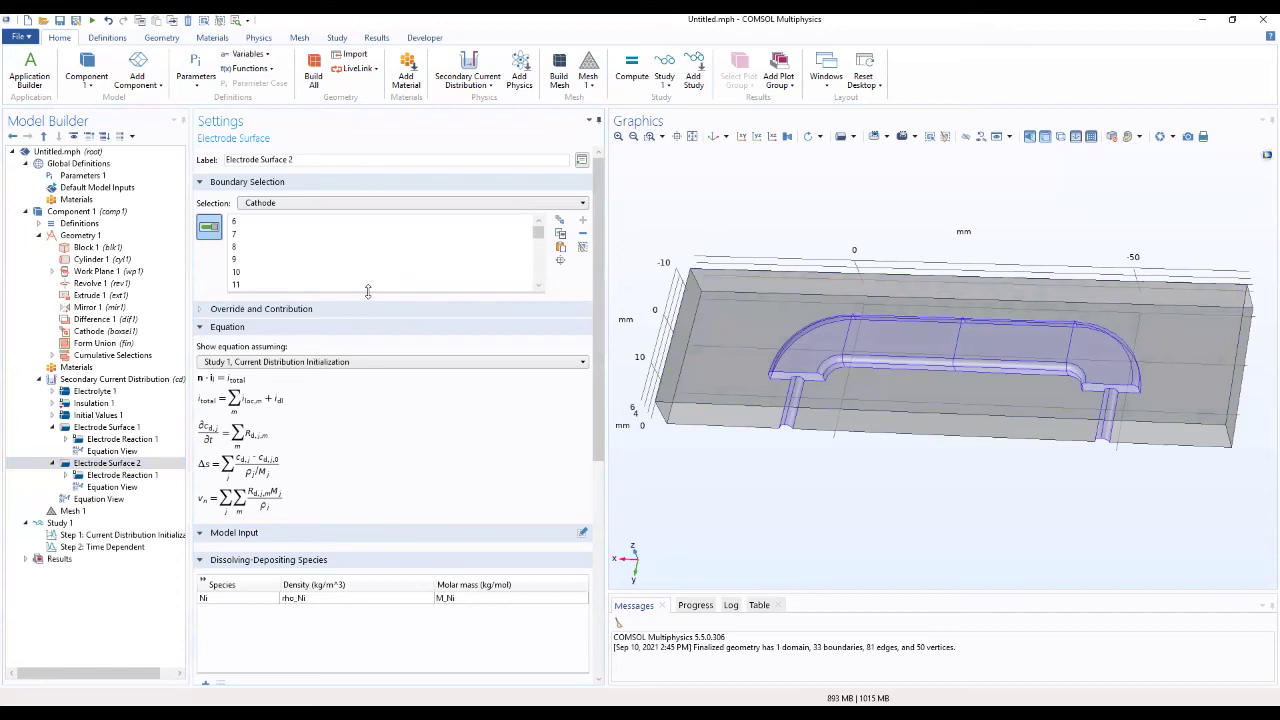
Change the boundary condition of Electrode Surface 2 to Average current density with the value Iavg
left_click(108, 465)
scroll(573, 488, "down", 6)
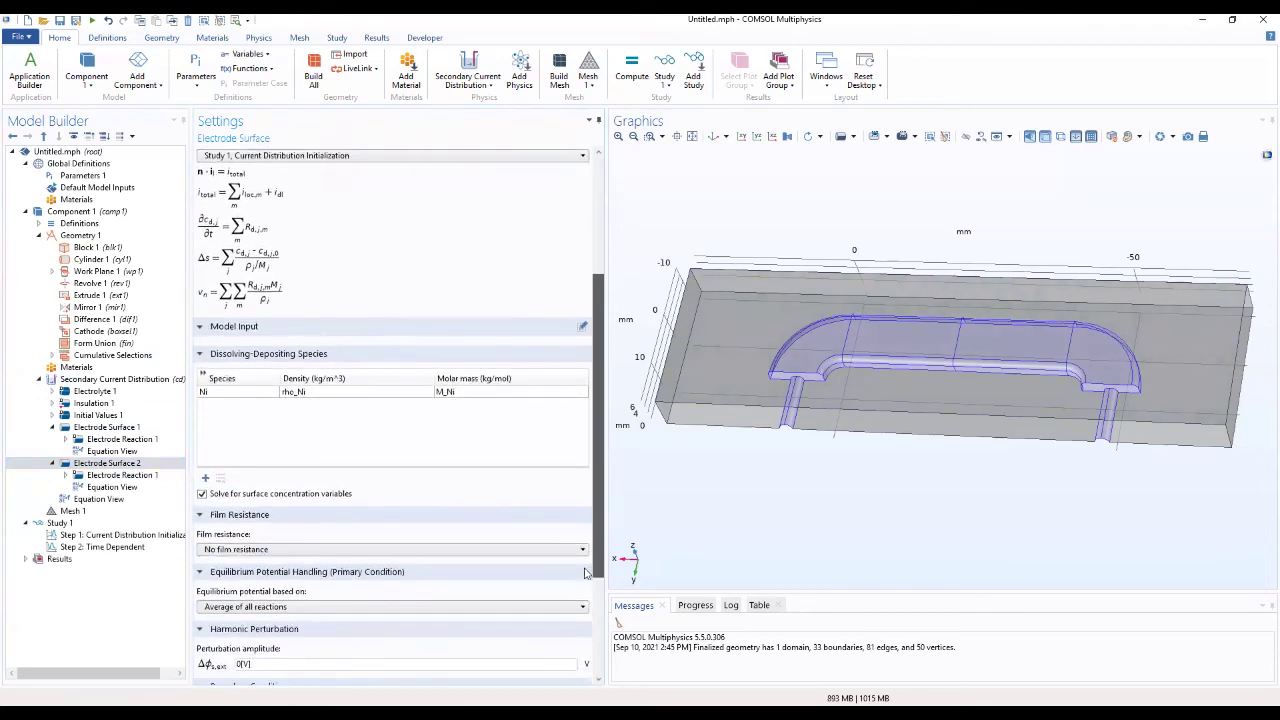
scroll(580, 630, "down", 2)
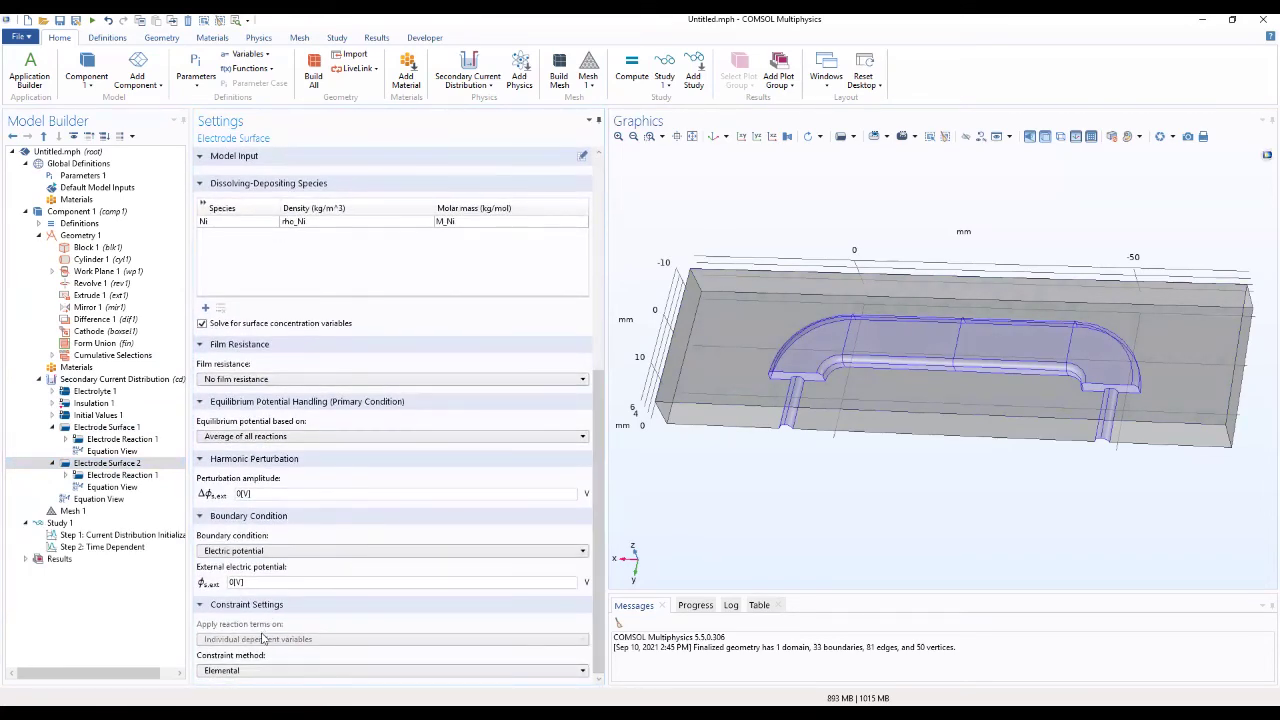
left_click(250, 553)
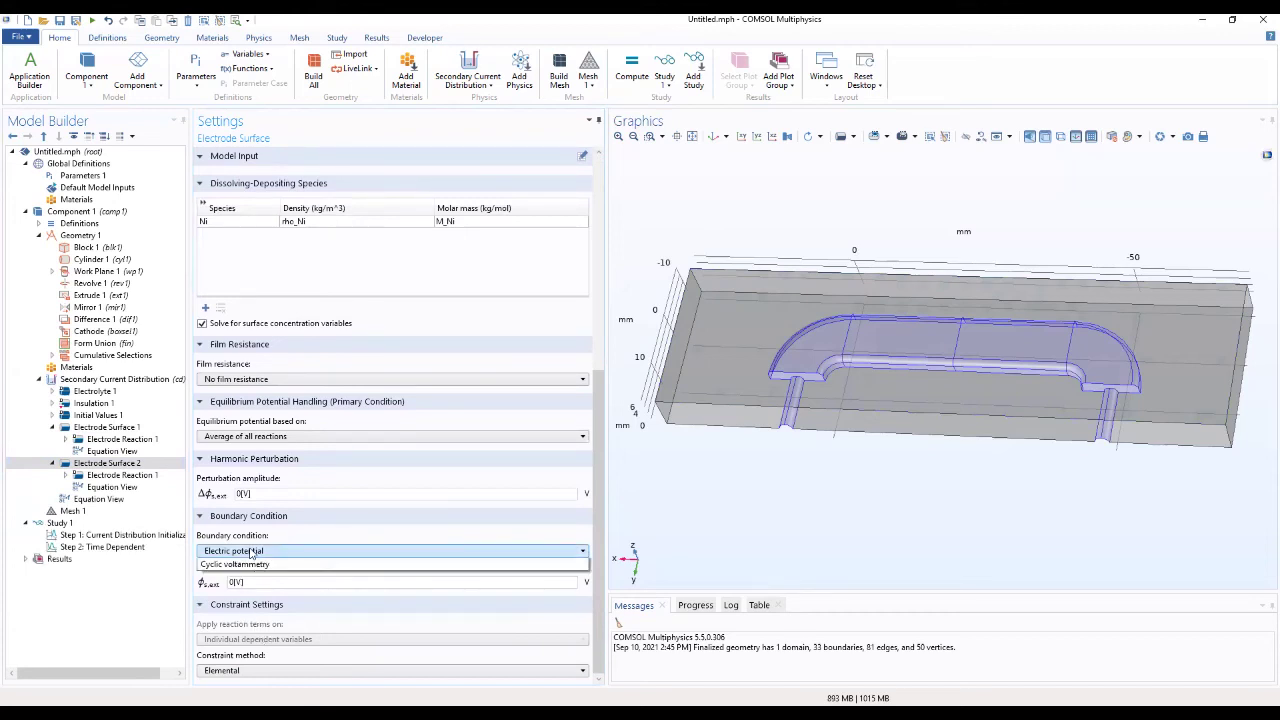
left_click(250, 578)
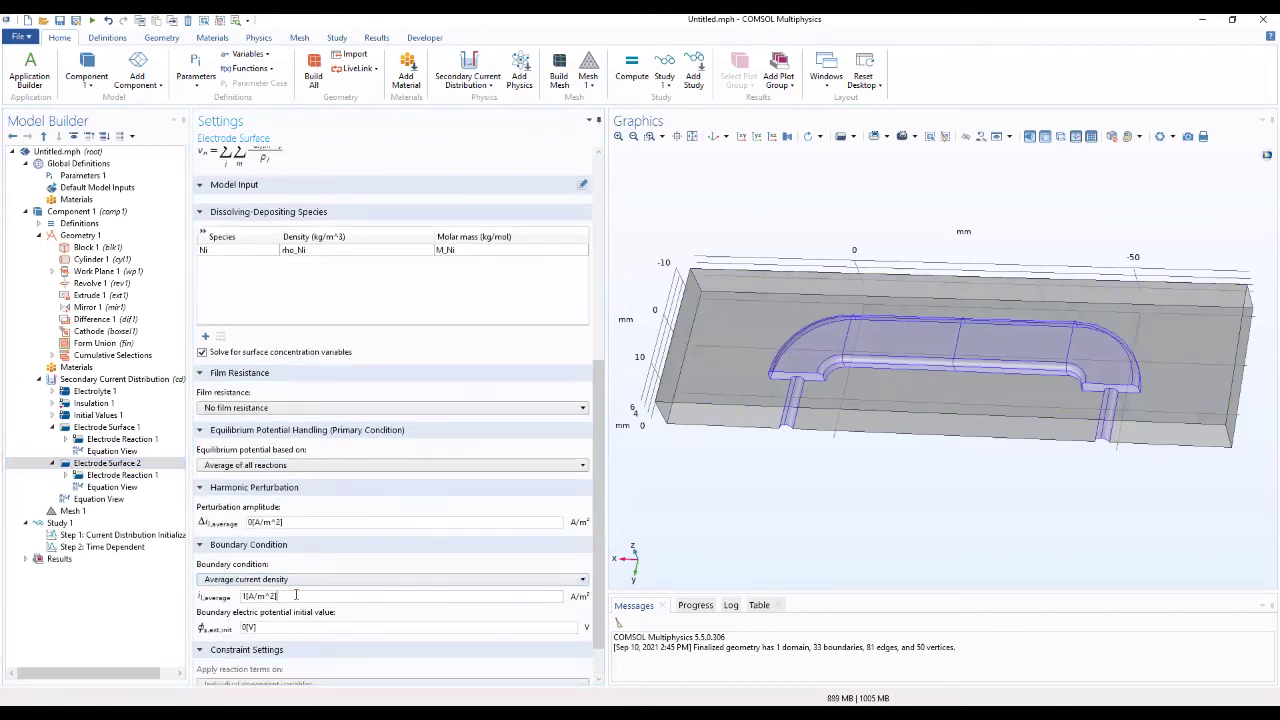
left_click_drag(296, 595, 234, 598)
key("BackSpace")
type("Iavg")
Check the stoichiometric coefficients, equilibrium potential and kinetics of the Electrode Reaction under Electrode Surface 2
left_click(131, 476)
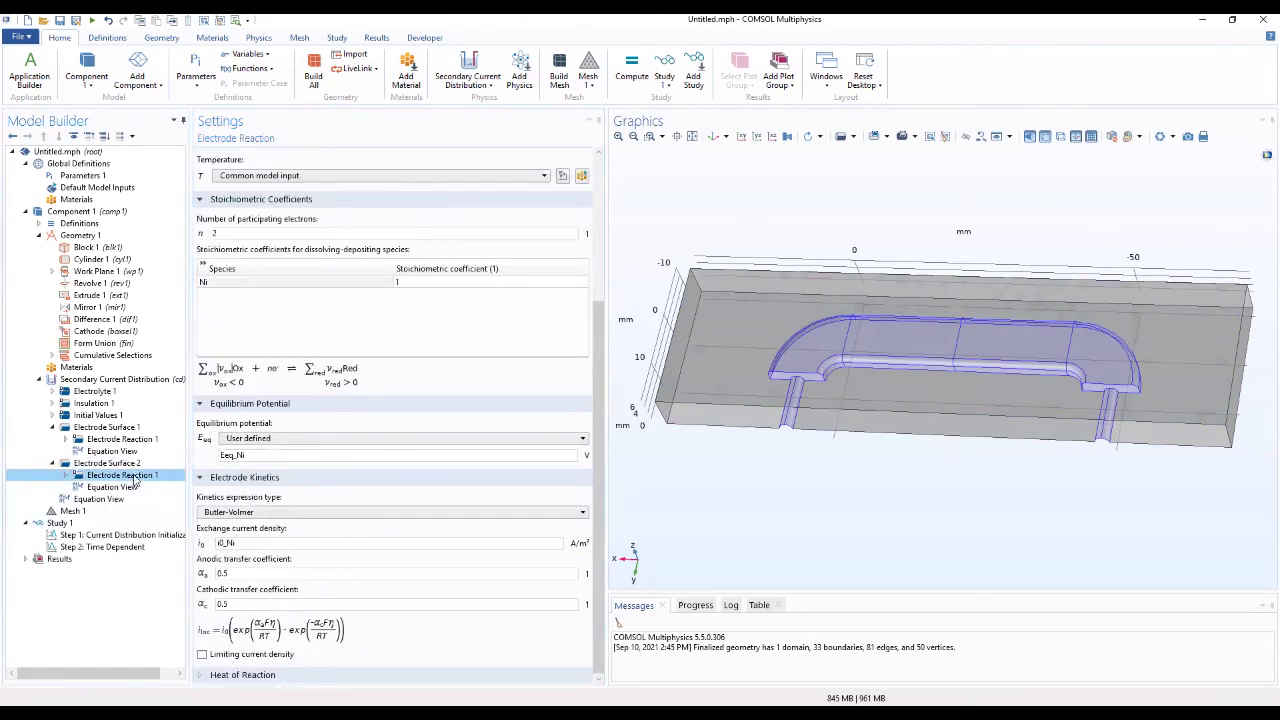
left_click(414, 286)
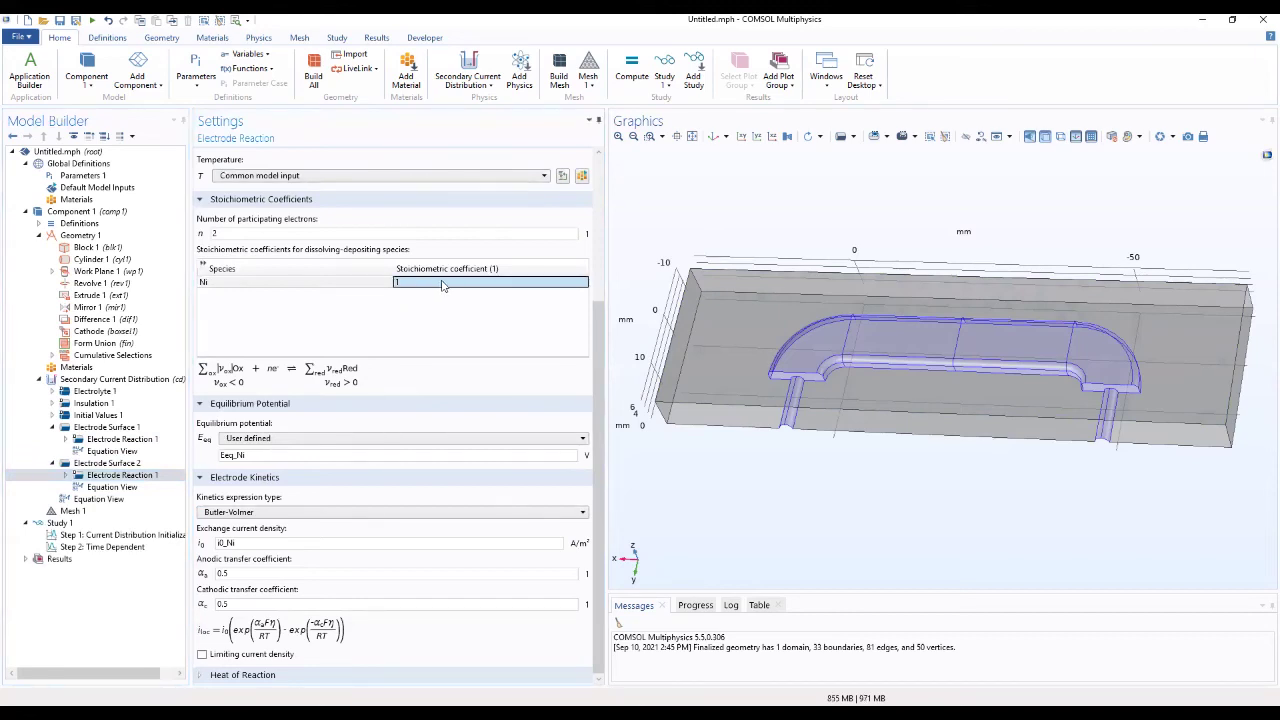
left_click_drag(596, 385, 603, 309)
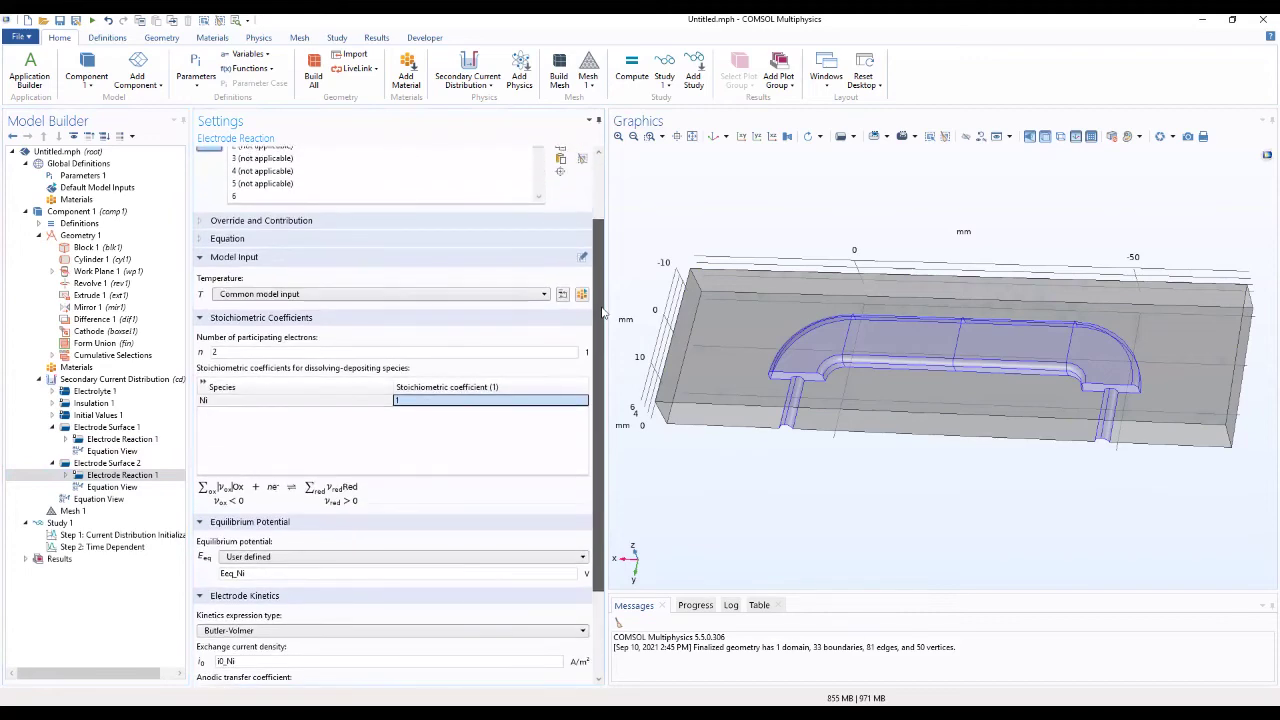
Add a second Electrode Reaction under Electrode Surface 2
left_click(118, 466)
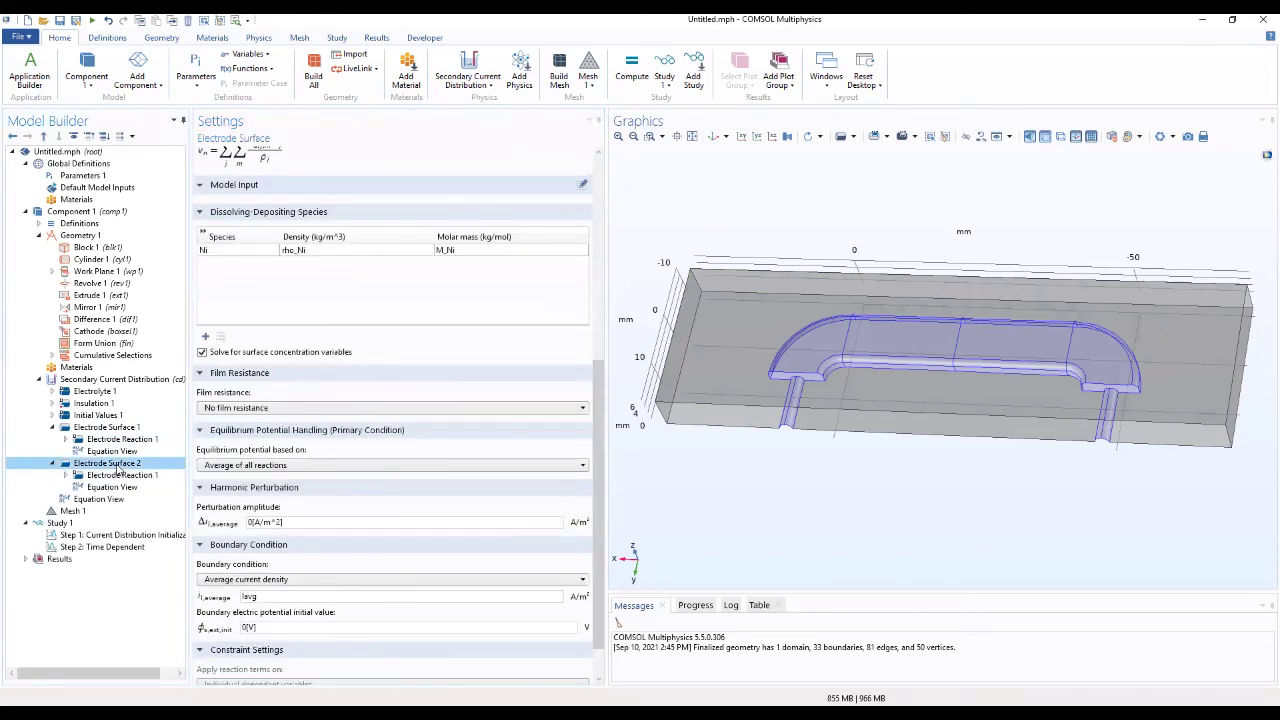
right_click(118, 466)
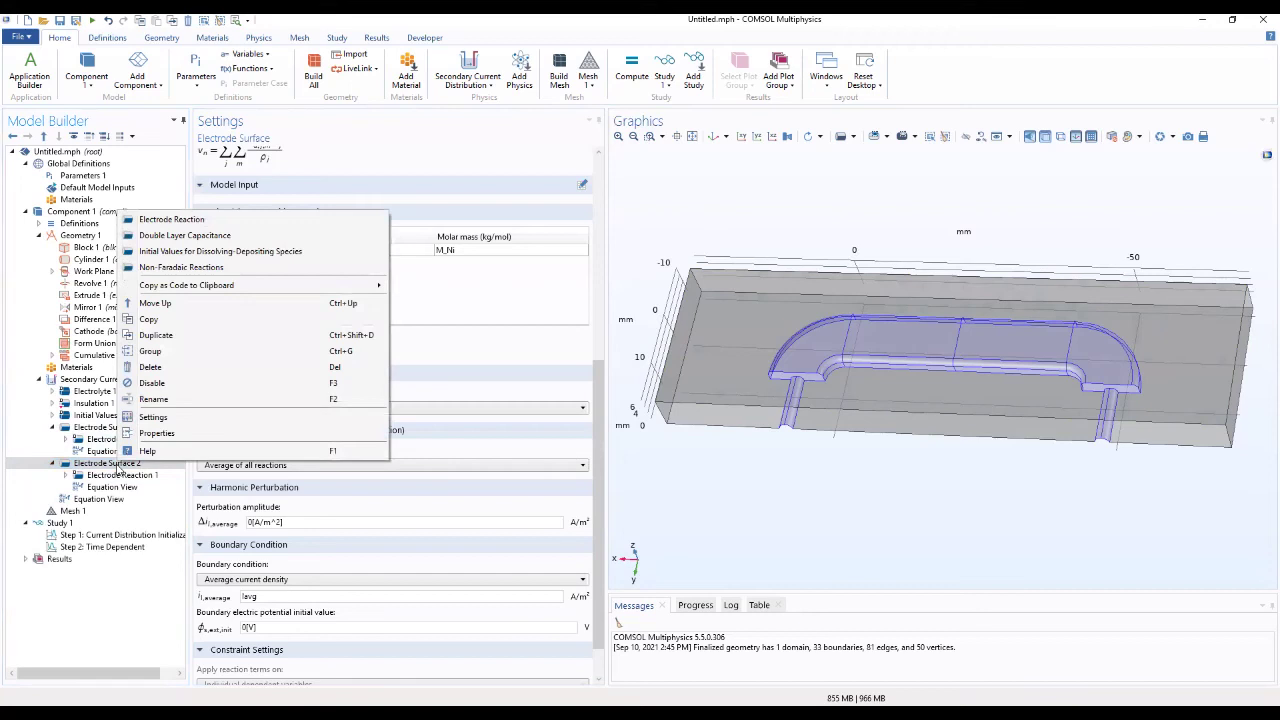
left_click(172, 224)
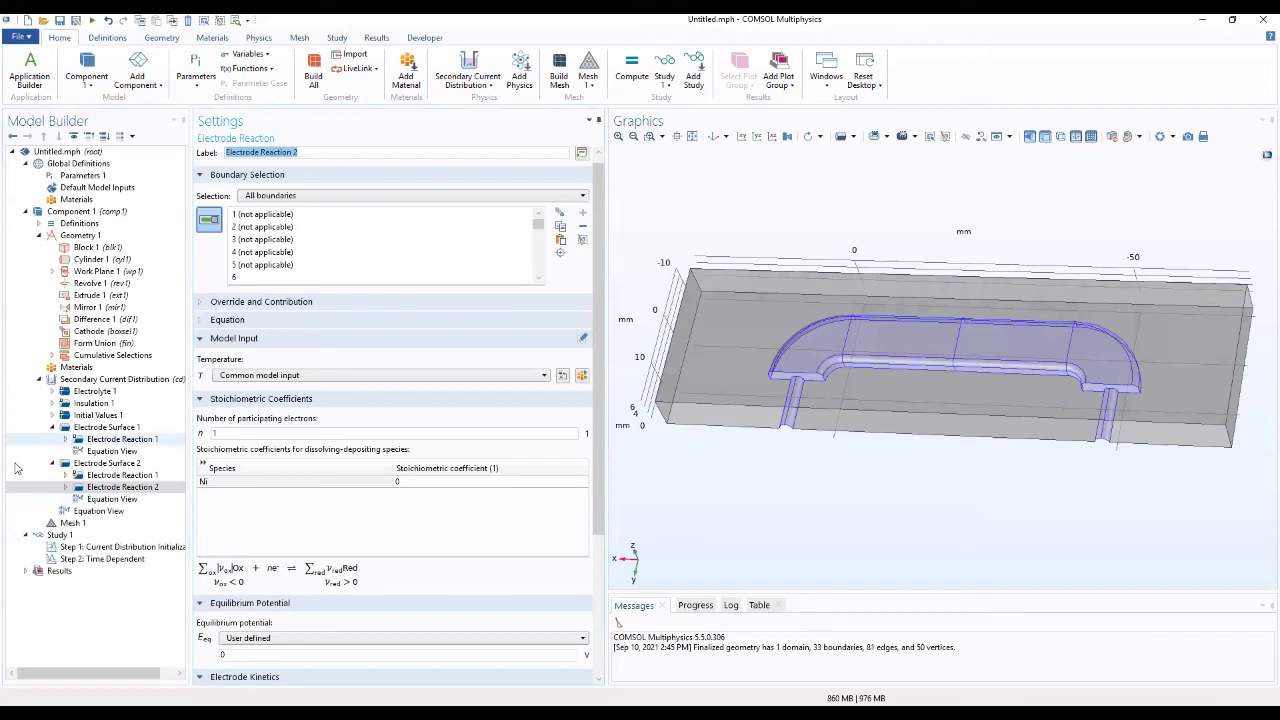
left_click(110, 489)
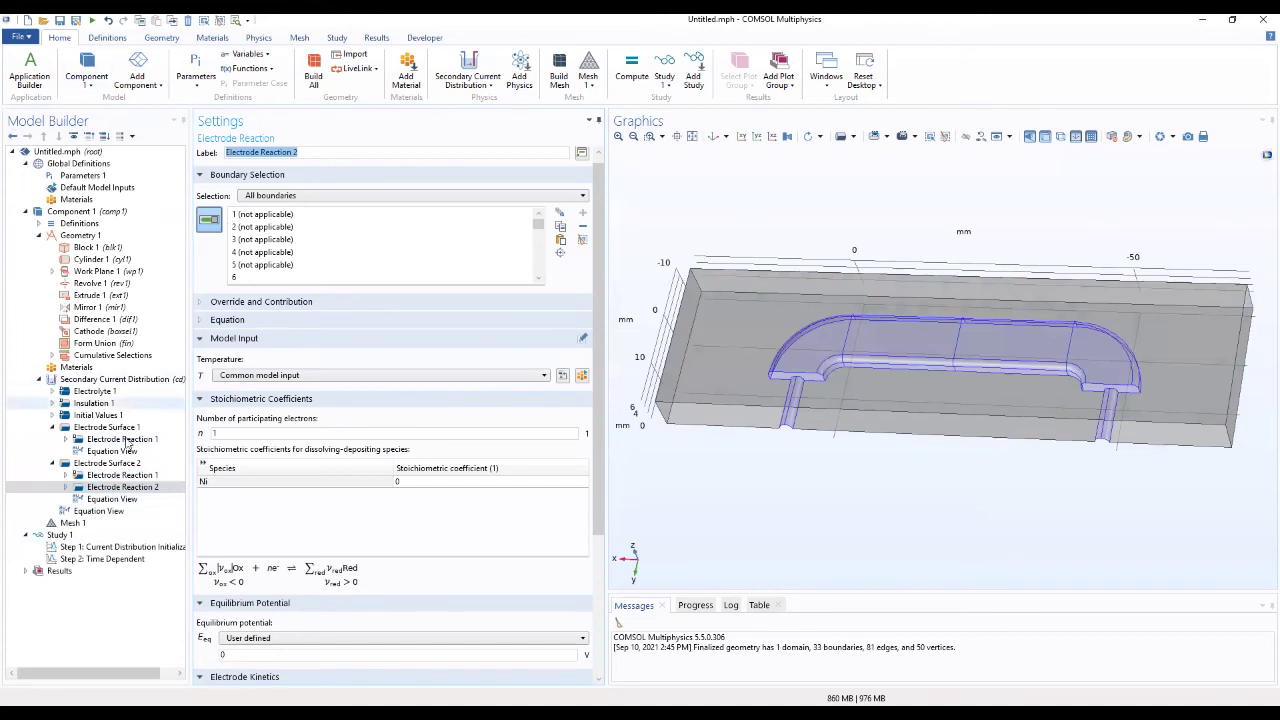
Set the kinetics of Electrode Reaction 2 to Cathodic Tafel equation with an exchange current density of i0_H
left_click_drag(598, 290, 585, 467)
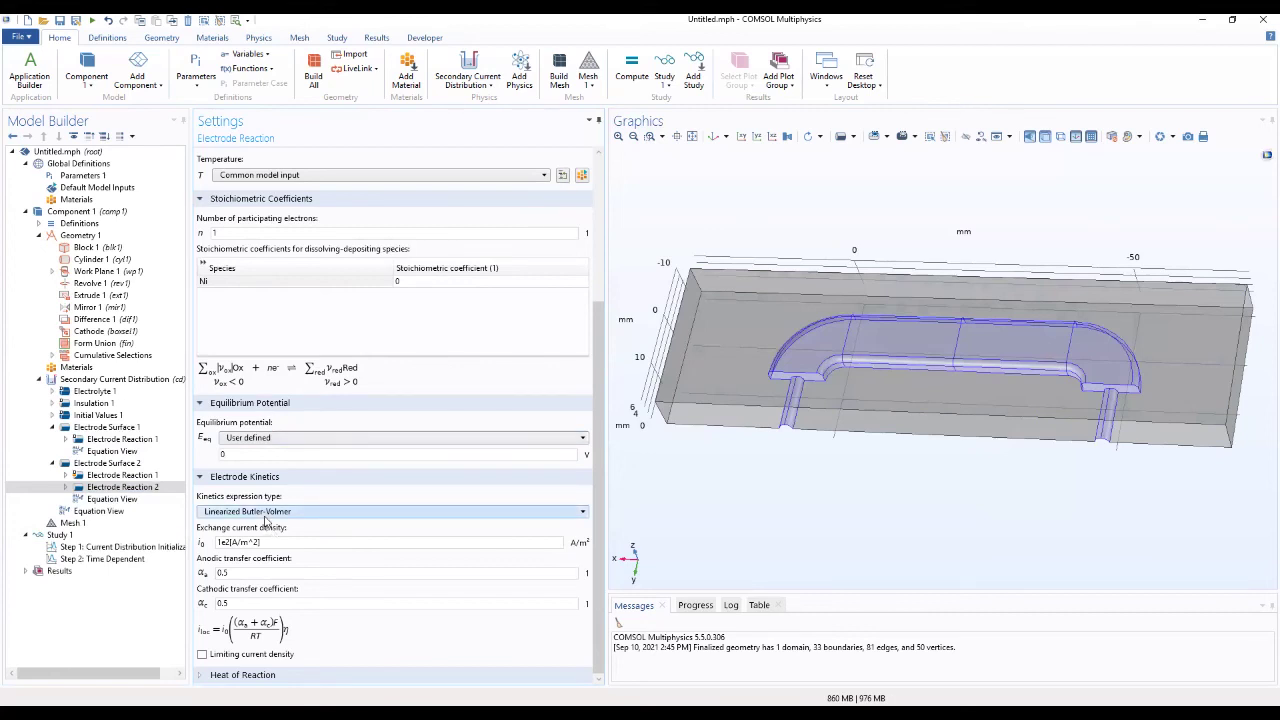
left_click(266, 515)
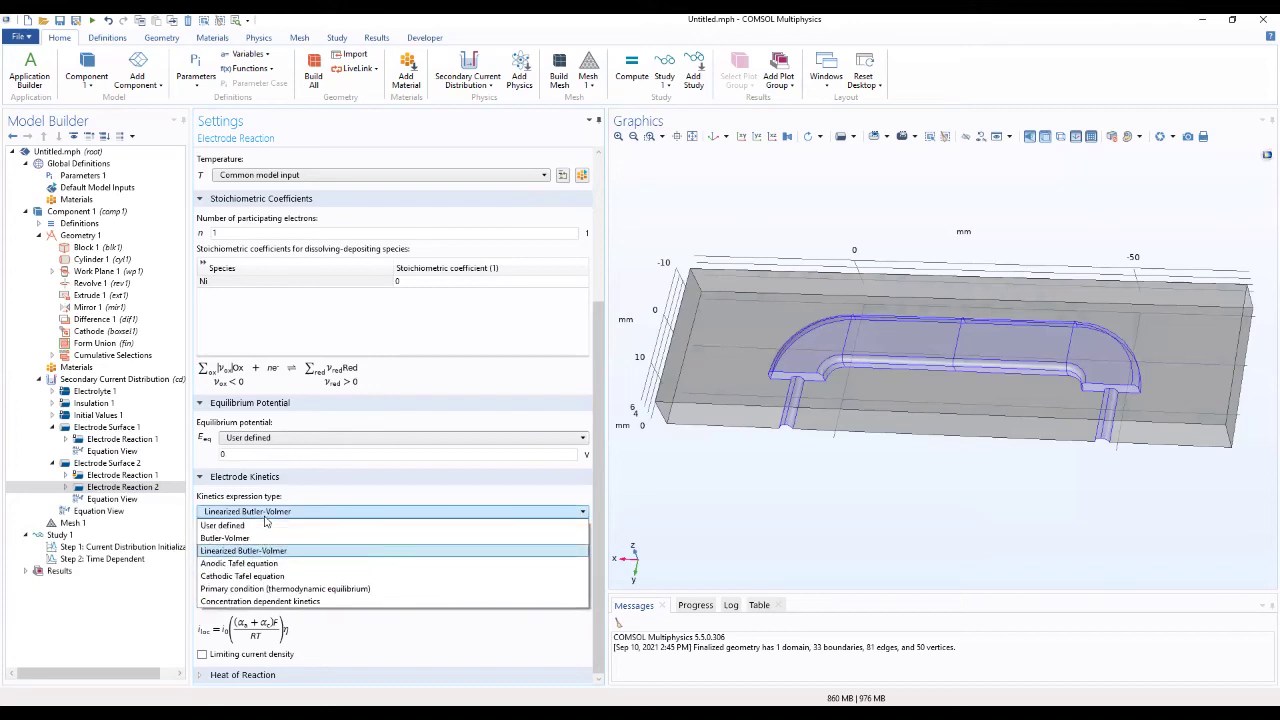
left_click(253, 584)
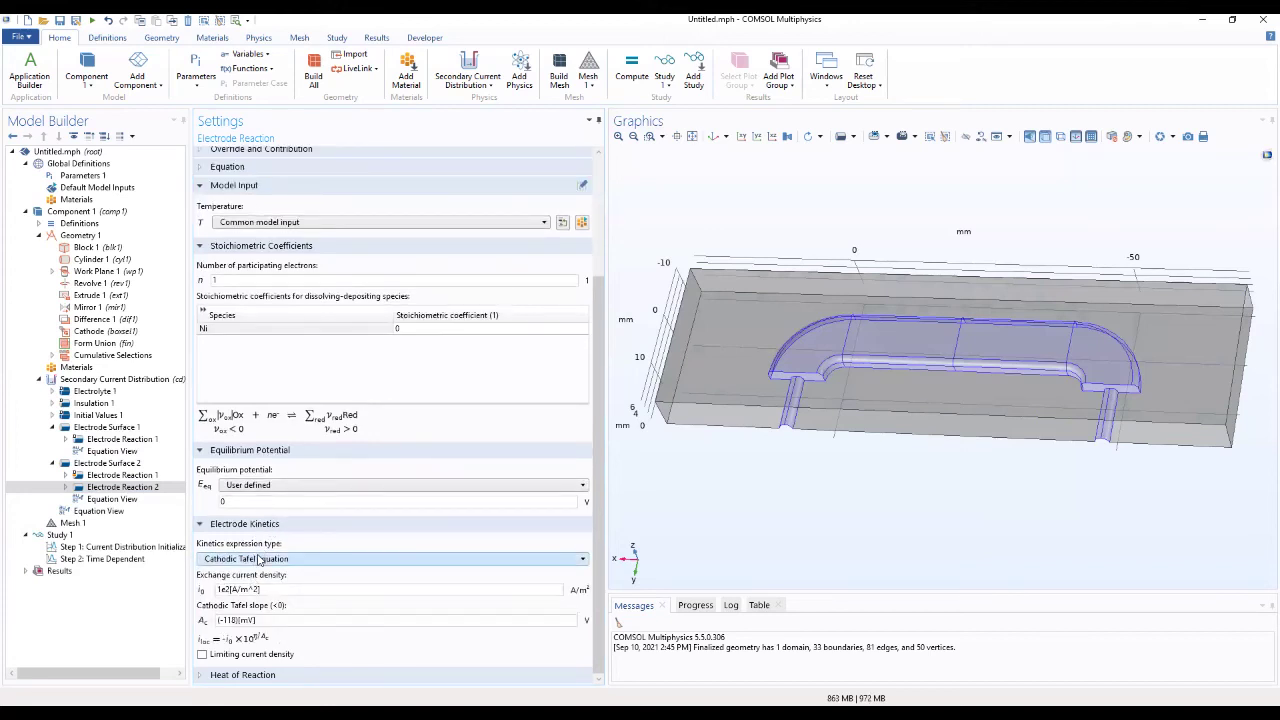
left_click_drag(290, 590, 184, 603)
left_click(286, 590)
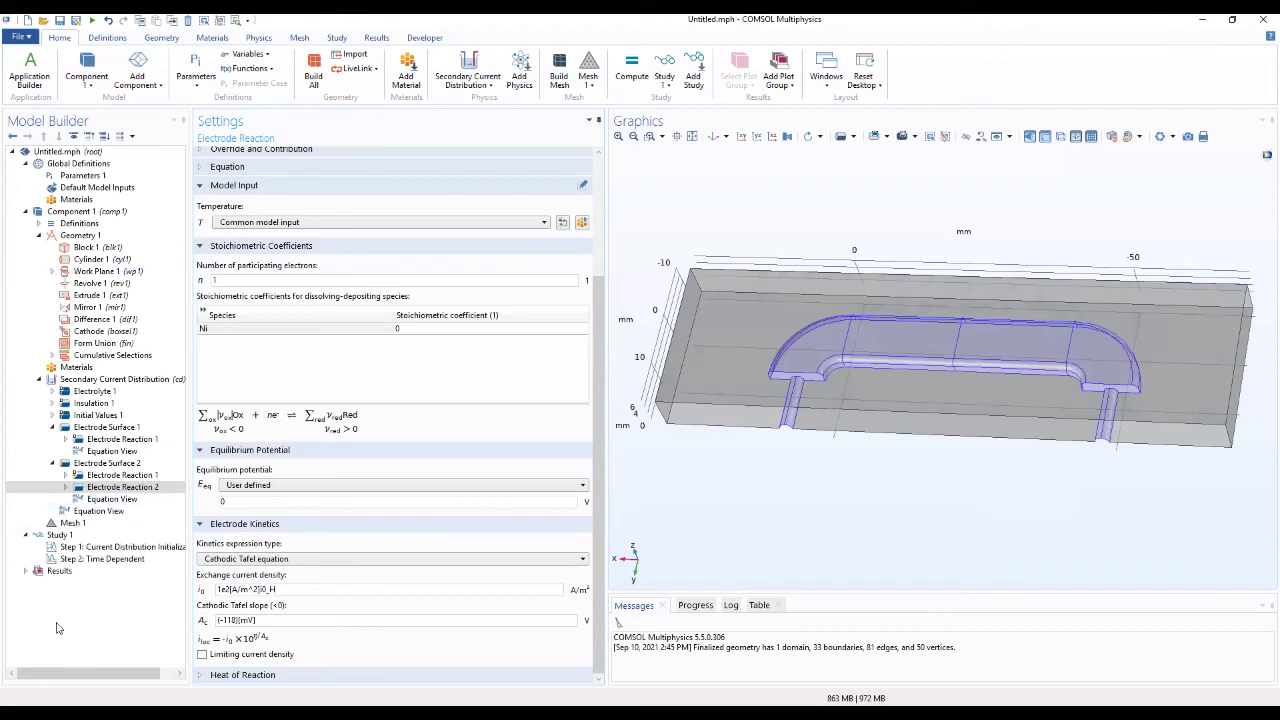
left_click_drag(258, 590, 202, 592)
key("BackSpace")
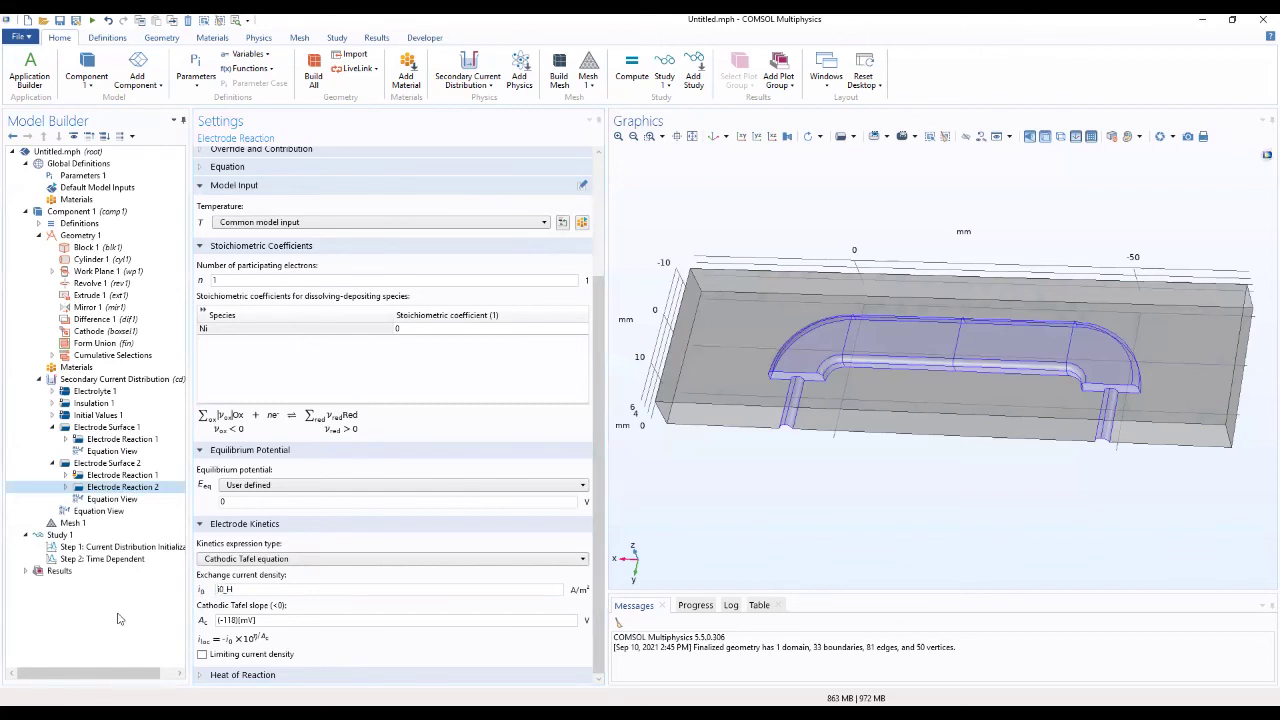
Build the physics-controlled mesh with the Finer element size and inspect it on the geometry
left_click(68, 527)
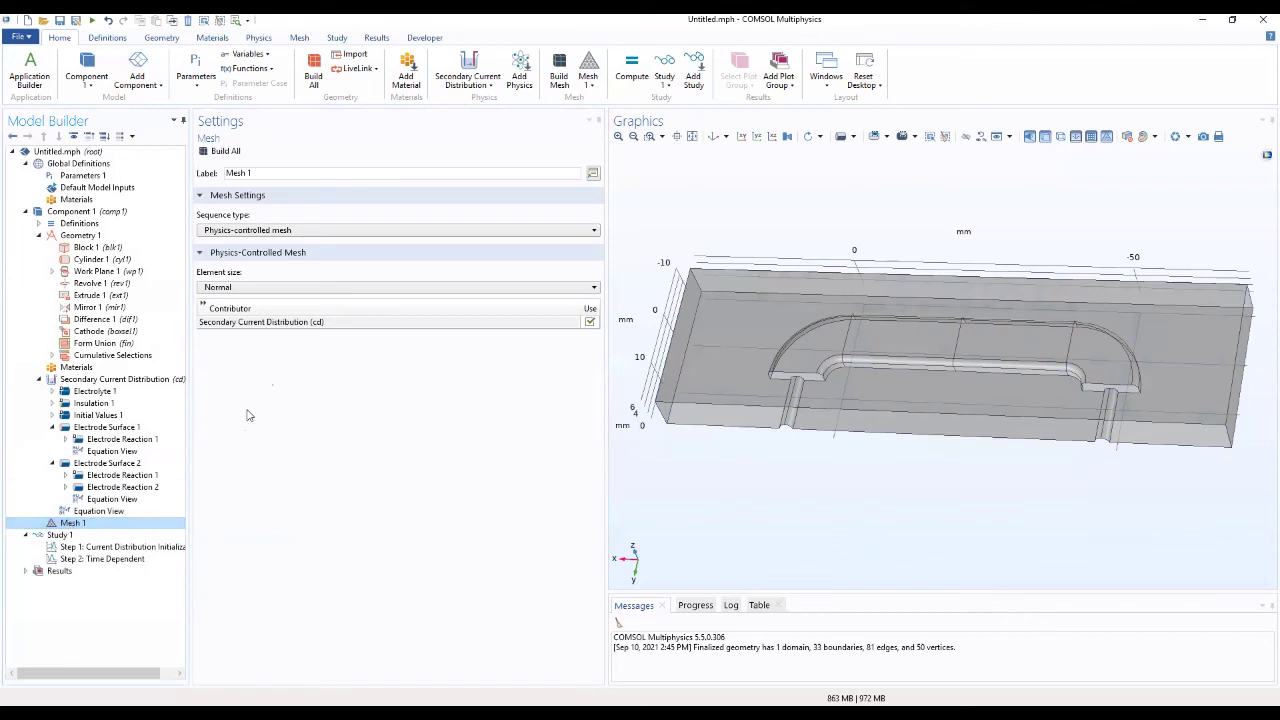
left_click(277, 288)
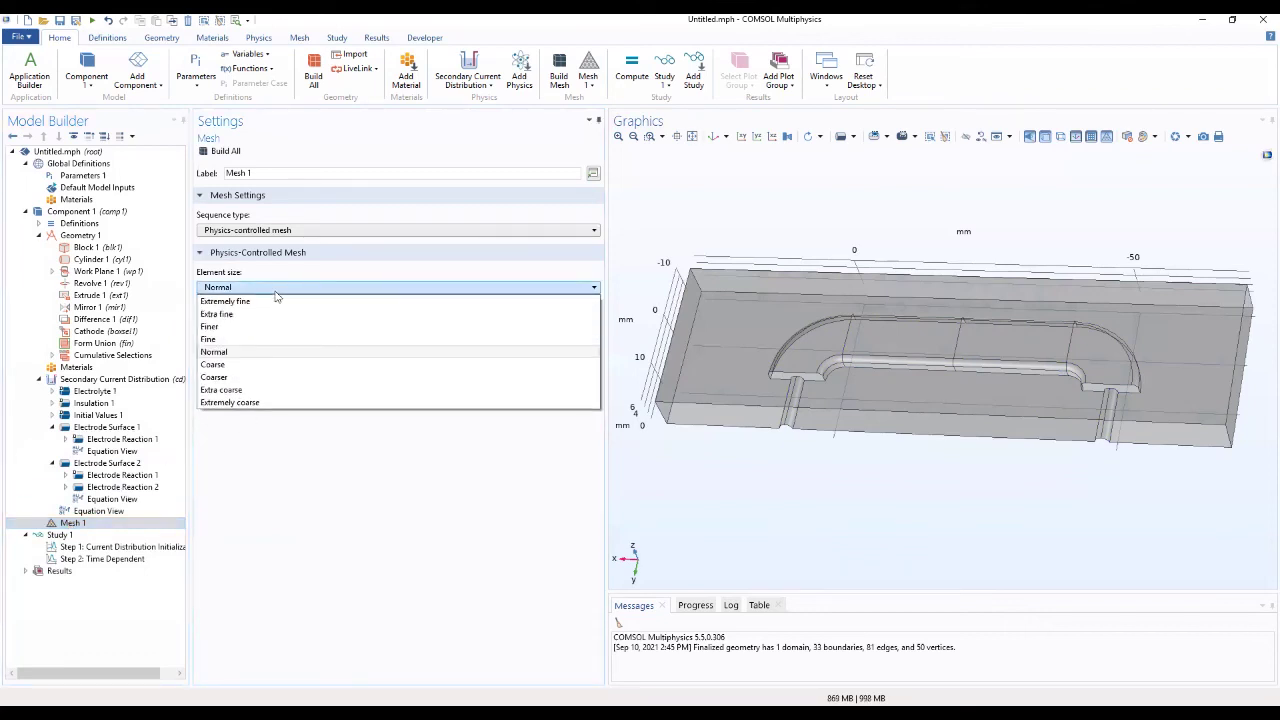
left_click(241, 328)
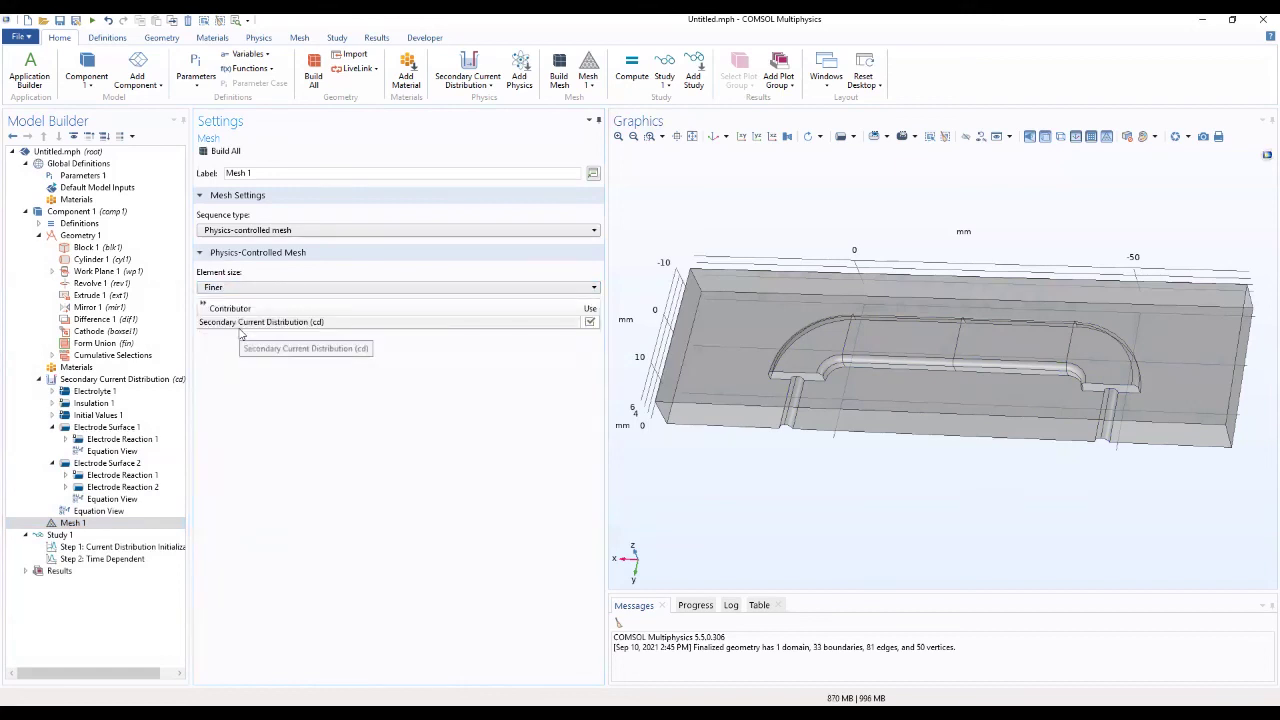
left_click(212, 154)
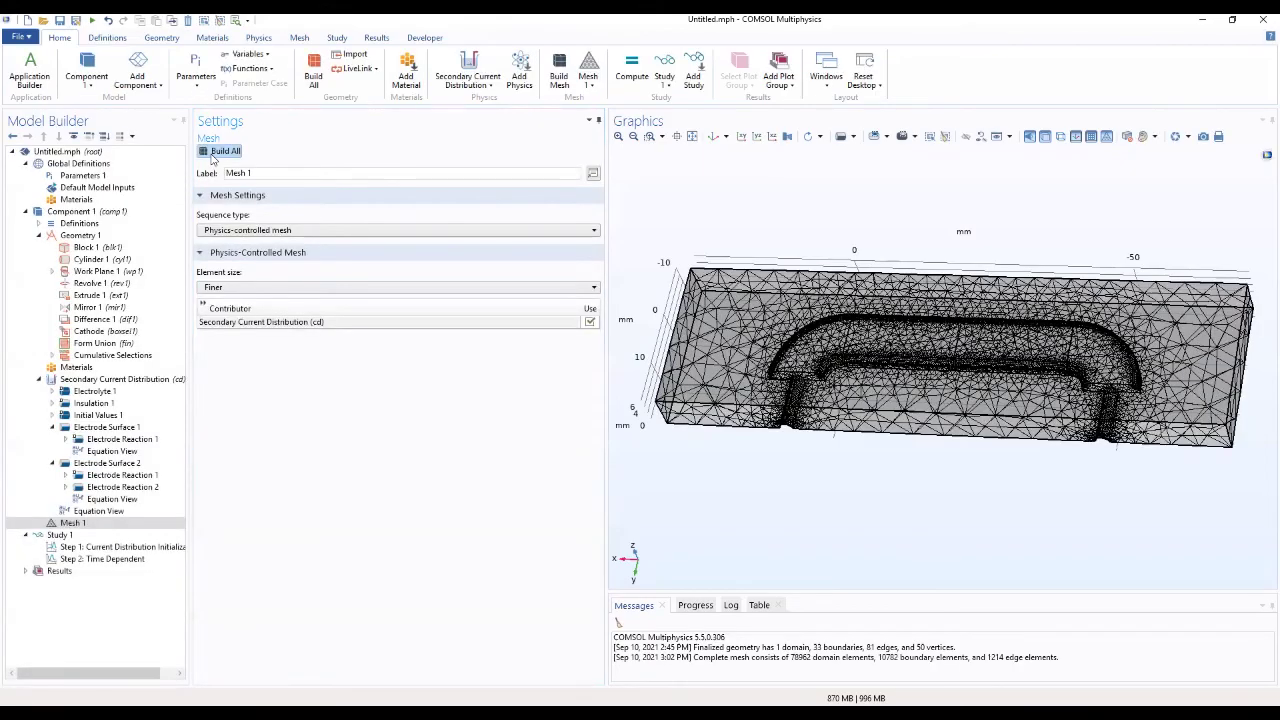
left_click_drag(735, 209, 720, 380)
left_click_drag(723, 376, 764, 408)
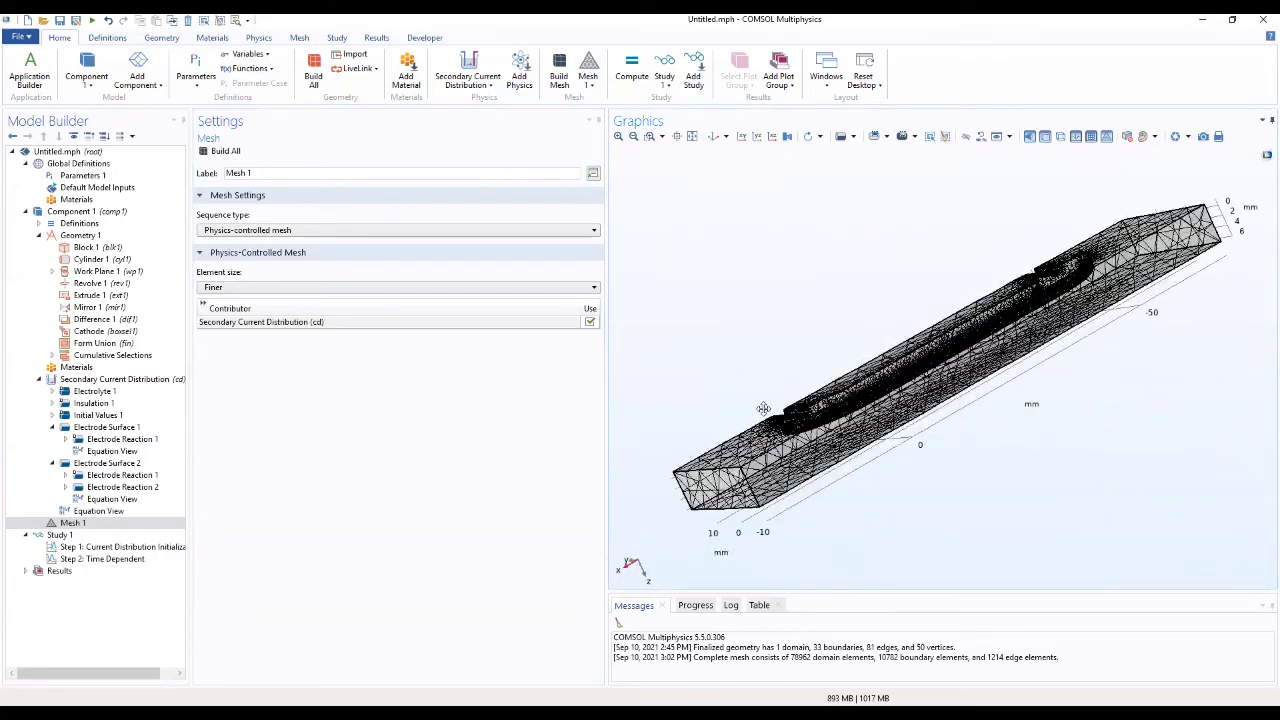
Set the current distribution type of the Current Distribution Initialization study step to Secondary
left_click(96, 560)
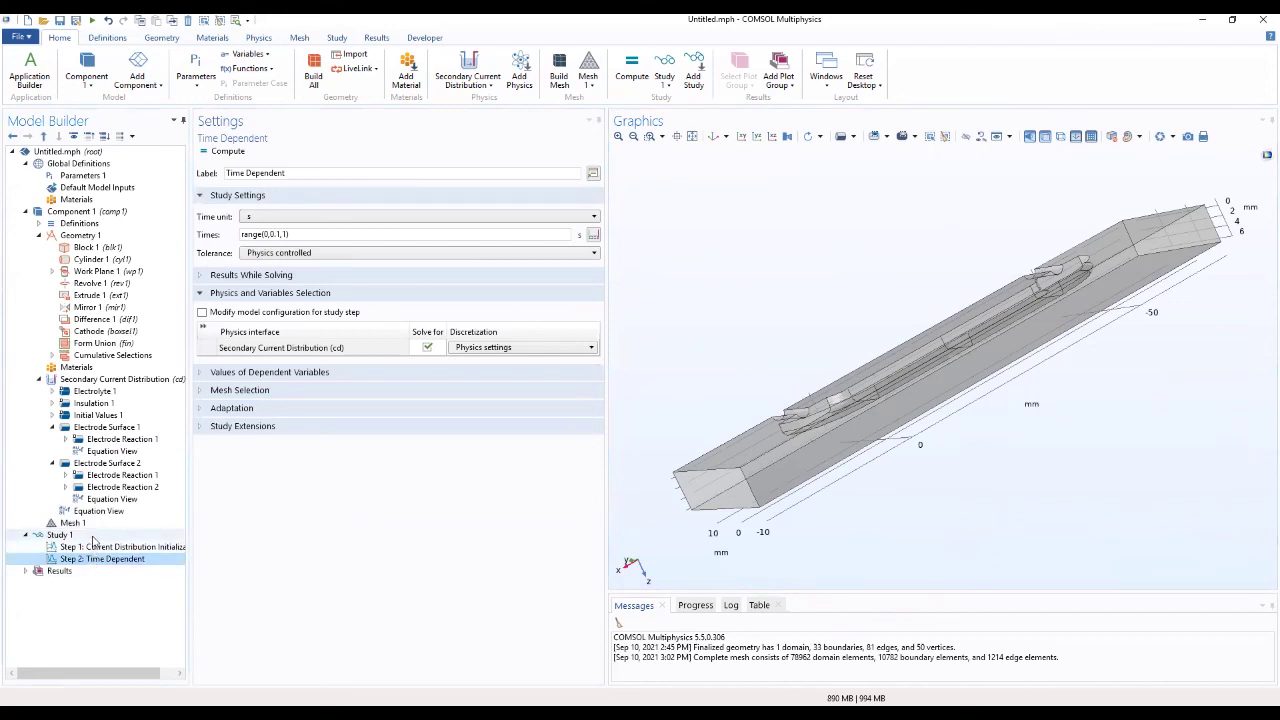
left_click(98, 548)
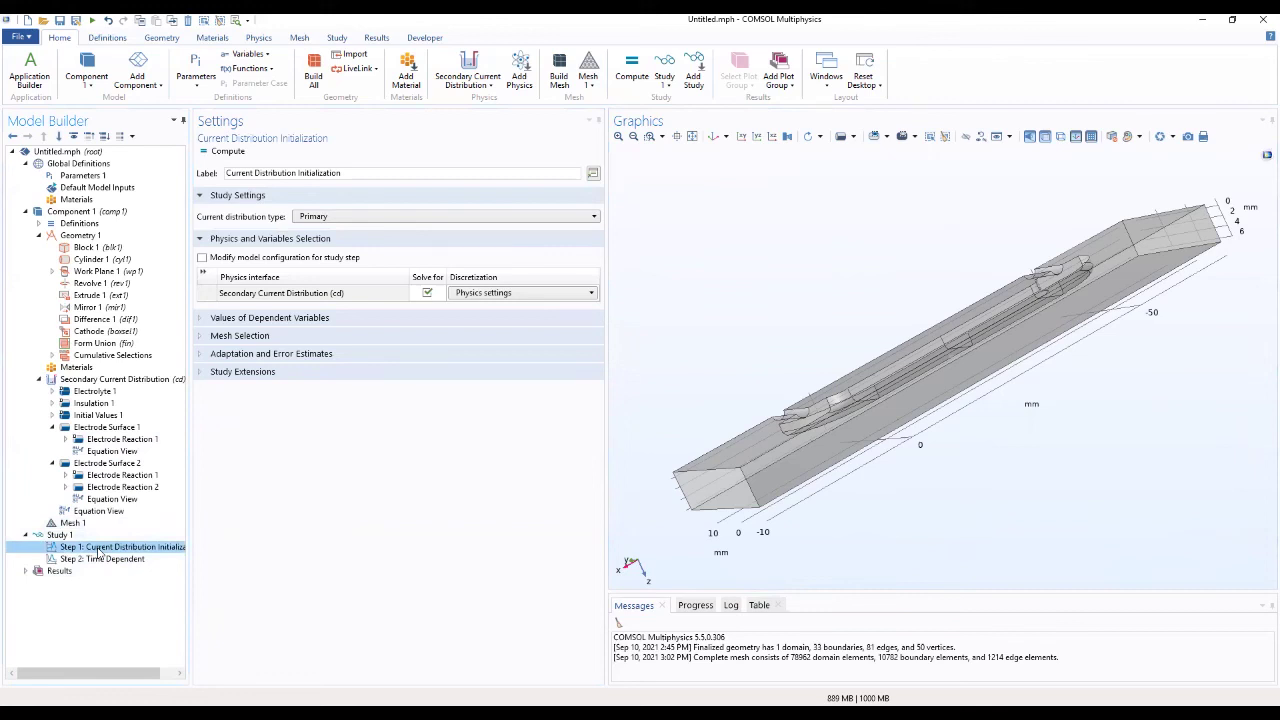
left_click(497, 218)
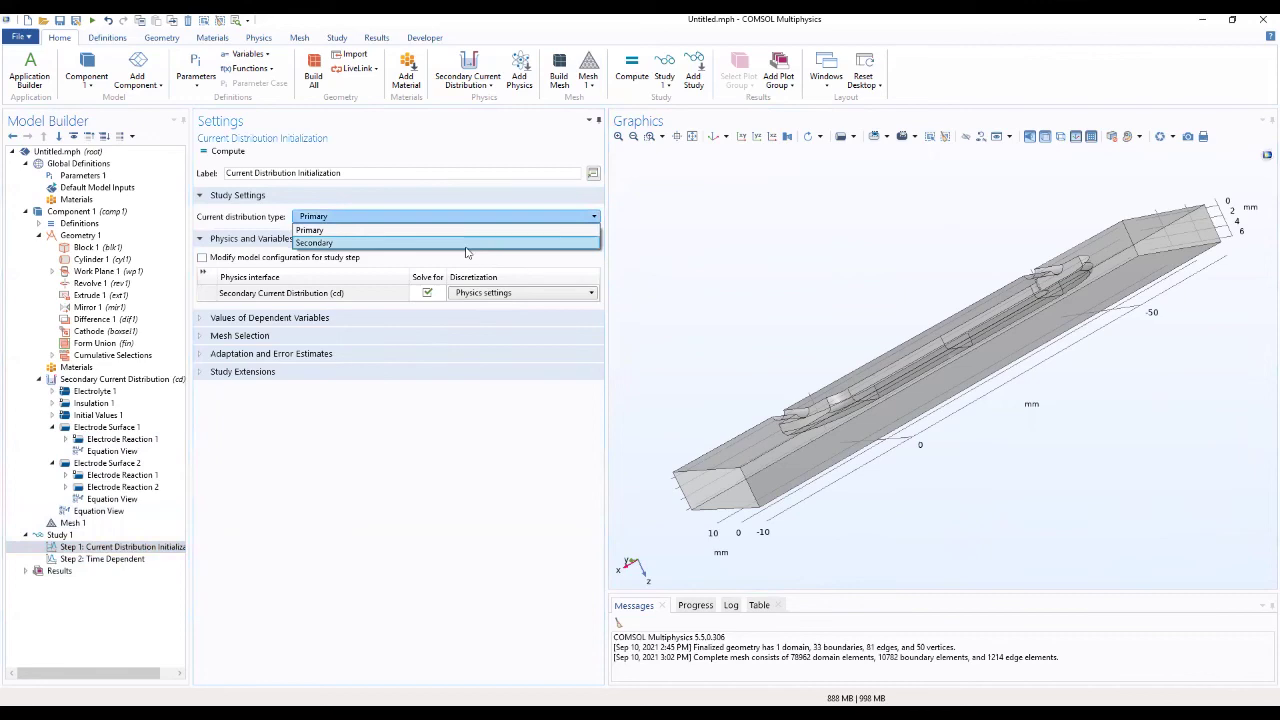
left_click(466, 243)
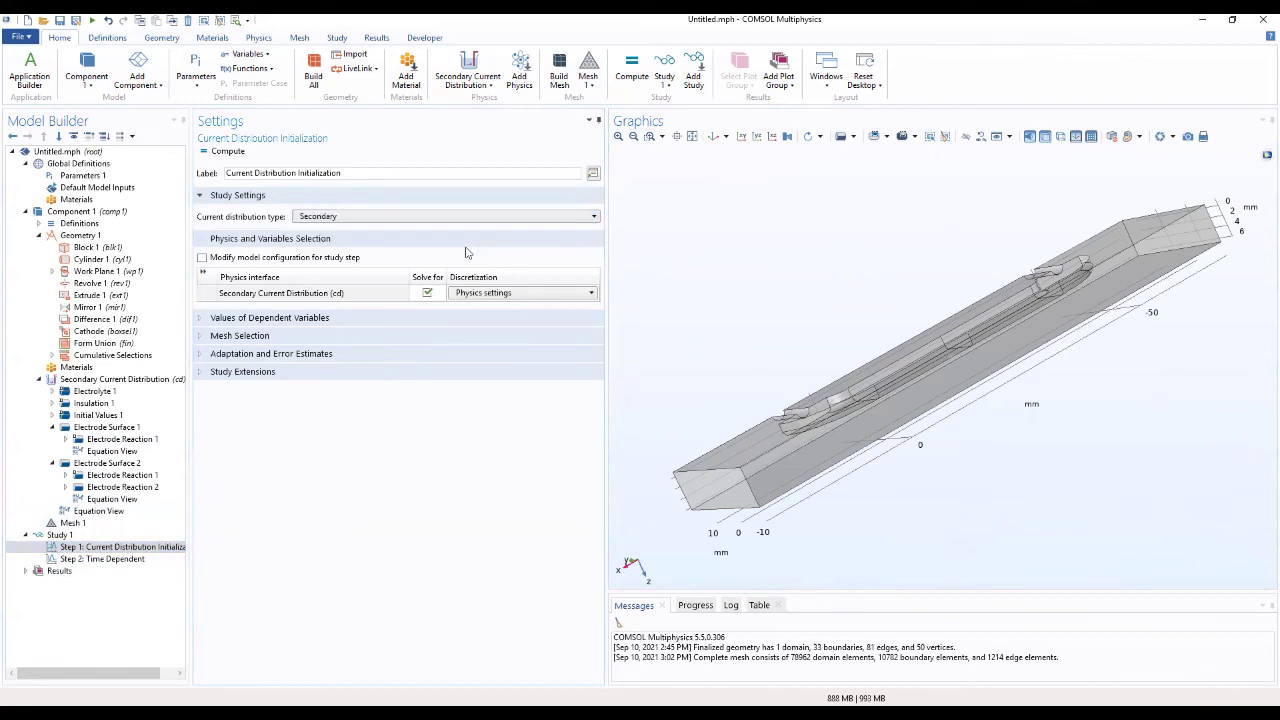
left_click_drag(801, 329, 835, 306)
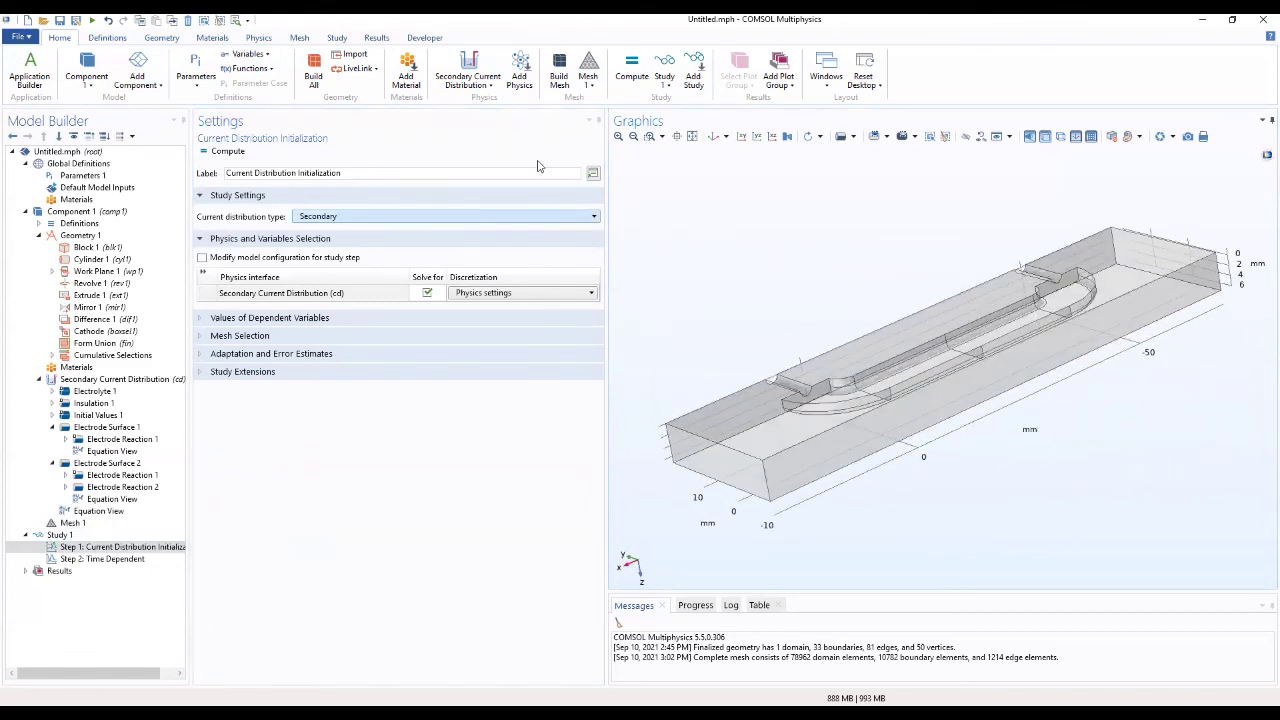
Set the output times of the Time Dependent step to range(0,60,600) seconds and compute the study
left_click(143, 559)
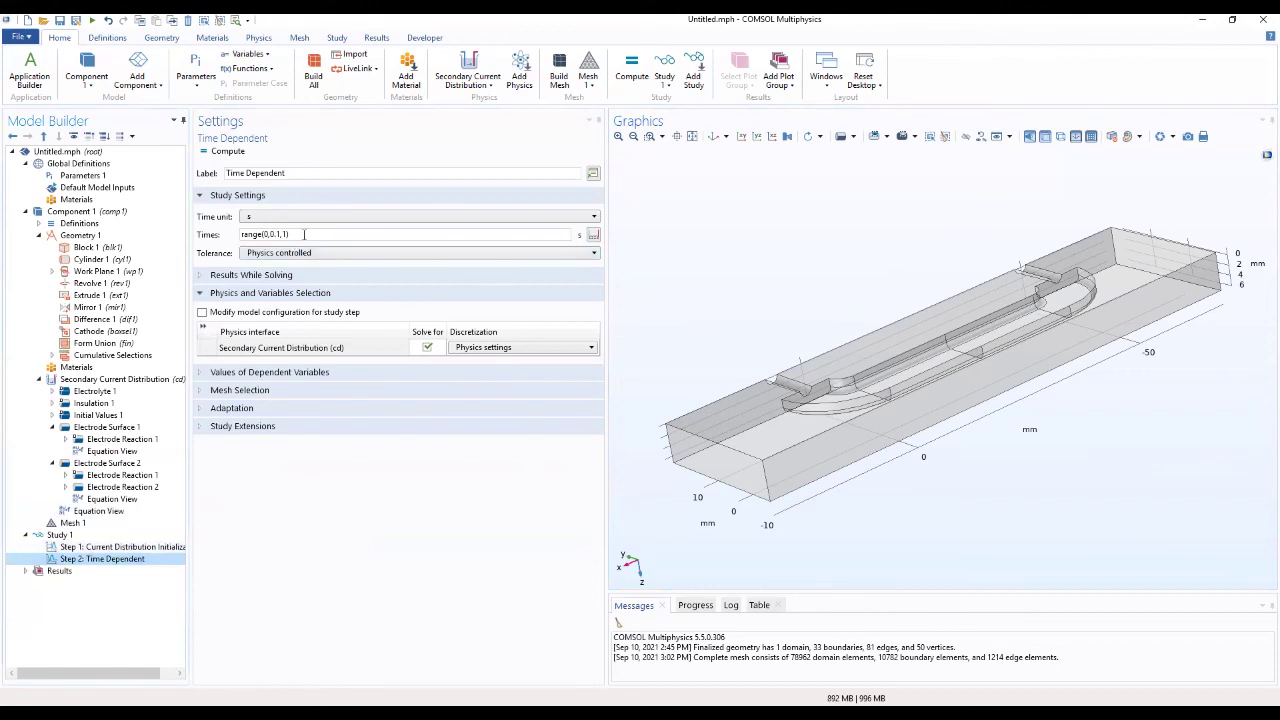
left_click(304, 233)
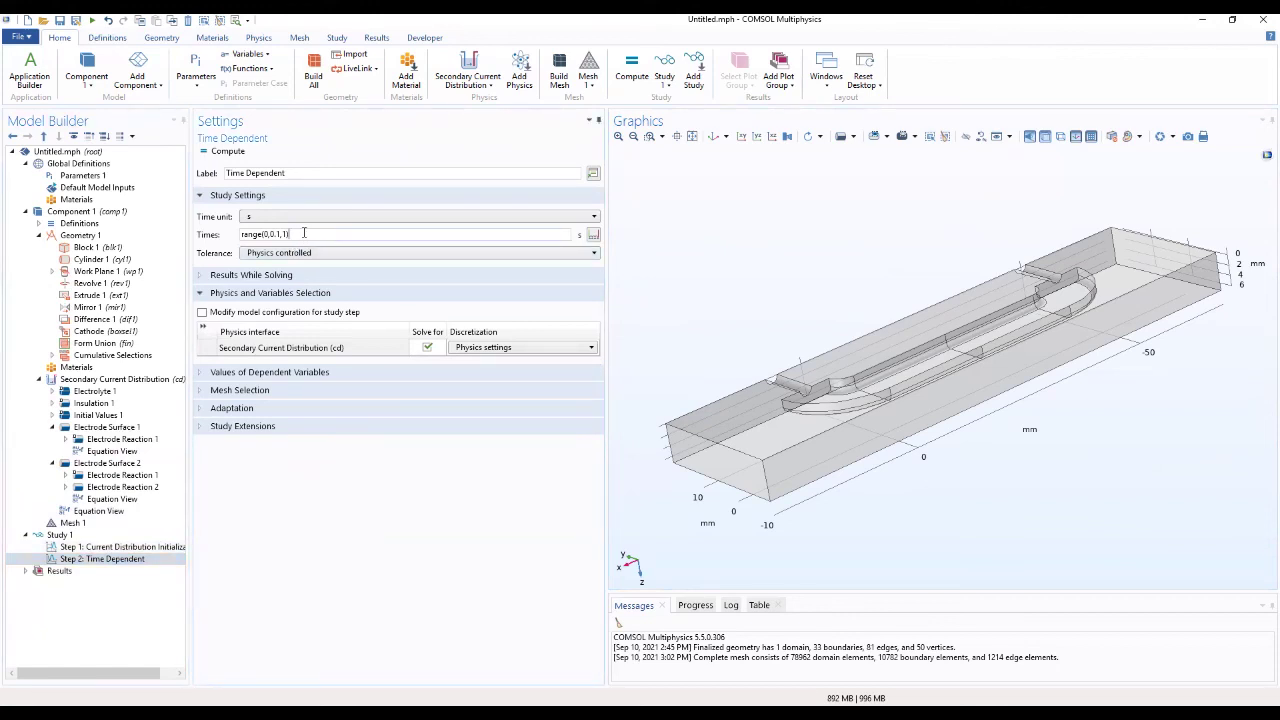
left_click_drag(304, 233, 240, 245)
left_click(287, 234)
left_click_drag(282, 234, 269, 234)
type("60")
type("600")
left_click(225, 152)
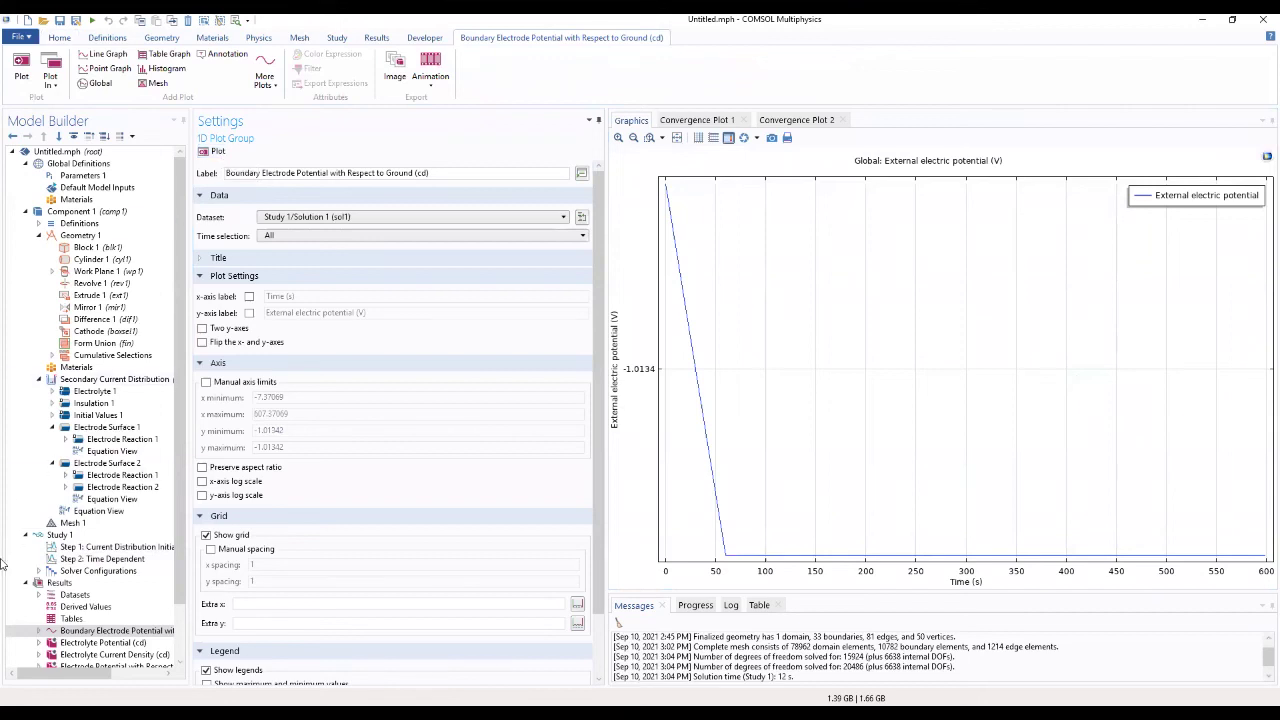
Restrict the Total Electrode Thickness Change plot group to the Cathode boundary selection and replot it
scroll(72, 565, "down", 2)
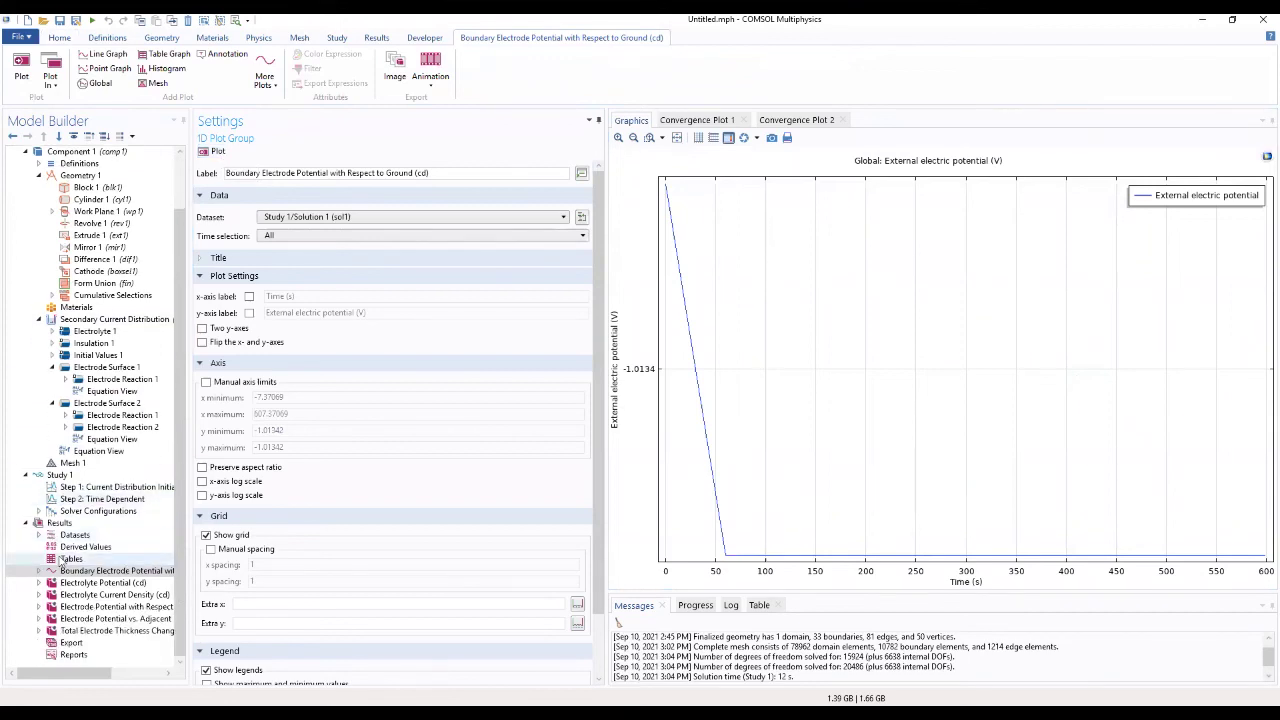
left_click(91, 630)
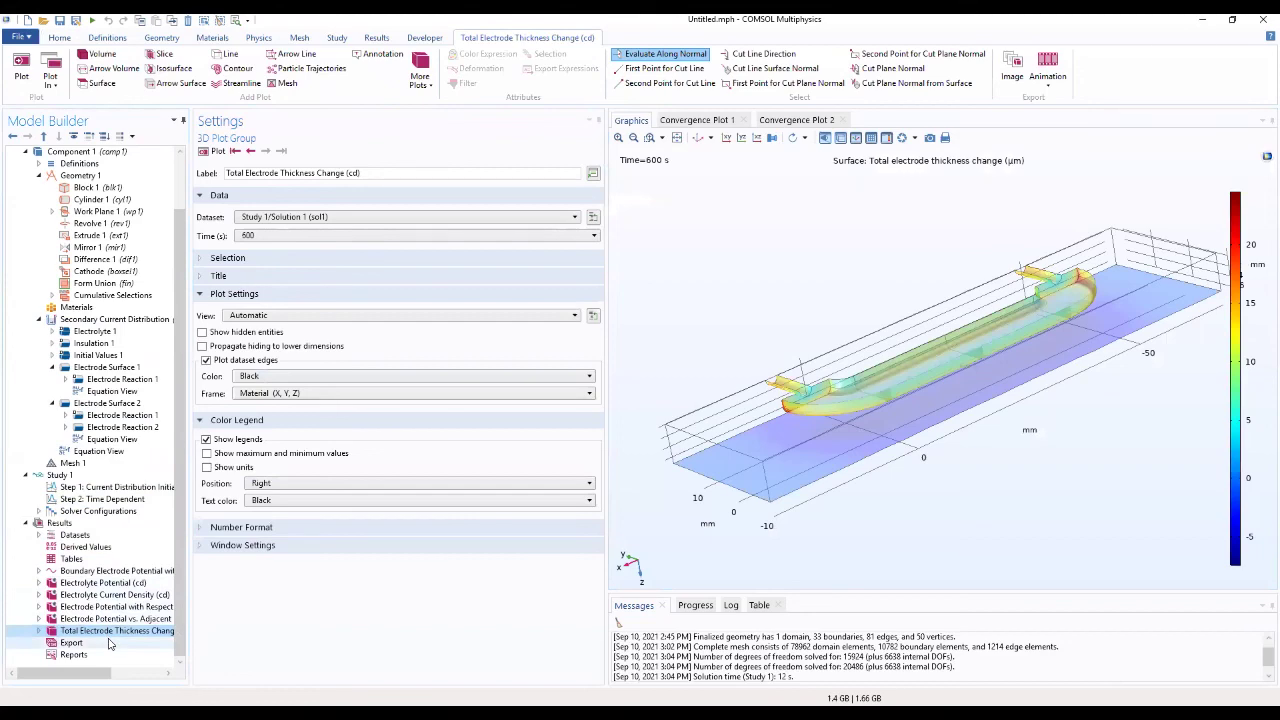
left_click_drag(741, 299, 968, 372)
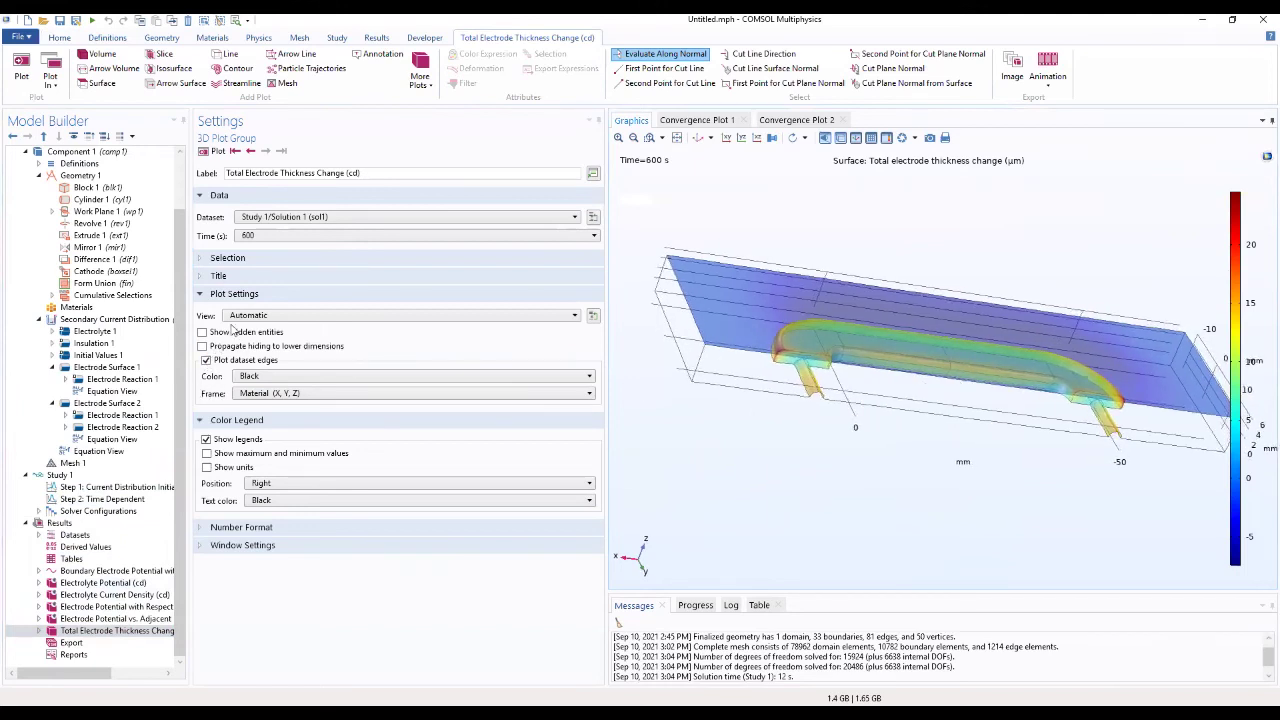
left_click(228, 258)
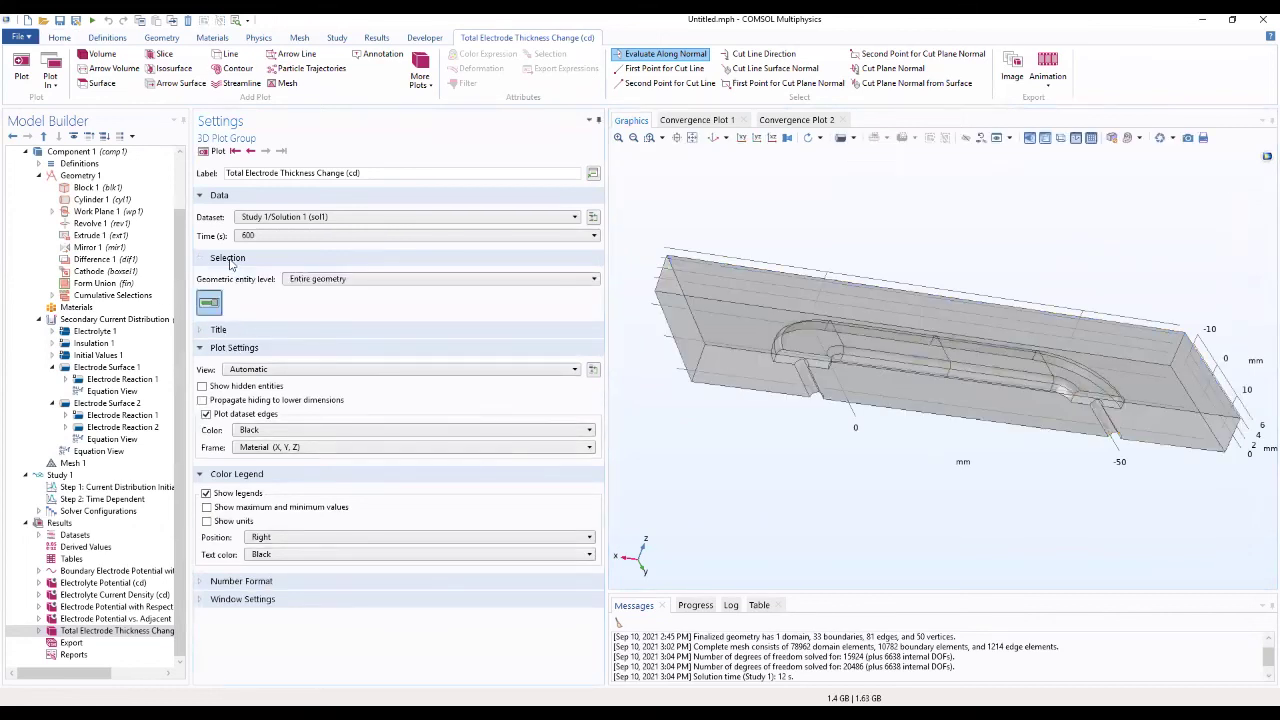
left_click(322, 280)
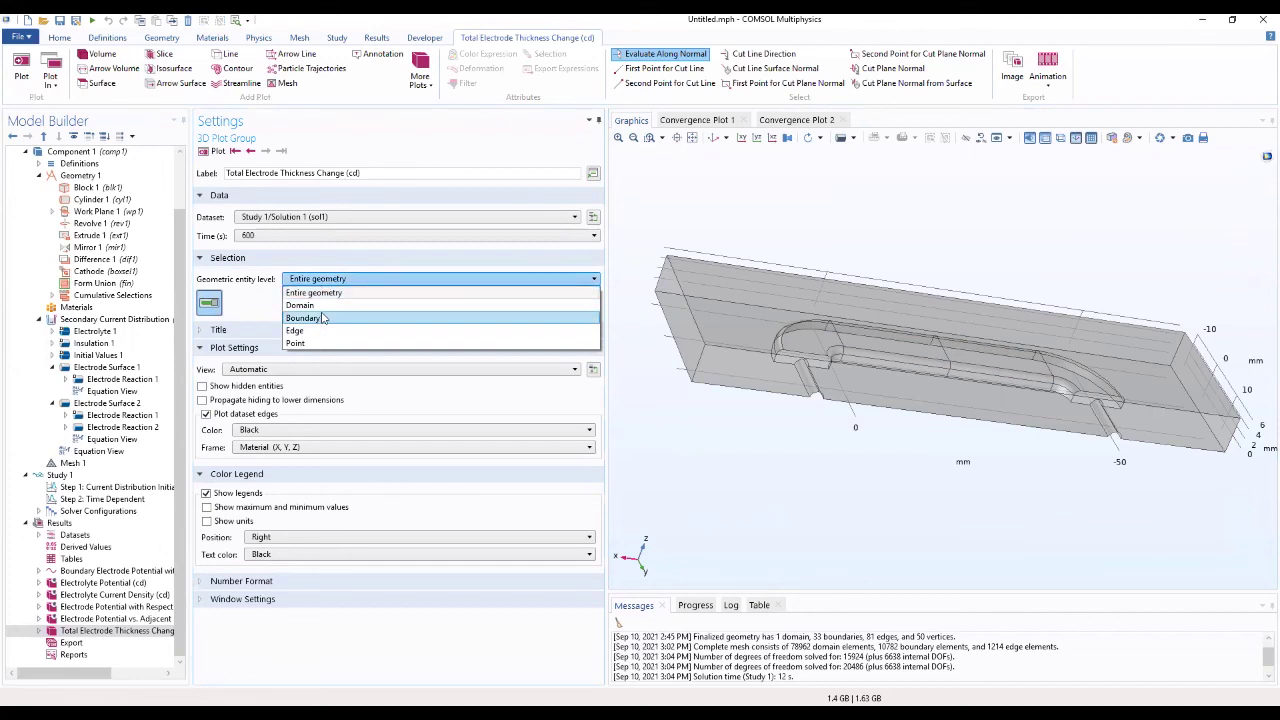
left_click(323, 318)
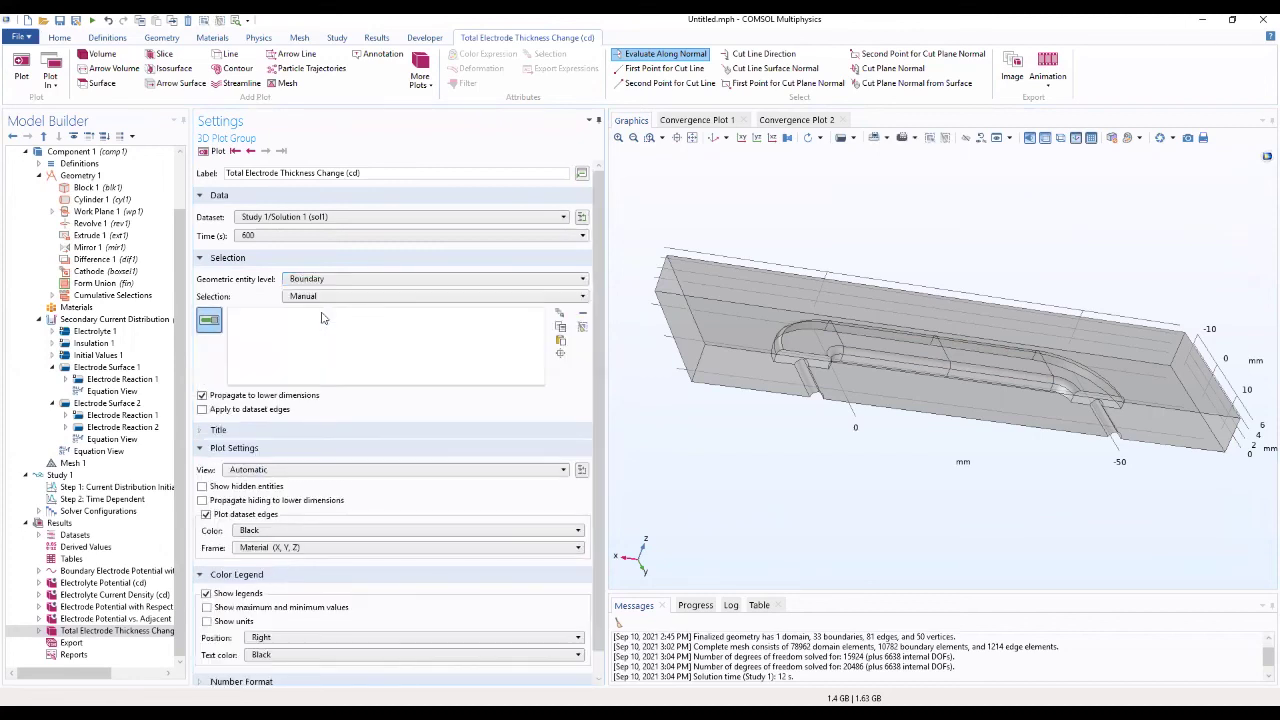
left_click(320, 296)
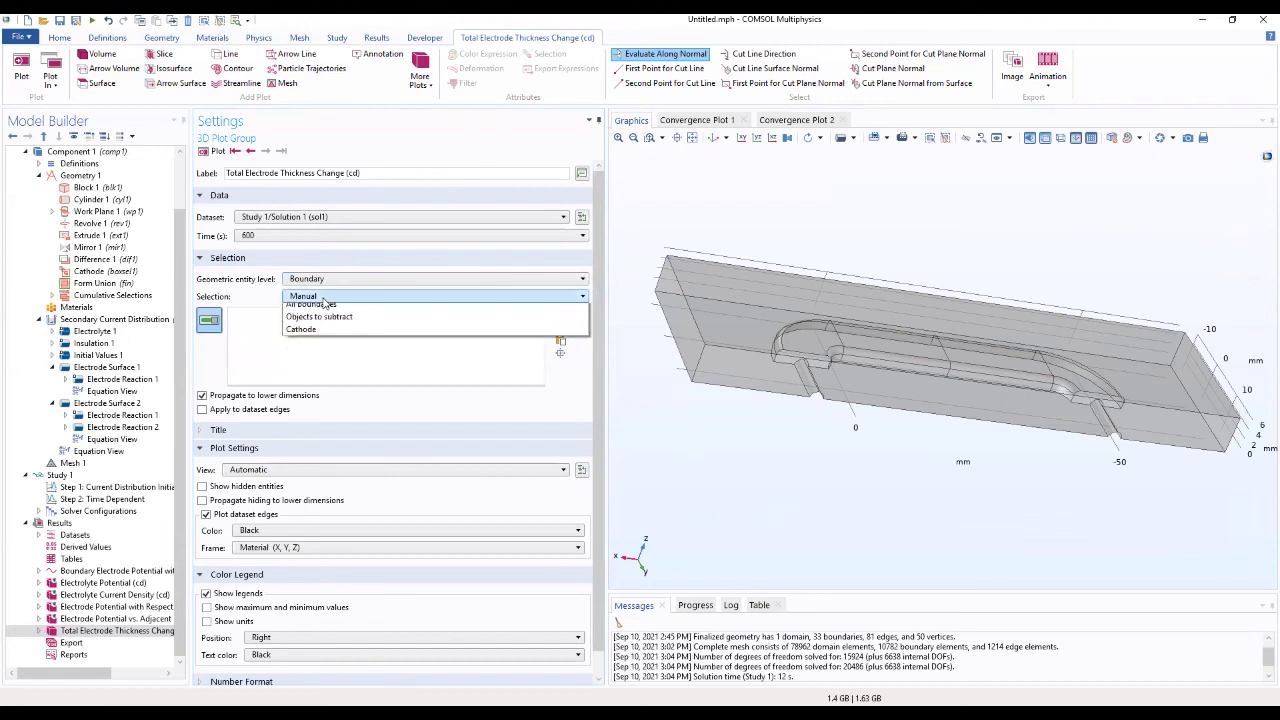
left_click(302, 348)
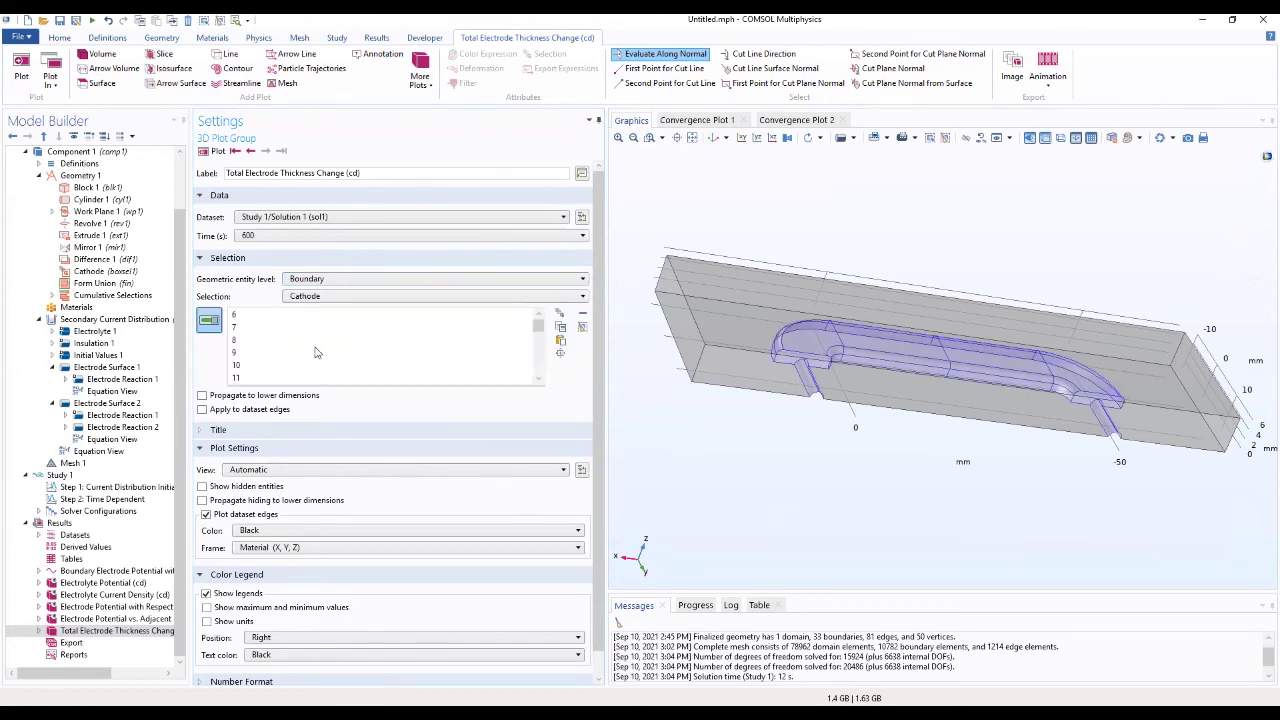
left_click(210, 152)
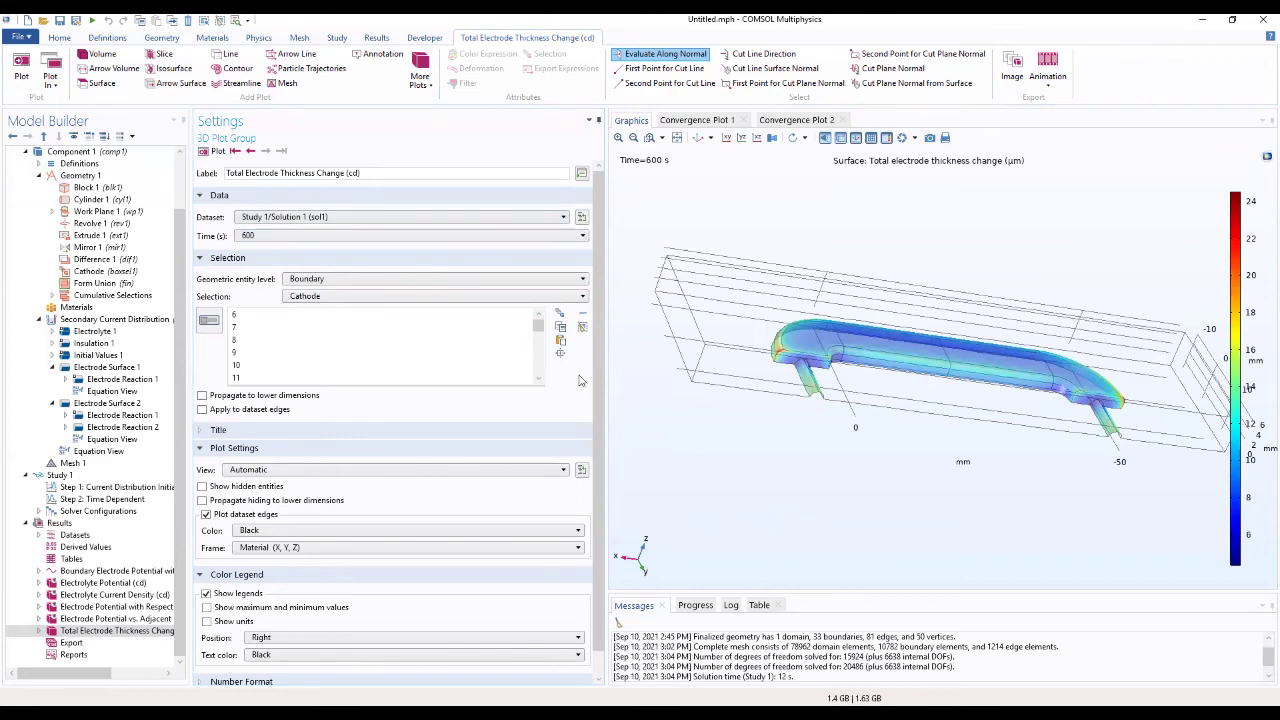
left_click_drag(688, 425, 744, 257)
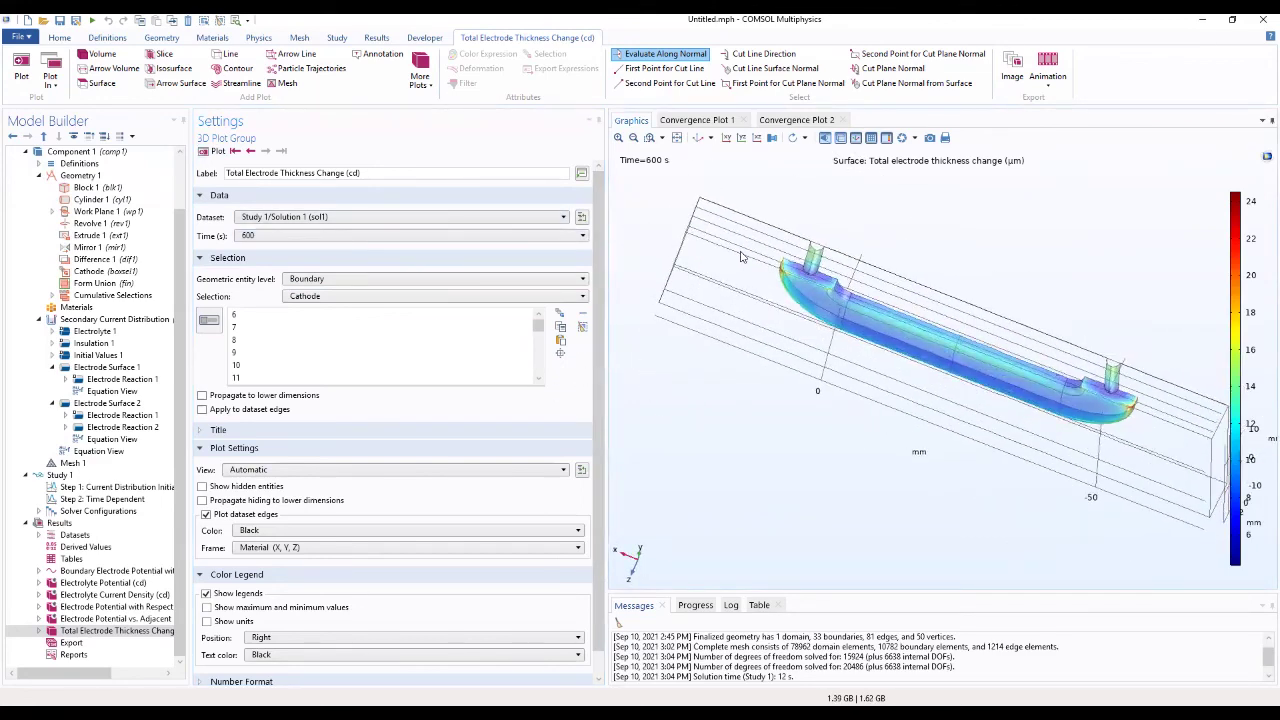
Rename the Total Electrode Thickness Change plot group to "Deposited Thickness Cathode"
left_click(138, 632)
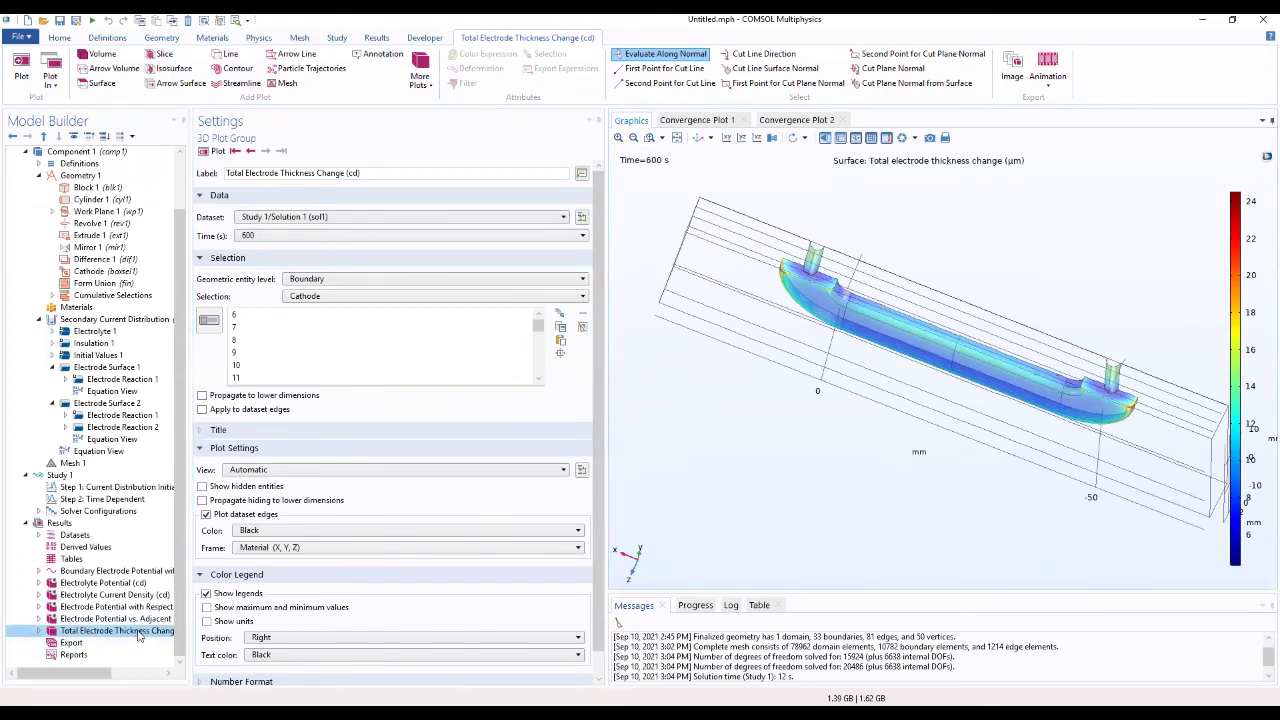
right_click(142, 634)
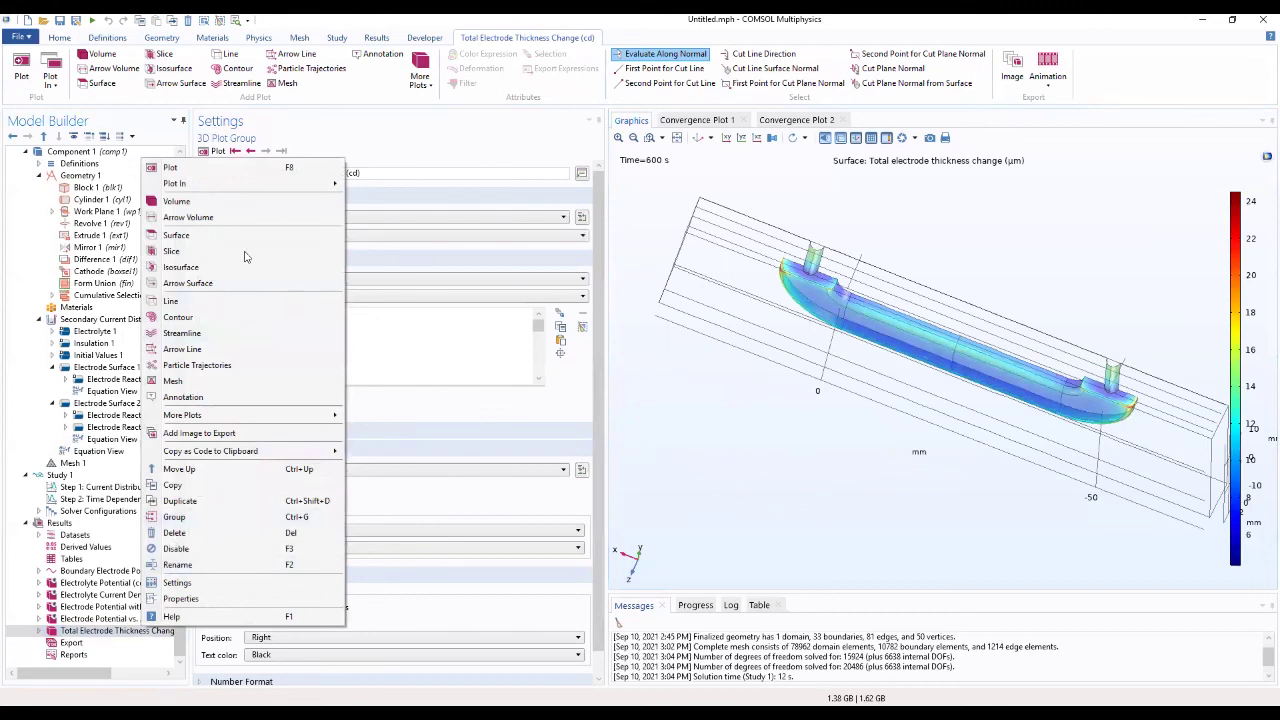
left_click(178, 565)
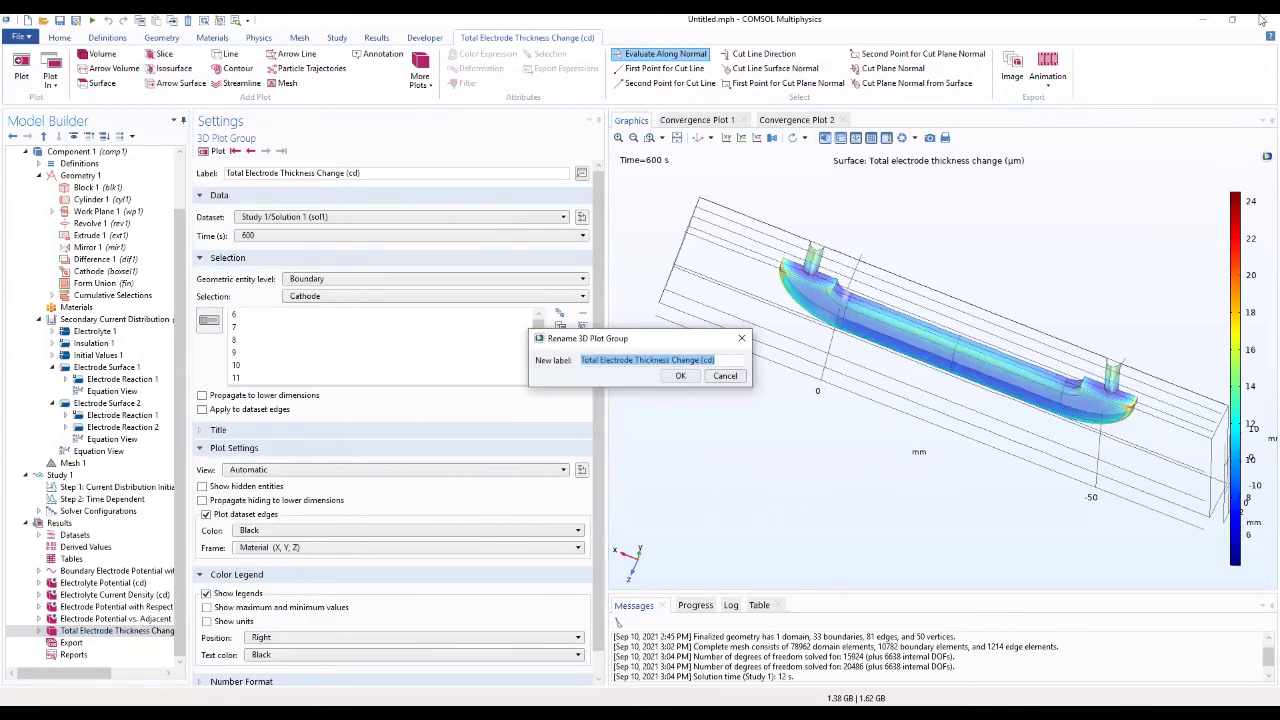
type("dEP")
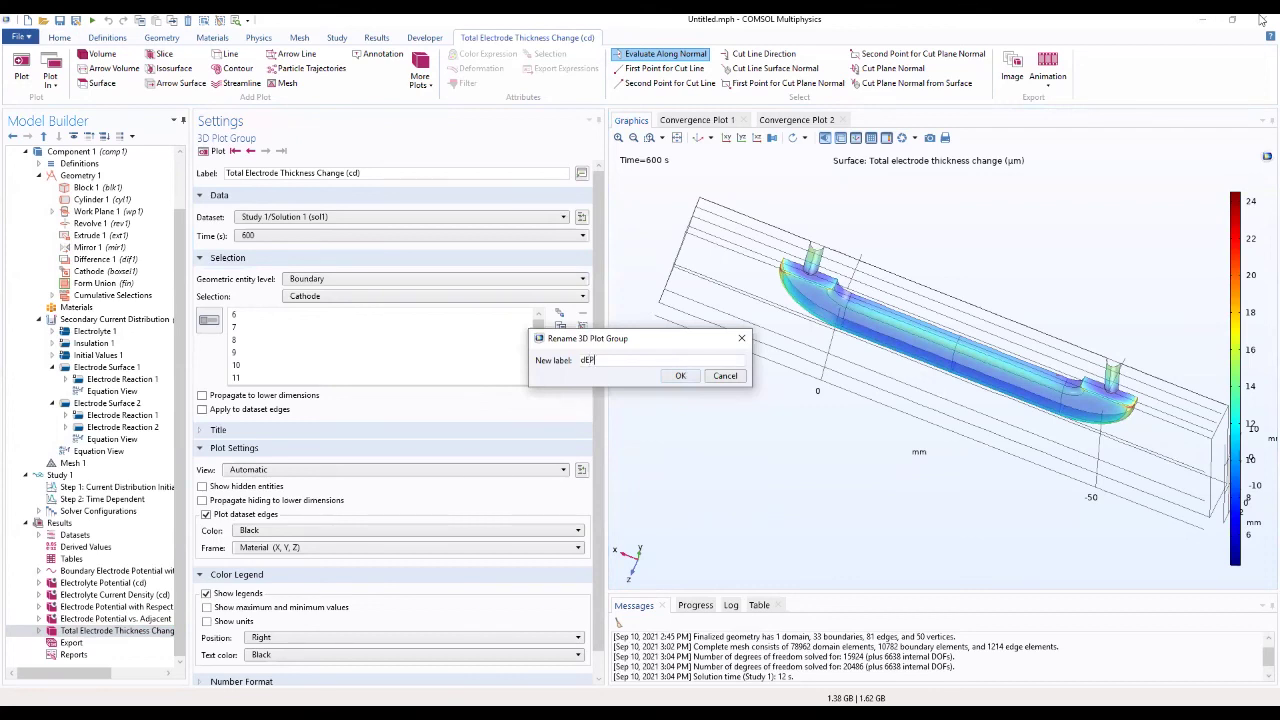
key("BackSpace")
key("BackSpace")
type("Deposited Thickness Cathod")
left_click(677, 377)
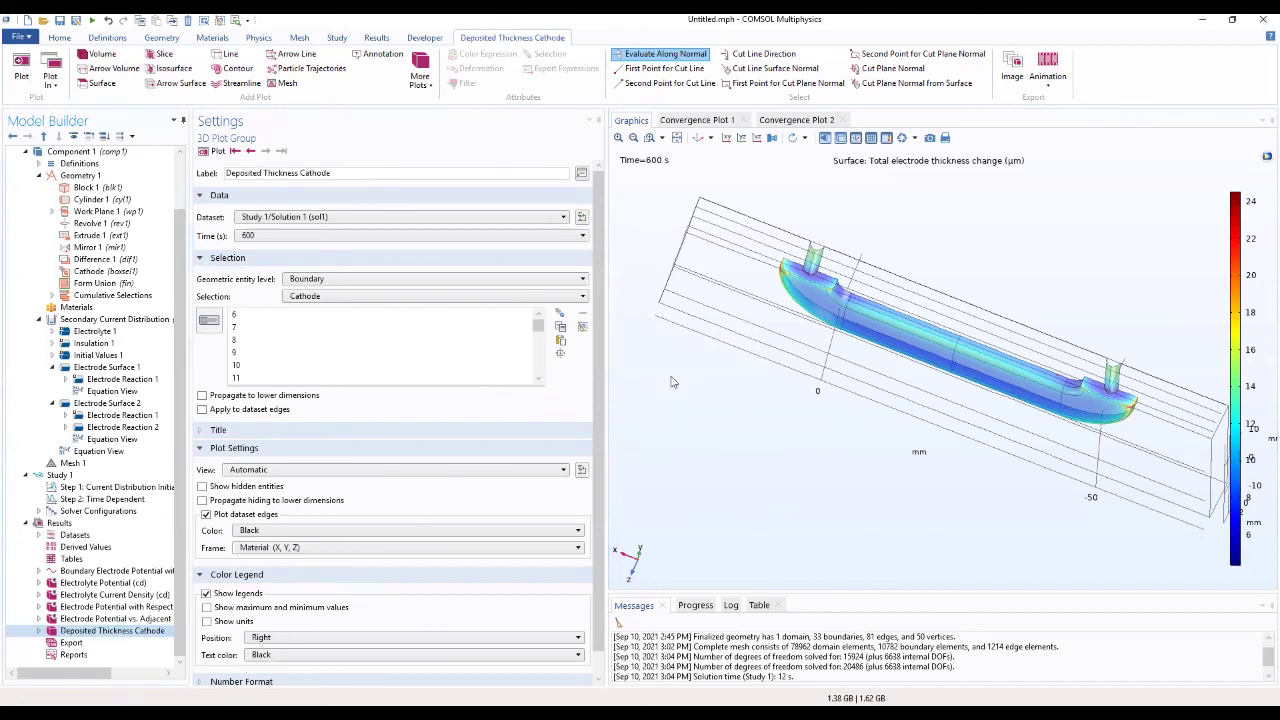
Duplicate the Deposited Thickness Cathode plot group and rename the copy to "Current Efficiency, Cathode"
right_click(75, 630)
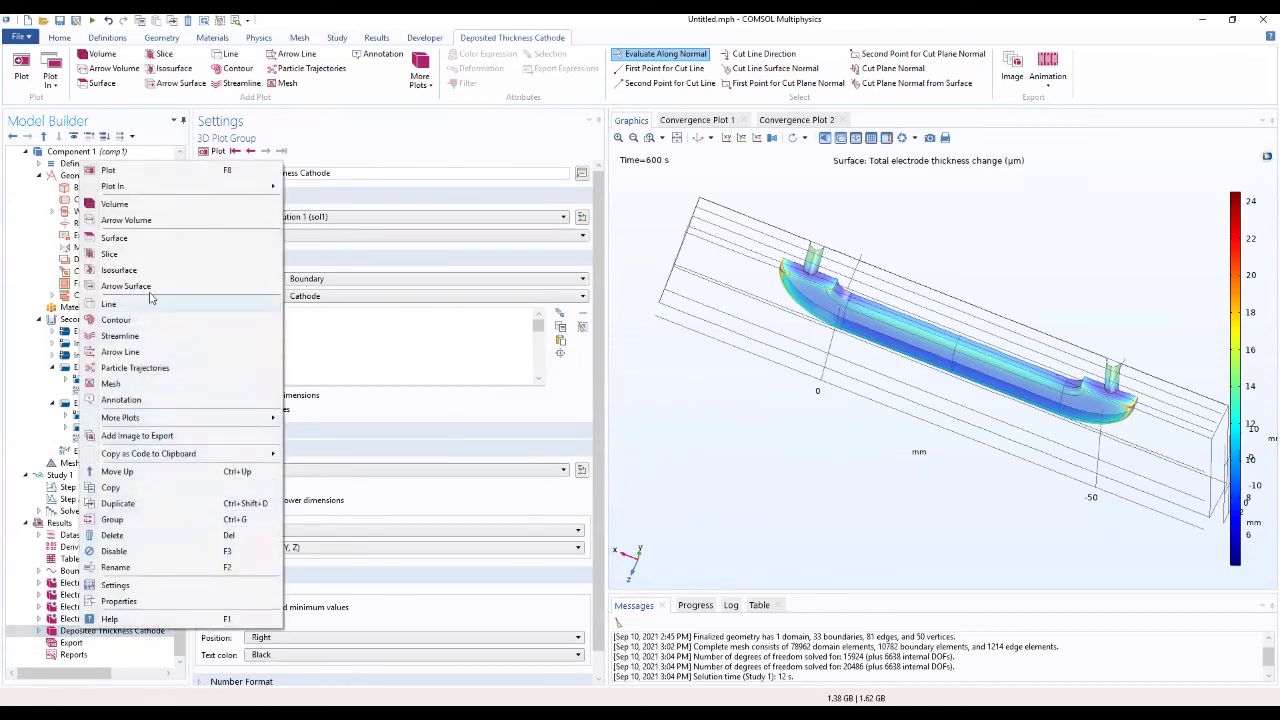
left_click(118, 503)
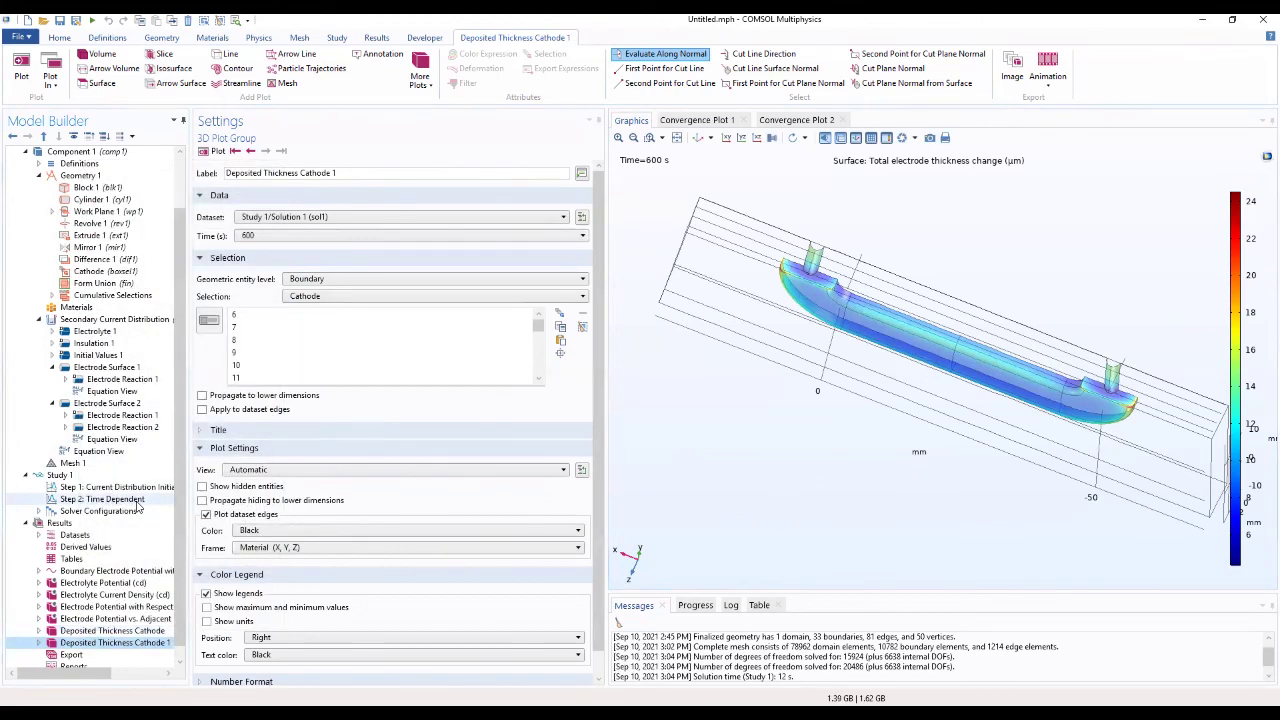
right_click(95, 642)
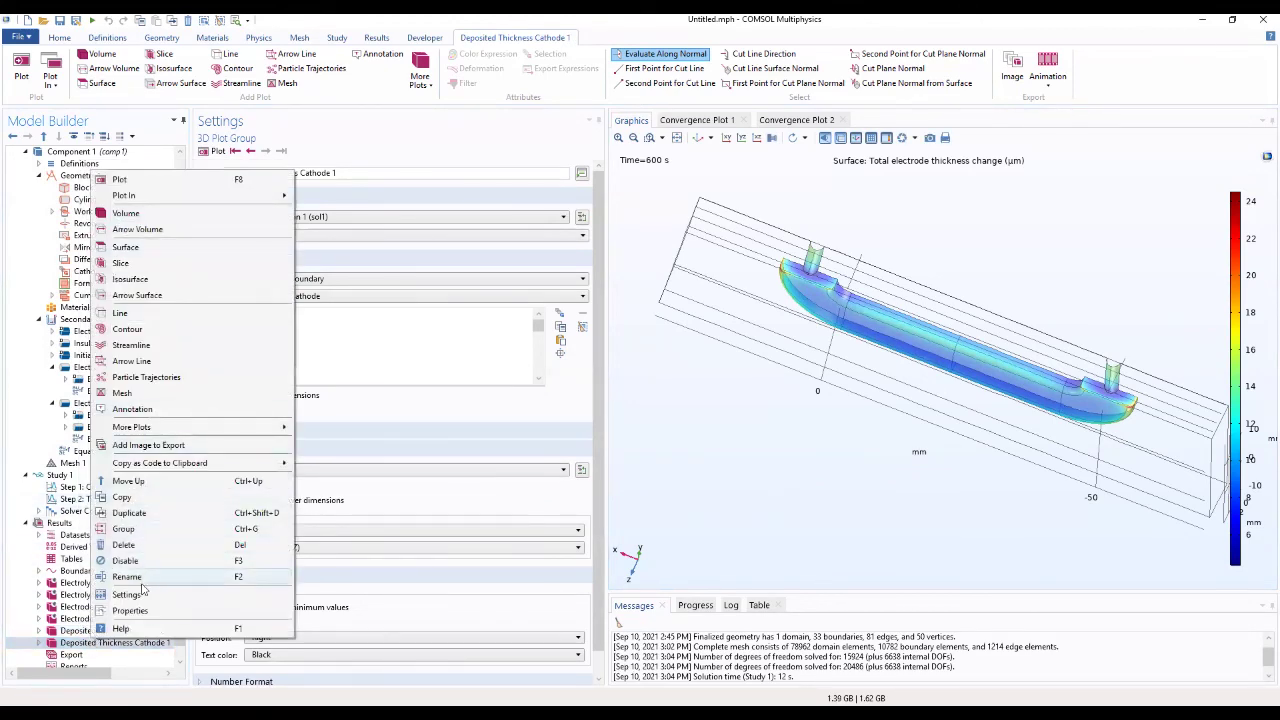
left_click(127, 577)
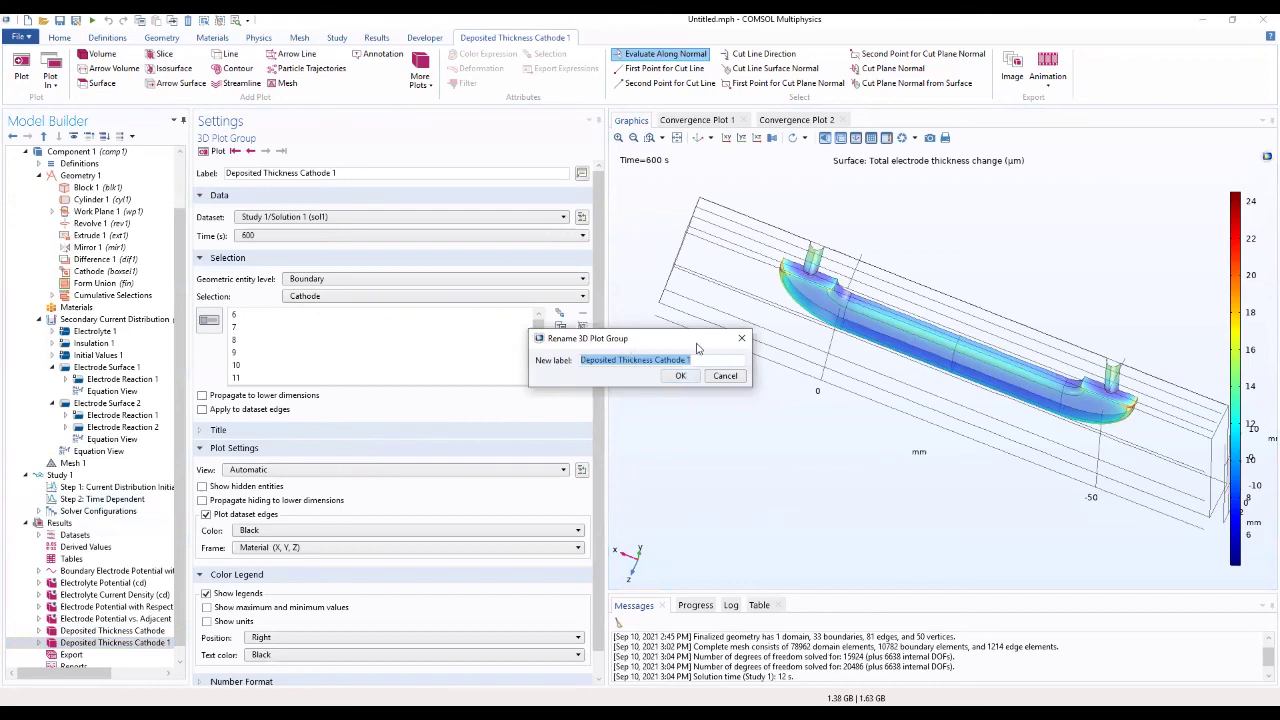
type("Ca")
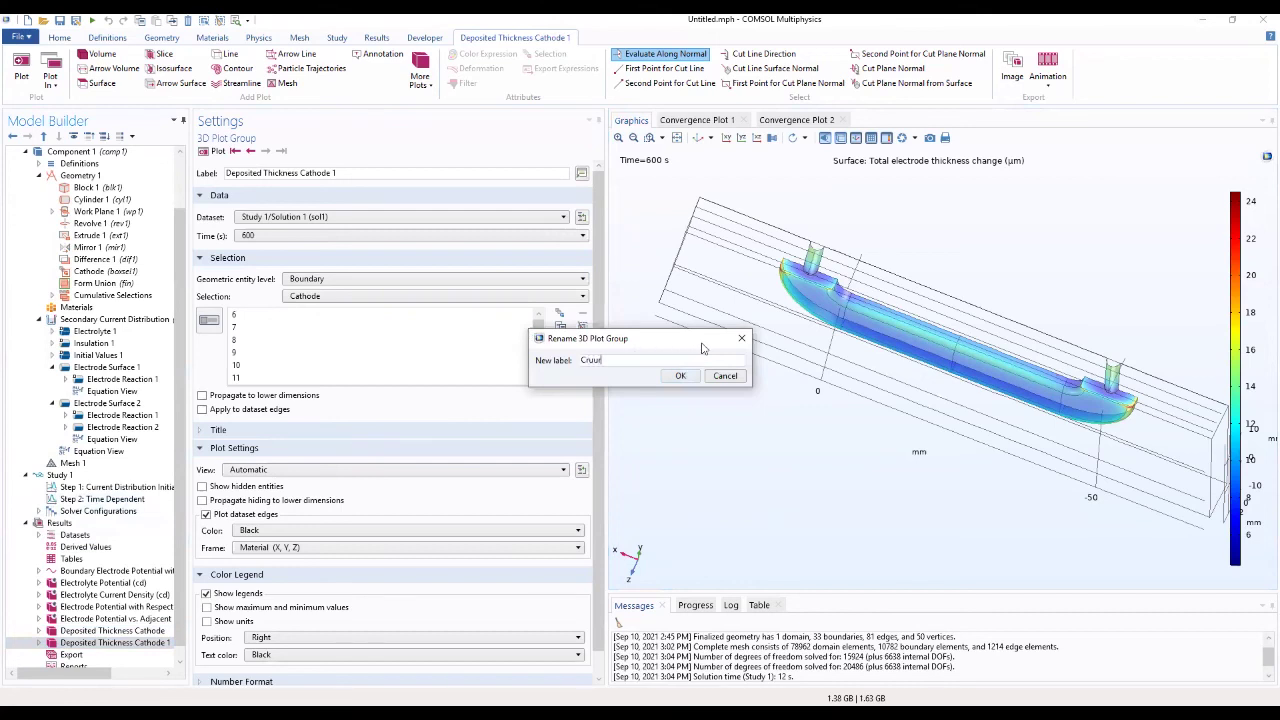
key("BackSpace")
type("y")
type("Current")
type(" El")
type("ic")
type("iency")
type(", Cathode")
left_click(679, 377)
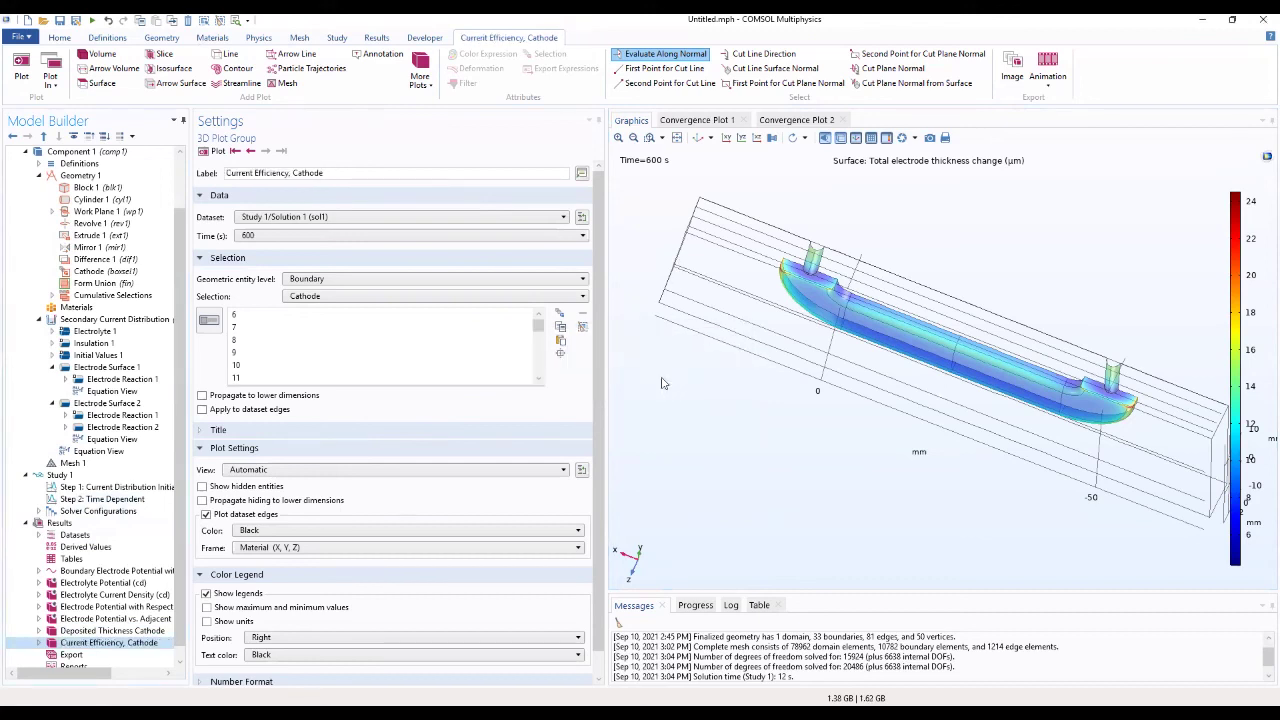
Set the surface expression of the Current Efficiency, Cathode plot group to cd.iloc_er1/cd.itot, plot it and inspect the cathode from several angles
left_click(41, 644)
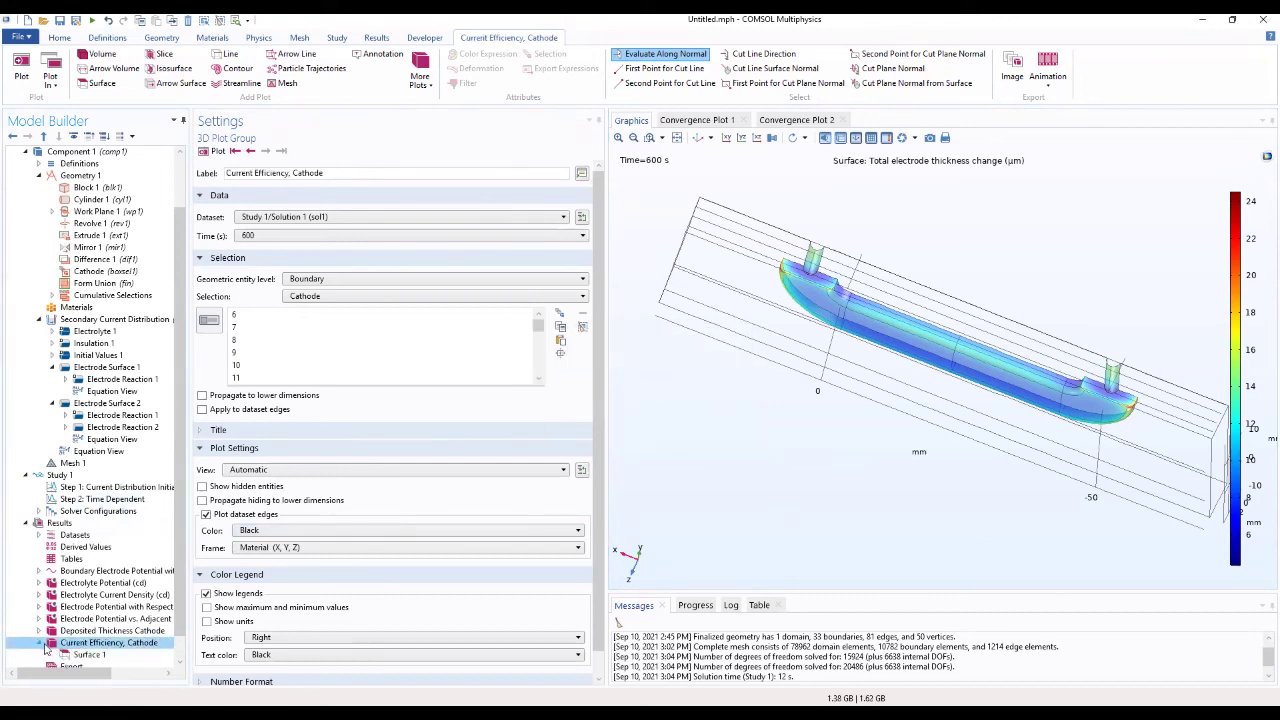
left_click(88, 654)
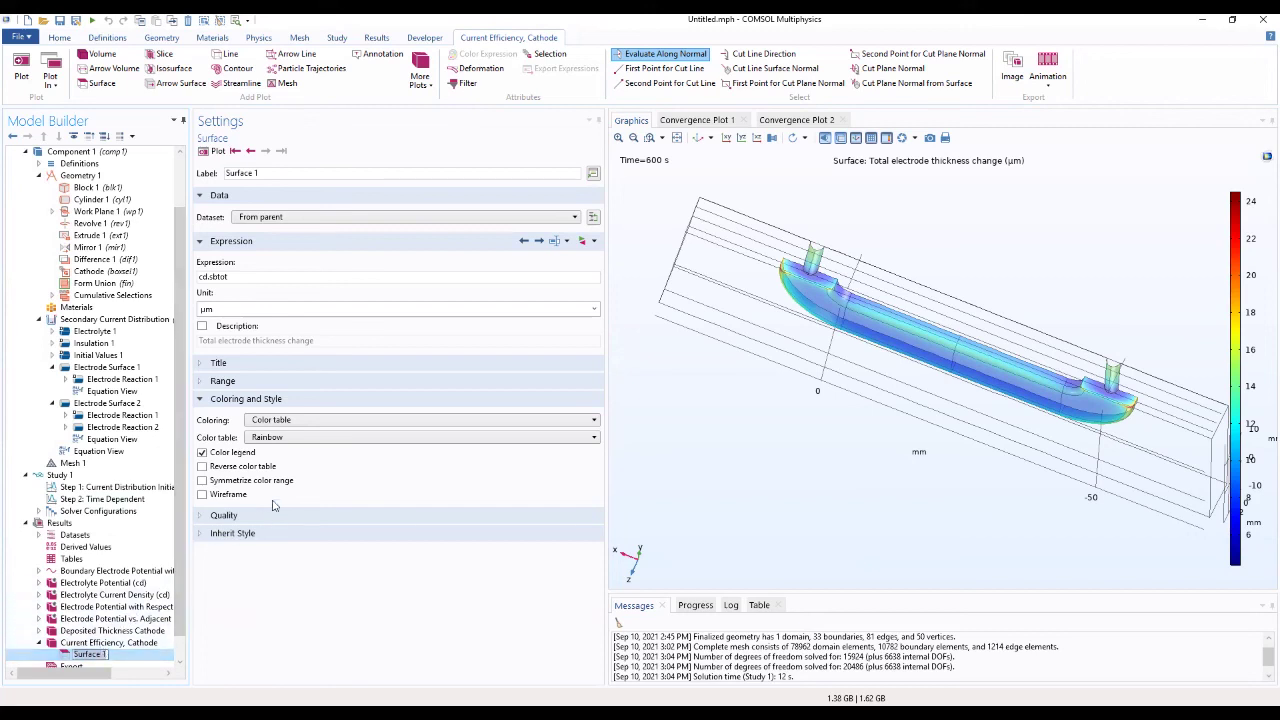
double_click(245, 278)
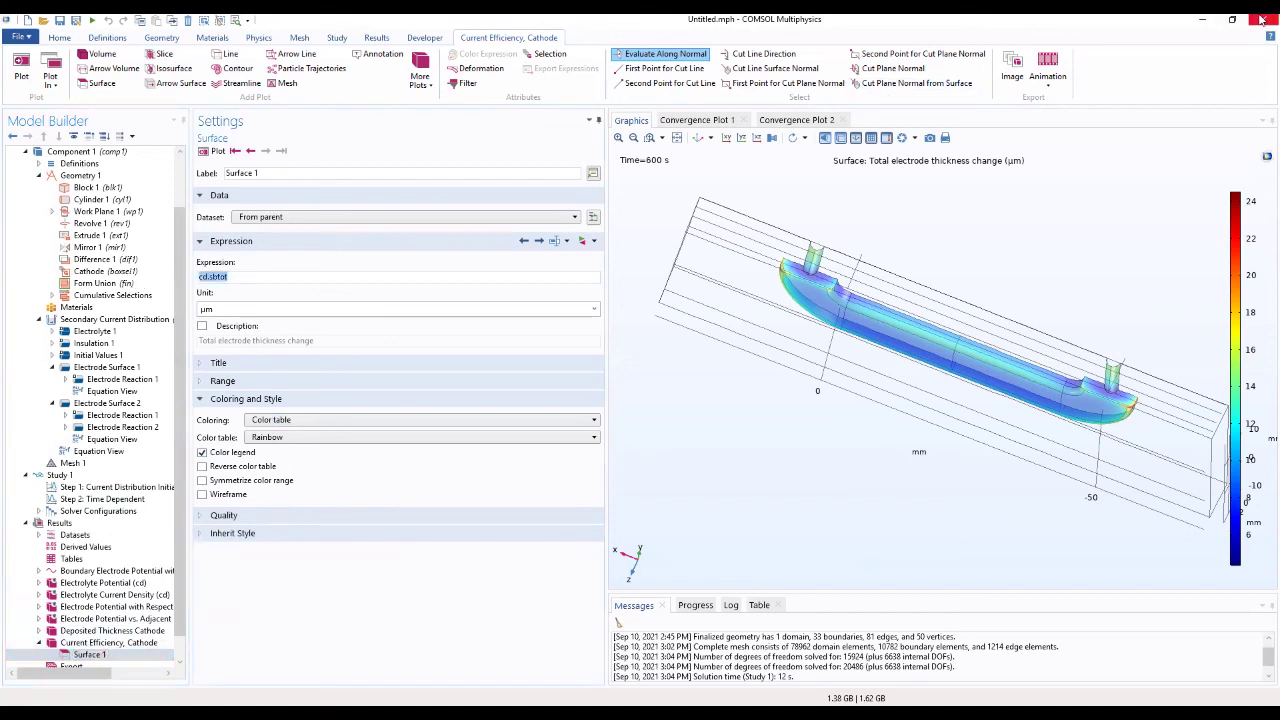
type("cd.iloc")
type("_er1/cd.itot")
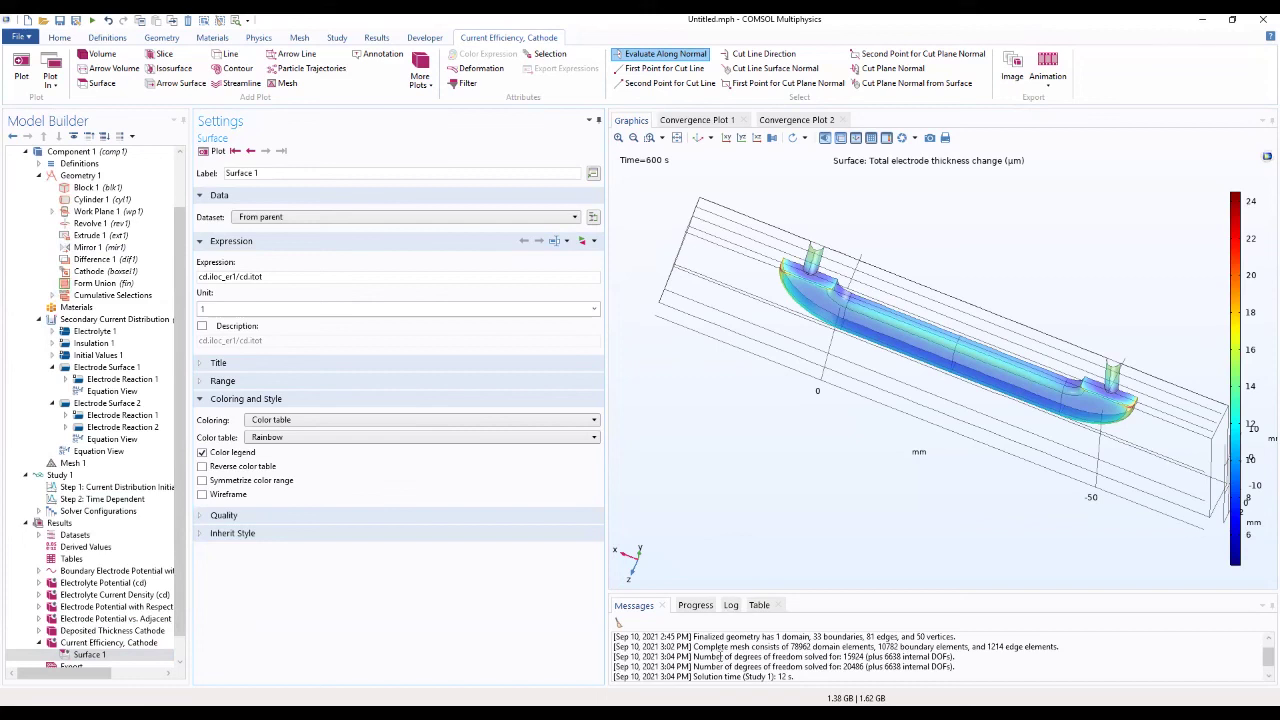
left_click(210, 151)
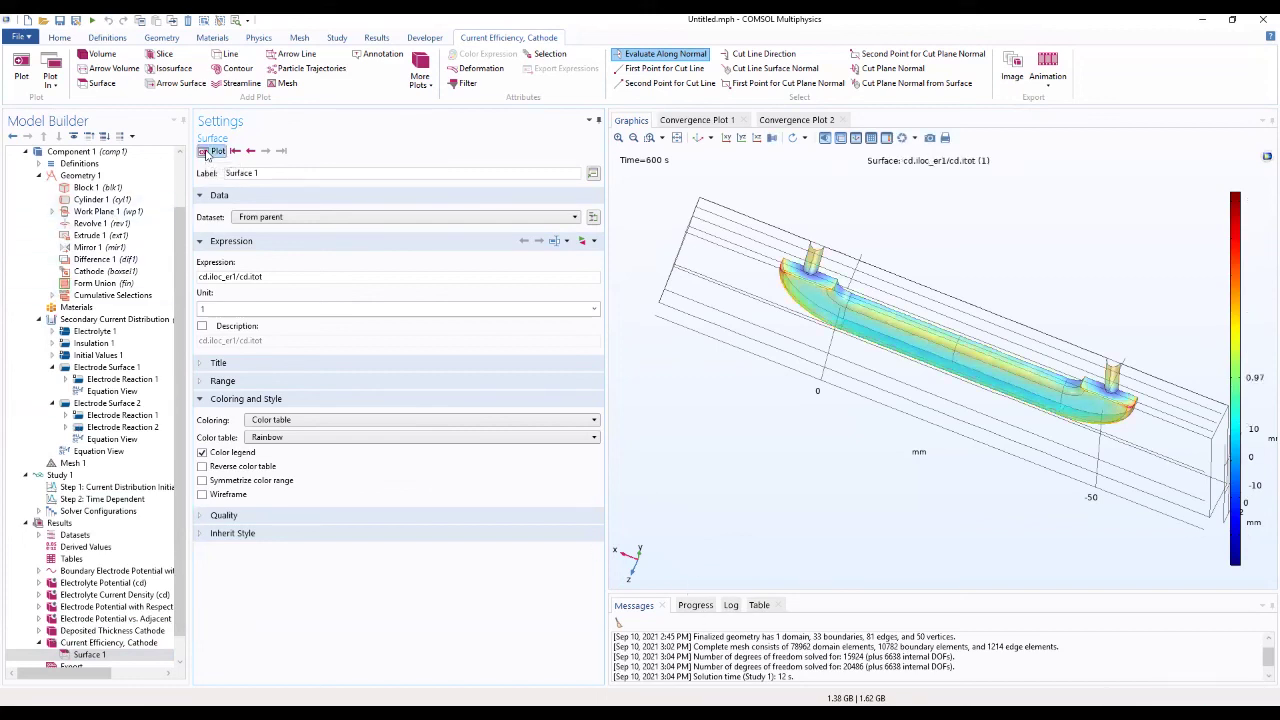
left_click_drag(740, 380, 1040, 543)
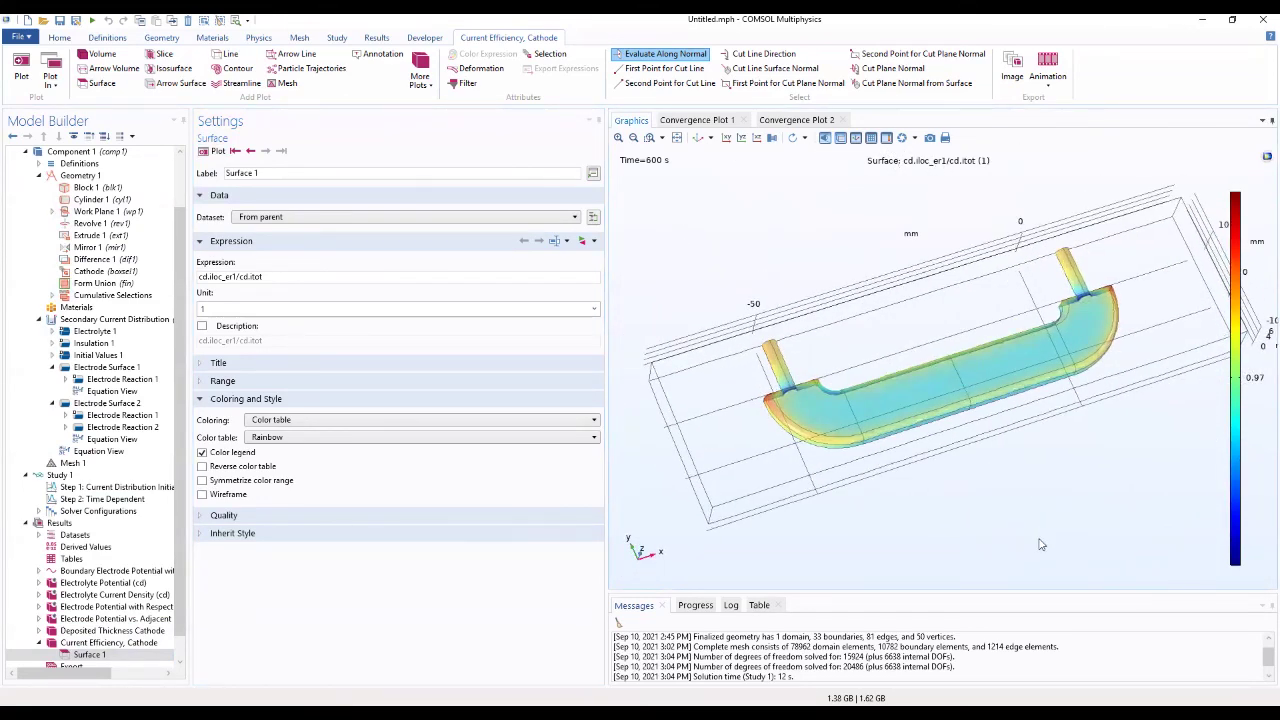
left_click_drag(801, 251, 878, 373)
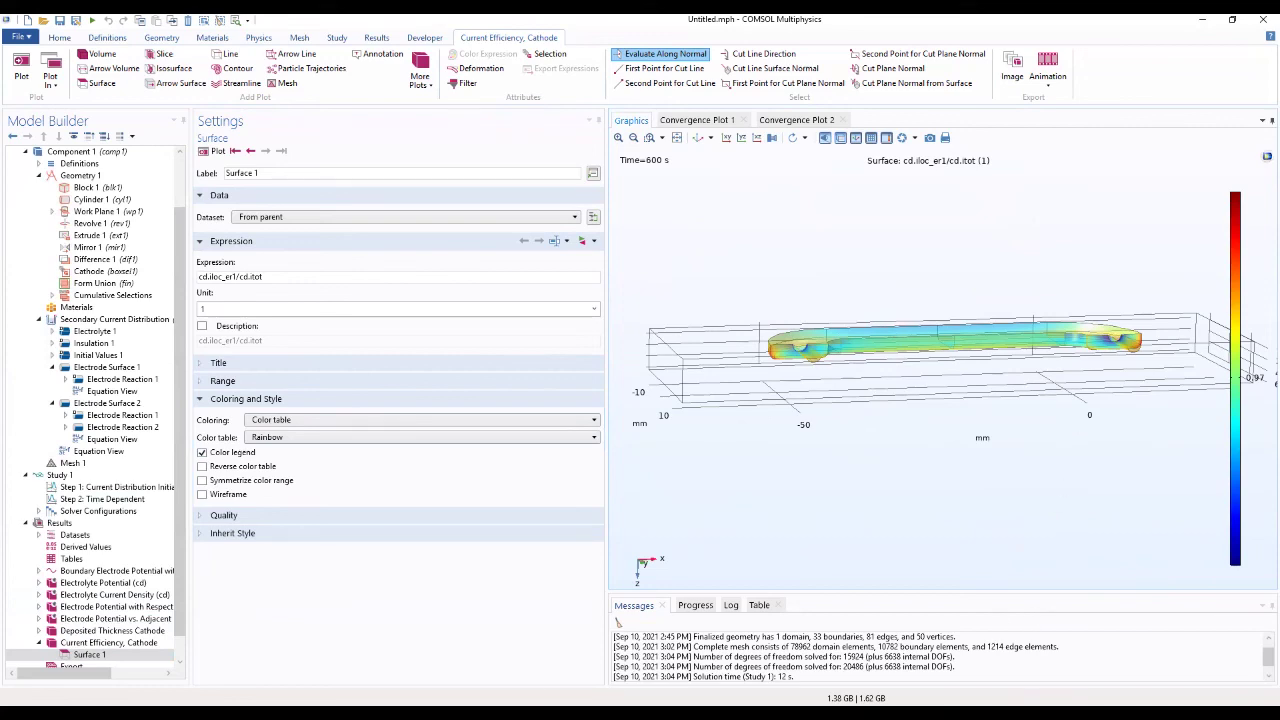
left_click_drag(794, 562, 825, 419)
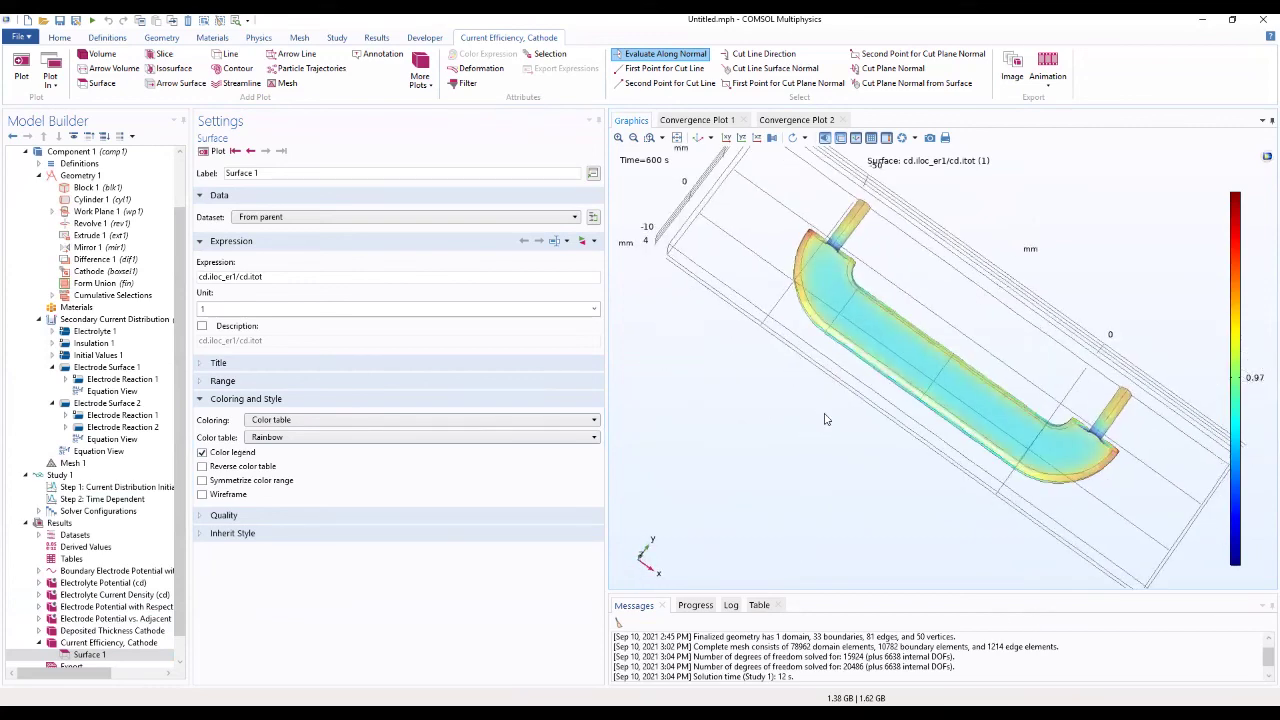